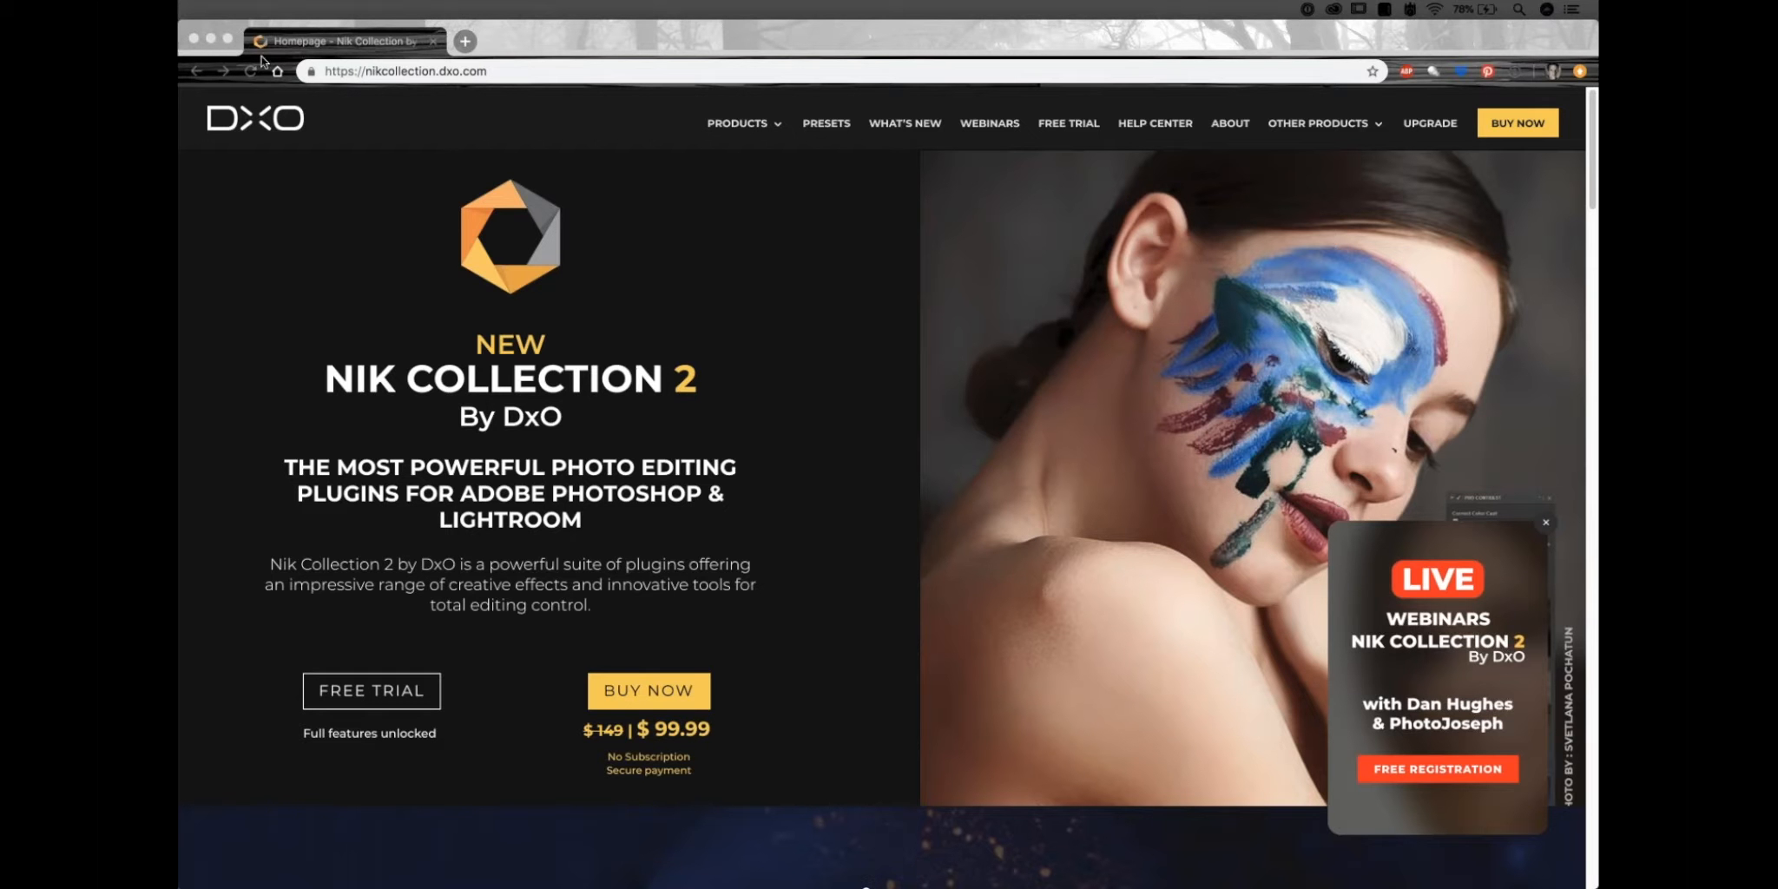
# Open the Webinars page of the Nik Collection website to view the upcoming sessions.
pyautogui.click(986, 127)
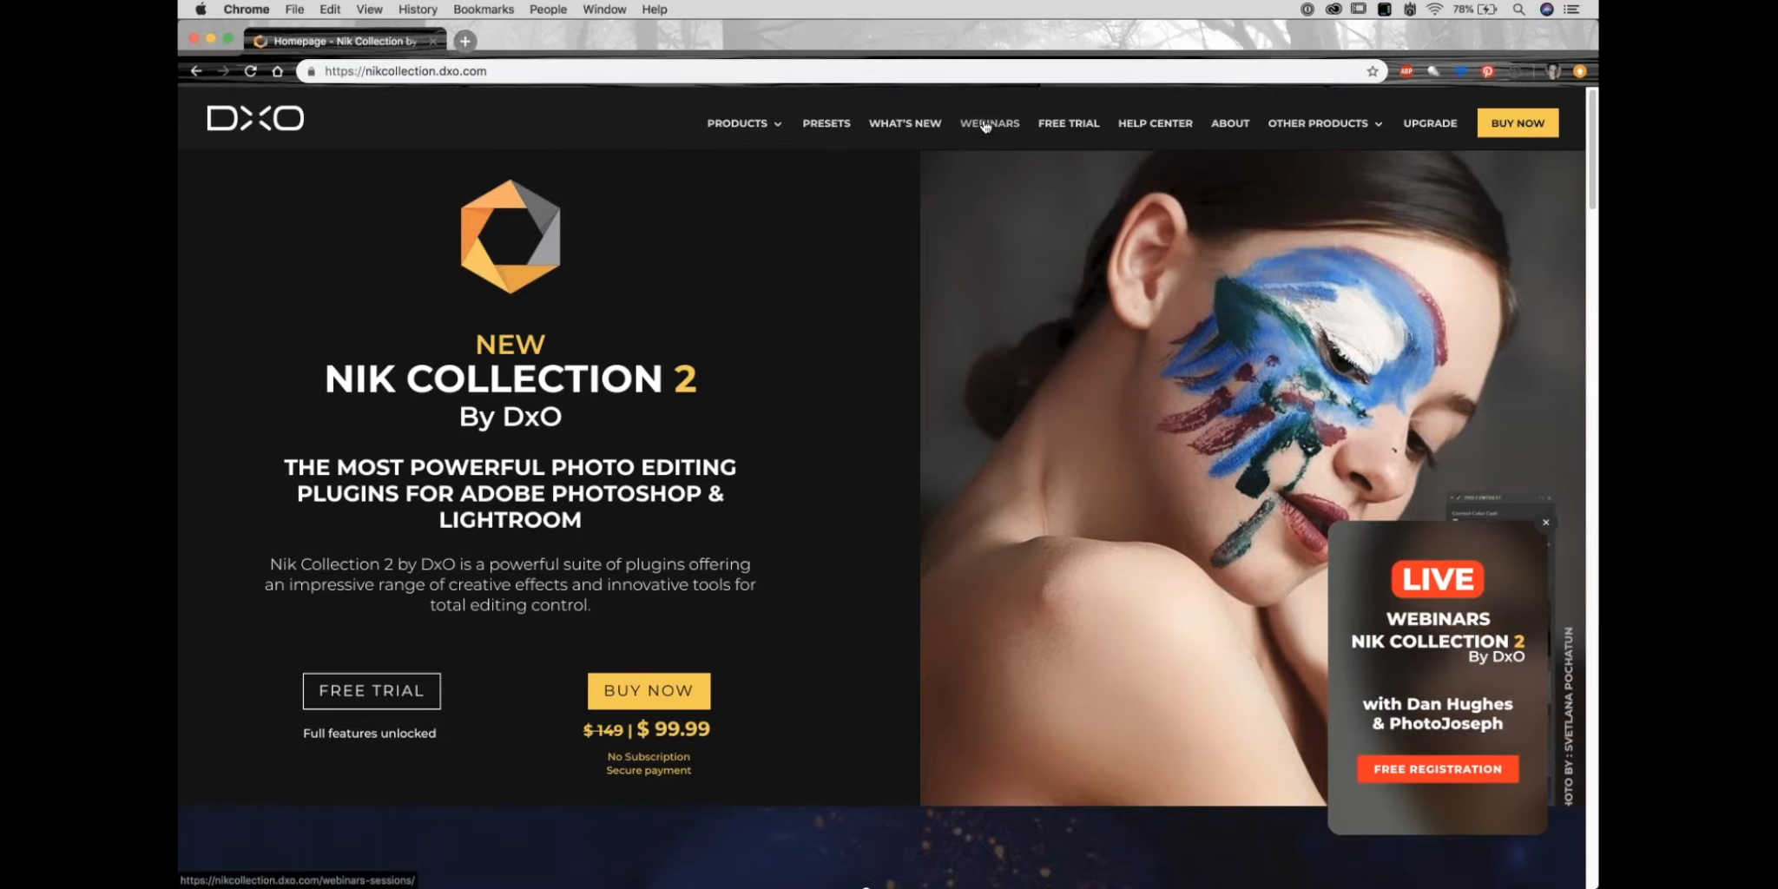
pyautogui.click(986, 127)
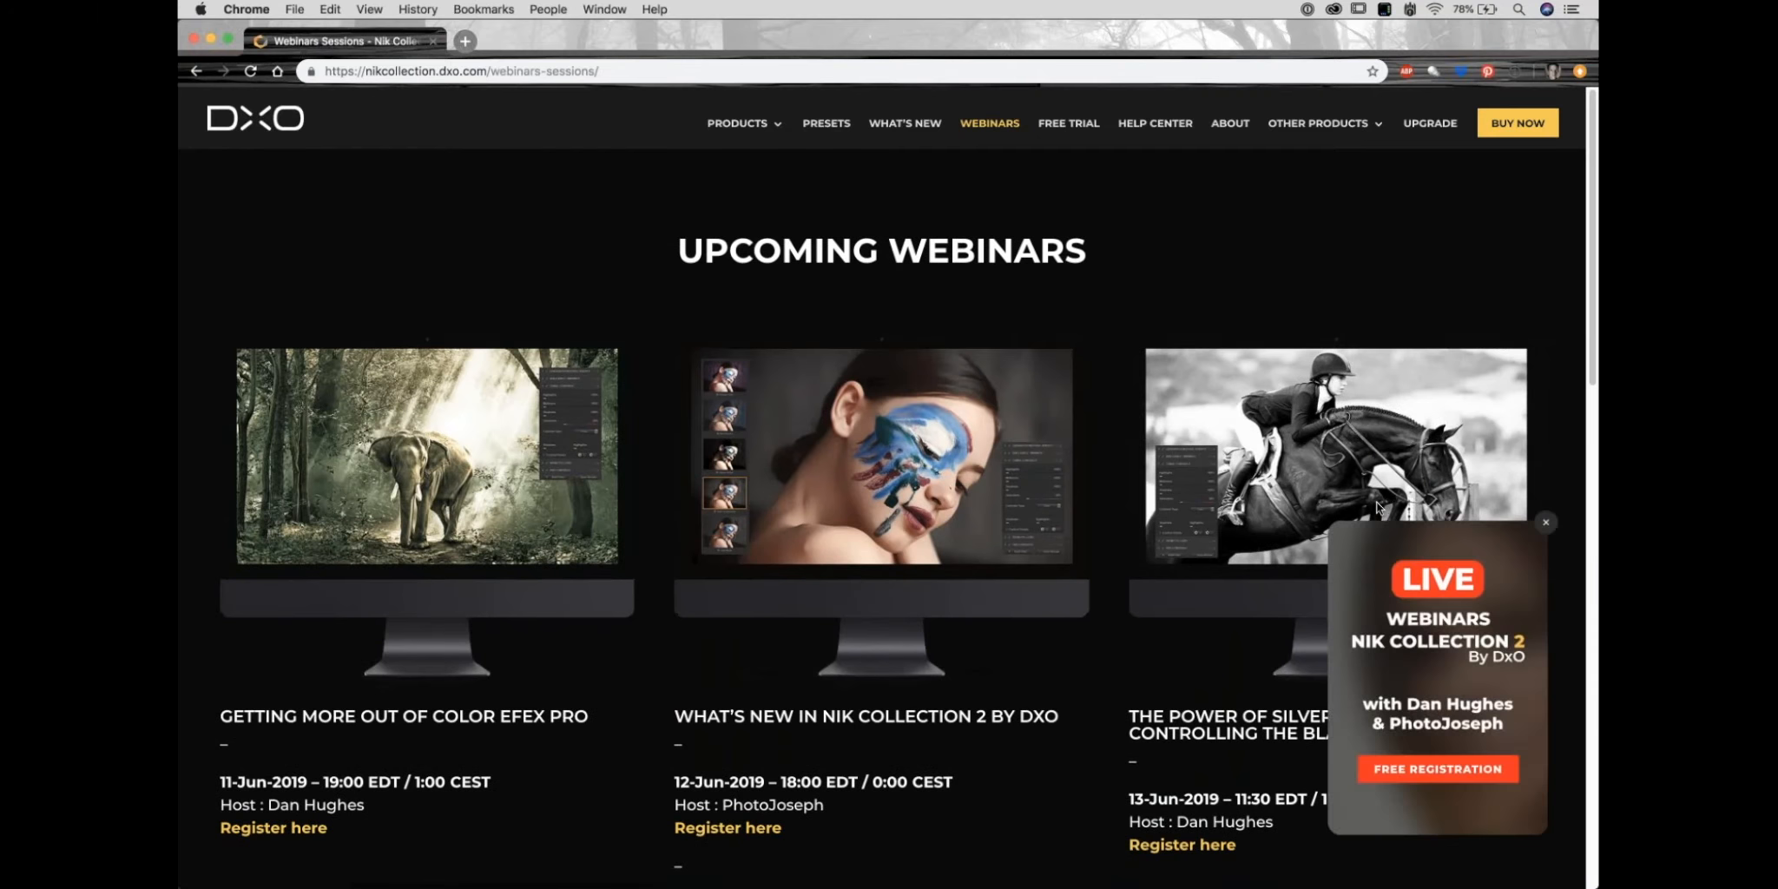
pyautogui.press('super+Tab')
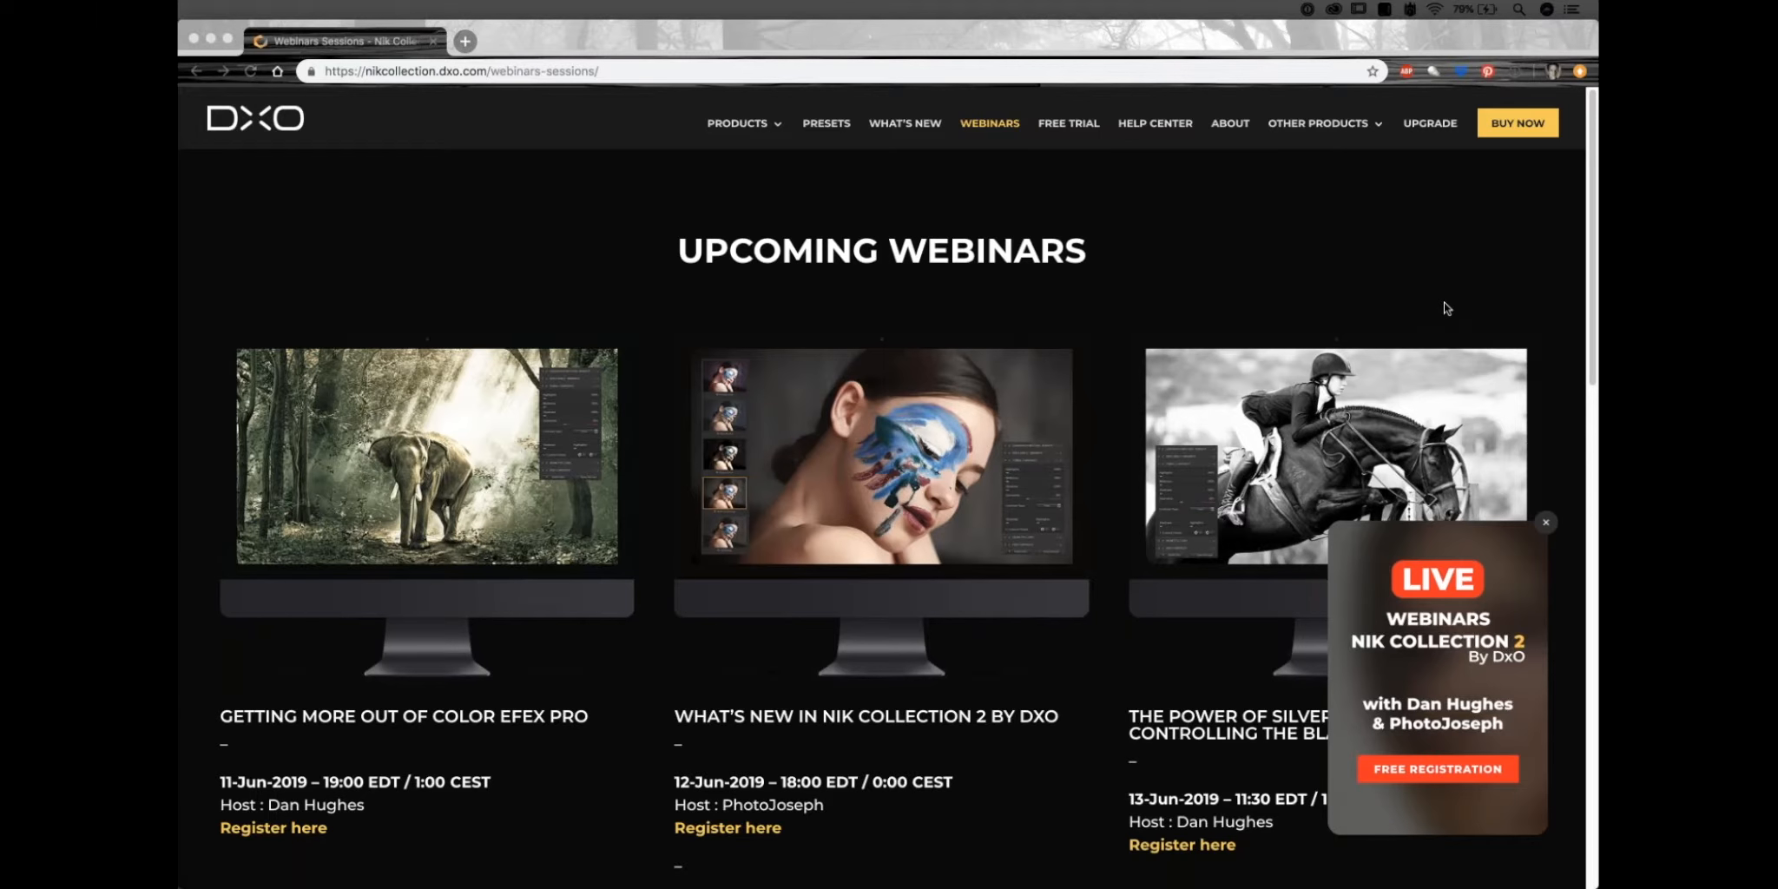
# Return to the site's homepage, reopen the Webinars page and look through all upcoming Nik Collection 2 webinar sessions.
pyautogui.click(276, 121)
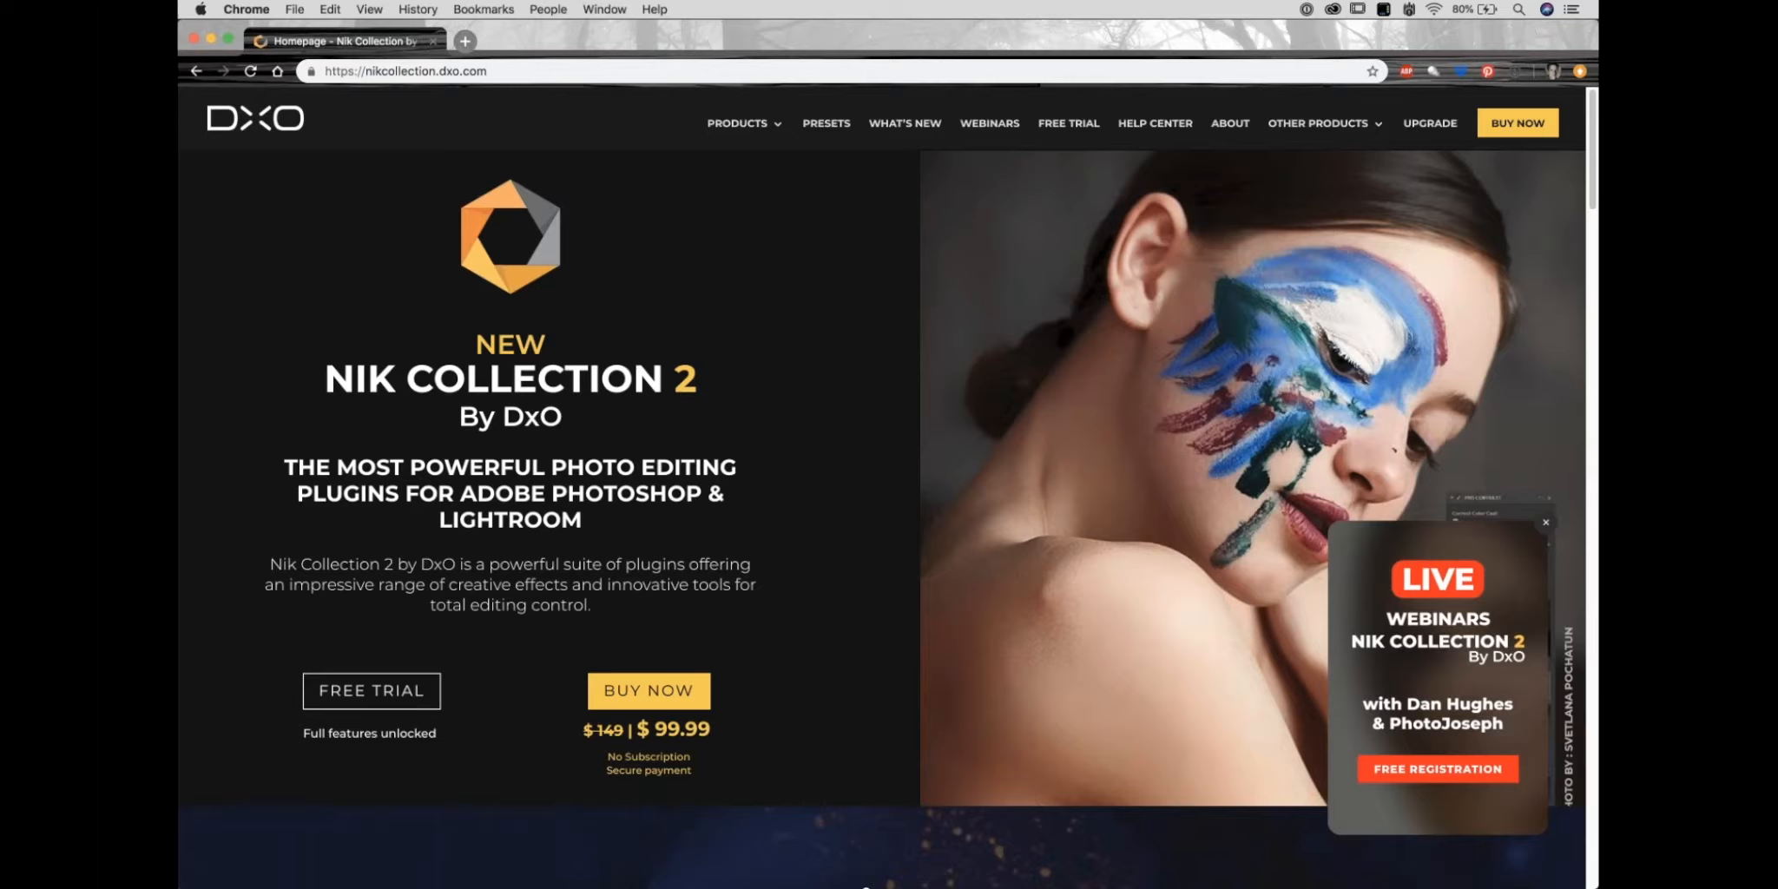
pyautogui.click(990, 123)
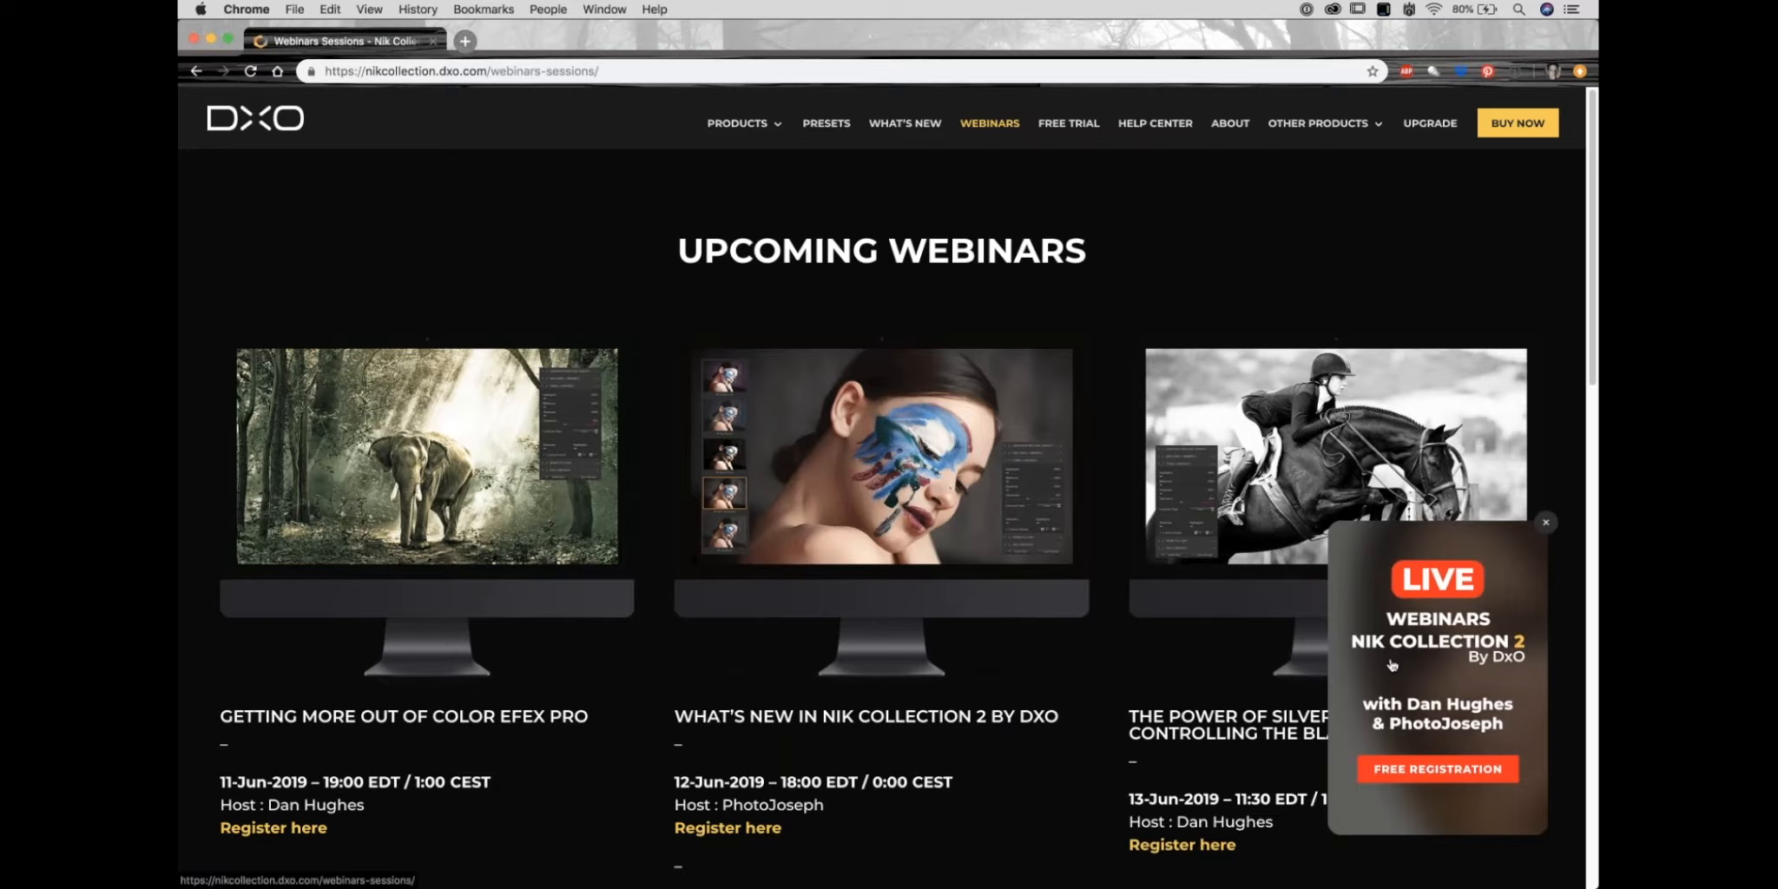
pyautogui.scroll(-3, 1408, 681)
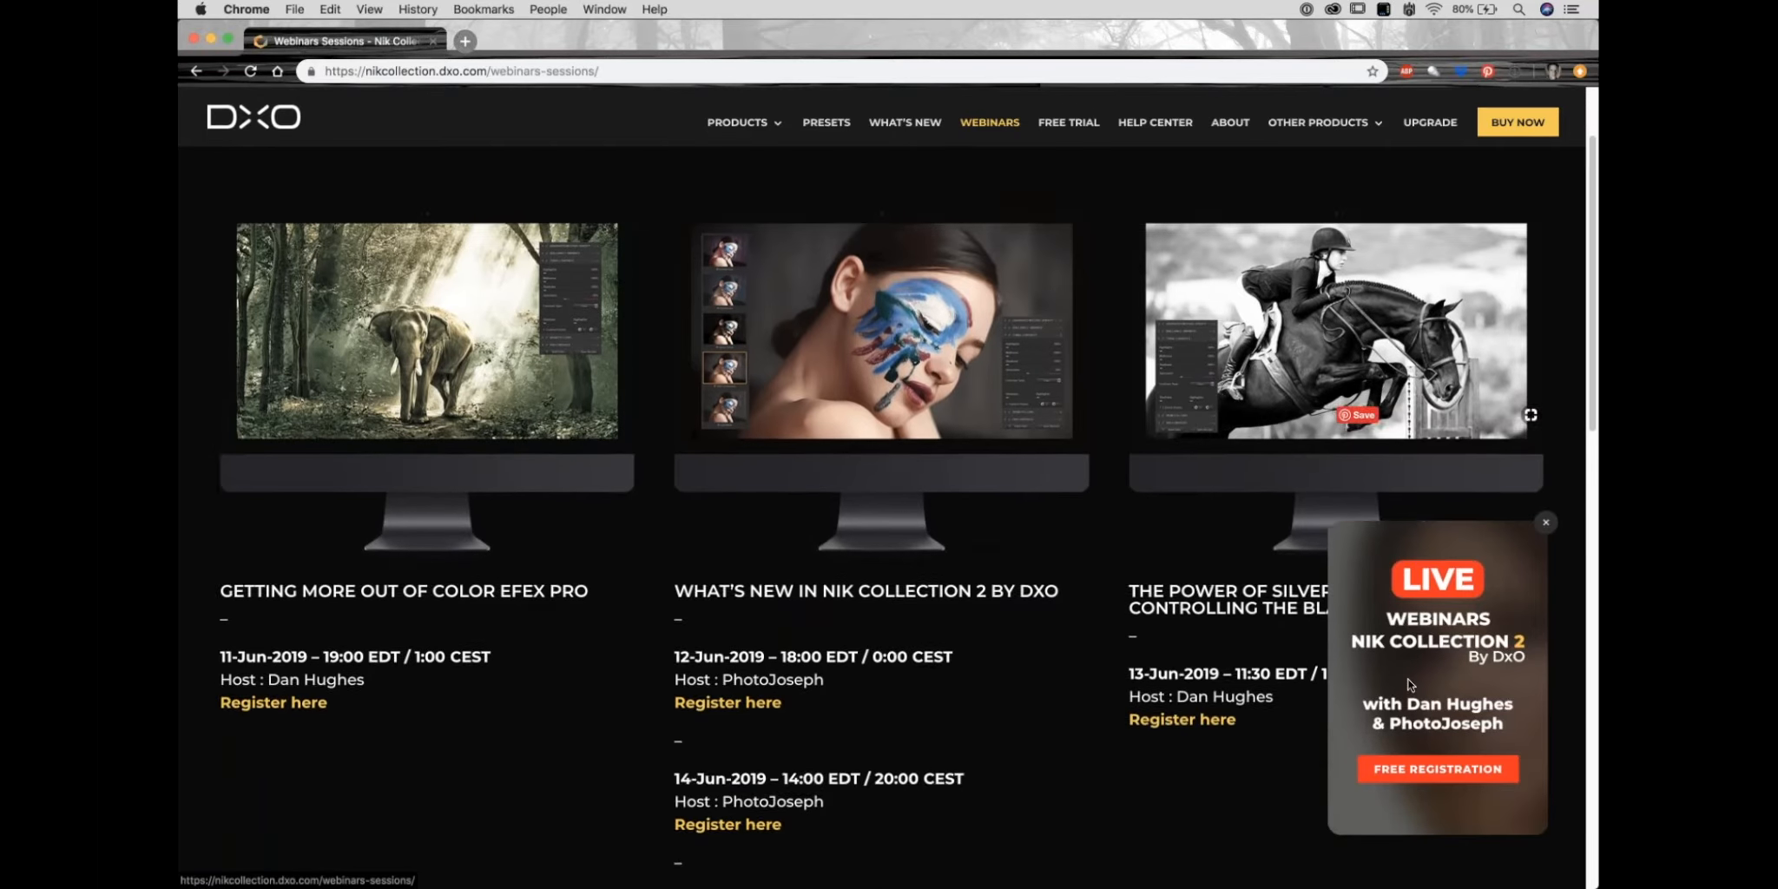
pyautogui.scroll(-2, 1411, 684)
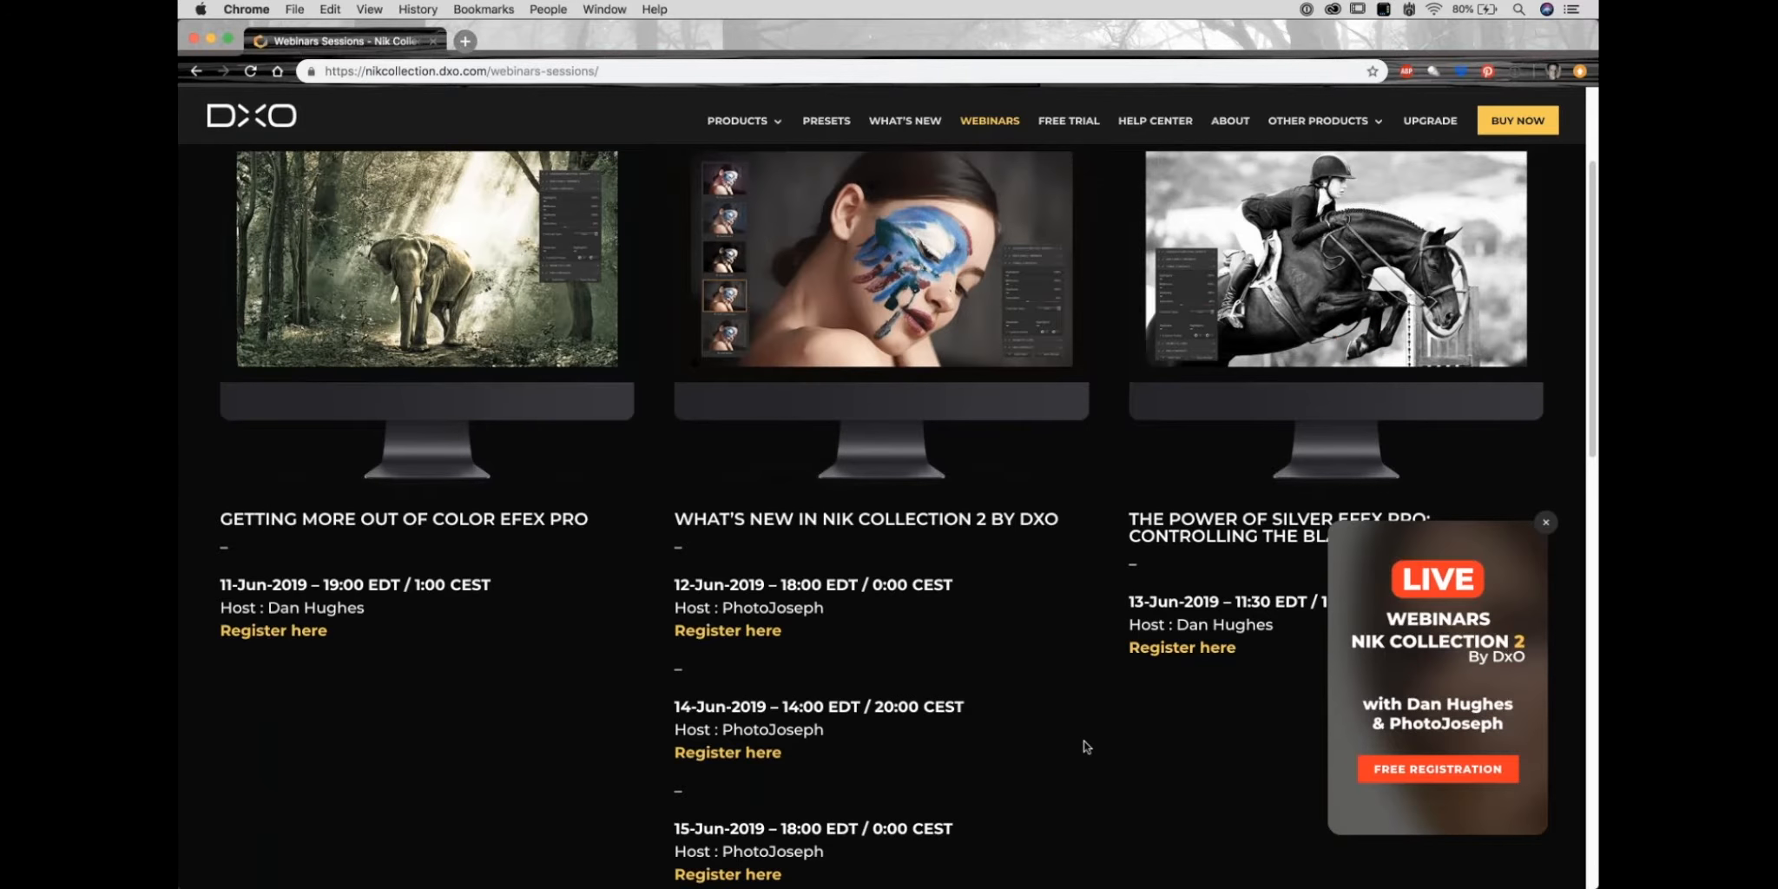
pyautogui.scroll(-2, 1080, 743)
pyautogui.scroll(-3, 1085, 746)
pyautogui.scroll(-10, 1087, 746)
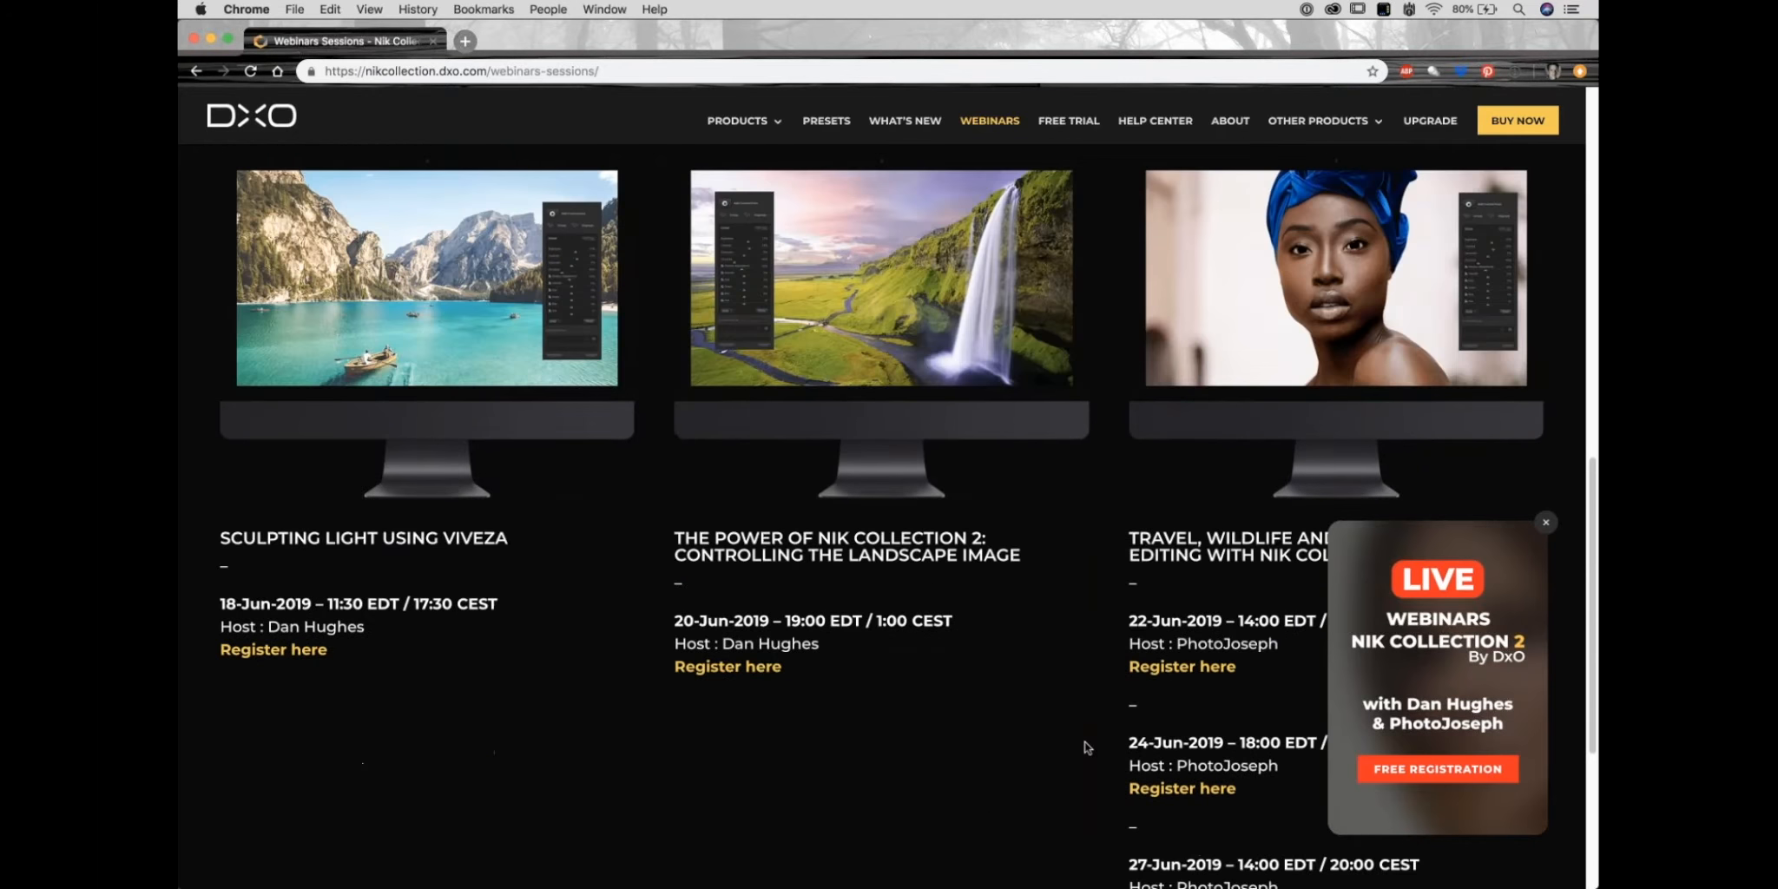
pyautogui.scroll(-1, 1087, 746)
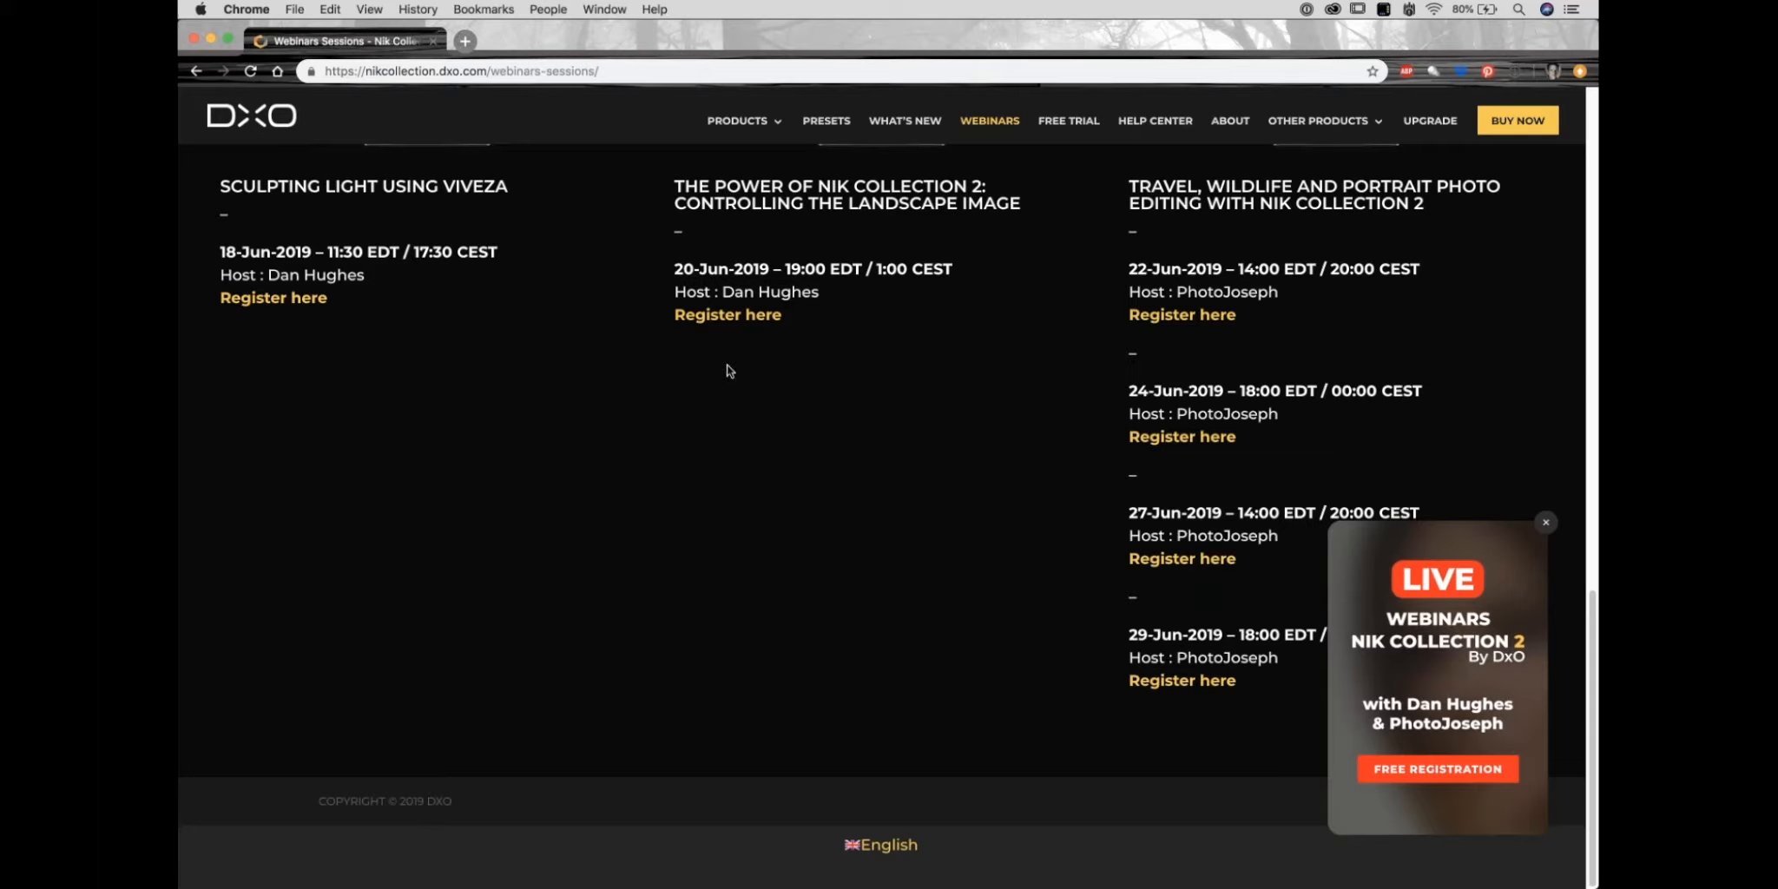
# Switch from the browser to Photoshop, enlarge its window to fit the screen and activate the Move tool.
pyautogui.click(210, 40)
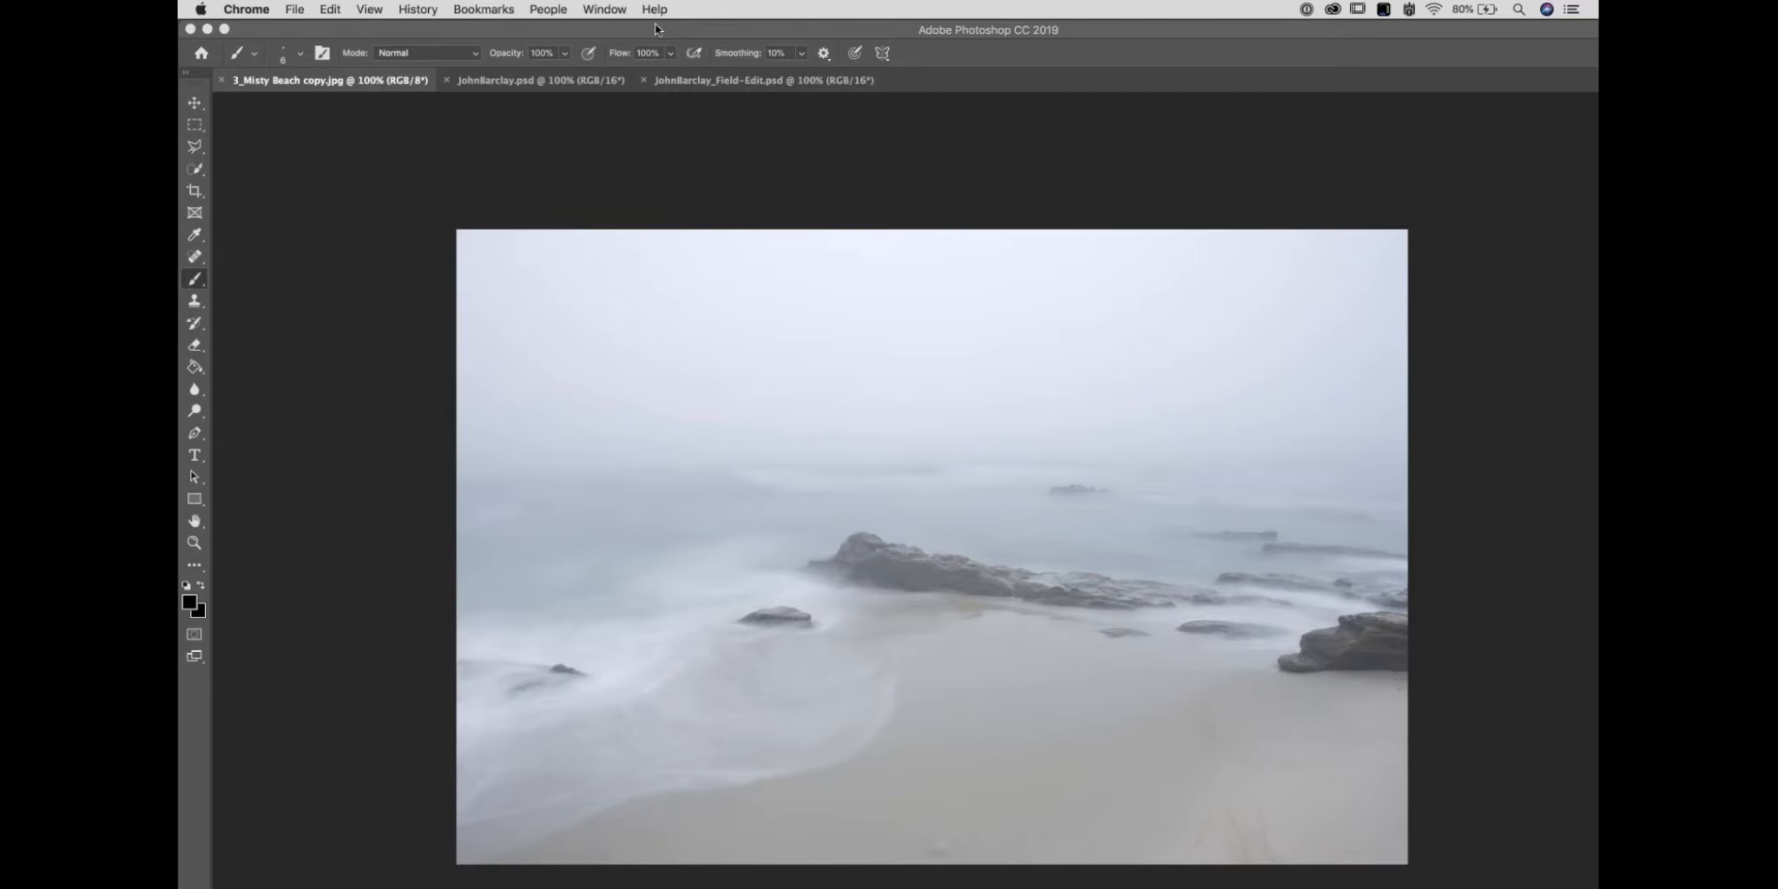
pyautogui.click(657, 28)
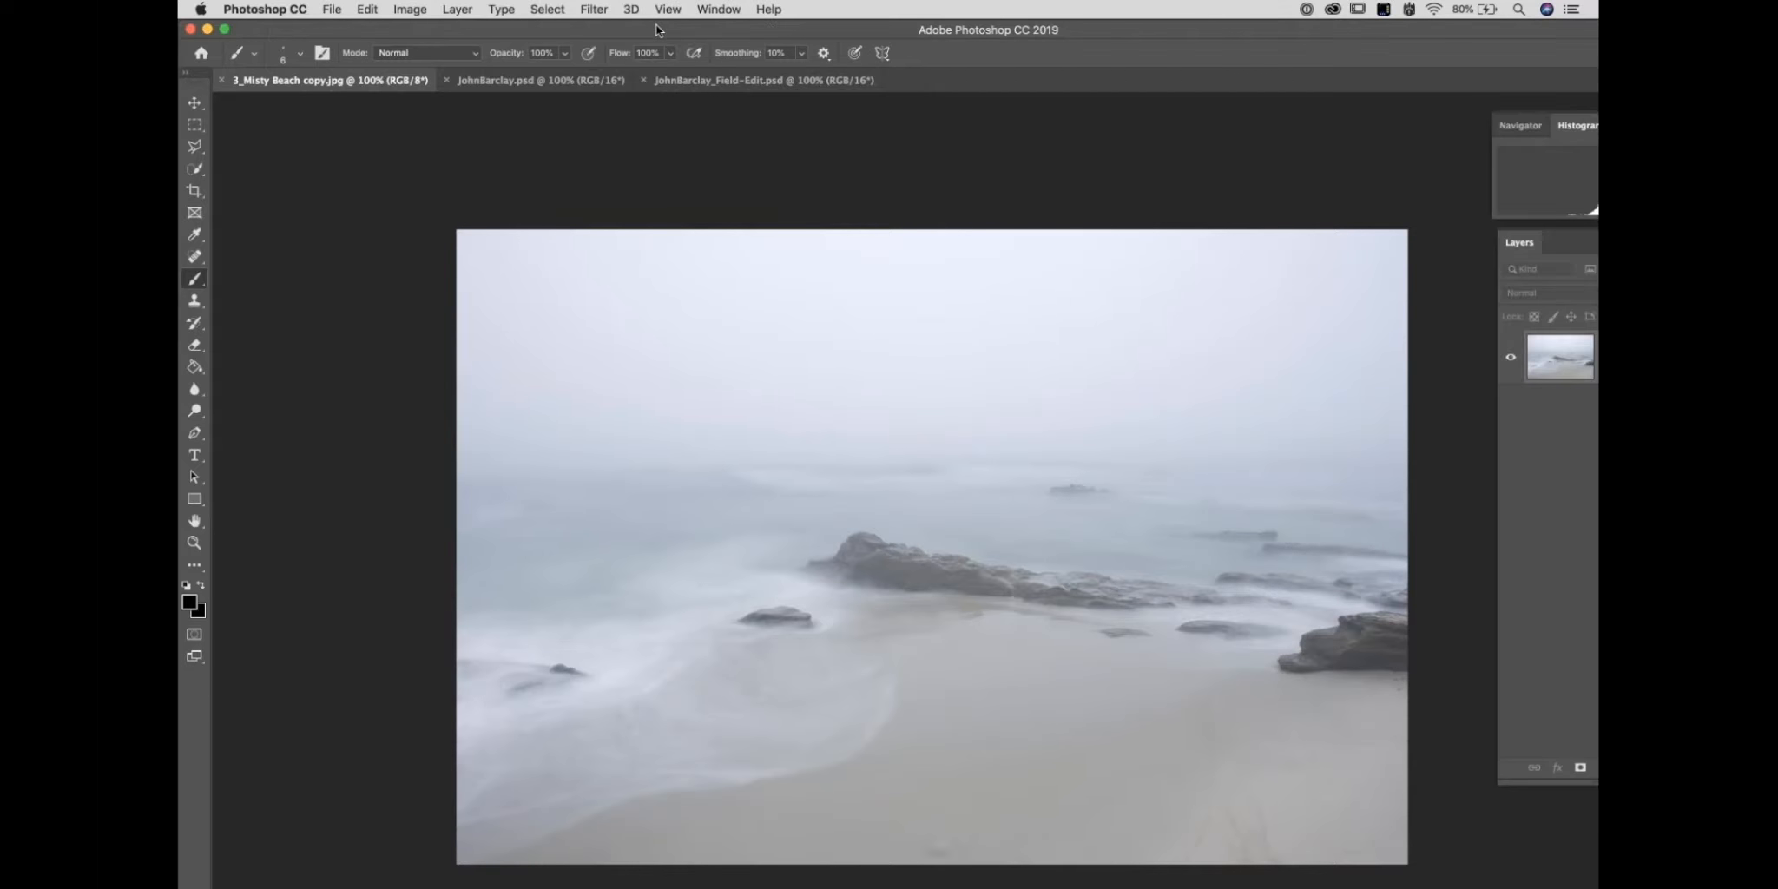
pyautogui.click(225, 29)
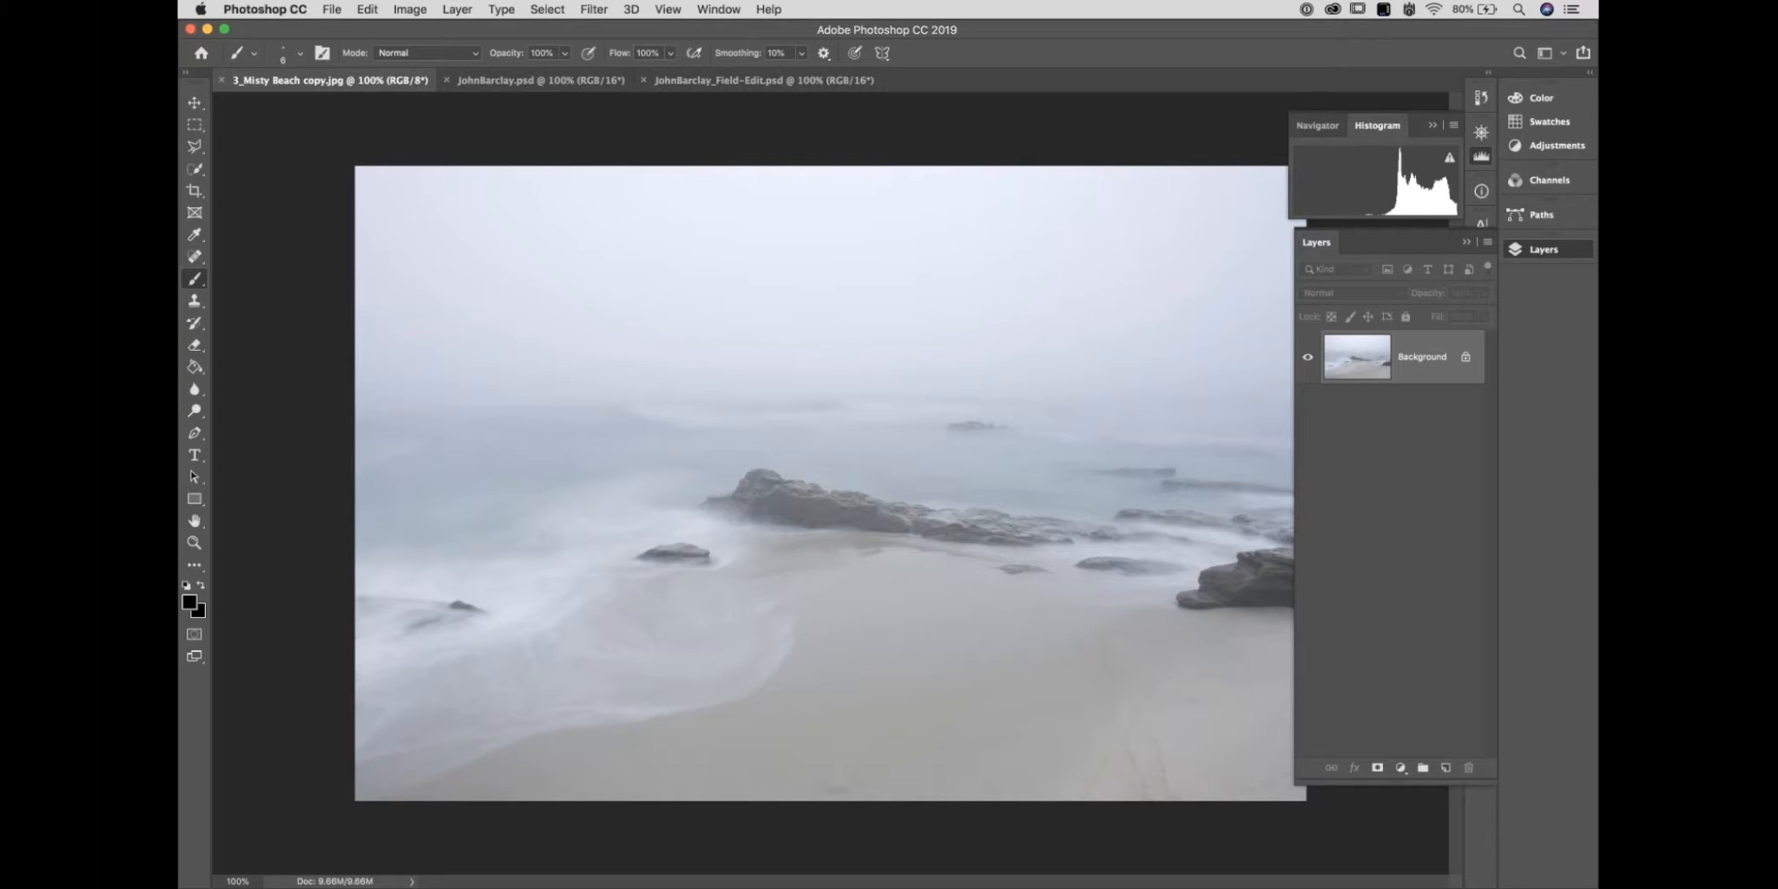
pyautogui.press('v')
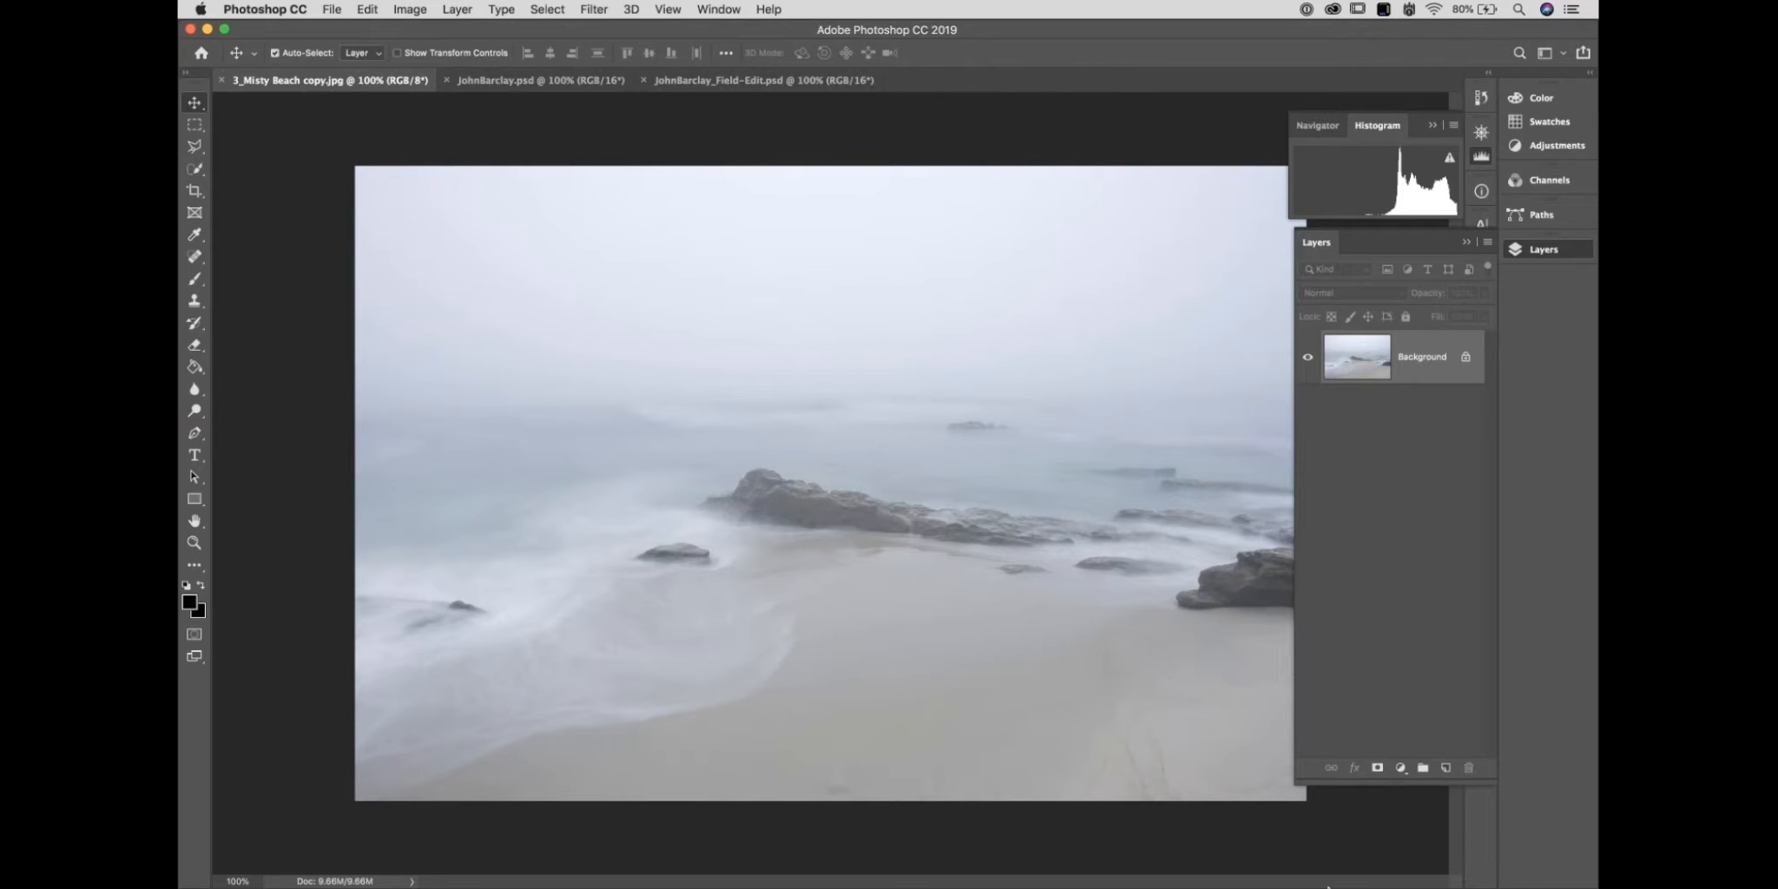
pyautogui.moveTo(1326, 872)
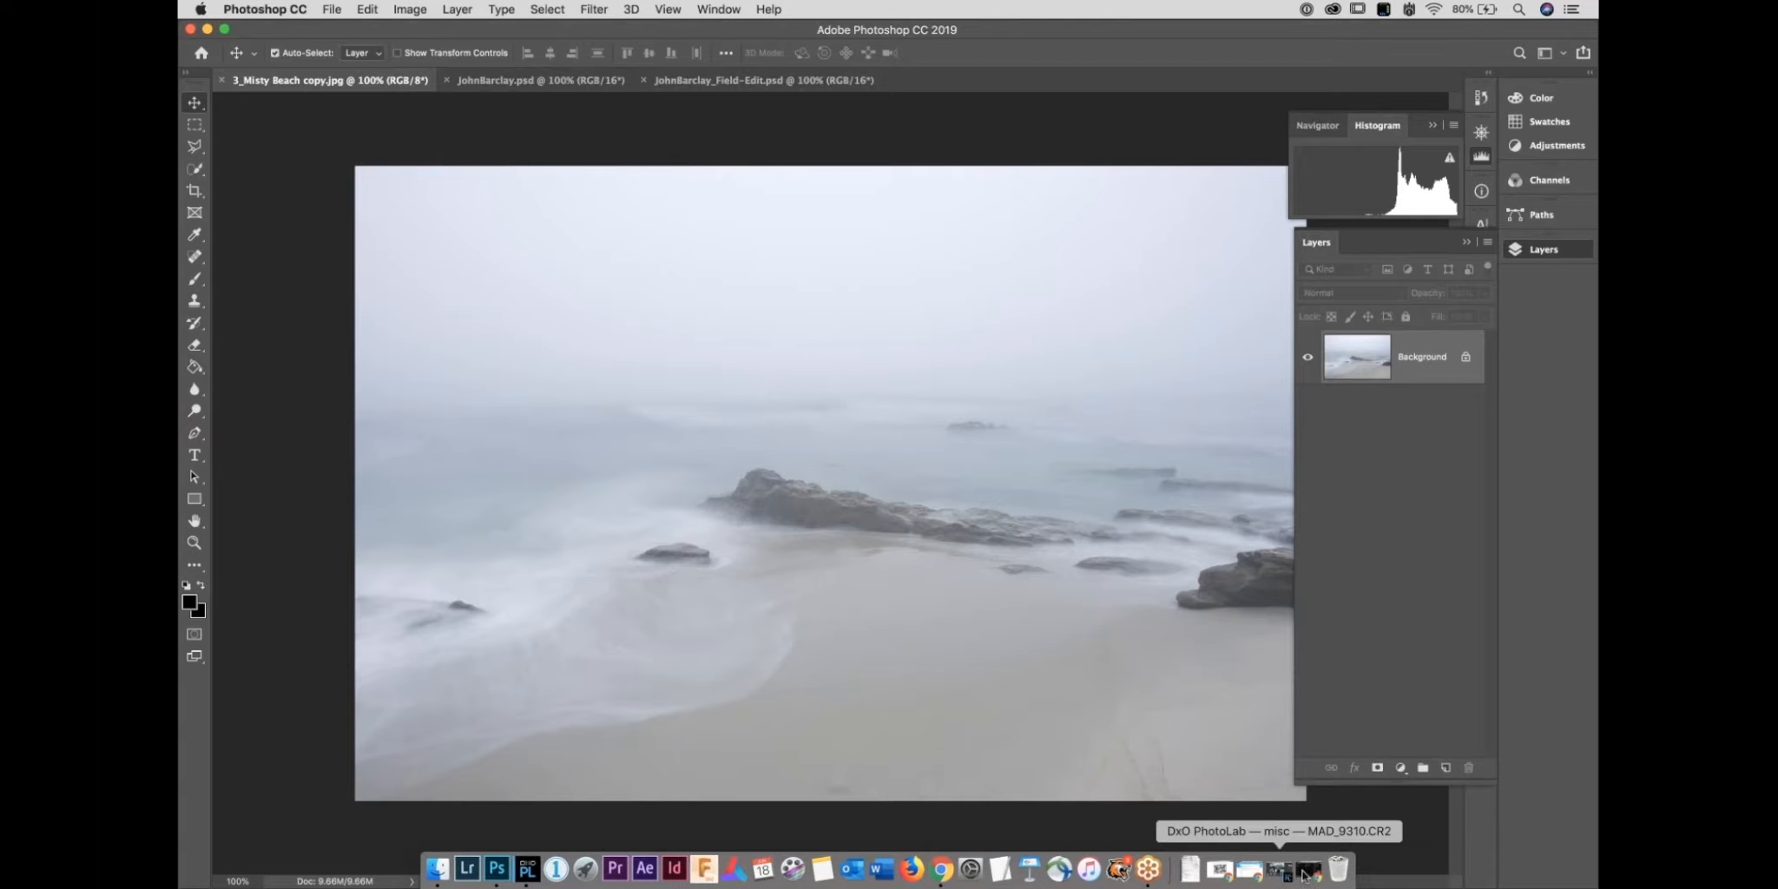
pyautogui.click(1293, 868)
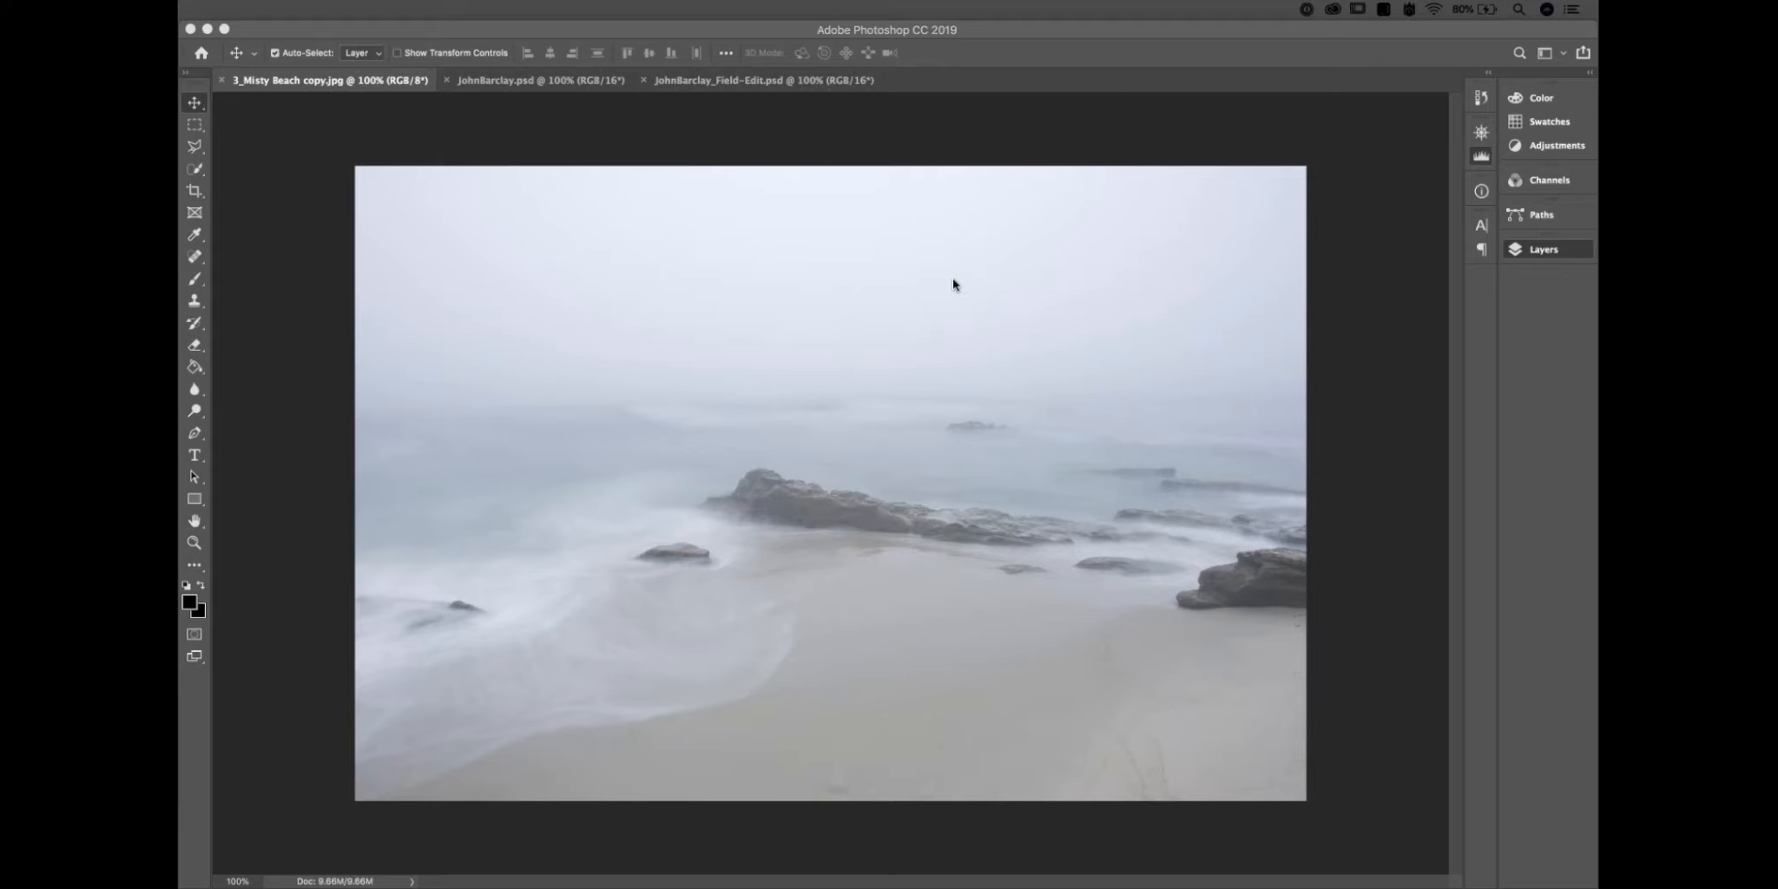
pyautogui.click(1068, 28)
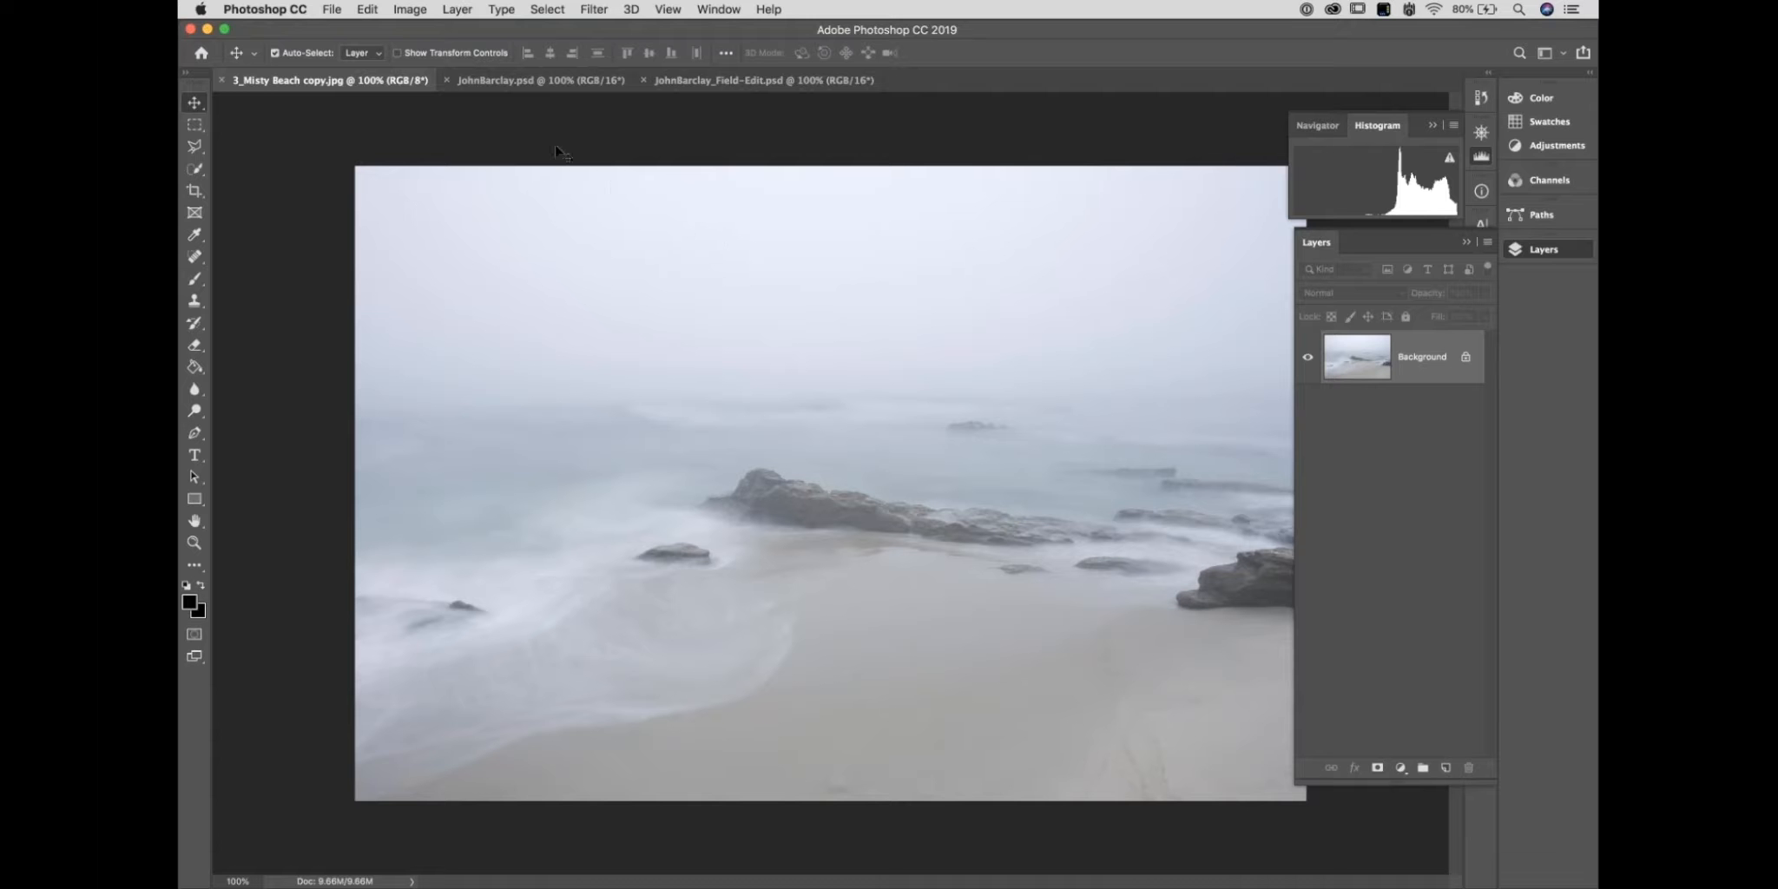
# Look over the Nik Collection plug-ins offered among the Photoshop filters.
pyautogui.click(593, 7)
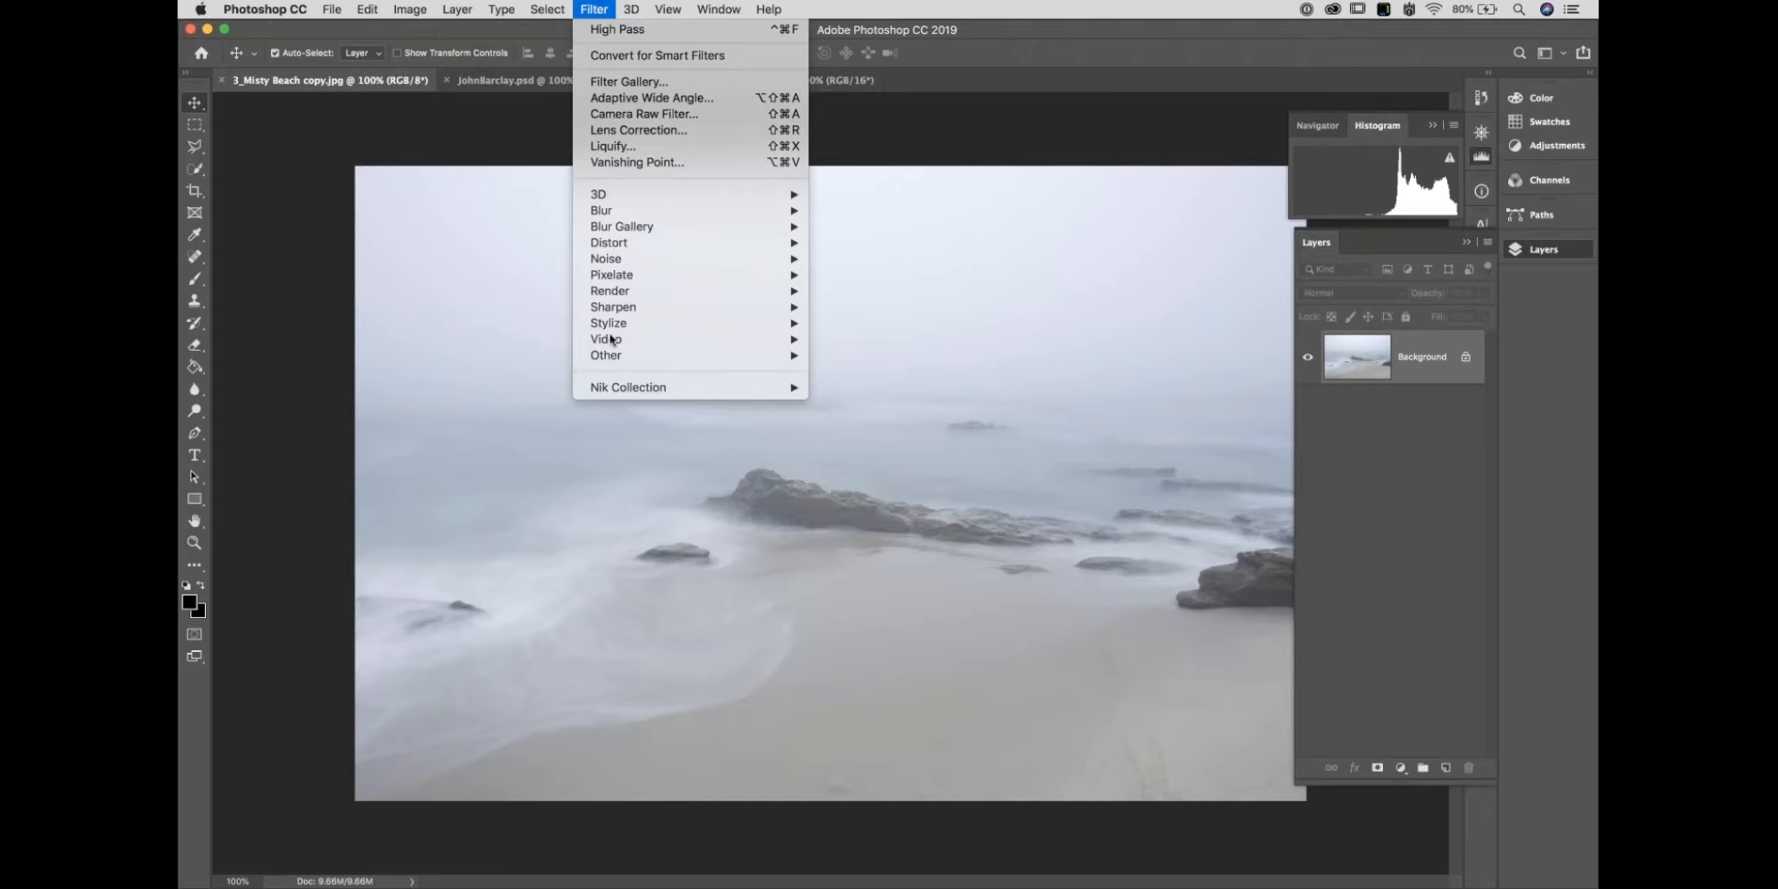
pyautogui.moveTo(660, 388)
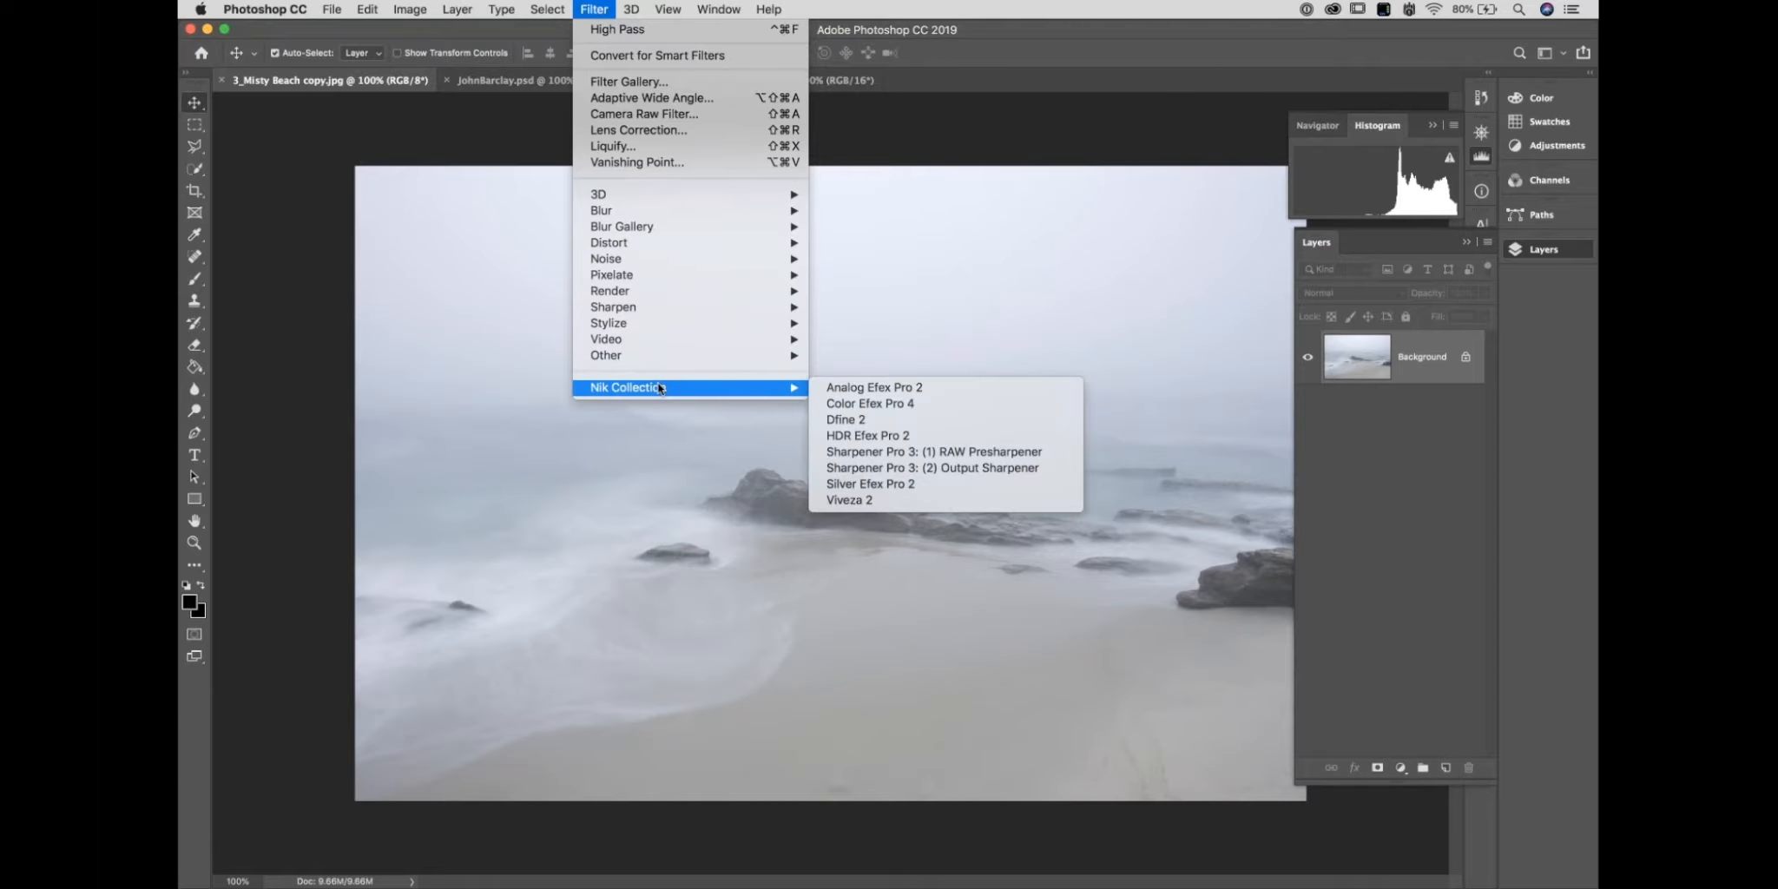
pyautogui.click(899, 401)
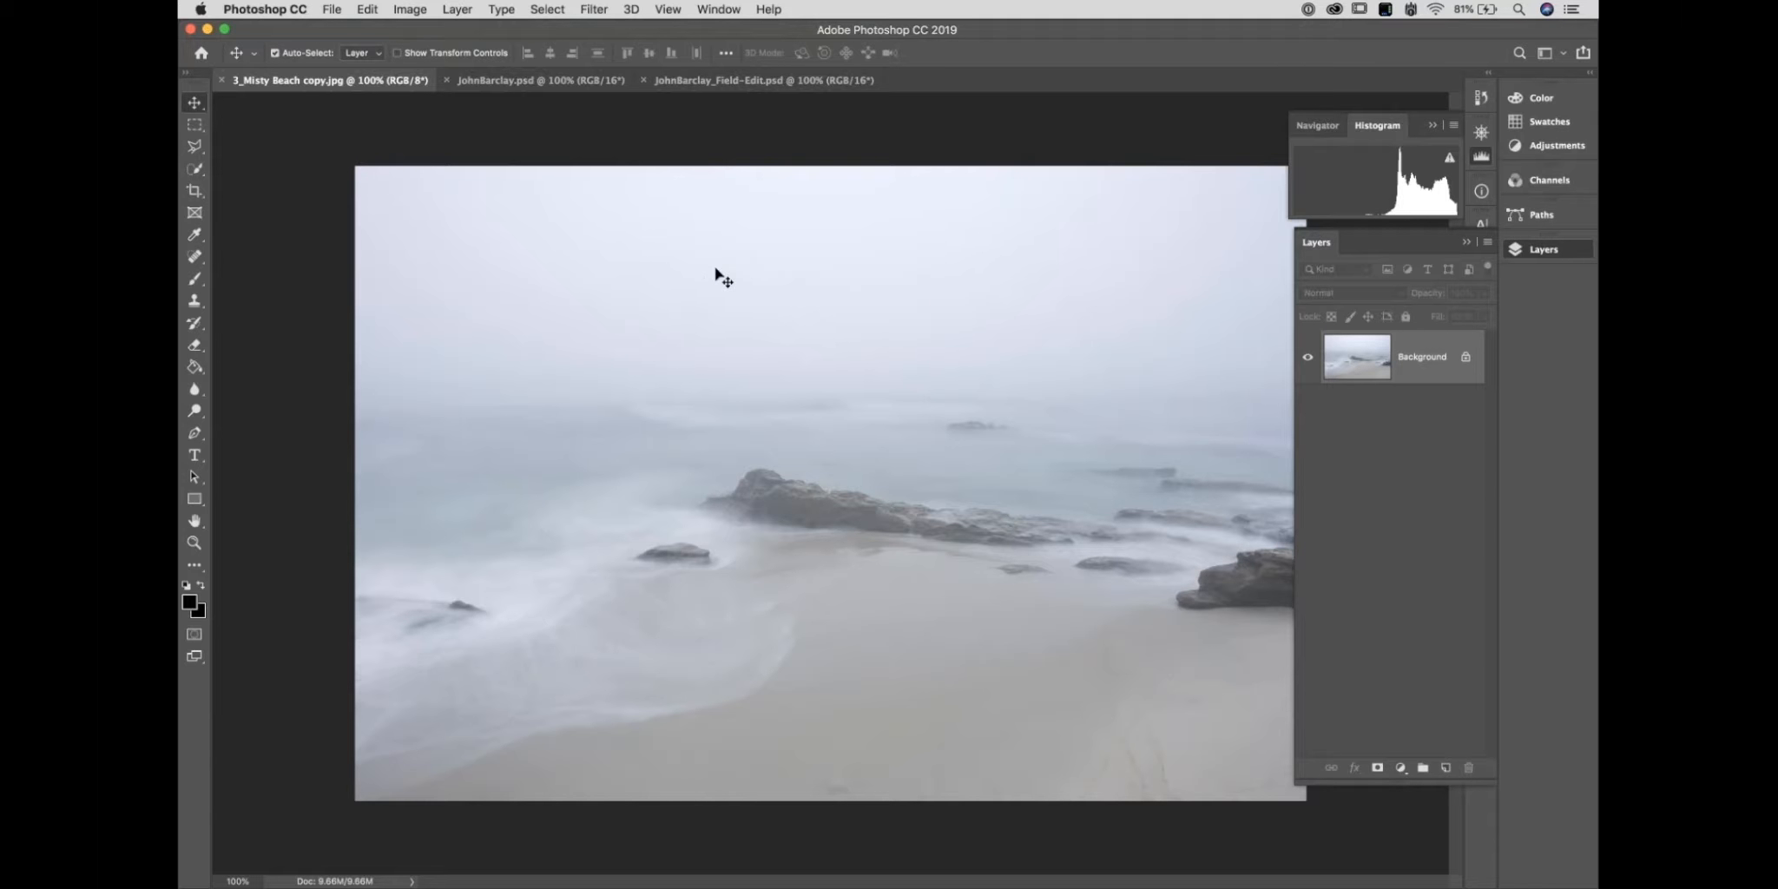
# Open the Nik Collection Selective Tool from the automation commands and place its palette over the beach image.
pyautogui.click(330, 10)
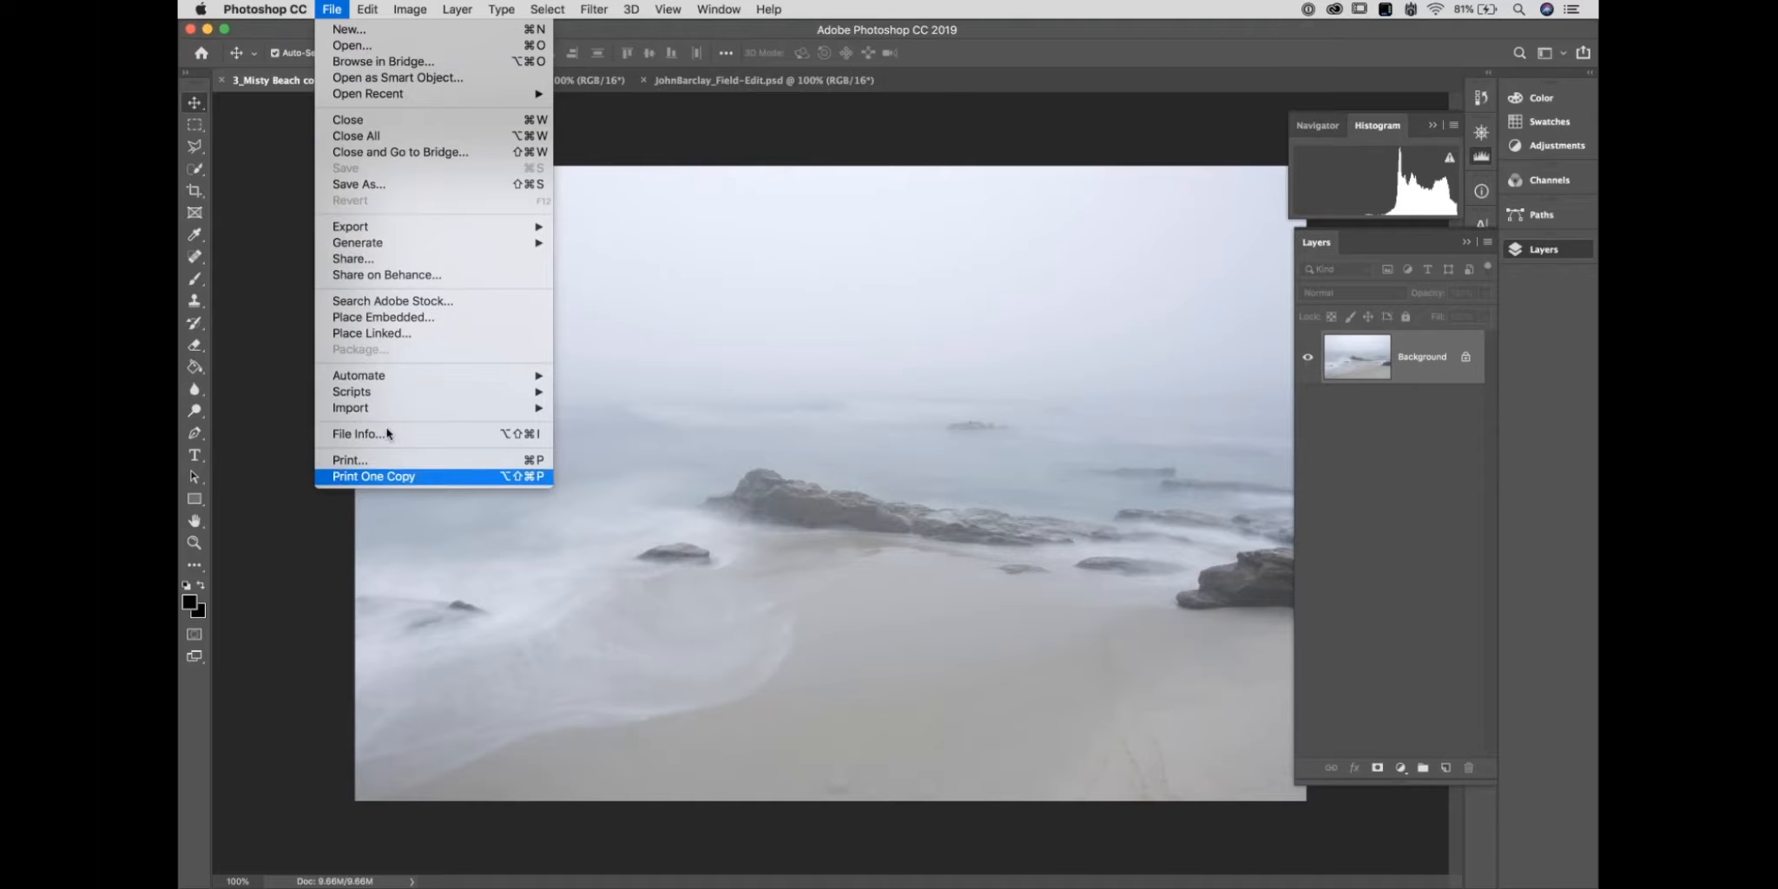
pyautogui.moveTo(400, 373)
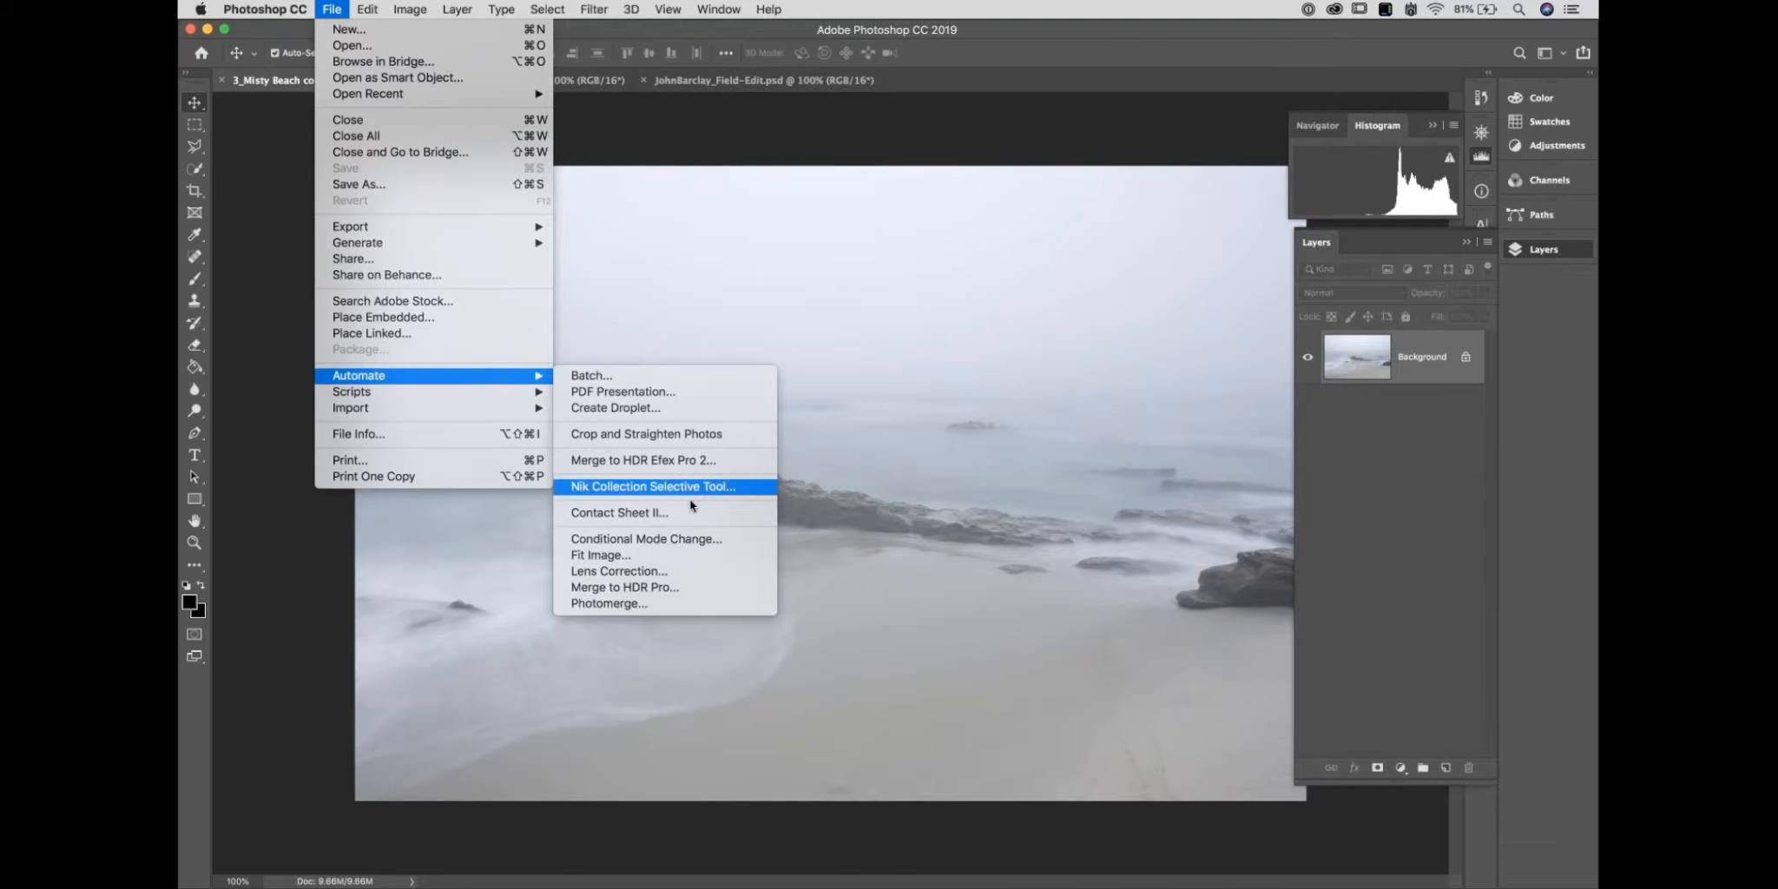
pyautogui.click(734, 489)
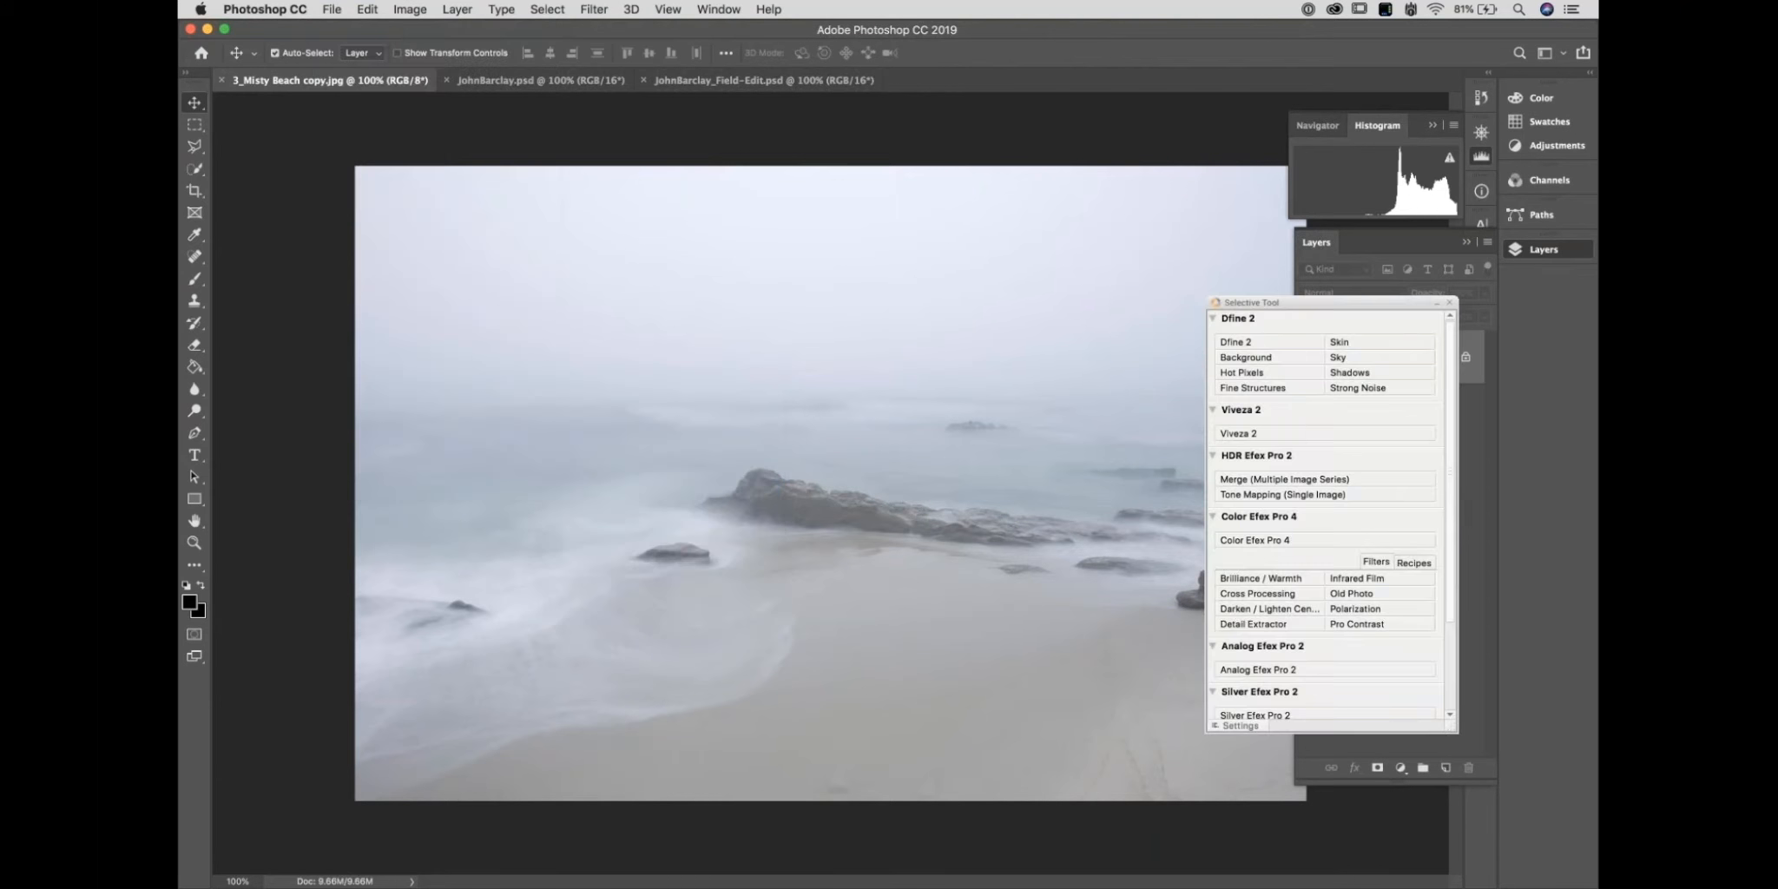
pyautogui.moveTo(1337, 299); pyautogui.dragTo(993, 211)
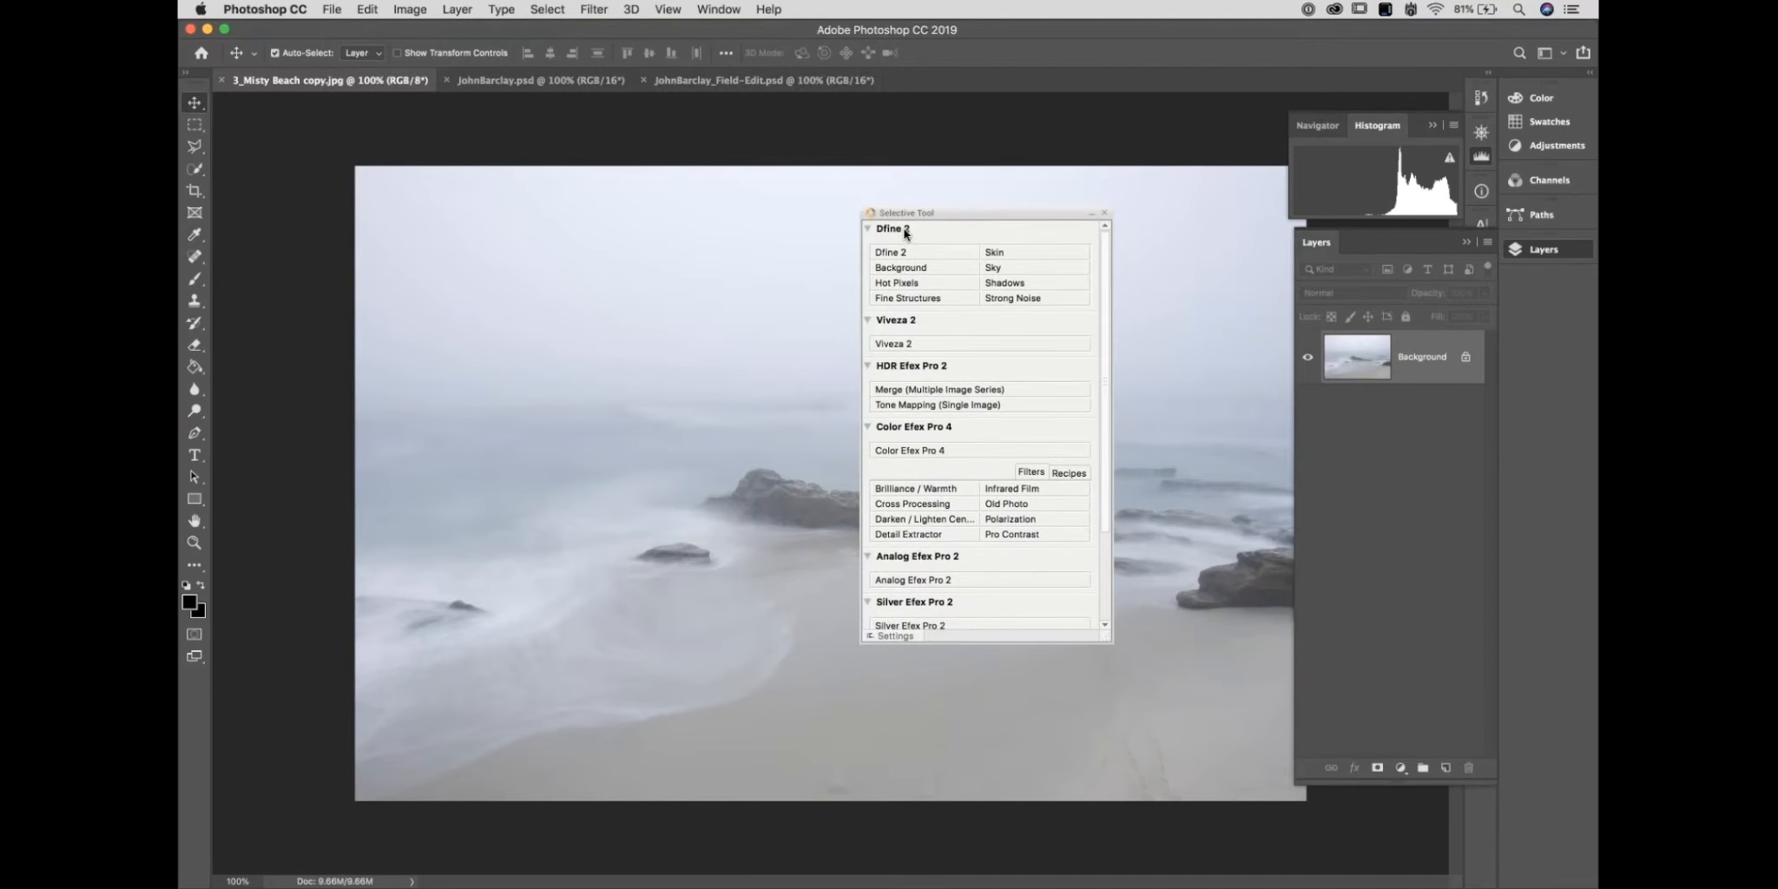
# Collapse every expanded Selective Tool group except Viveza 2 and move the palette off the image, over the lower Layers area.
pyautogui.click(891, 228)
pyautogui.click(894, 290)
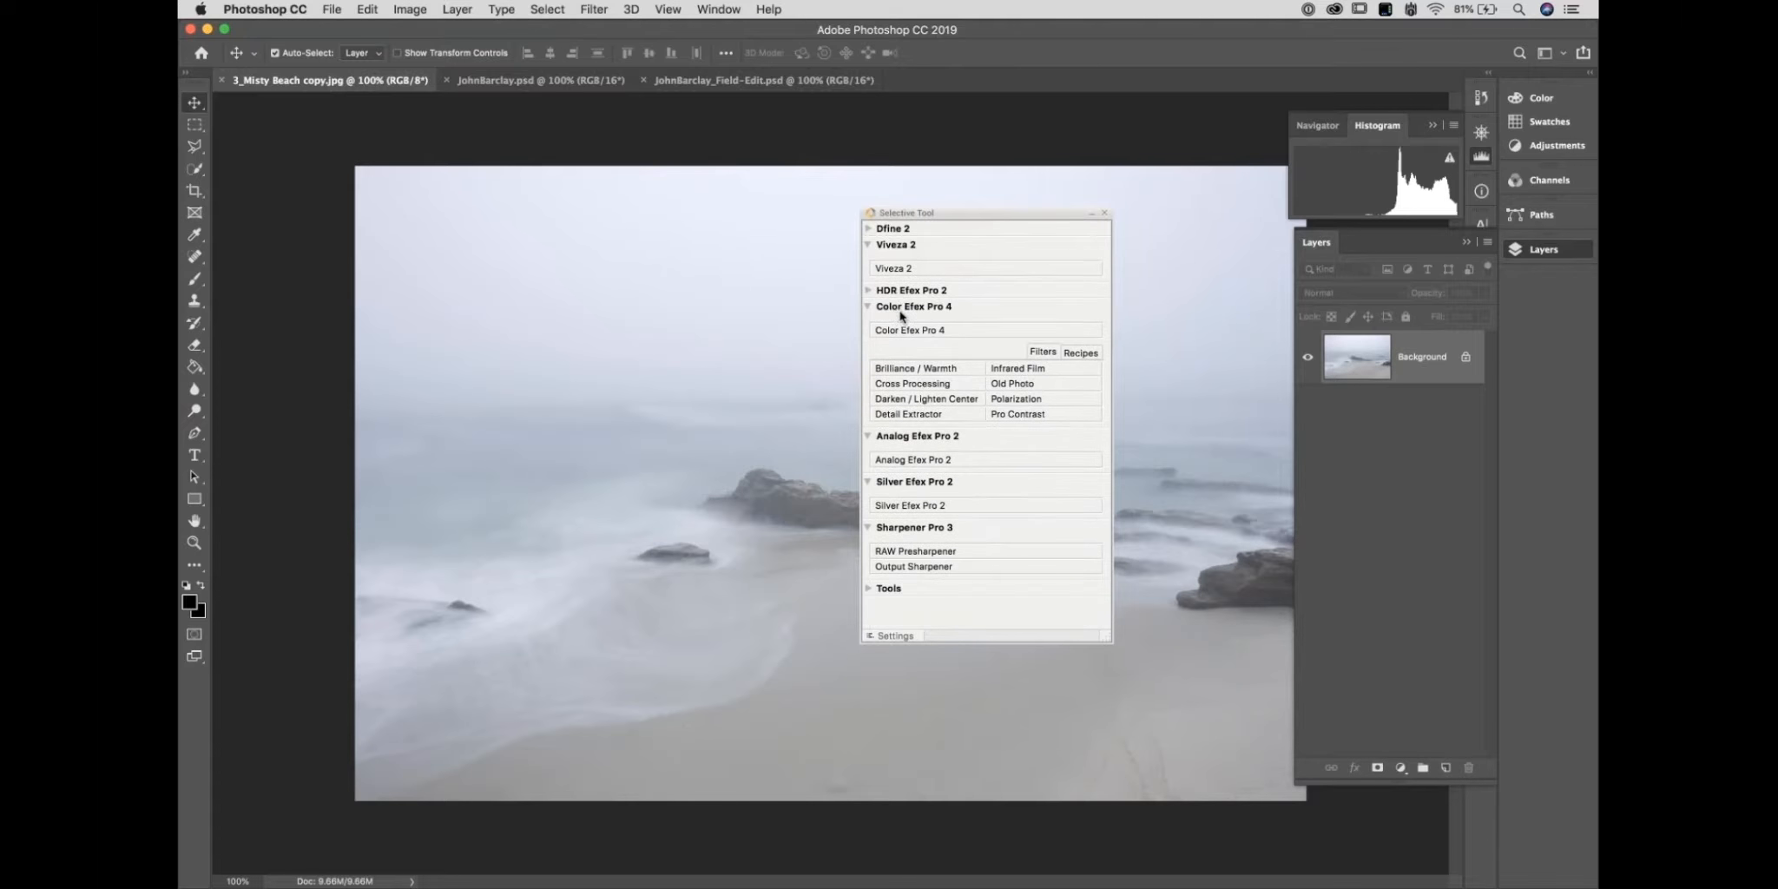
pyautogui.click(900, 308)
pyautogui.click(905, 323)
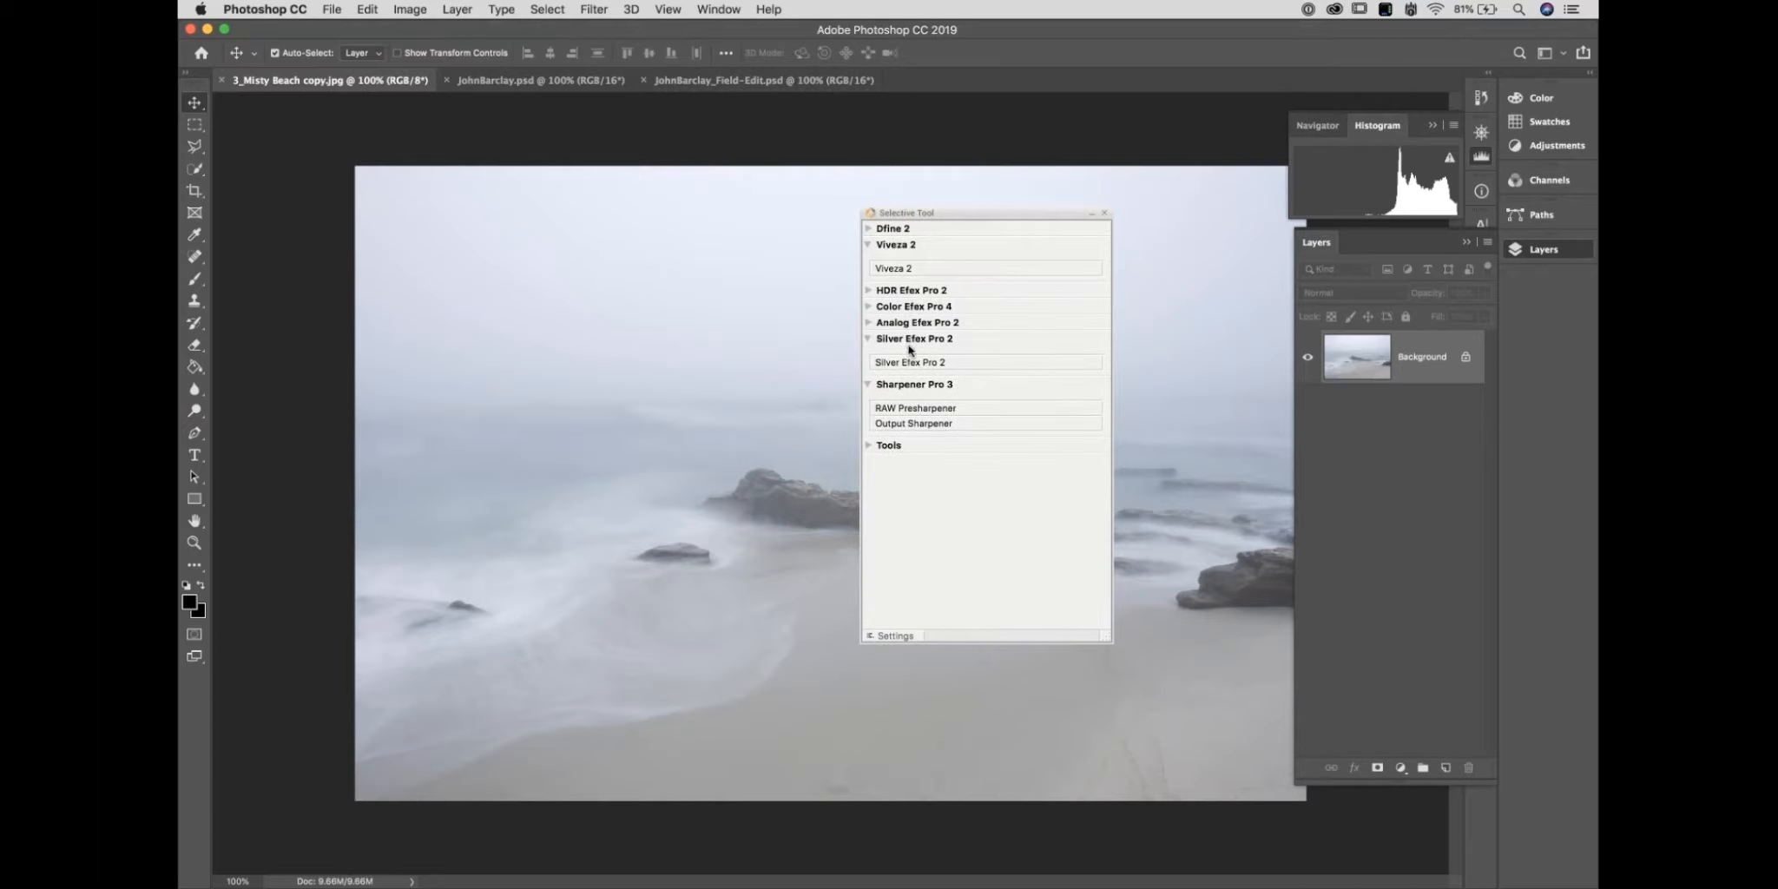
pyautogui.click(908, 339)
pyautogui.click(910, 355)
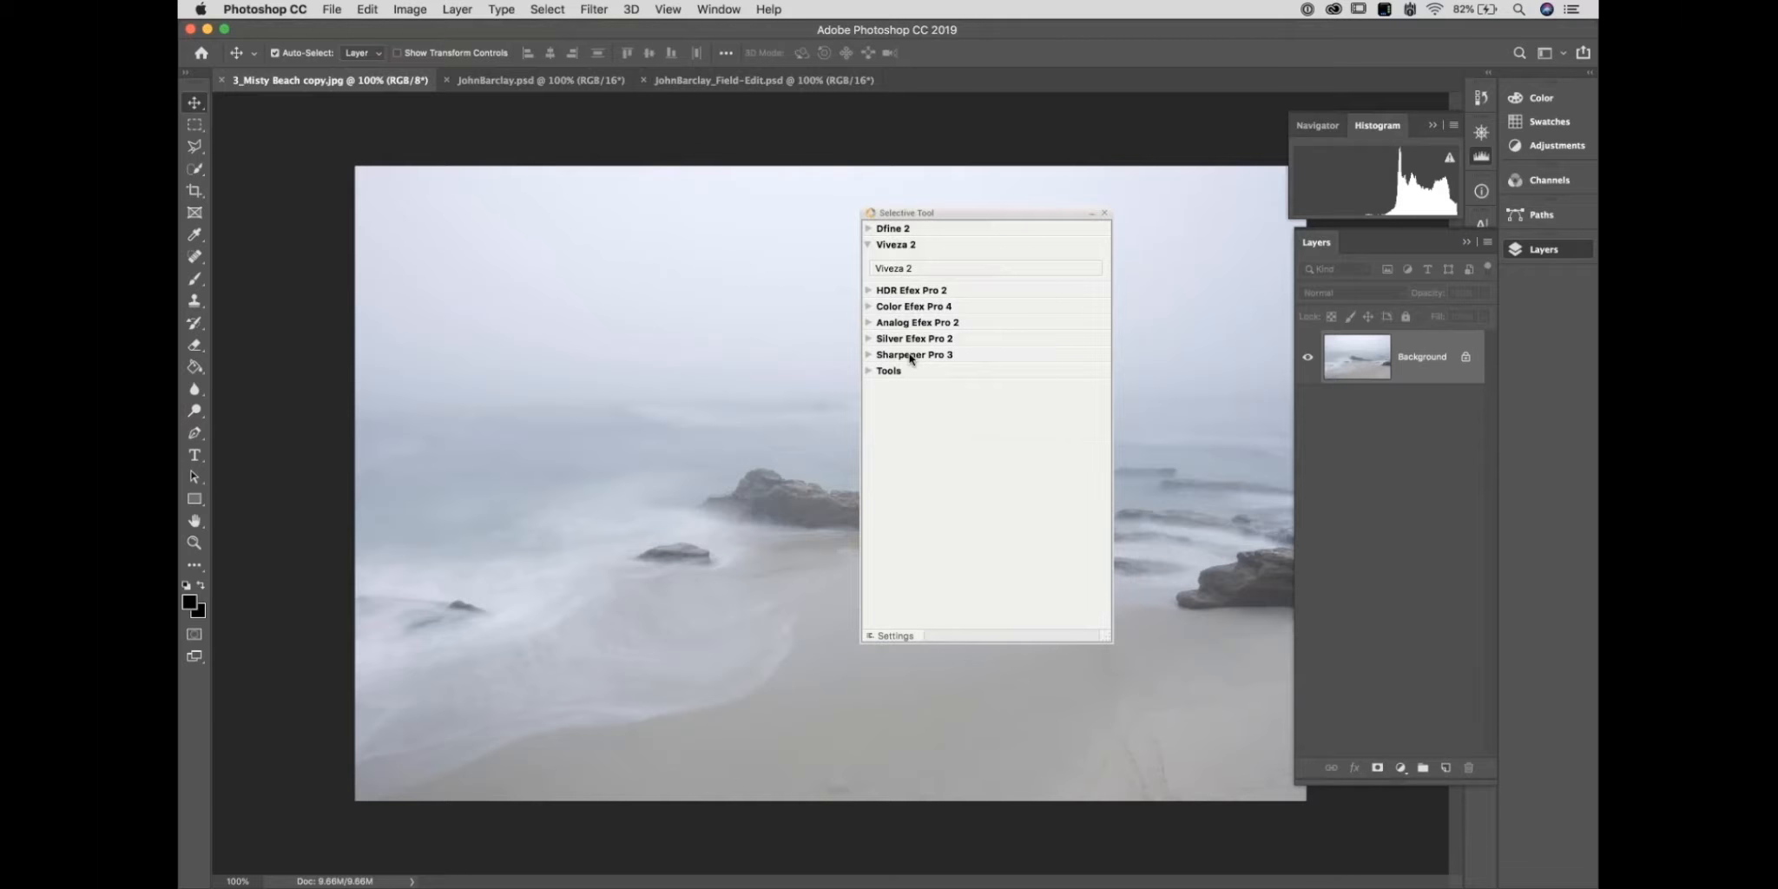
pyautogui.moveTo(963, 214); pyautogui.dragTo(1426, 435)
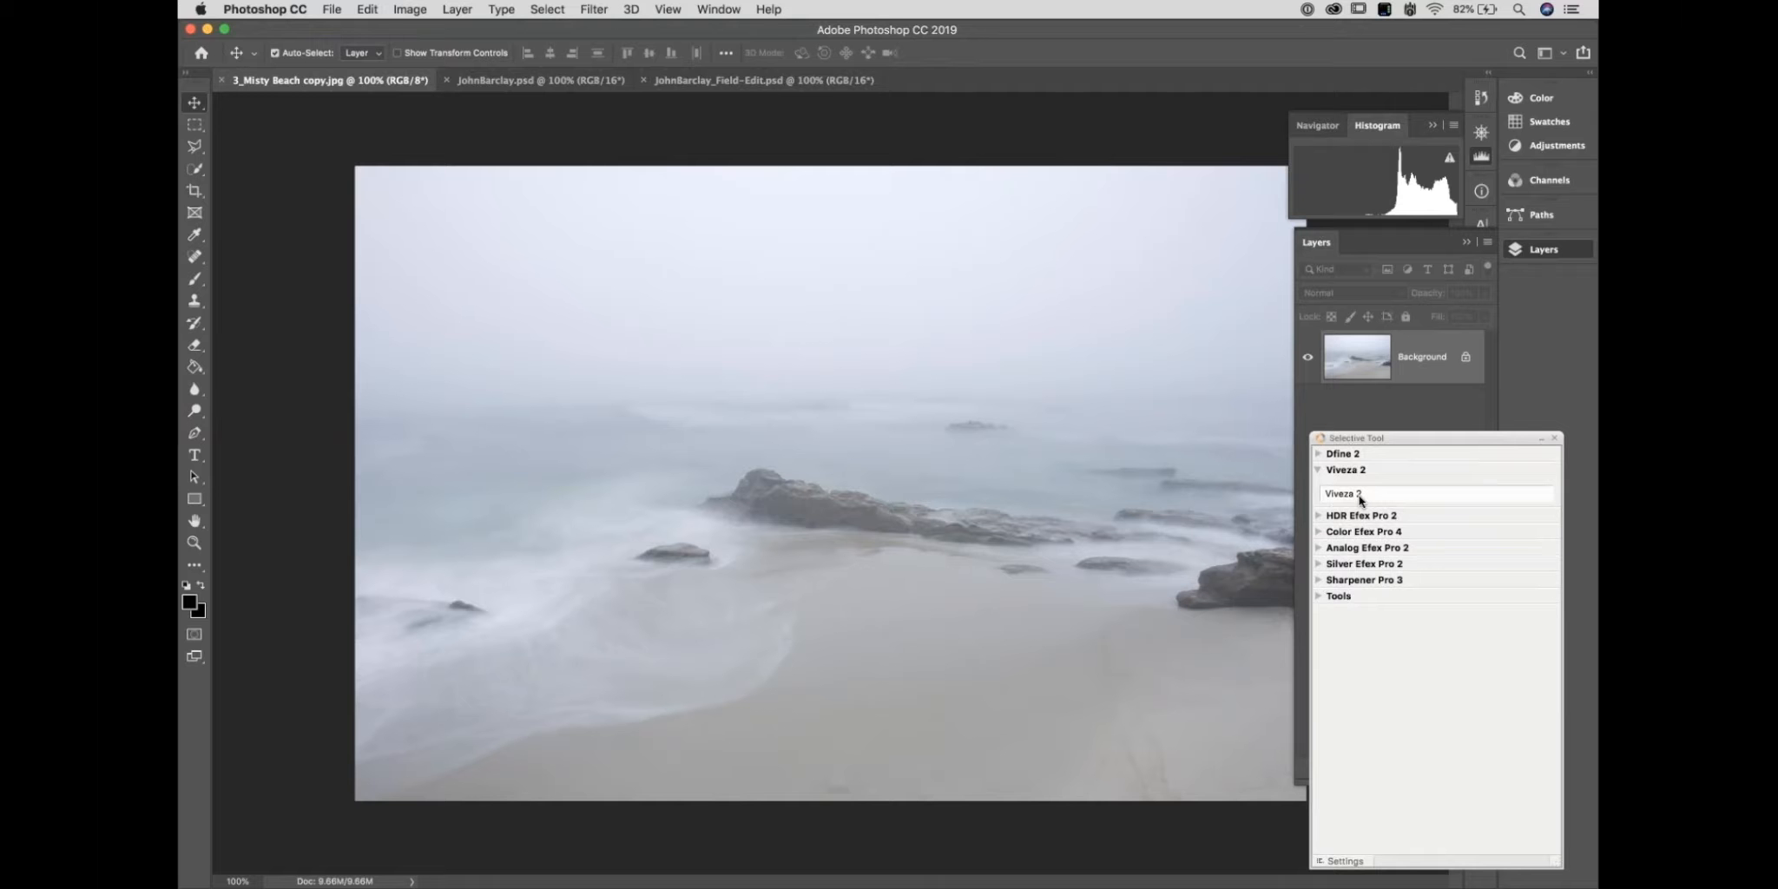
# Launch Viveza 2 on the misty beach image and enlarge its window to fill the screen.
pyautogui.click(1414, 491)
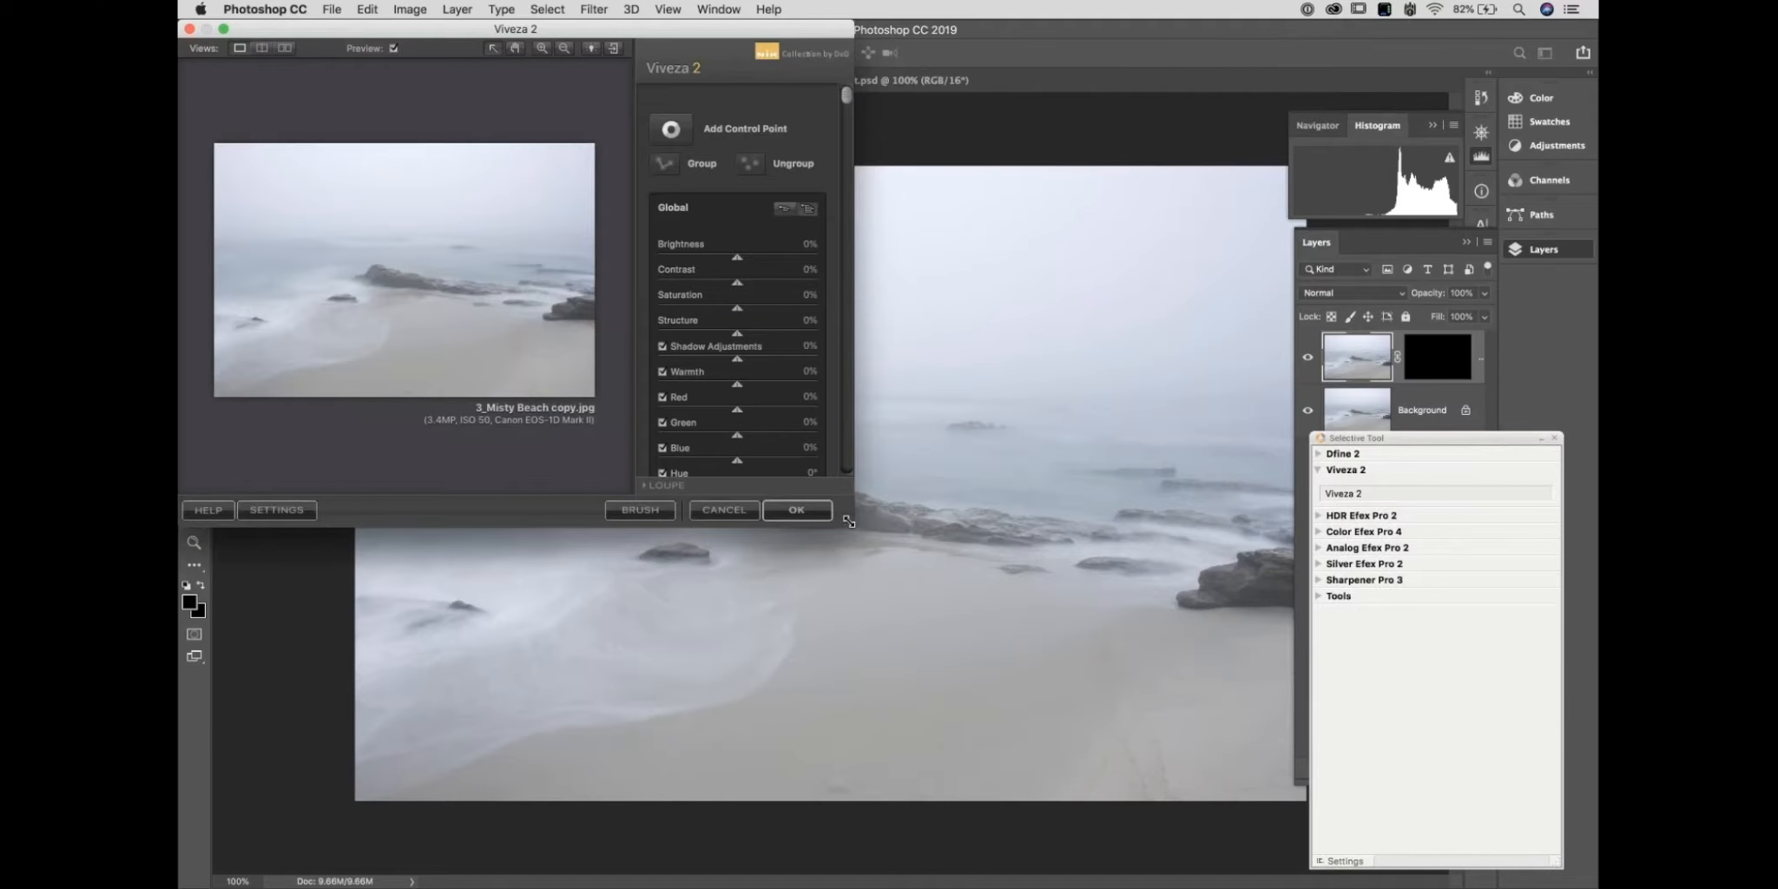
pyautogui.moveTo(657, 53); pyautogui.dragTo(893, 147)
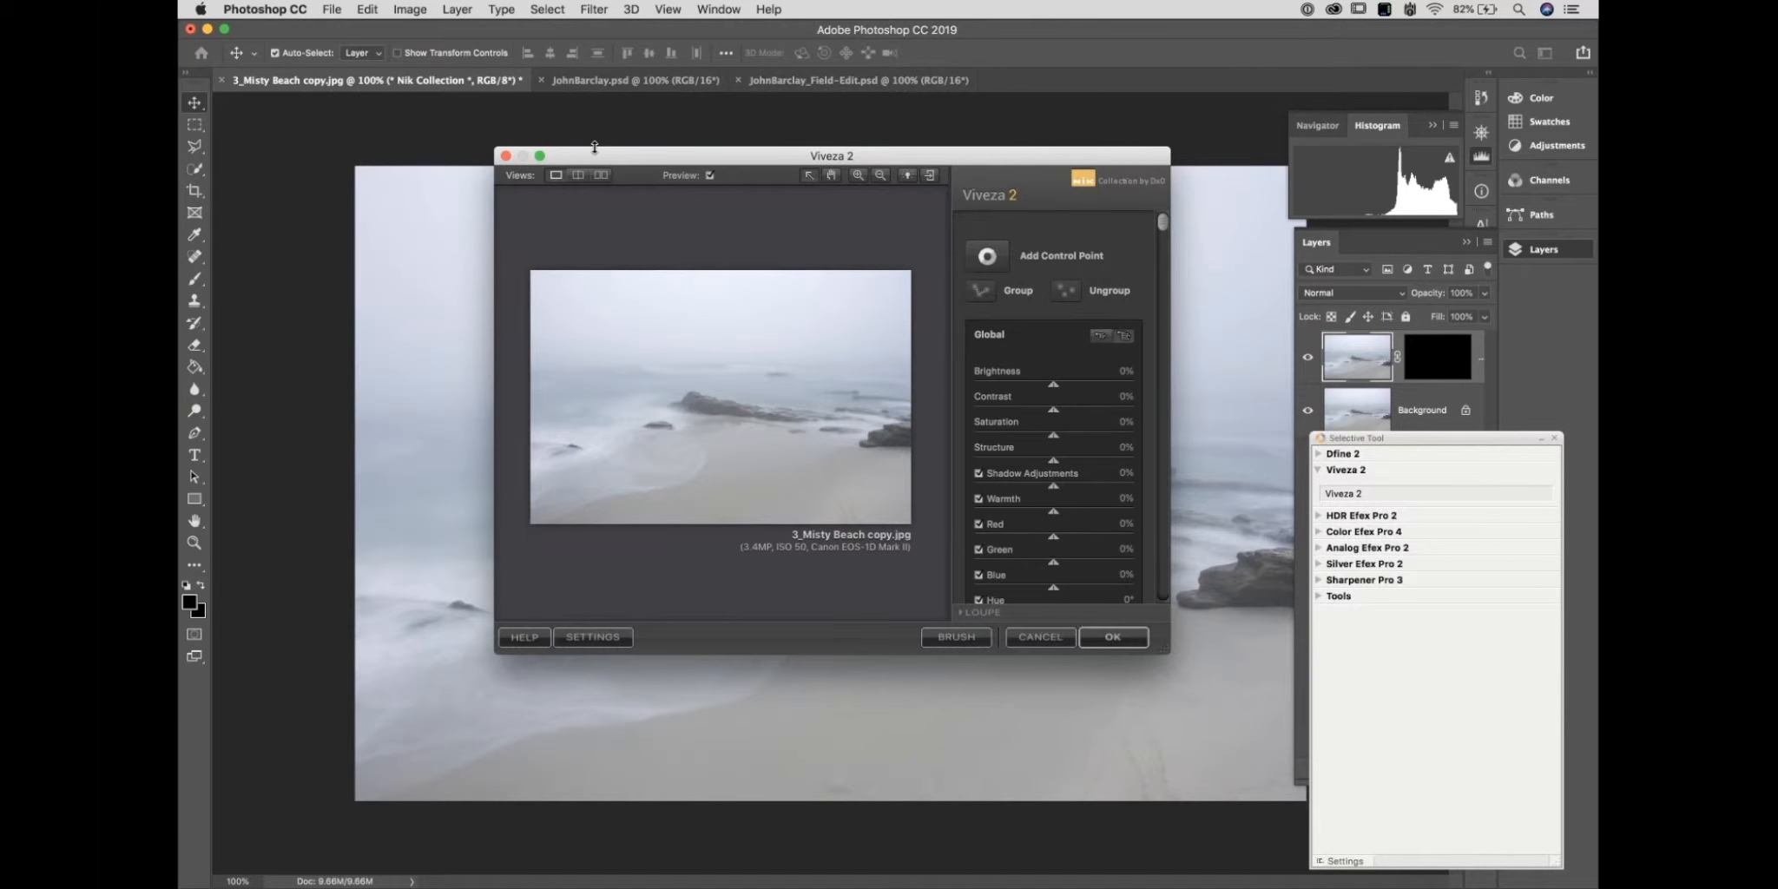
pyautogui.click(539, 157)
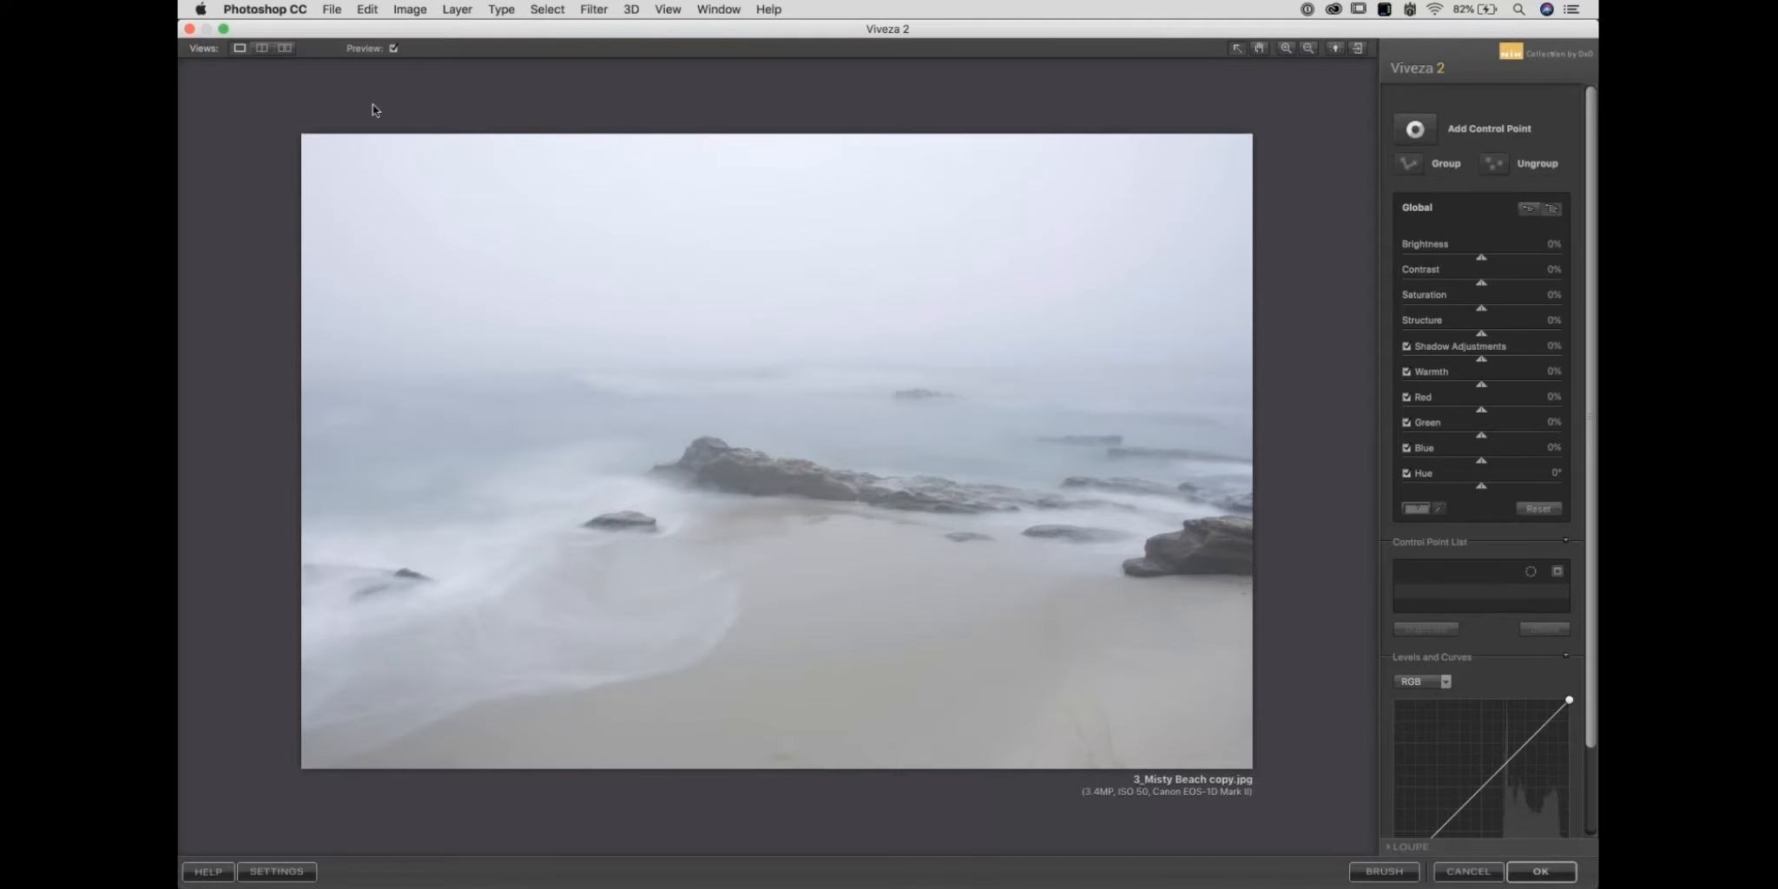
pyautogui.click(224, 29)
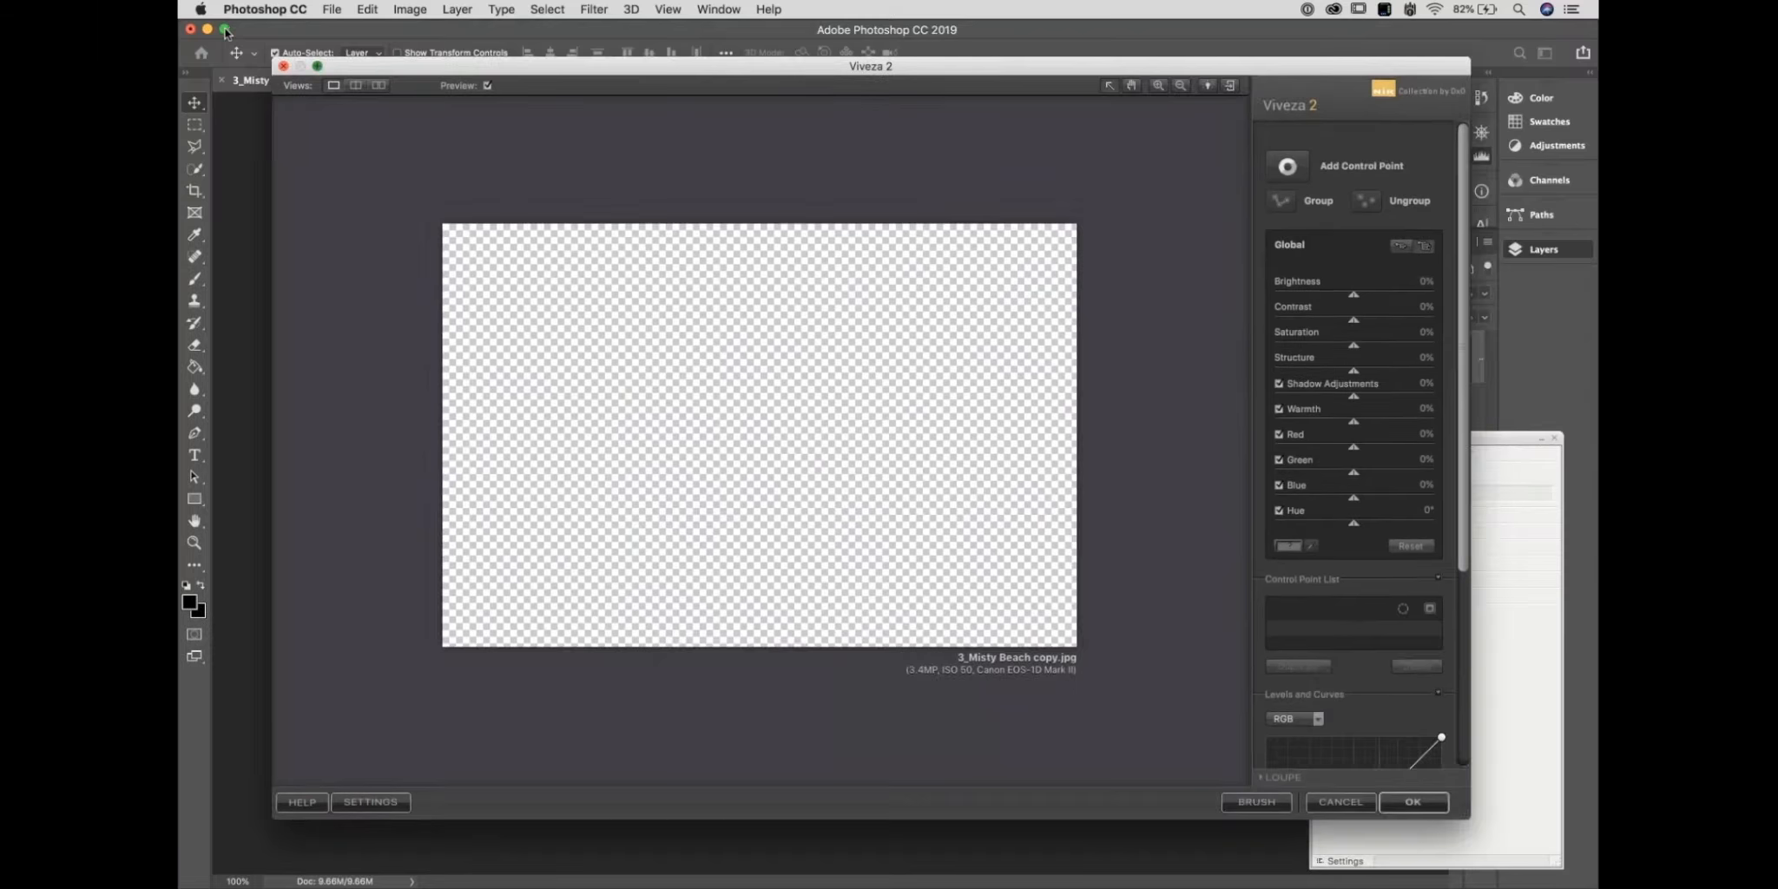
pyautogui.moveTo(679, 142); pyautogui.dragTo(395, 23)
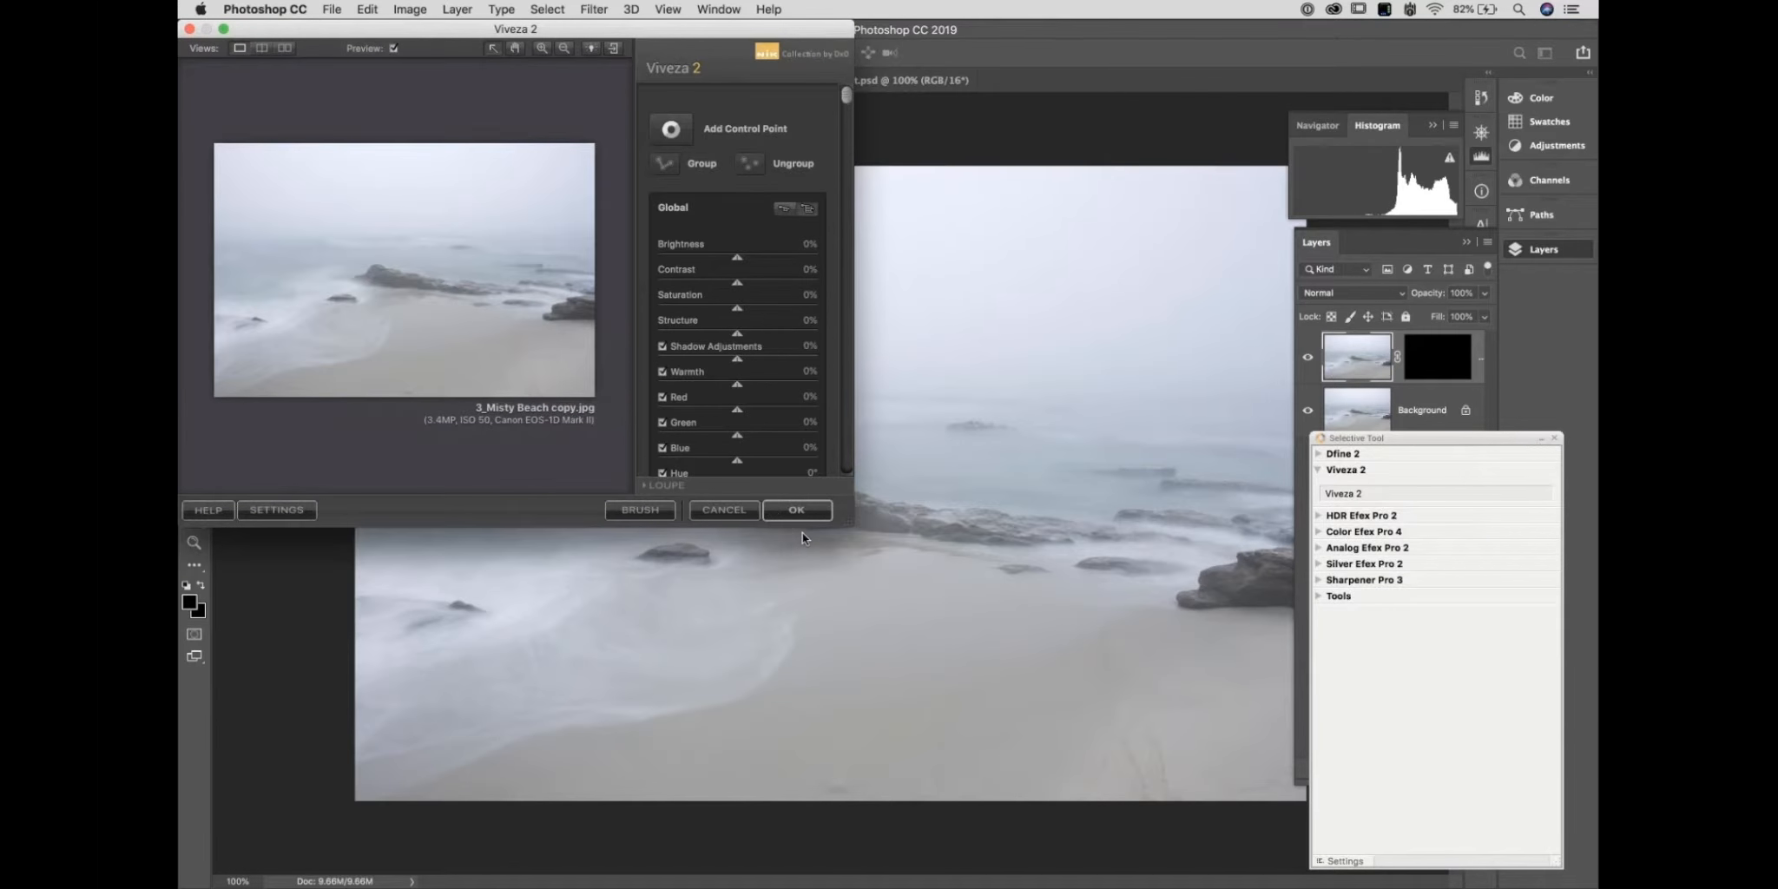
pyautogui.moveTo(851, 523); pyautogui.dragTo(1589, 883)
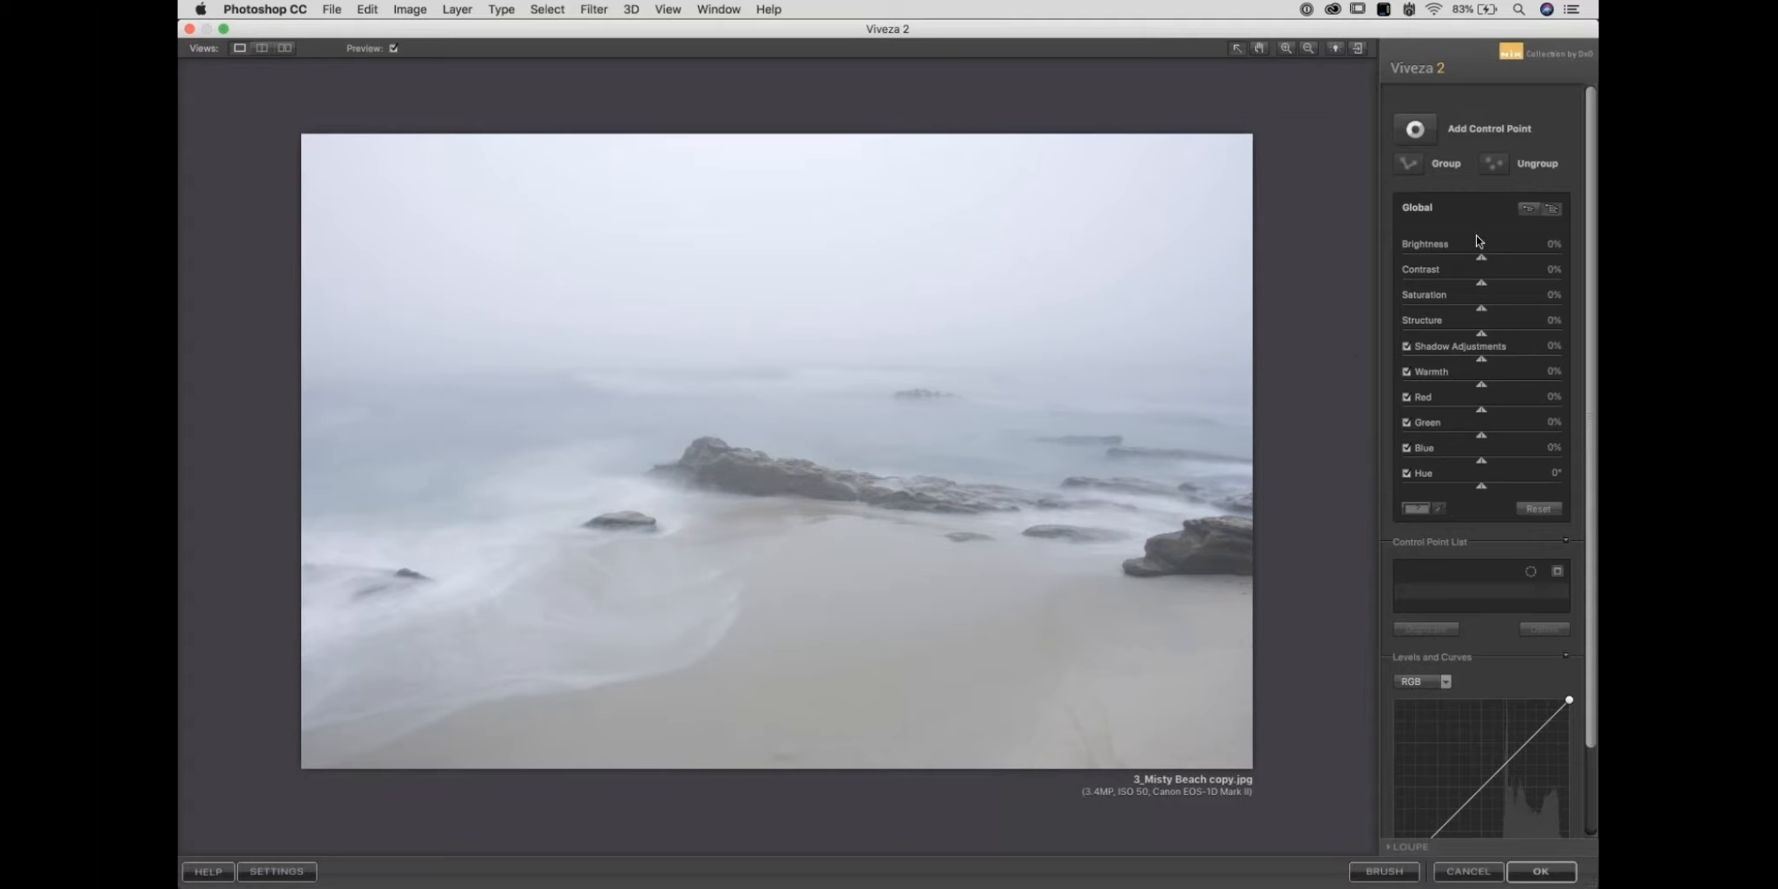
# Reduce the Global adjustments to the four basic sliders and expand them again to the full set.
pyautogui.click(1532, 212)
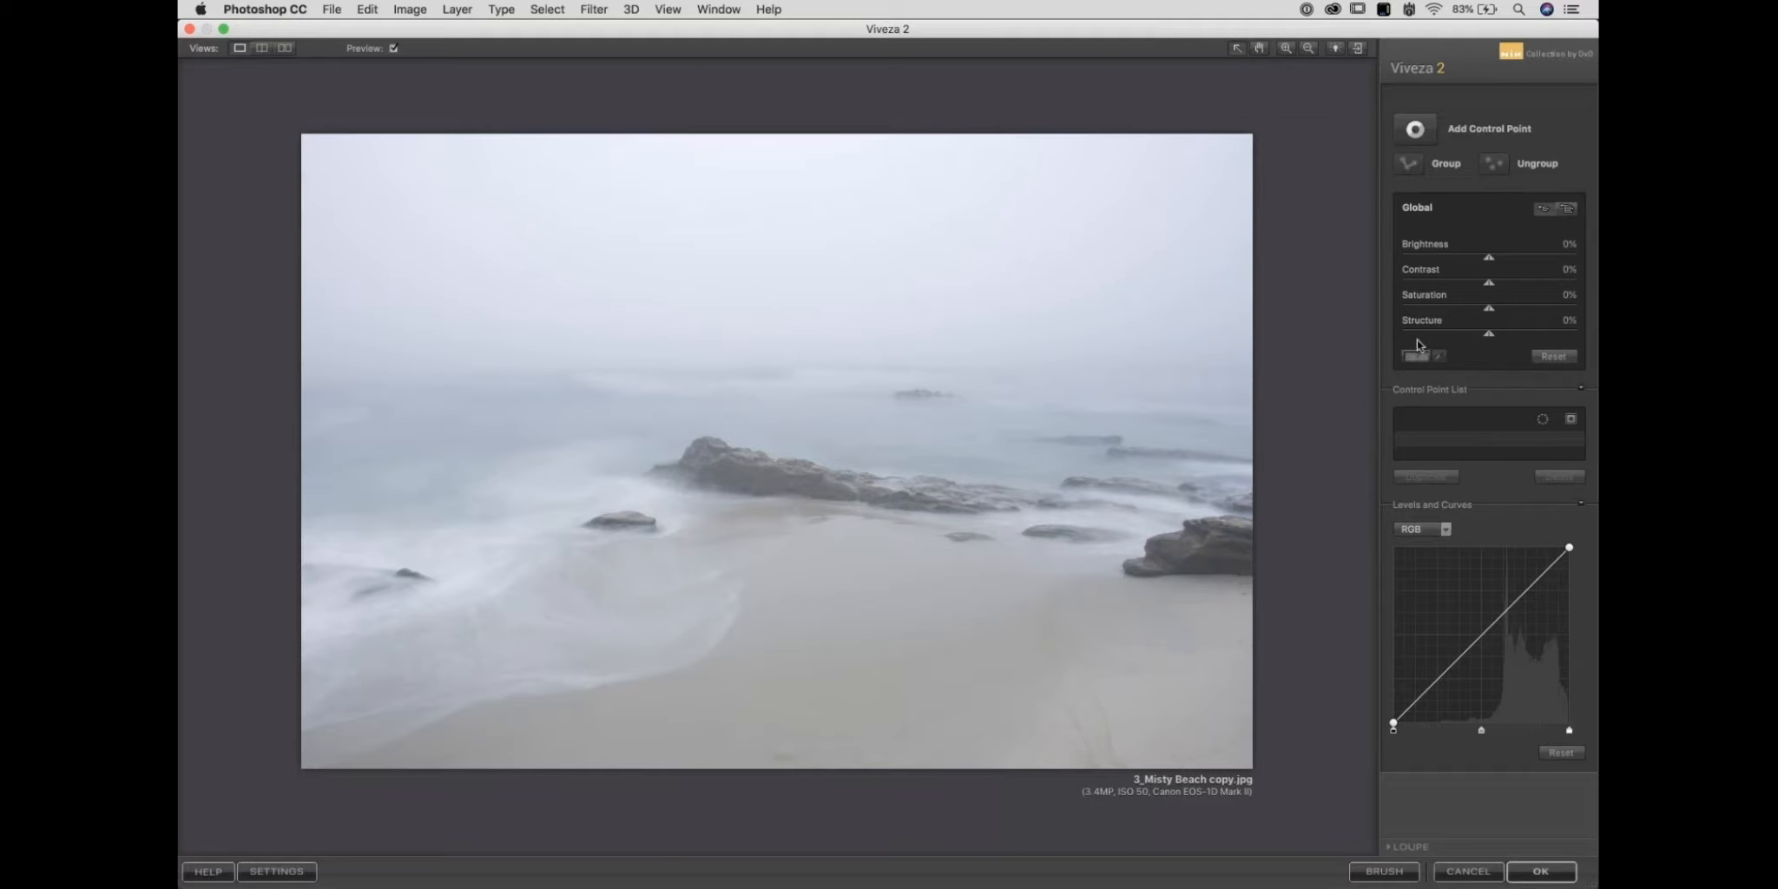
pyautogui.click(1567, 210)
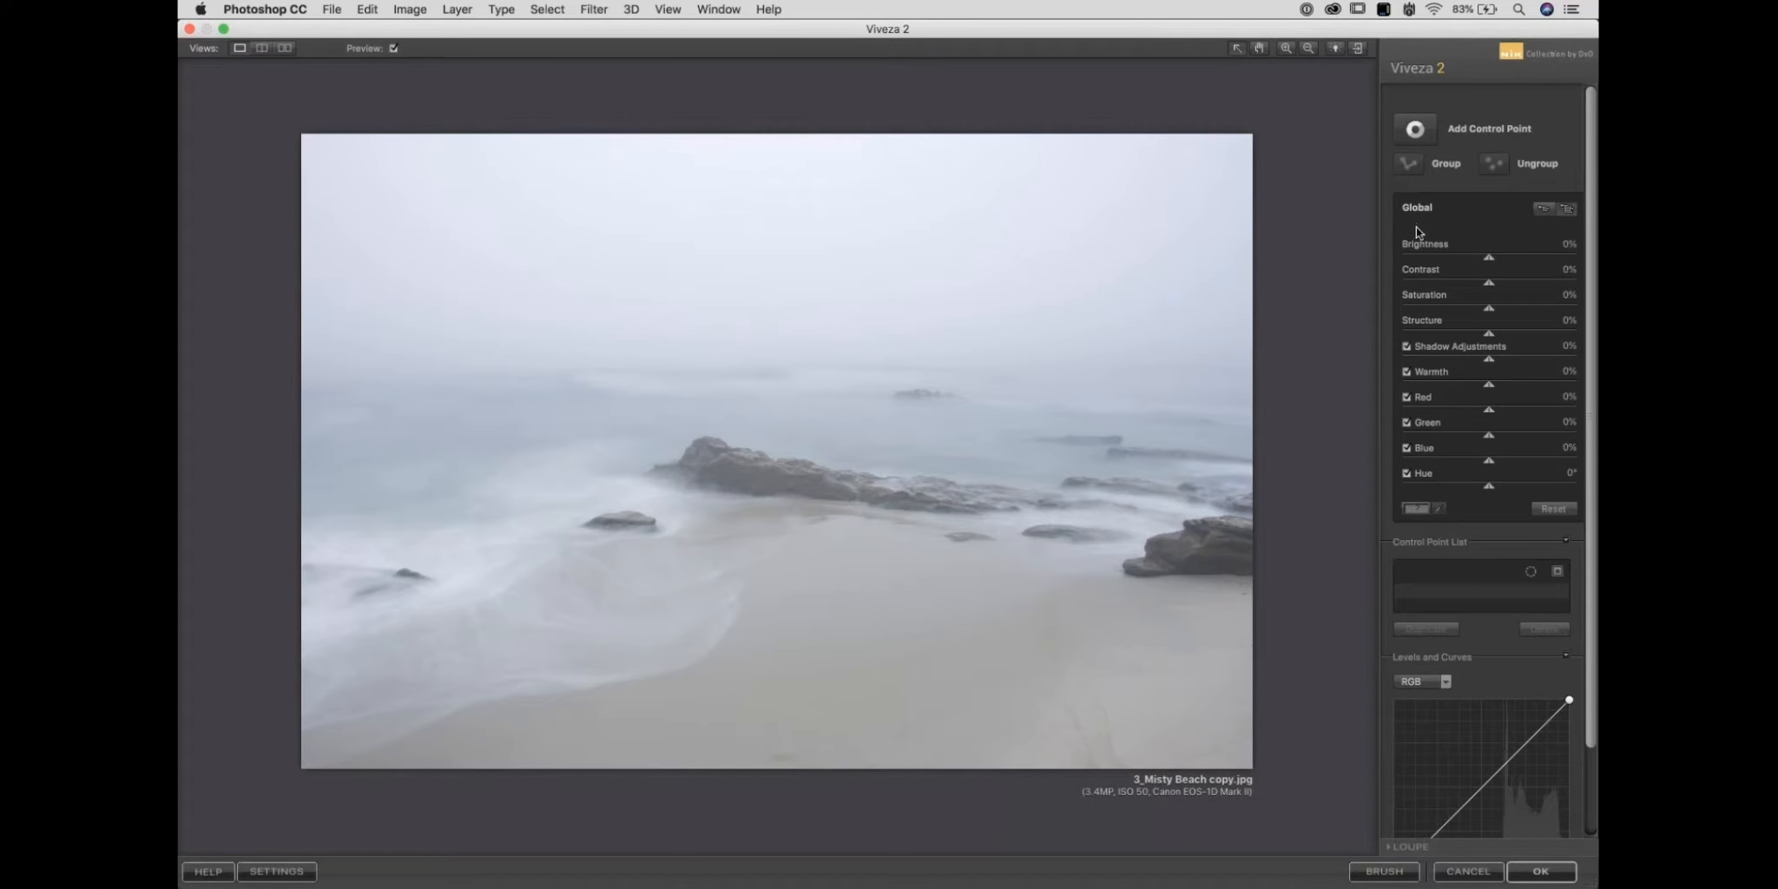
# Set the Global contrast to 25%, shadow adjustments to -58%, saturation to 69% and structure to 19%, comparing the preview with the original.
pyautogui.moveTo(1490, 284); pyautogui.dragTo(1510, 287)
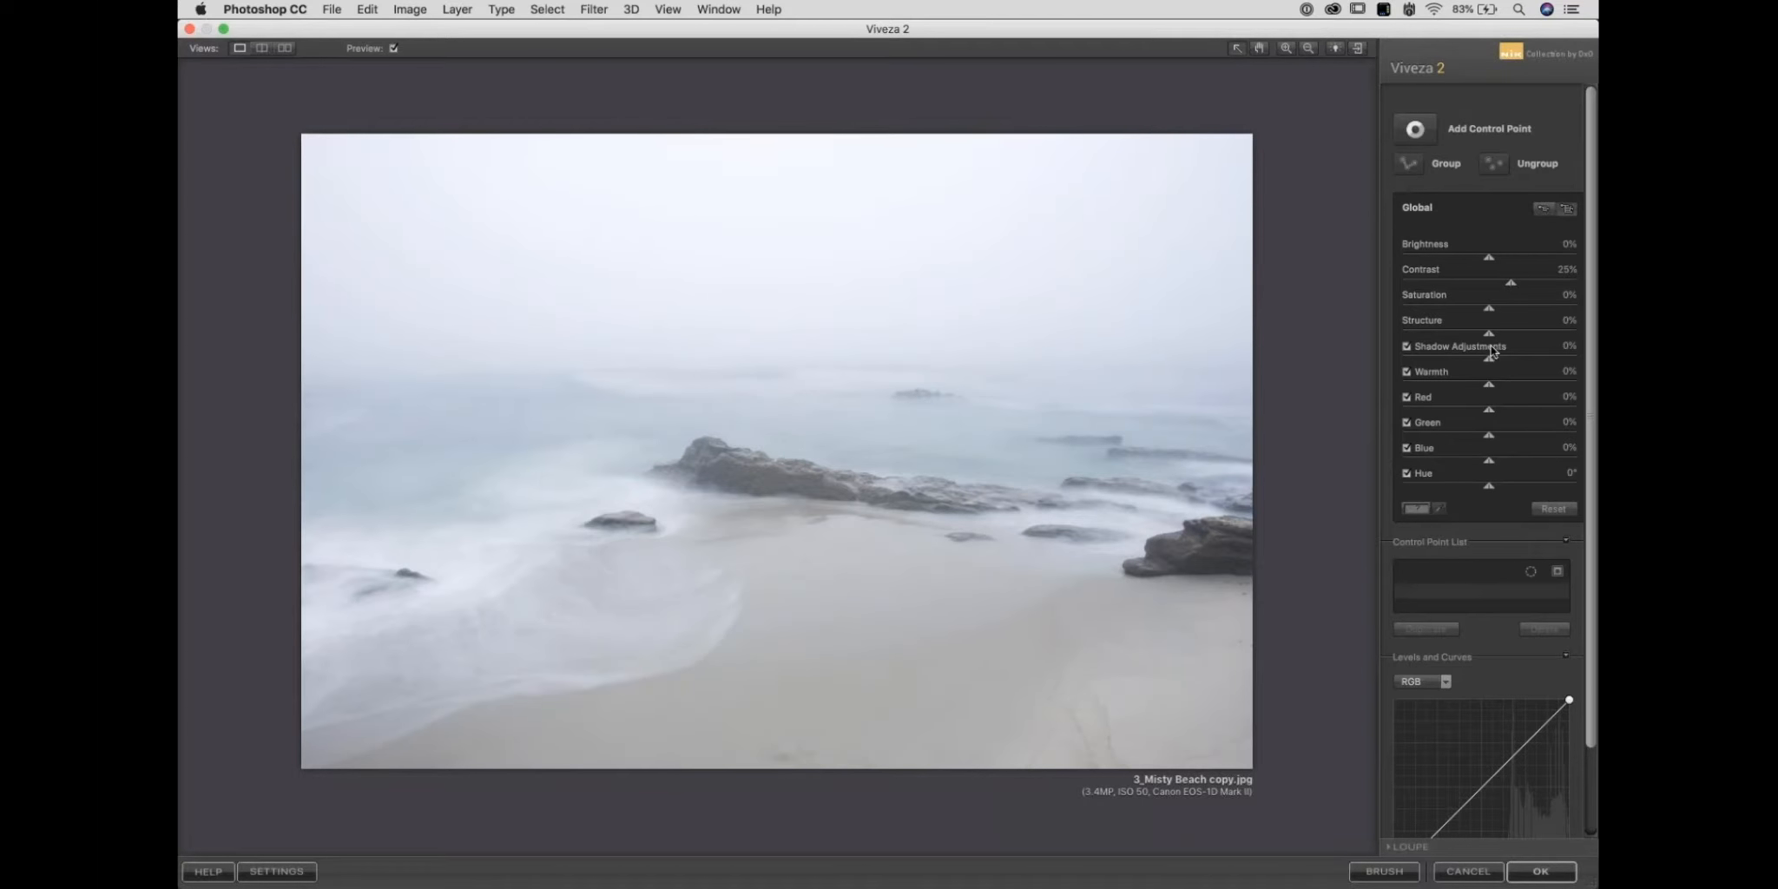
pyautogui.moveTo(1486, 363); pyautogui.dragTo(1370, 358)
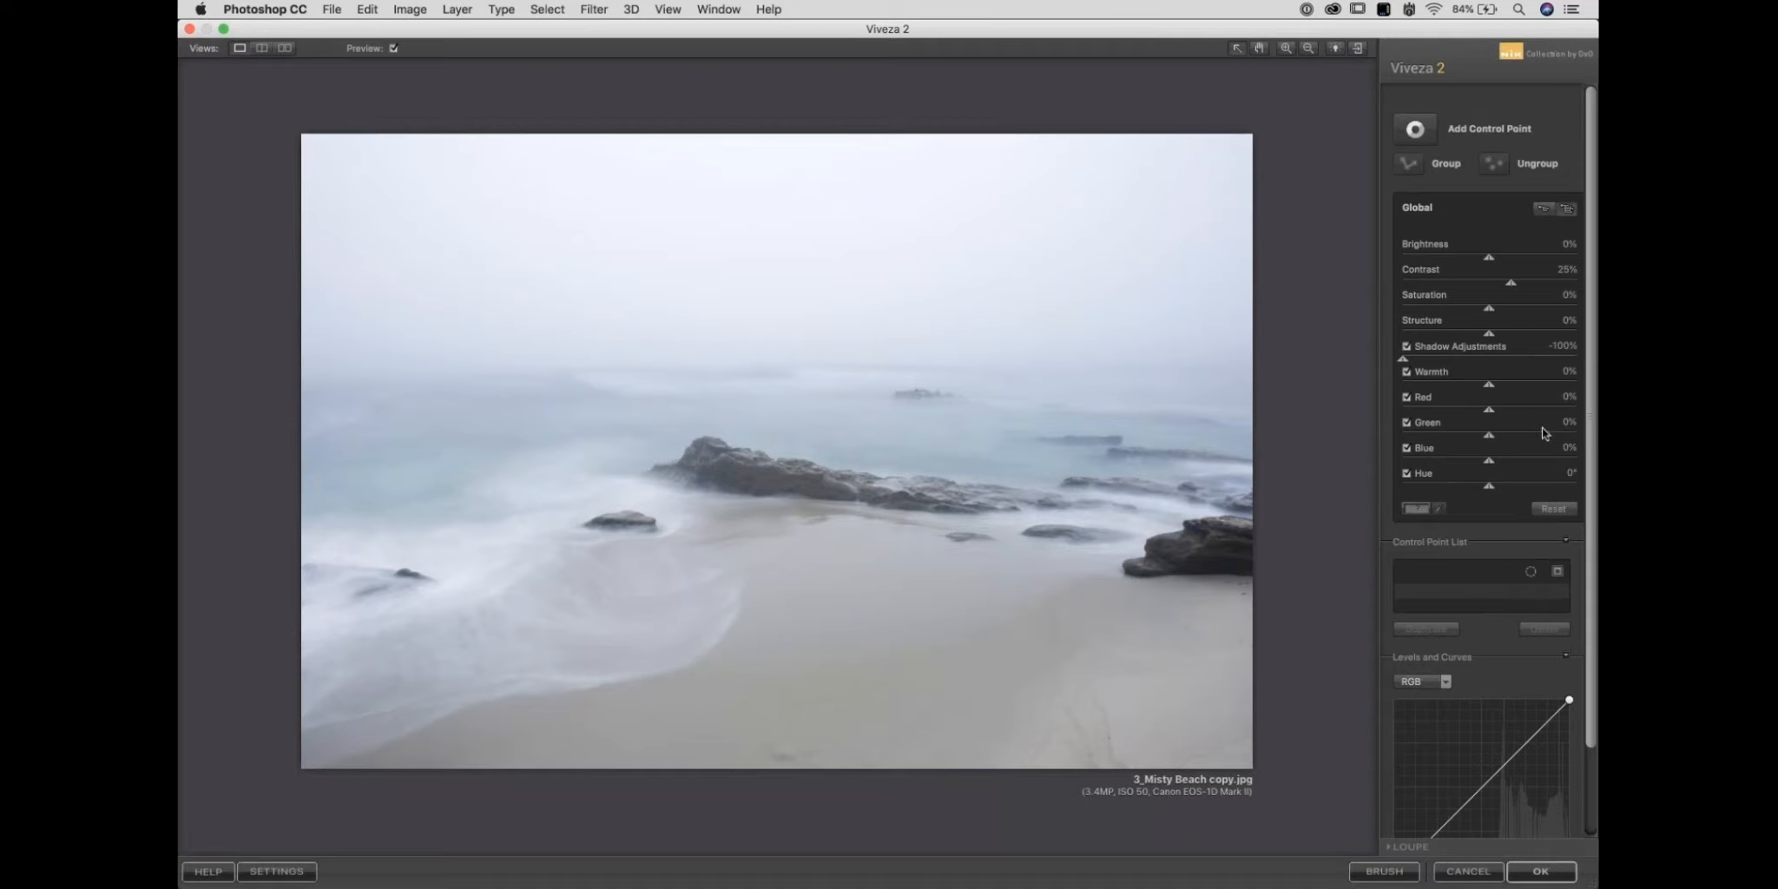
pyautogui.moveTo(1594, 401); pyautogui.dragTo(1590, 521)
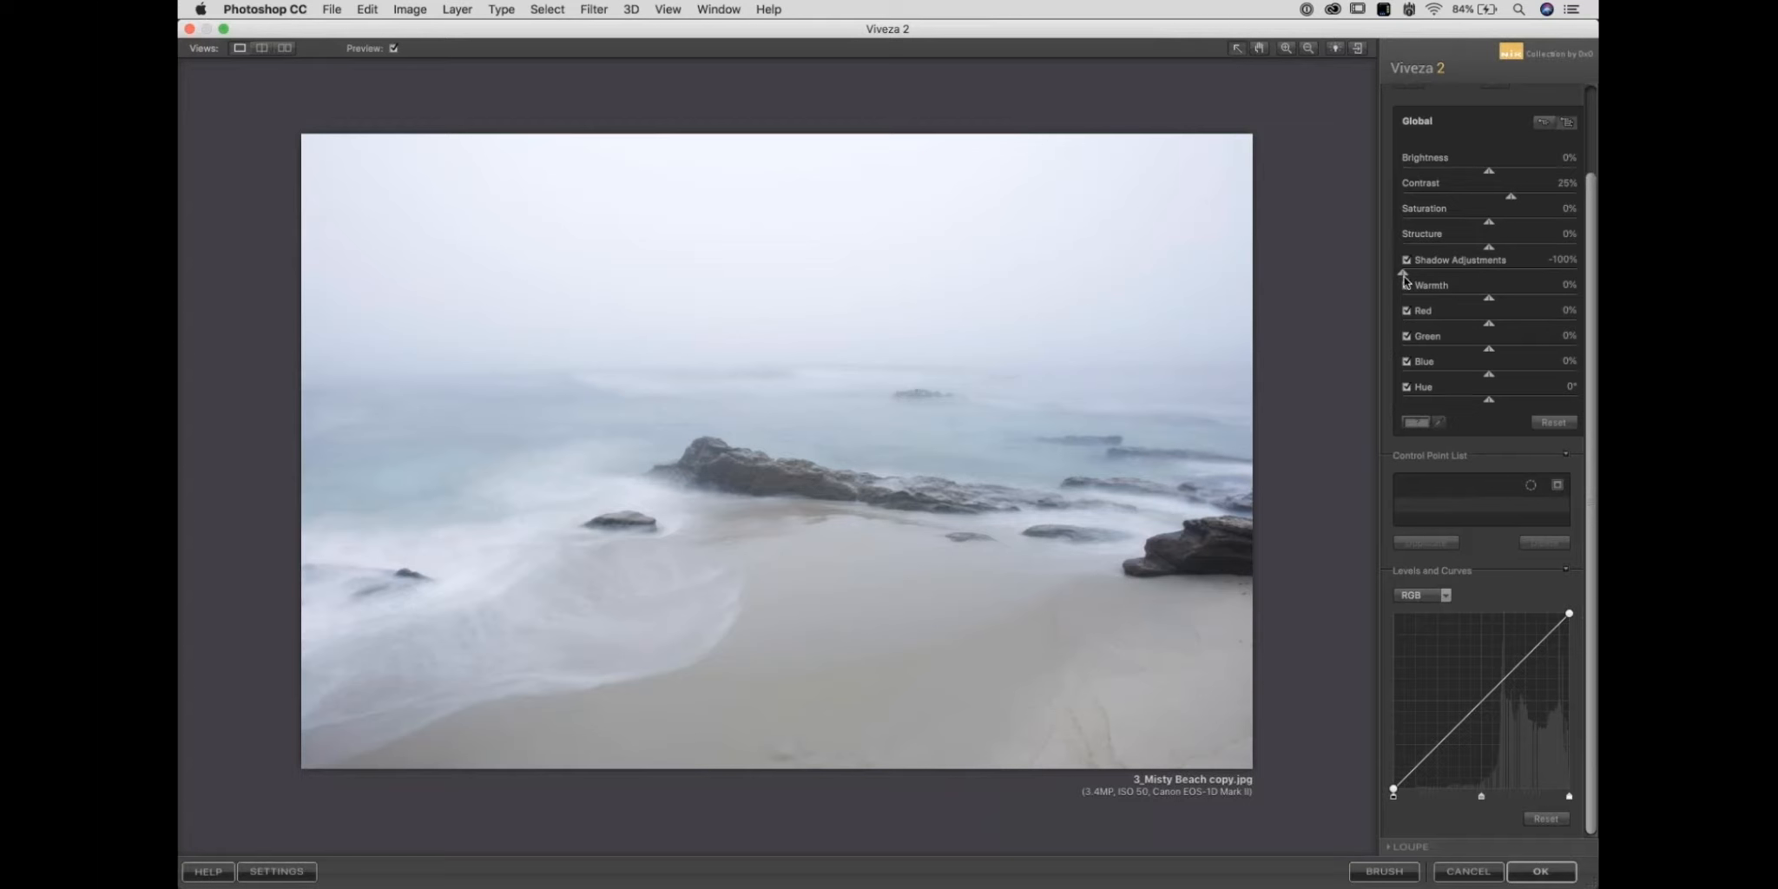
pyautogui.moveTo(1402, 272); pyautogui.dragTo(1443, 283)
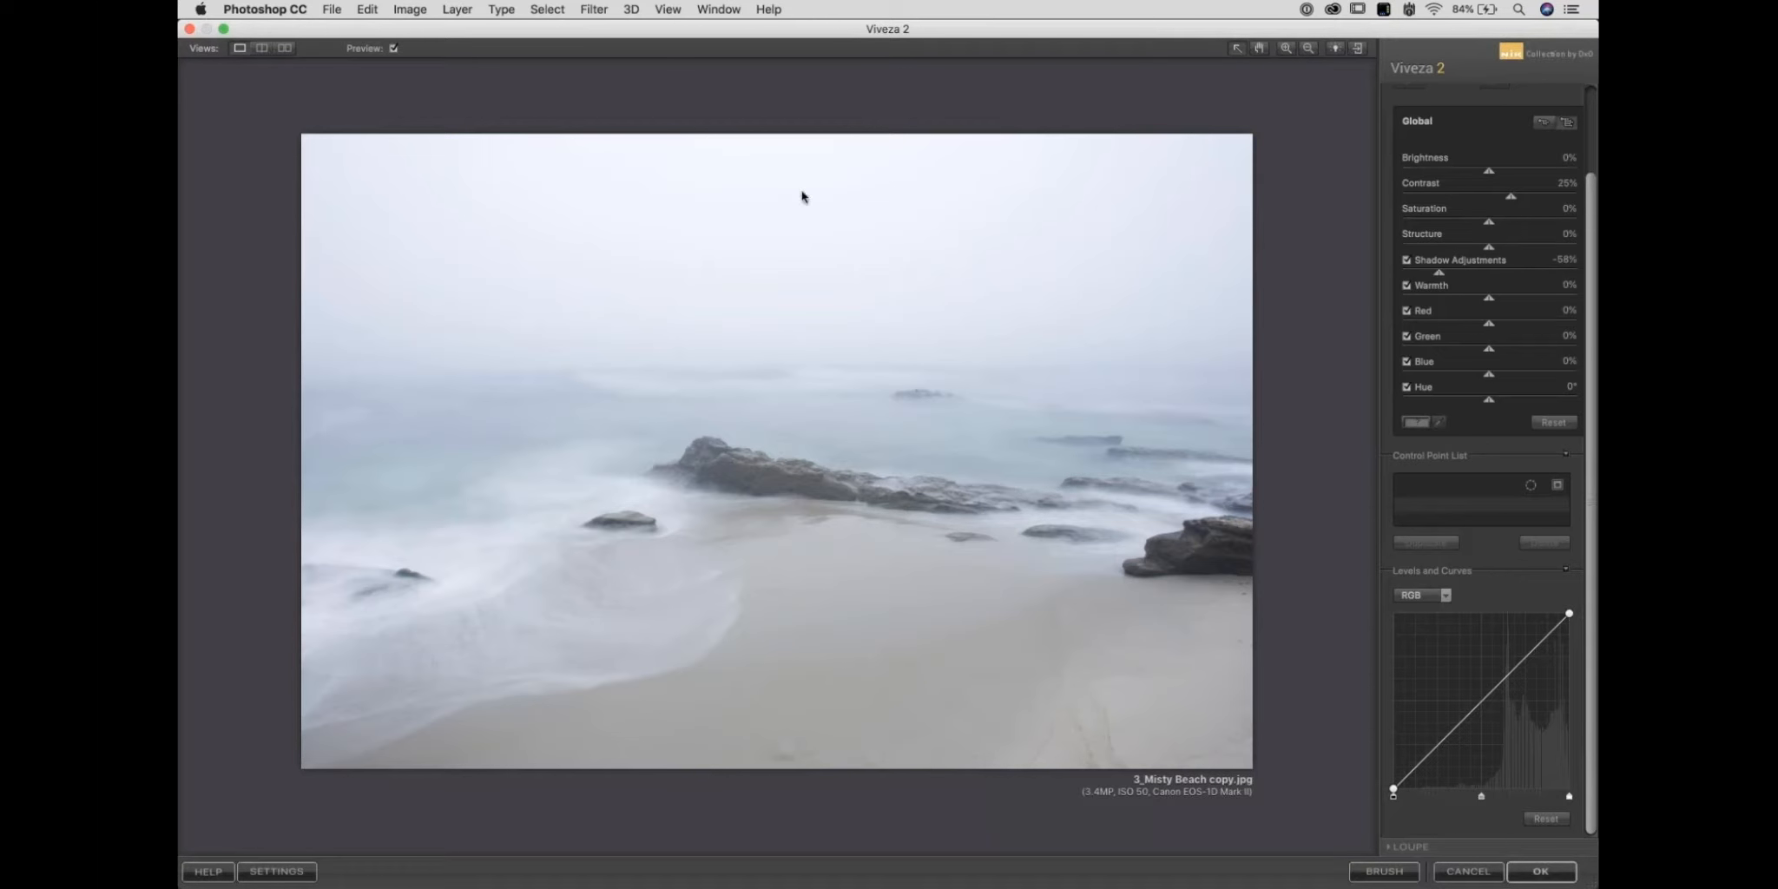
pyautogui.click(393, 49)
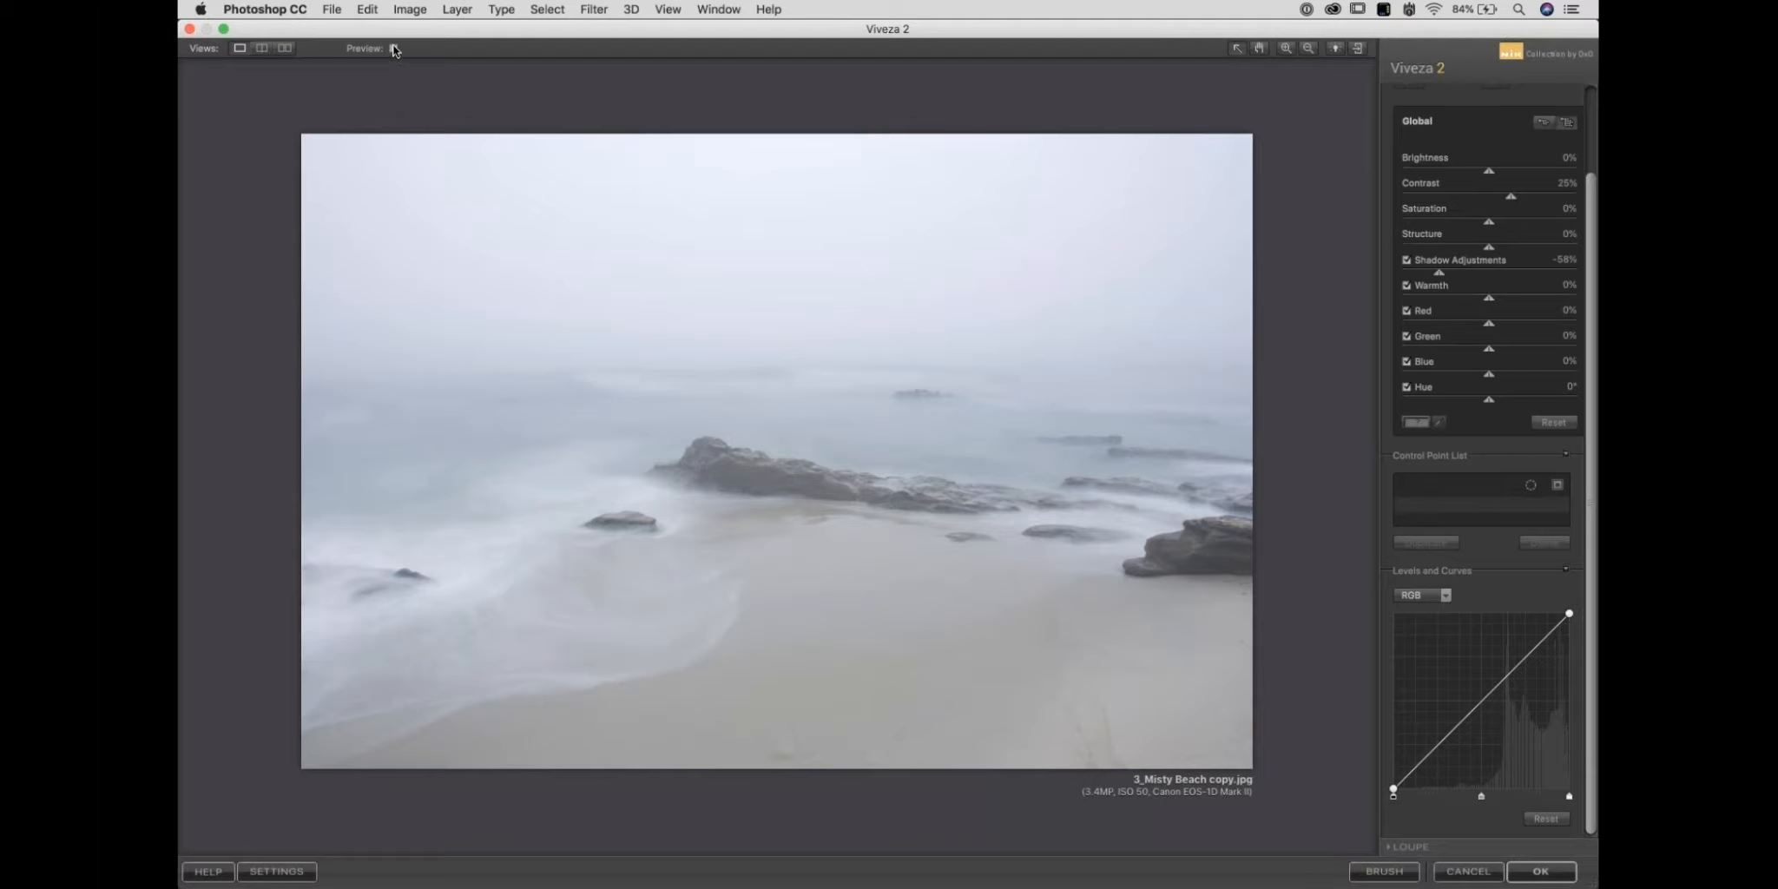
pyautogui.click(393, 49)
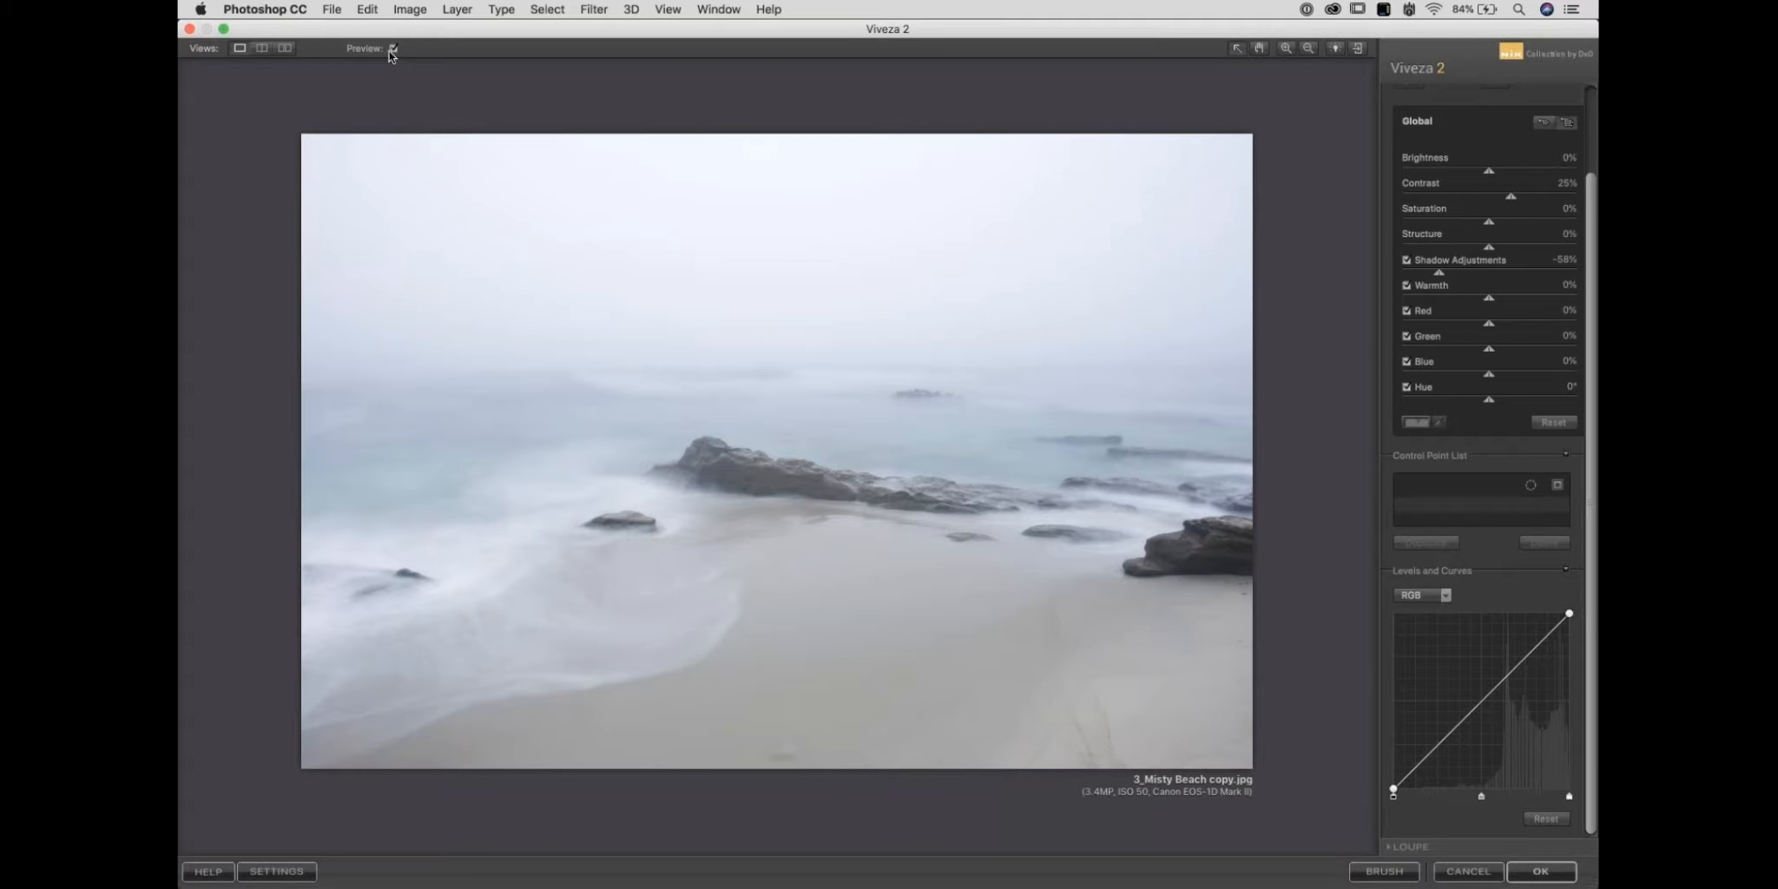
pyautogui.moveTo(1488, 248); pyautogui.dragTo(1550, 237)
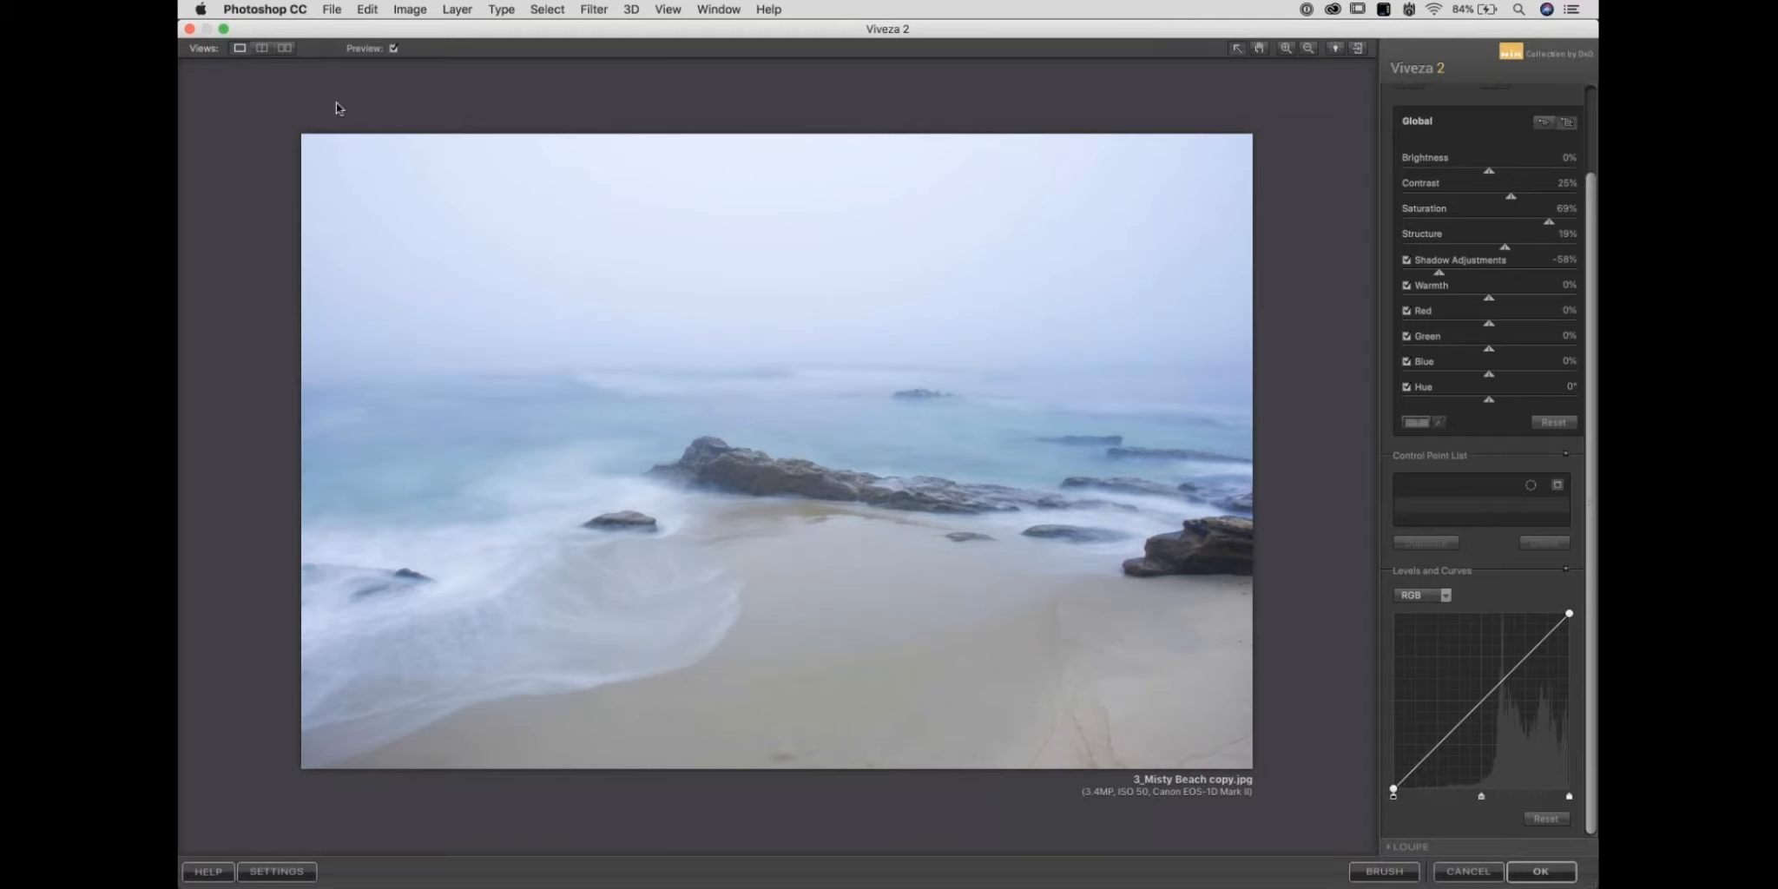
# Compare the edited beach photo with the original in the split view and the side-by-side view, and return to the single-image view.
pyautogui.click(262, 49)
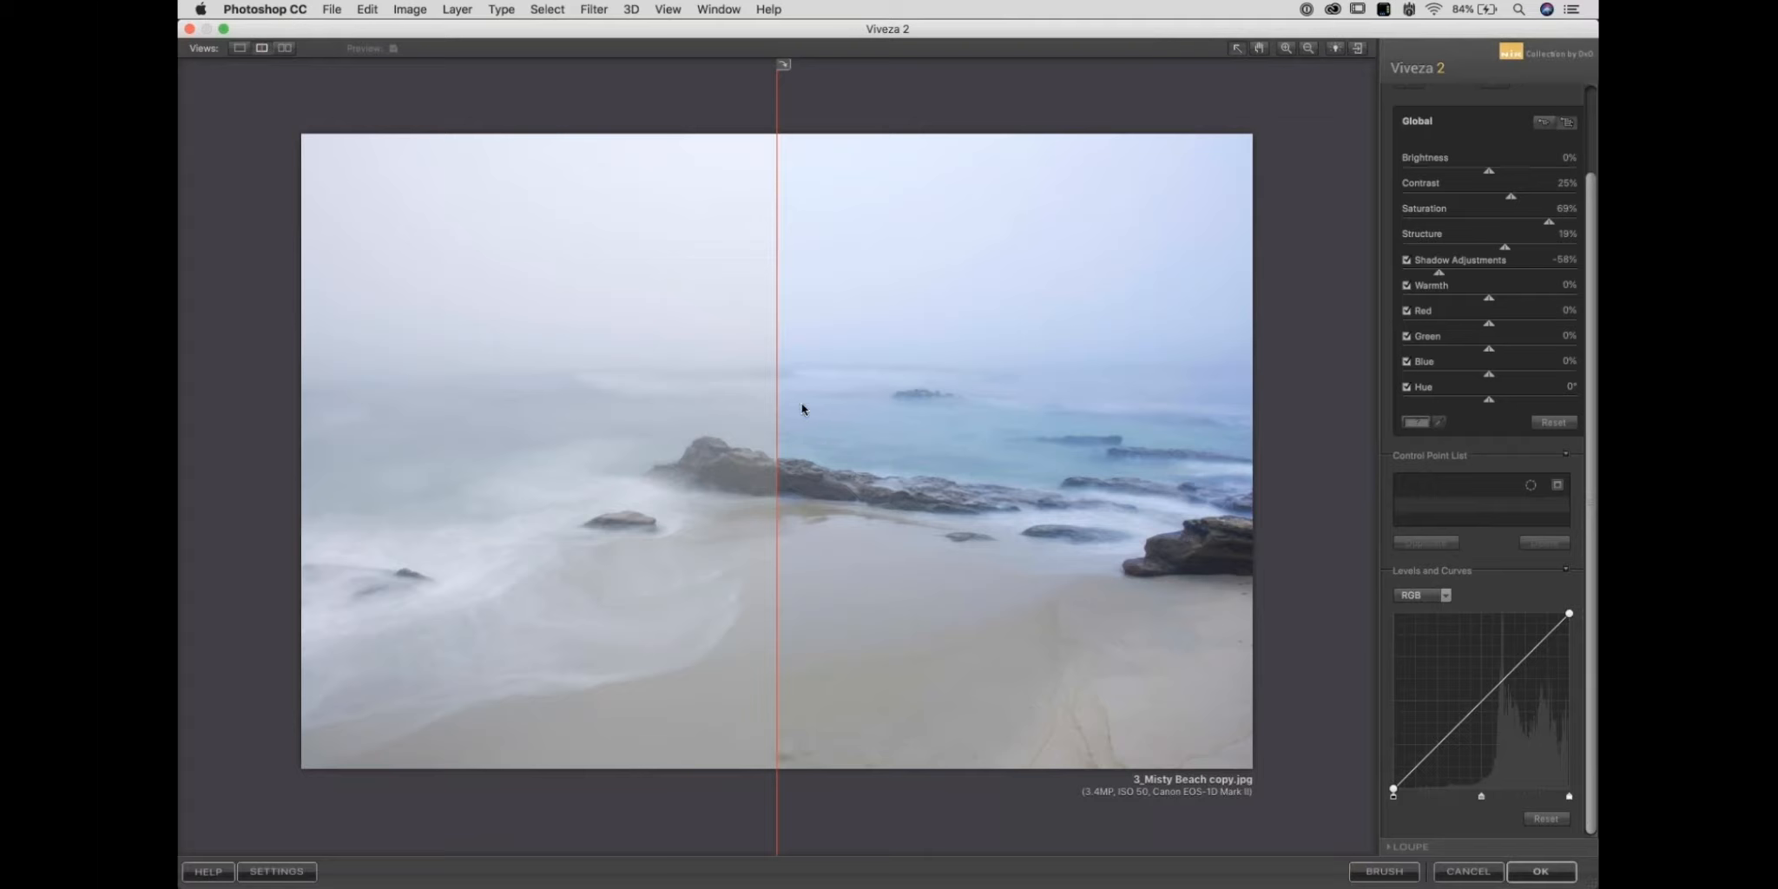
pyautogui.moveTo(774, 401); pyautogui.dragTo(1296, 425)
pyautogui.moveTo(1073, 425); pyautogui.dragTo(715, 420)
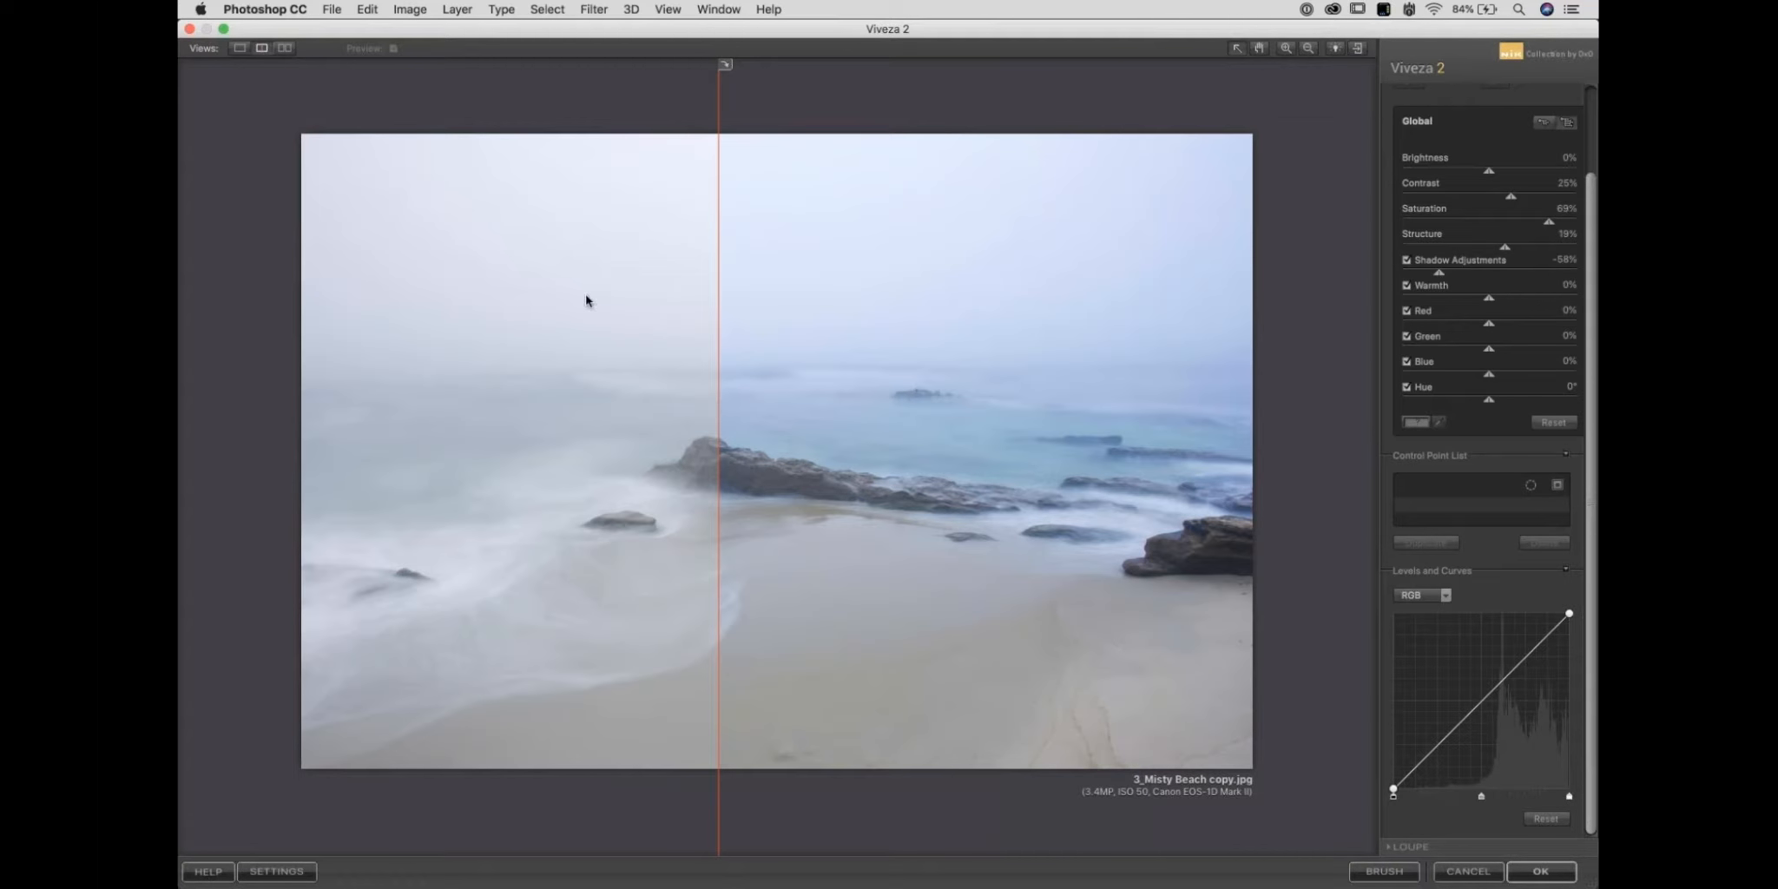
pyautogui.click(286, 49)
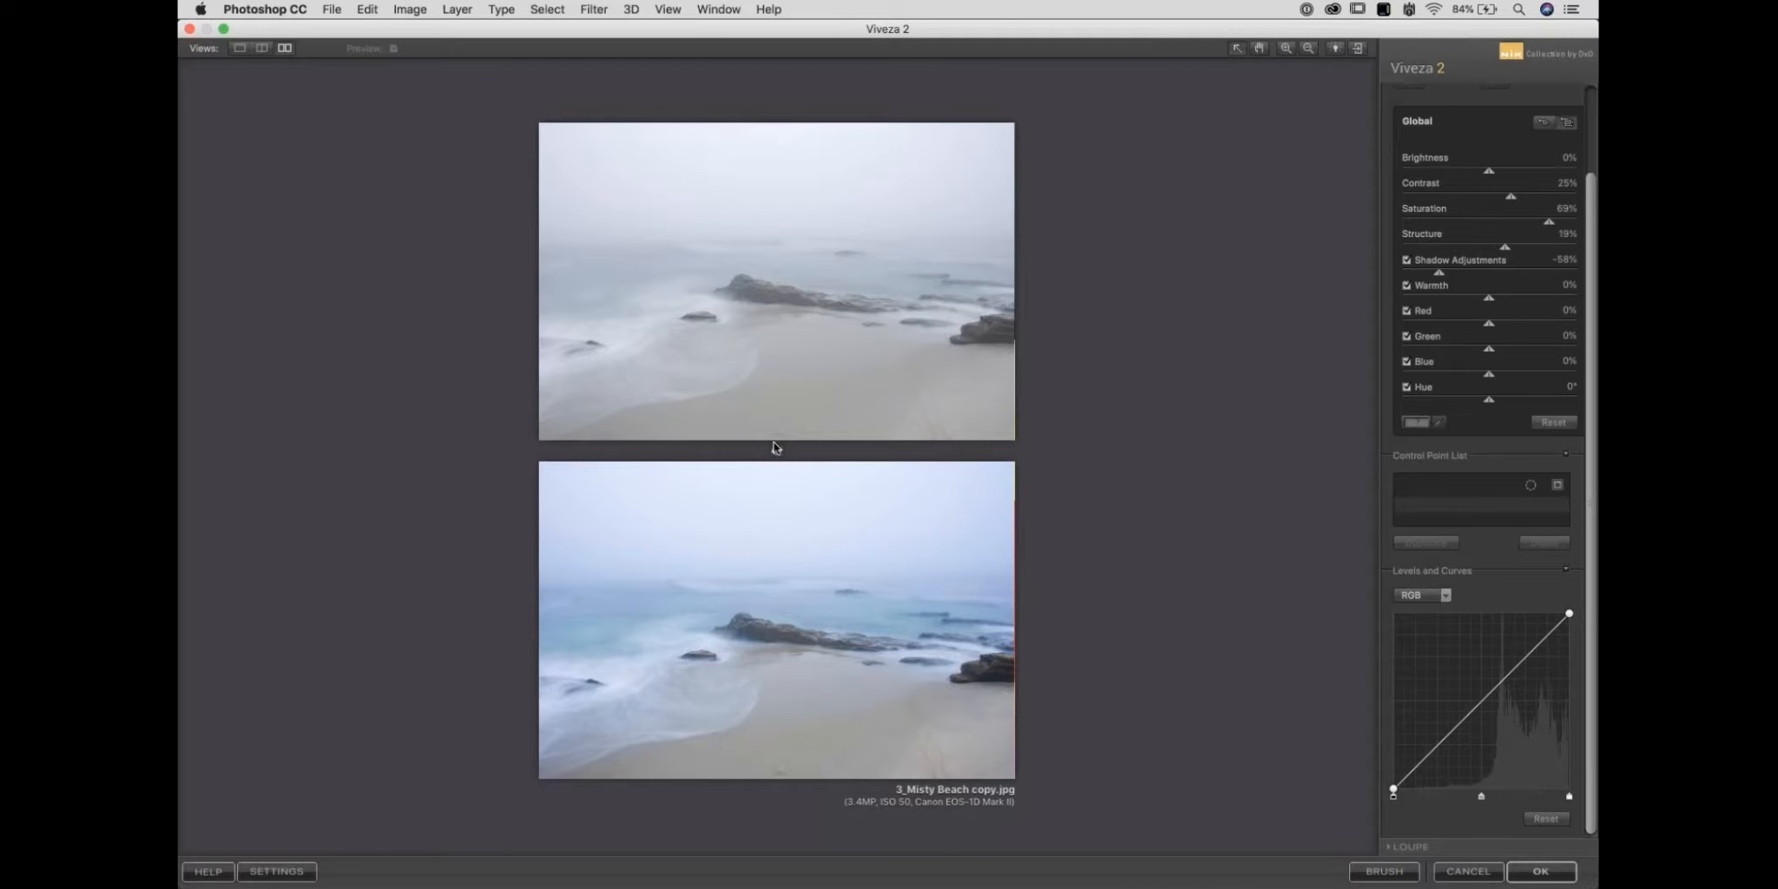
pyautogui.click(776, 452)
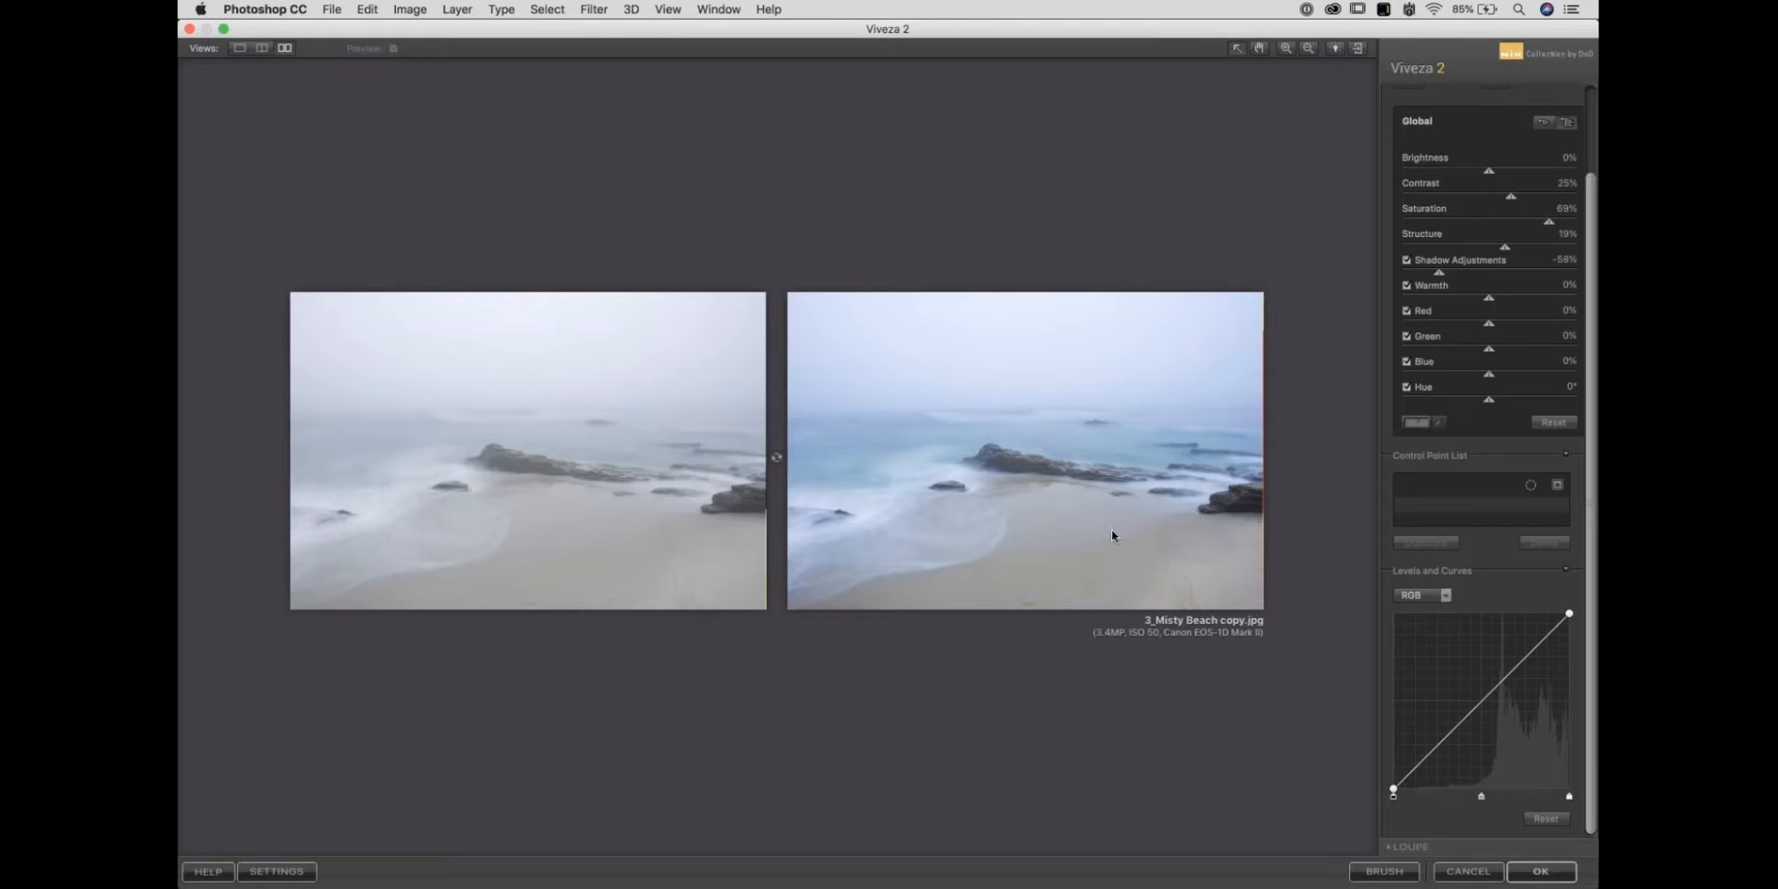
pyautogui.click(260, 48)
pyautogui.click(238, 48)
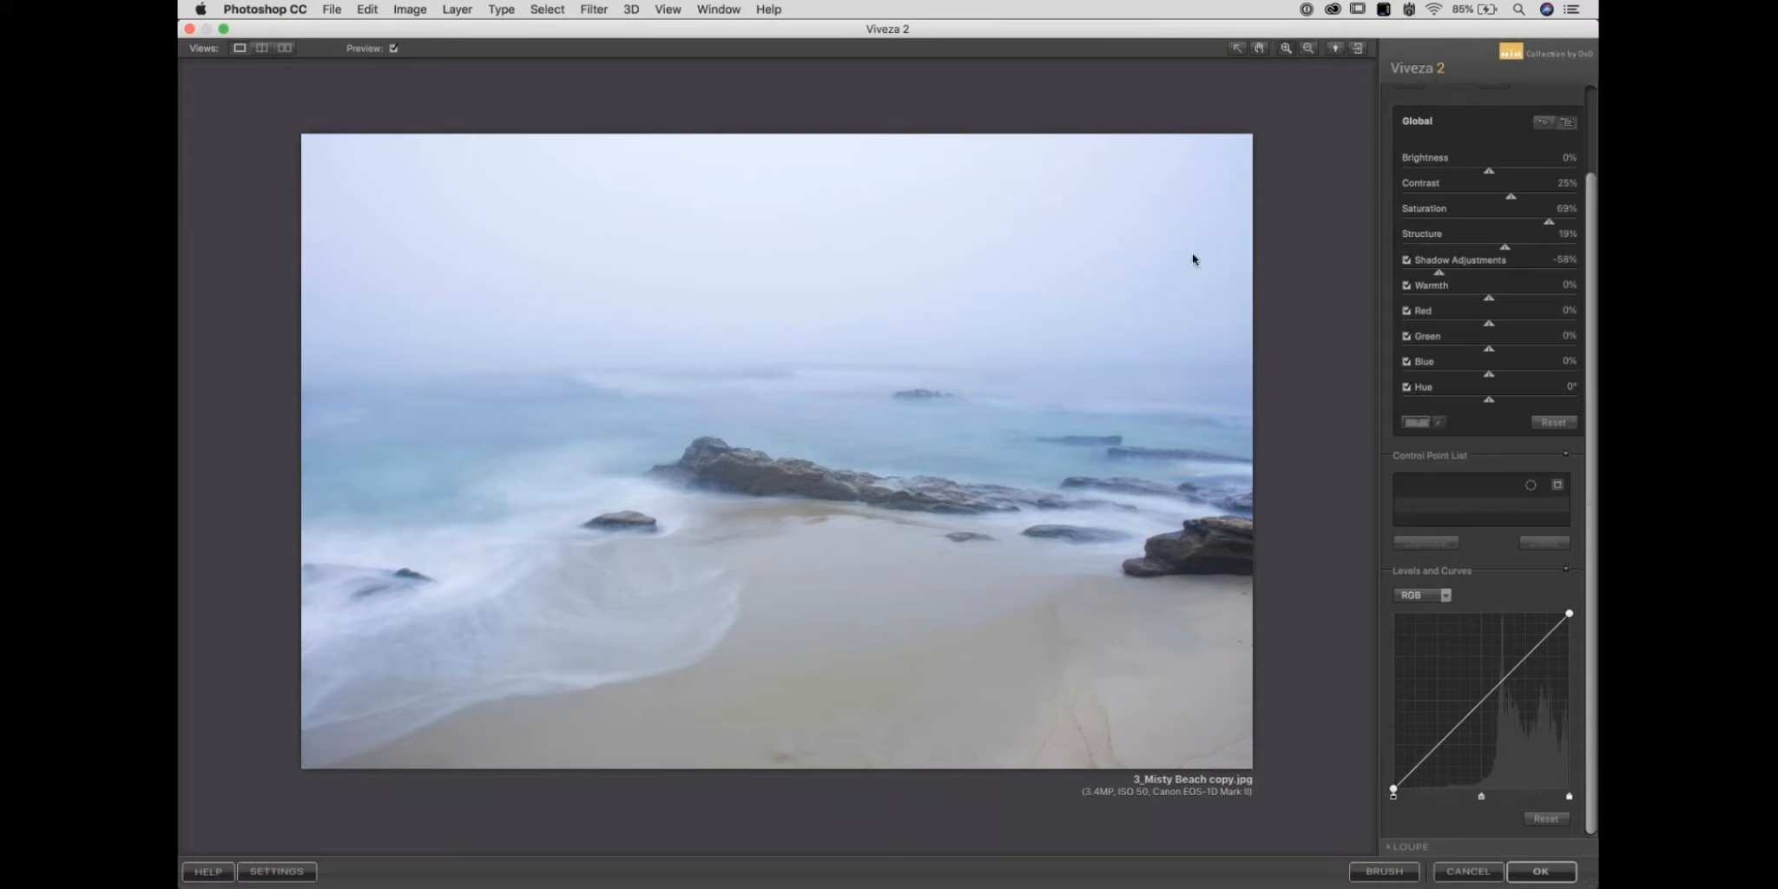
# Zoom in on the central rocks to inspect their detail and return to the full image.
pyautogui.click(859, 523)
pyautogui.click(589, 396)
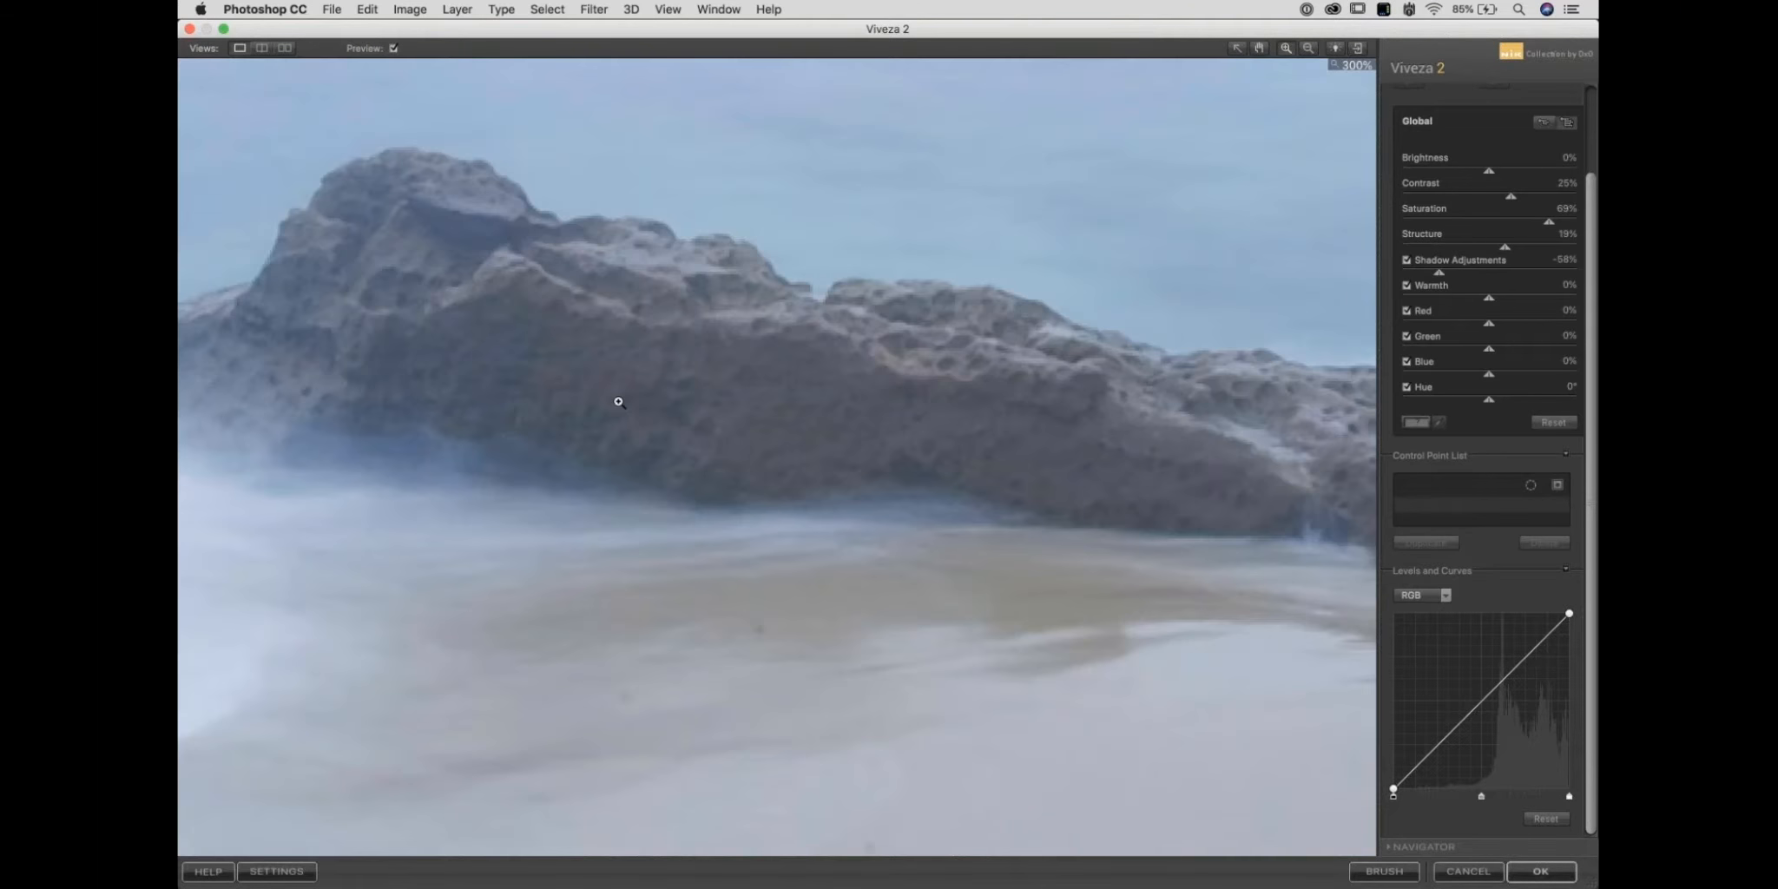
pyautogui.click(790, 433)
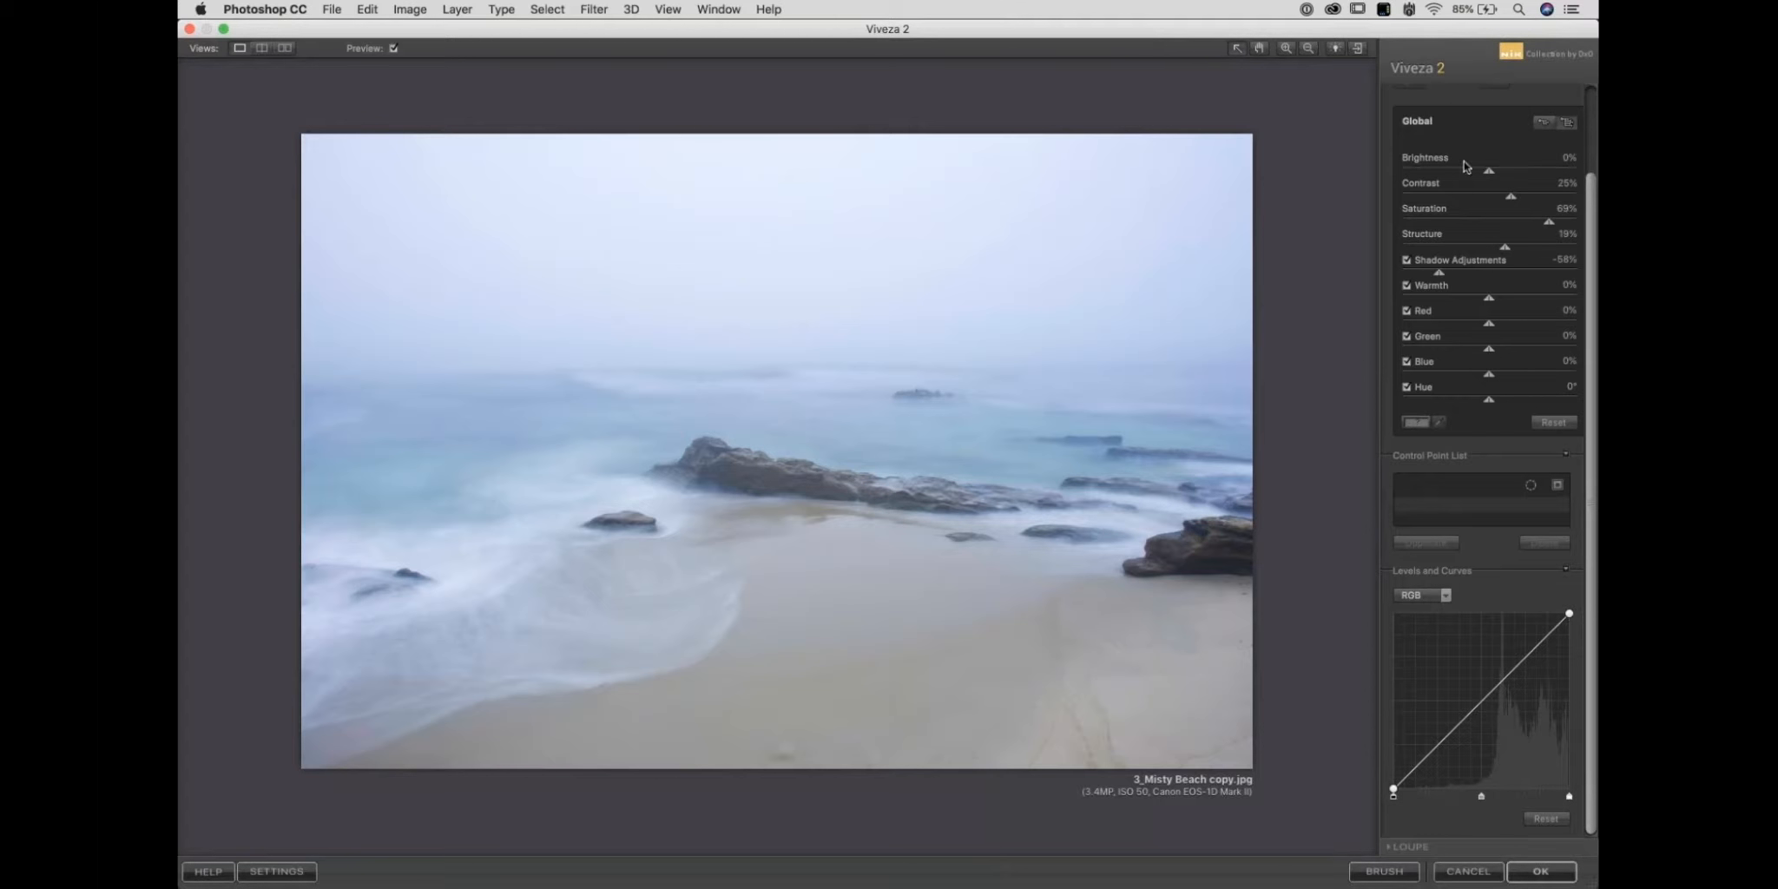
# Reset the Global contrast and saturation to 0% and set the shadow adjustments to -40%.
pyautogui.doubleClick(1512, 198)
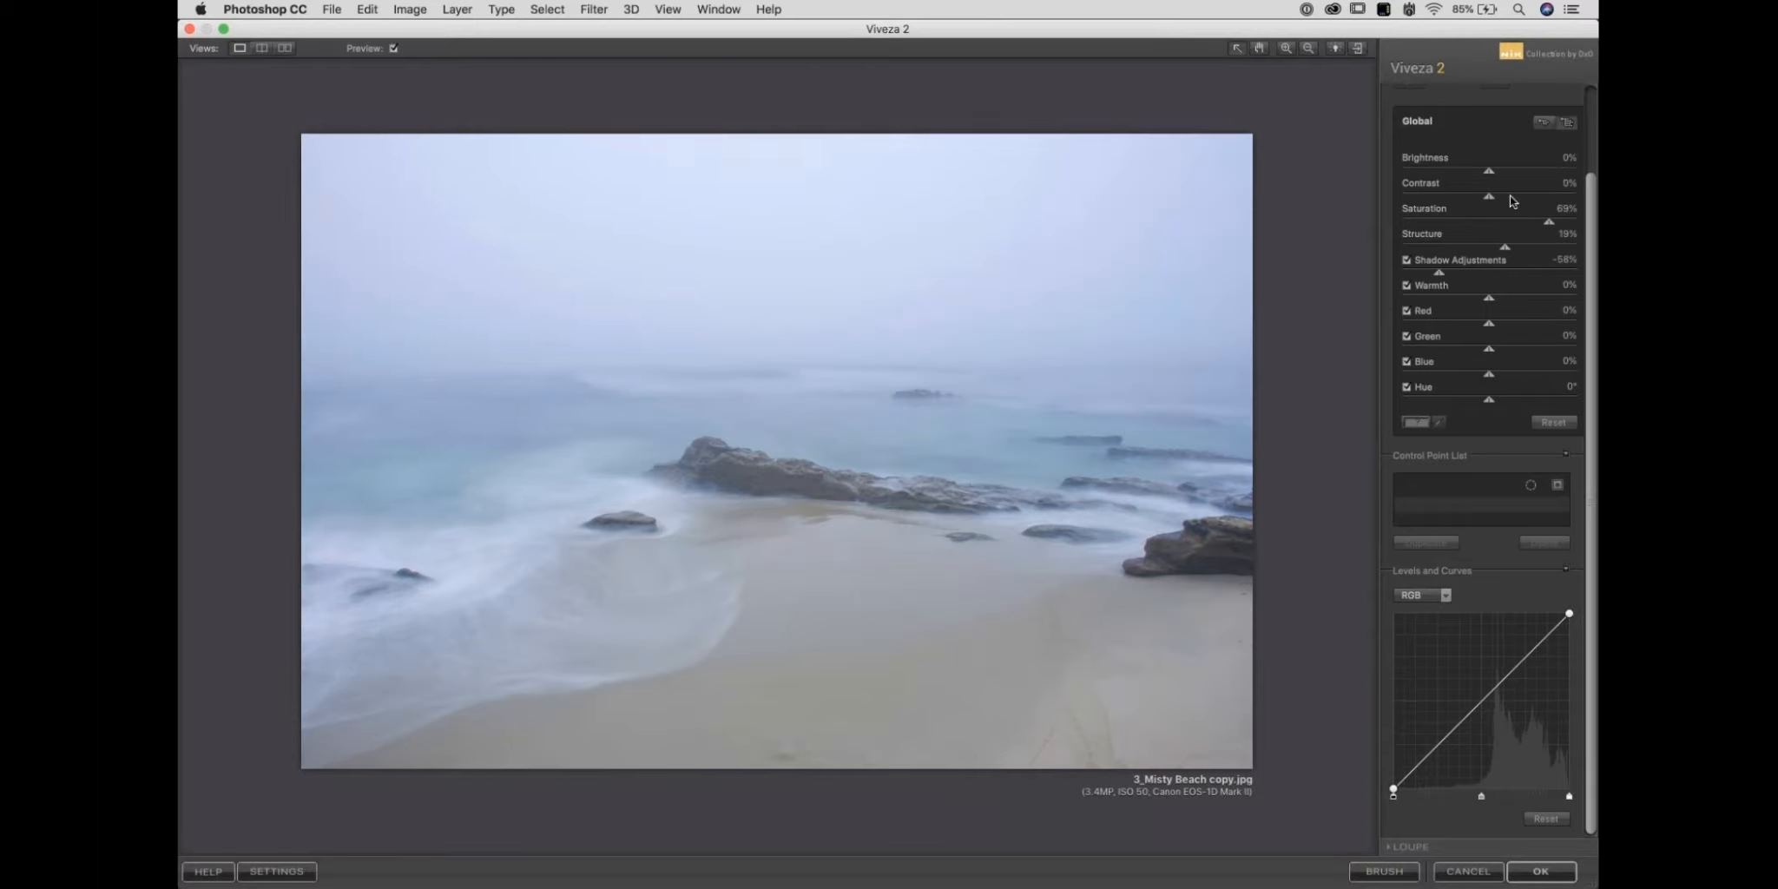
pyautogui.doubleClick(1551, 223)
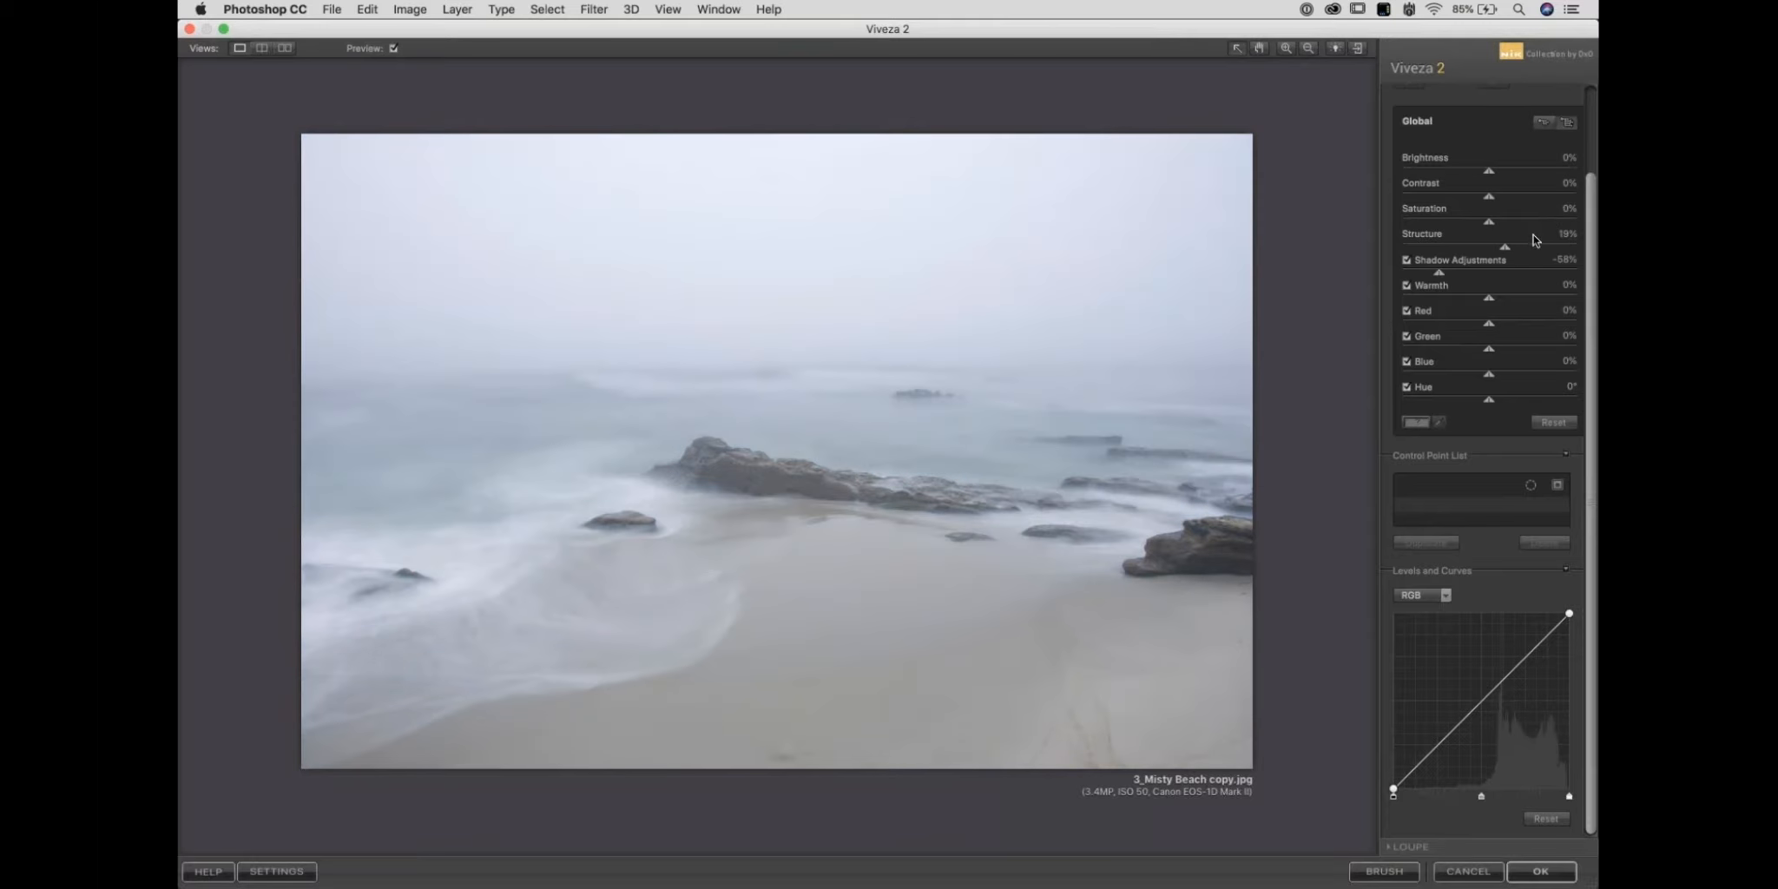
pyautogui.doubleClick(1438, 274)
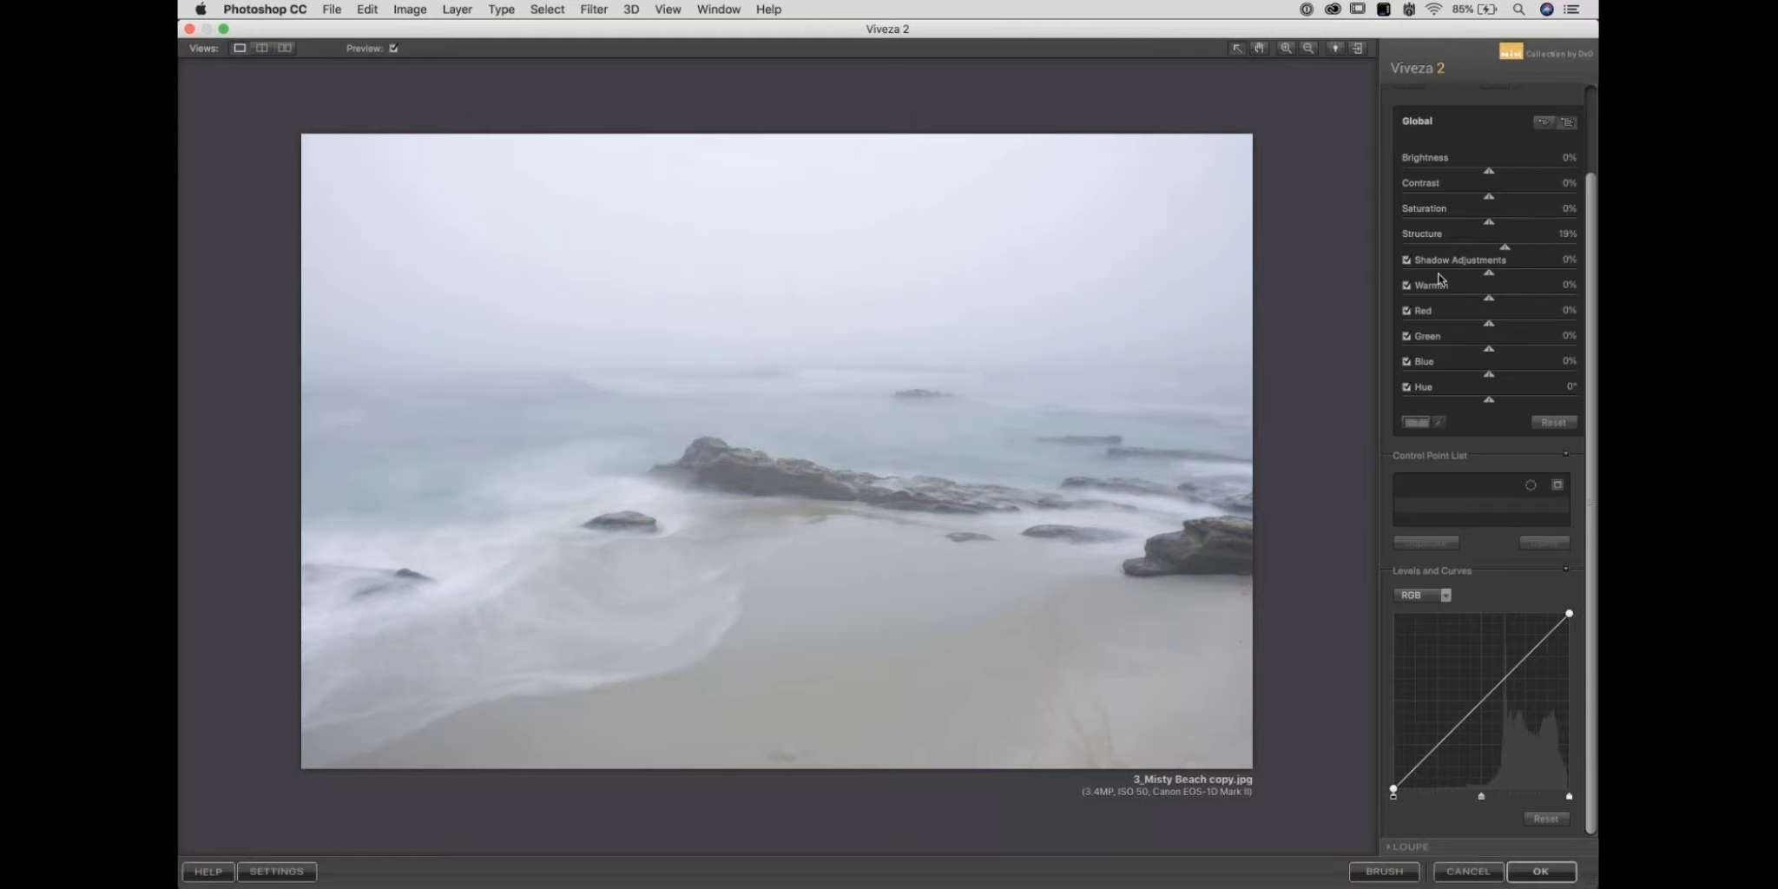
pyautogui.moveTo(1487, 273); pyautogui.dragTo(1456, 276)
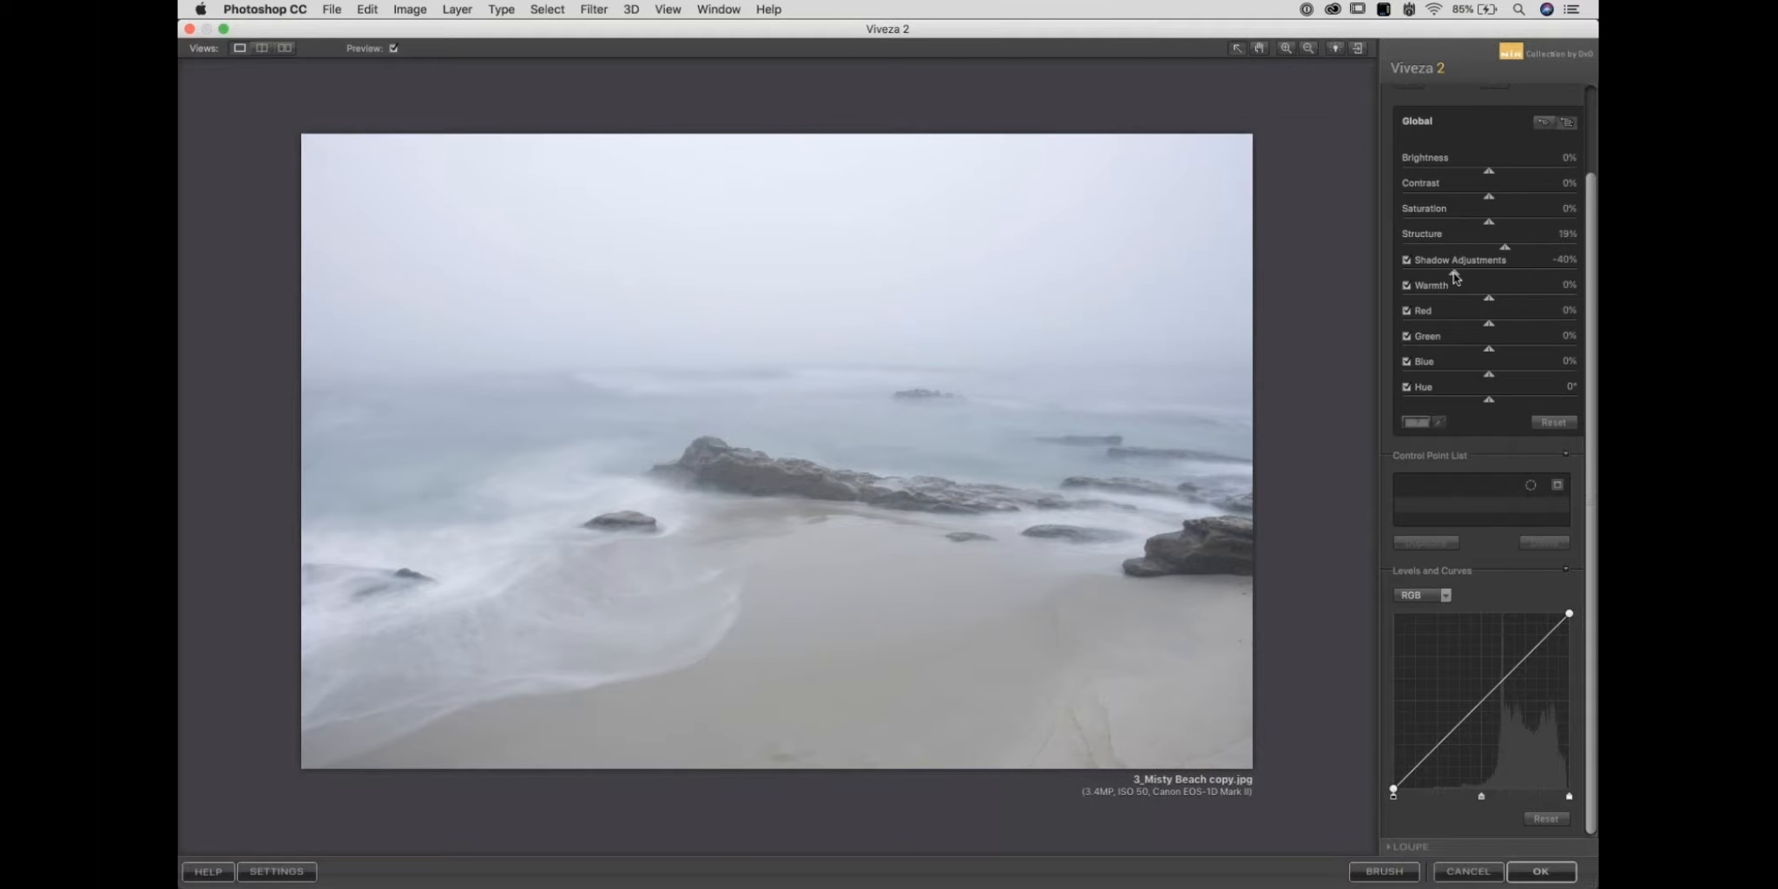
# Add a control point on the large rock formation at the centre of the beach photo.
pyautogui.scroll(2, 1595, 265)
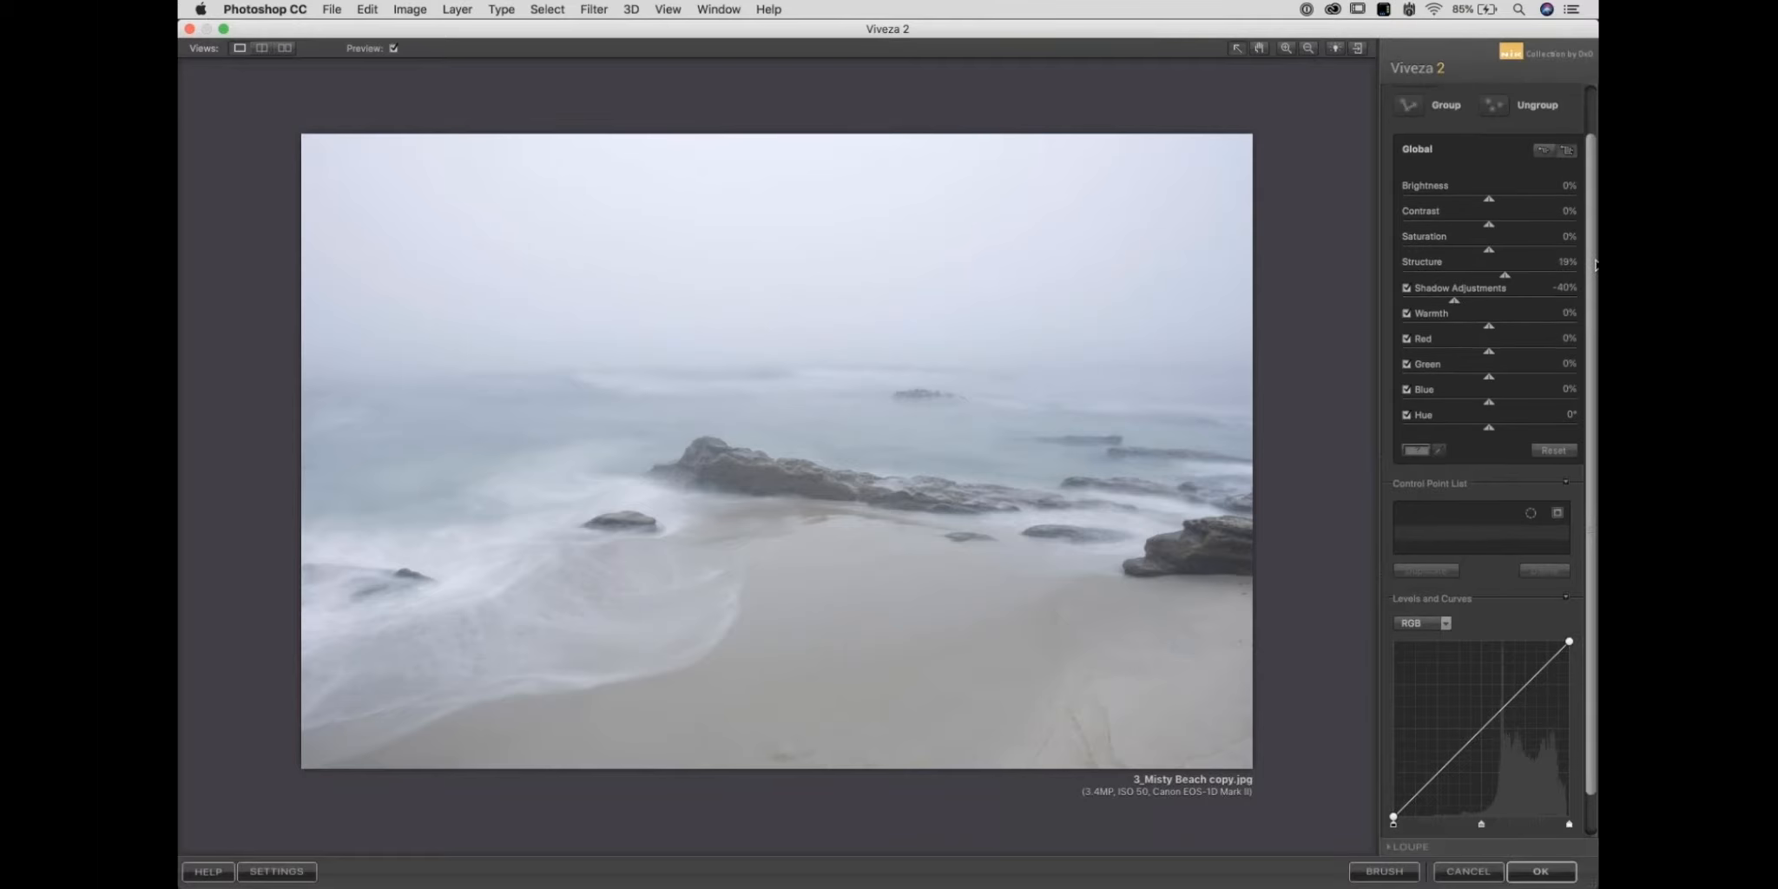
pyautogui.moveTo(1595, 265); pyautogui.dragTo(1595, 204)
pyautogui.click(1415, 128)
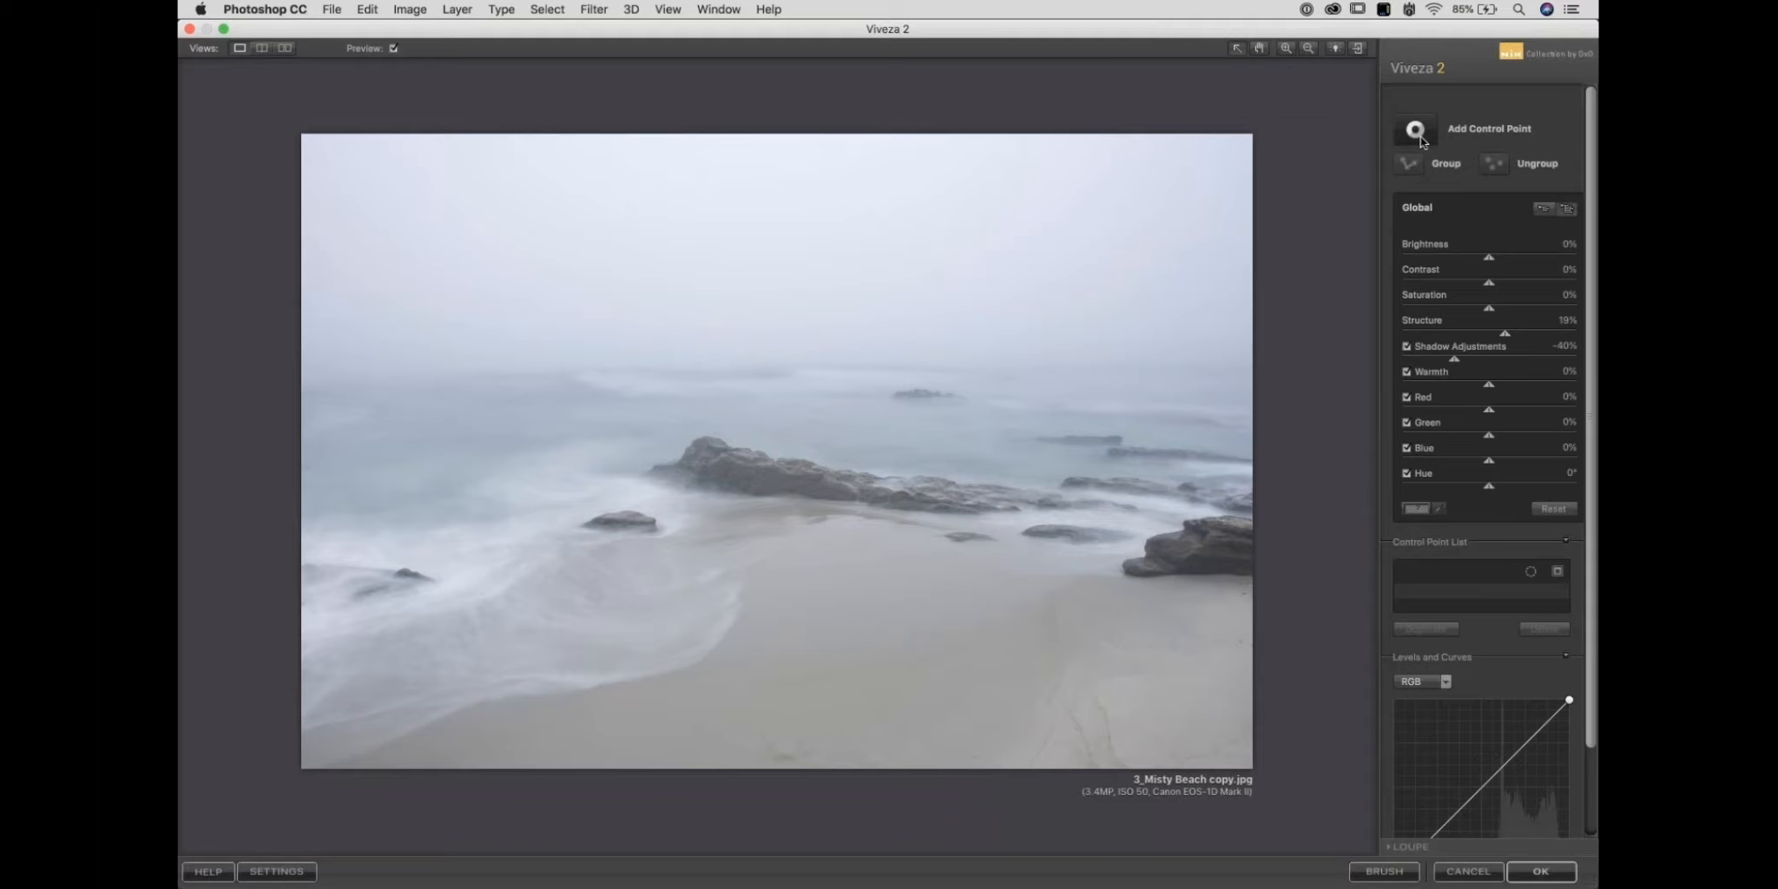
pyautogui.click(1418, 137)
pyautogui.click(1418, 134)
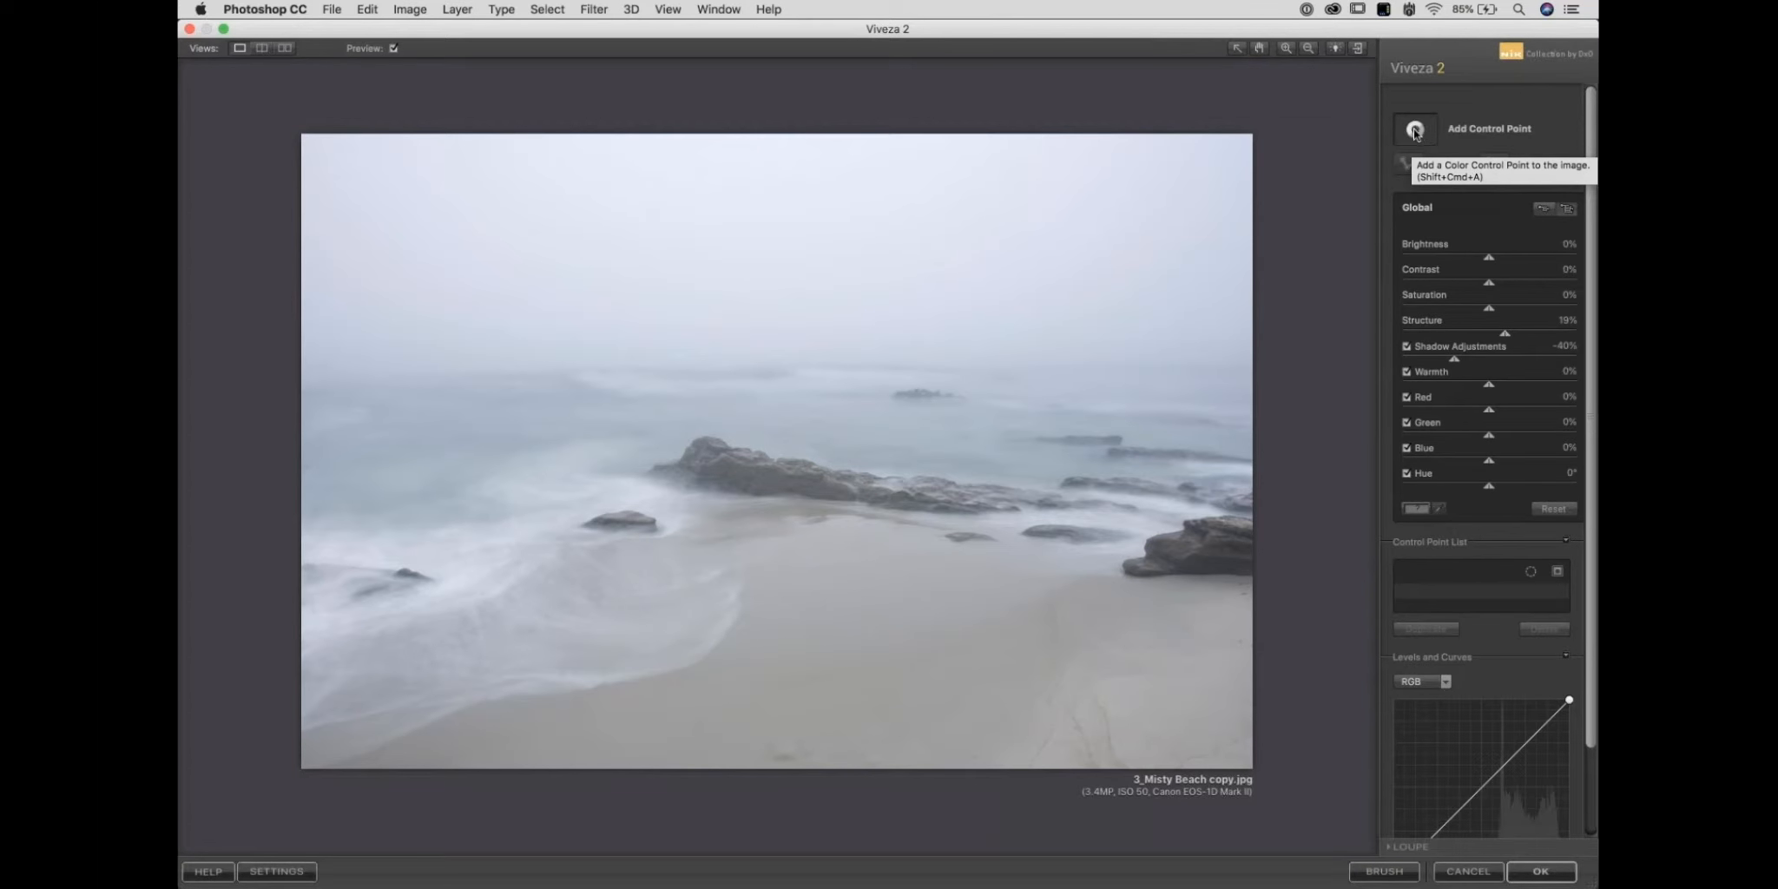
pyautogui.click(752, 471)
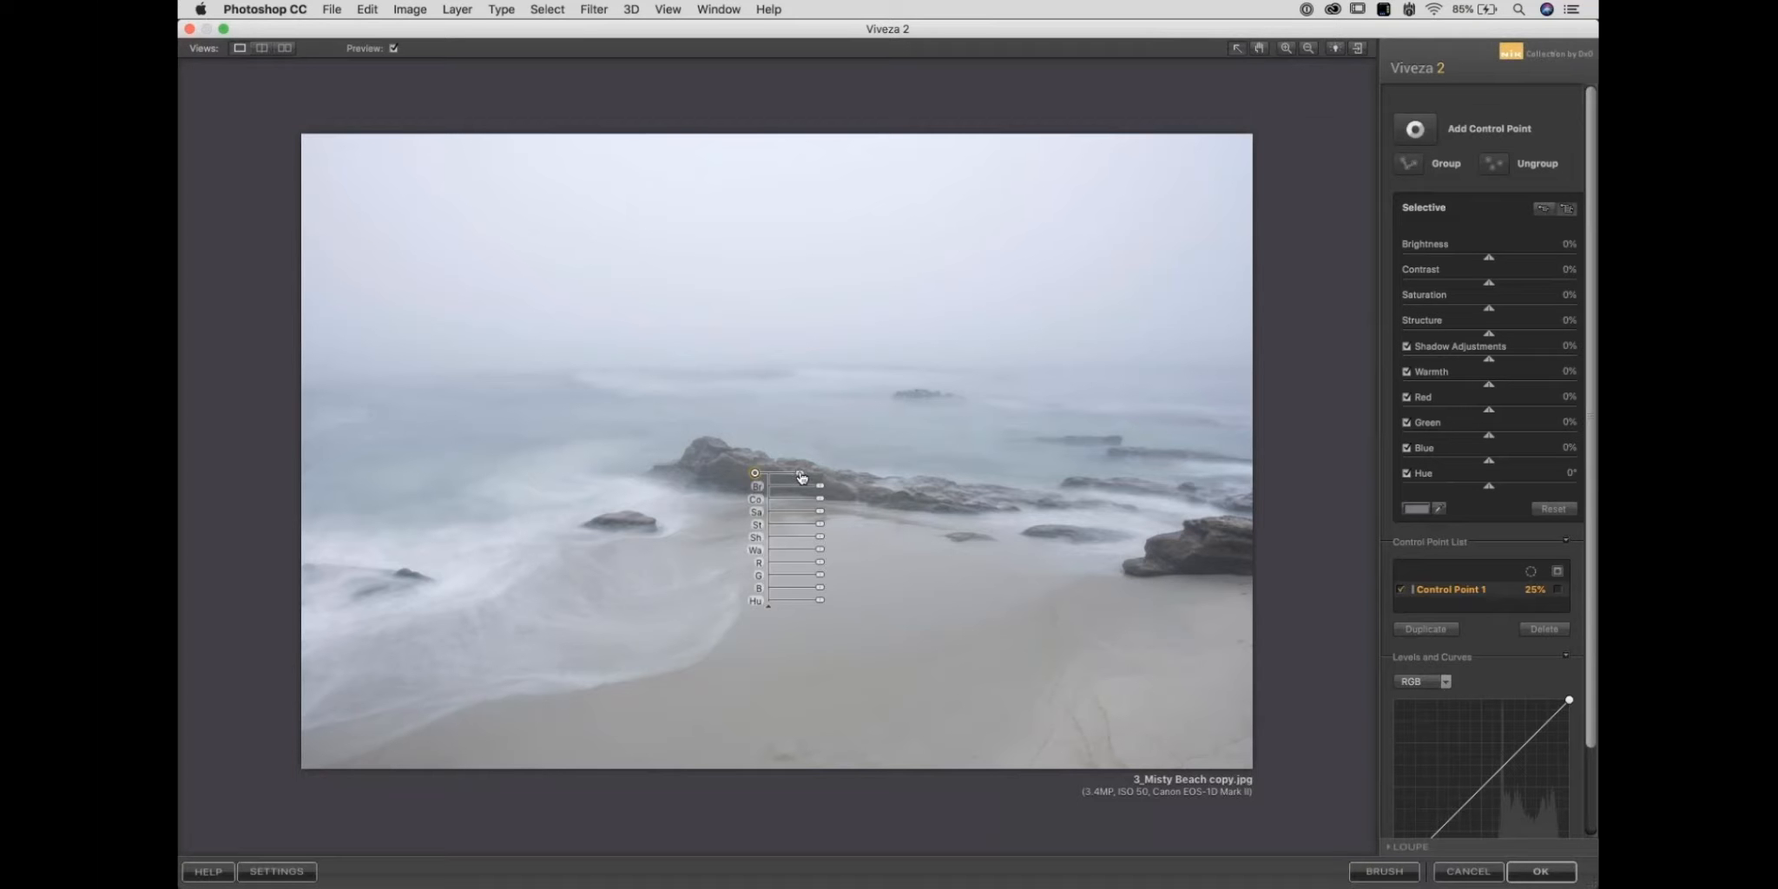
# Set the size of the rock's control point to 26%.
pyautogui.moveTo(800, 473); pyautogui.dragTo(801, 476)
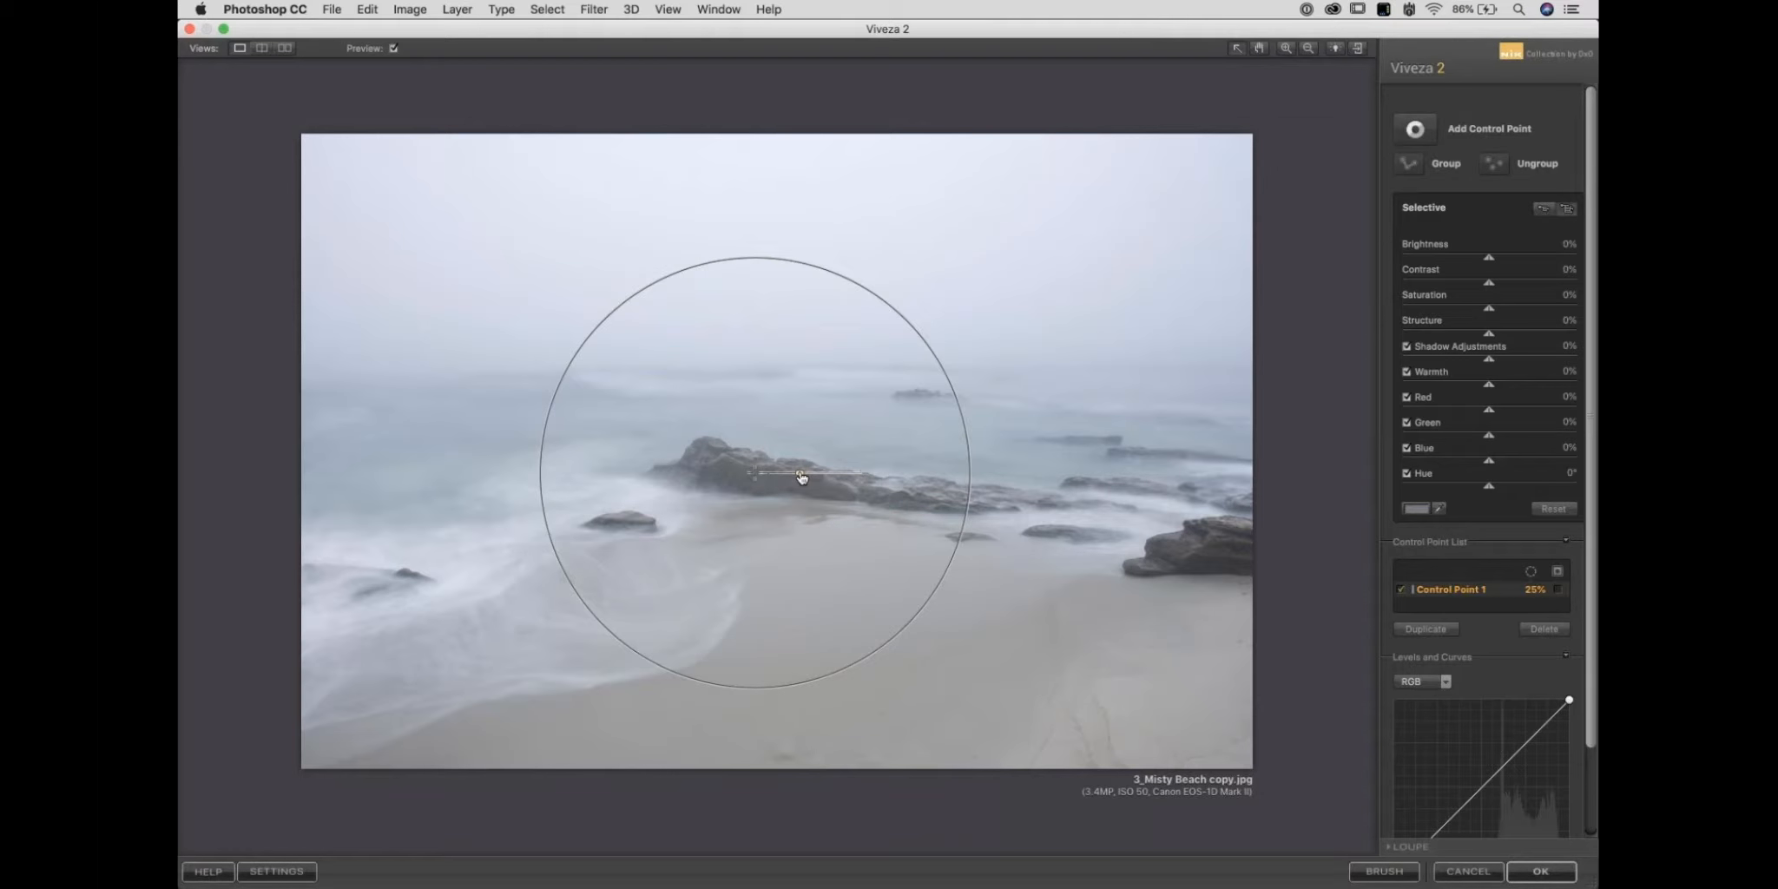
pyautogui.moveTo(801, 476); pyautogui.dragTo(800, 477)
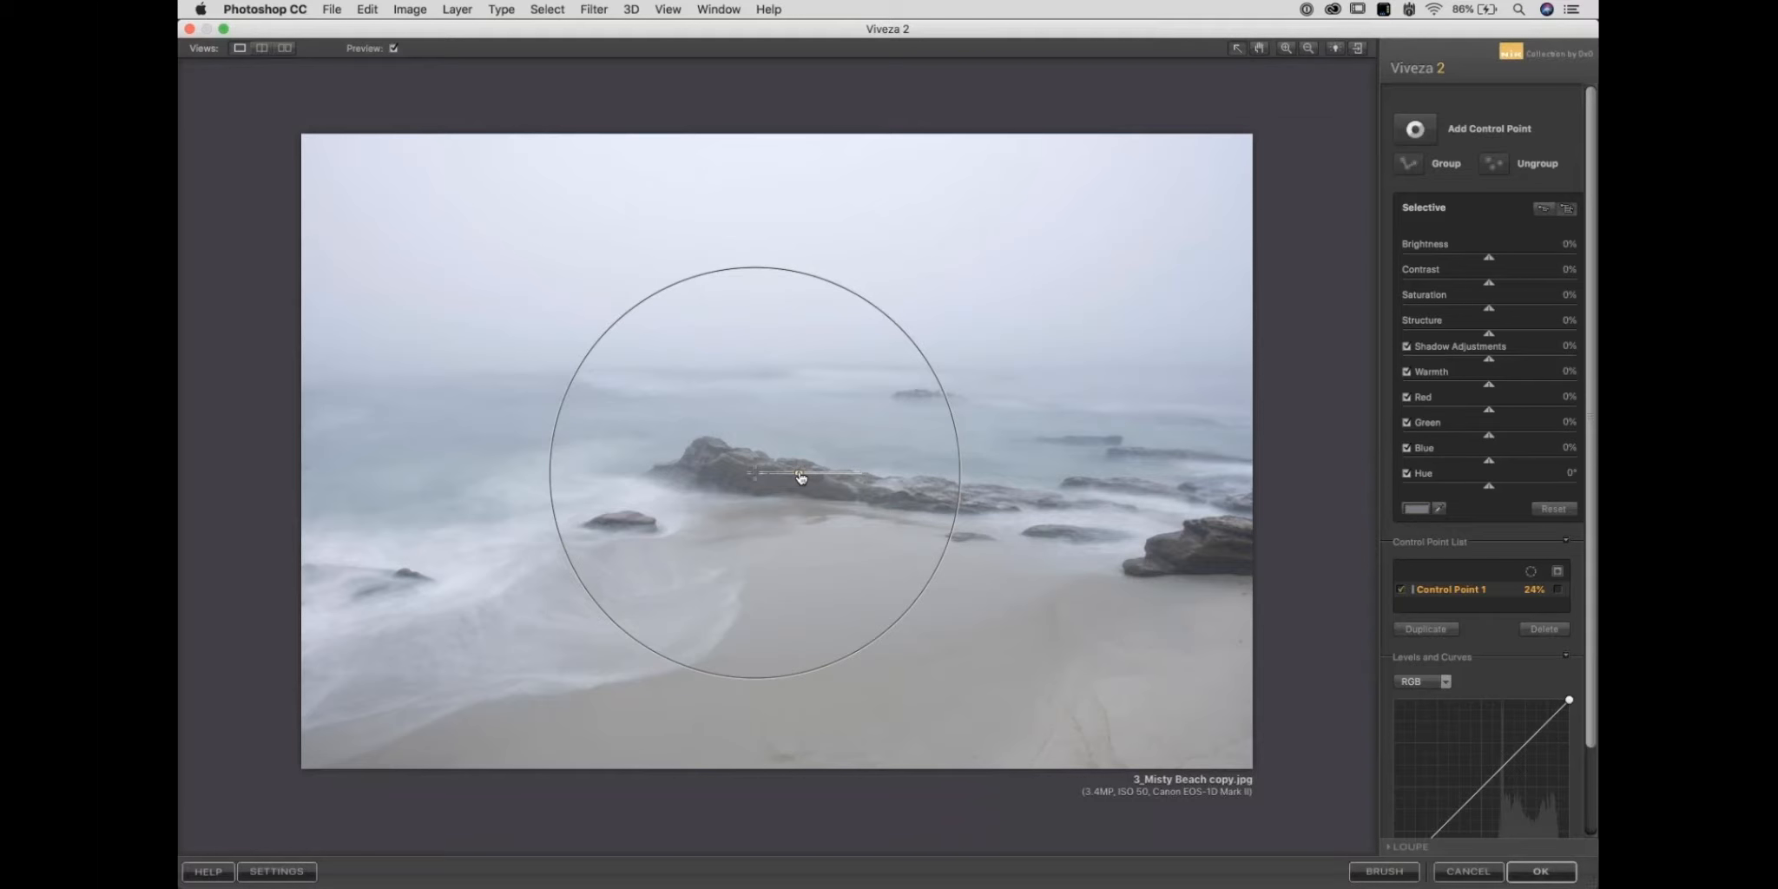
pyautogui.moveTo(800, 477); pyautogui.dragTo(803, 479)
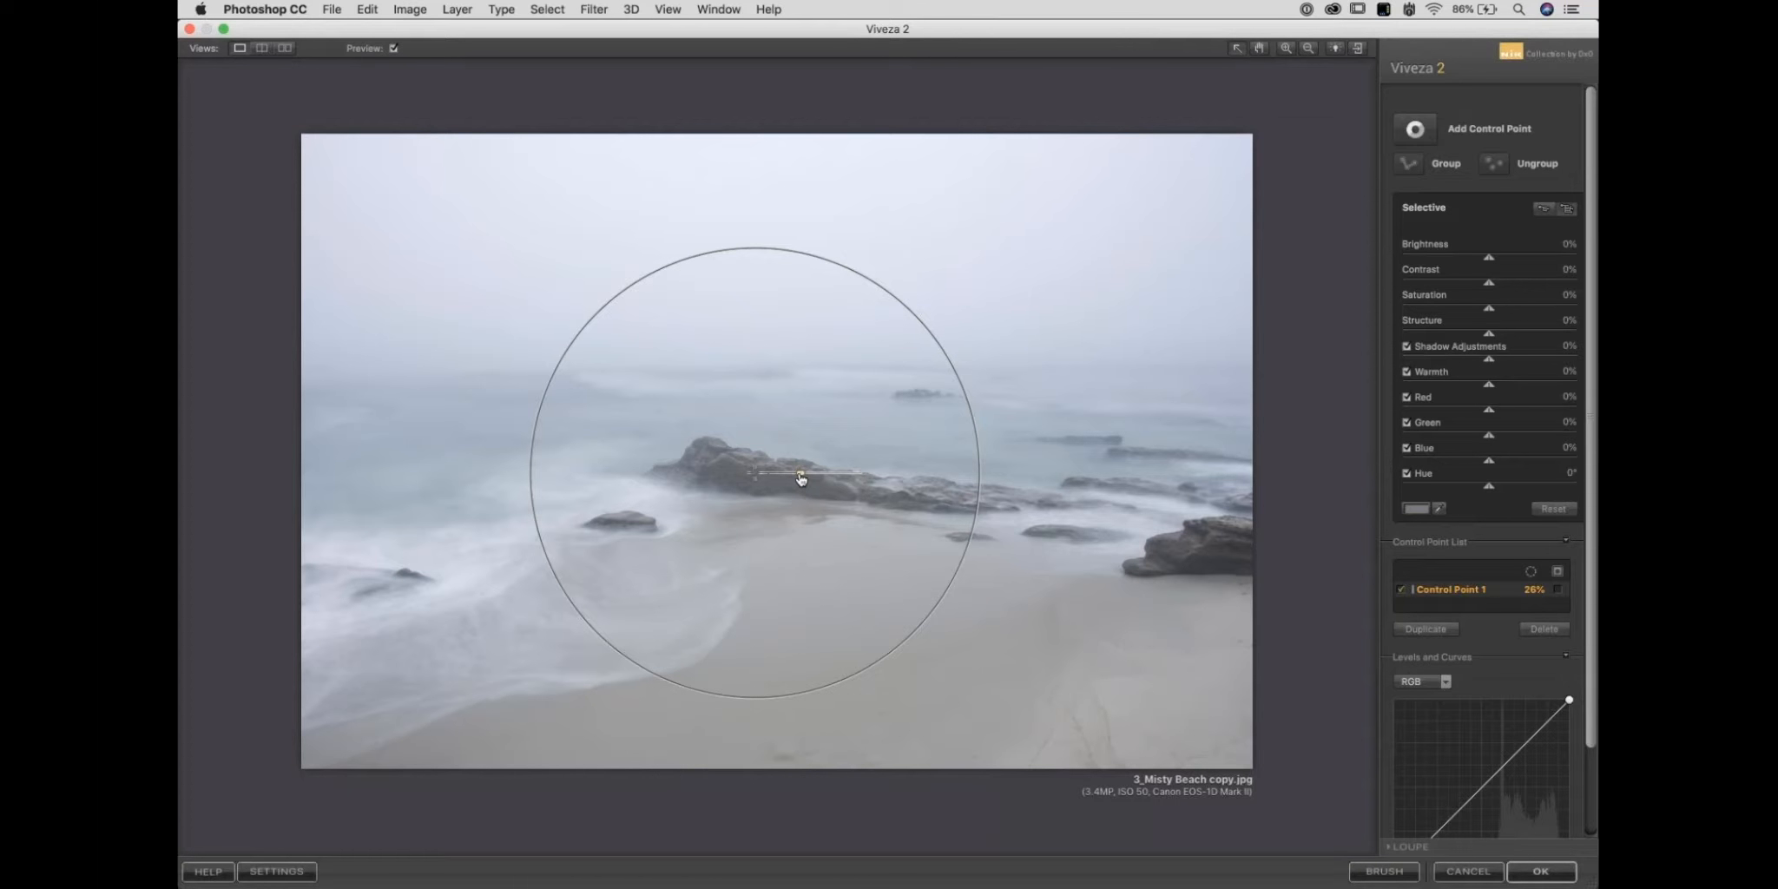
pyautogui.moveTo(801, 477)
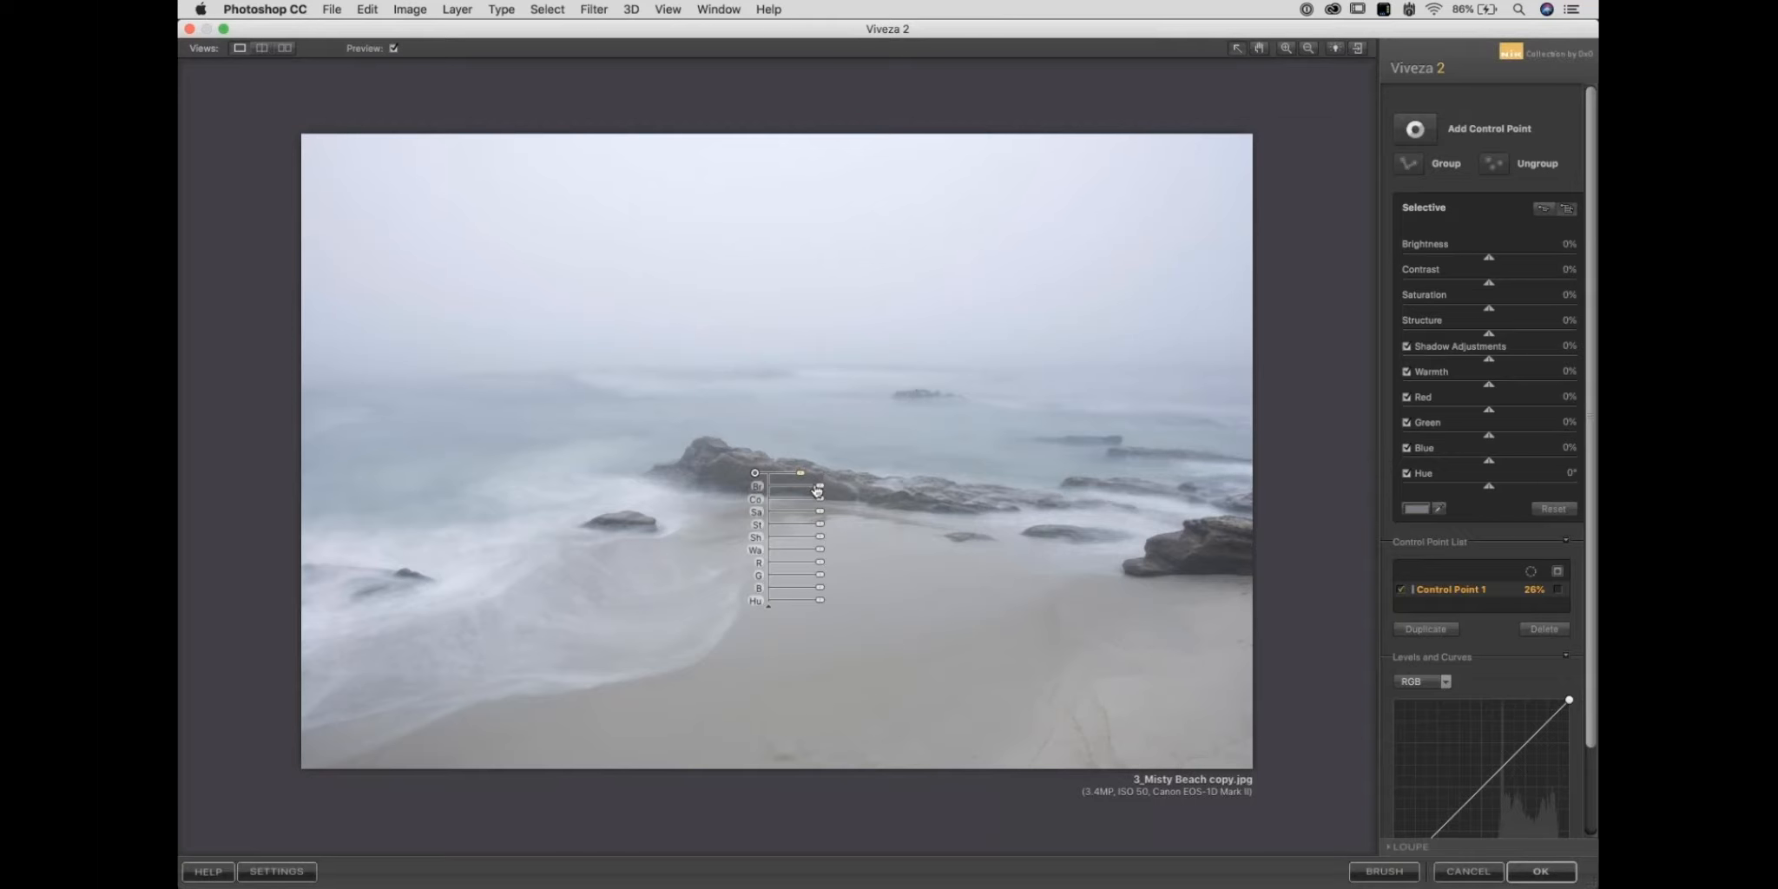
# Set the rock control point's brightness to -19%, contrast to 7% and structure to 42%, and deselect it.
pyautogui.moveTo(816, 492); pyautogui.dragTo(816, 492)
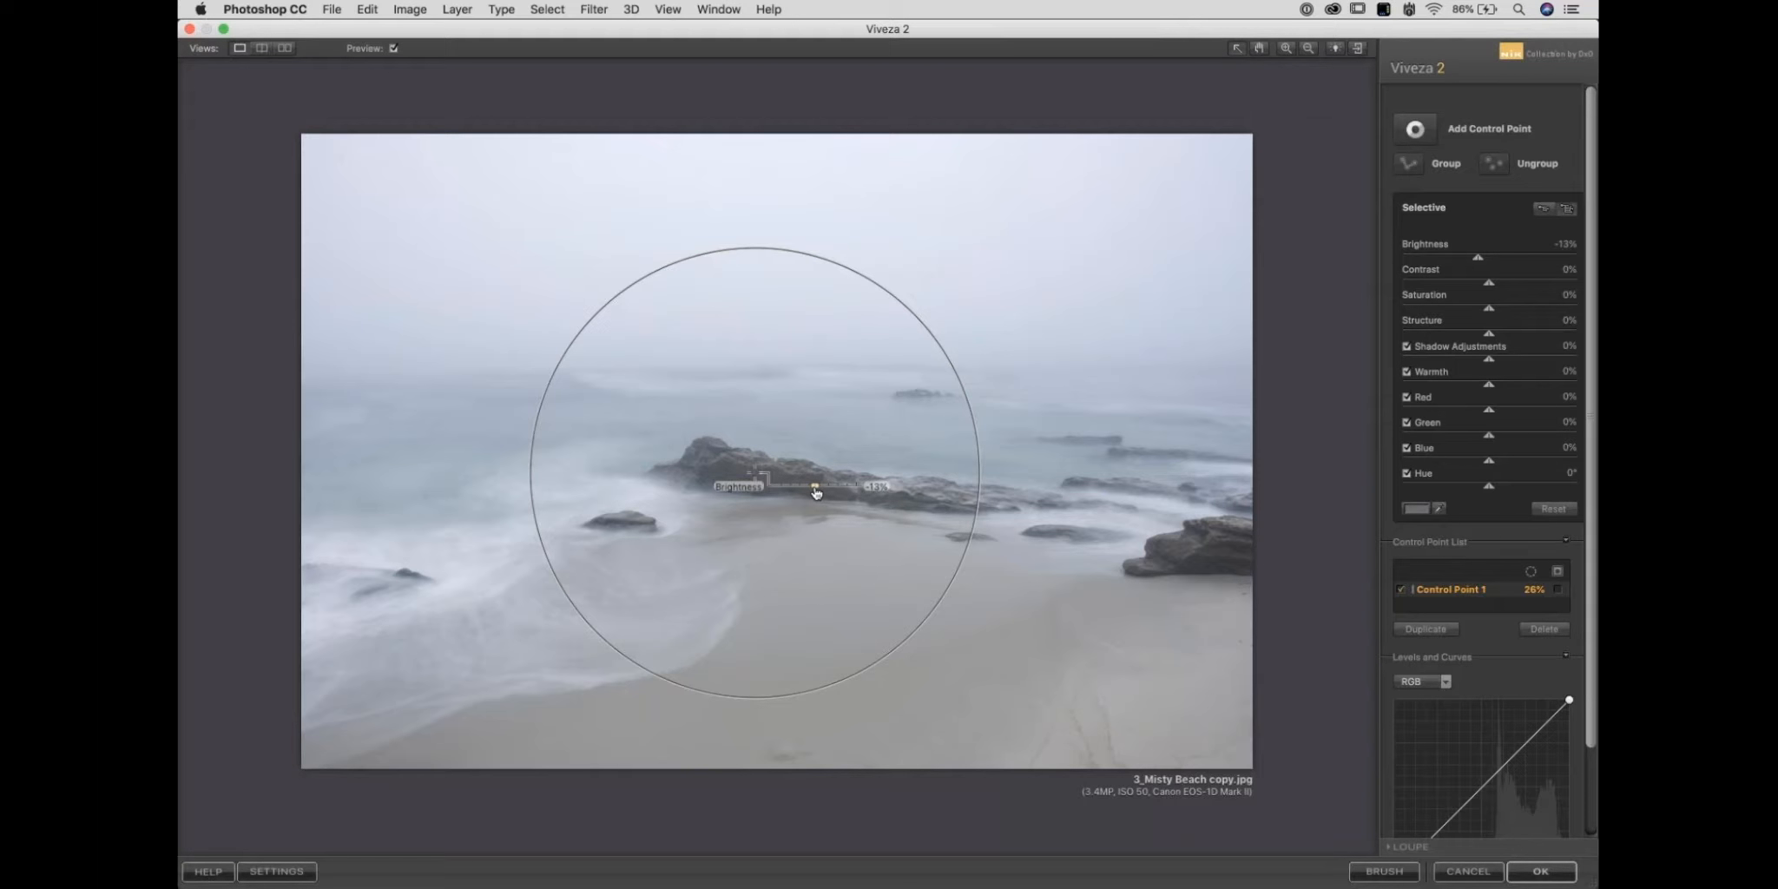
pyautogui.moveTo(816, 492); pyautogui.dragTo(810, 494)
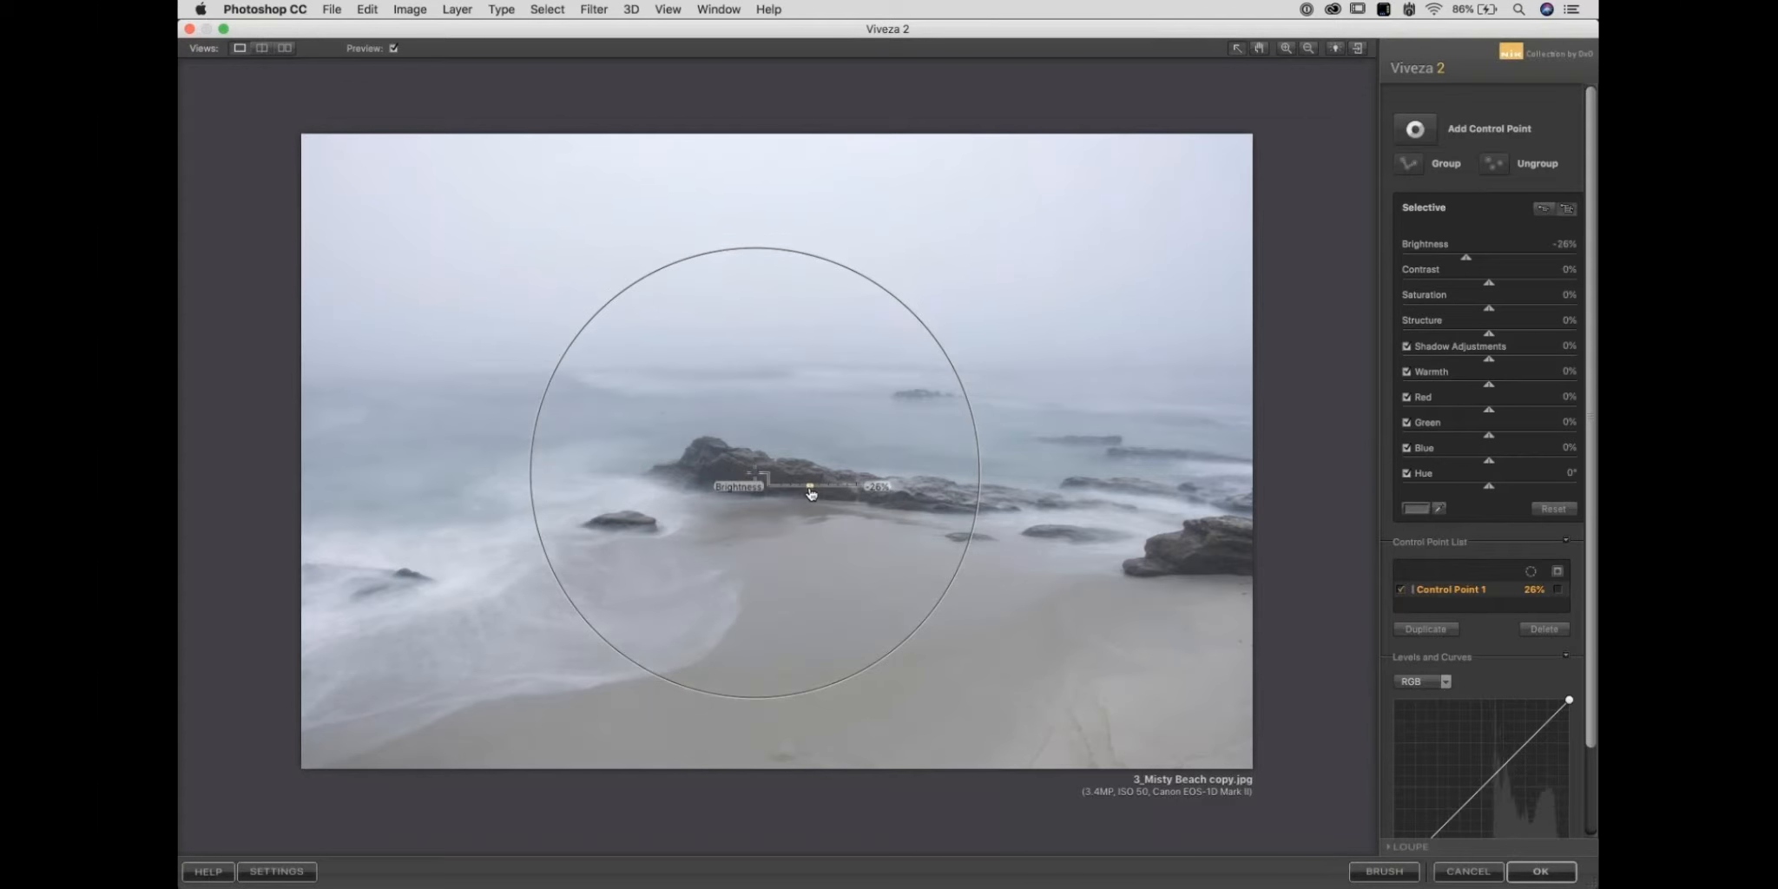
pyautogui.moveTo(811, 494)
pyautogui.mouseDown()
pyautogui.moveTo(836, 531)
pyautogui.moveTo(826, 506)
pyautogui.mouseUp()
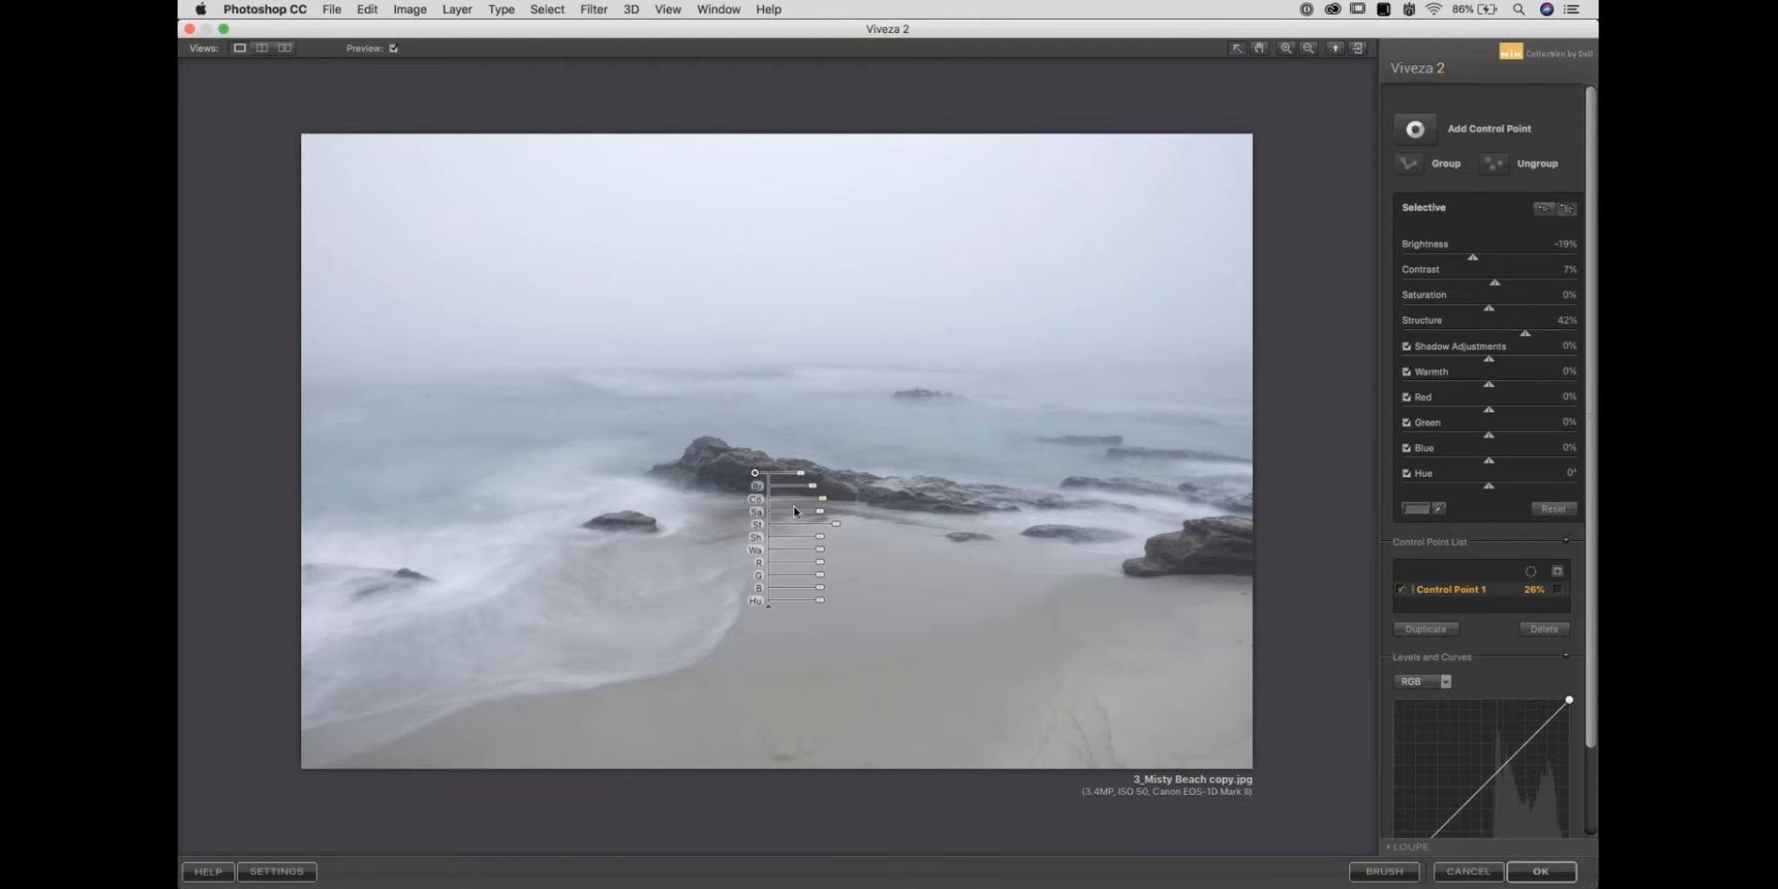
pyautogui.click(846, 548)
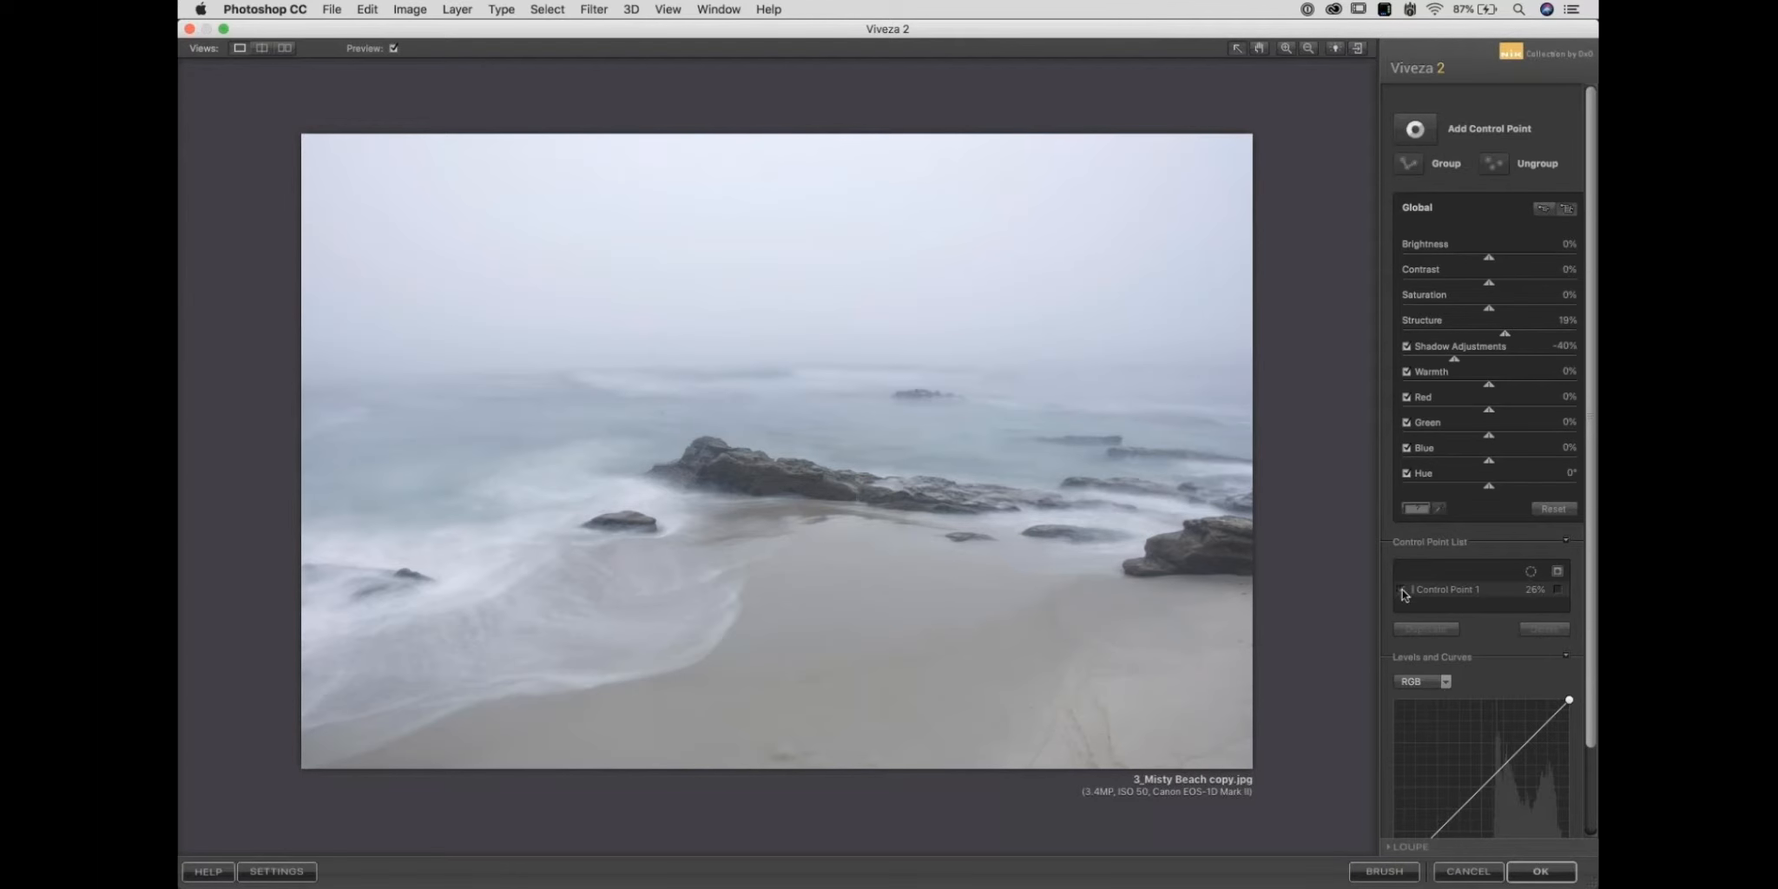
# Toggle the rock's control point off and on to compare its effect on the photo, leaving it enabled and deselected.
pyautogui.click(1401, 591)
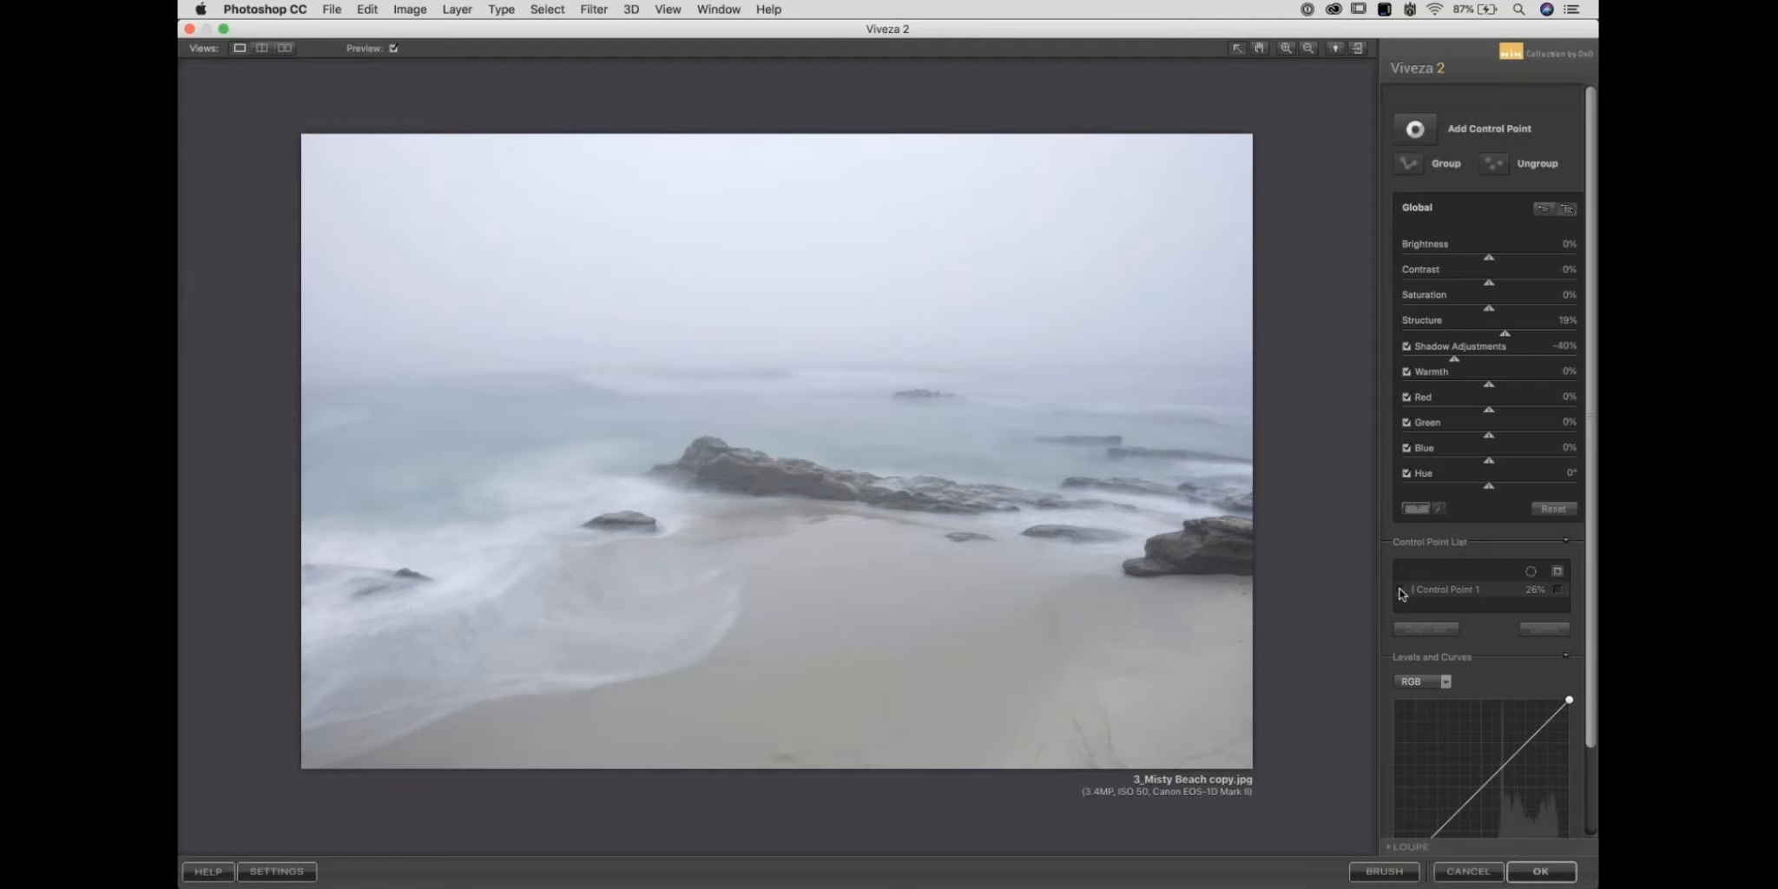
pyautogui.click(1401, 591)
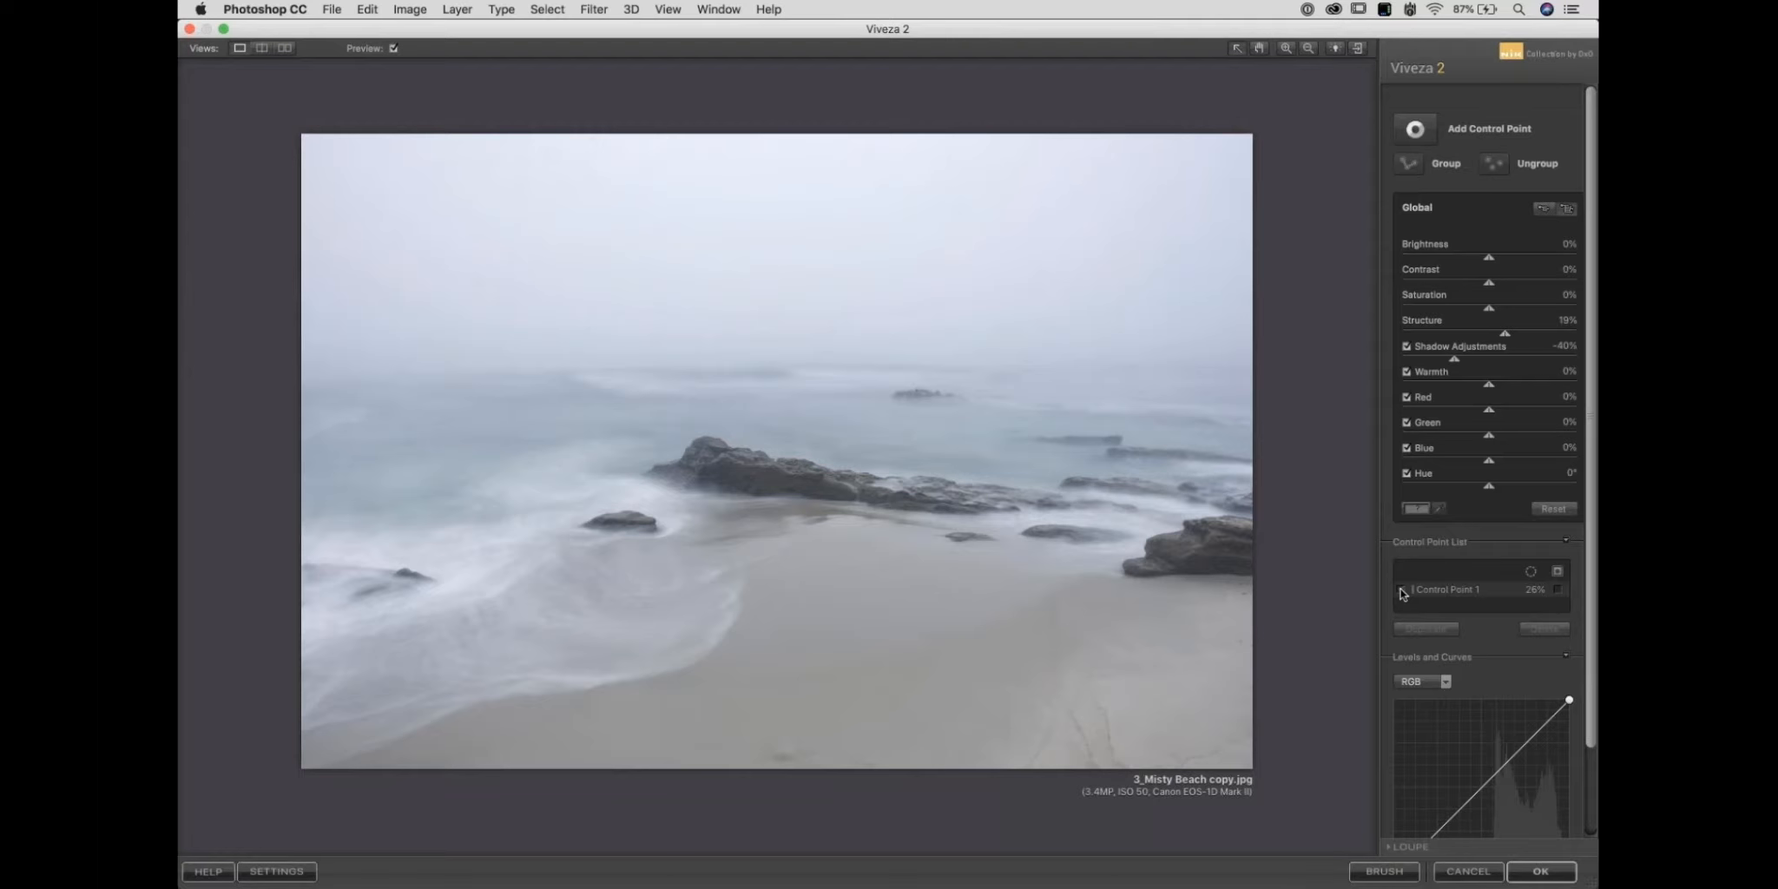
pyautogui.click(1401, 590)
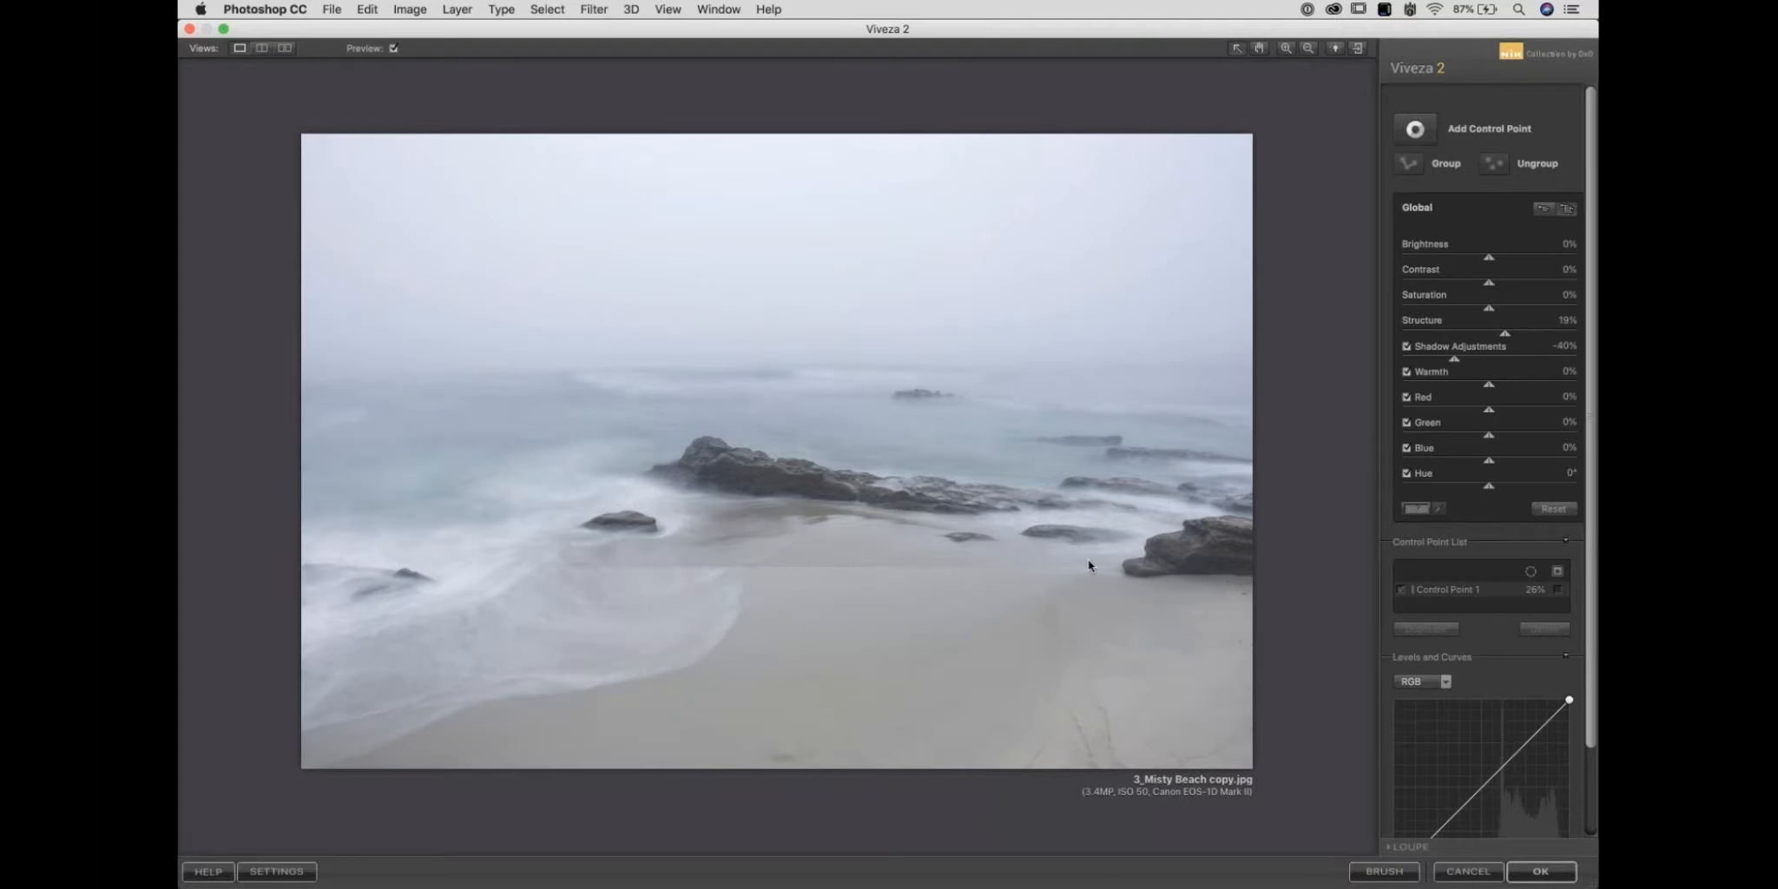
pyautogui.click(755, 474)
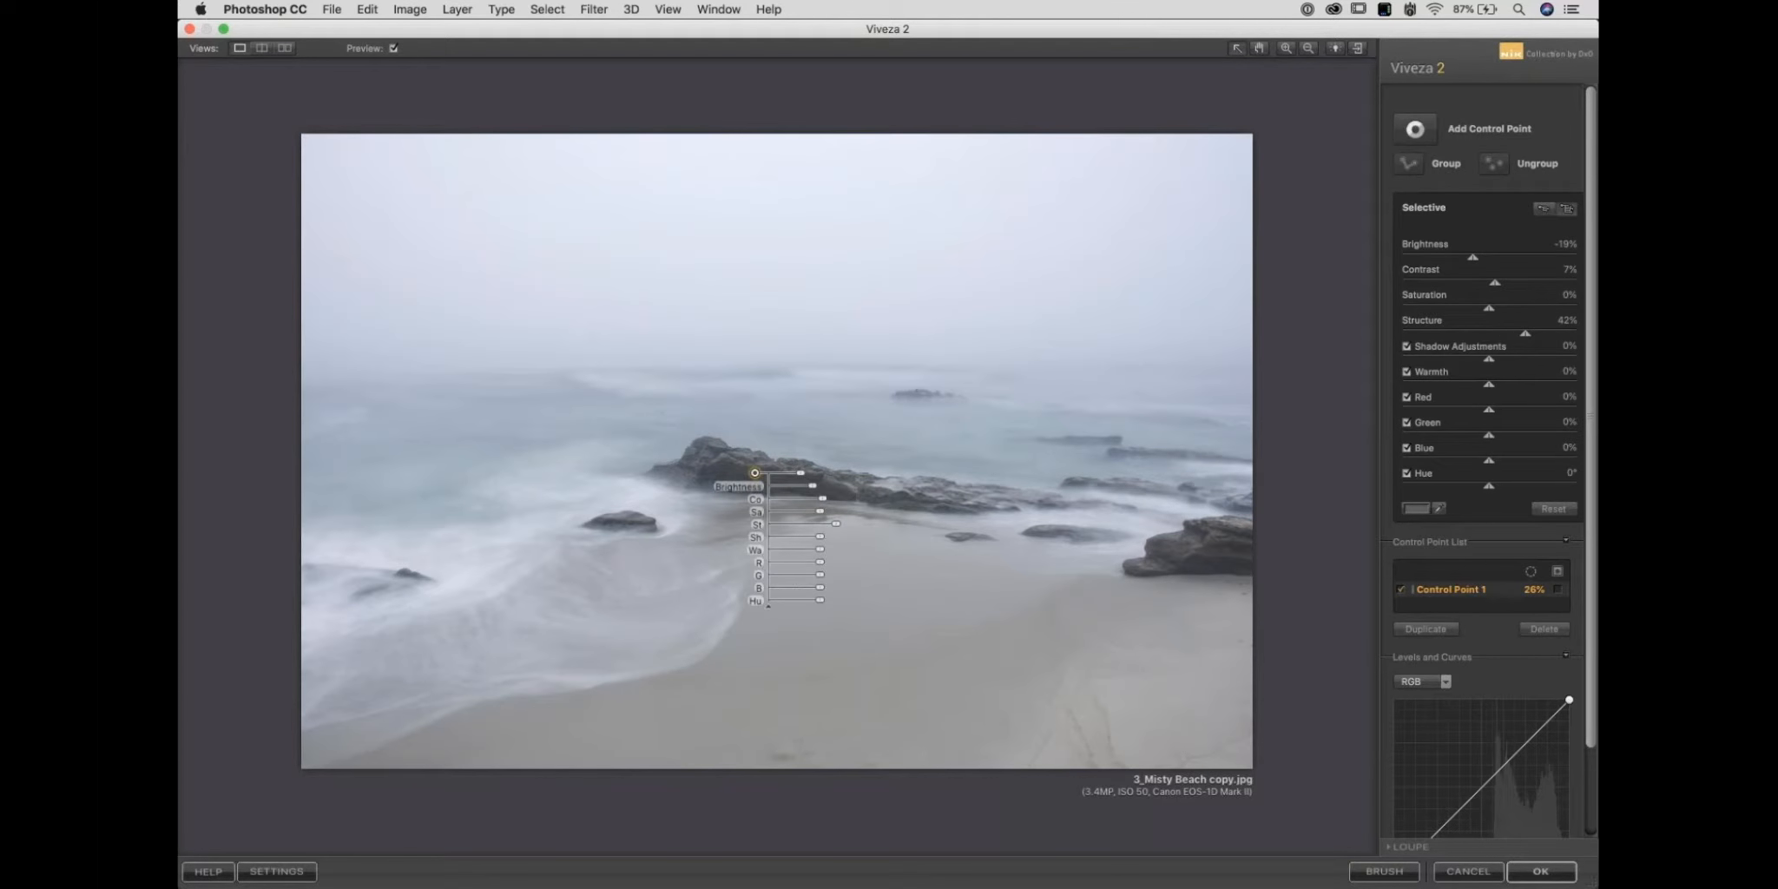
pyautogui.click(1400, 590)
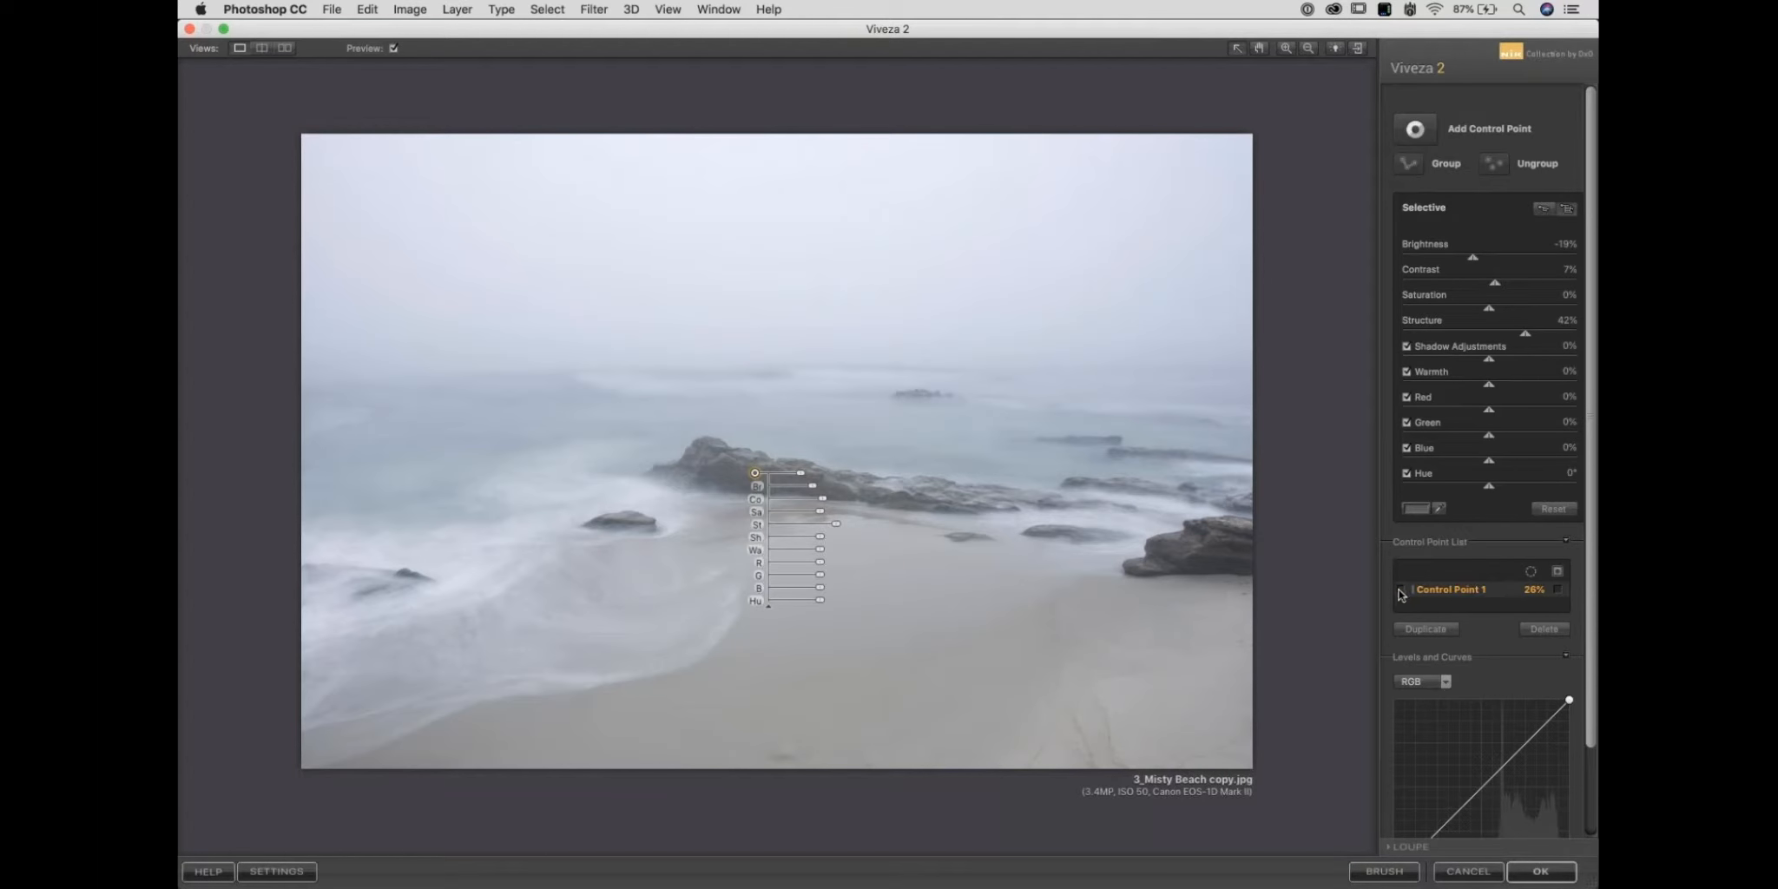
pyautogui.click(1400, 591)
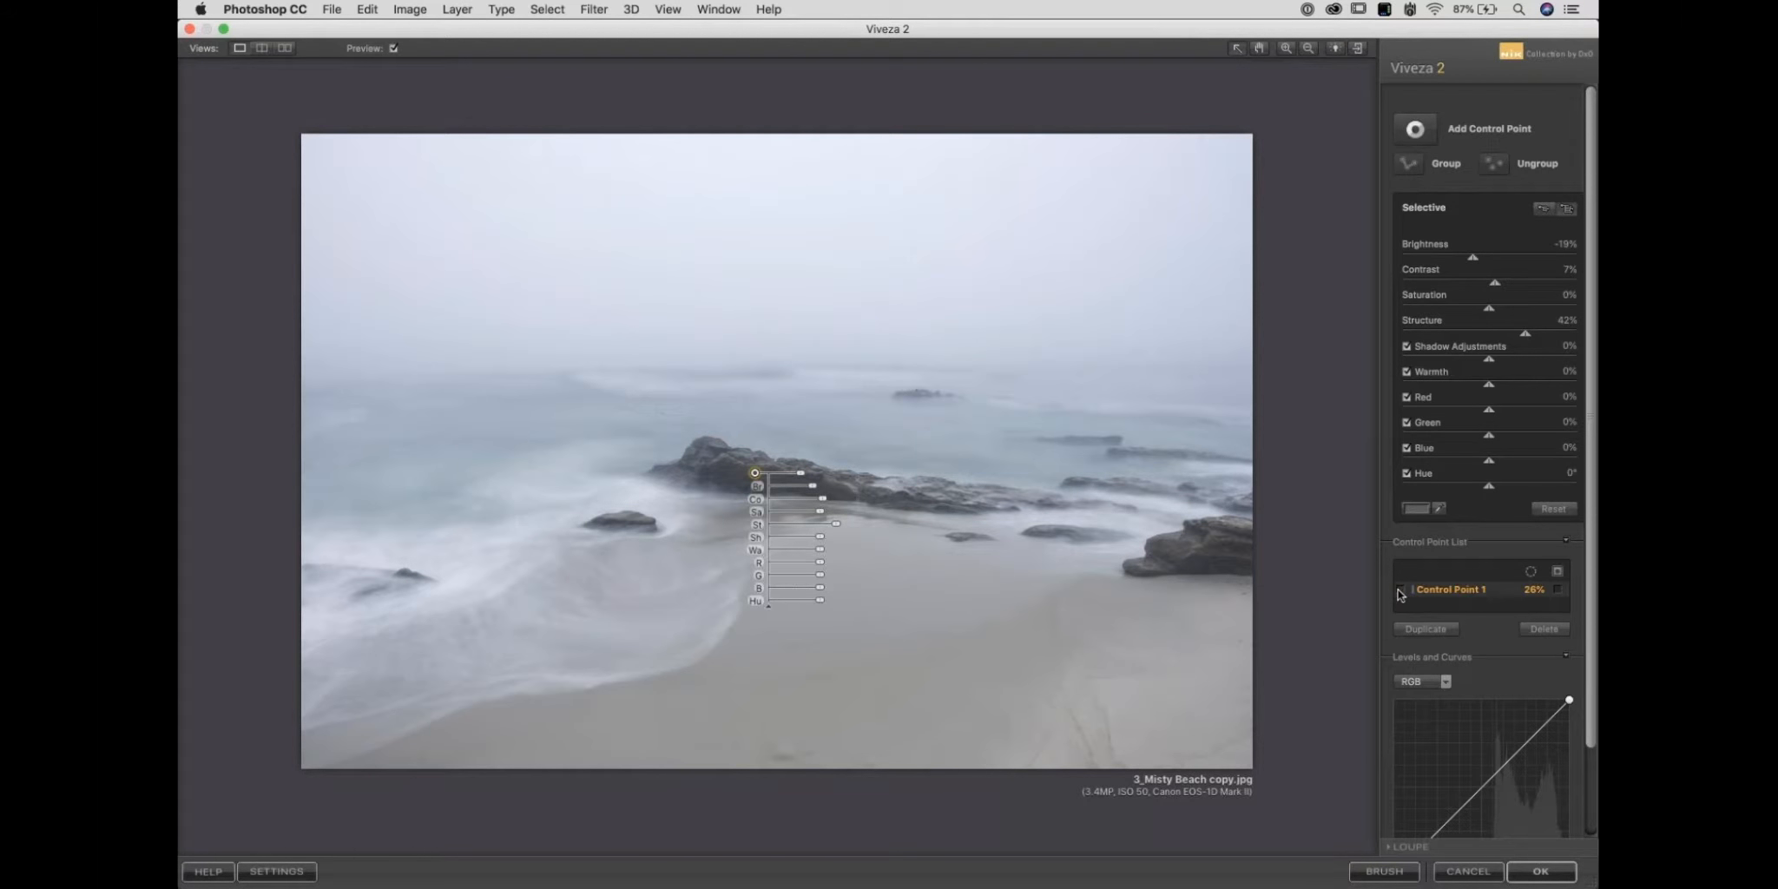
pyautogui.click(1400, 591)
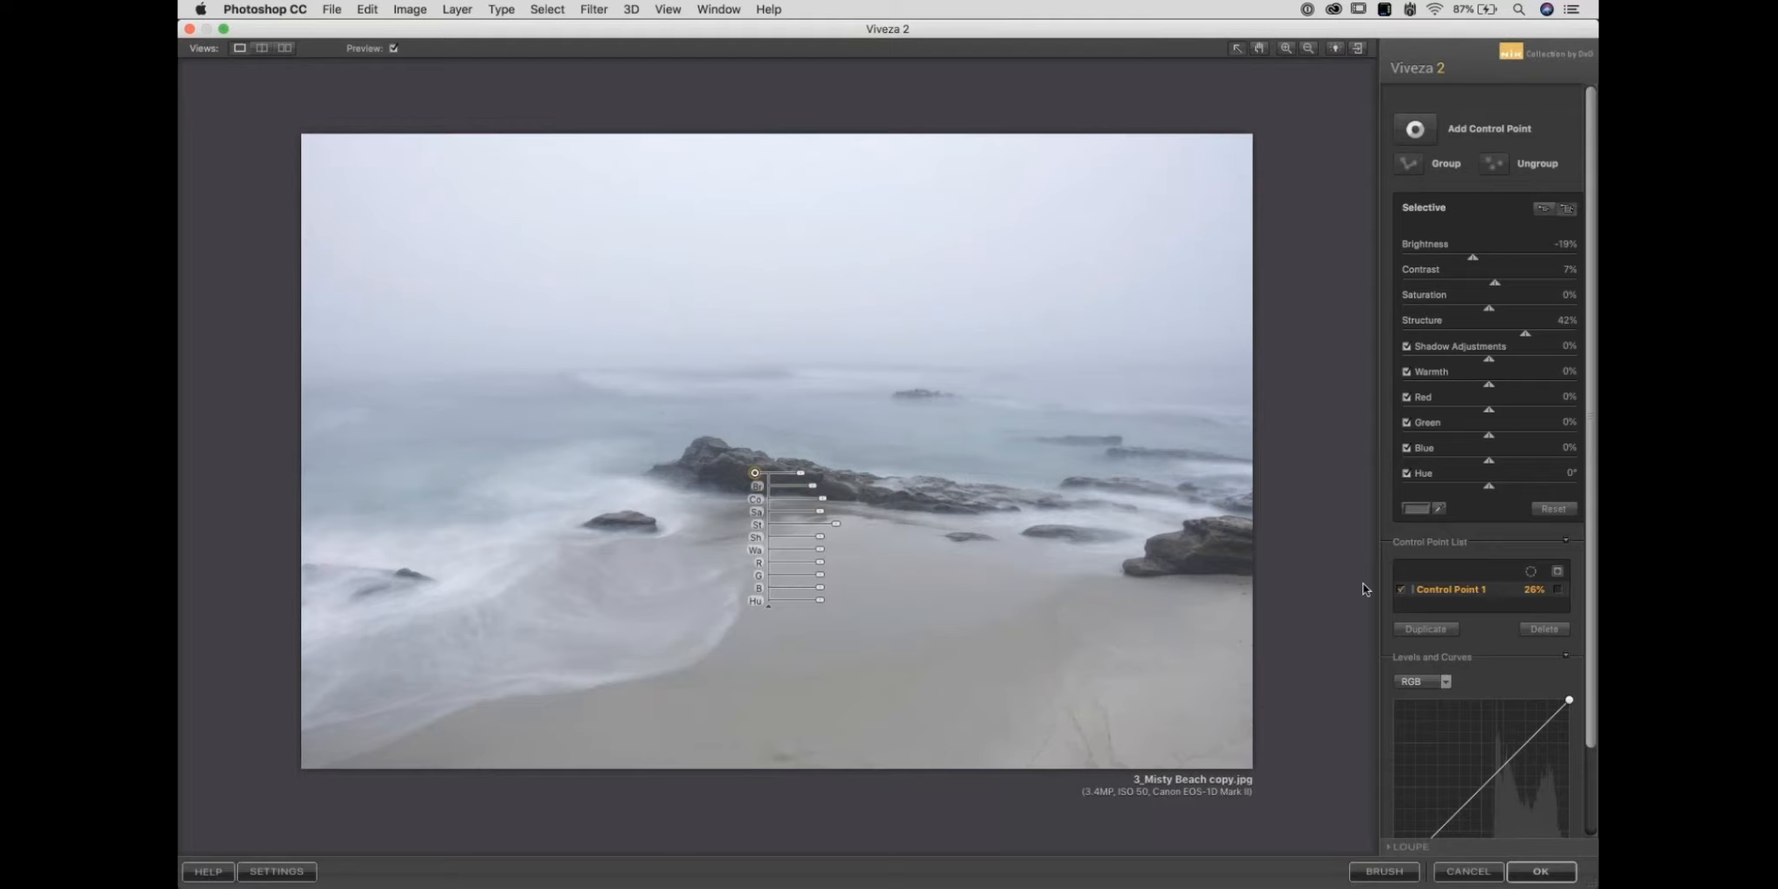
pyautogui.click(864, 560)
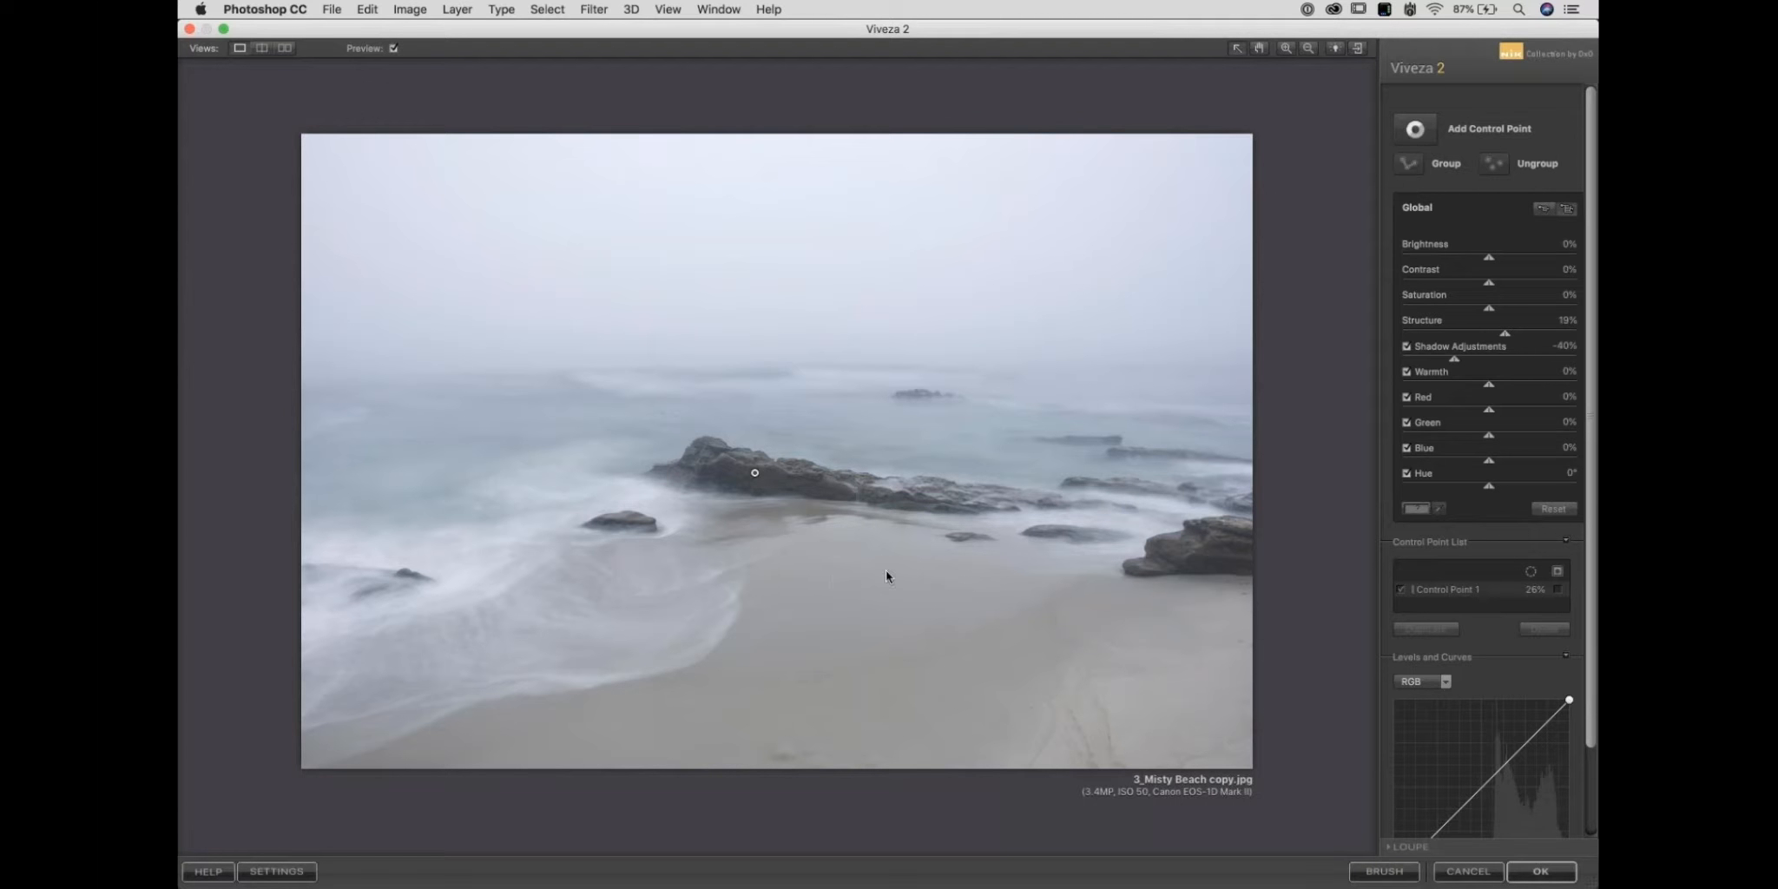
pyautogui.click(1410, 132)
pyautogui.click(806, 563)
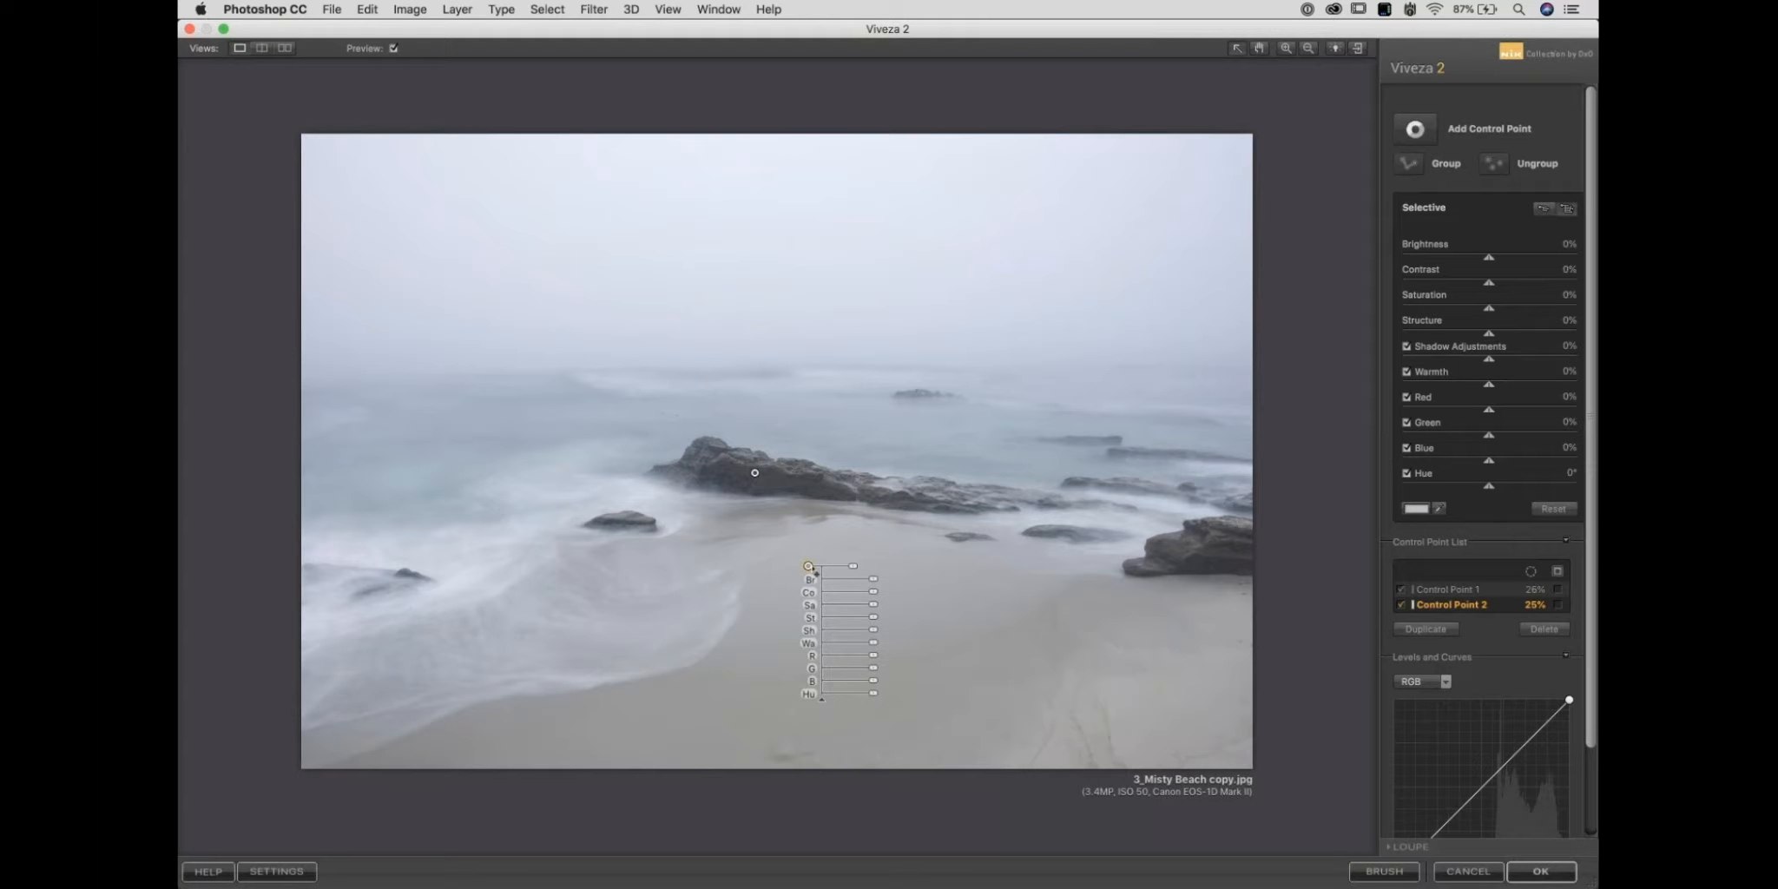
pyautogui.press('Delete')
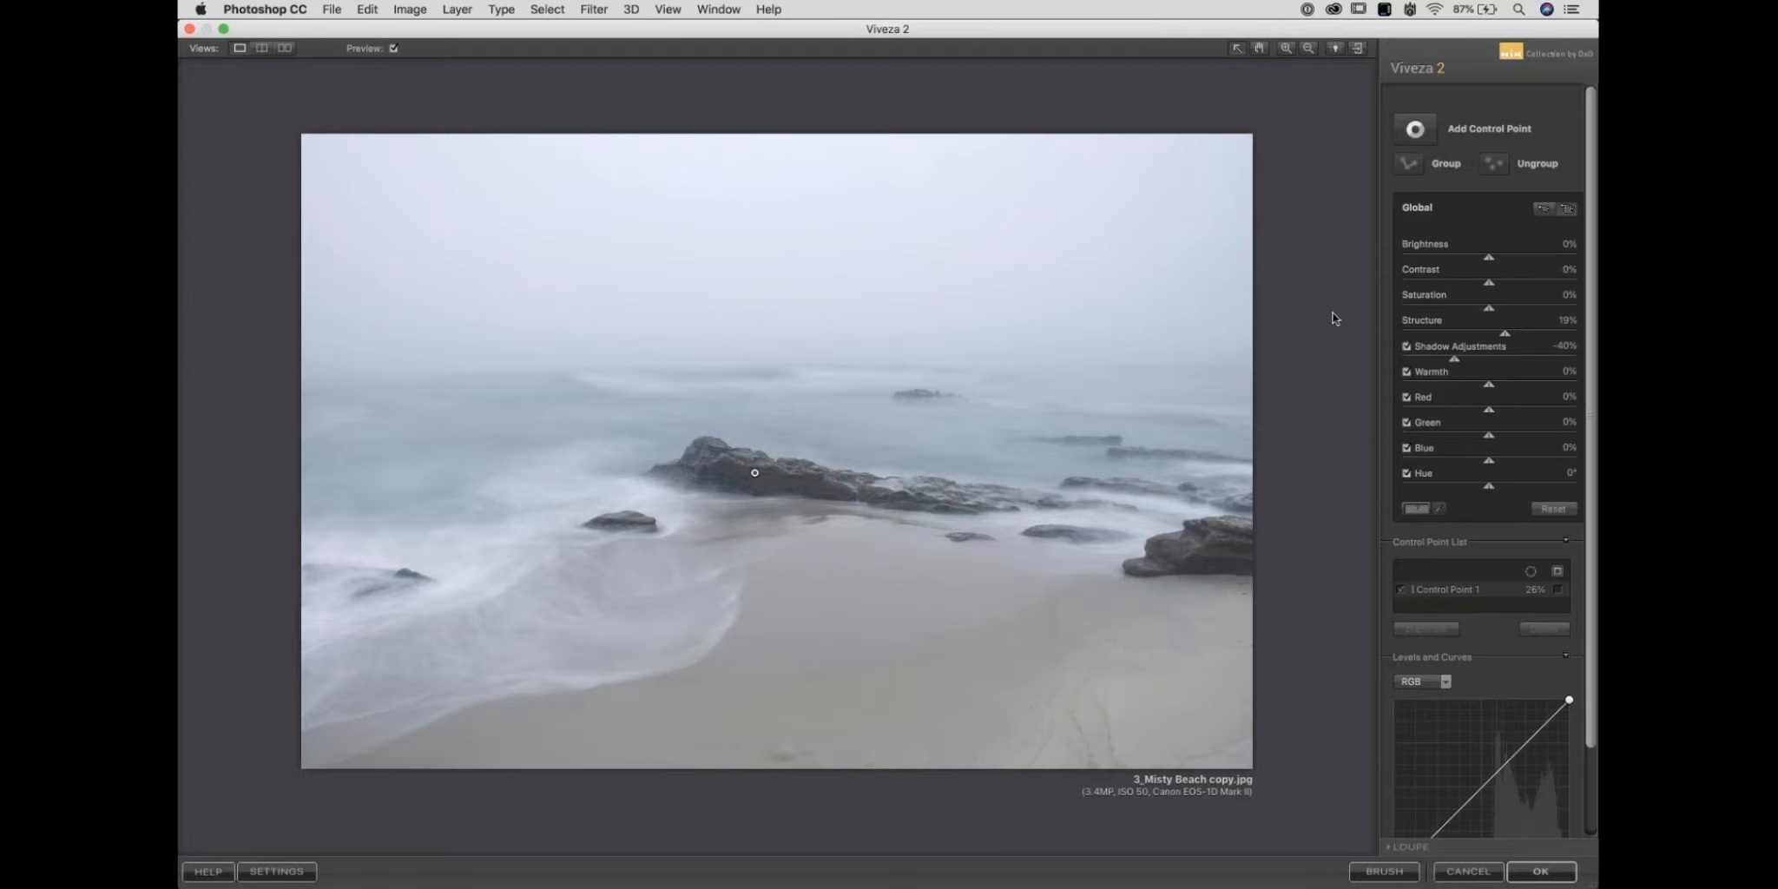
# Add a control point on the sand below the large rock with size 27%, contrast 11%, warmth 20% and blue -10%, and deselect it.
pyautogui.click(1418, 122)
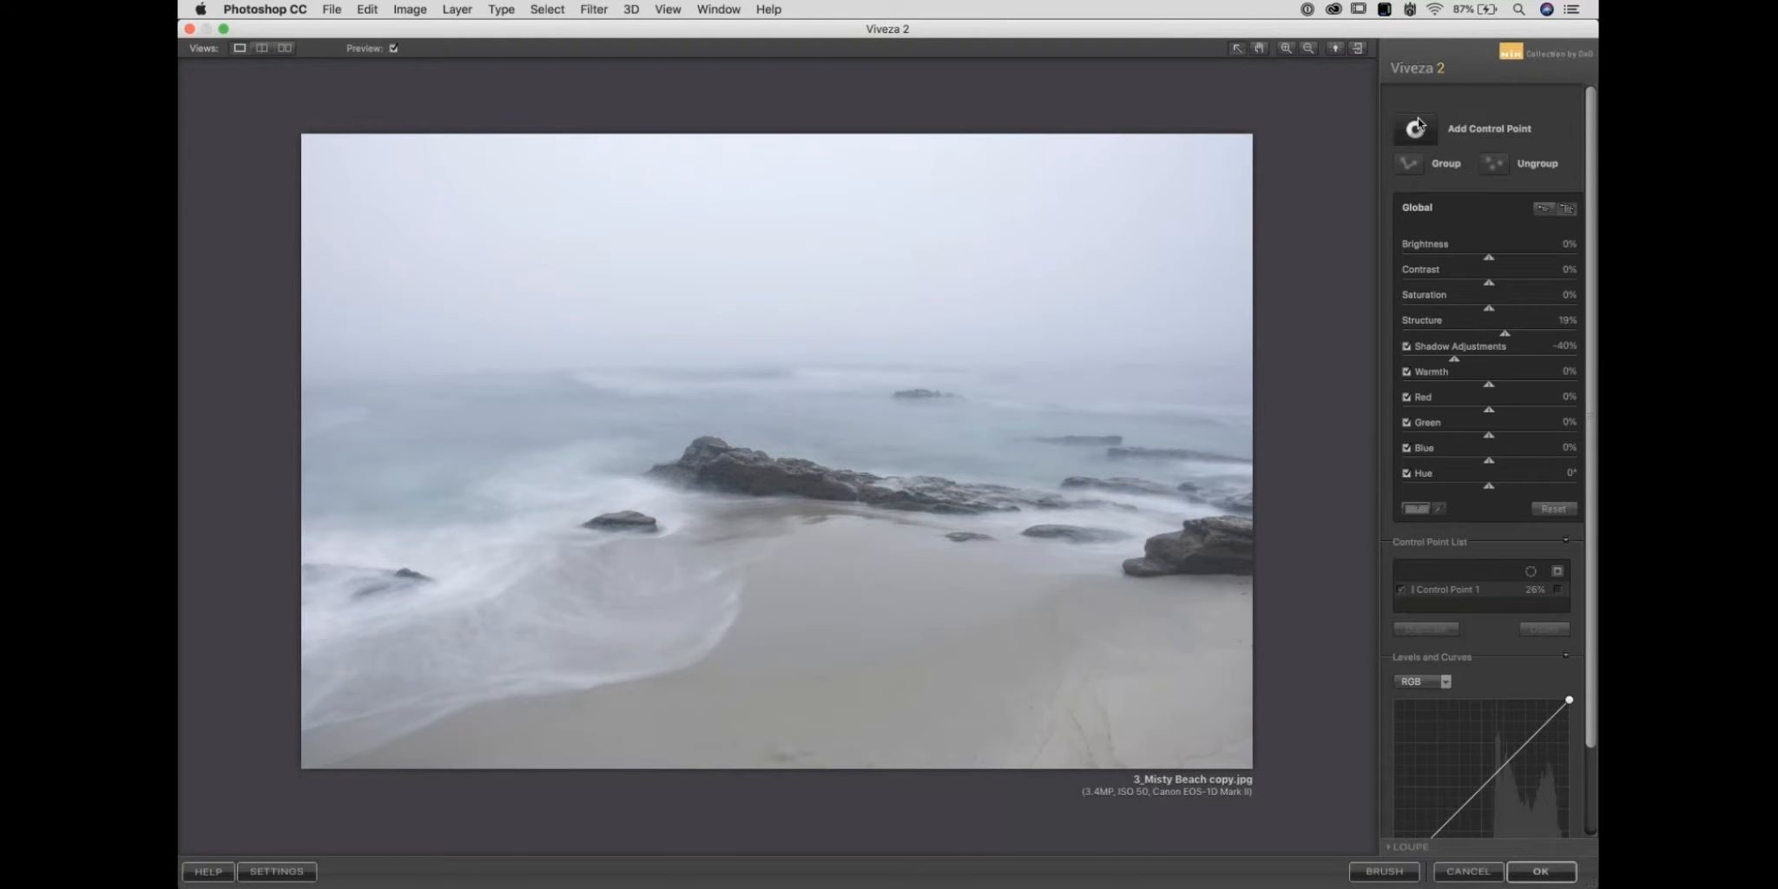
pyautogui.click(797, 571)
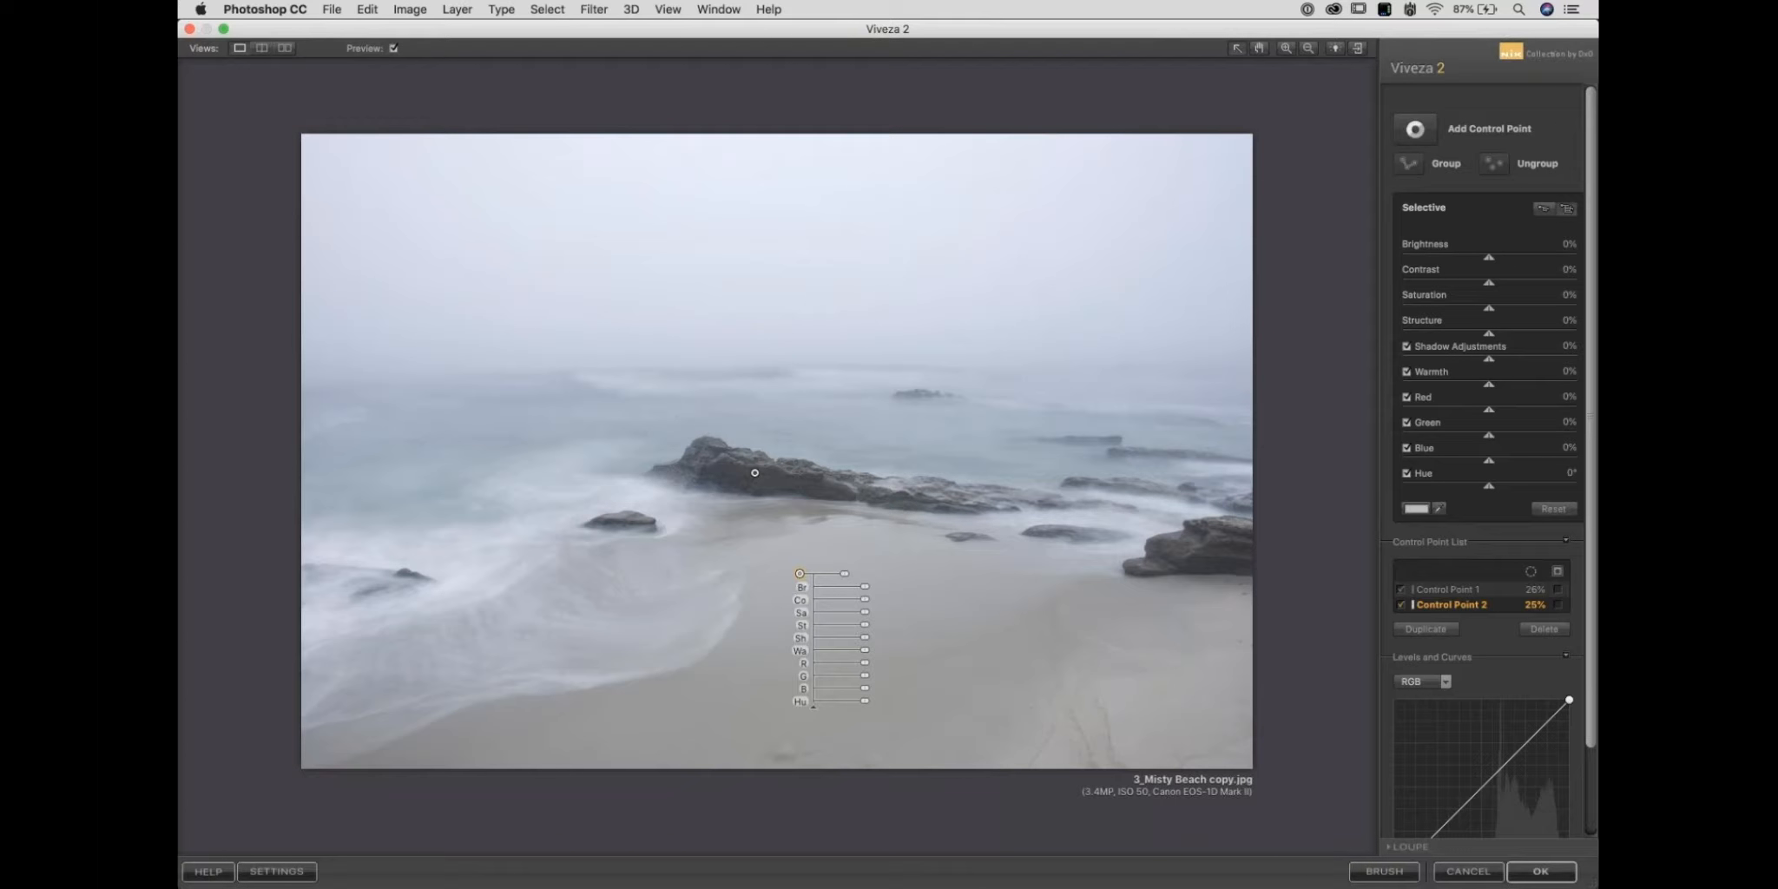
pyautogui.moveTo(846, 573); pyautogui.dragTo(849, 576)
pyautogui.moveTo(866, 651)
pyautogui.mouseDown()
pyautogui.moveTo(864, 694)
pyautogui.moveTo(864, 677)
pyautogui.mouseUp()
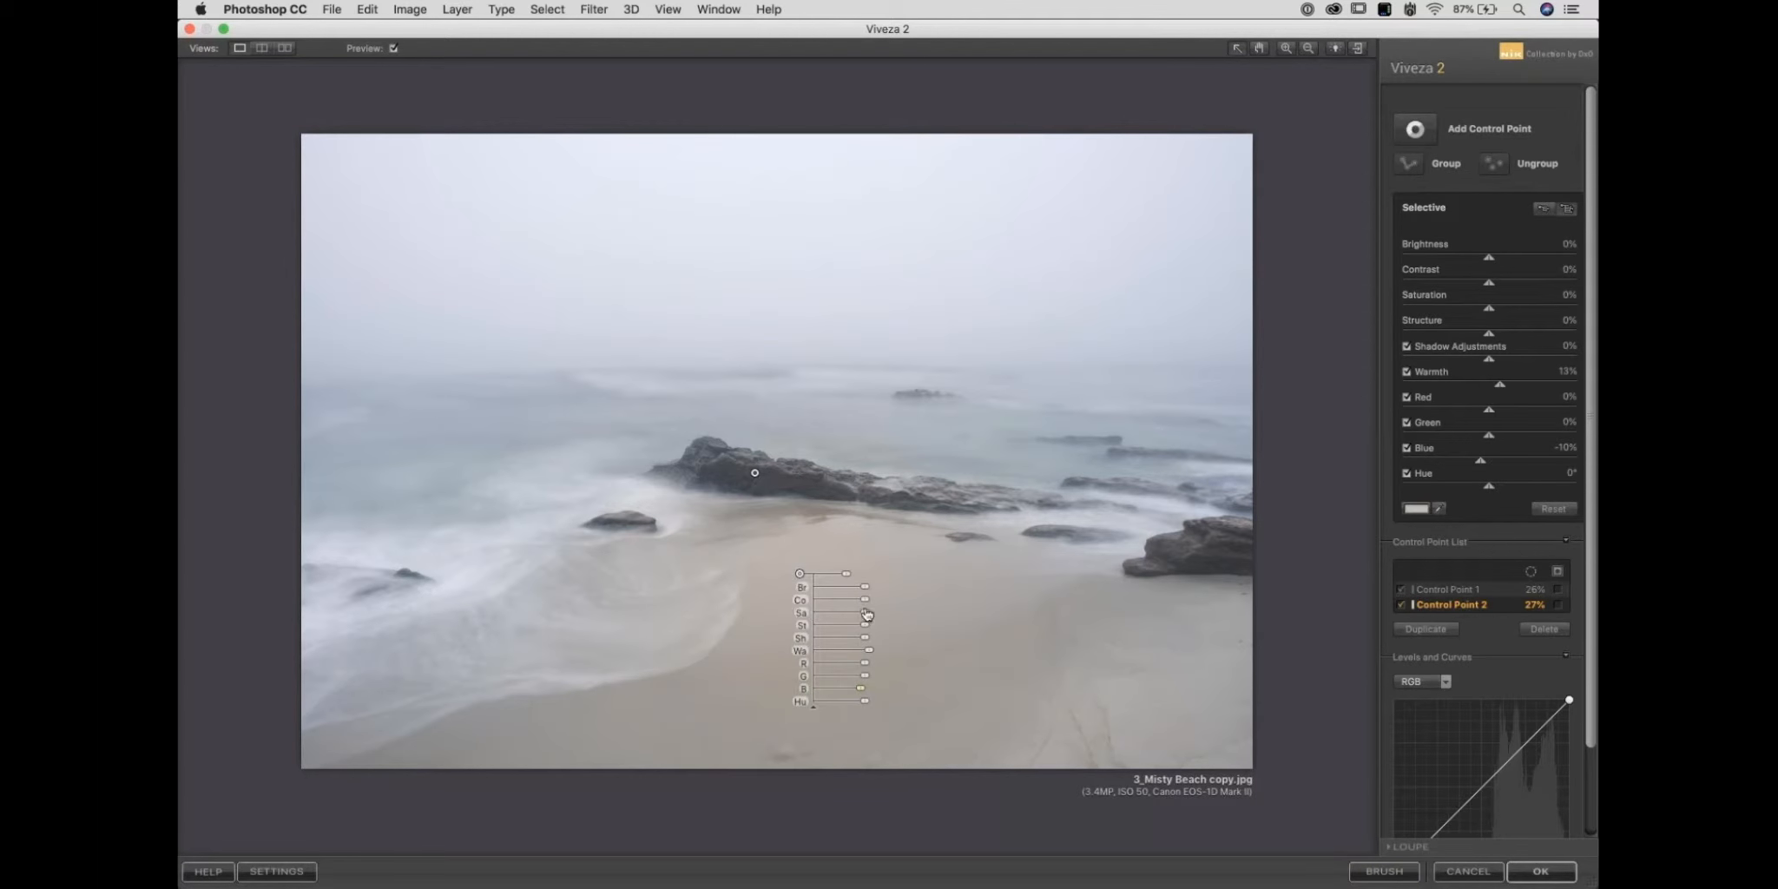
pyautogui.moveTo(865, 600); pyautogui.dragTo(873, 652)
pyautogui.click(754, 473)
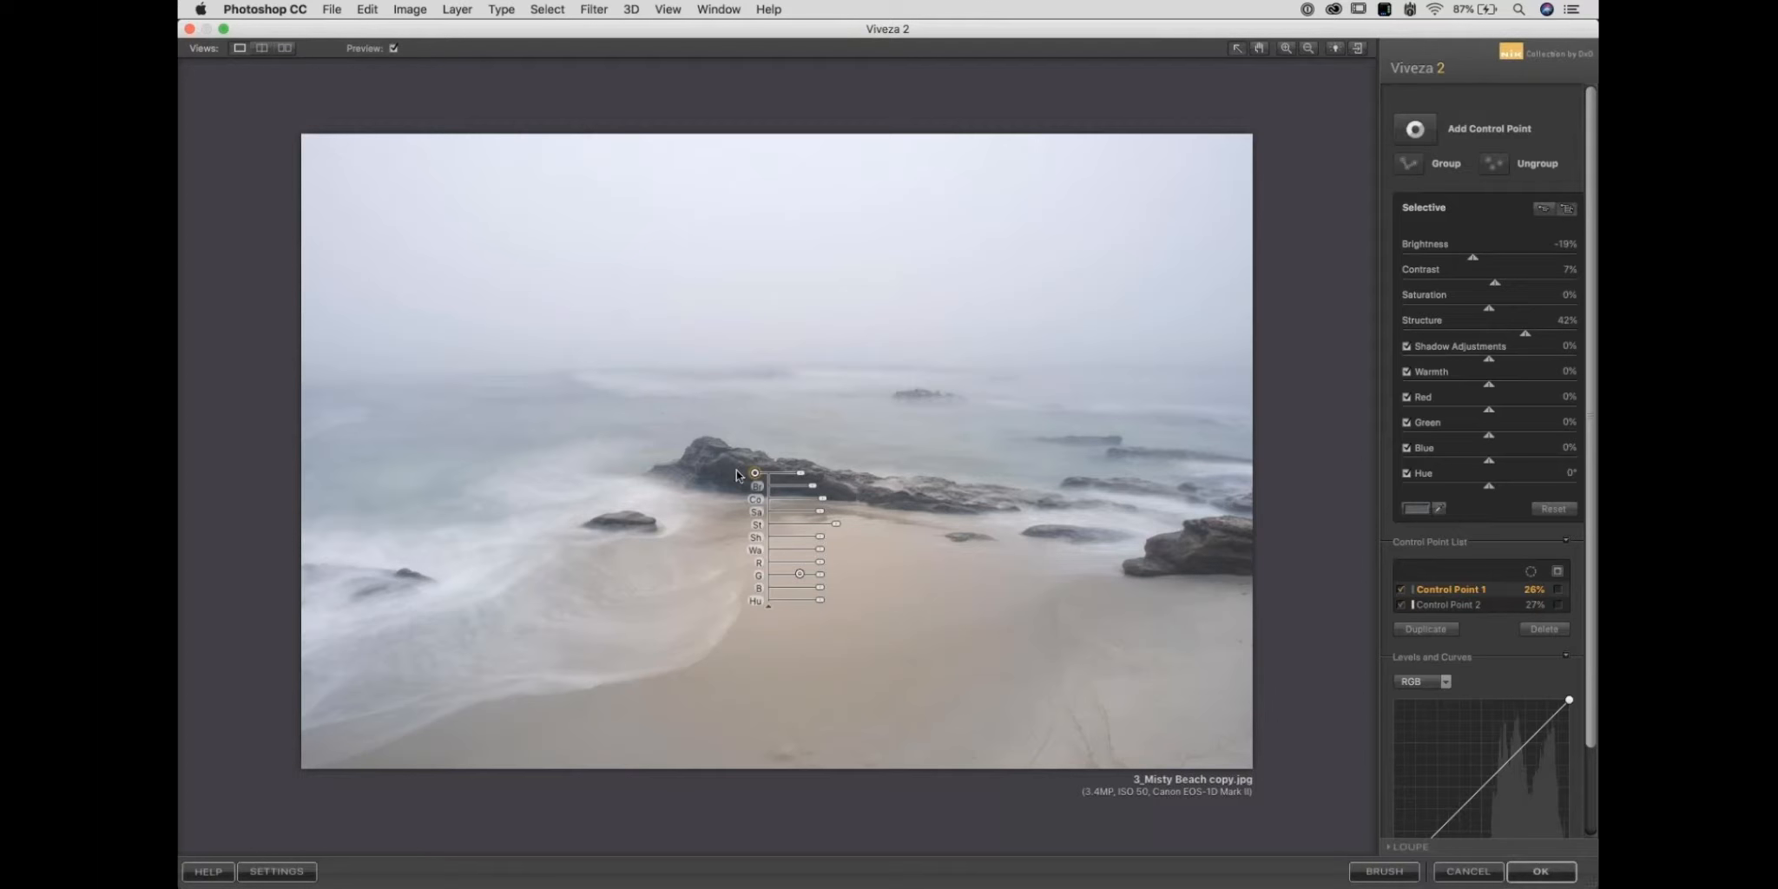
pyautogui.click(720, 530)
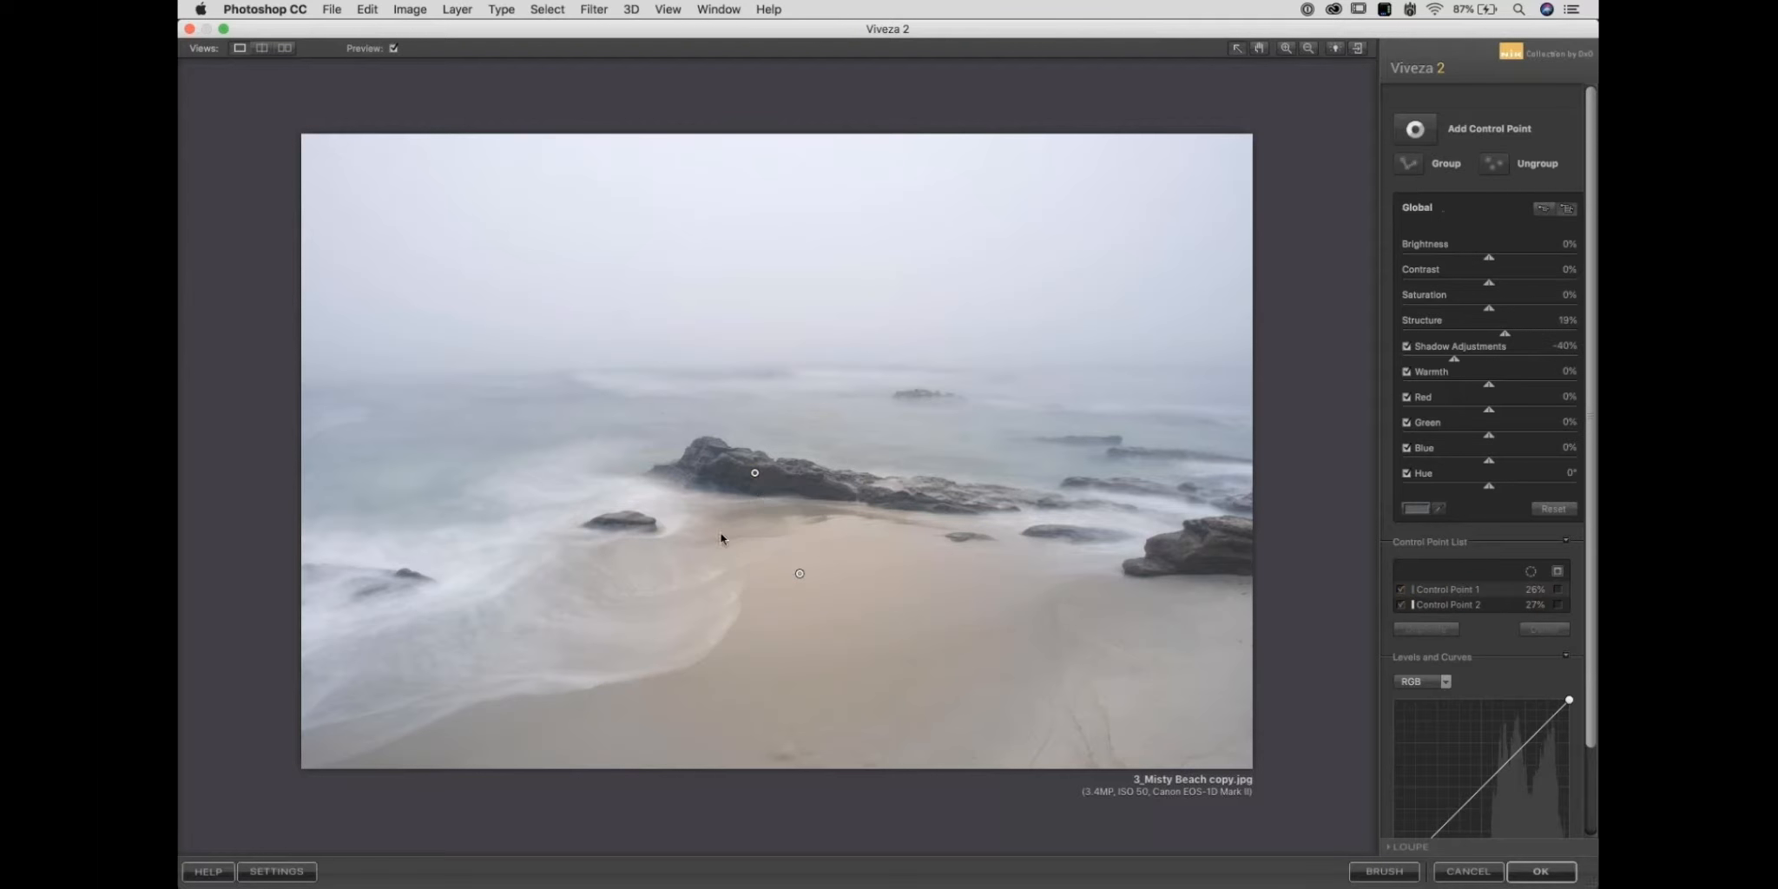
# Inspect the mask of the rock's control point, nudge the sand control point slightly closer to the rock, and hide the mask.
pyautogui.click(800, 573)
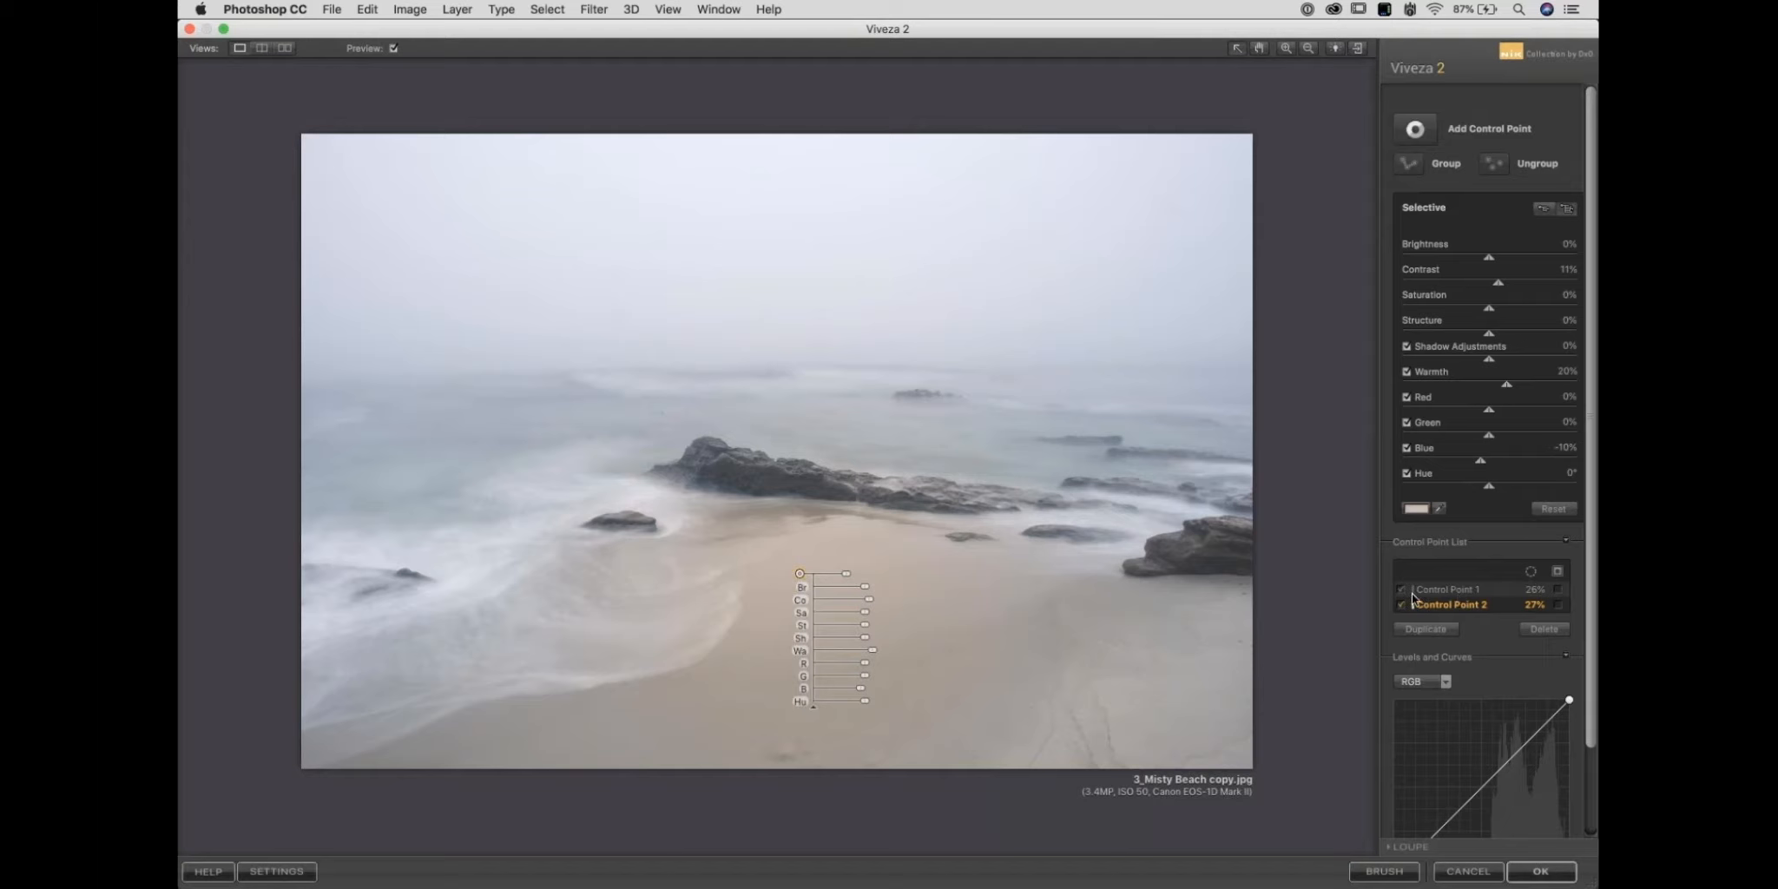
pyautogui.click(1559, 593)
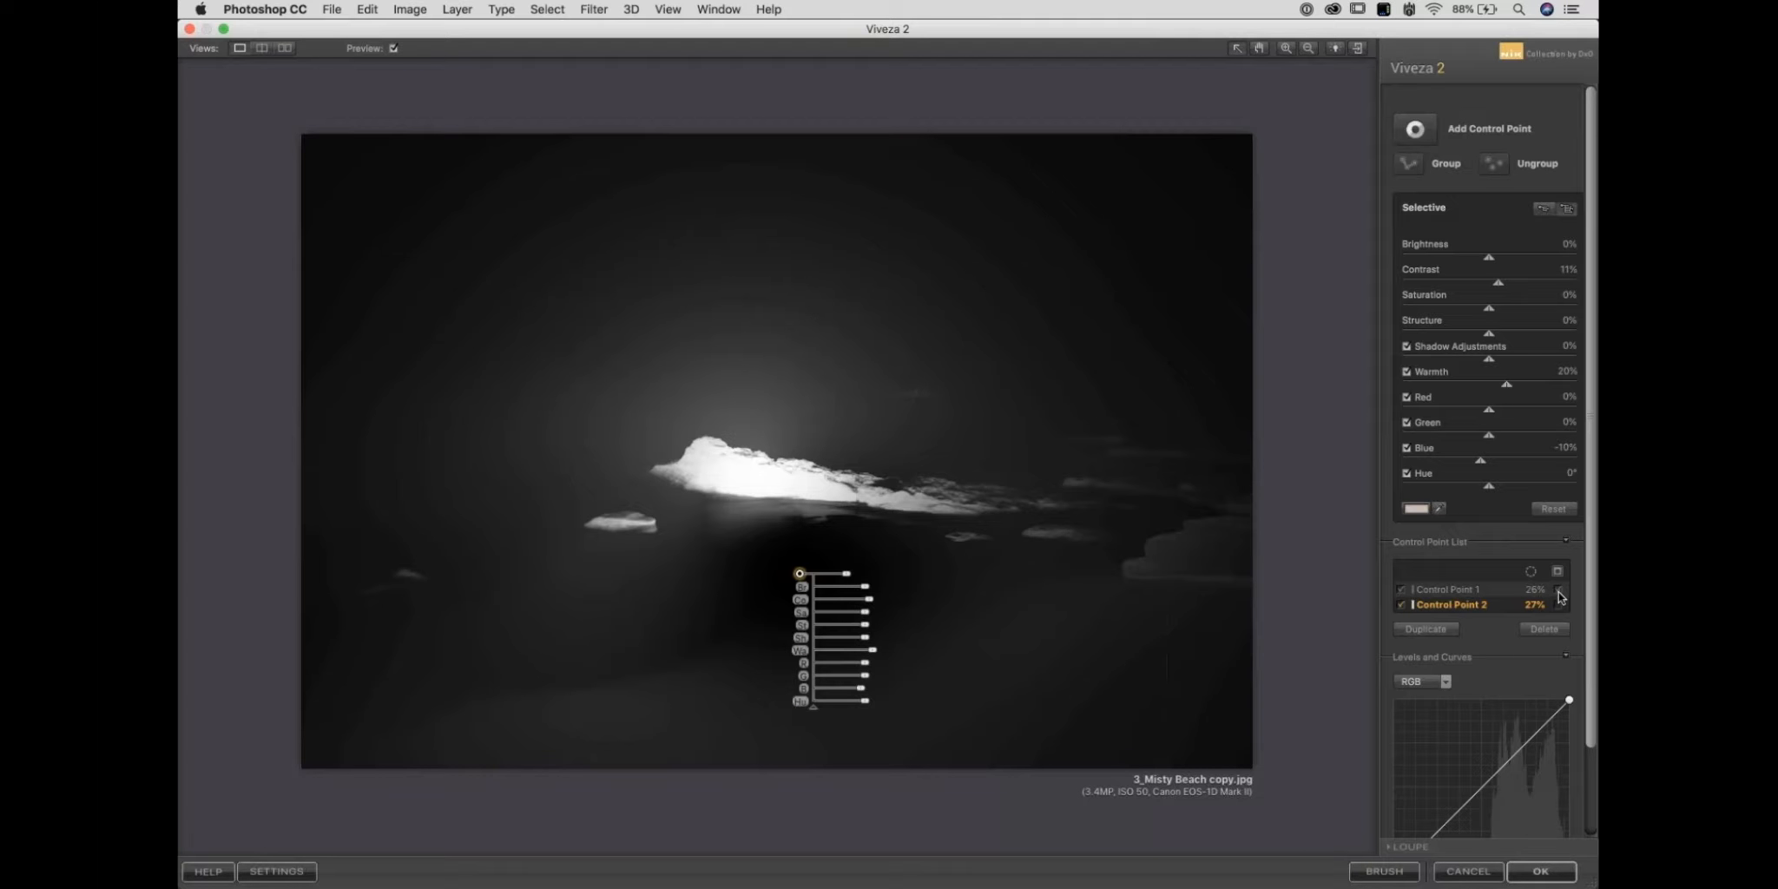
pyautogui.click(1445, 593)
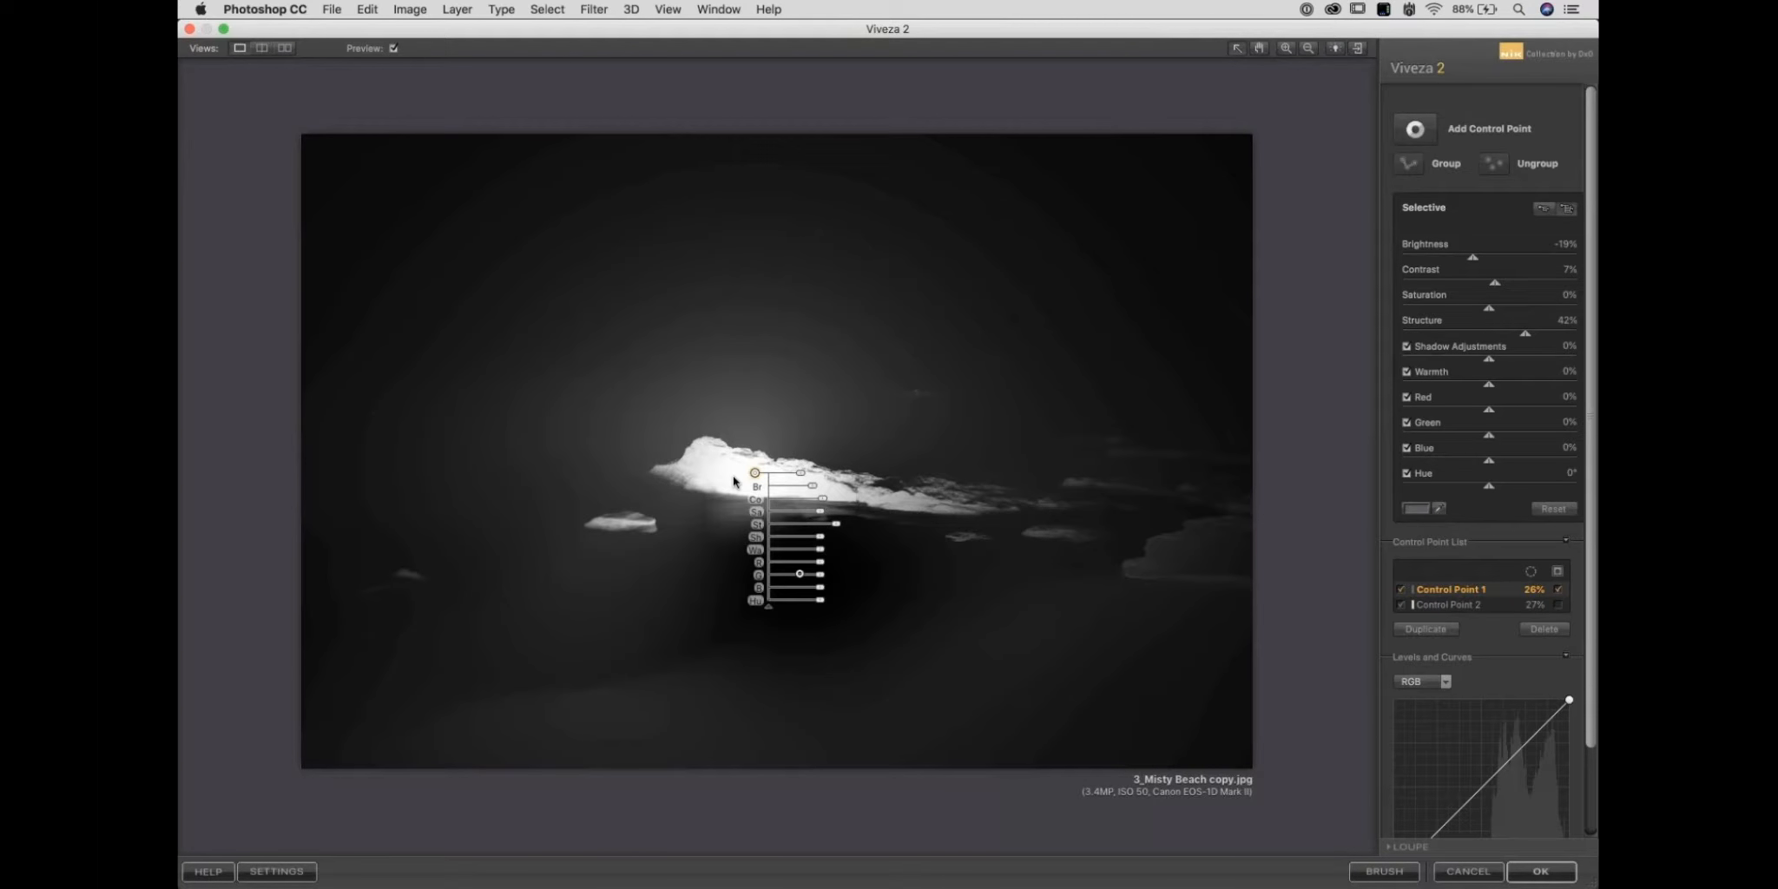
pyautogui.click(721, 556)
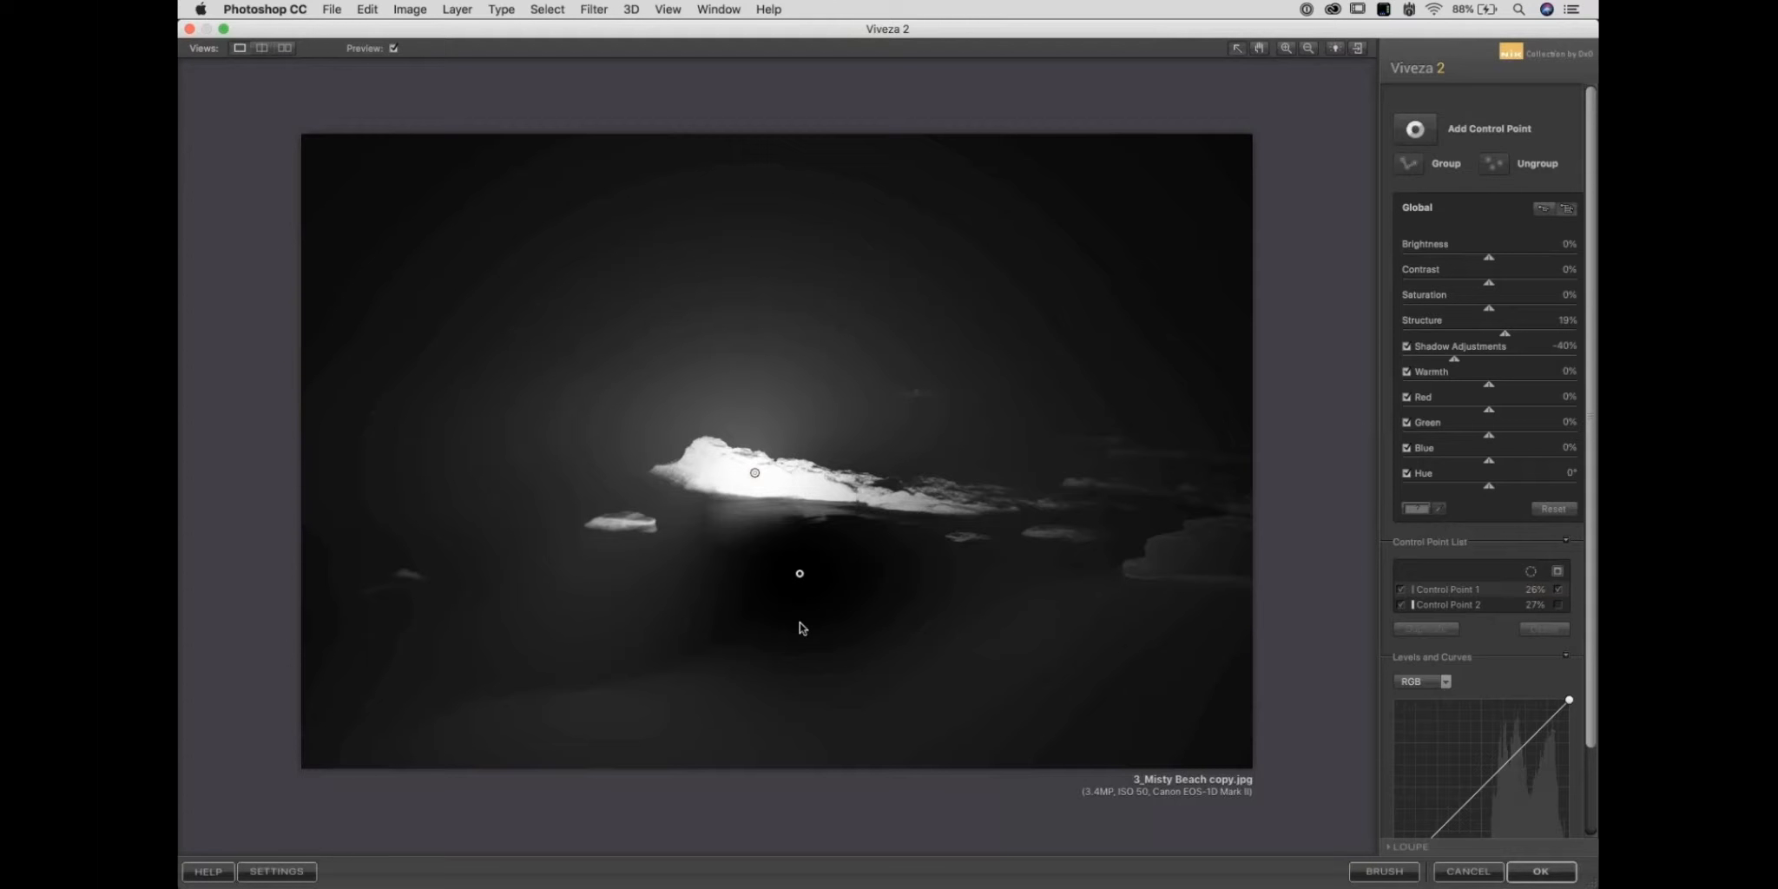
pyautogui.click(755, 474)
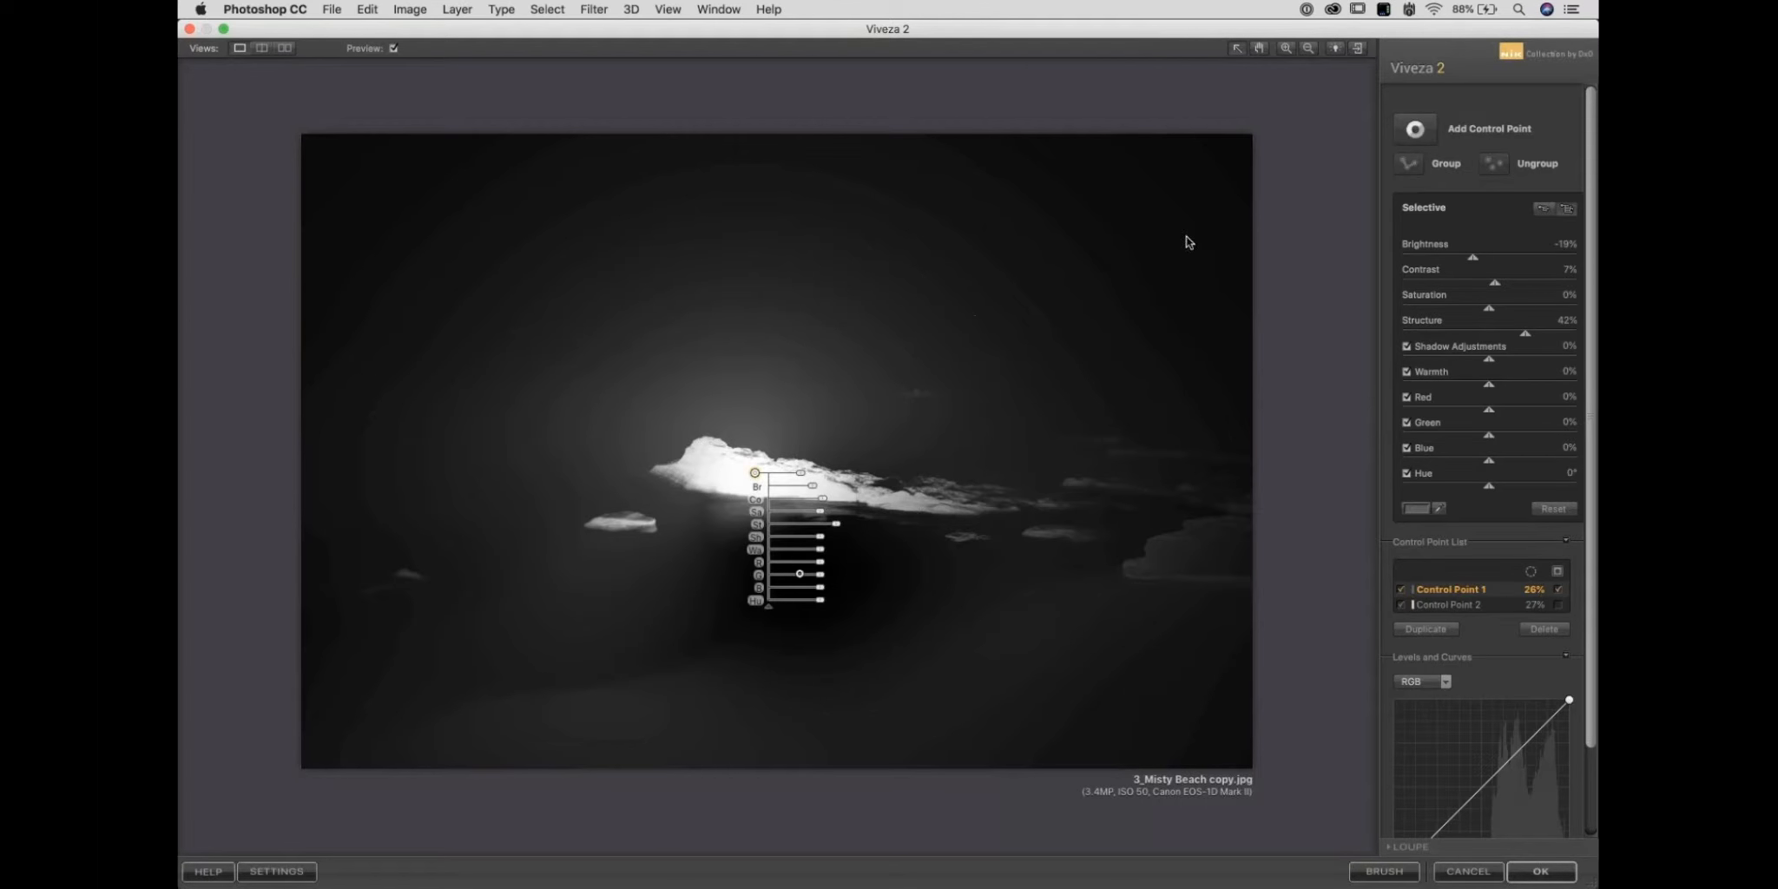
pyautogui.click(729, 521)
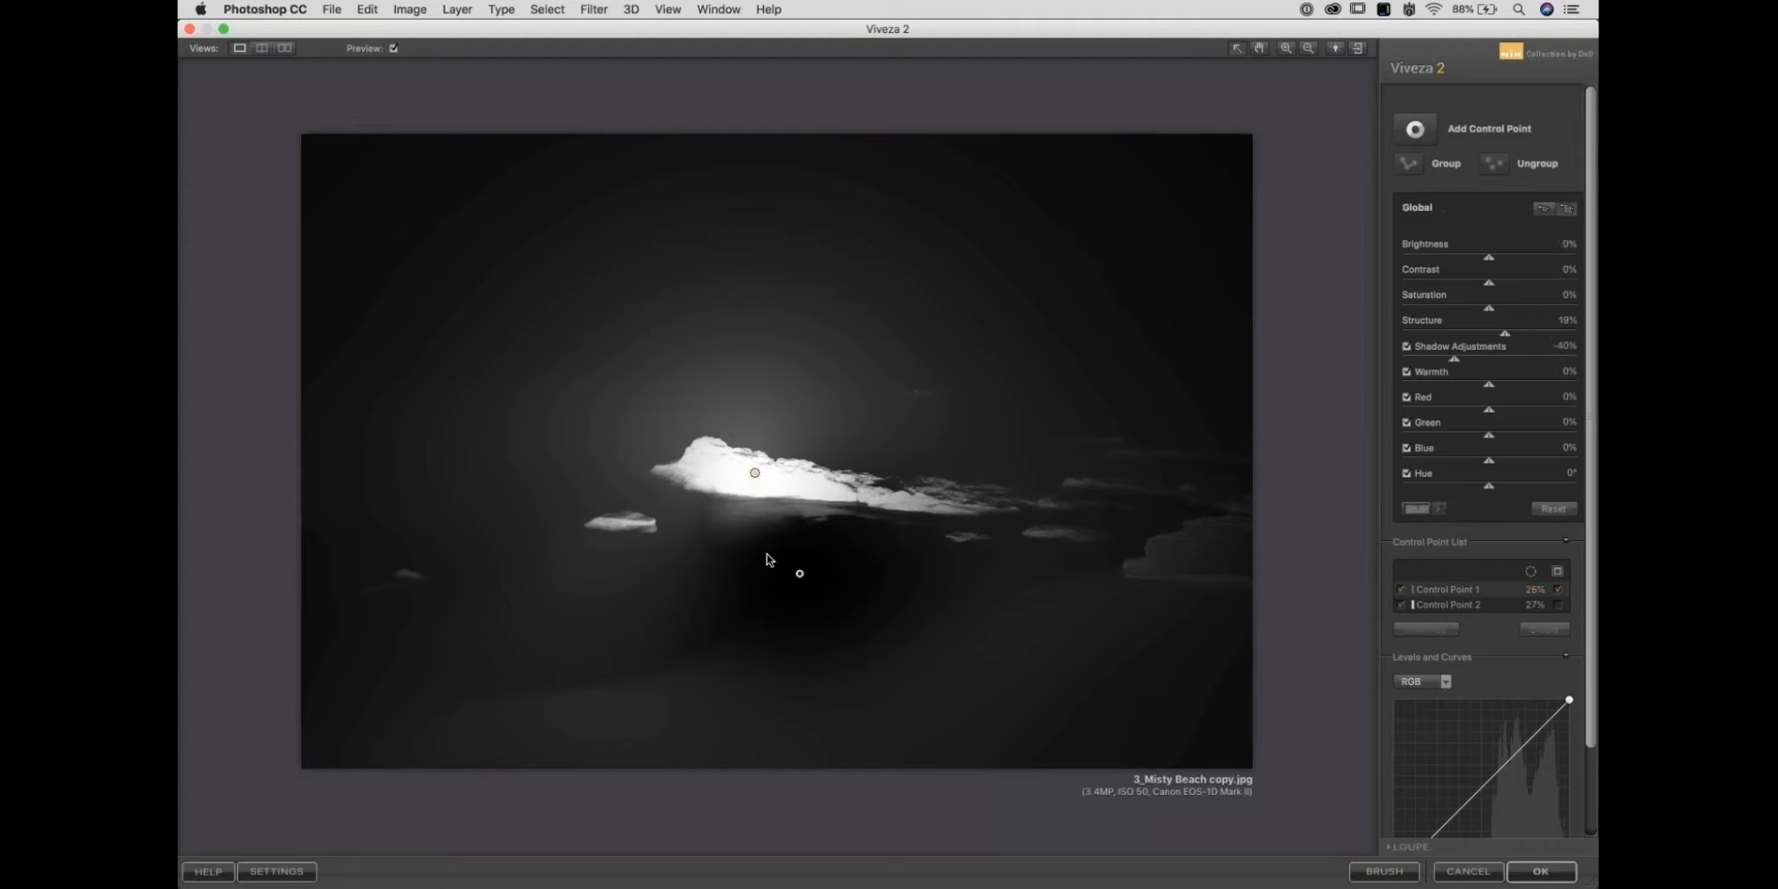
pyautogui.moveTo(799, 575)
pyautogui.mouseDown()
pyautogui.moveTo(1001, 673)
pyautogui.moveTo(1081, 681)
pyautogui.moveTo(656, 658)
pyautogui.moveTo(778, 613)
pyautogui.moveTo(803, 561)
pyautogui.mouseUp()
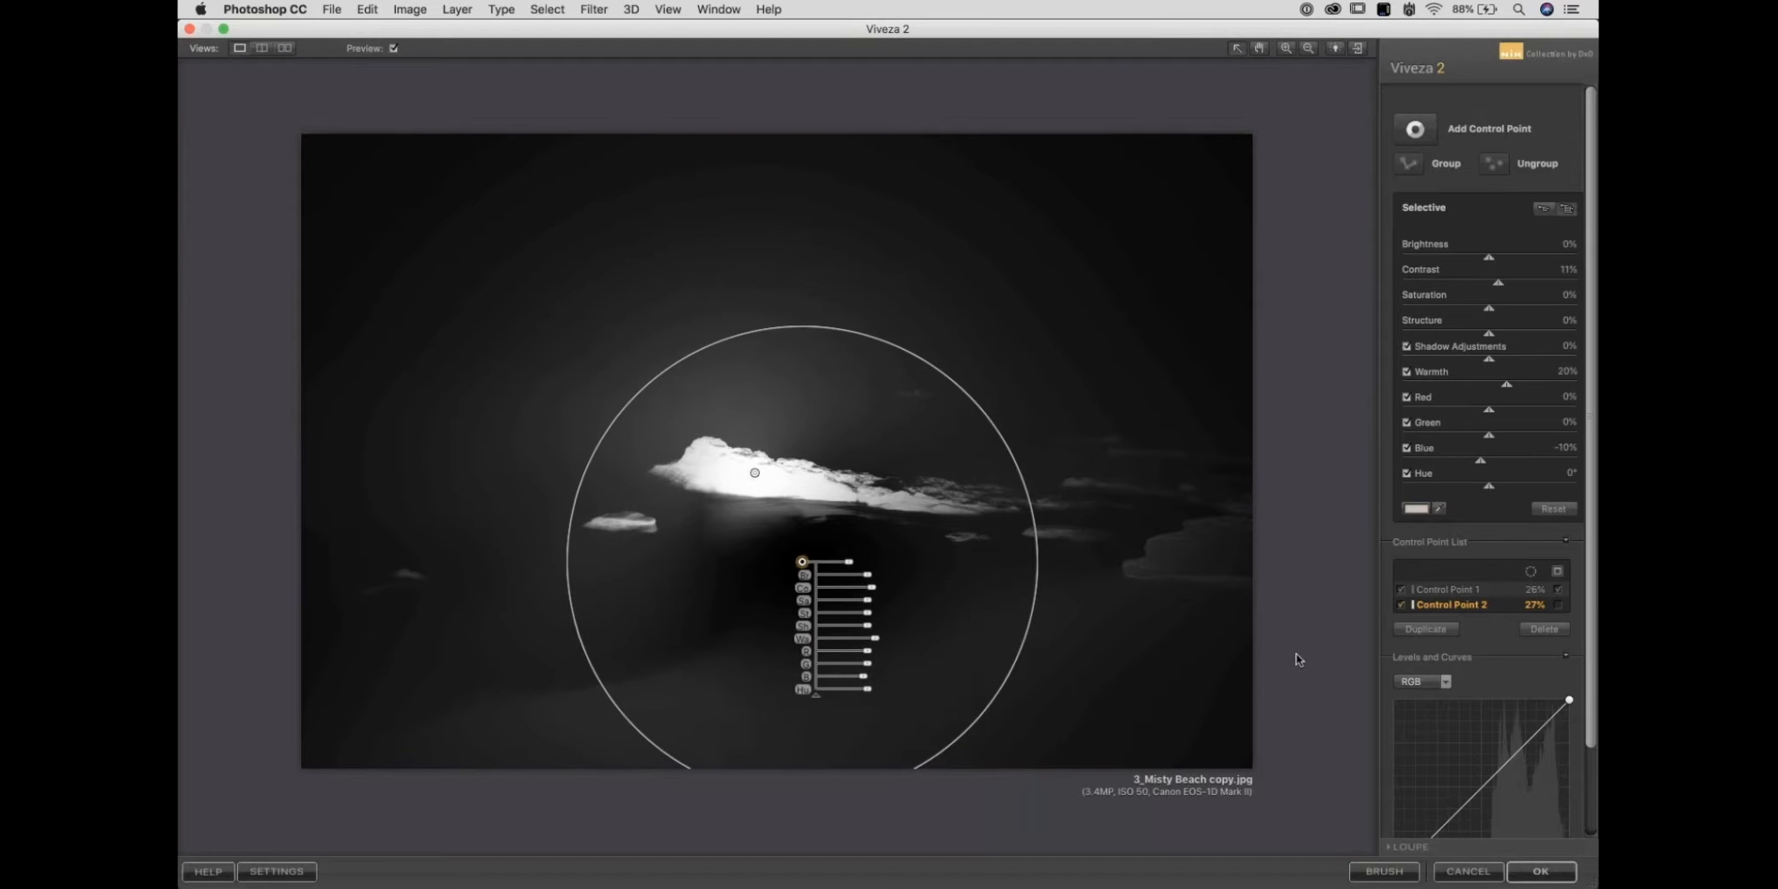
pyautogui.click(1560, 591)
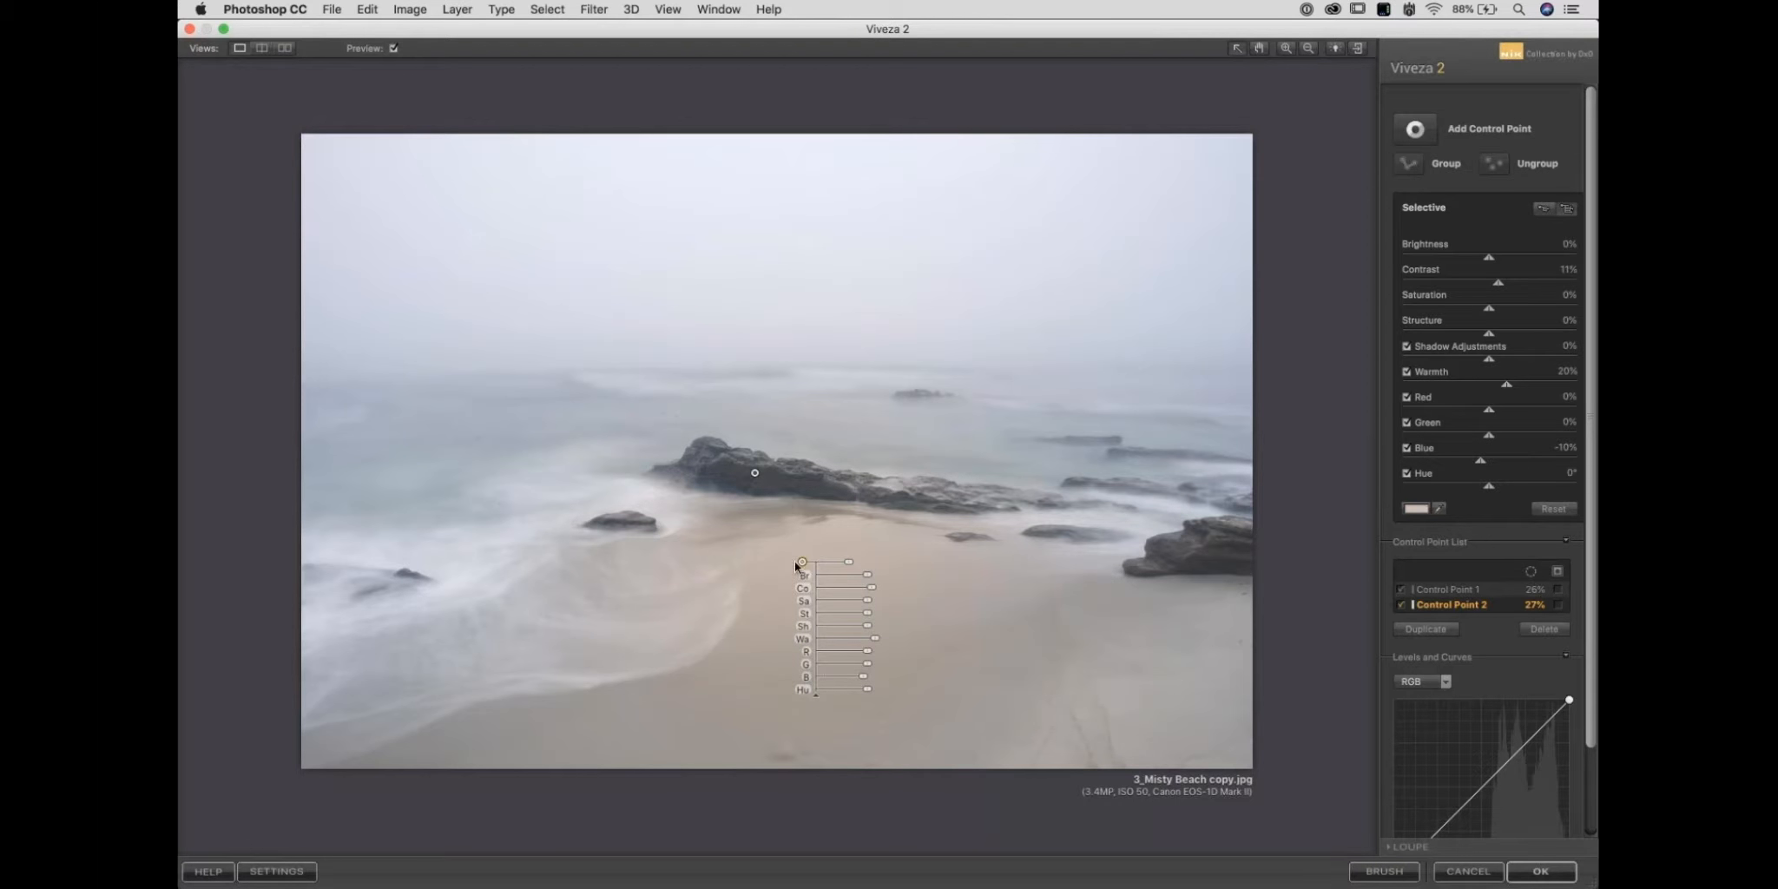
# Duplicate the sand control point to four more spots across the beach and deselect the points.
pyautogui.moveTo(795, 560); pyautogui.dragTo(712, 723)
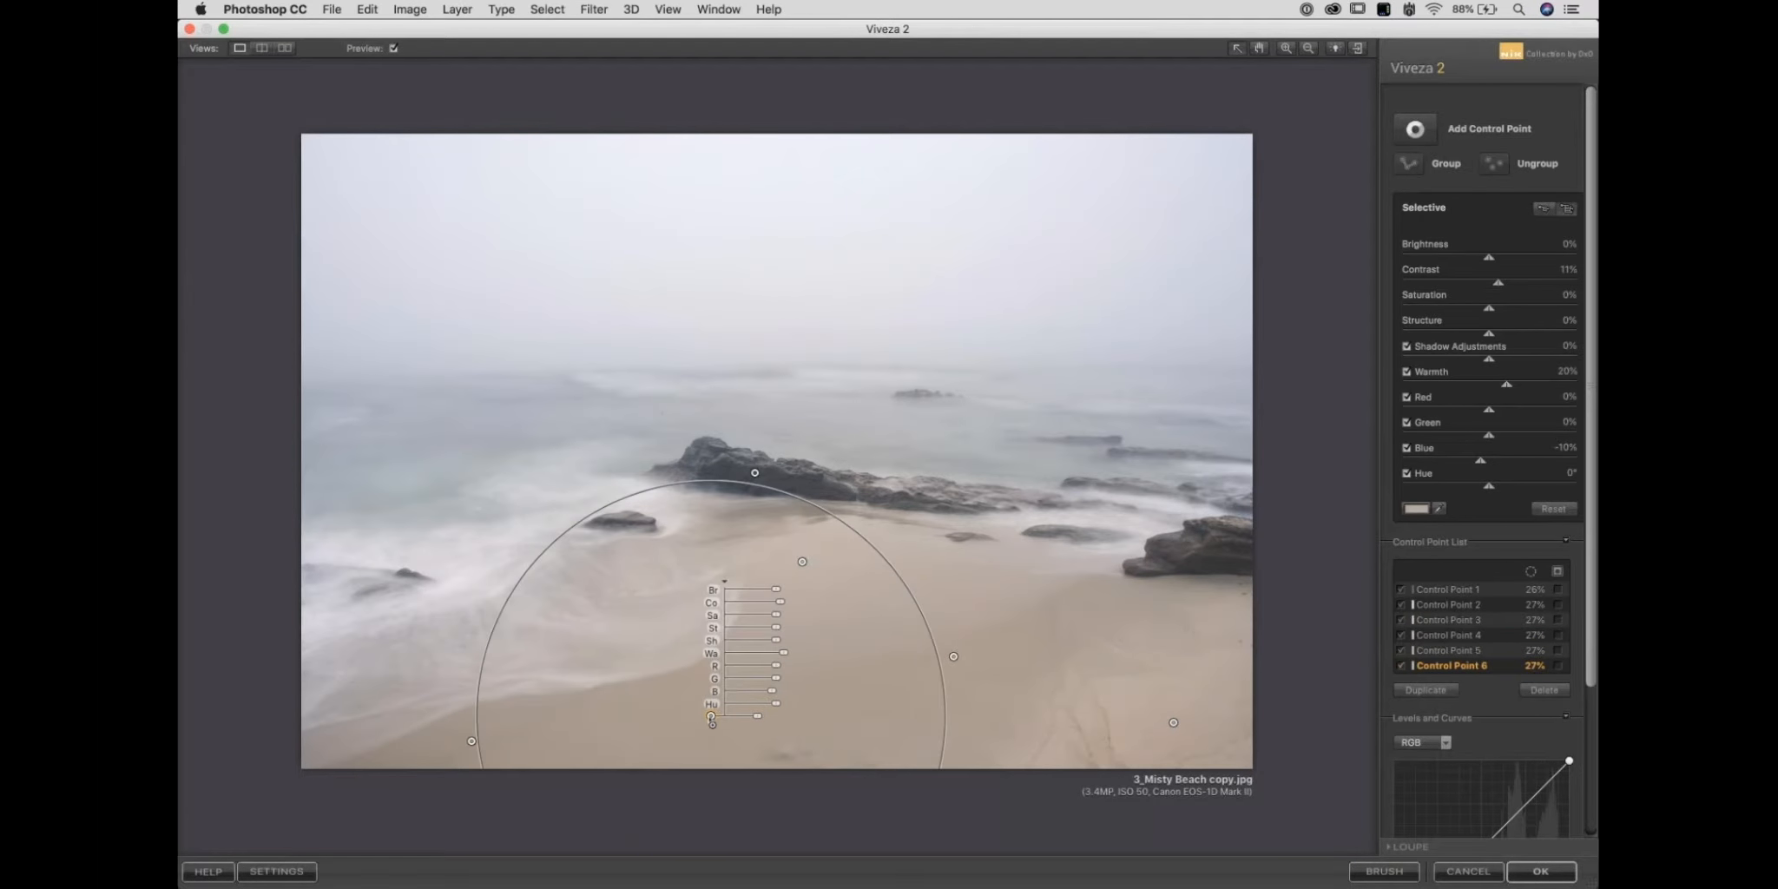
pyautogui.click(801, 551)
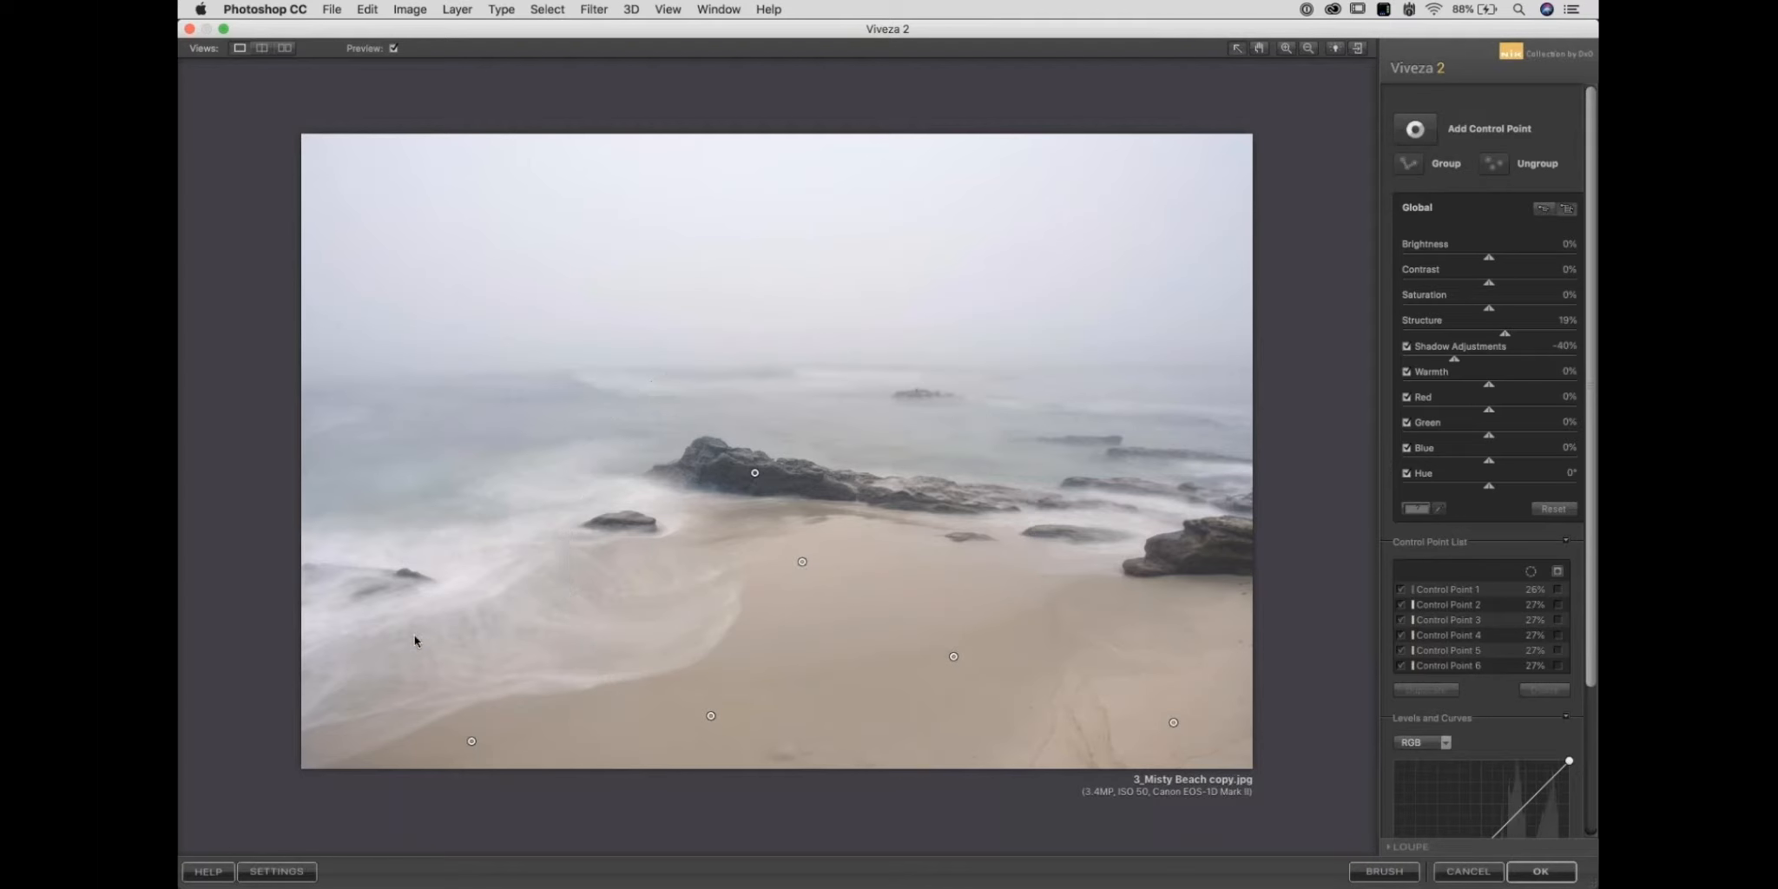
pyautogui.click(802, 561)
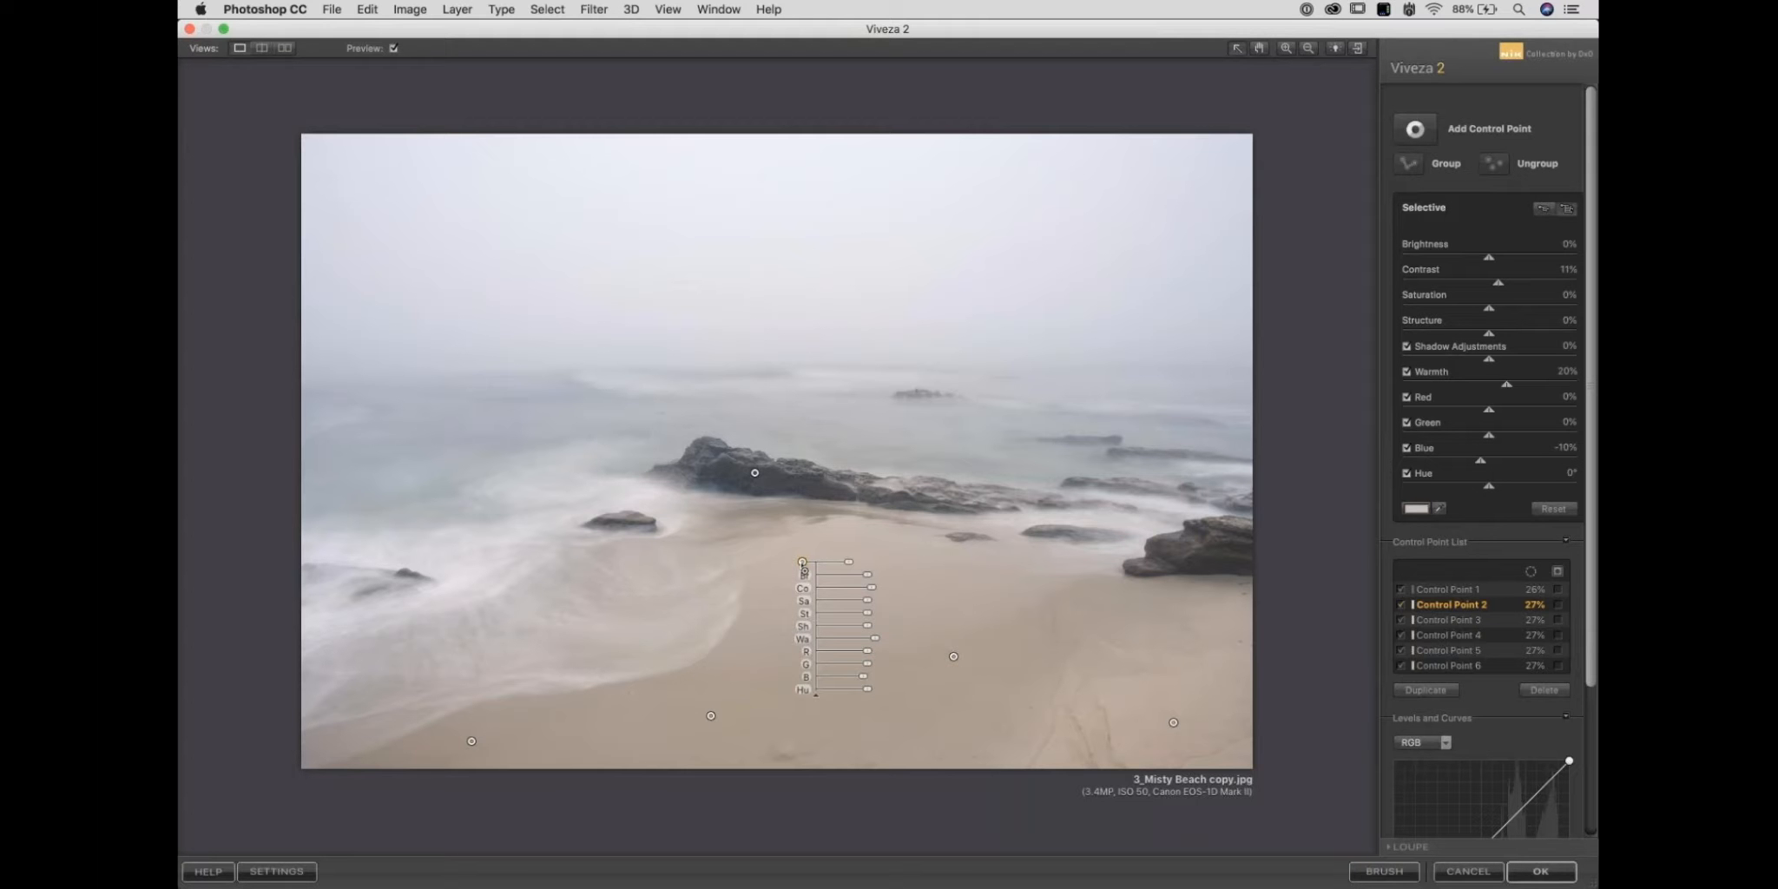
pyautogui.moveTo(805, 569); pyautogui.dragTo(964, 580)
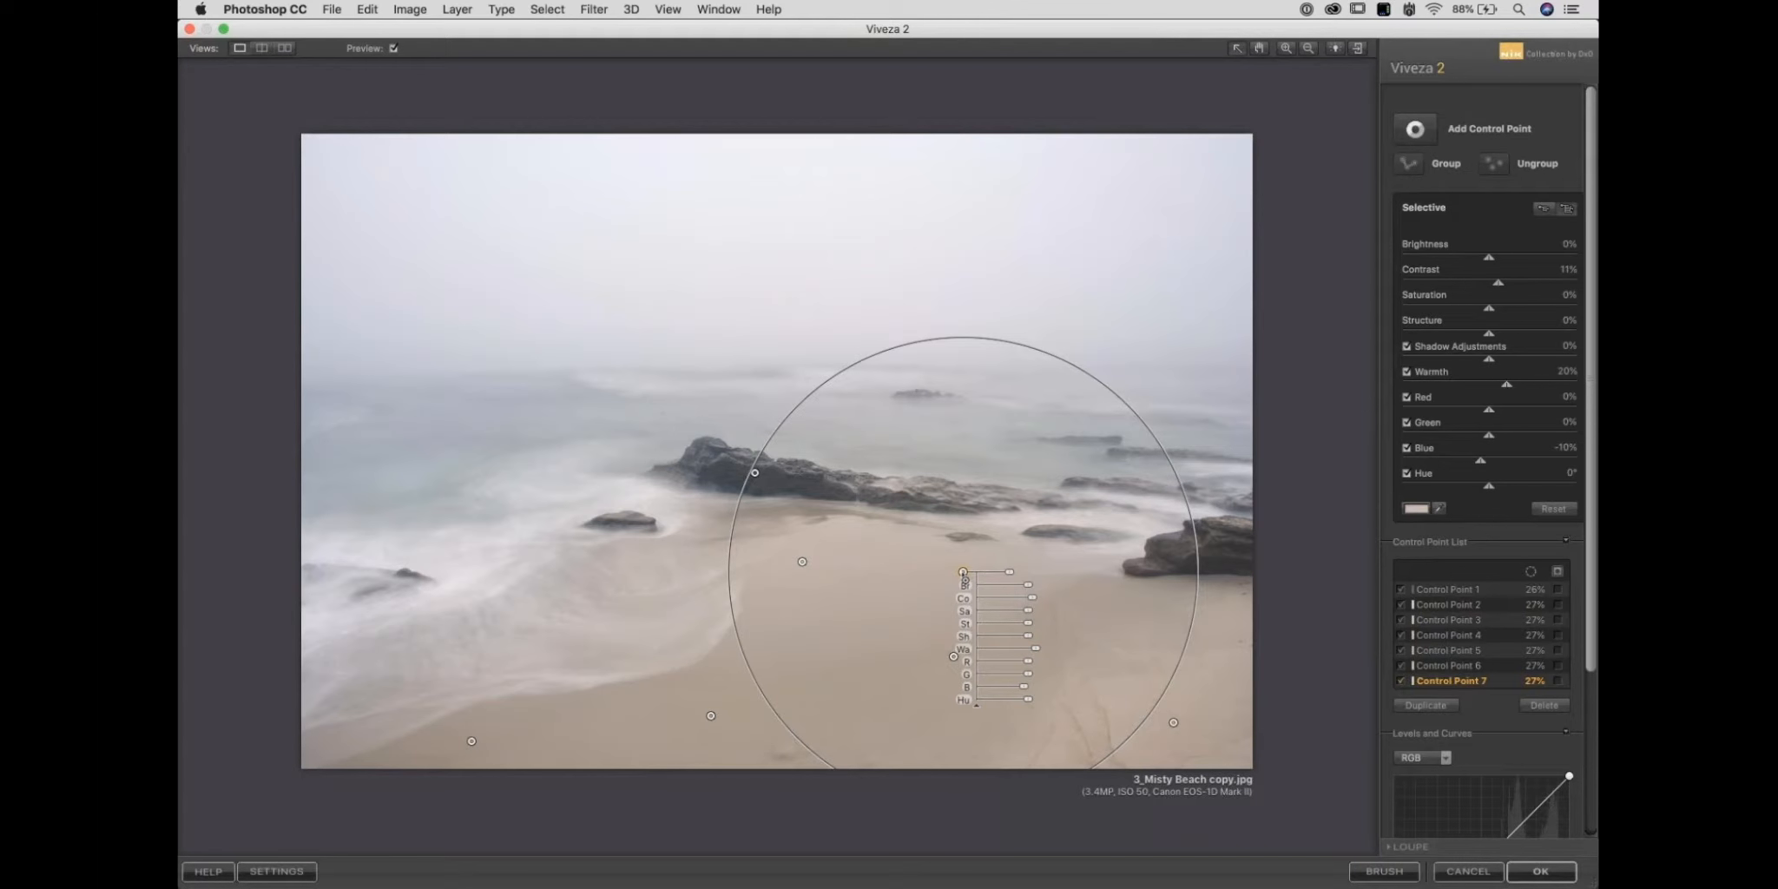
pyautogui.moveTo(964, 579); pyautogui.dragTo(864, 612)
pyautogui.press('Delete')
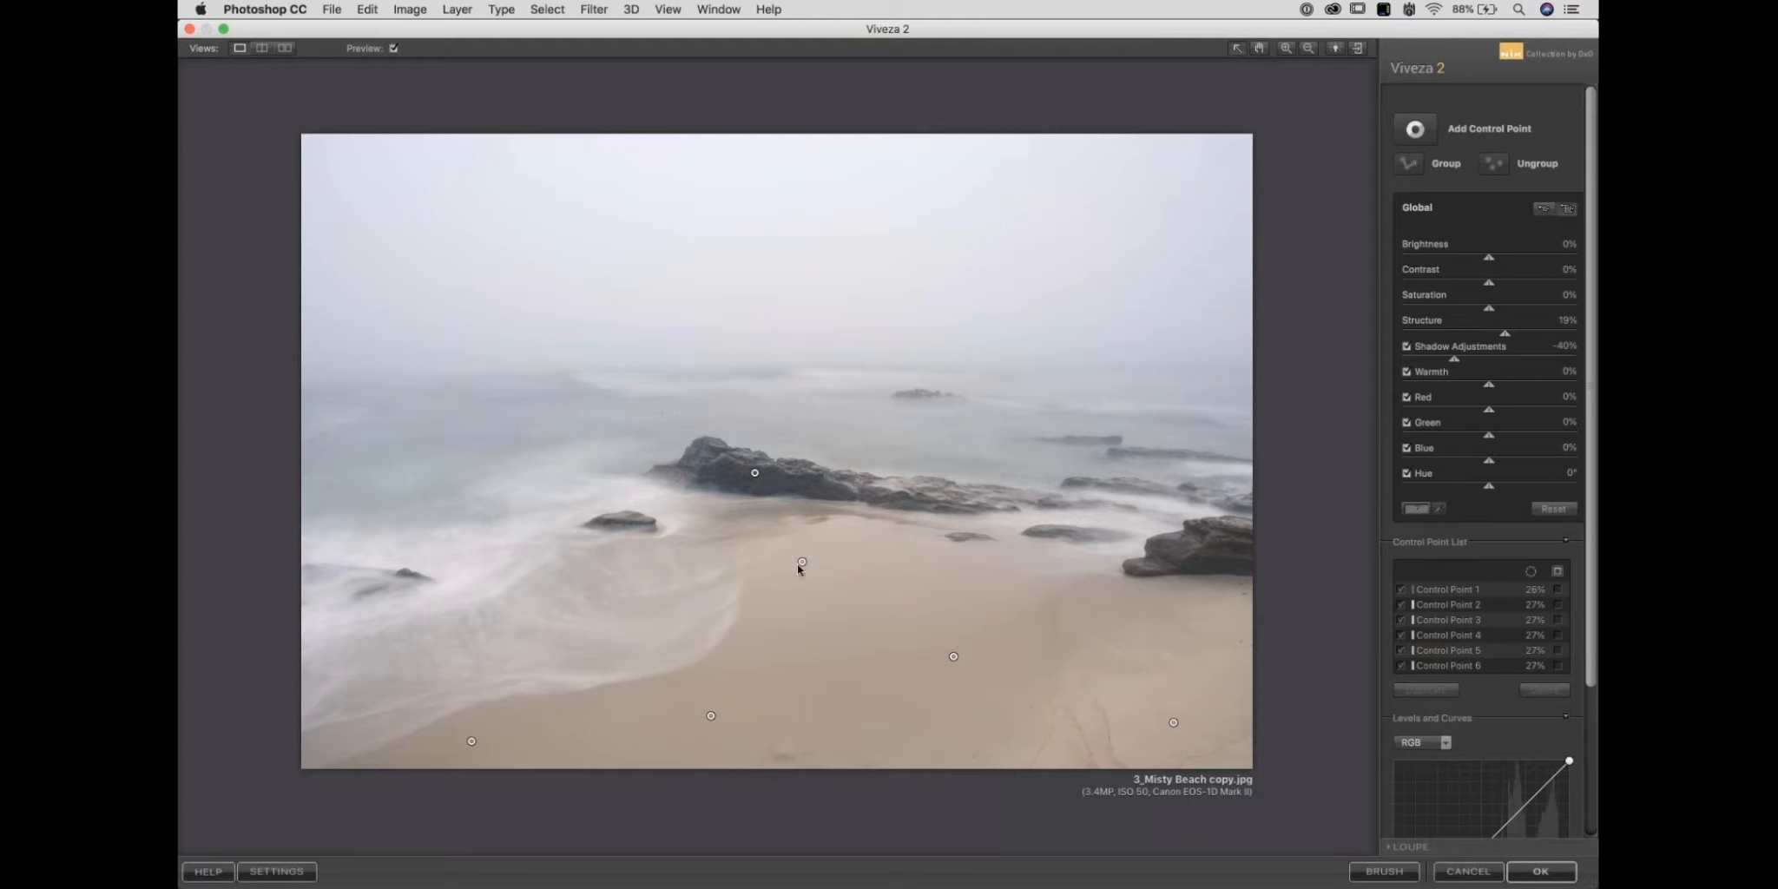
# Add a control point on the water left of the large rock, above the small rock in the surf.
pyautogui.moveTo(804, 564)
pyautogui.click(1416, 129)
pyautogui.click(1415, 128)
pyautogui.click(1424, 127)
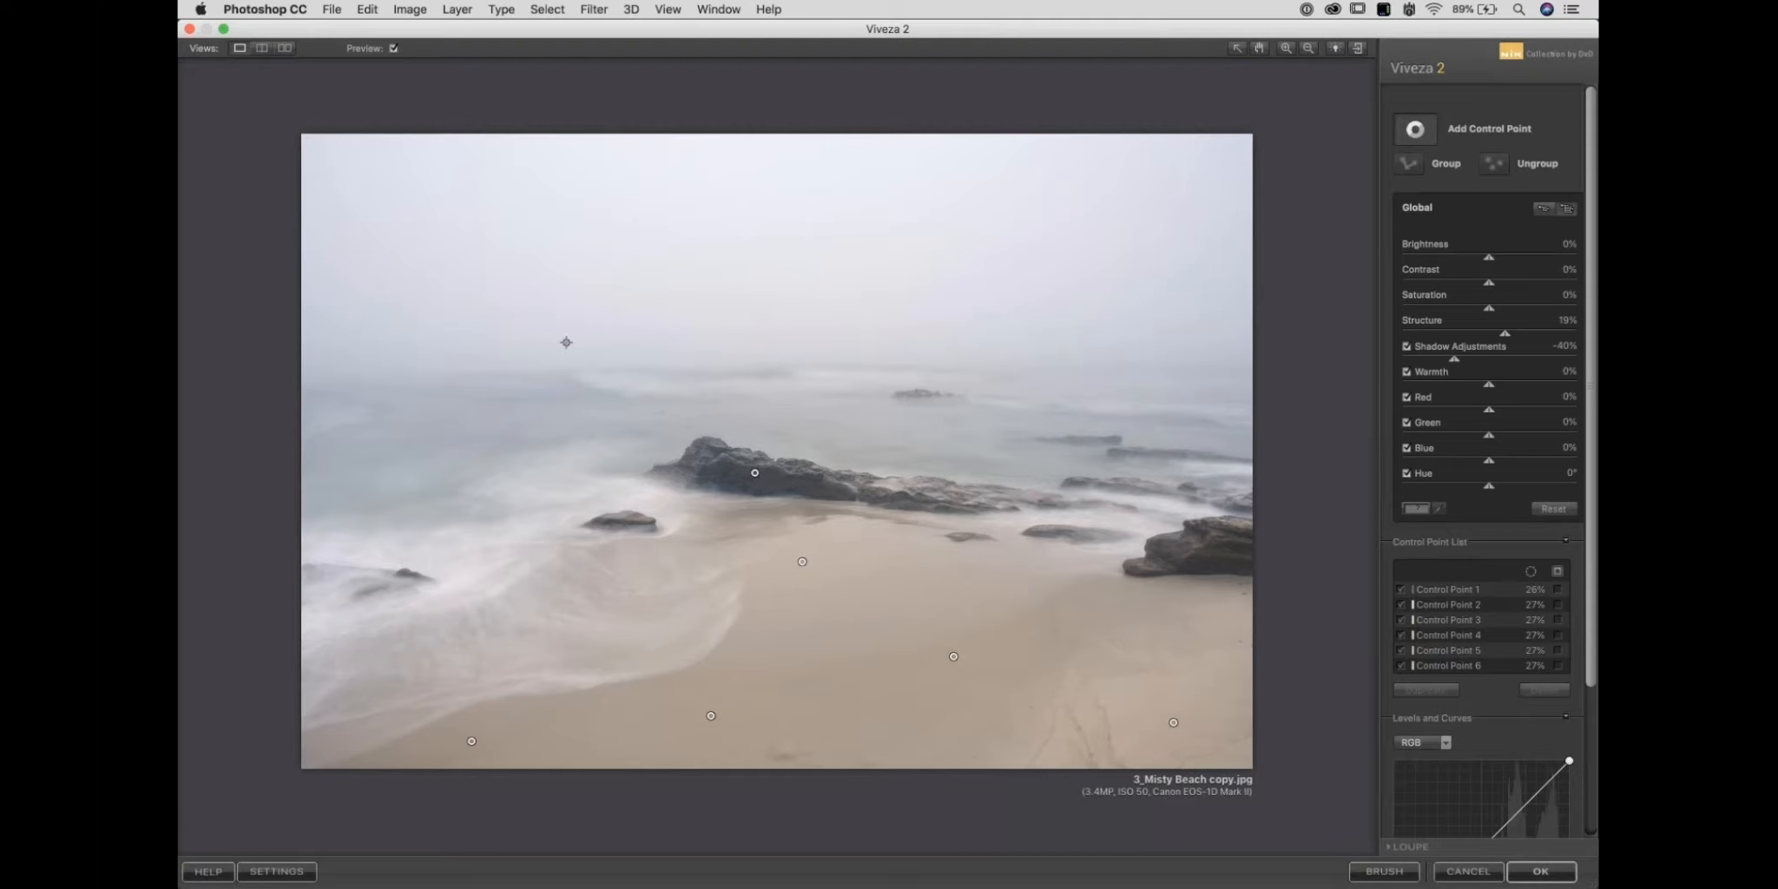
pyautogui.click(394, 469)
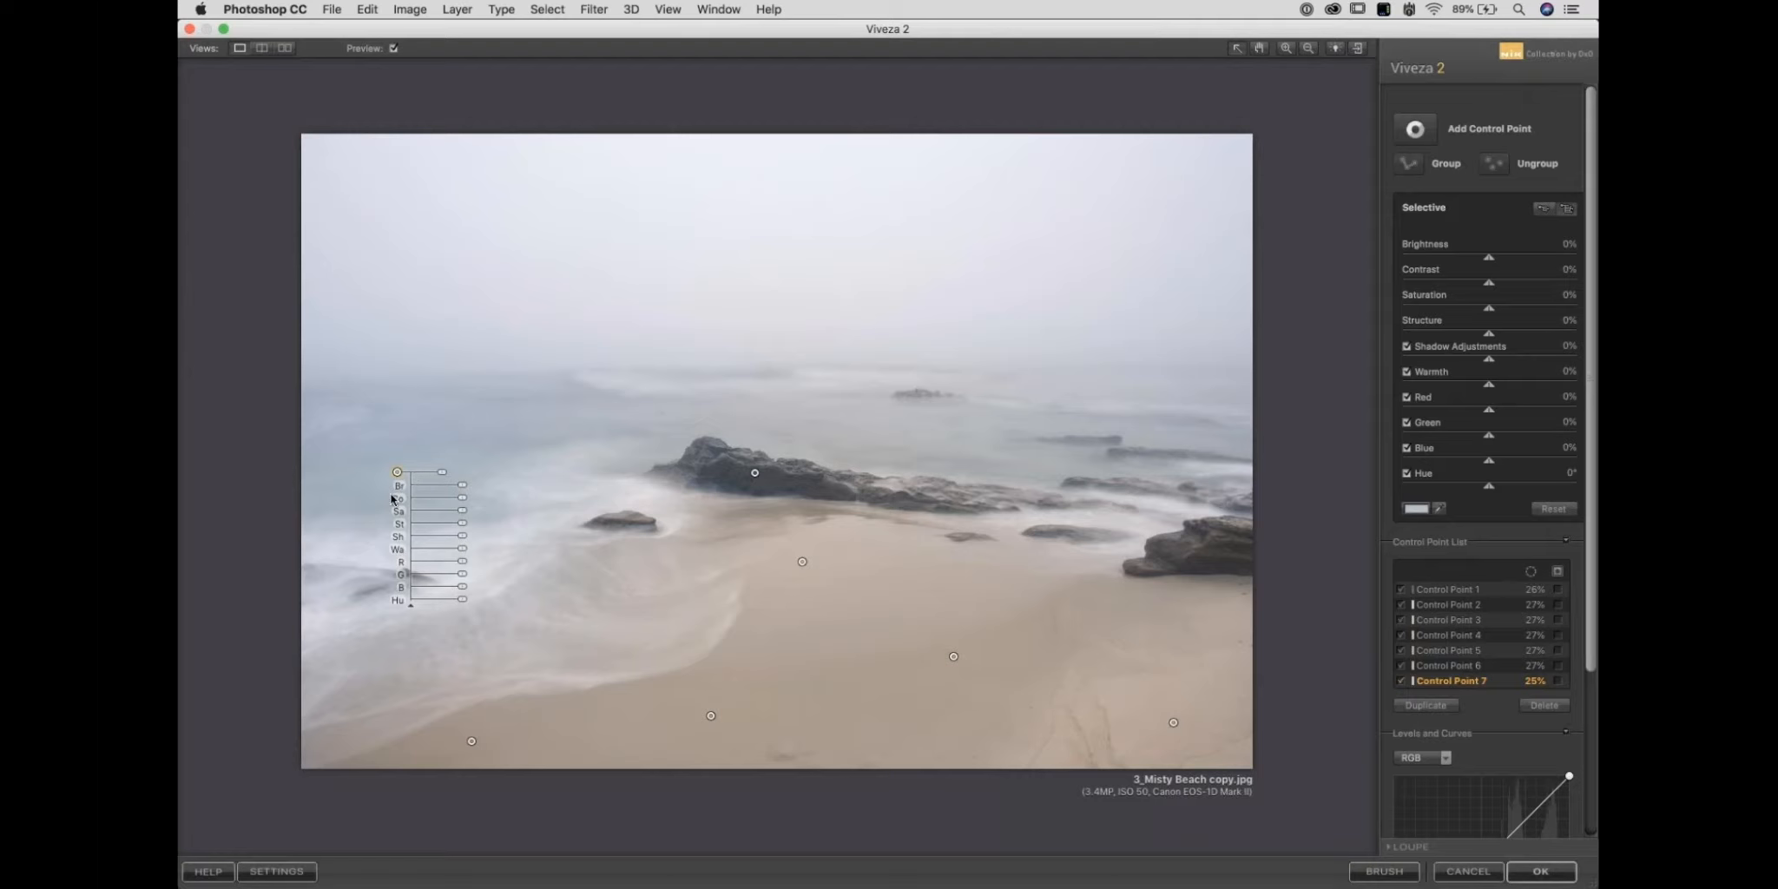
# Set the water control point's saturation to 18%, structure to 49%, shadow adjustments to -24% and blue to 7%.
pyautogui.moveTo(464, 519); pyautogui.dragTo(522, 530)
pyautogui.click(466, 524)
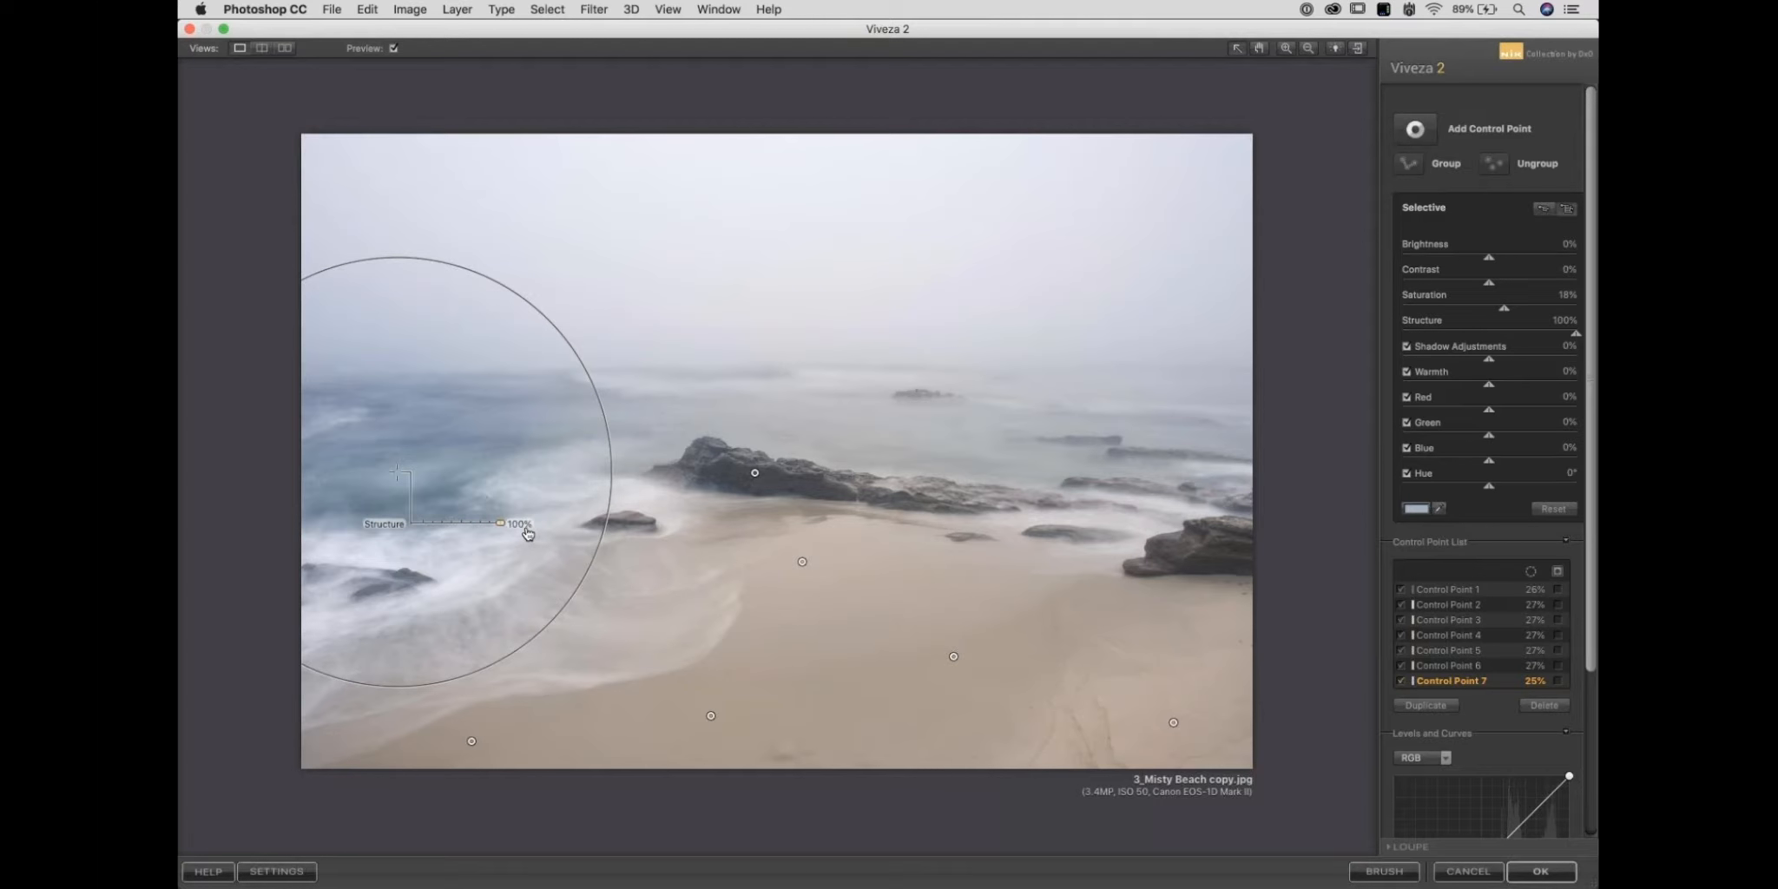
pyautogui.moveTo(525, 530); pyautogui.dragTo(525, 529)
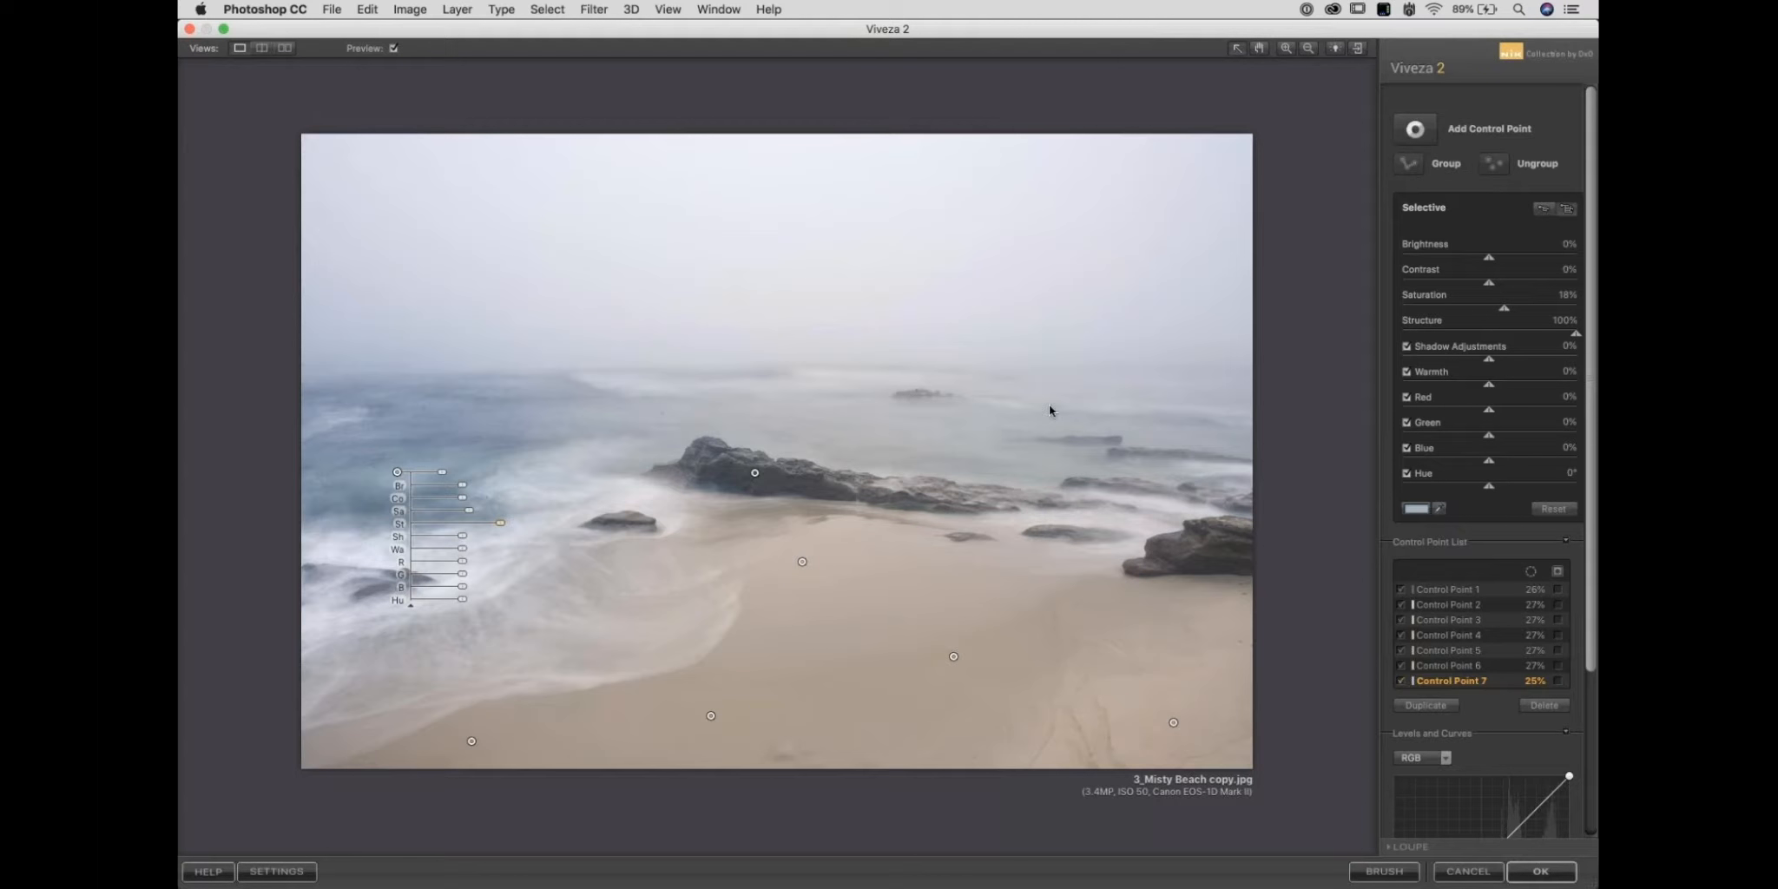
pyautogui.moveTo(500, 523); pyautogui.dragTo(456, 546)
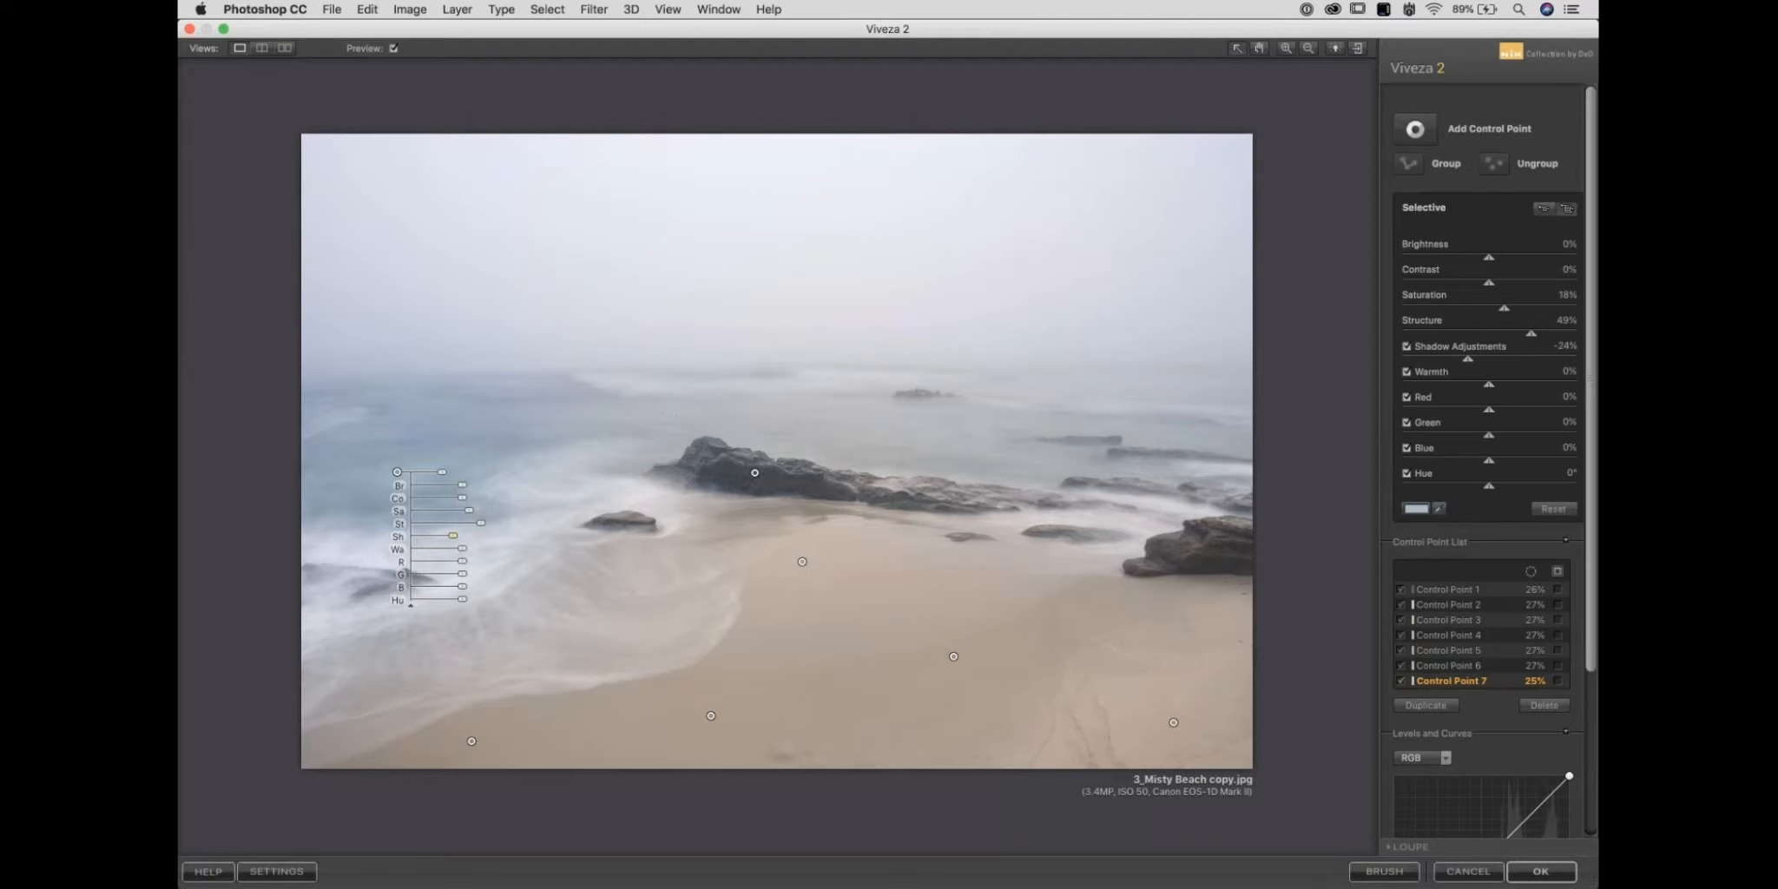
pyautogui.moveTo(465, 595); pyautogui.dragTo(470, 594)
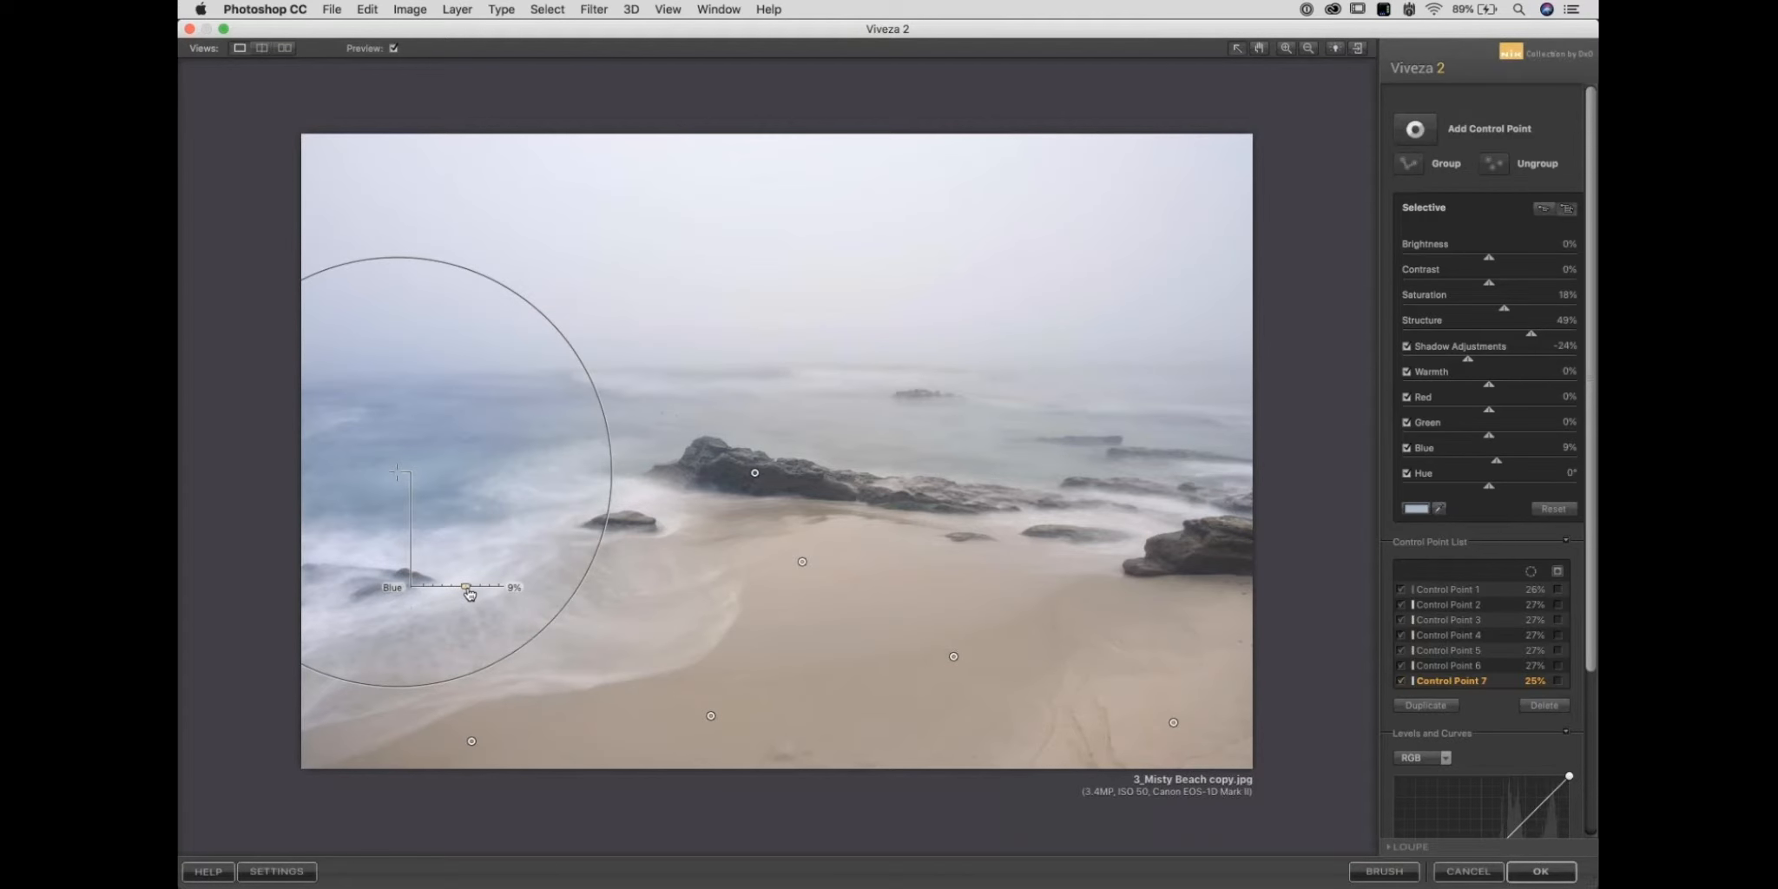
pyautogui.moveTo(469, 593); pyautogui.dragTo(467, 593)
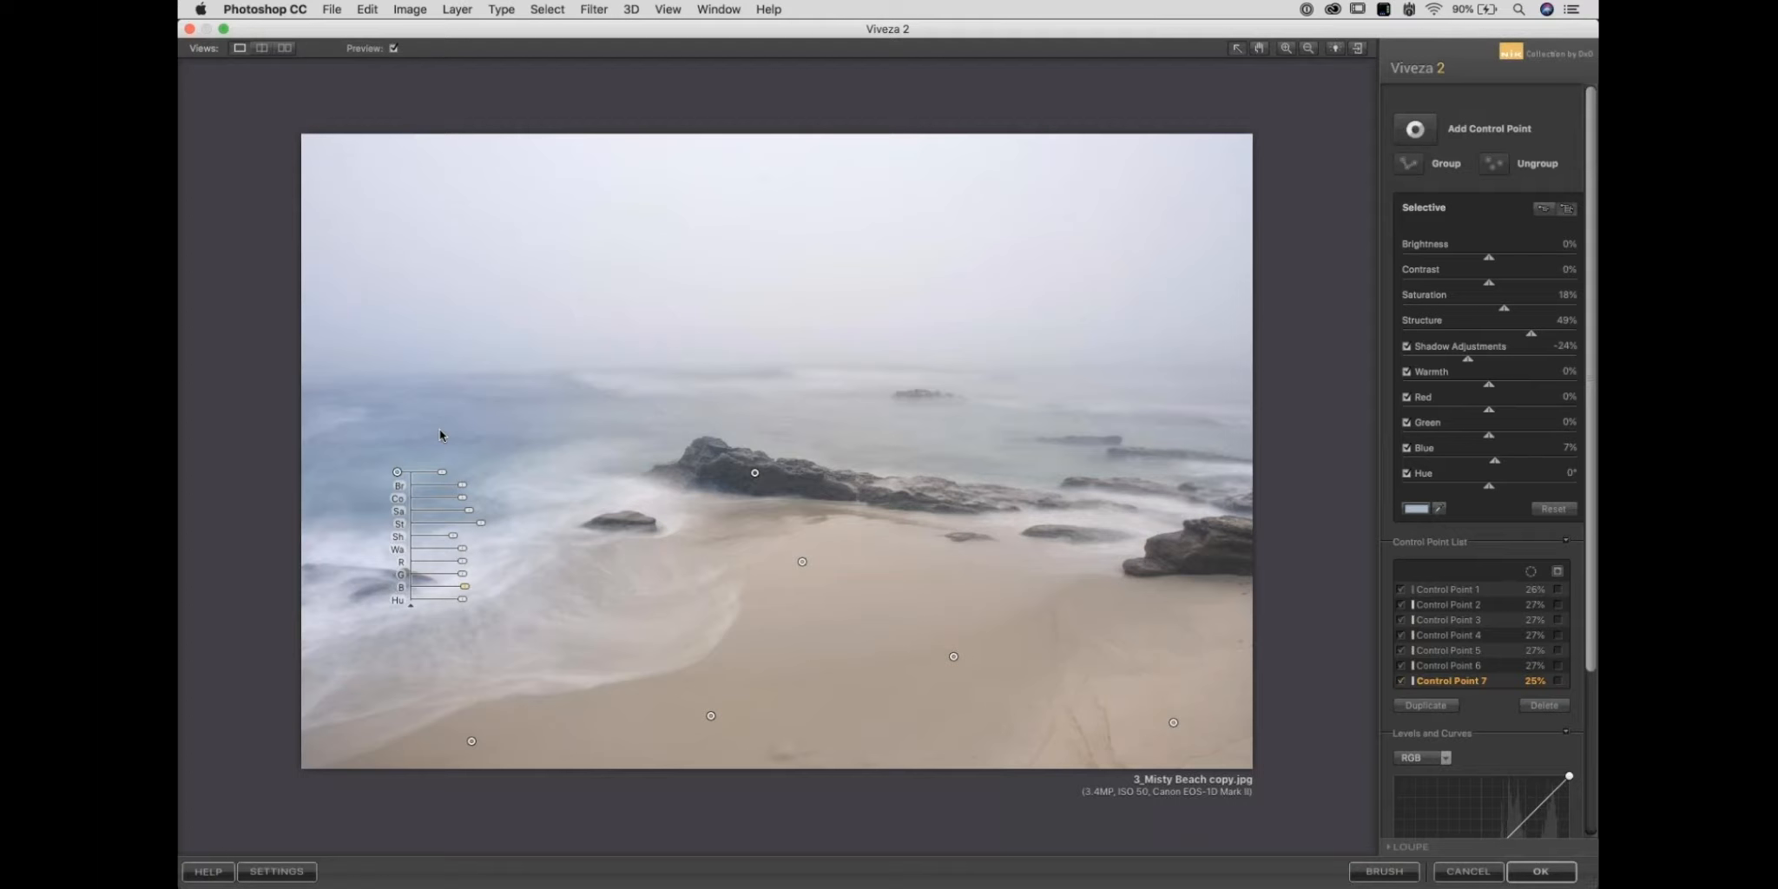
# Duplicate the water control point to the water near the small rocks at right and behind the large rock, enlarging the latter's radius to 44%.
pyautogui.moveTo(423, 474)
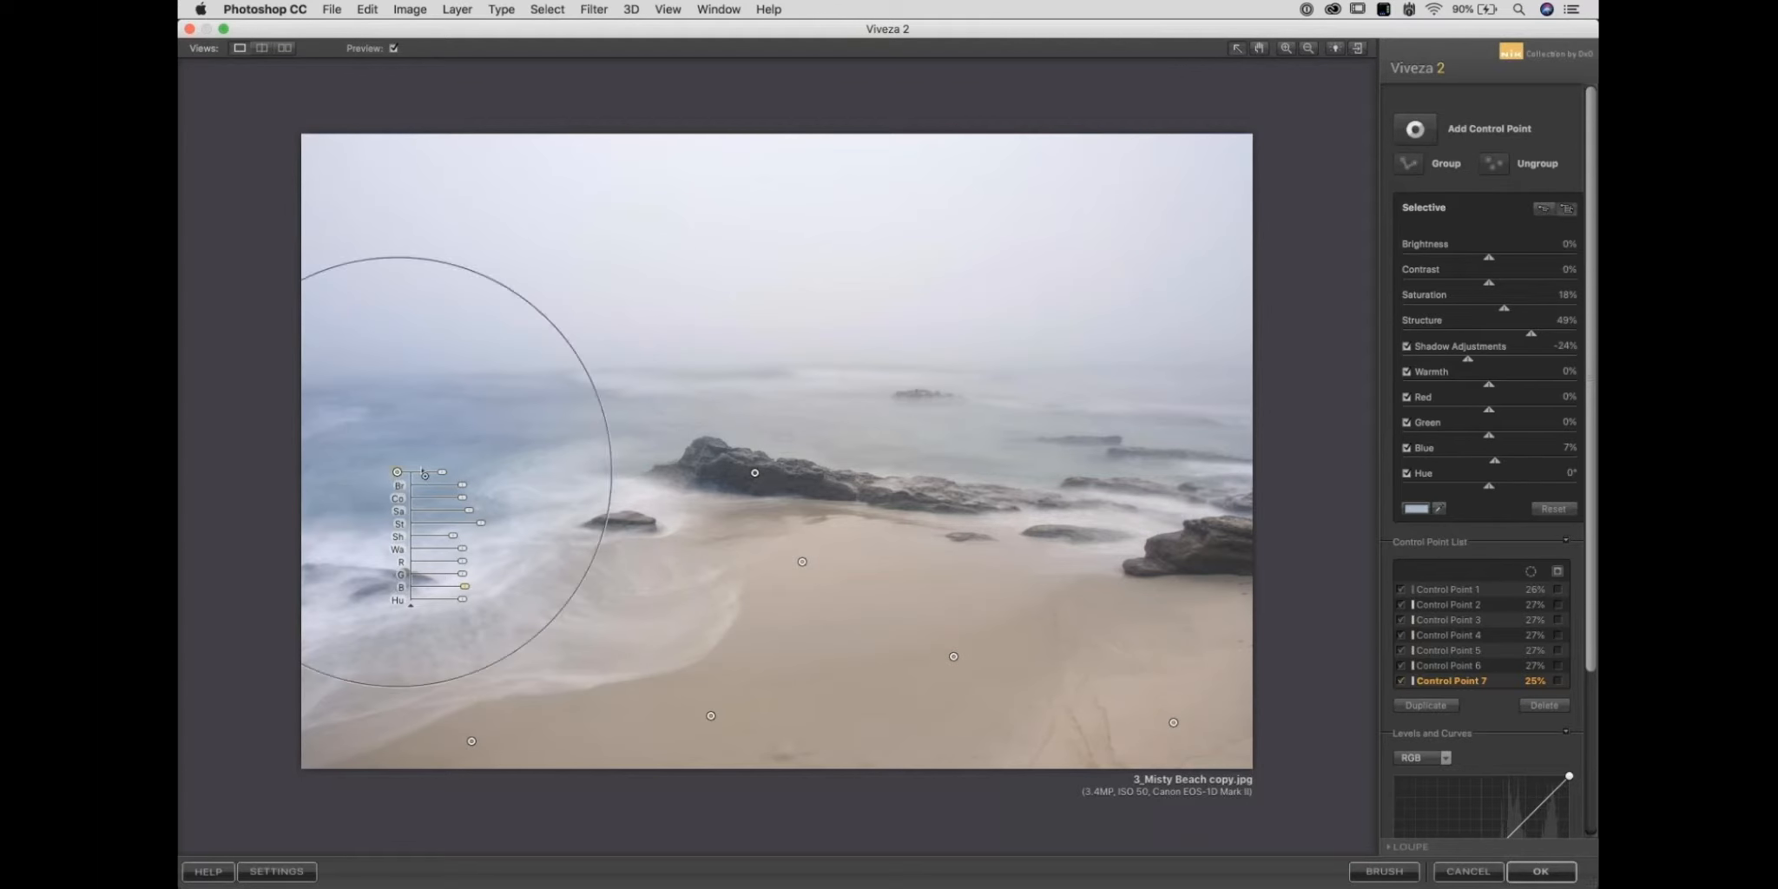
pyautogui.keyDown('alt'); pyautogui.moveTo(397, 471); pyautogui.dragTo(1148, 443); pyautogui.keyUp('alt')
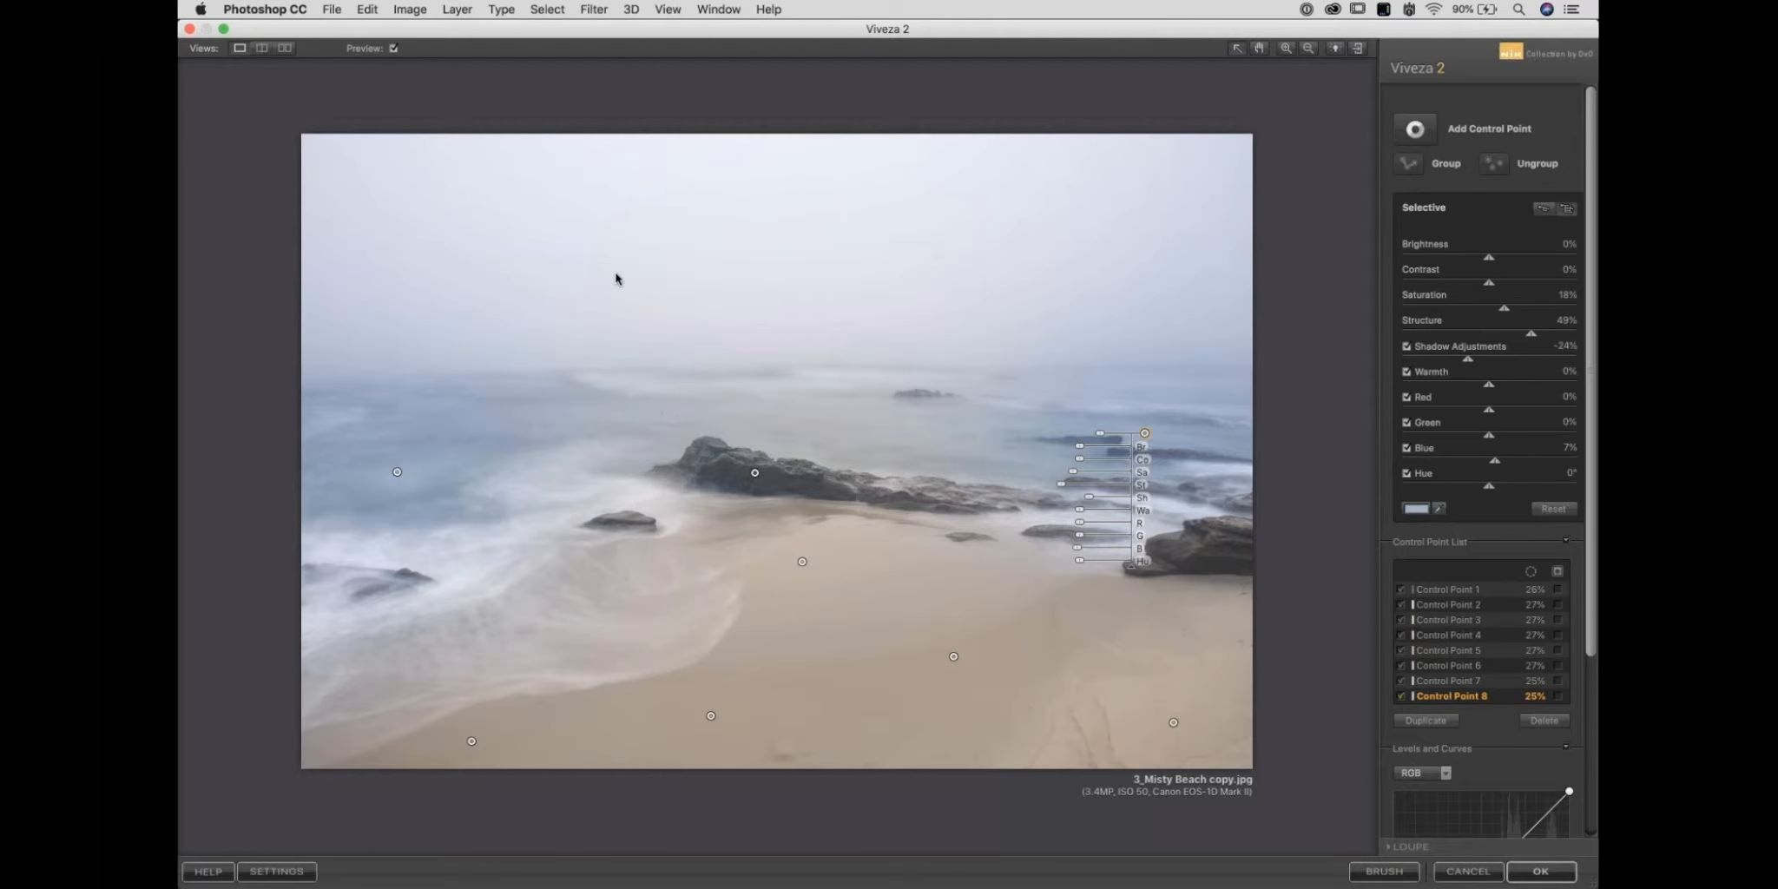
pyautogui.press('super+shift+a')
pyautogui.click(833, 419)
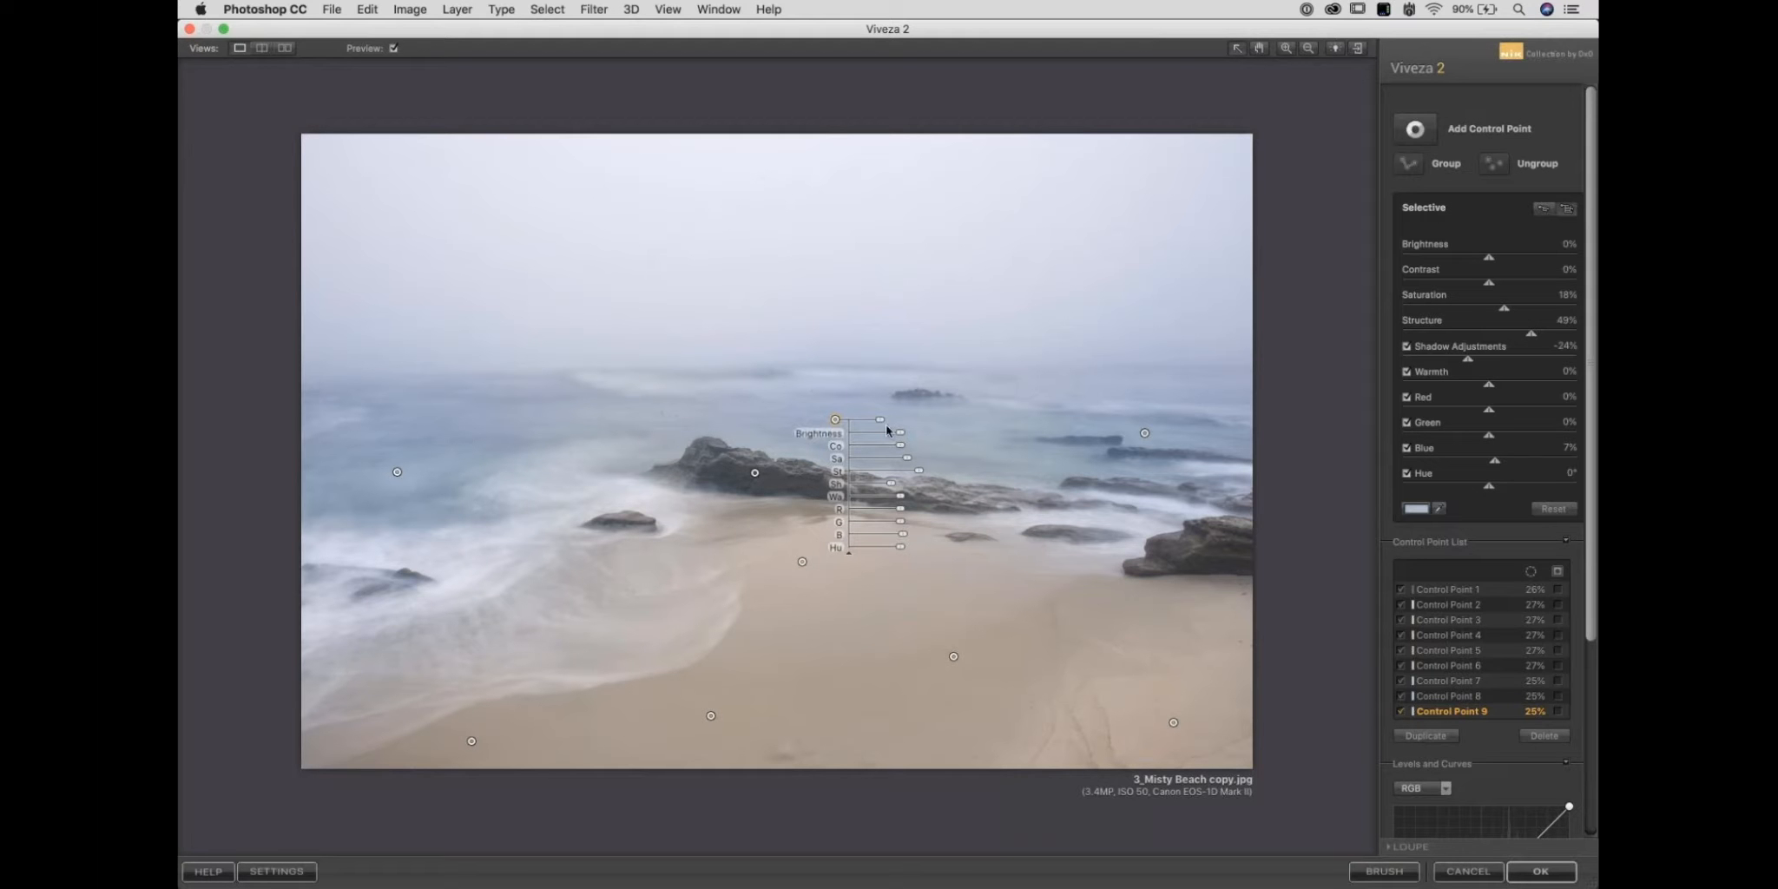
pyautogui.moveTo(880, 420); pyautogui.dragTo(891, 426)
pyautogui.click(799, 374)
# Compare the beach photo with and without the edits and inspect the settings of the lower-left sand control point.
pyautogui.click(393, 48)
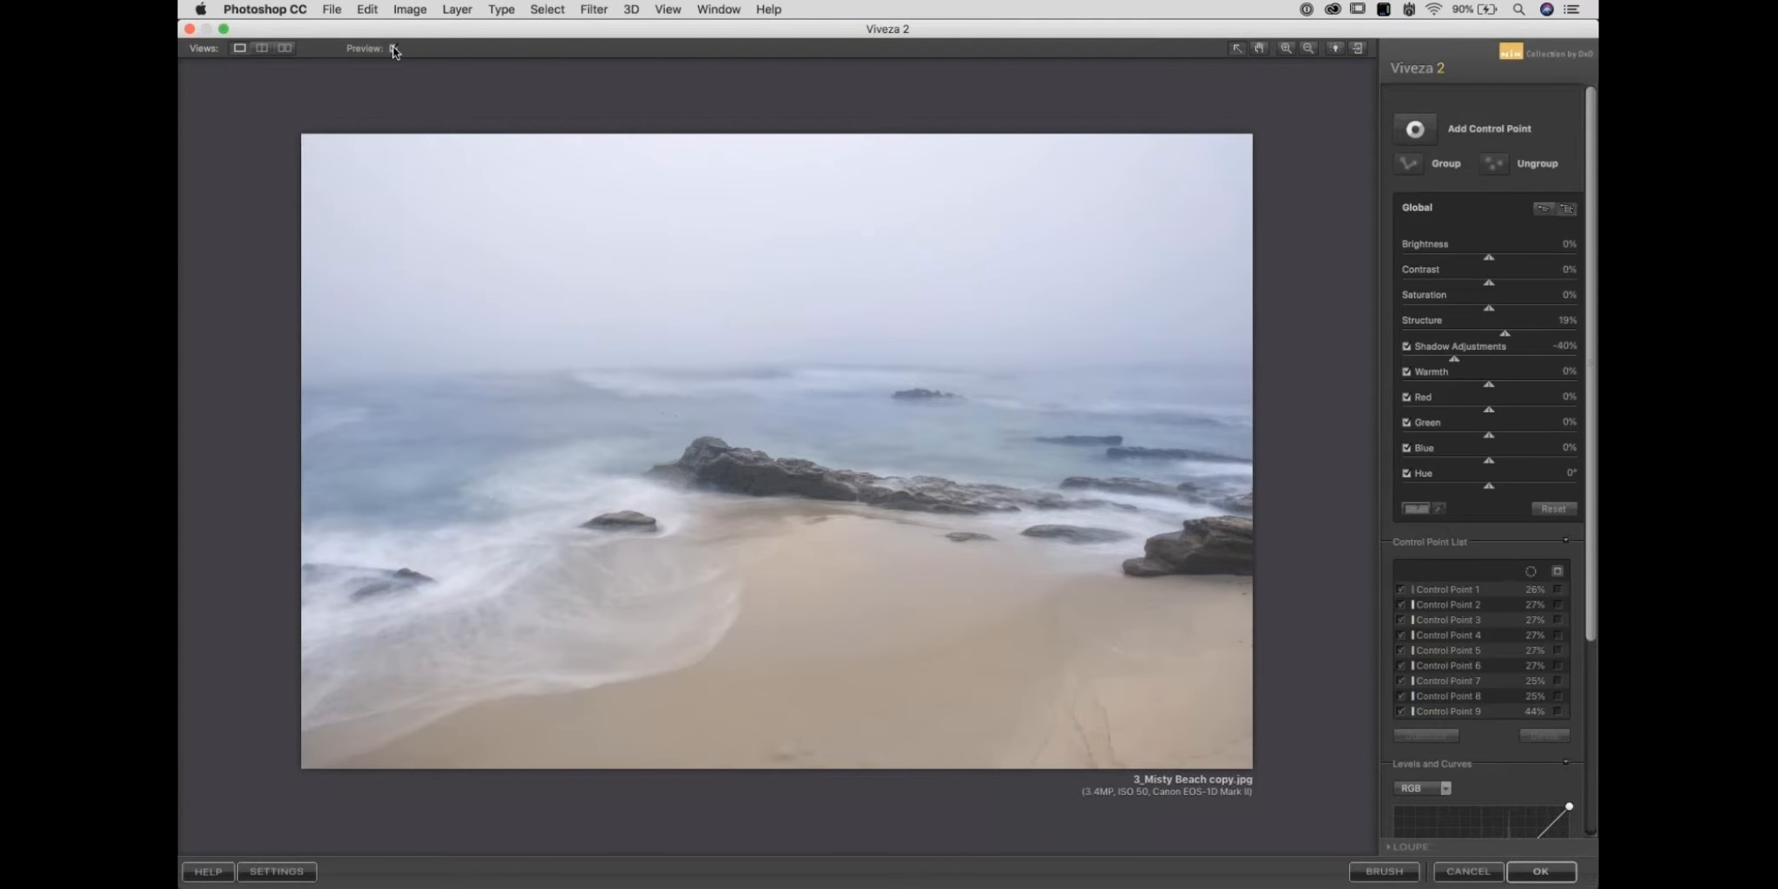
pyautogui.click(393, 49)
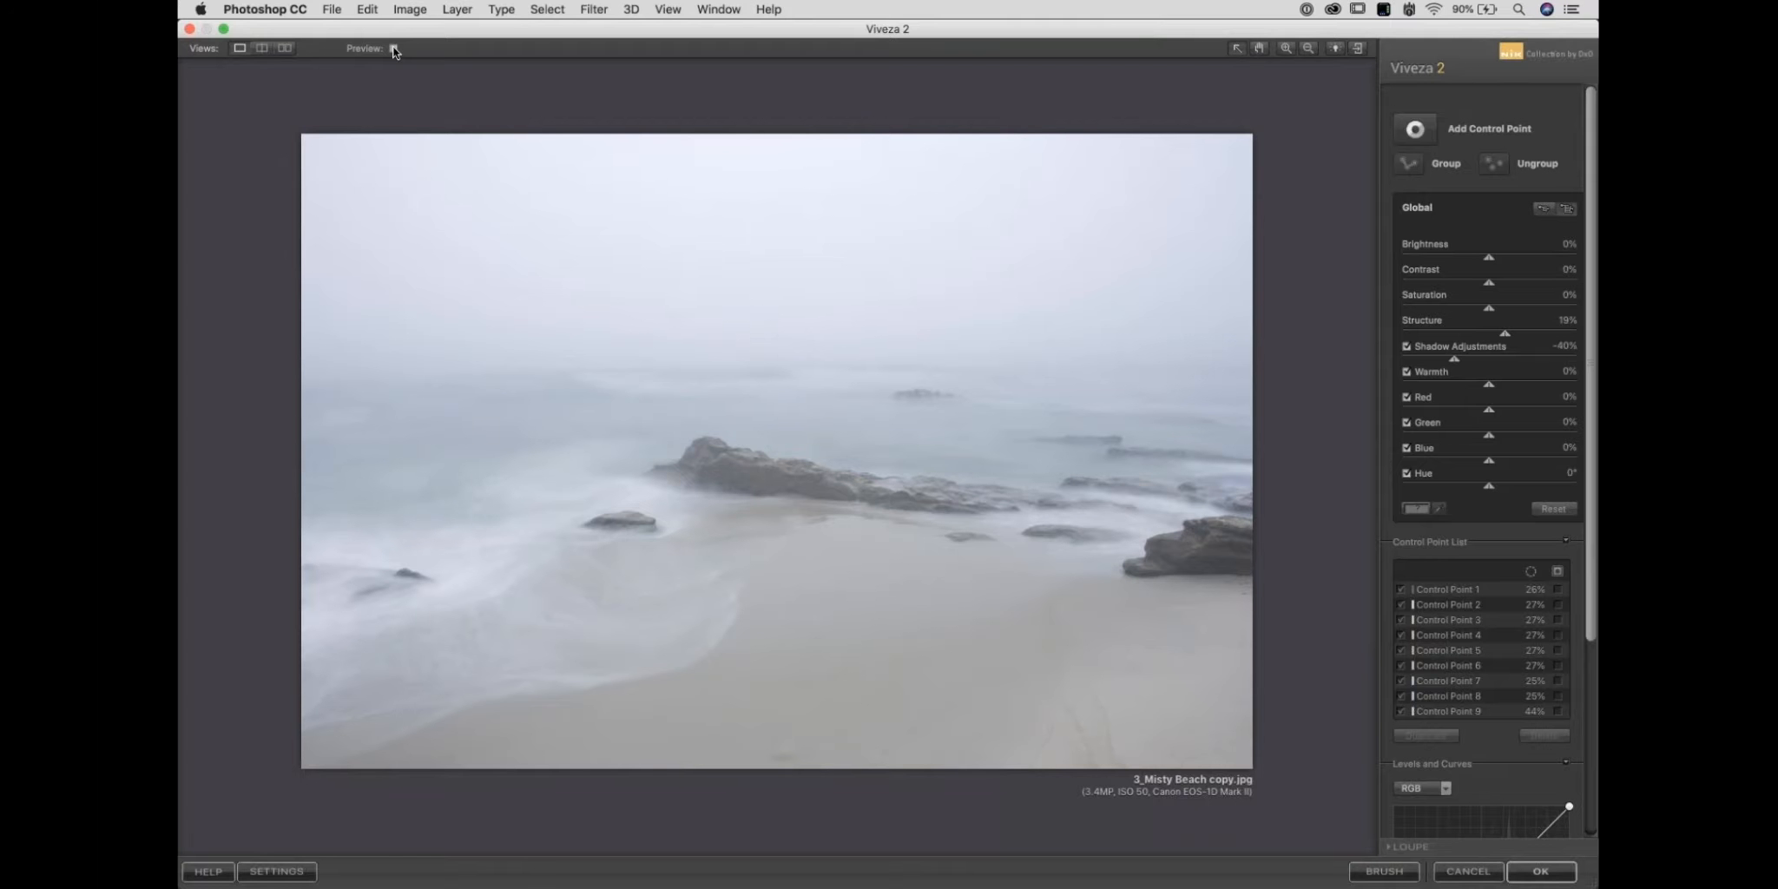
pyautogui.click(393, 48)
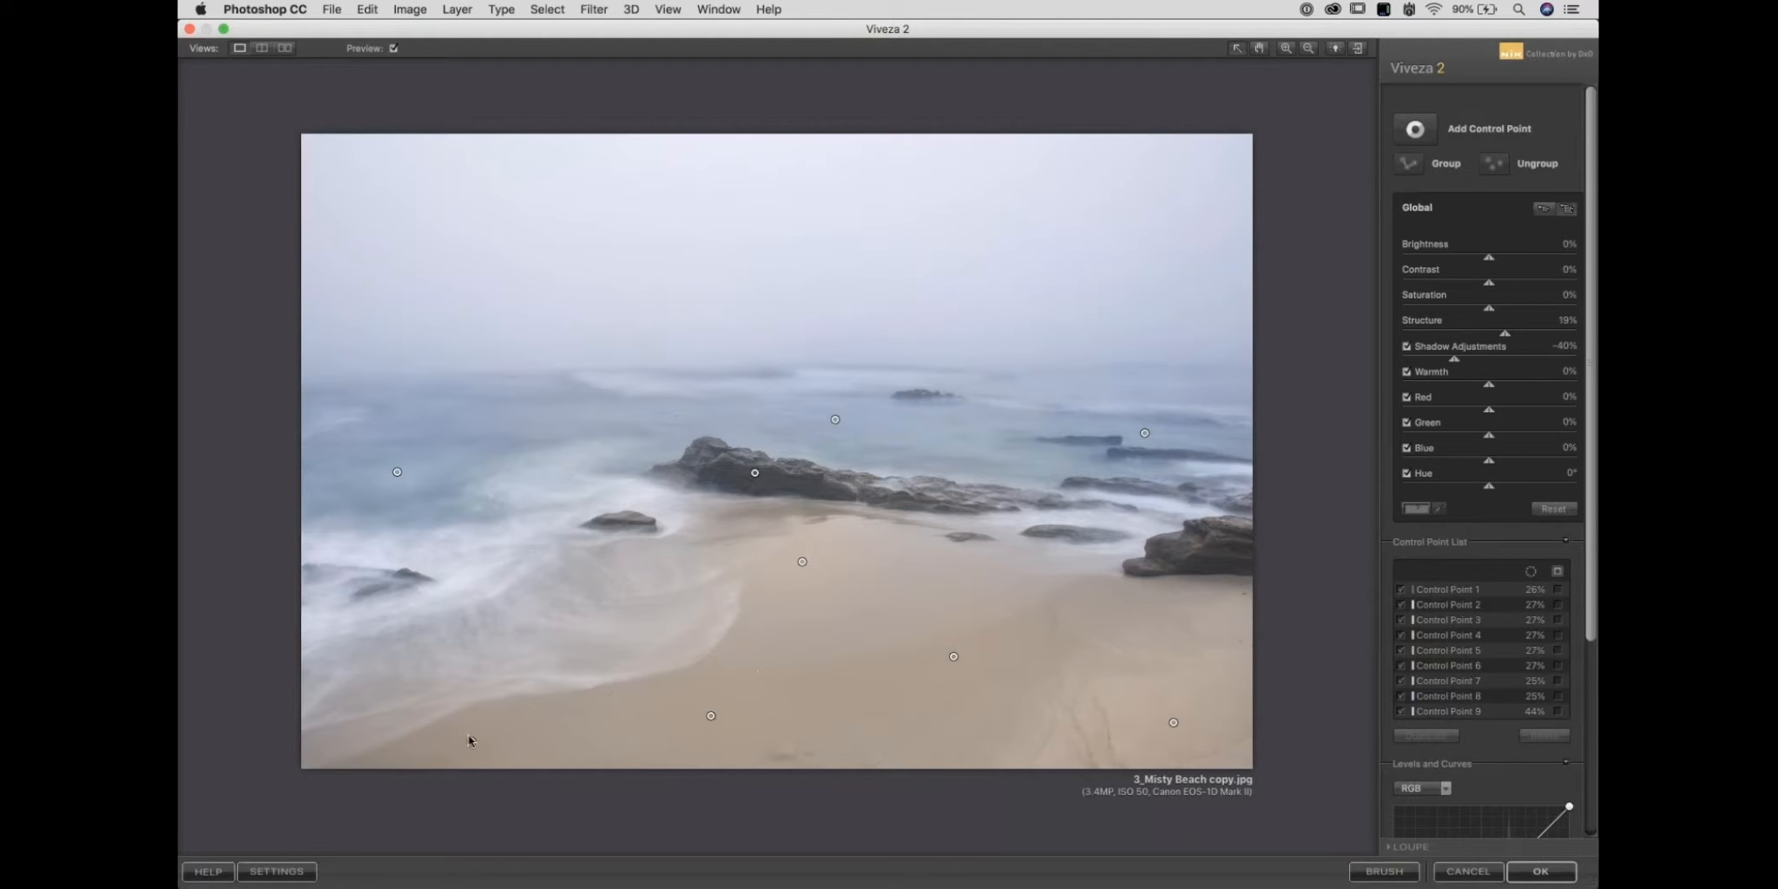
pyautogui.click(470, 741)
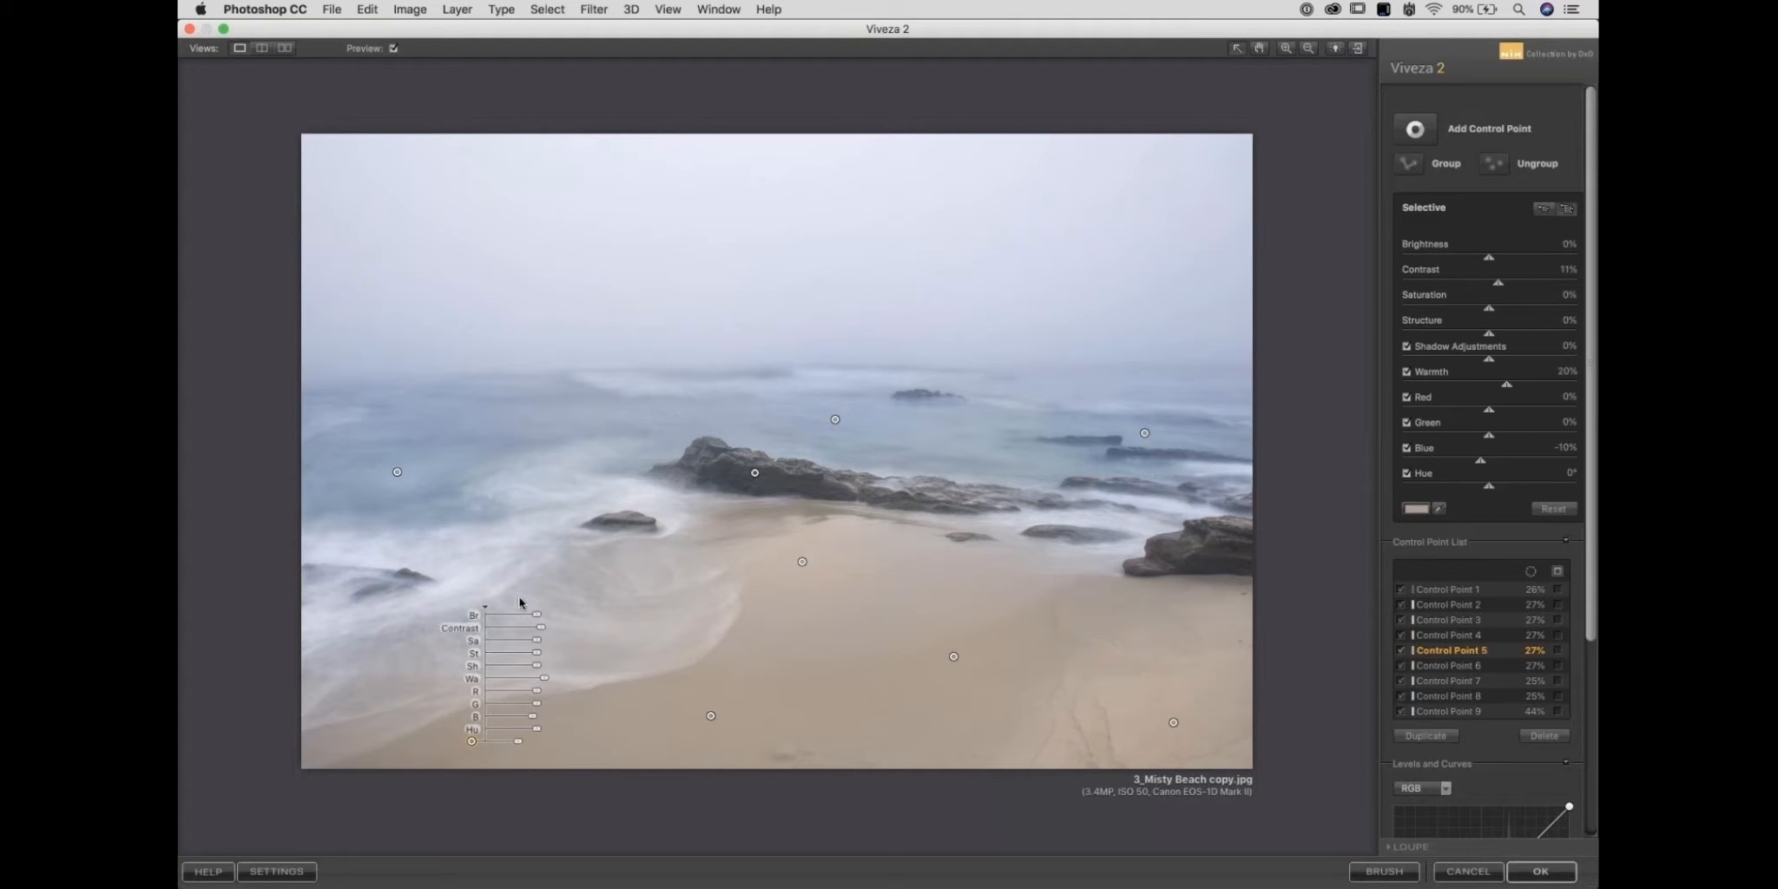
pyautogui.click(740, 647)
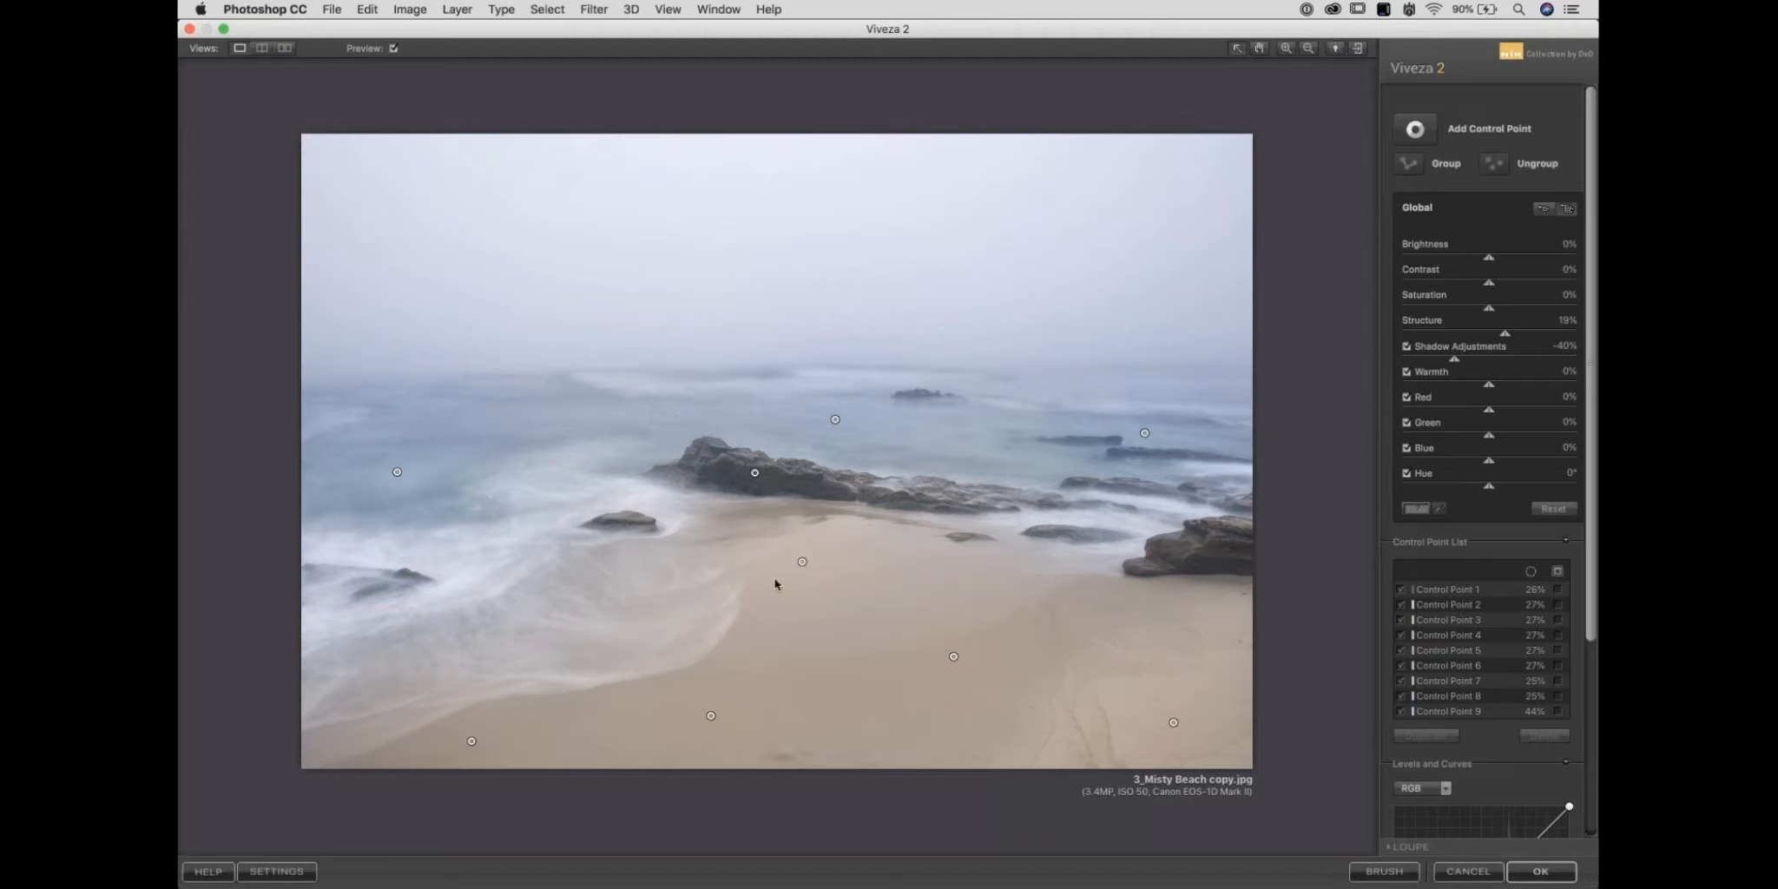
# Select all five sand control points and group them.
pyautogui.click(471, 742)
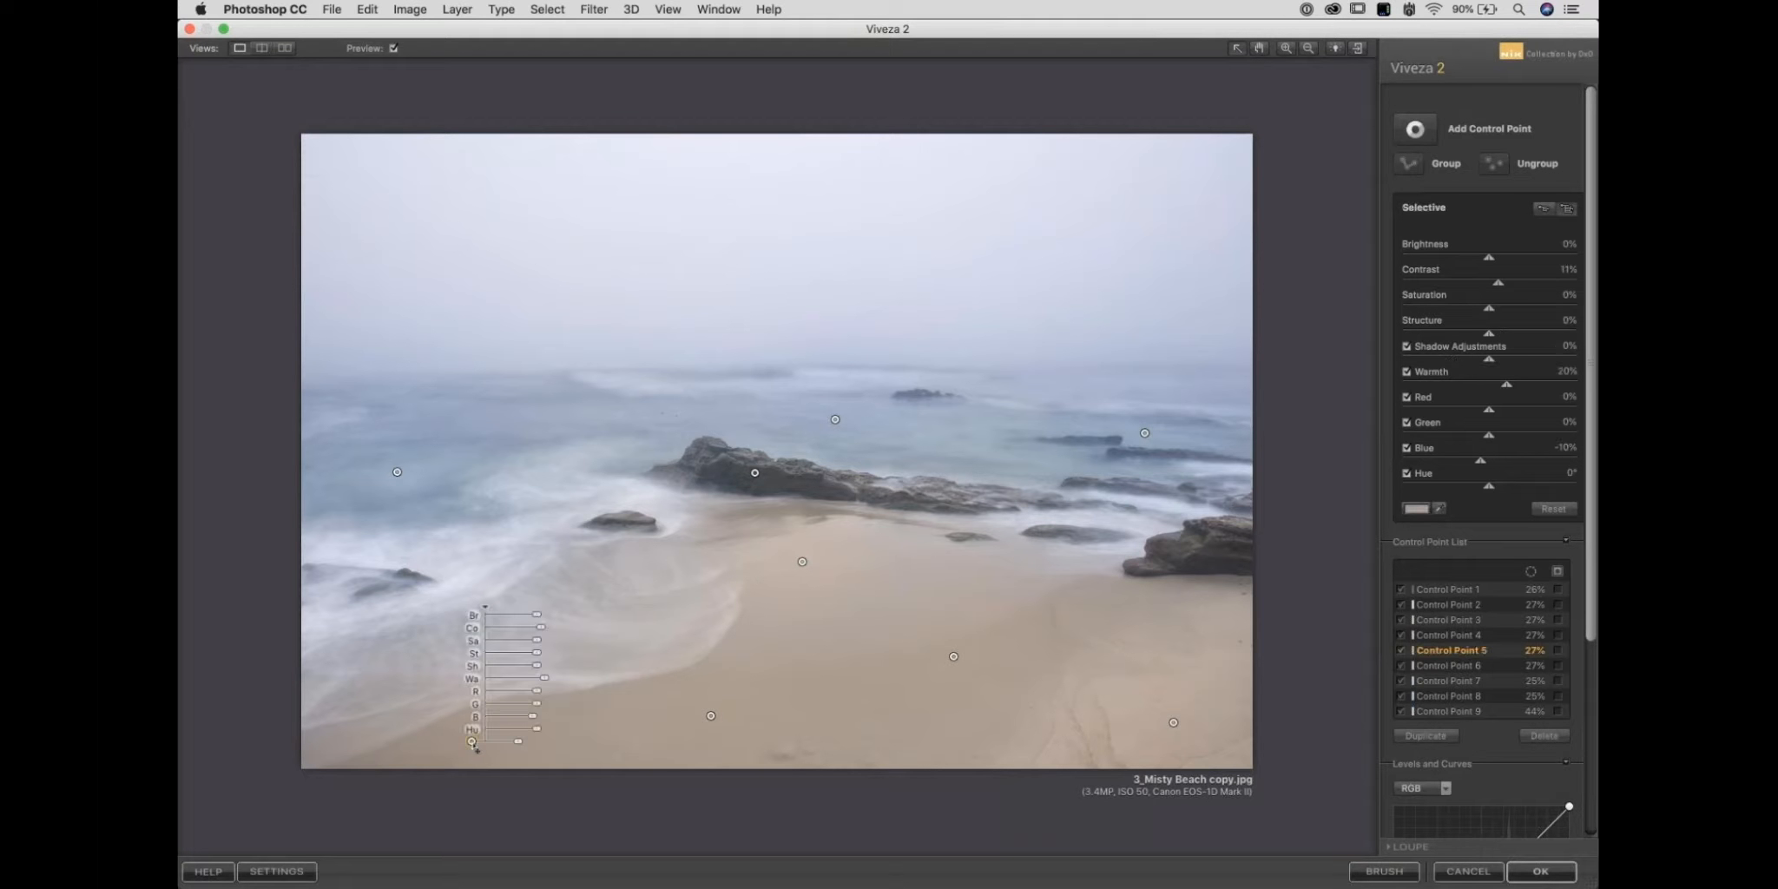
pyautogui.keyDown('shift'); pyautogui.click(711, 716); pyautogui.keyUp('shift')
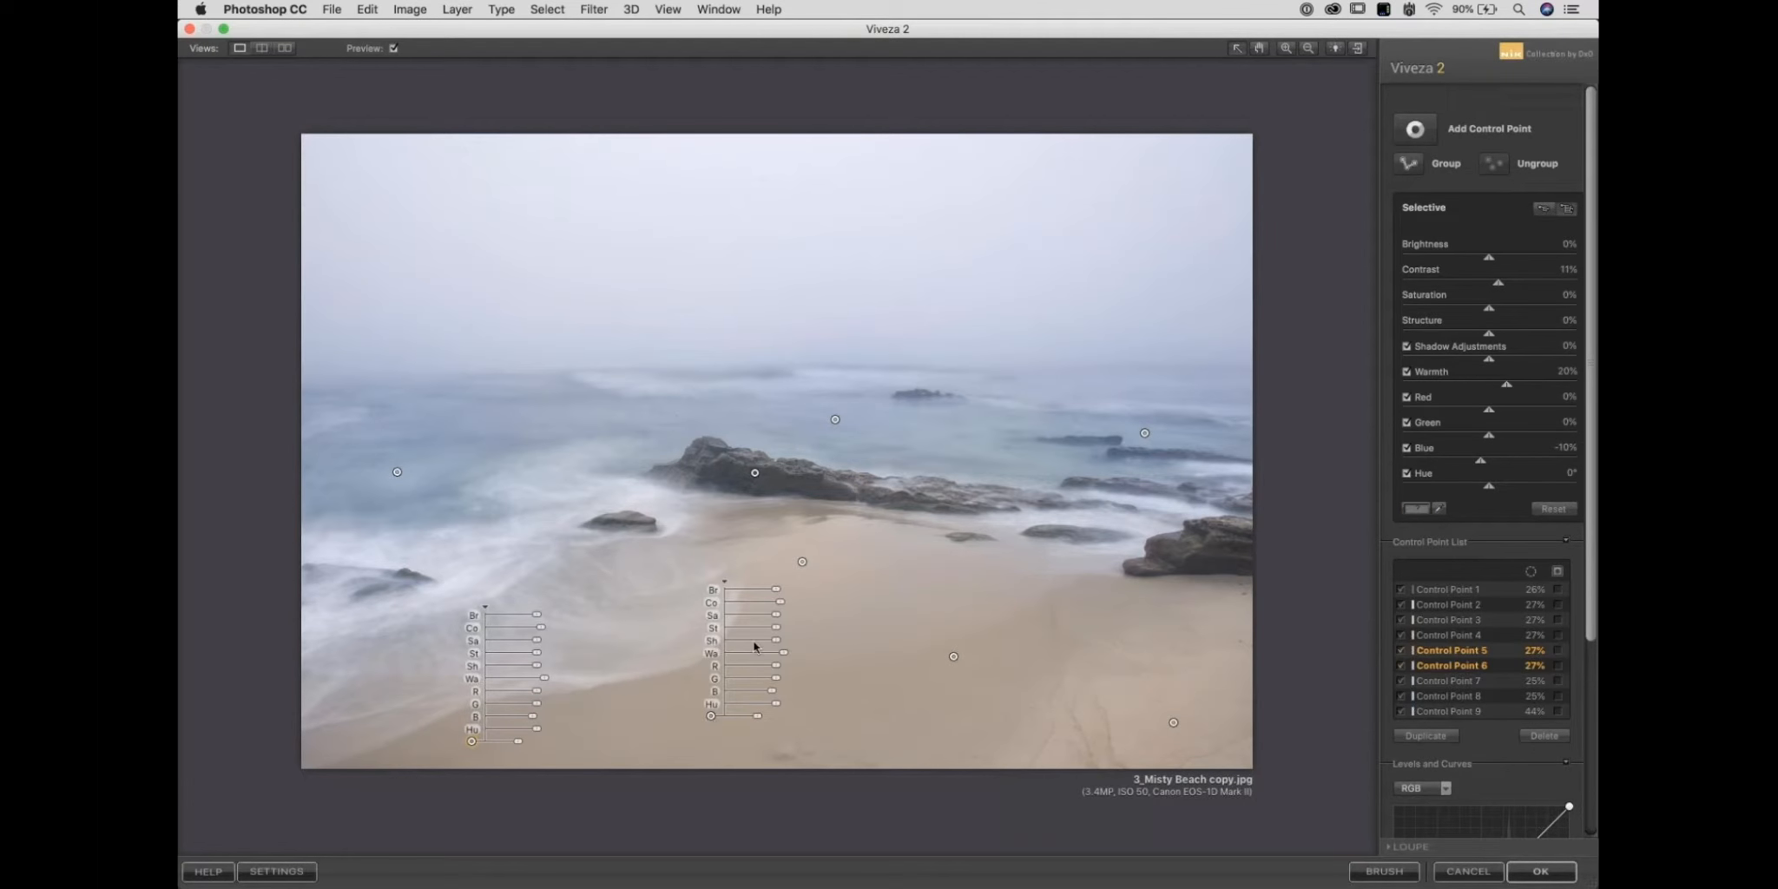
pyautogui.keyDown('shift'); pyautogui.click(802, 562); pyautogui.keyUp('shift')
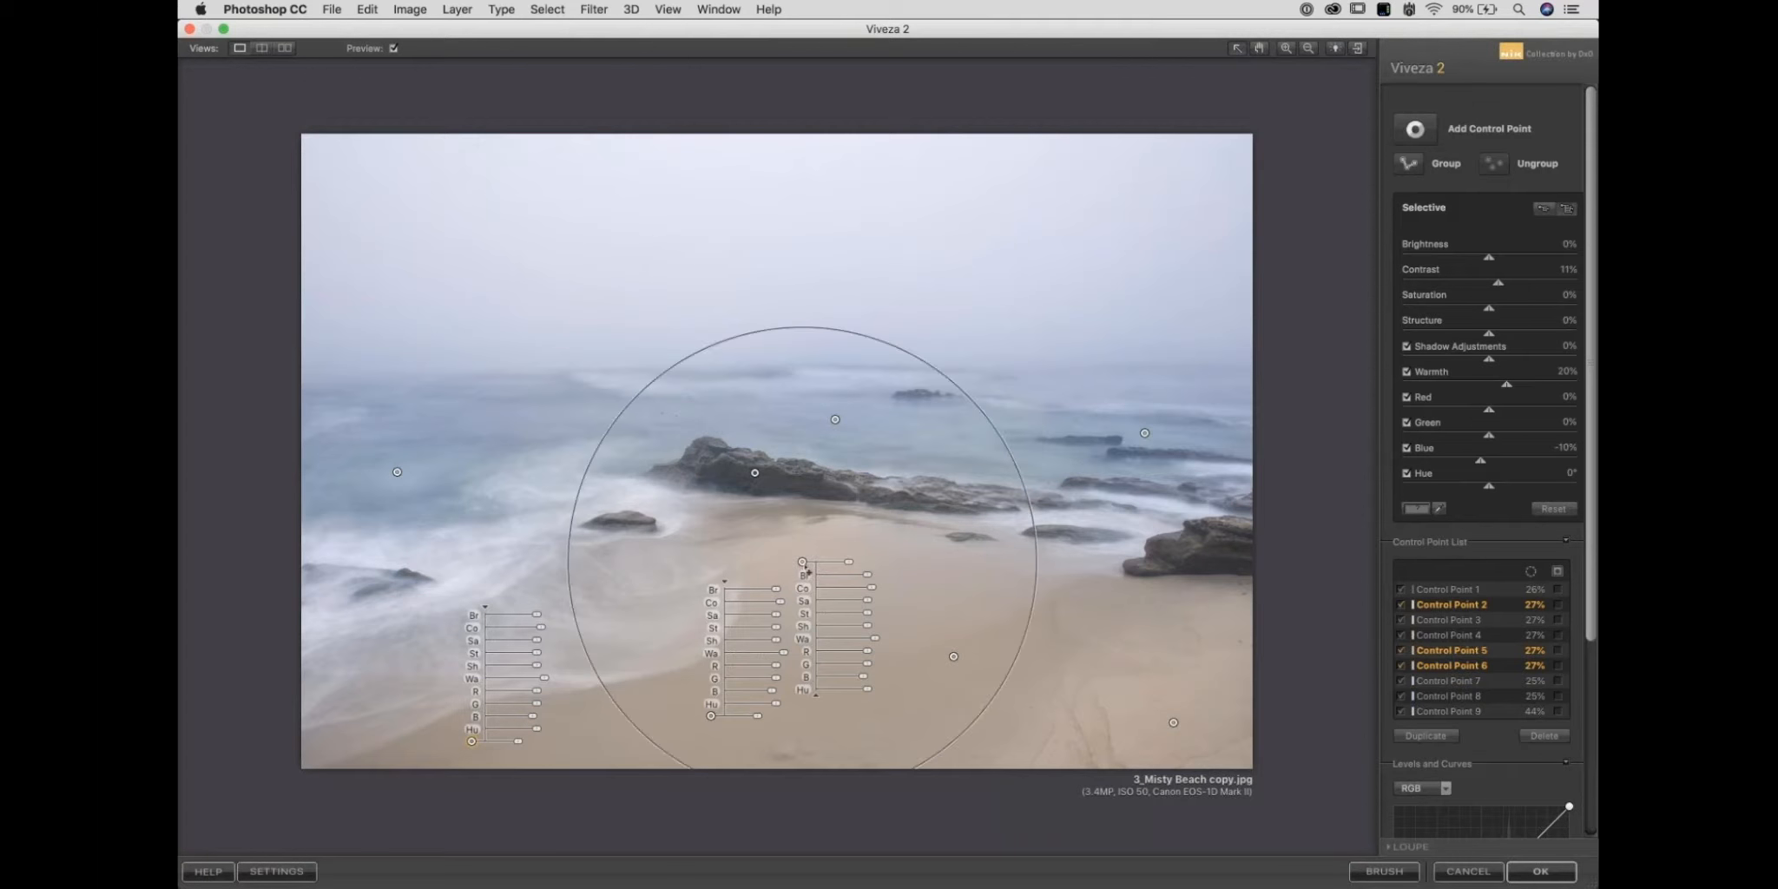
pyautogui.keyDown('shift'); pyautogui.click(953, 657); pyautogui.keyUp('shift')
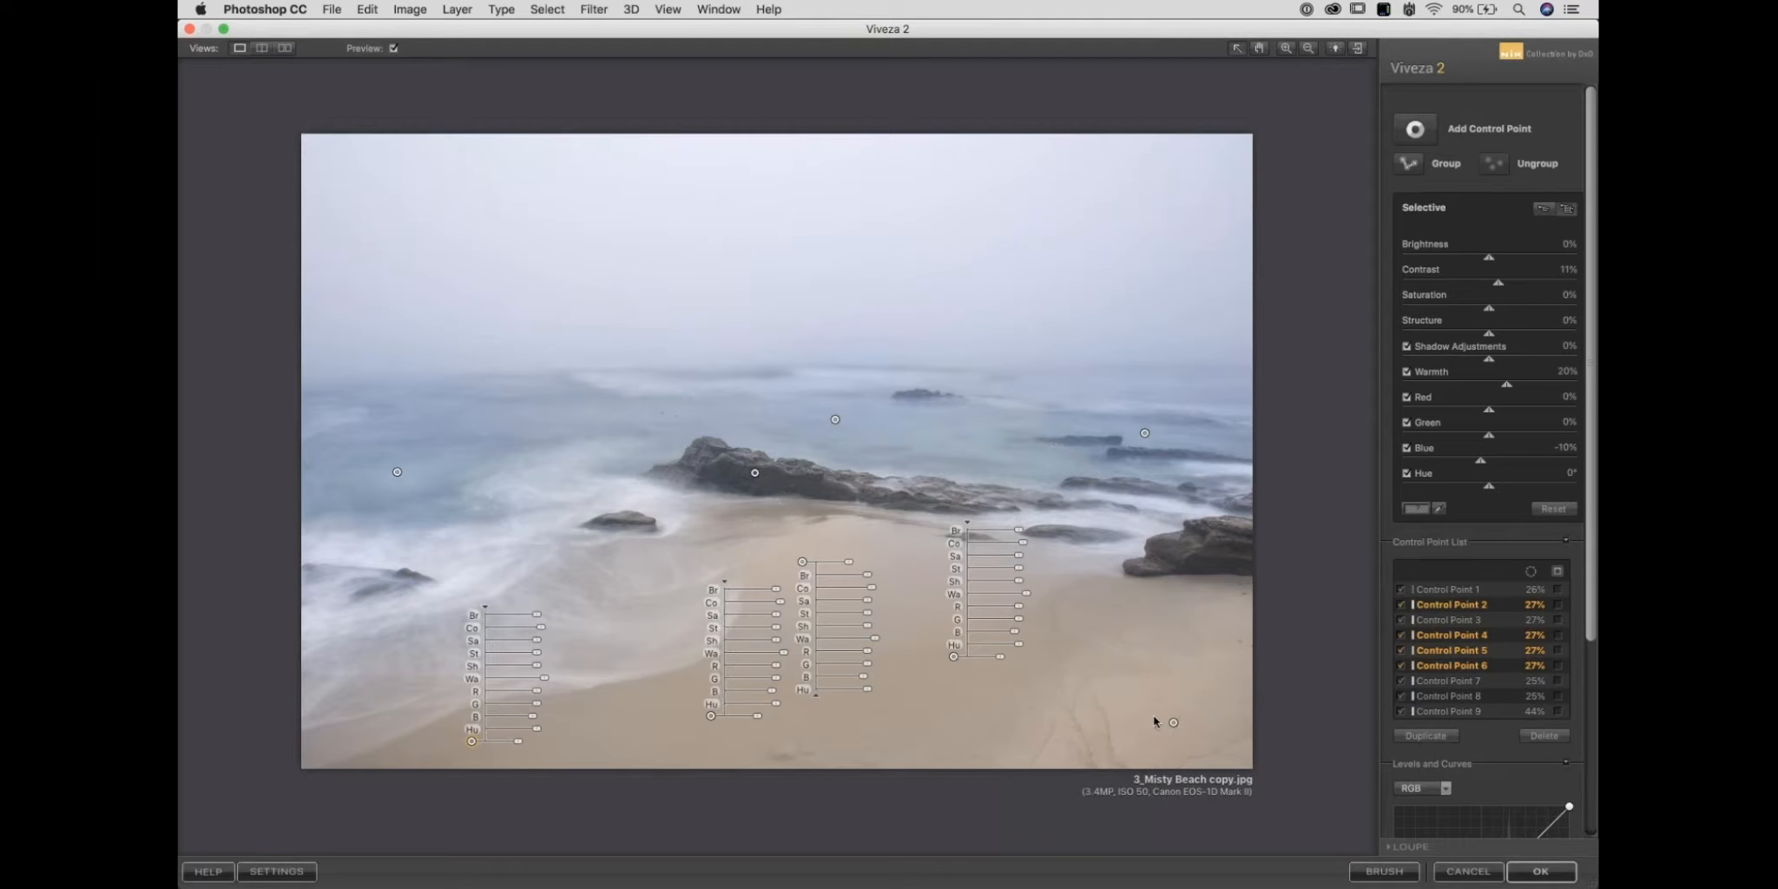
pyautogui.keyDown('shift'); pyautogui.click(1173, 723); pyautogui.keyUp('shift')
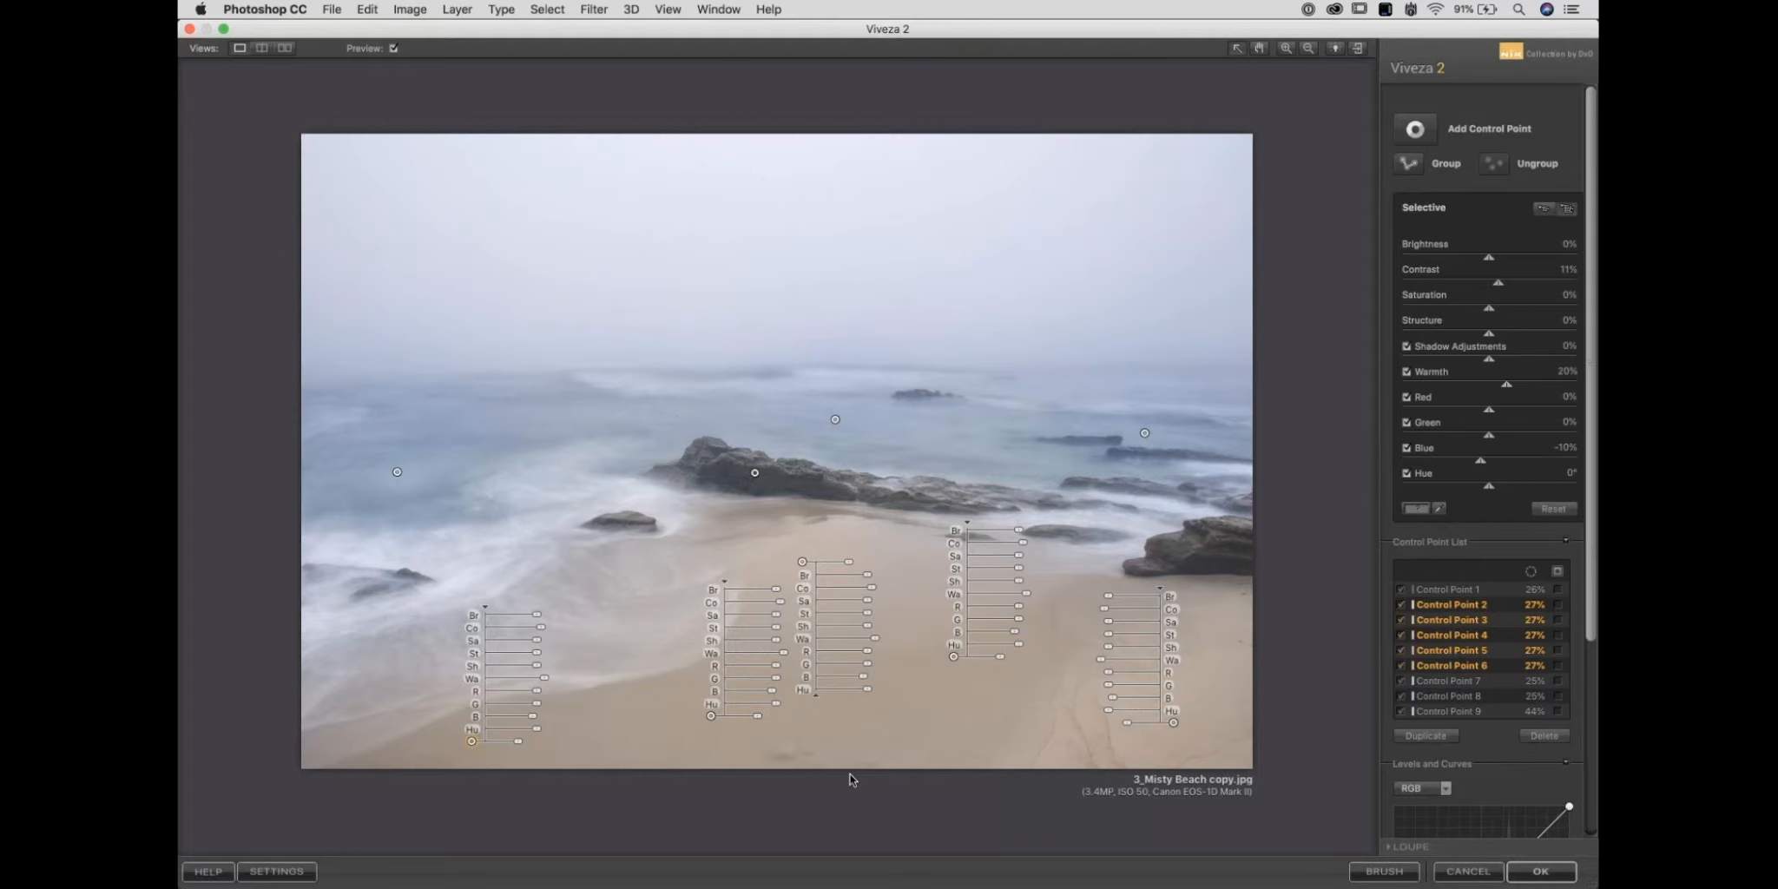
pyautogui.press('super+g')
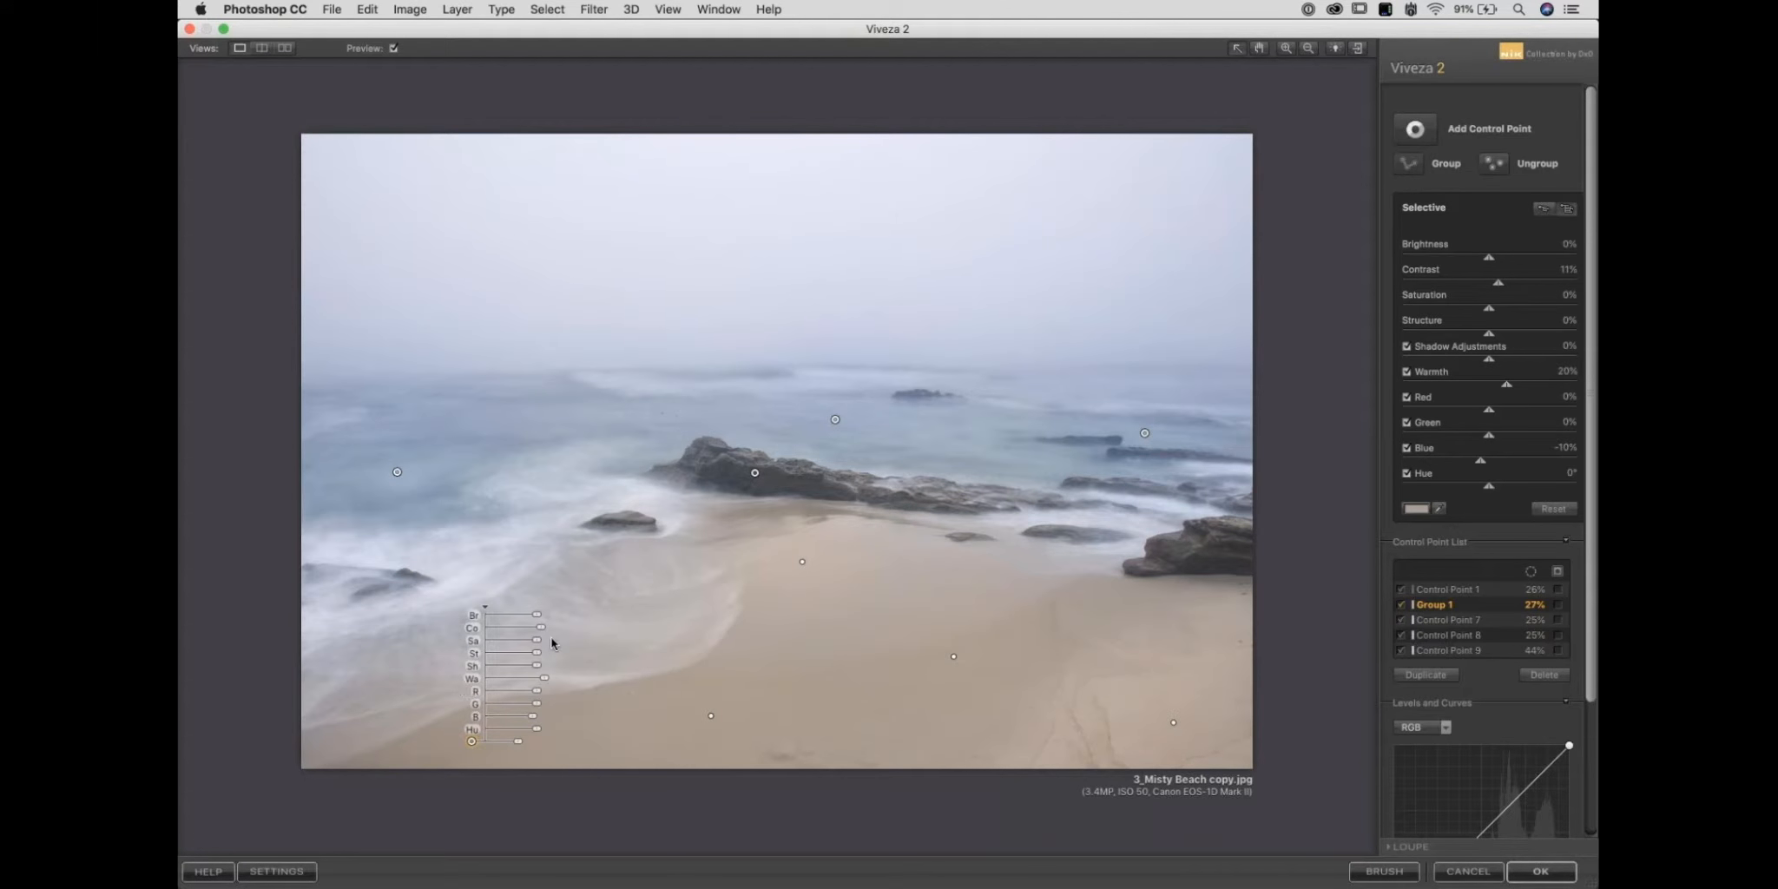
# Set the sand group's structure to 29% and add another point to the group on the sand below the large rock.
pyautogui.moveTo(536, 652); pyautogui.dragTo(538, 705)
pyautogui.moveTo(801, 563); pyautogui.dragTo(794, 619)
pyautogui.click(711, 641)
pyautogui.click(792, 620)
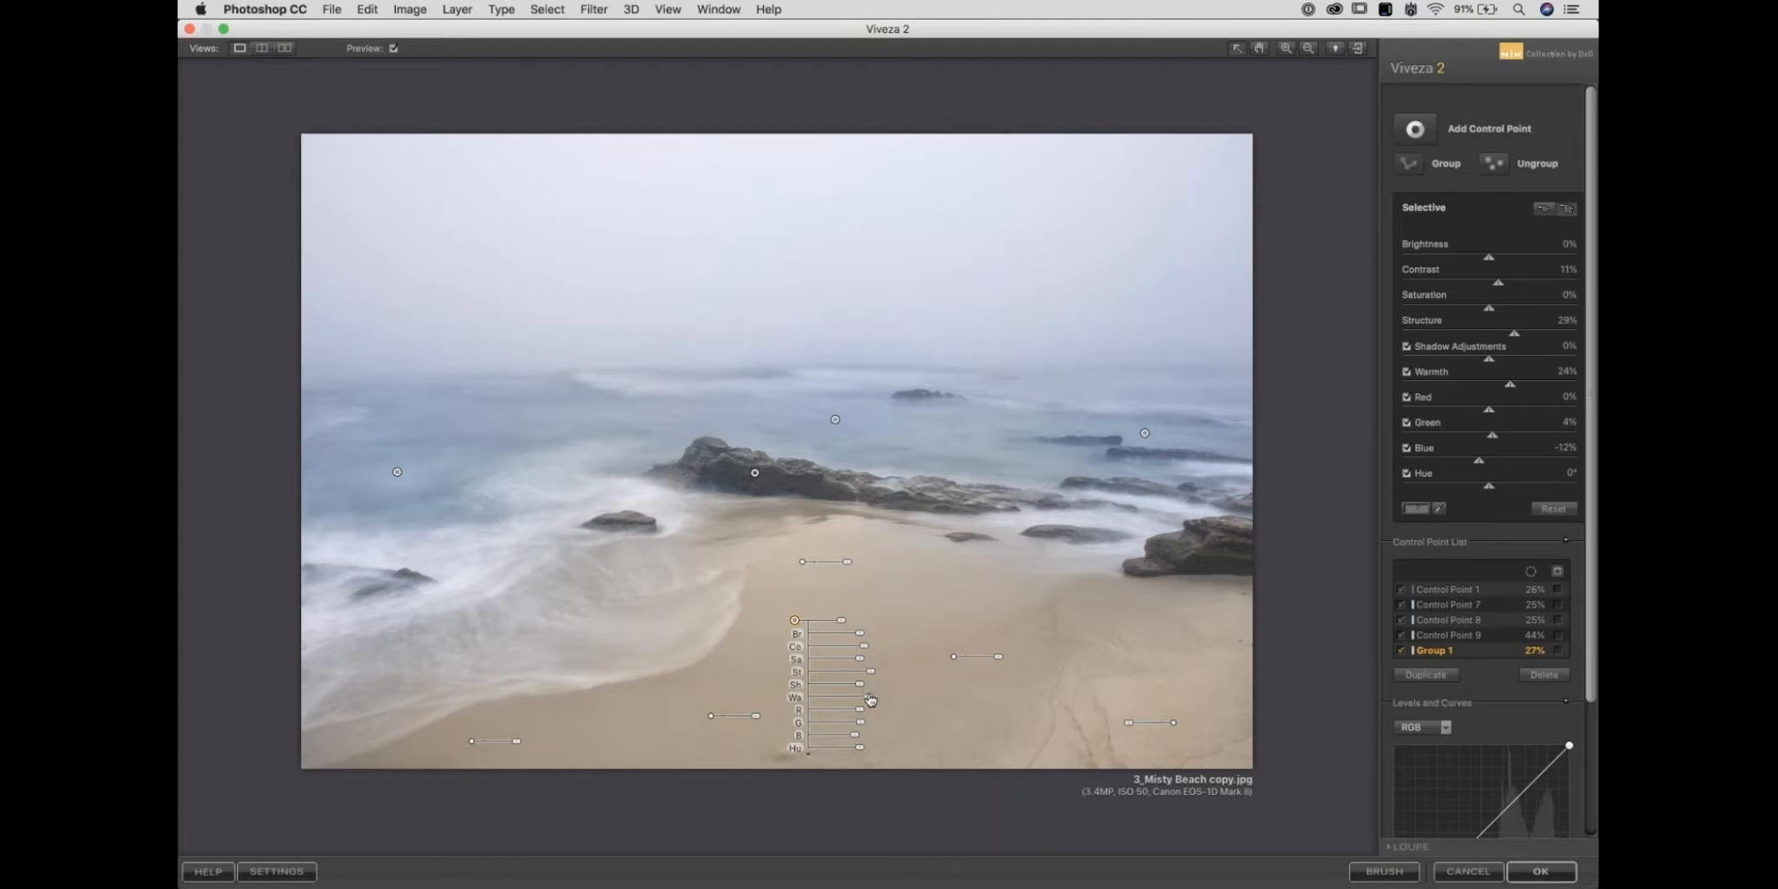
# Set the sand group's warmth to 35%, red to 13%, green to 0% and blue to -9%, and deselect the group.
pyautogui.moveTo(870, 700); pyautogui.dragTo(874, 702)
pyautogui.moveTo(862, 711); pyautogui.dragTo(909, 731)
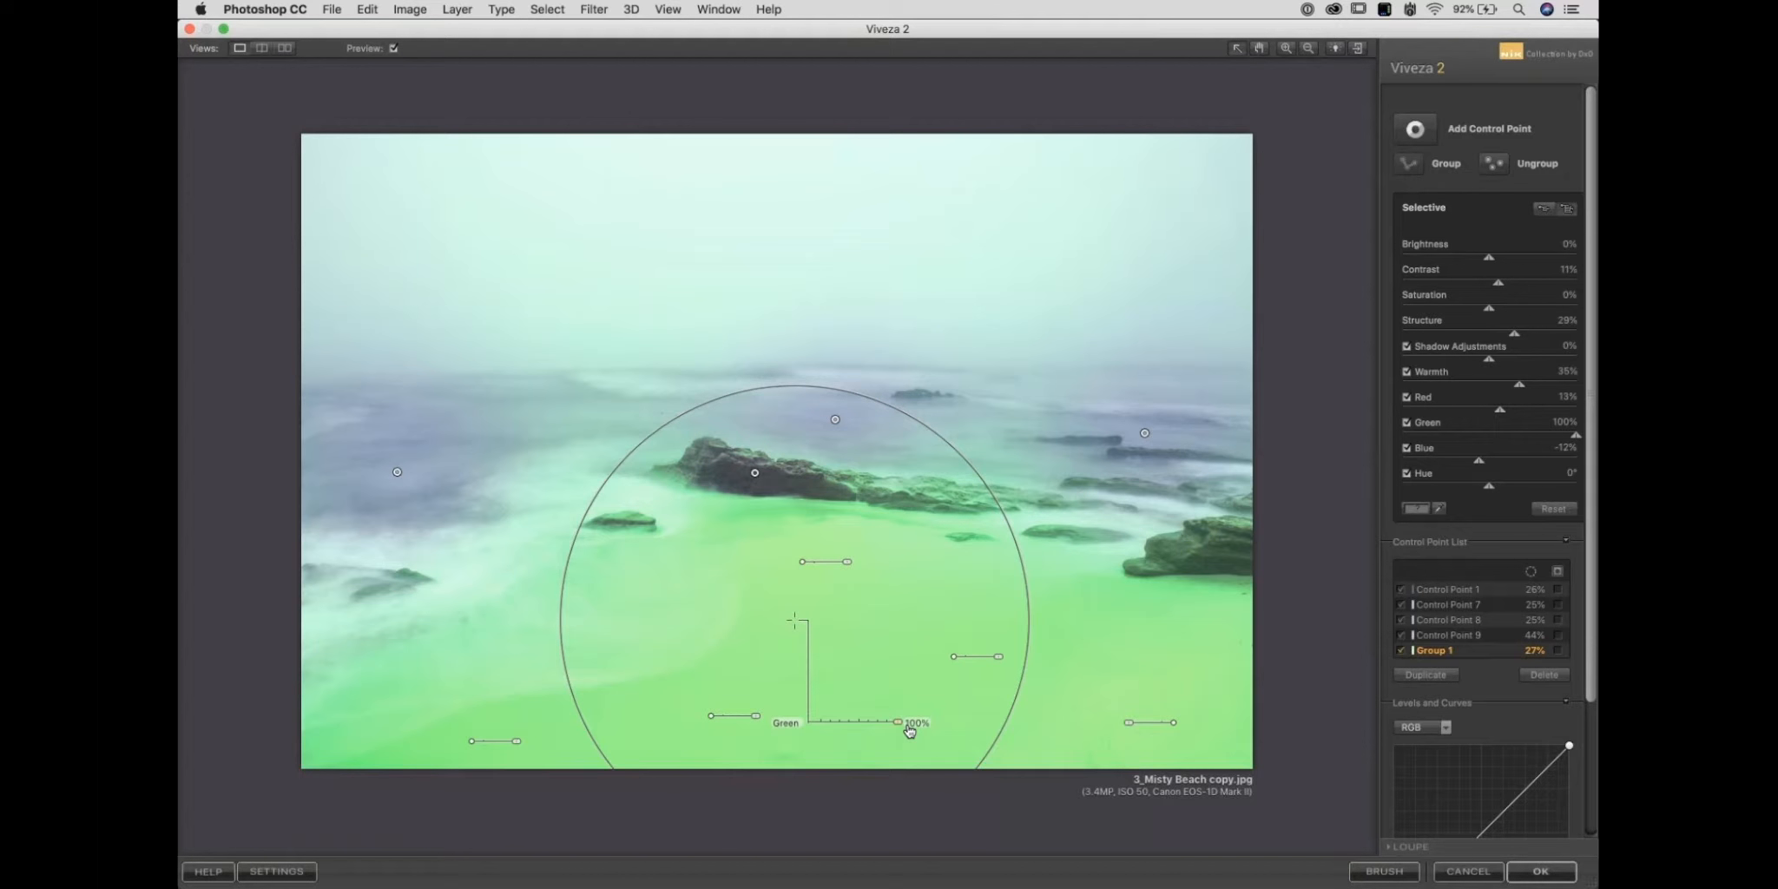
pyautogui.moveTo(909, 731); pyautogui.dragTo(856, 745)
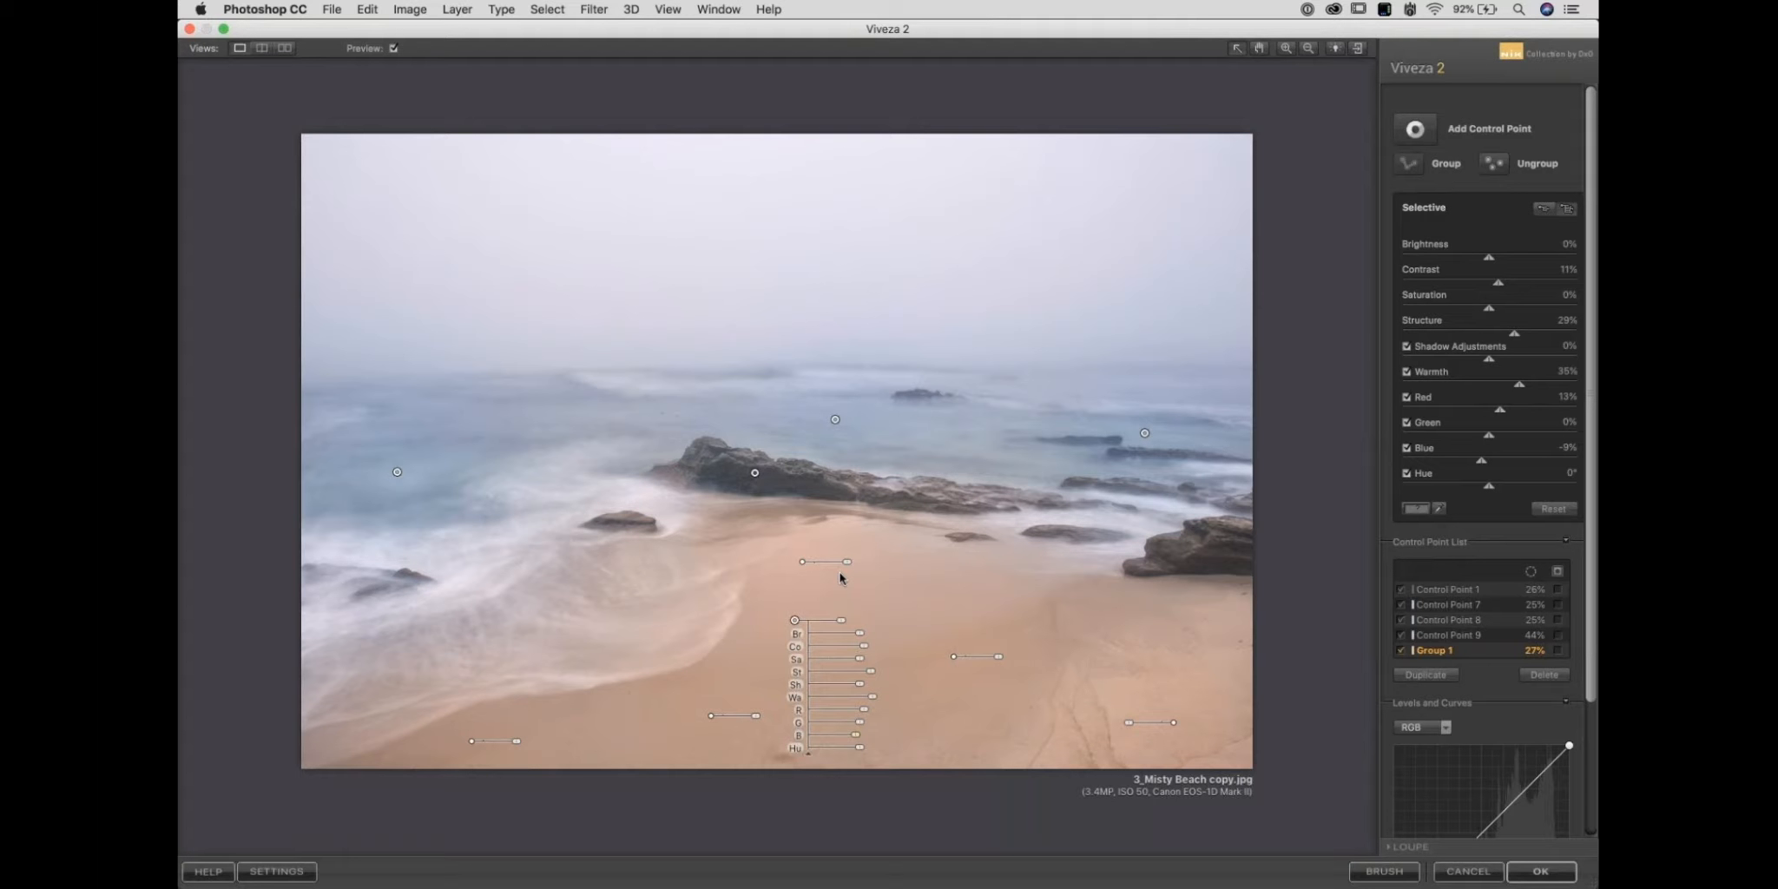
pyautogui.click(886, 609)
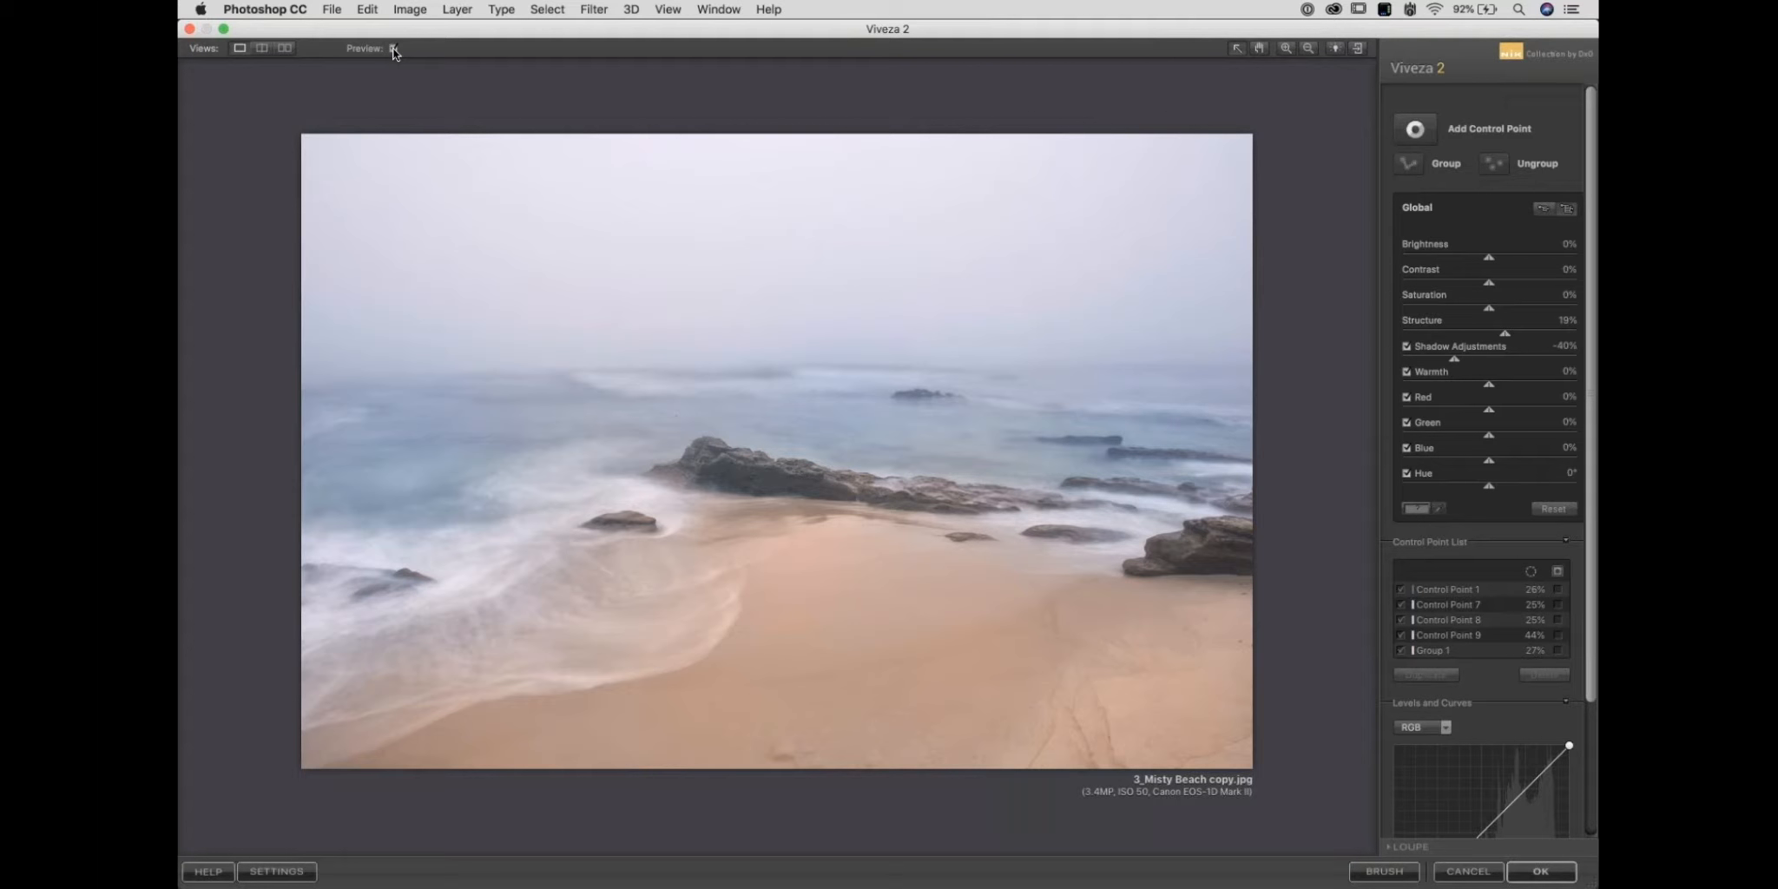
# Compare the original and edited beach photo in split view, sweeping the divider back and forth across the whole image.
pyautogui.click(263, 49)
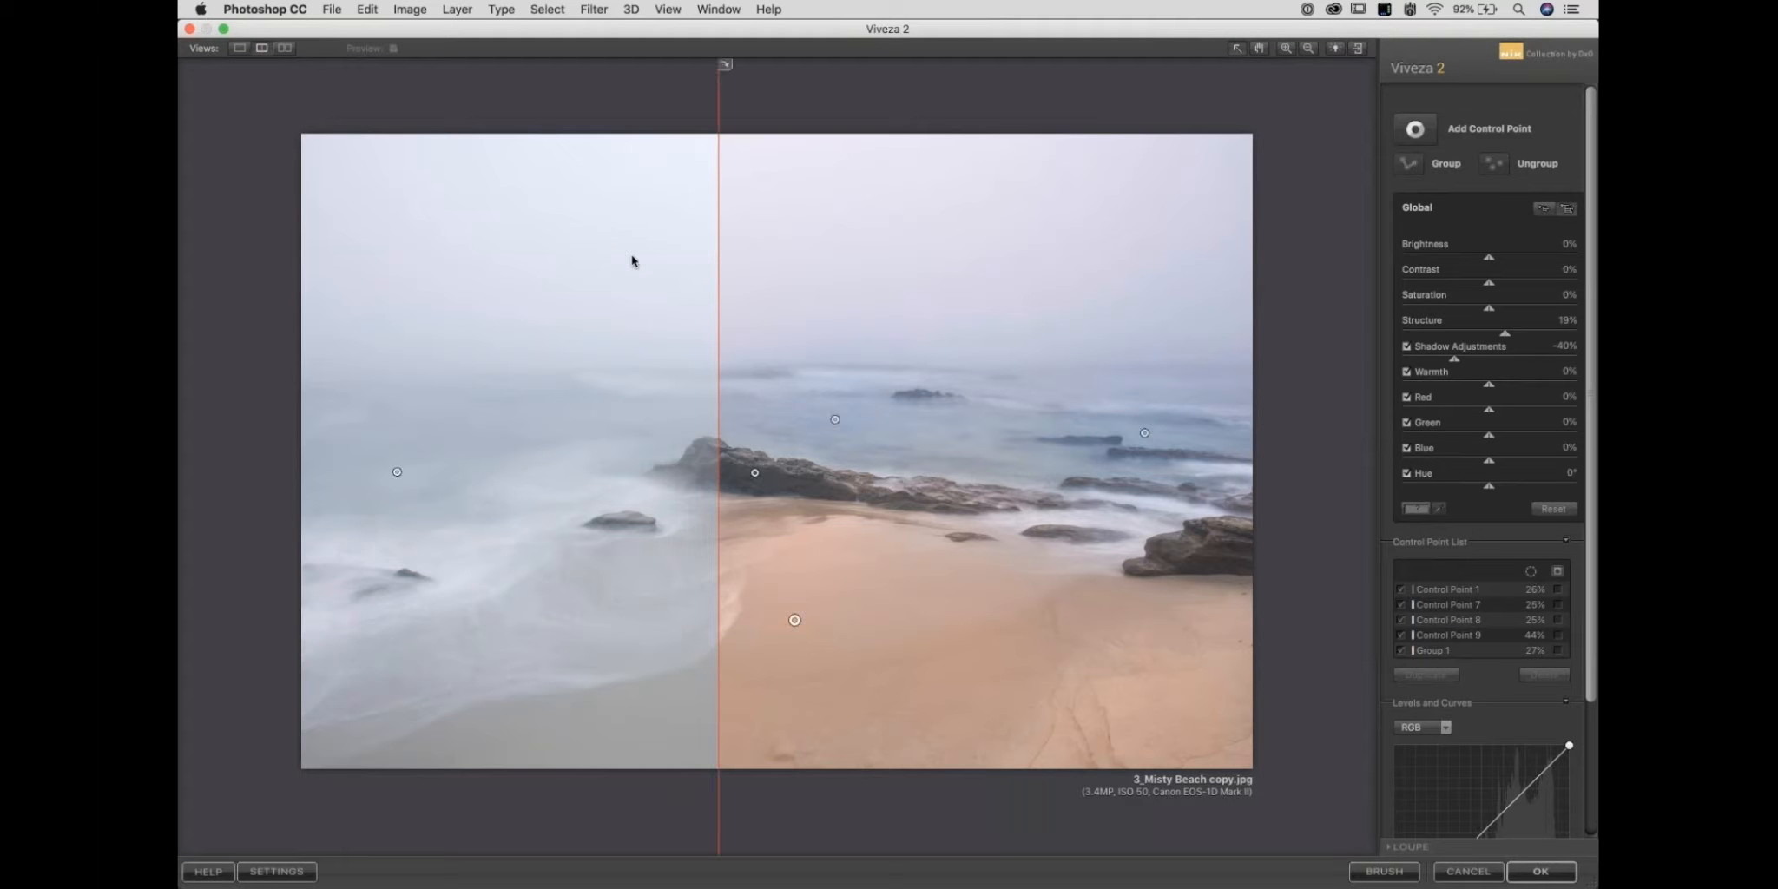
pyautogui.moveTo(718, 270); pyautogui.dragTo(770, 274)
pyautogui.moveTo(967, 273); pyautogui.dragTo(1283, 278)
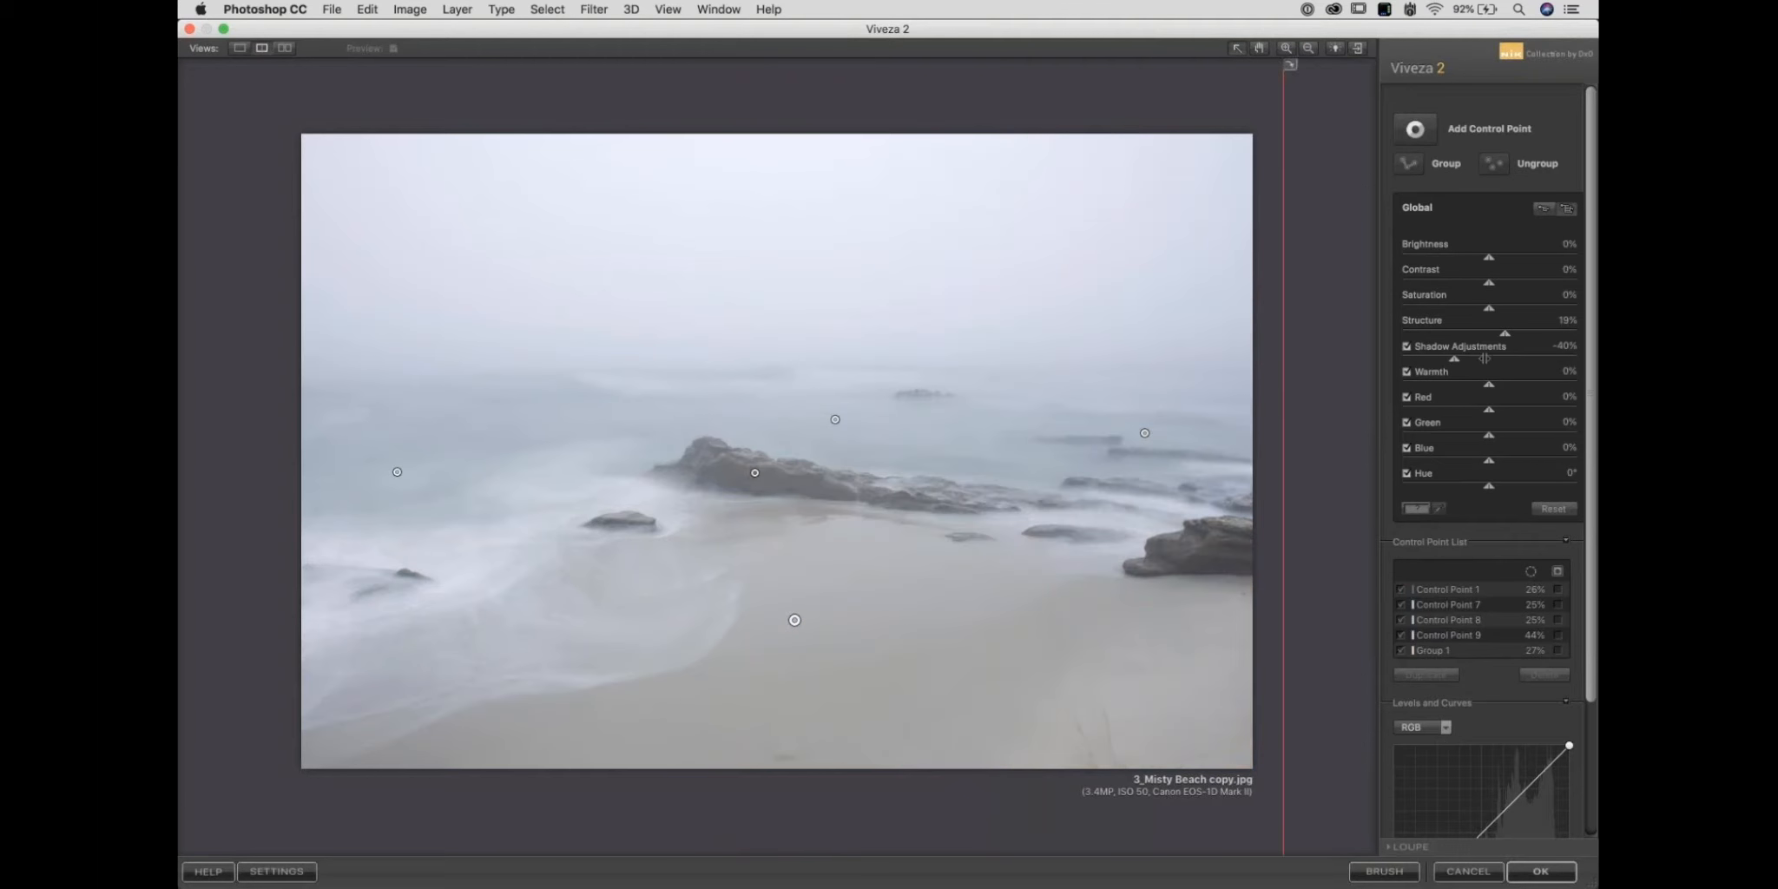
pyautogui.moveTo(1478, 363); pyautogui.dragTo(301, 328)
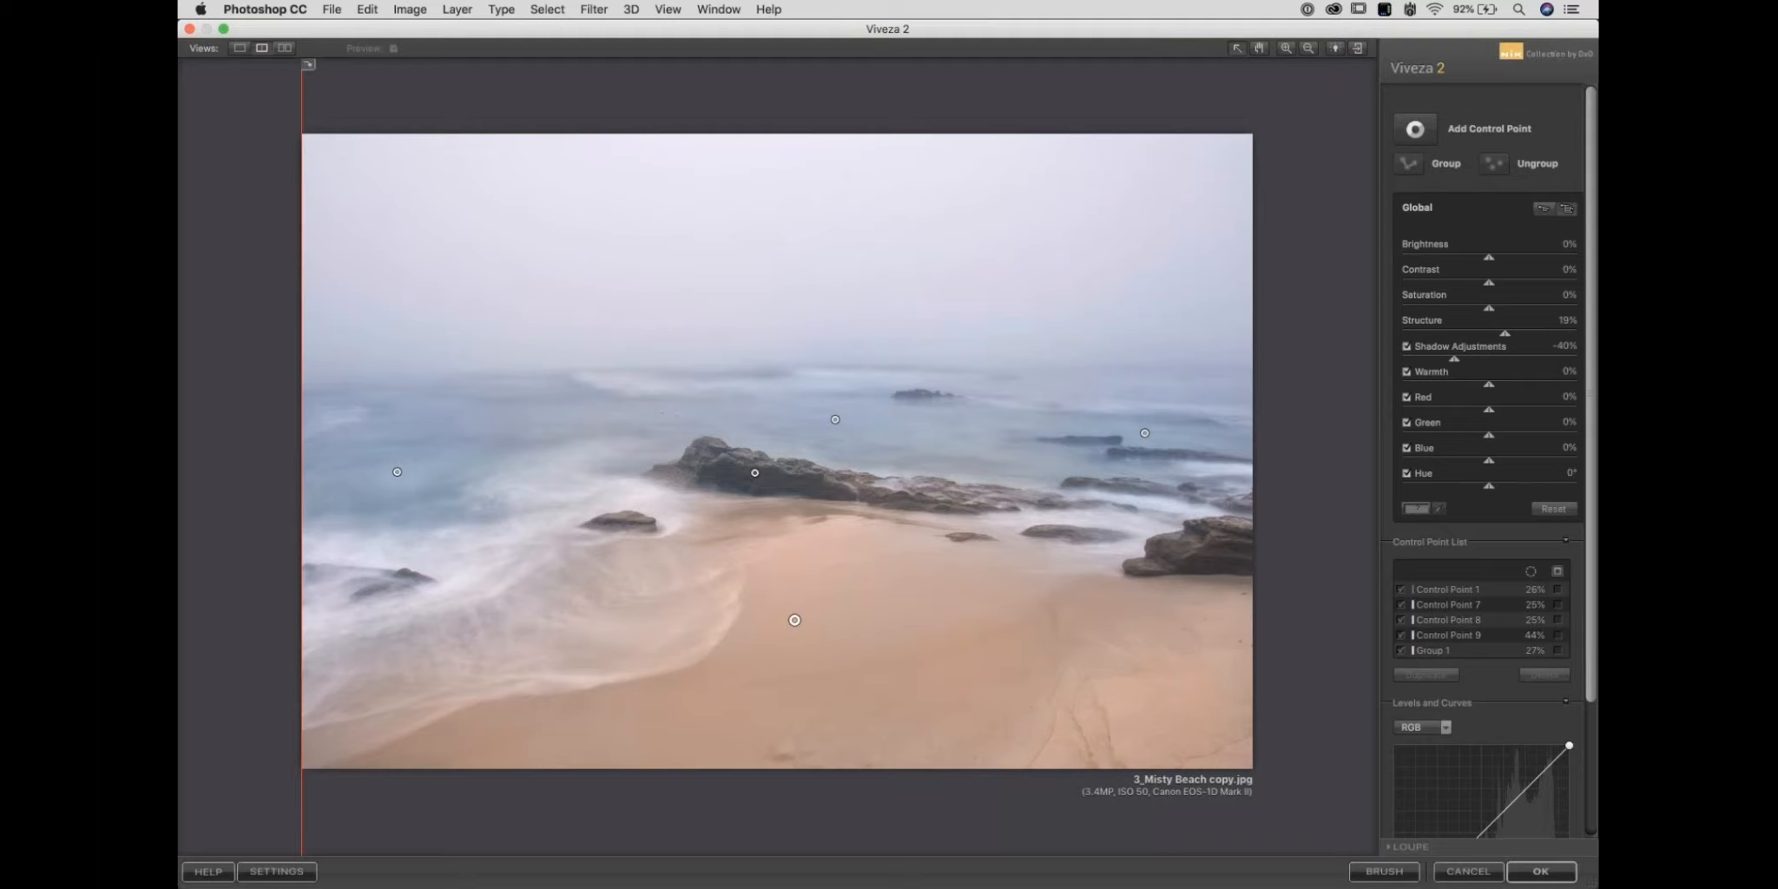
pyautogui.moveTo(299, 111); pyautogui.dragTo(1328, 165)
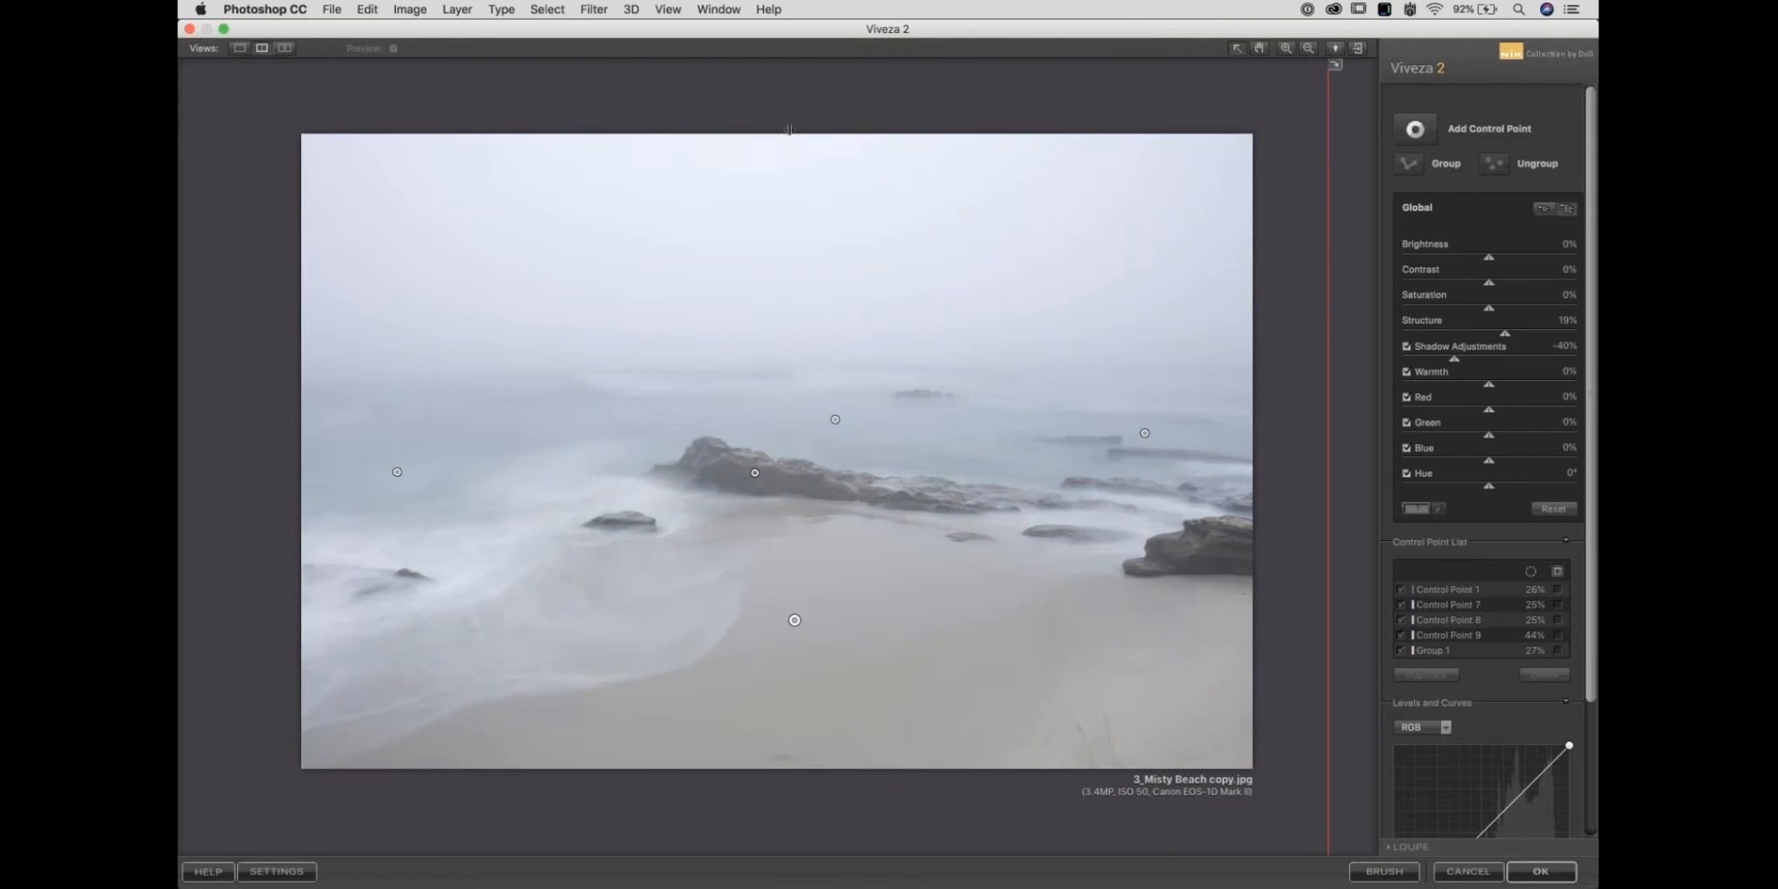
pyautogui.moveTo(789, 130); pyautogui.dragTo(222, 64)
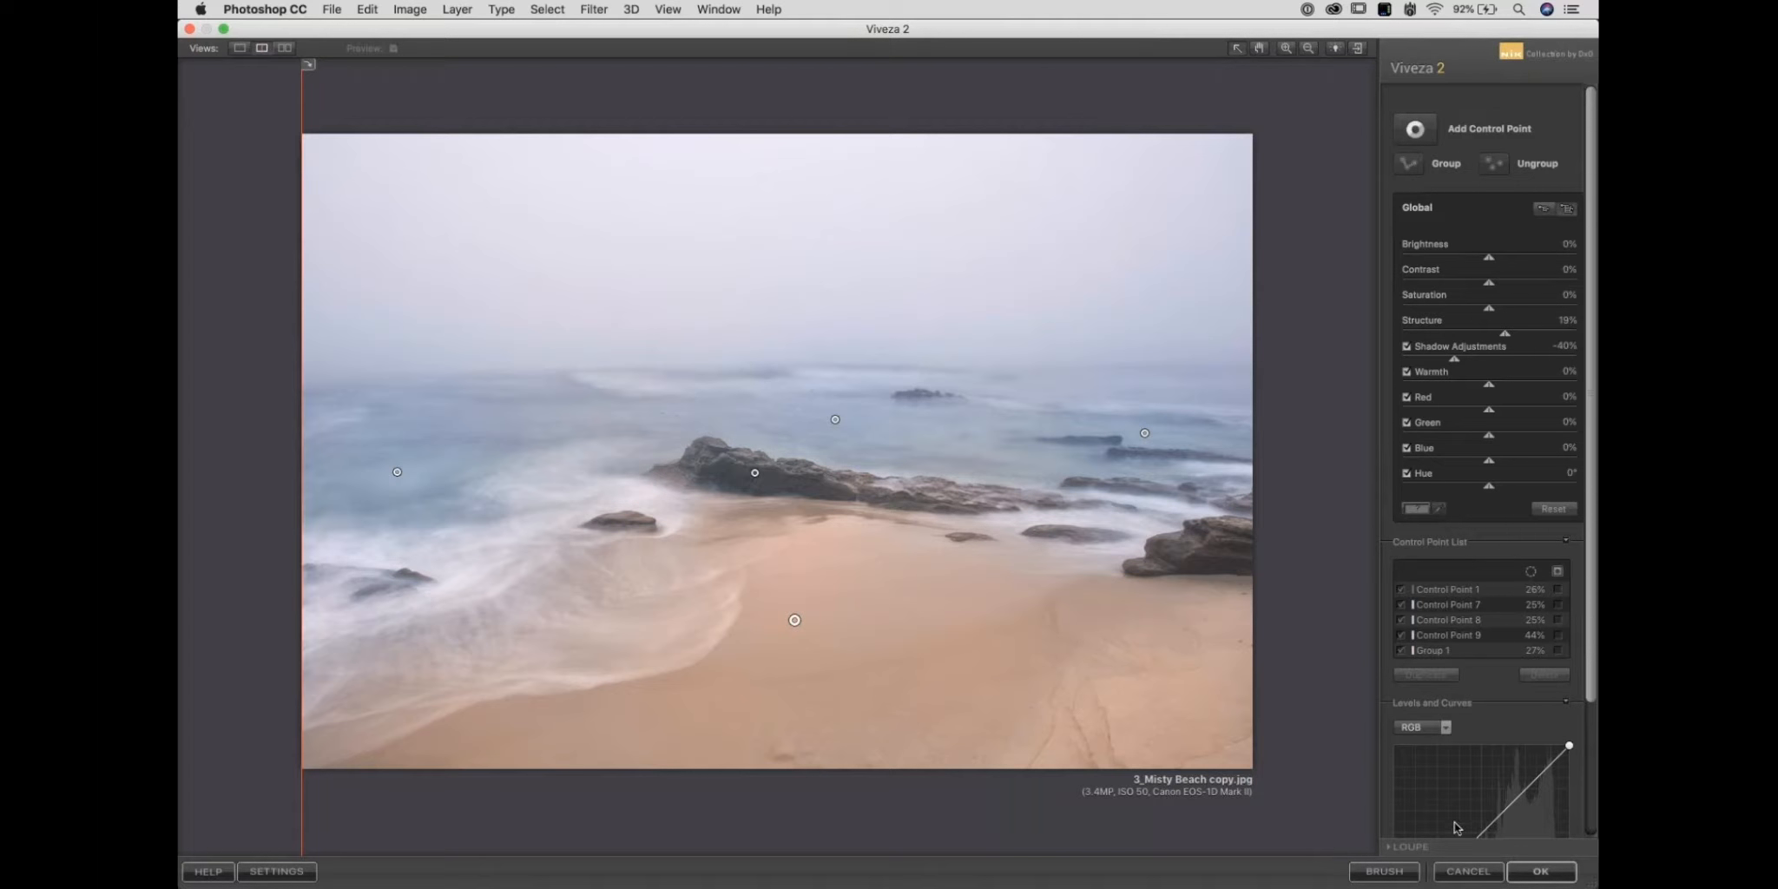
# Apply the Viveza 2 edits, return to Photoshop, and move the Selective Tool window clear of the layer list.
pyautogui.click(1541, 873)
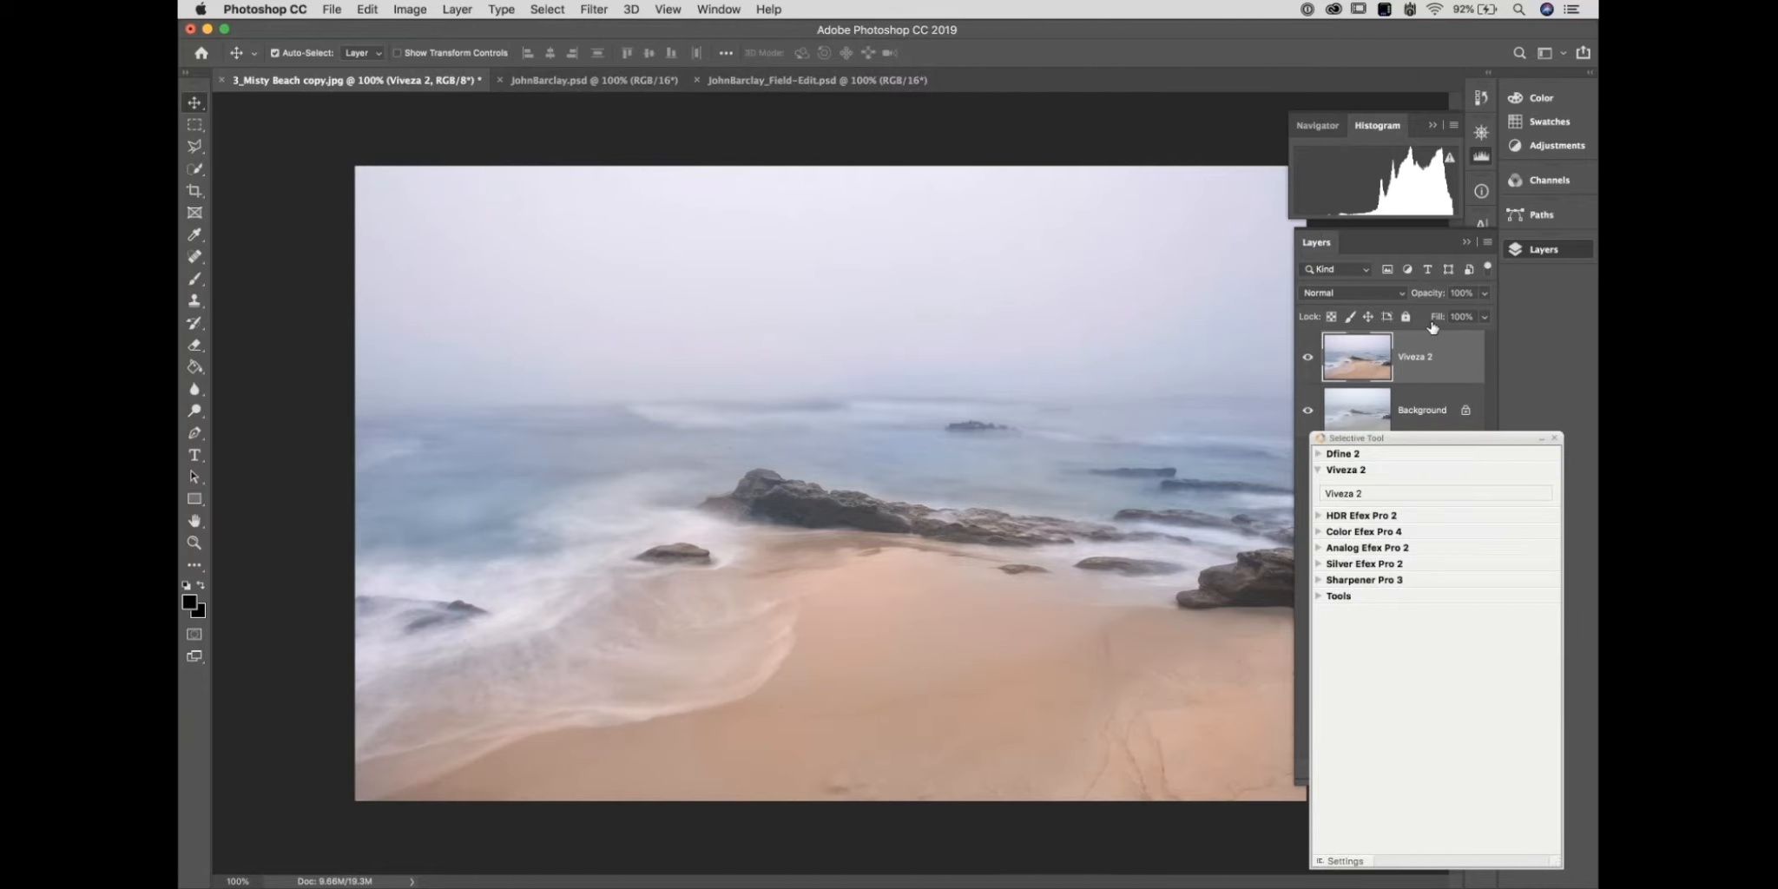
pyautogui.click(1227, 98)
pyautogui.moveTo(1492, 441); pyautogui.dragTo(1458, 674)
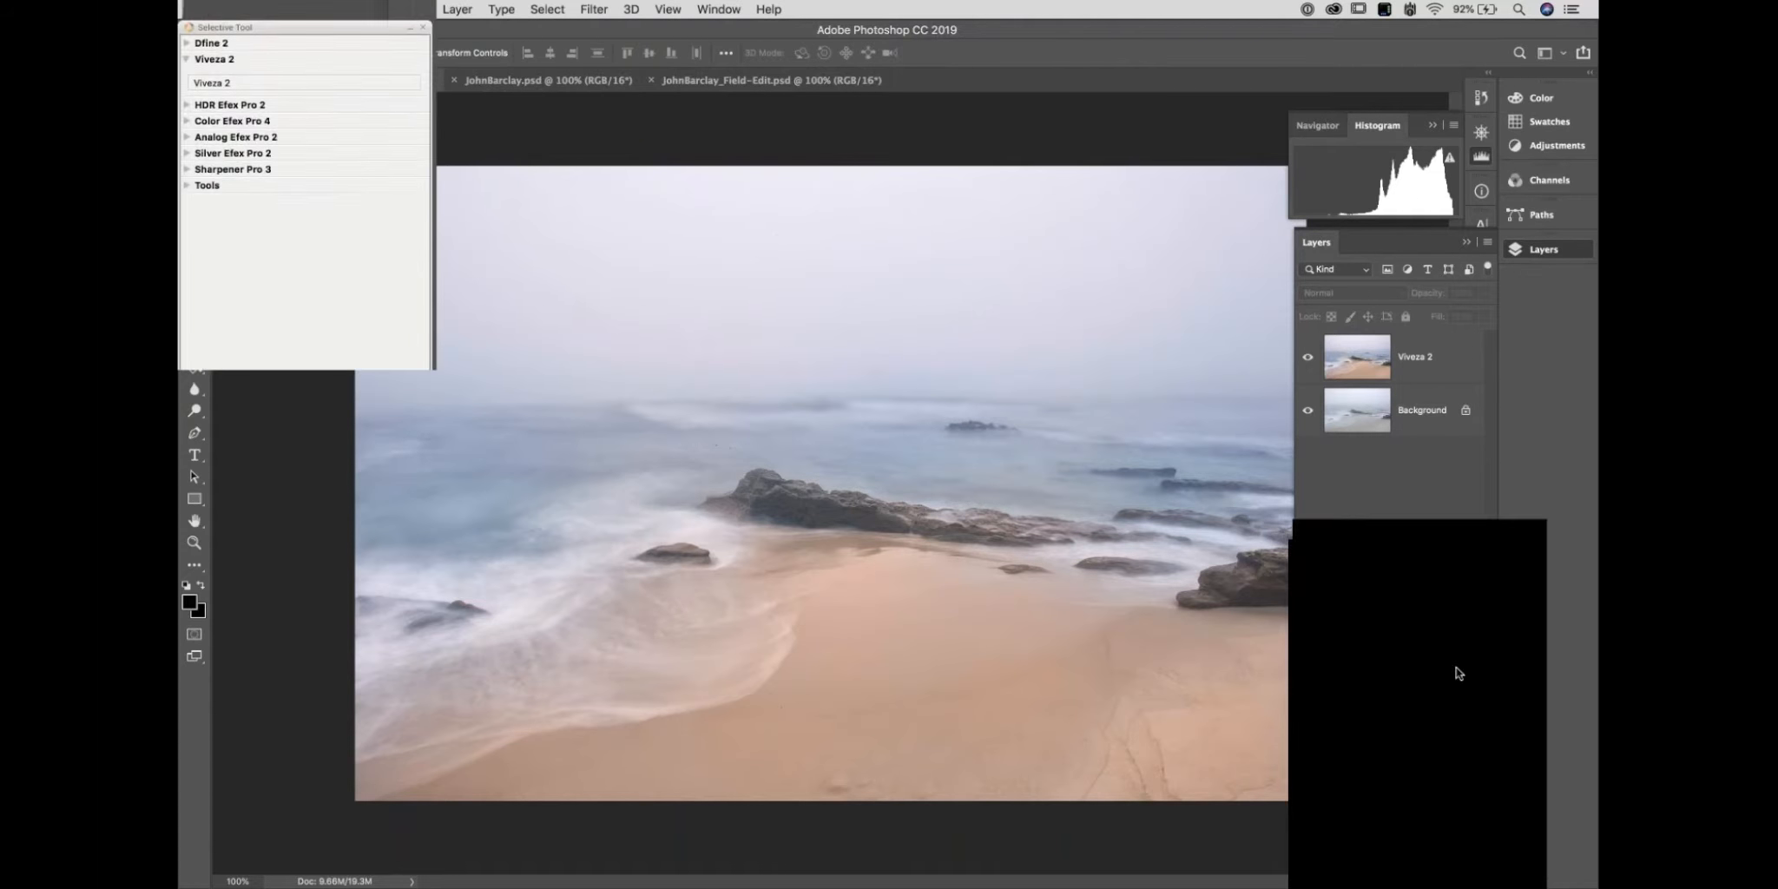
pyautogui.click(1424, 480)
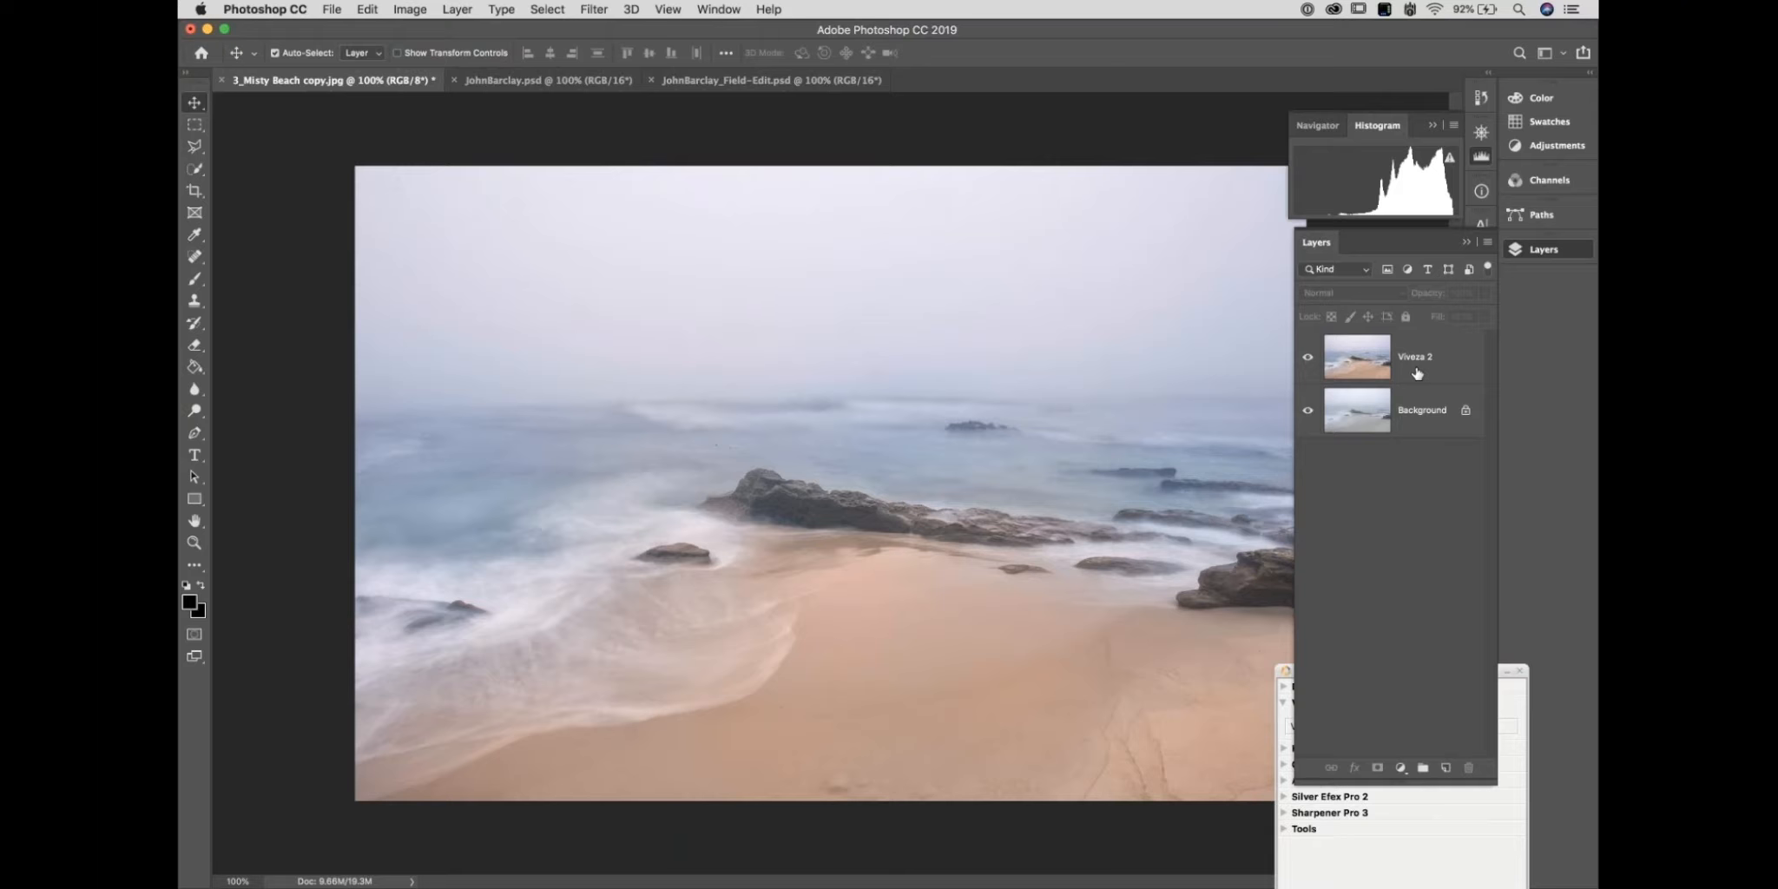
# Hide and reshow the Viveza 2 layer to compare the result, and place the Selective Tool window just below the Background layer.
pyautogui.click(1308, 360)
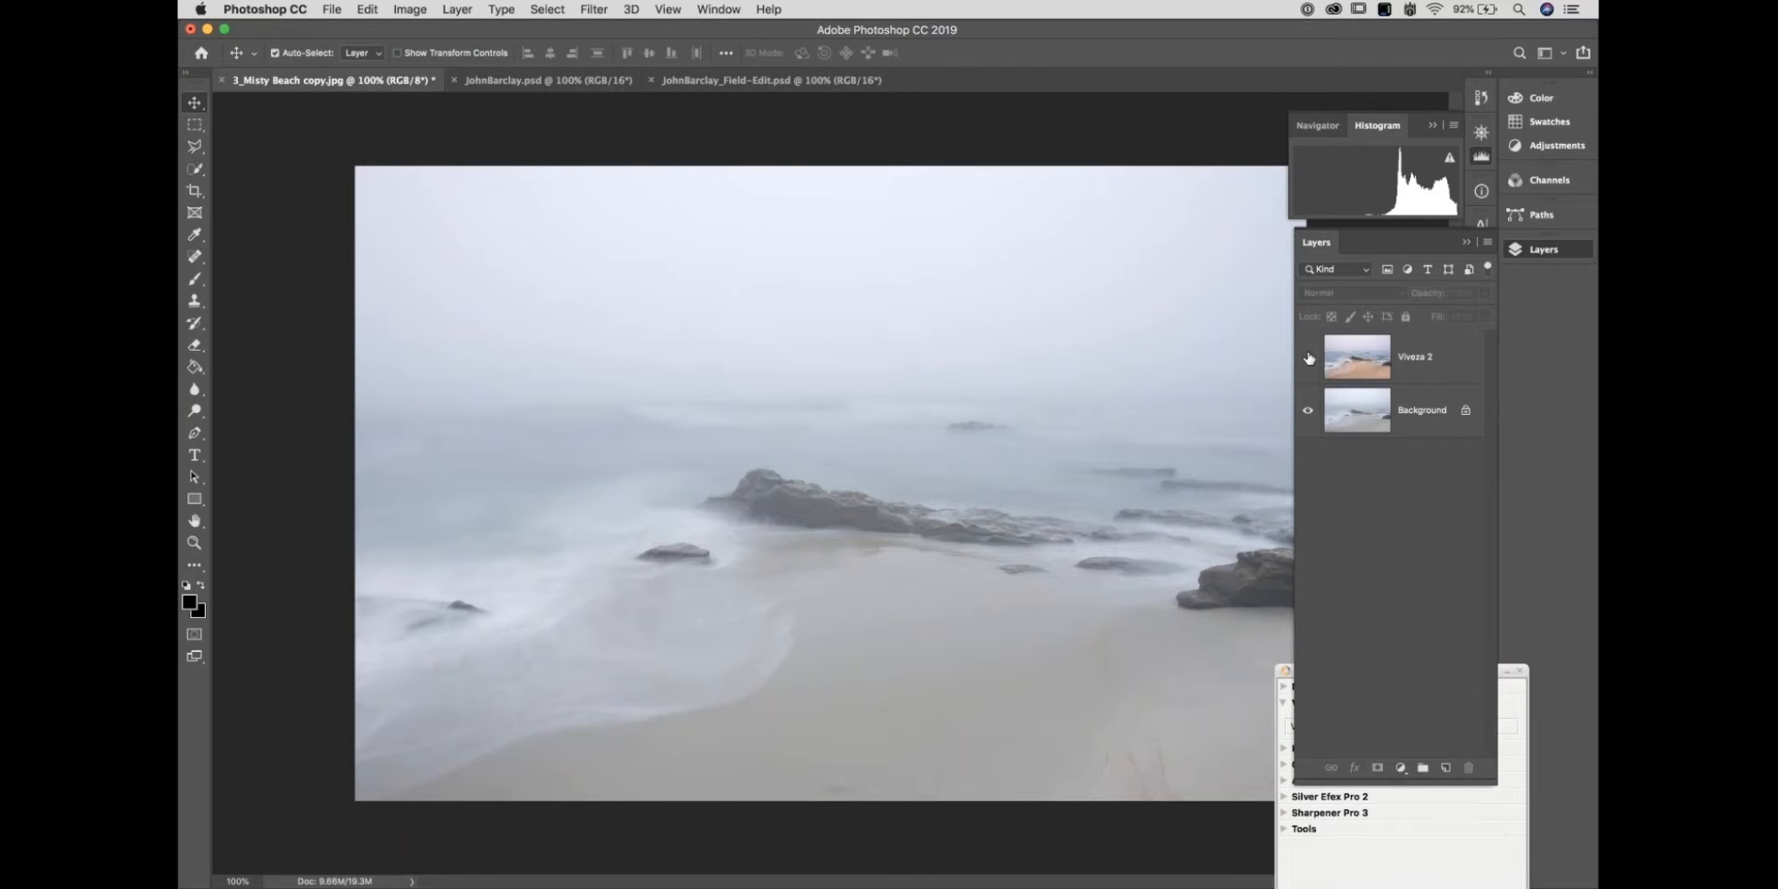
pyautogui.click(1308, 357)
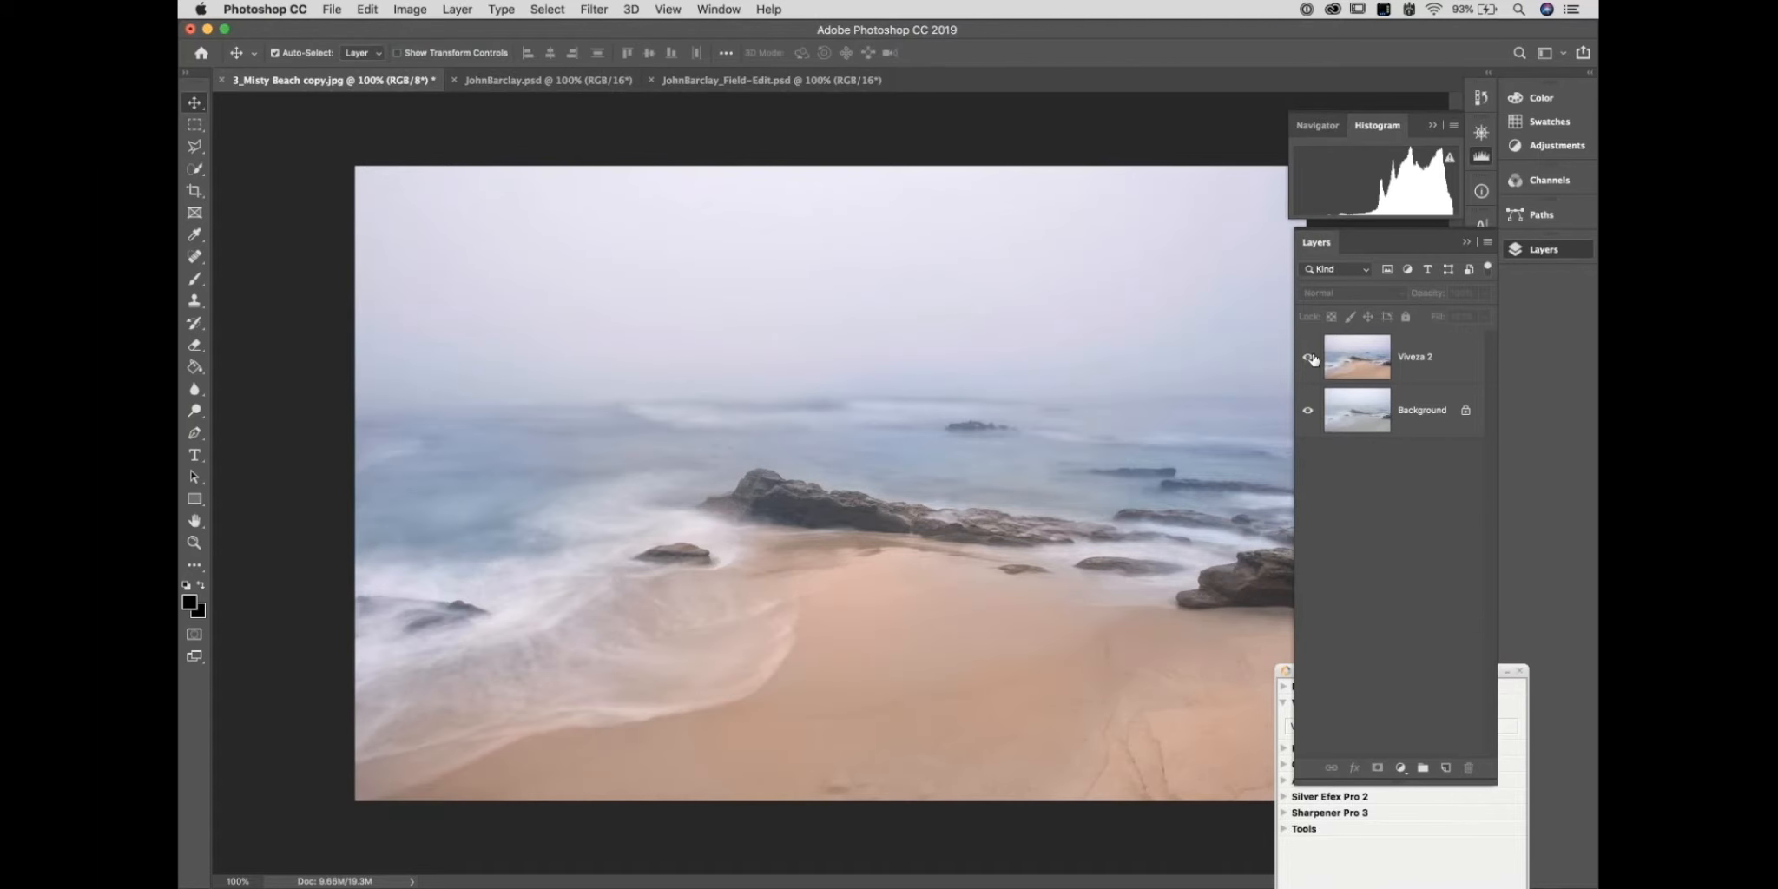
pyautogui.click(1496, 848)
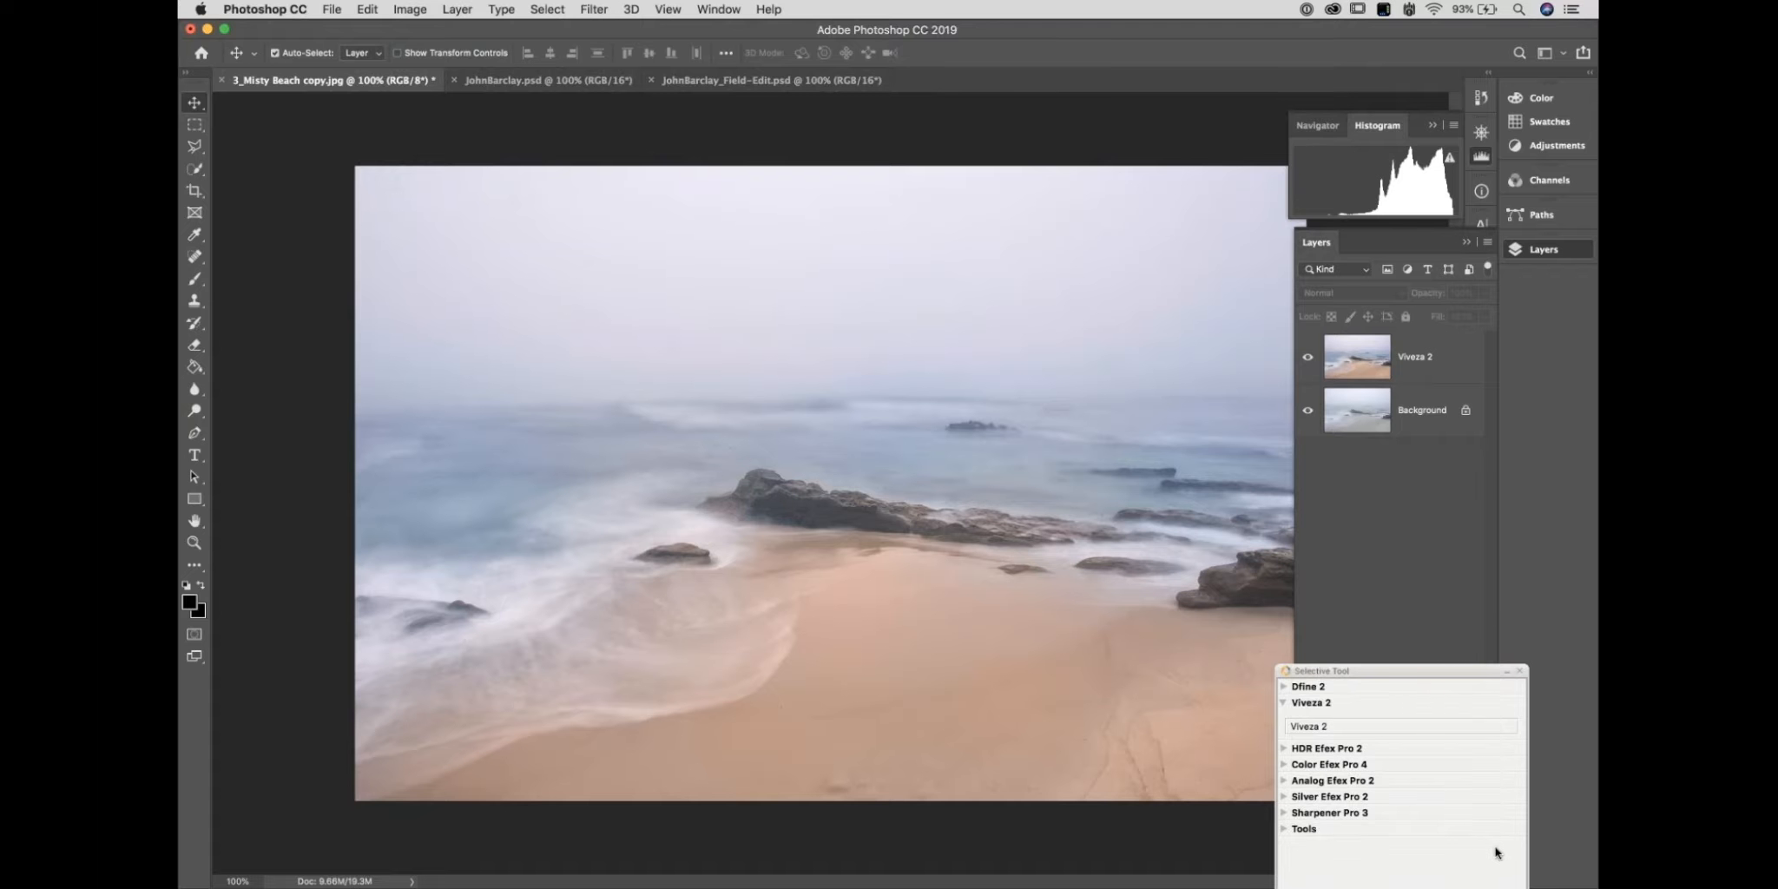
pyautogui.moveTo(1393, 671); pyautogui.dragTo(1393, 661)
pyautogui.moveTo(1394, 551); pyautogui.dragTo(1404, 458)
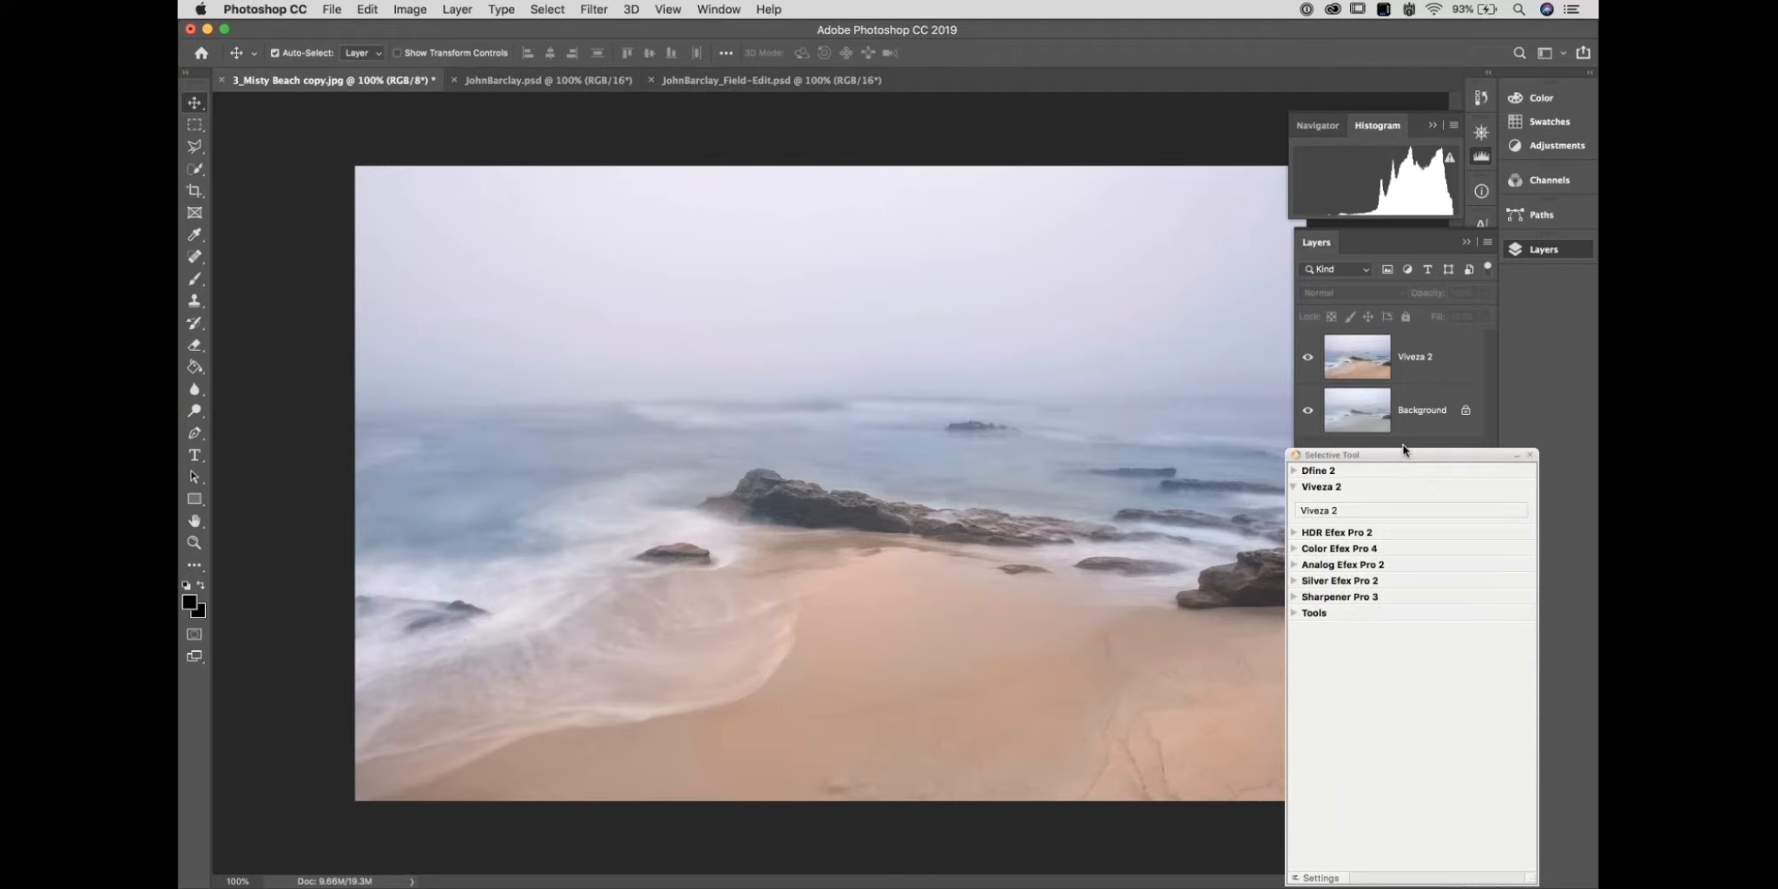
# Switch to the document with the bridge and gondola photo and launch Viveza 2 on it.
pyautogui.click(528, 78)
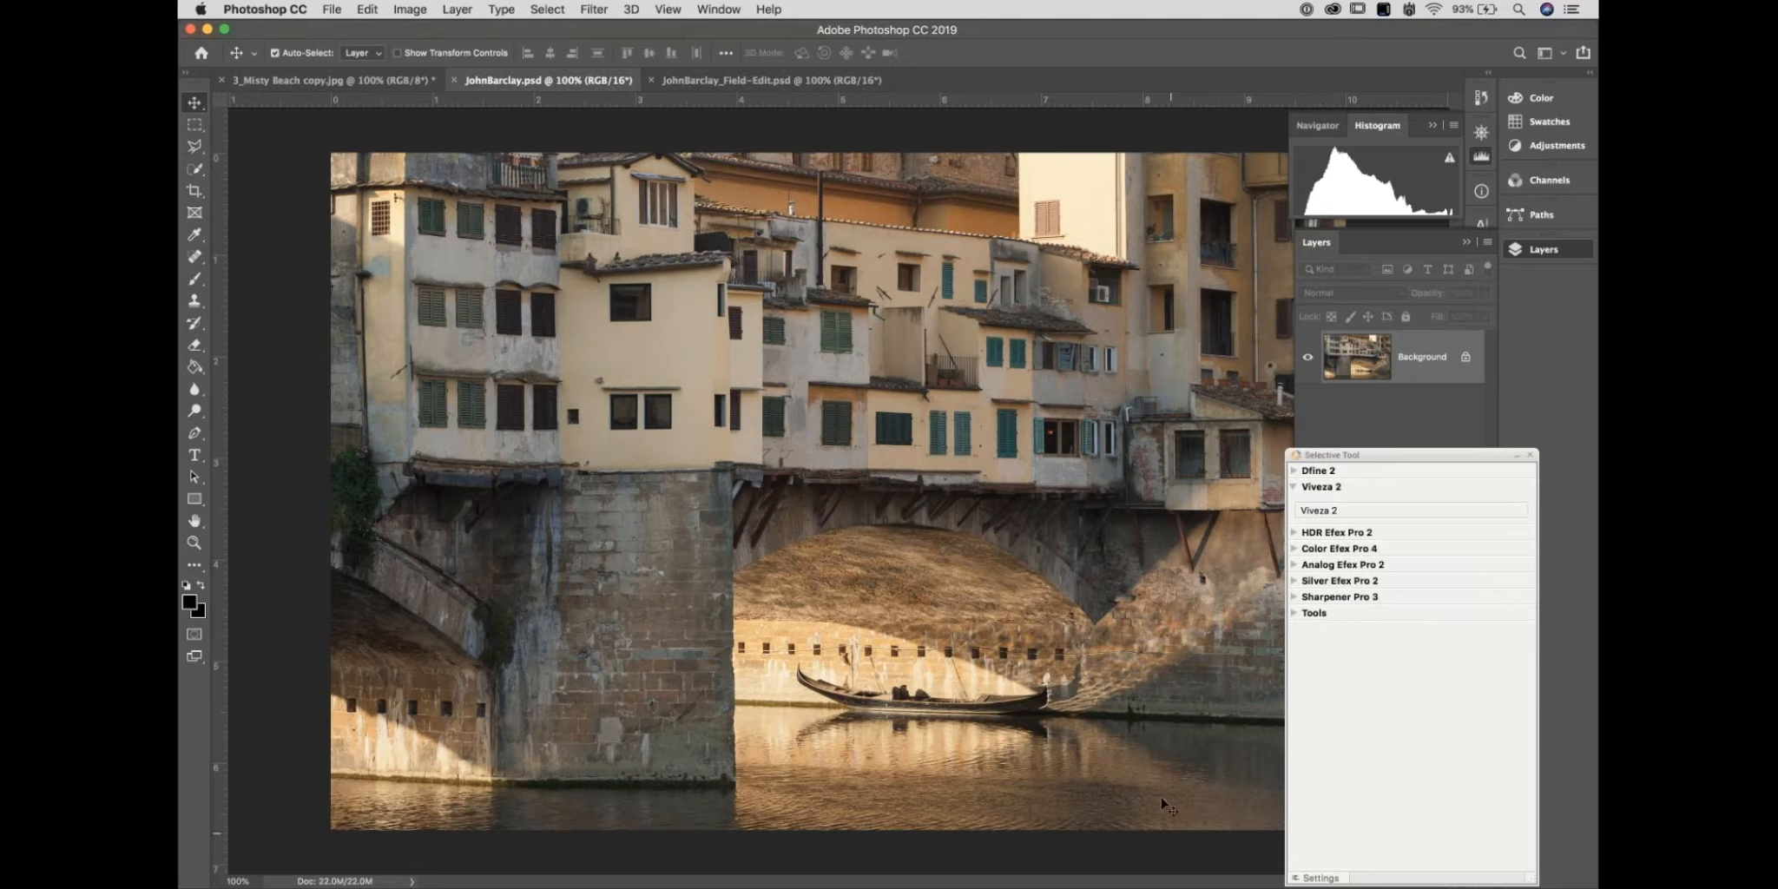
pyautogui.moveTo(1178, 881)
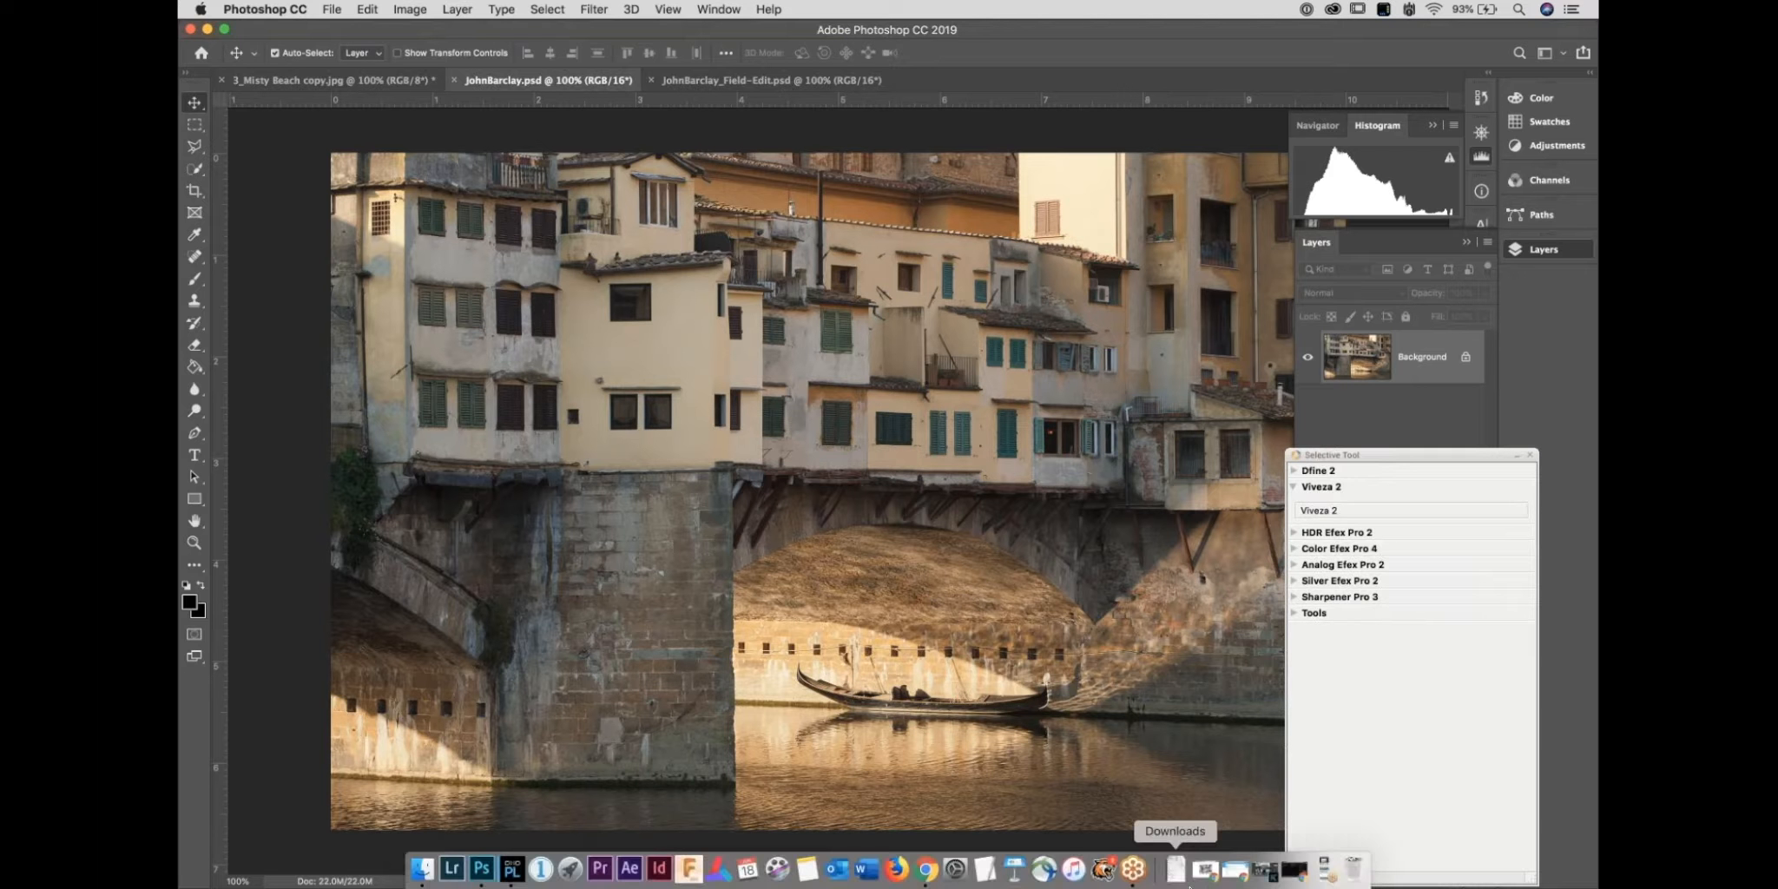
pyautogui.click(1323, 872)
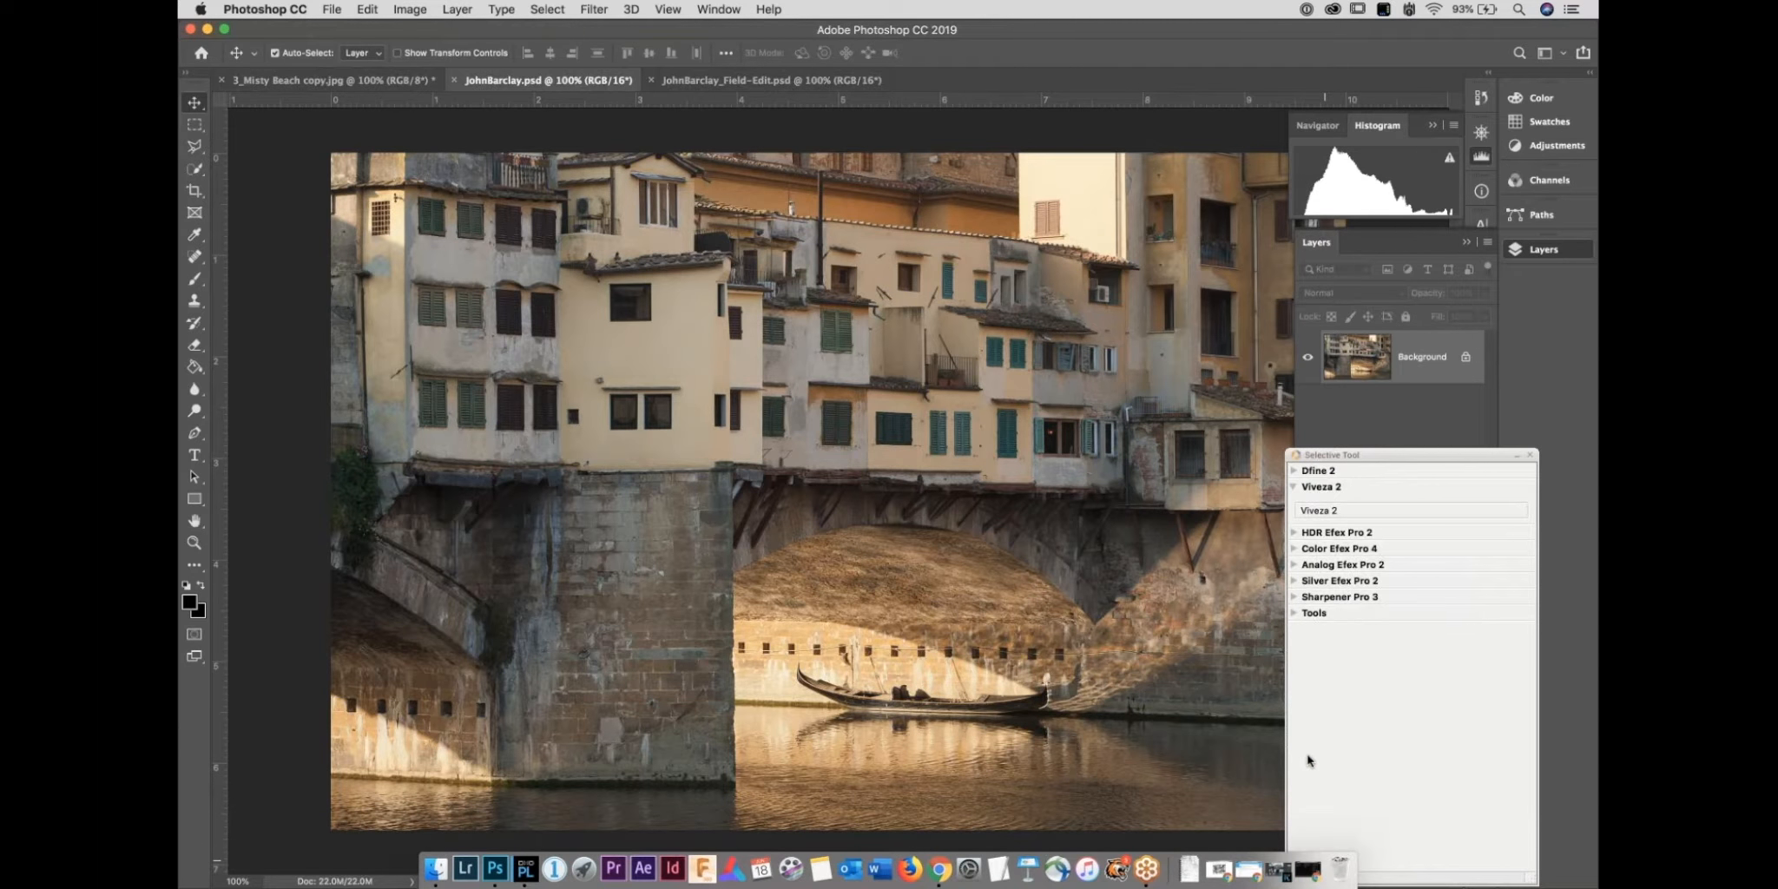
pyautogui.click(1391, 510)
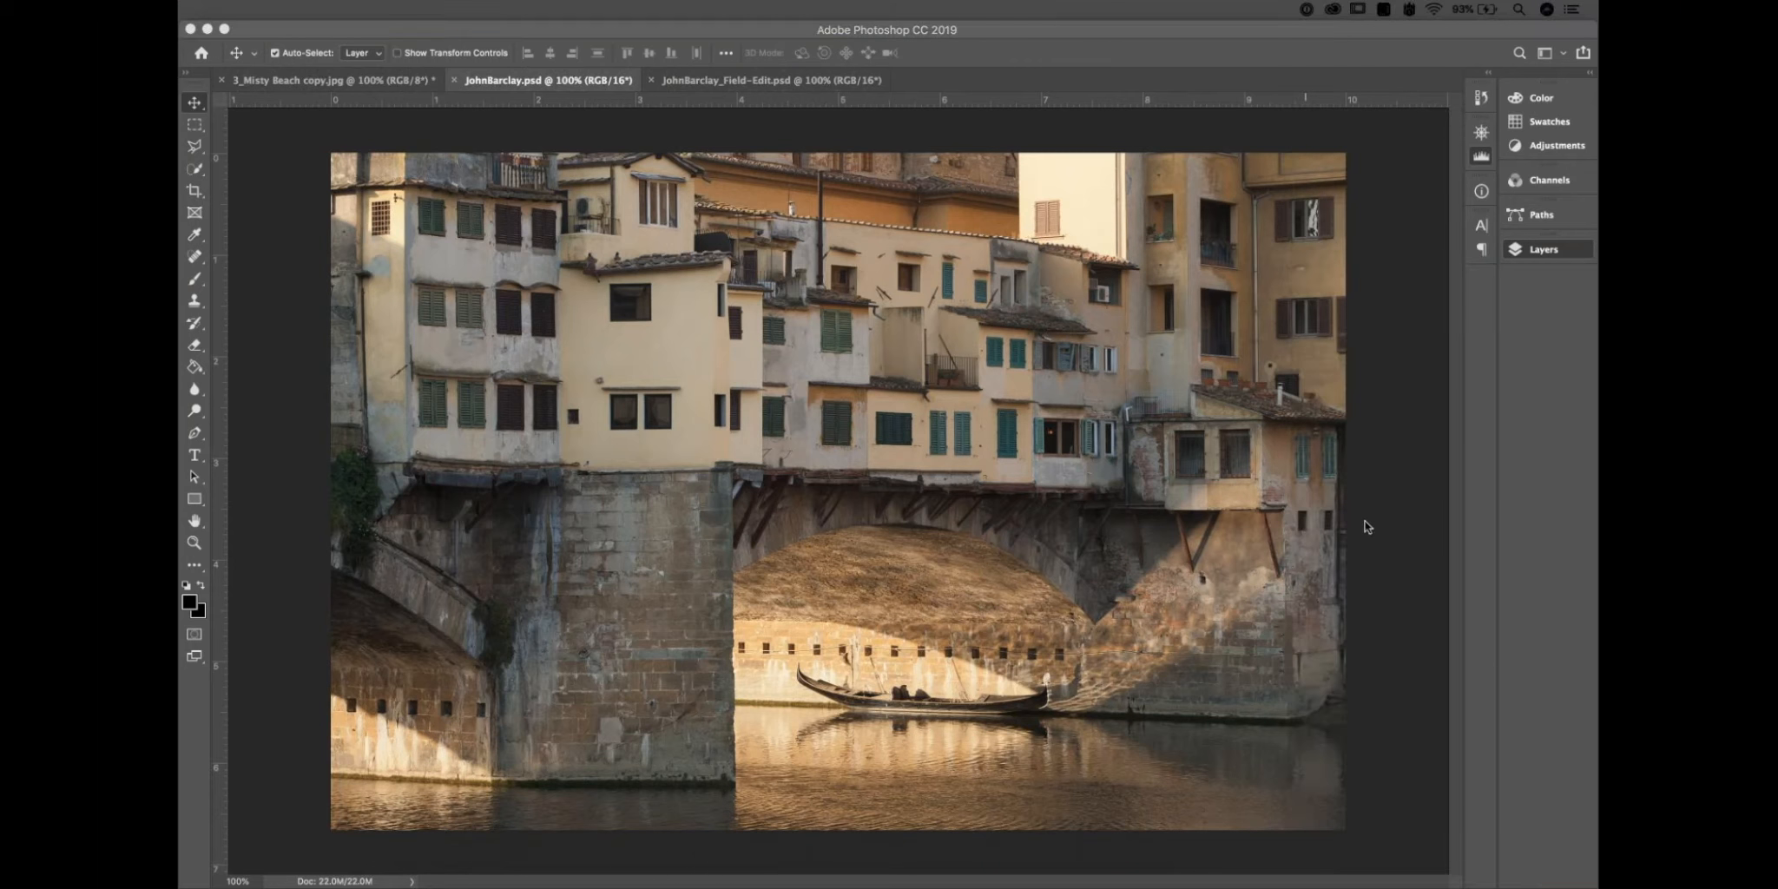
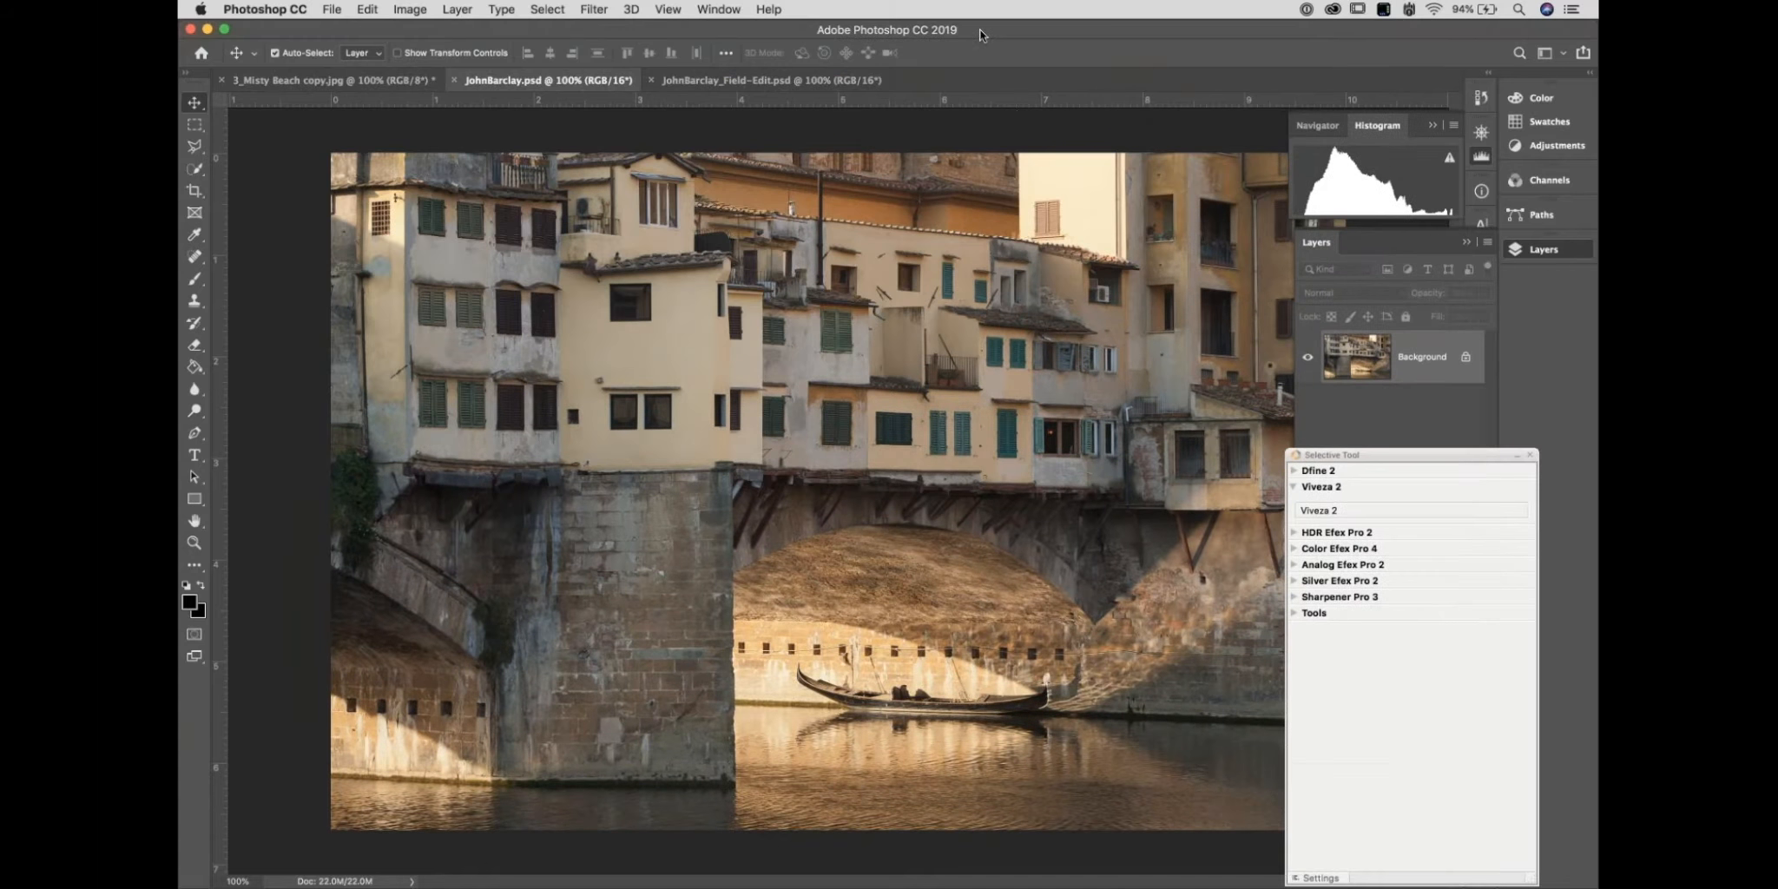
# Shift the Selective Tool window up slightly and open the bridge photo in Viveza 2.
pyautogui.moveTo(1398, 461); pyautogui.dragTo(1399, 436)
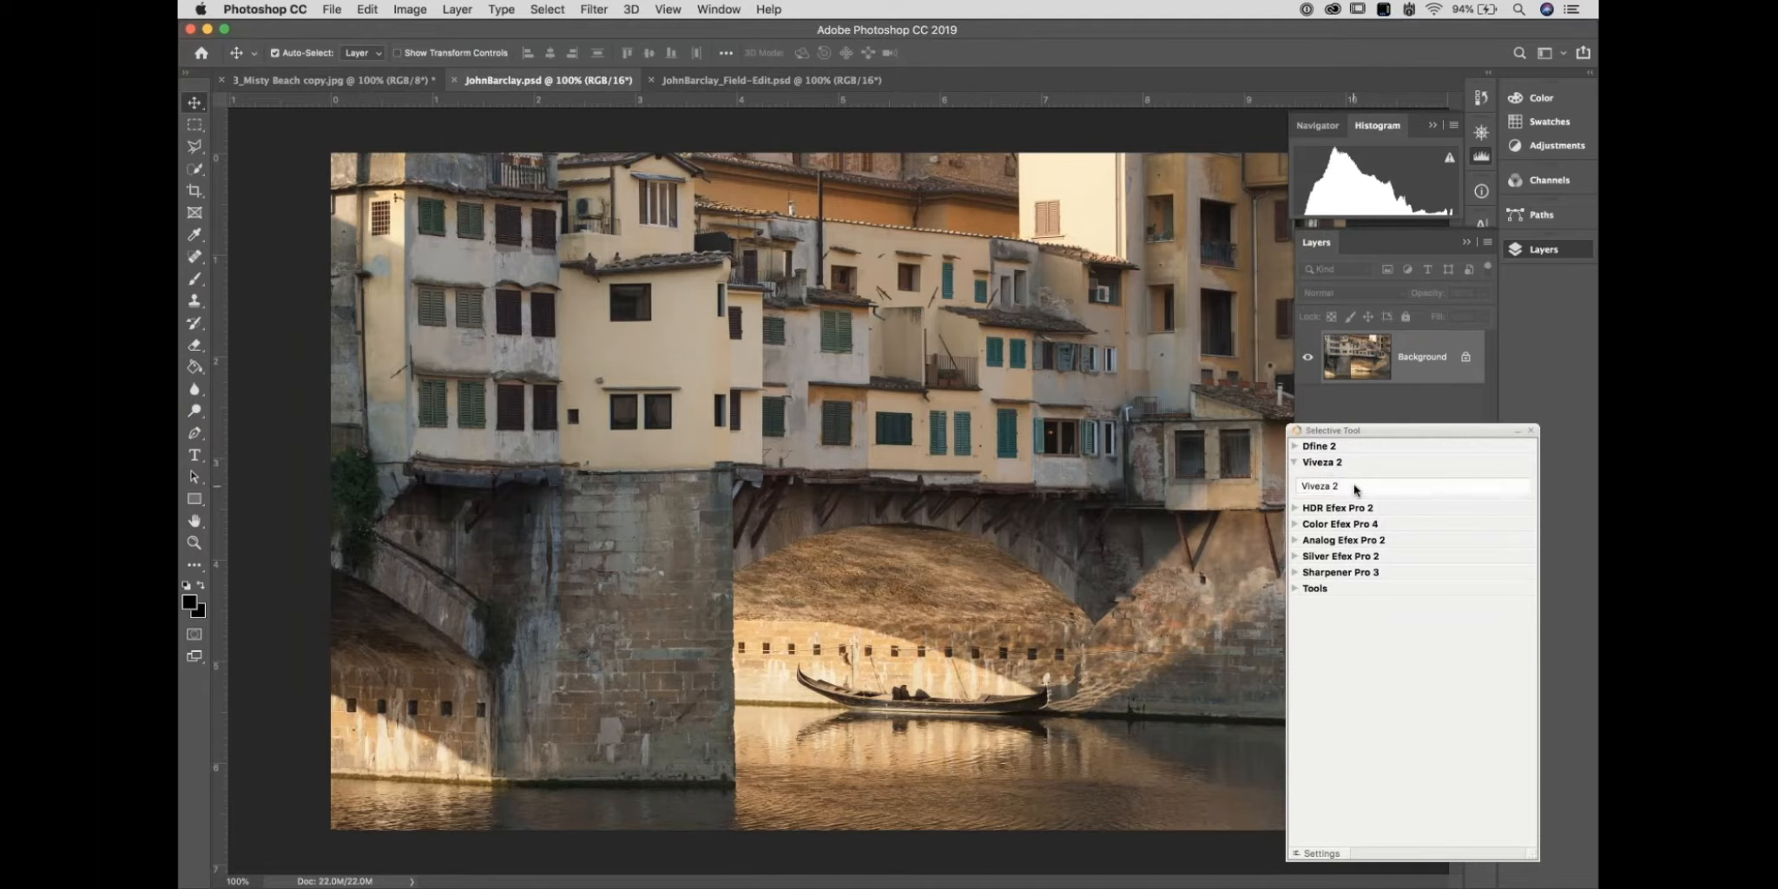
pyautogui.click(1361, 487)
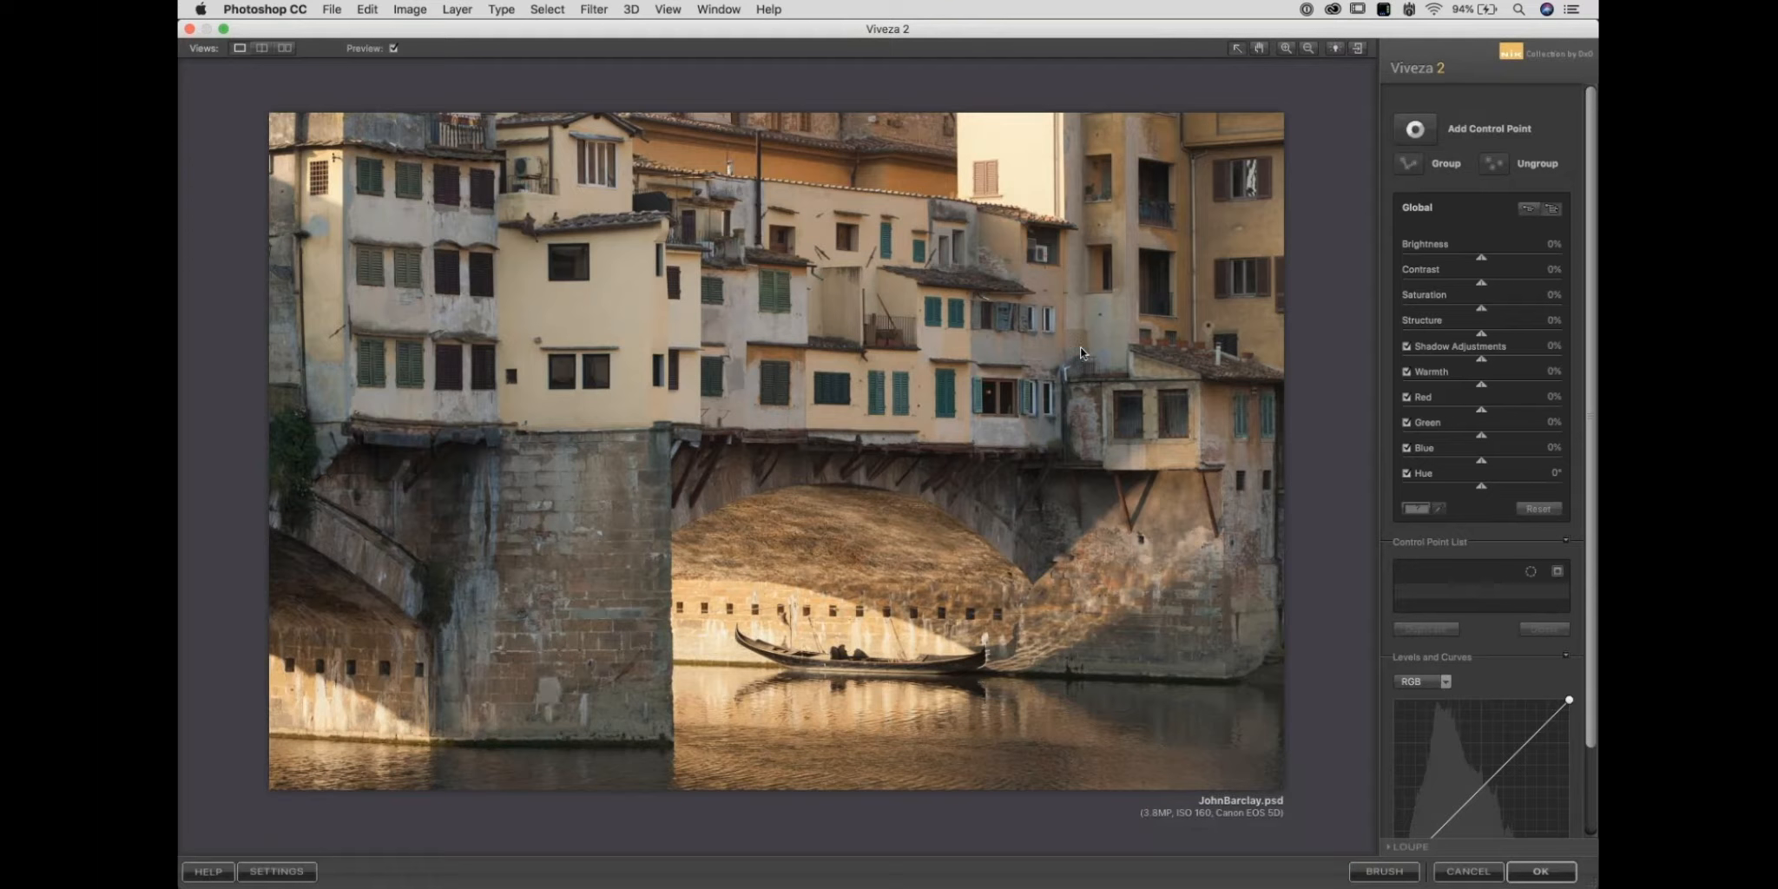
# Add a control point on the bright wall near the photo's upper edge, size it to 12%, and tone the wall down.
pyautogui.click(1409, 137)
pyautogui.click(1389, 139)
pyautogui.click(1017, 153)
pyautogui.moveTo(1065, 157); pyautogui.dragTo(1054, 160)
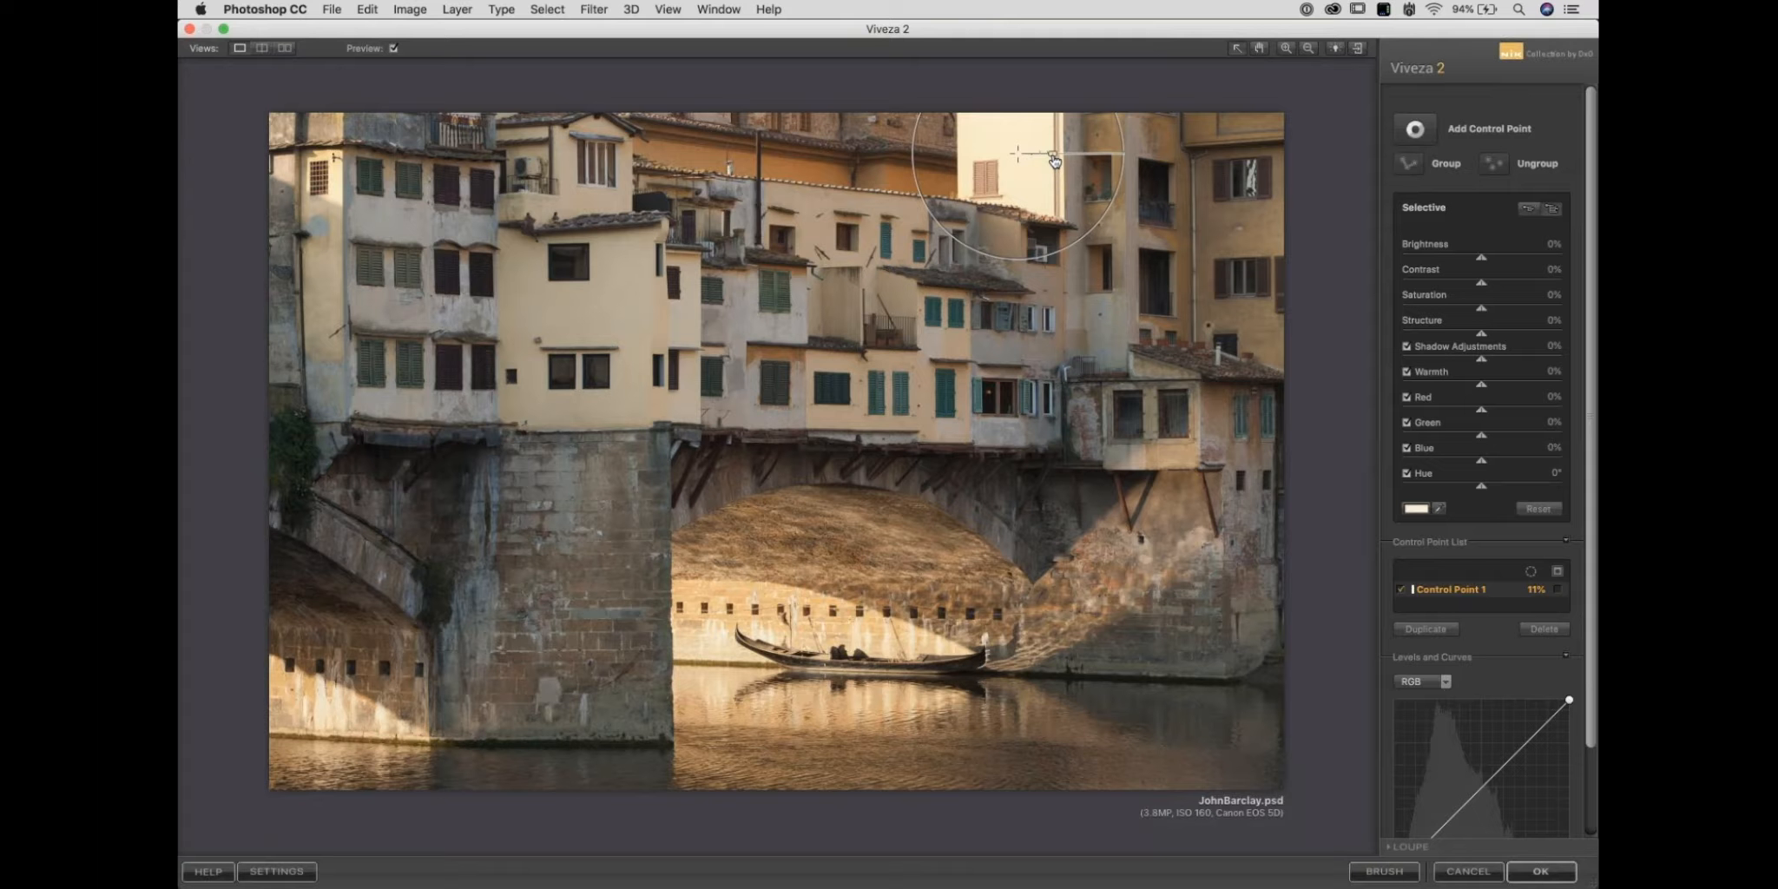
pyautogui.moveTo(1054, 160); pyautogui.dragTo(1054, 160)
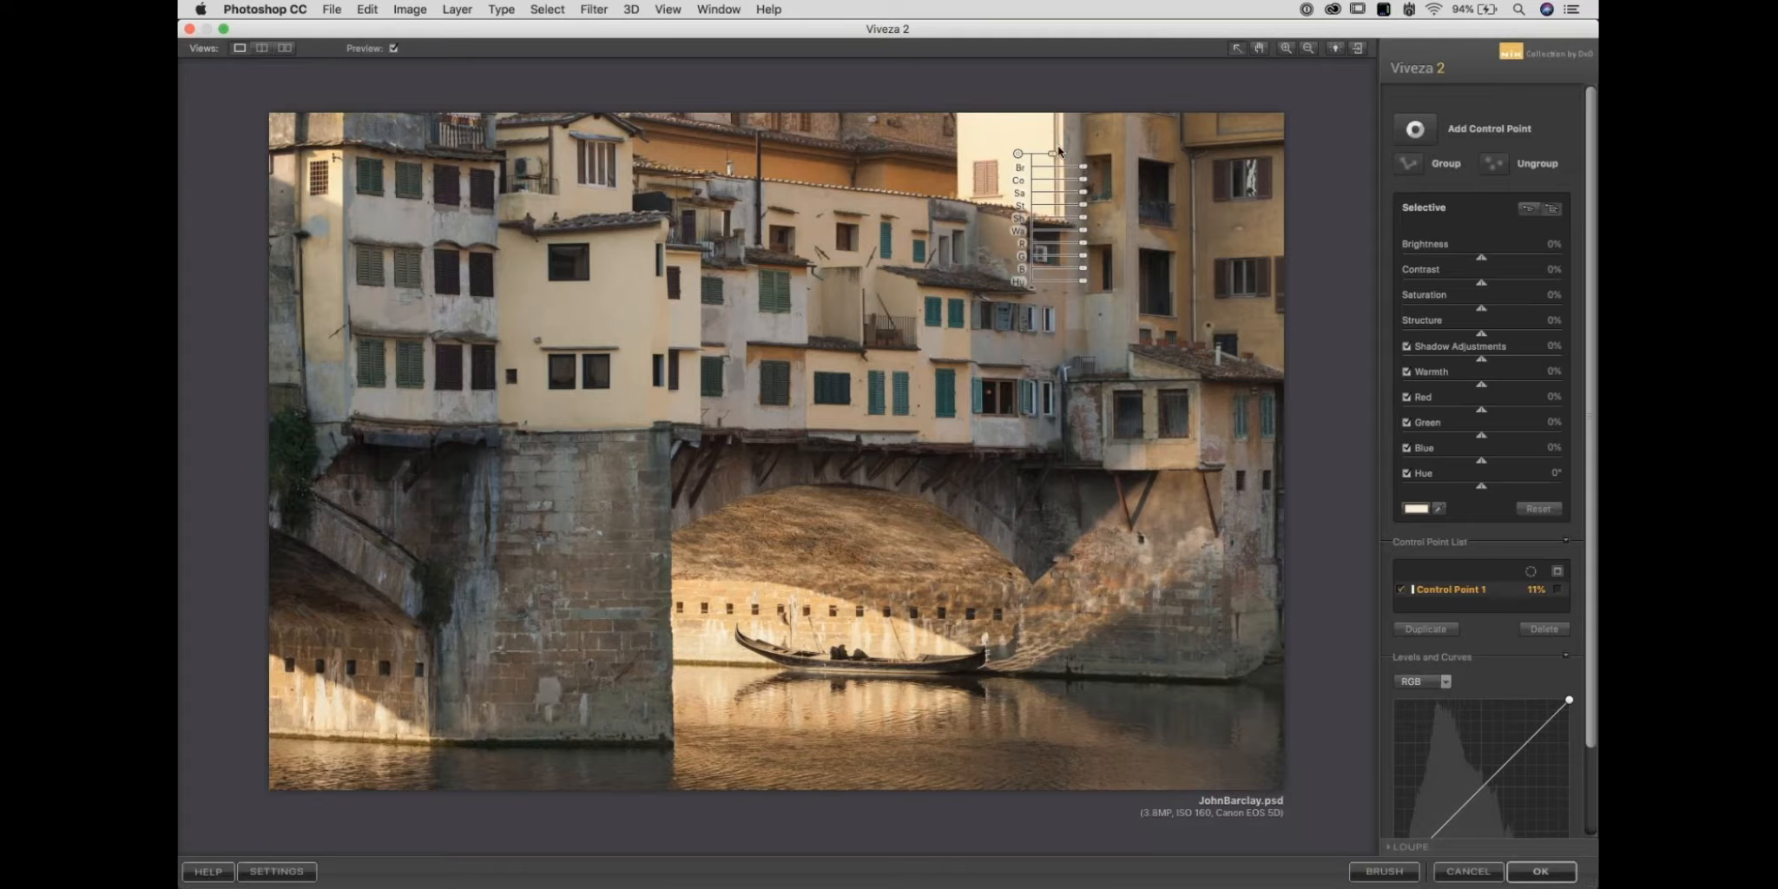
pyautogui.moveTo(1054, 154); pyautogui.dragTo(1053, 158)
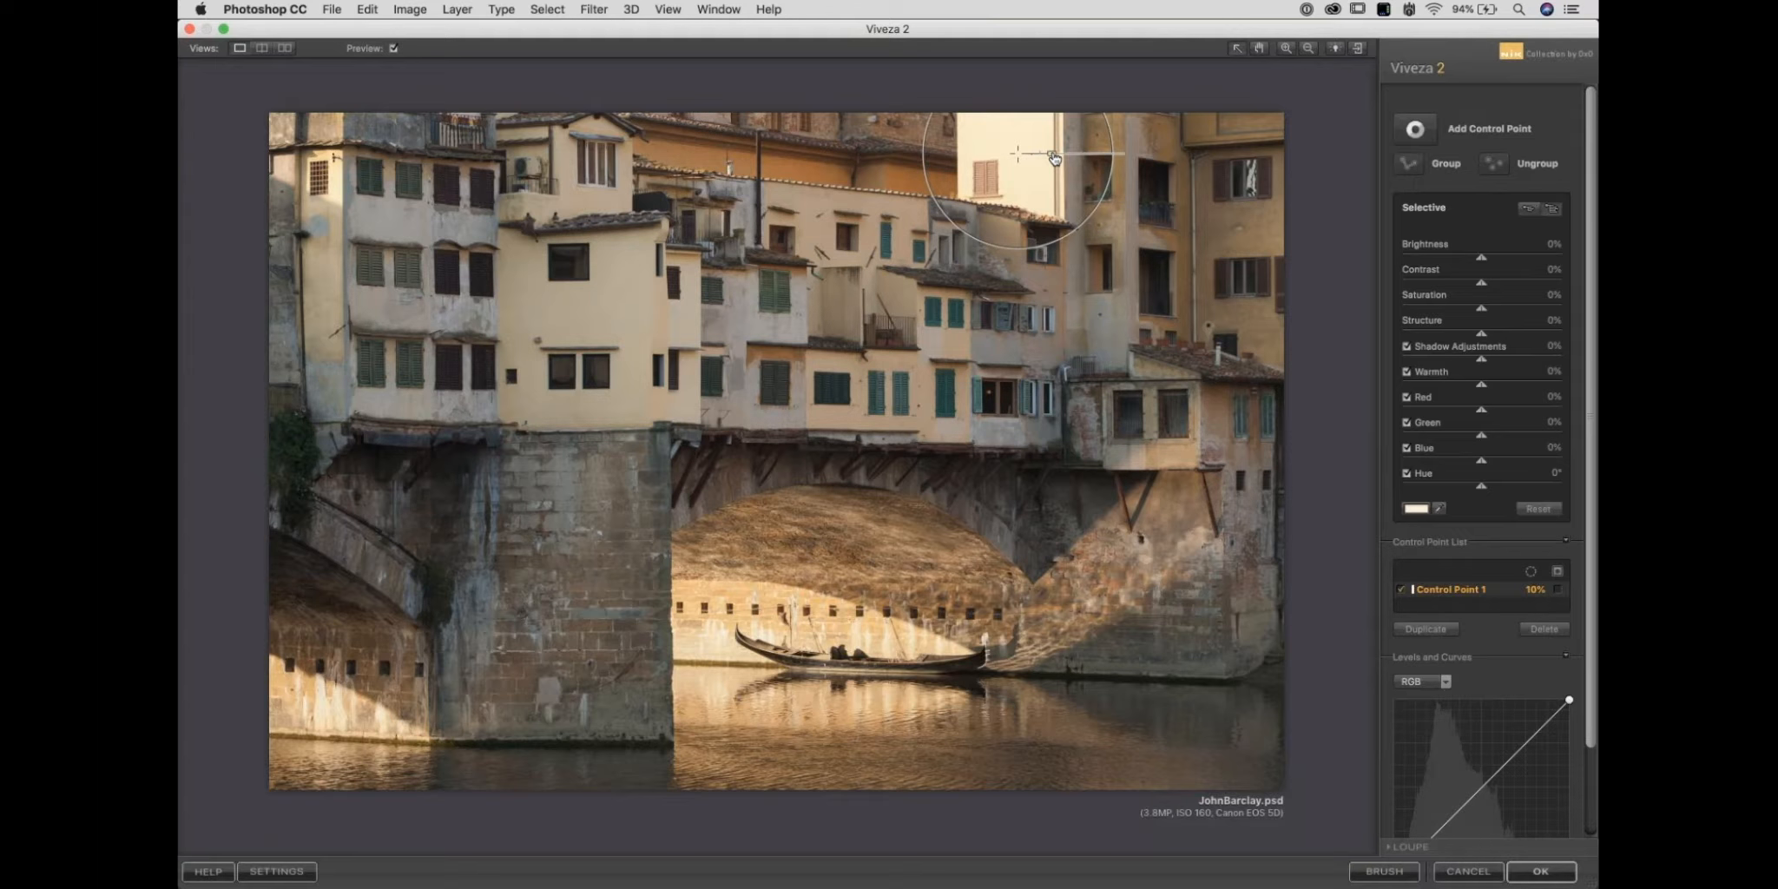
pyautogui.moveTo(1053, 157); pyautogui.dragTo(1083, 183)
pyautogui.click(1023, 131)
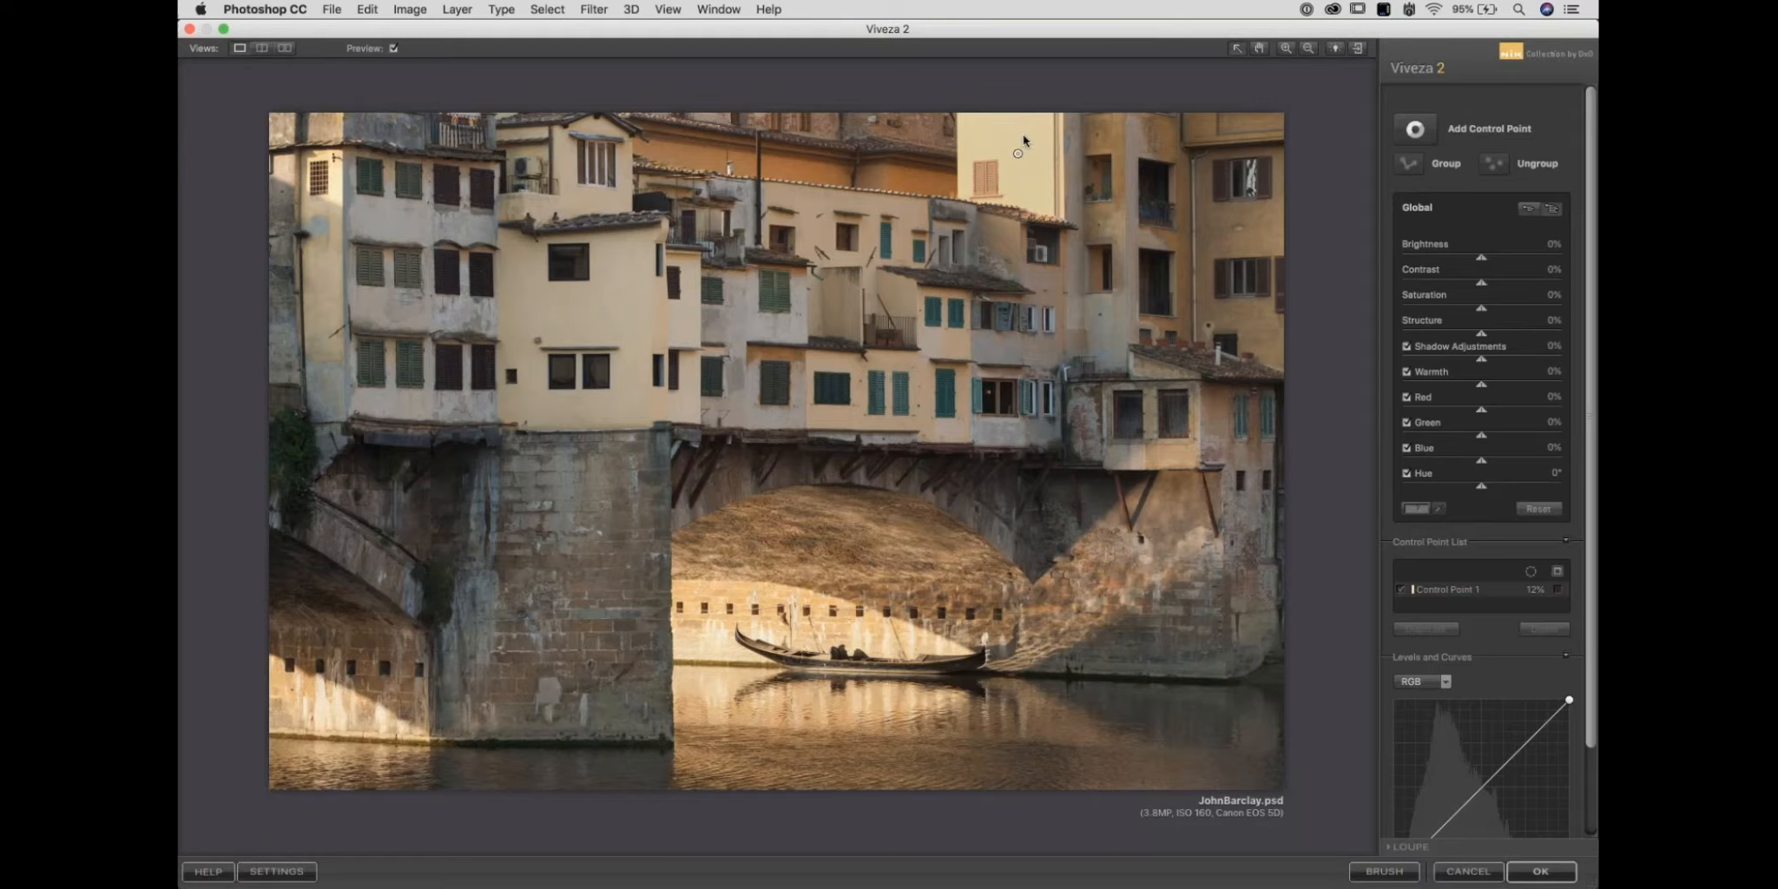
# Add a control point on the sunlit stone under the small left arch with size 15%, Brightness -16% and Saturation -15%.
pyautogui.click(1415, 132)
pyautogui.click(322, 714)
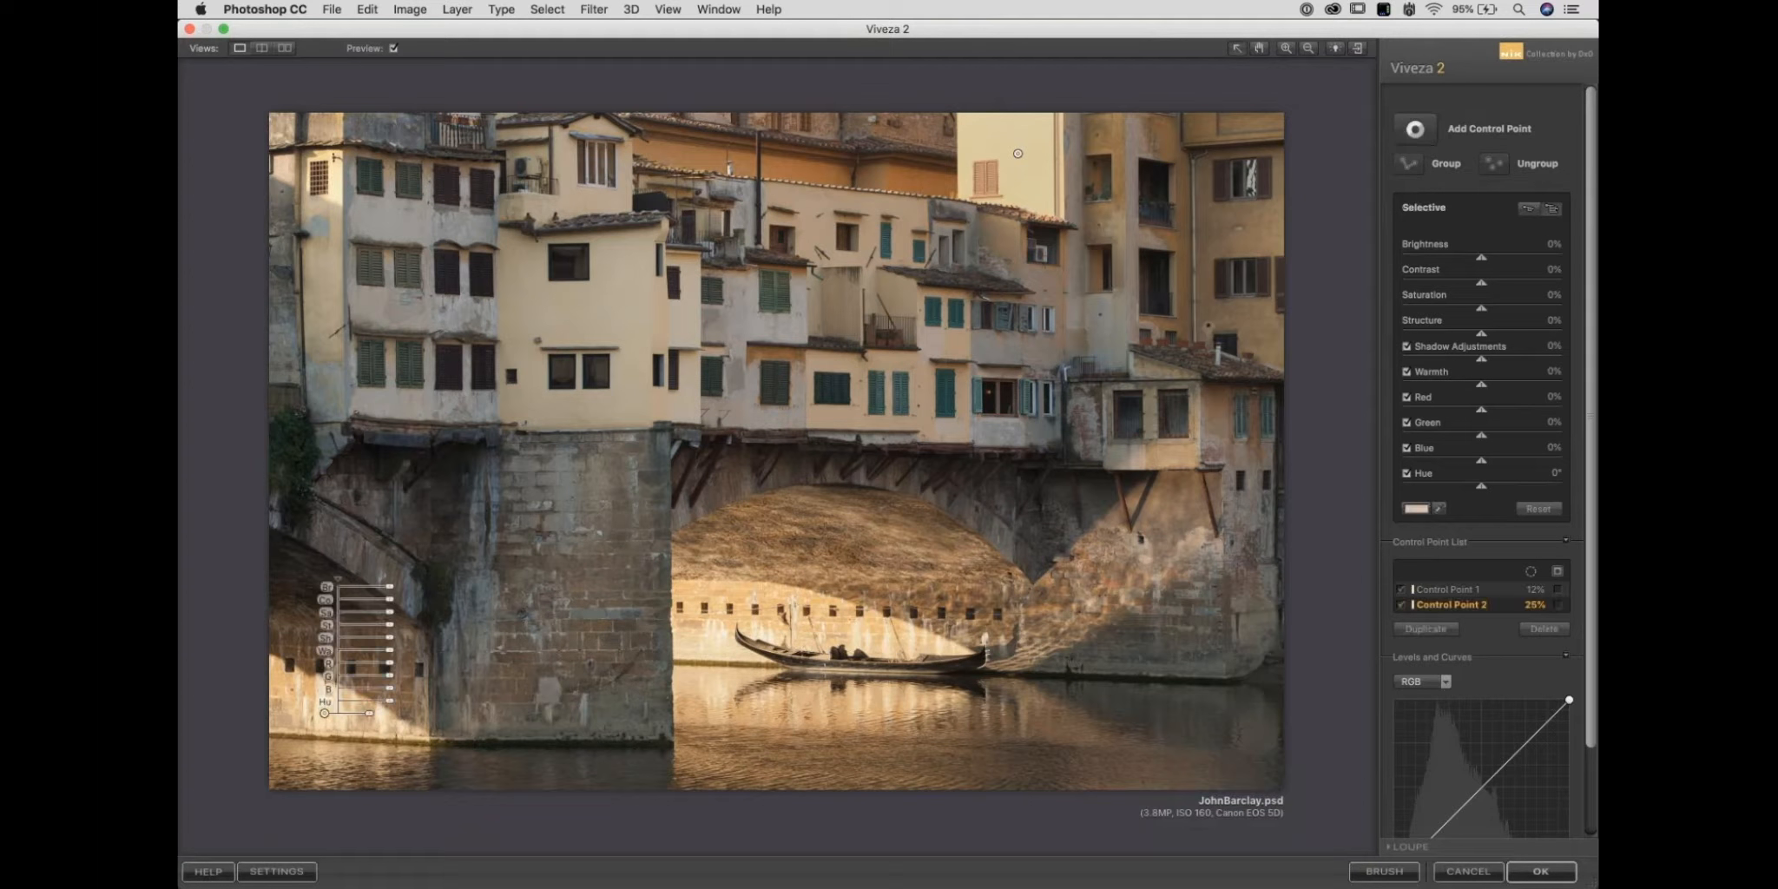
pyautogui.moveTo(369, 714); pyautogui.dragTo(362, 715)
pyautogui.moveTo(388, 593); pyautogui.dragTo(387, 617)
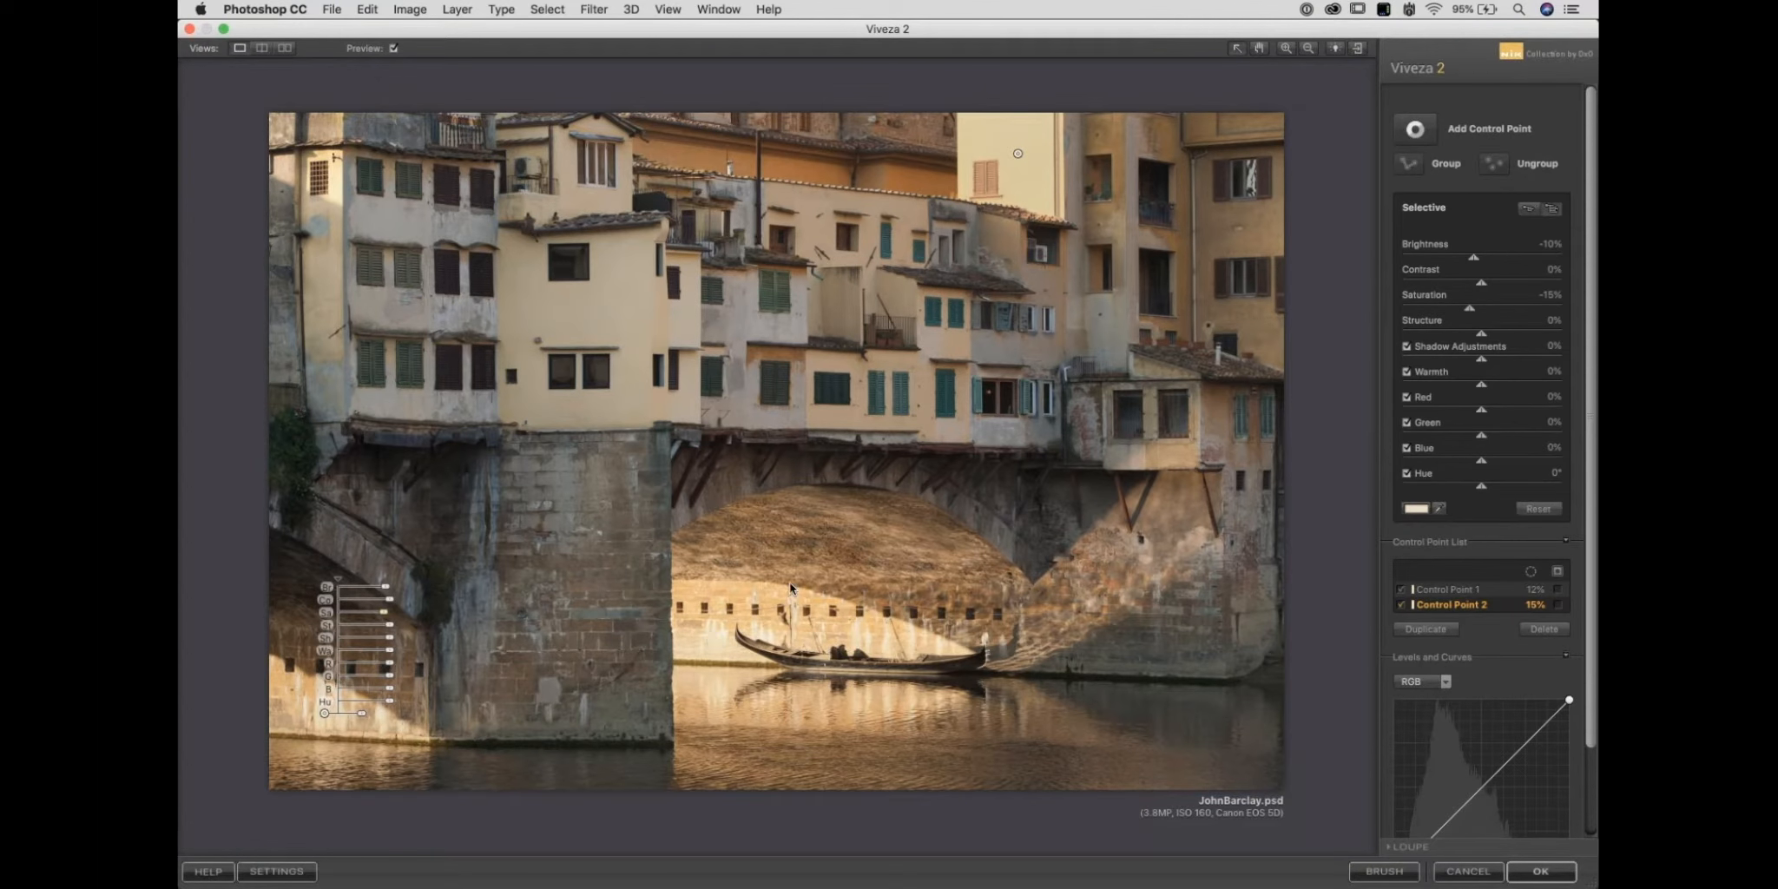
pyautogui.moveTo(388, 593); pyautogui.dragTo(387, 594)
# Move that control point across the small left arch to compare sampled areas, and settle it on the sunlit stone just above the waterline.
pyautogui.moveTo(328, 708); pyautogui.dragTo(343, 709)
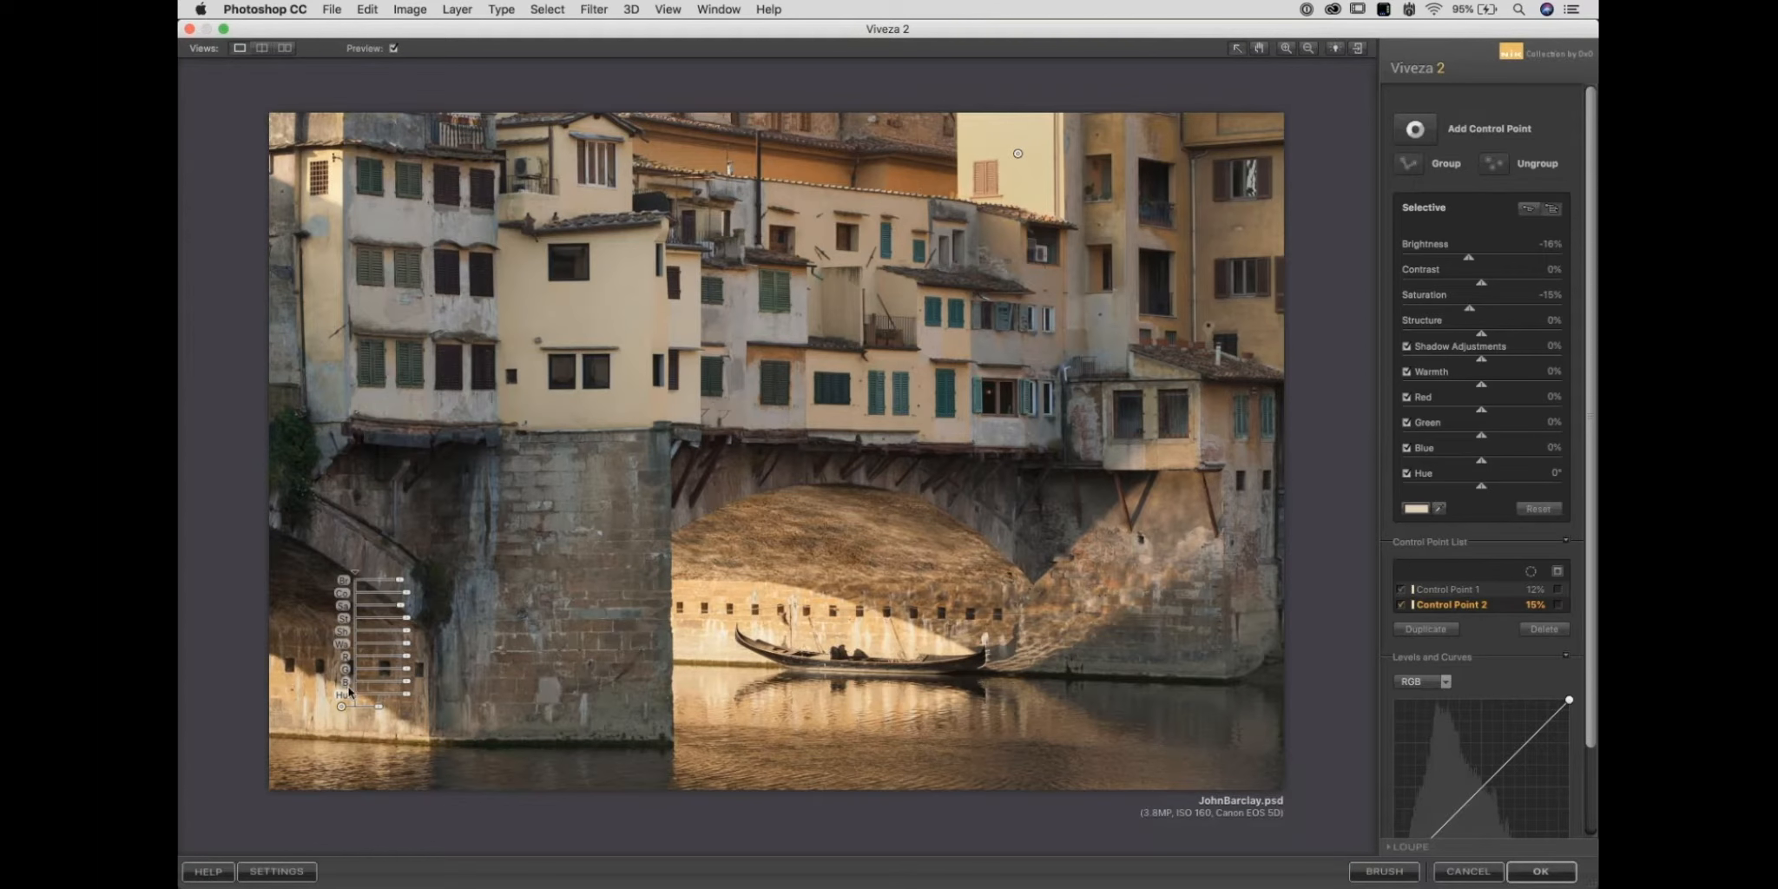
pyautogui.moveTo(341, 706)
pyautogui.mouseDown()
pyautogui.moveTo(353, 699)
pyautogui.moveTo(327, 721)
pyautogui.moveTo(365, 713)
pyautogui.mouseUp()
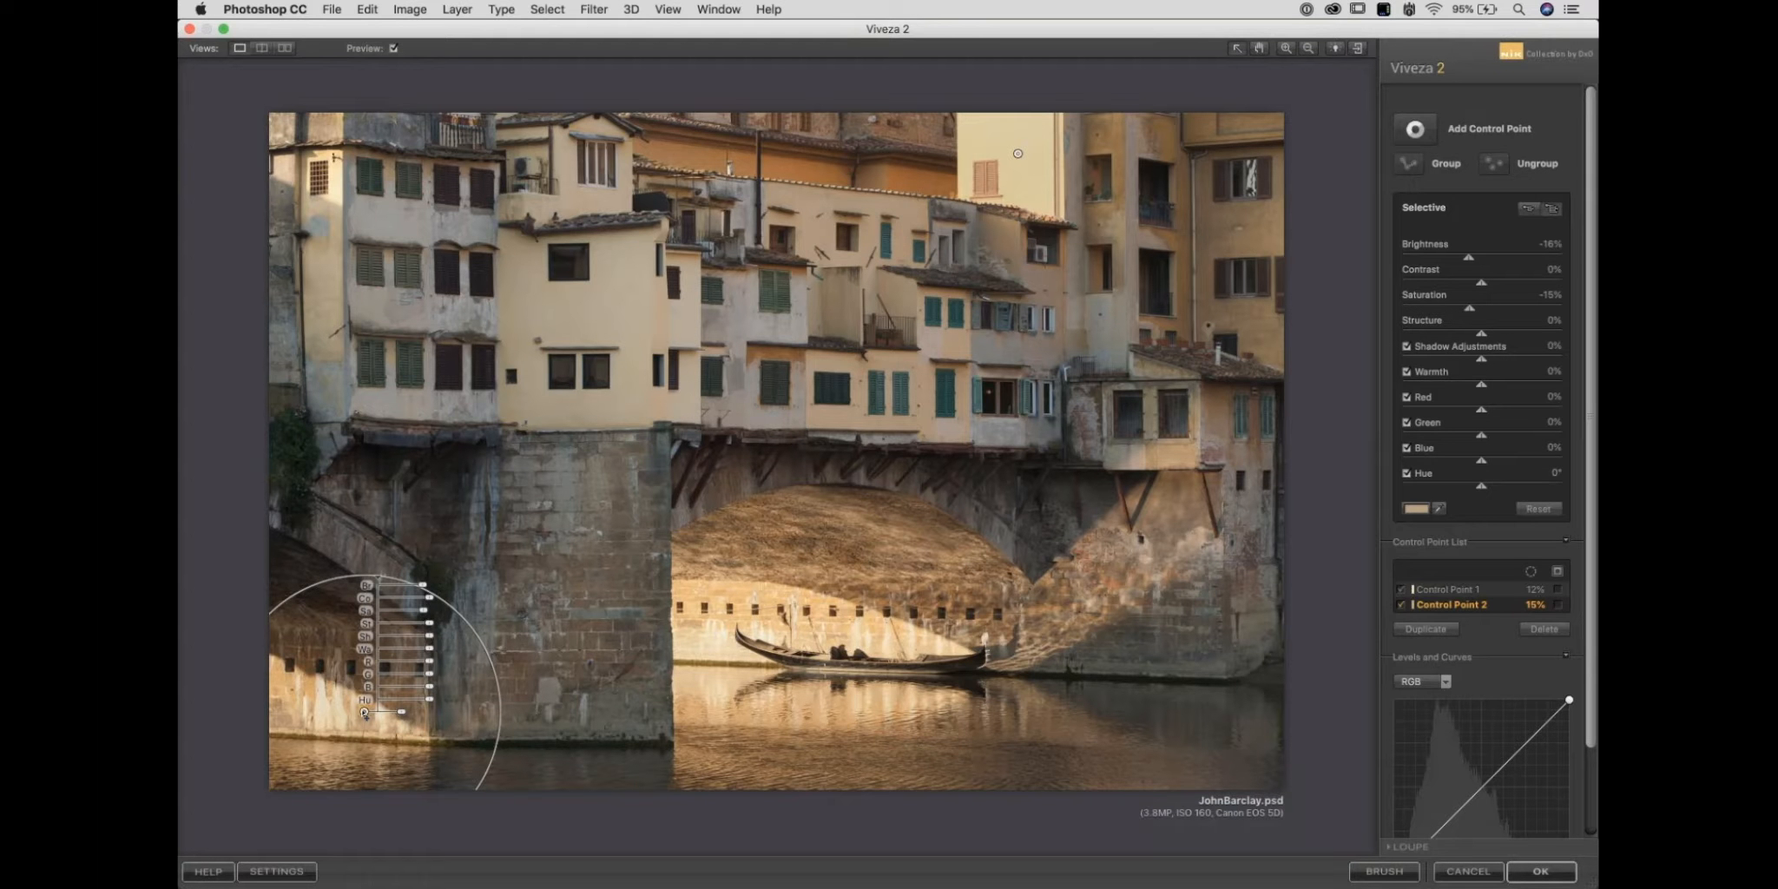
pyautogui.moveTo(364, 713); pyautogui.dragTo(367, 647)
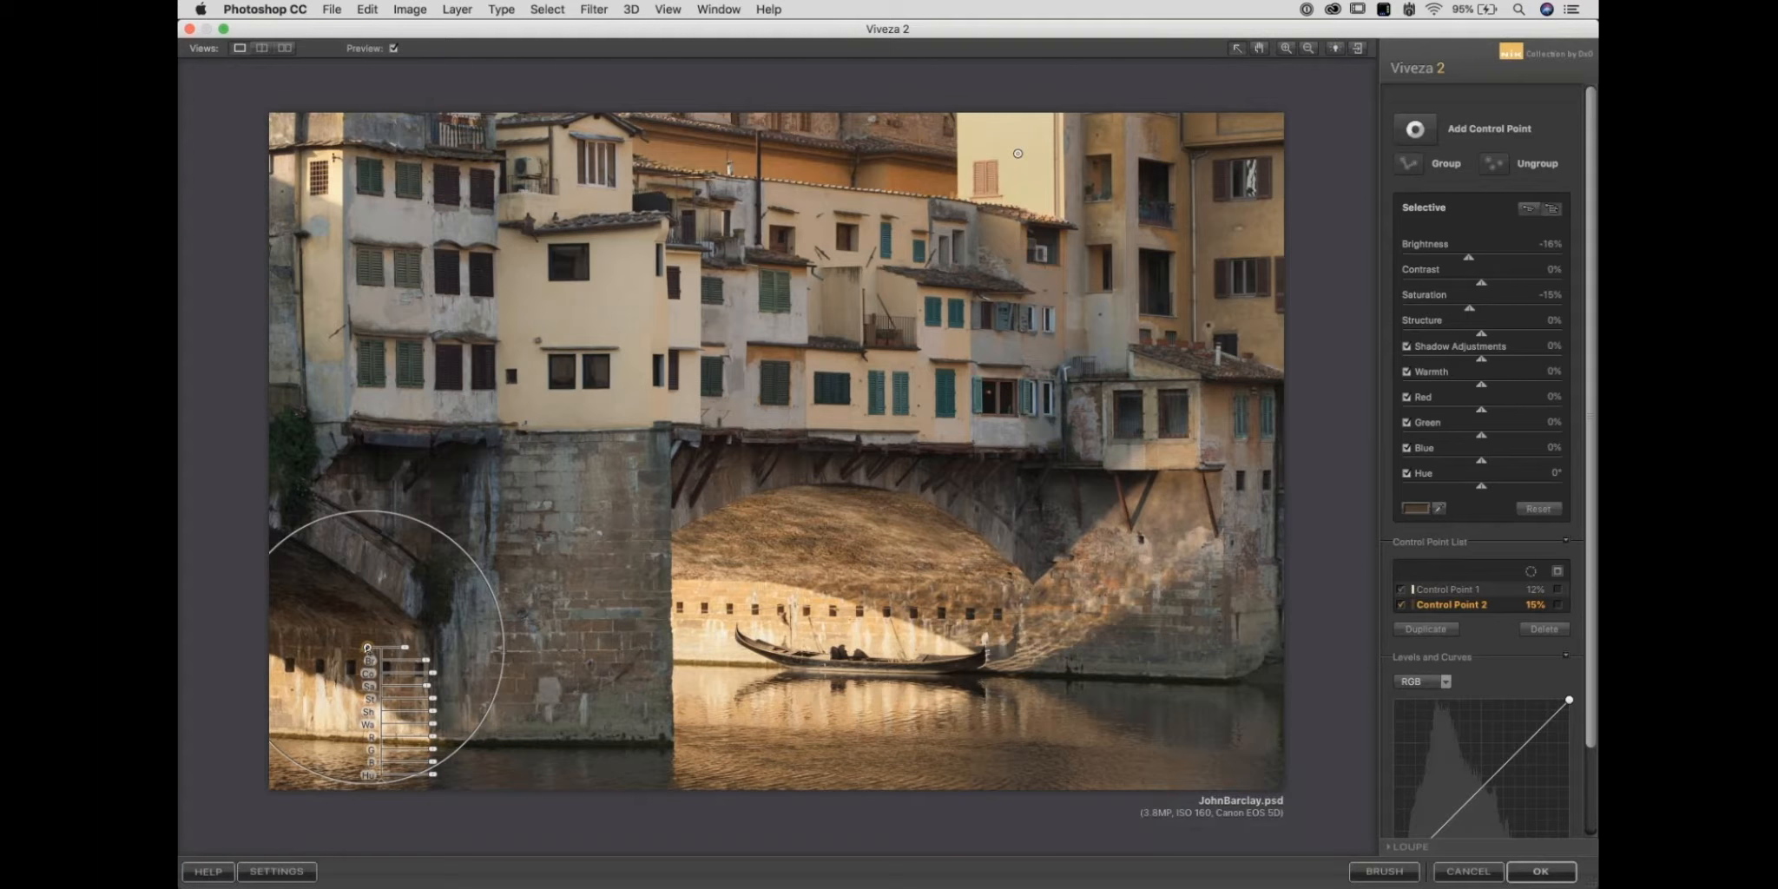
pyautogui.moveTo(367, 647); pyautogui.dragTo(362, 716)
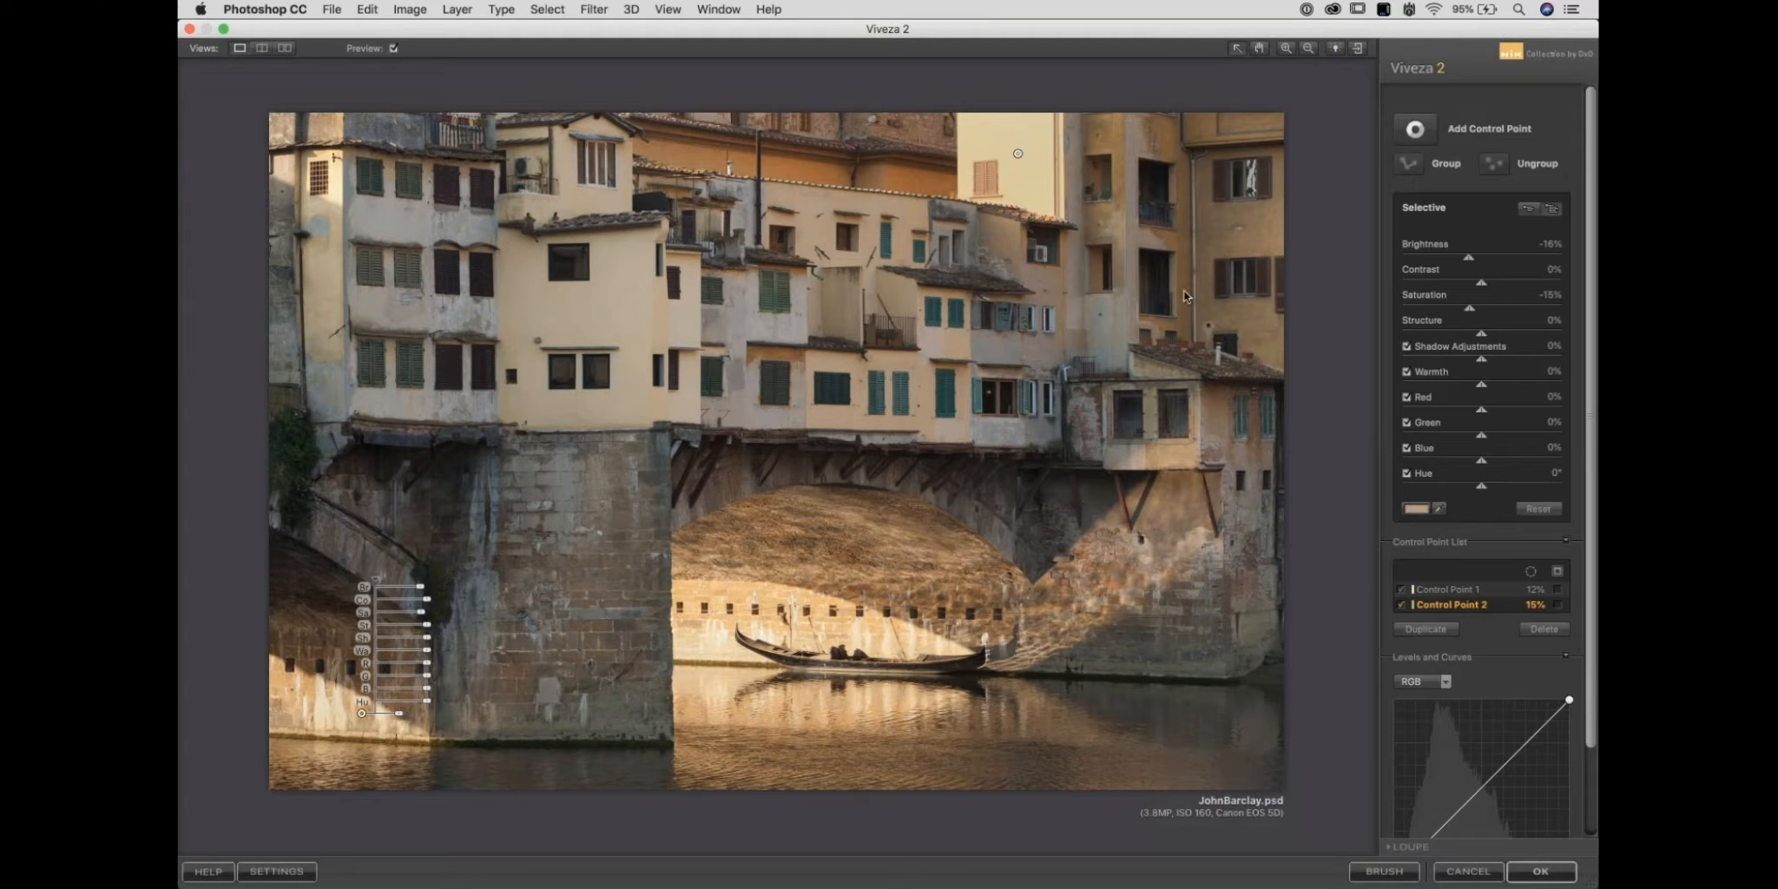
# Add a control point on the stone pier with Contrast 22% and Structure 55%, and check its selection mask.
pyautogui.click(1429, 132)
pyautogui.click(572, 566)
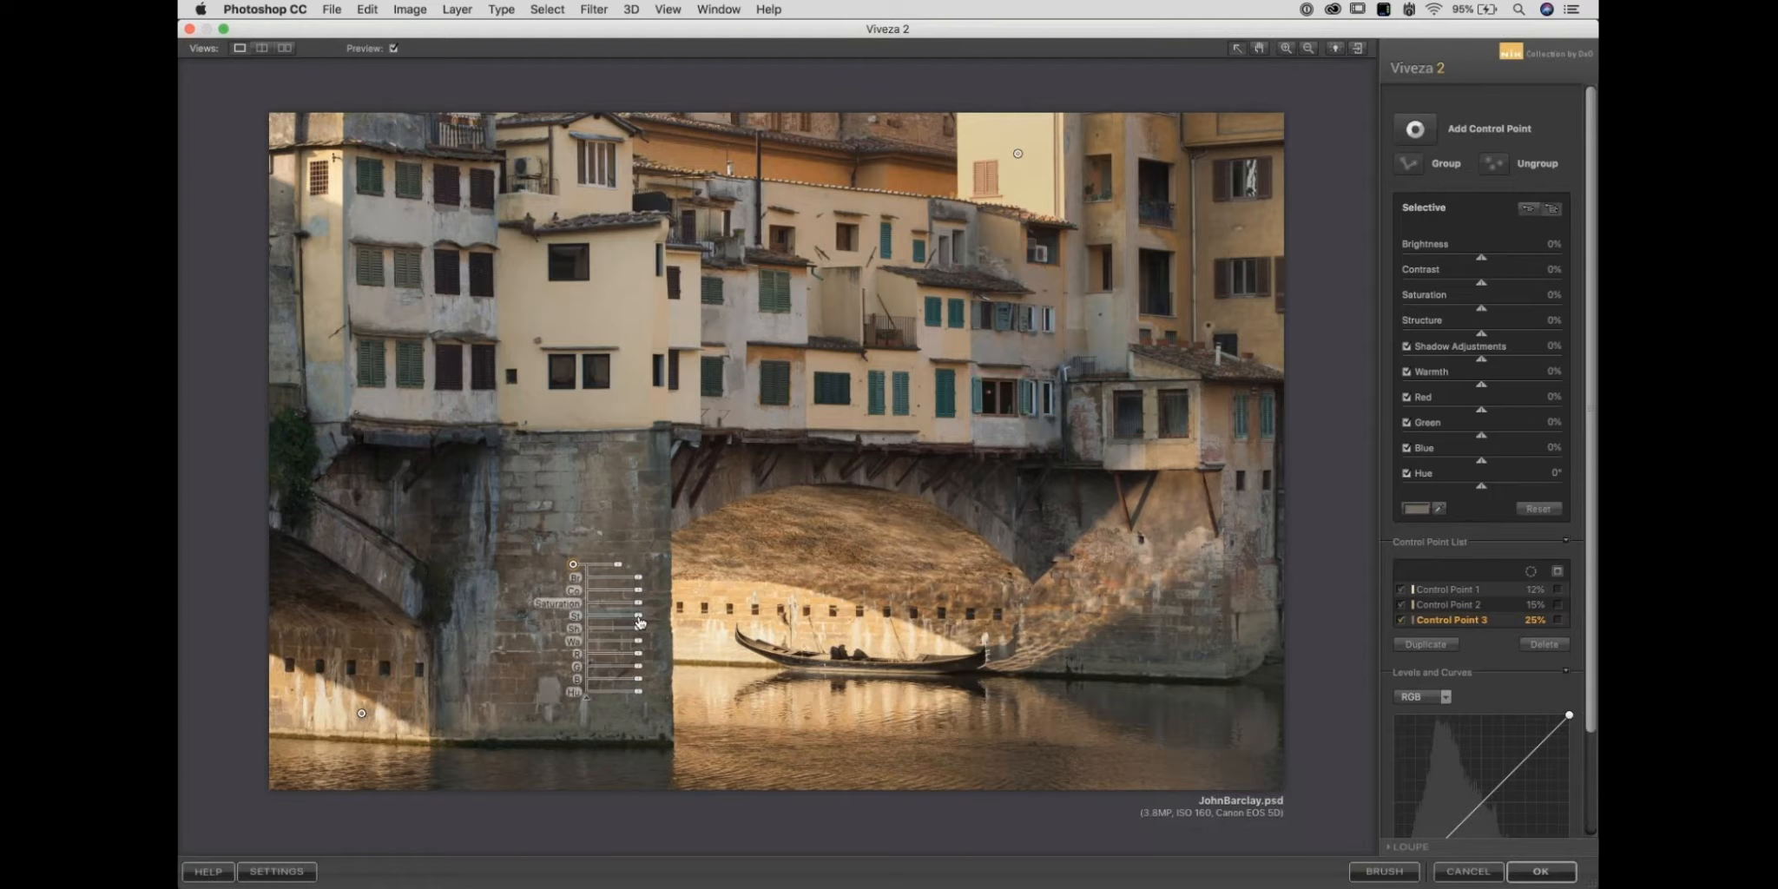
pyautogui.moveTo(643, 618); pyautogui.dragTo(646, 594)
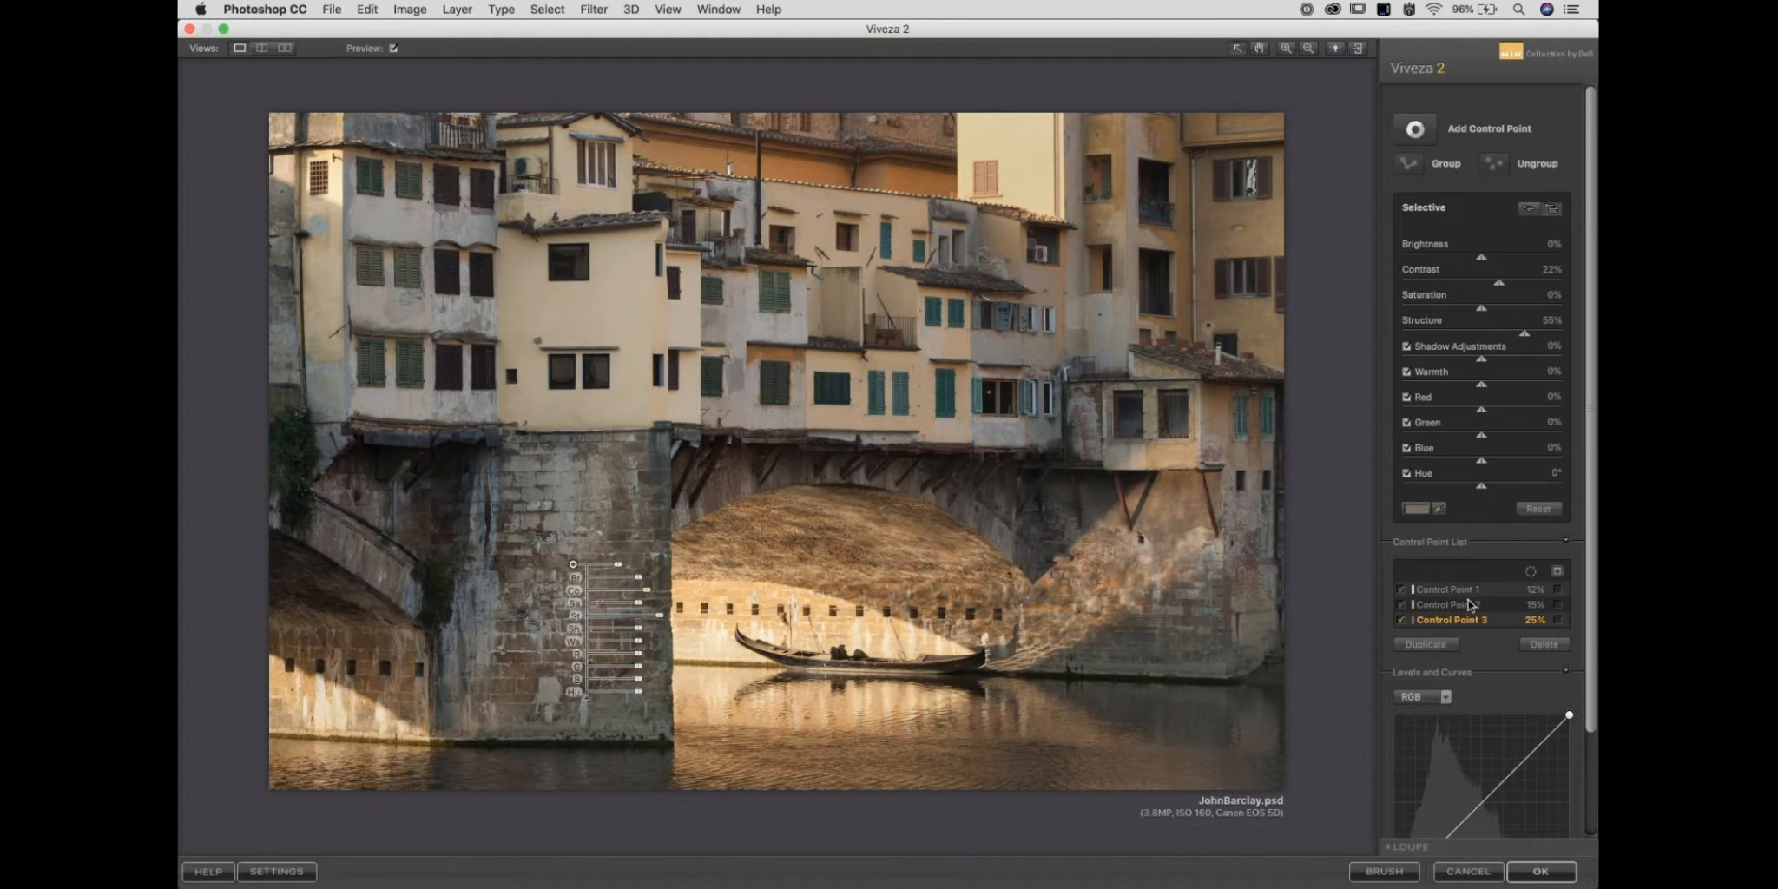
pyautogui.click(1558, 622)
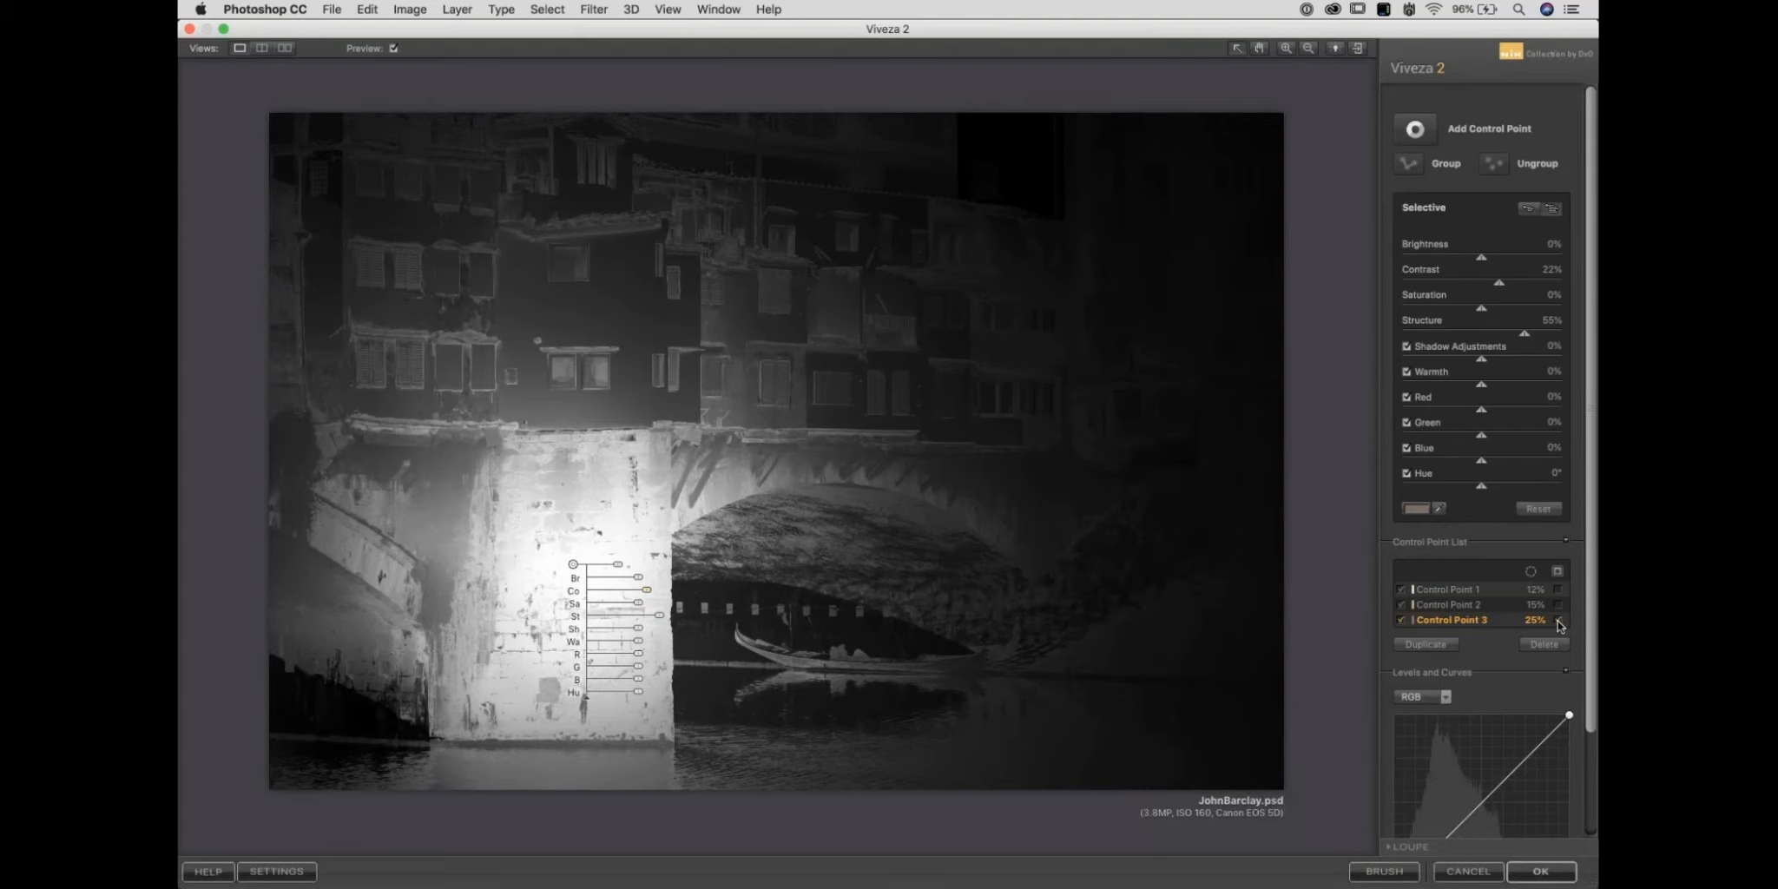
pyautogui.click(1558, 622)
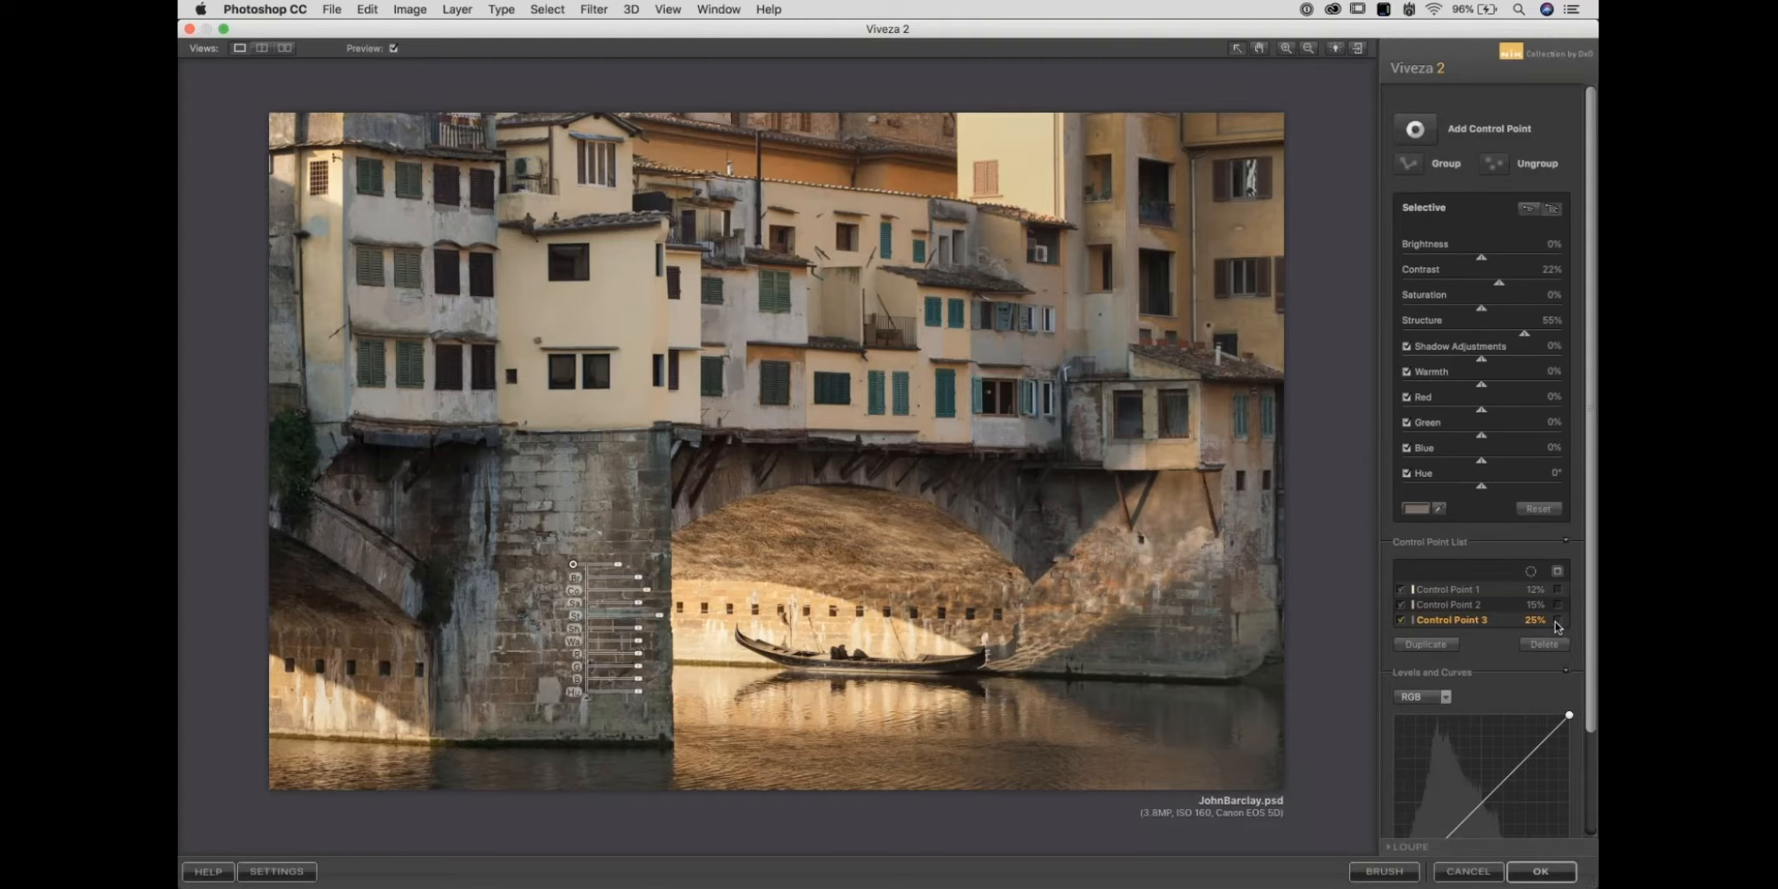
# Add a control point on the grey building at the left with size 23%, Saturation -32% and Contrast 15%.
pyautogui.click(1408, 135)
pyautogui.click(492, 319)
pyautogui.moveTo(493, 319); pyautogui.dragTo(512, 357)
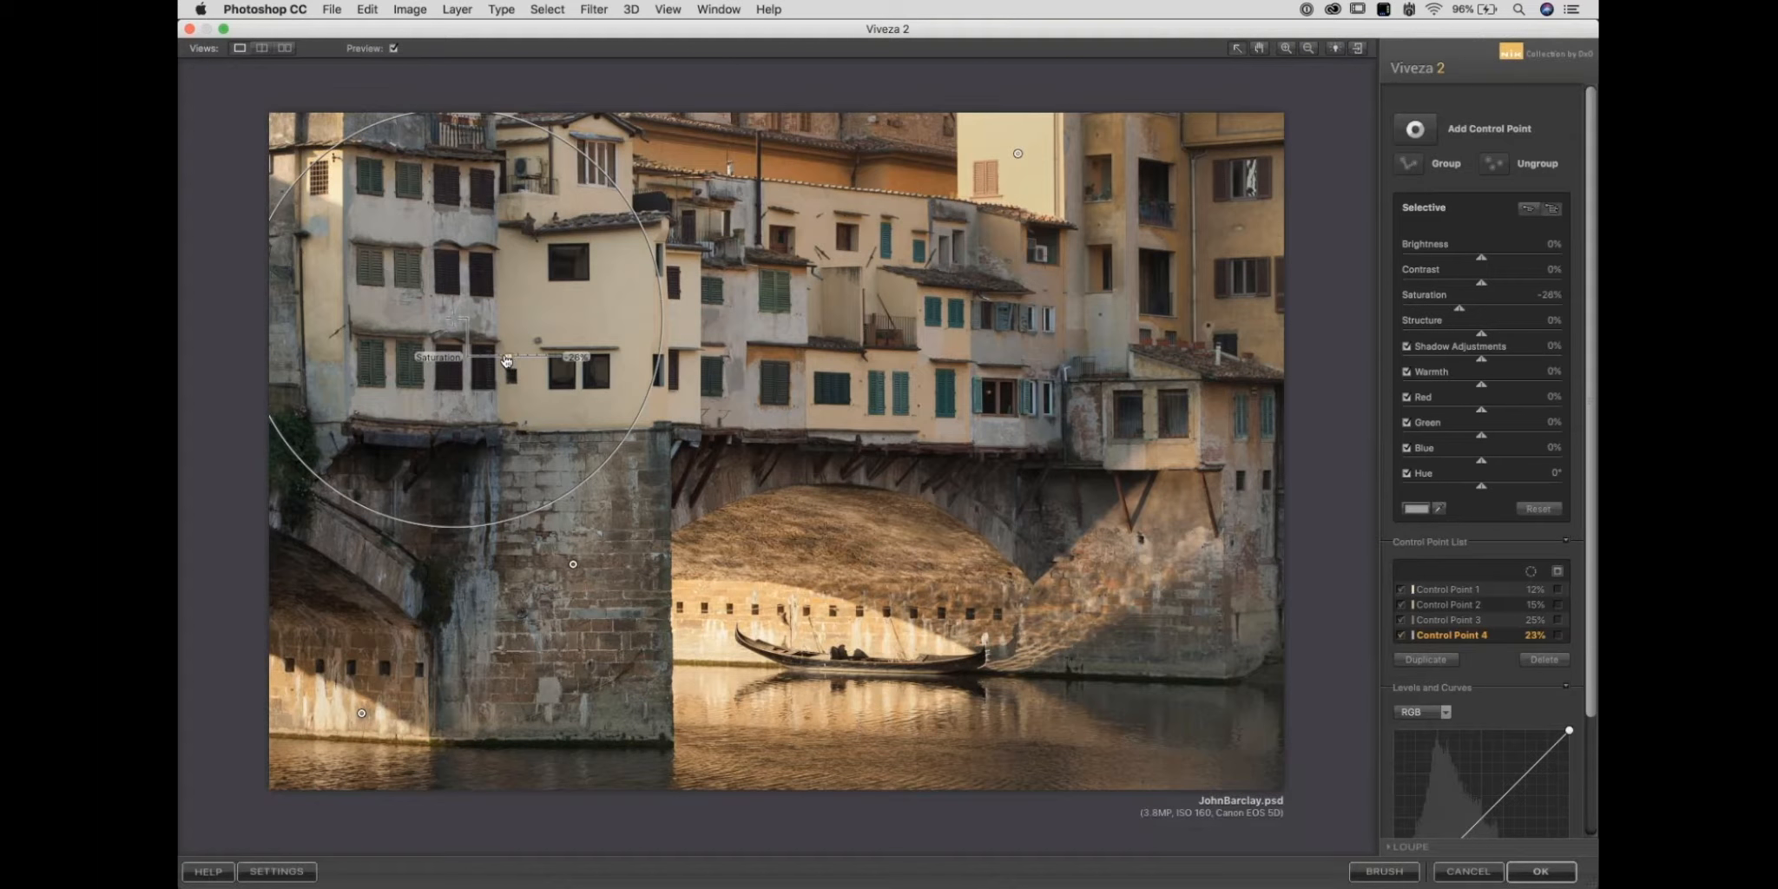
pyautogui.moveTo(506, 361); pyautogui.dragTo(526, 352)
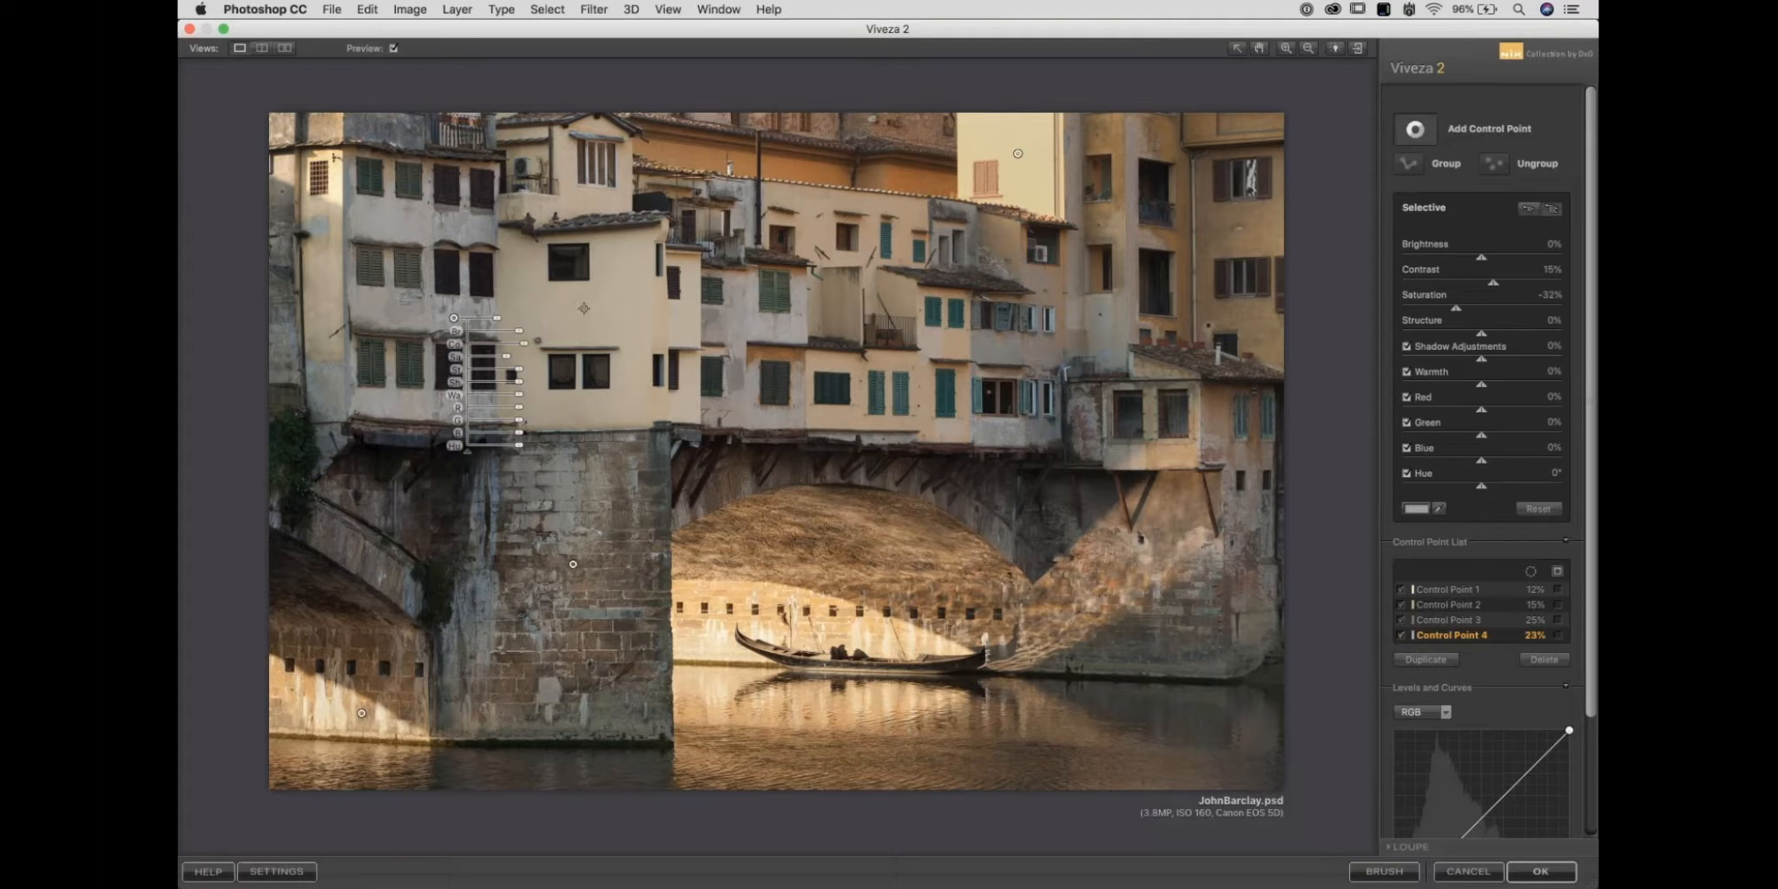
# Add a control point on the large yellow building with size 20%, Saturation 53% and Structure 29%.
pyautogui.click(595, 316)
pyautogui.moveTo(640, 320); pyautogui.dragTo(632, 319)
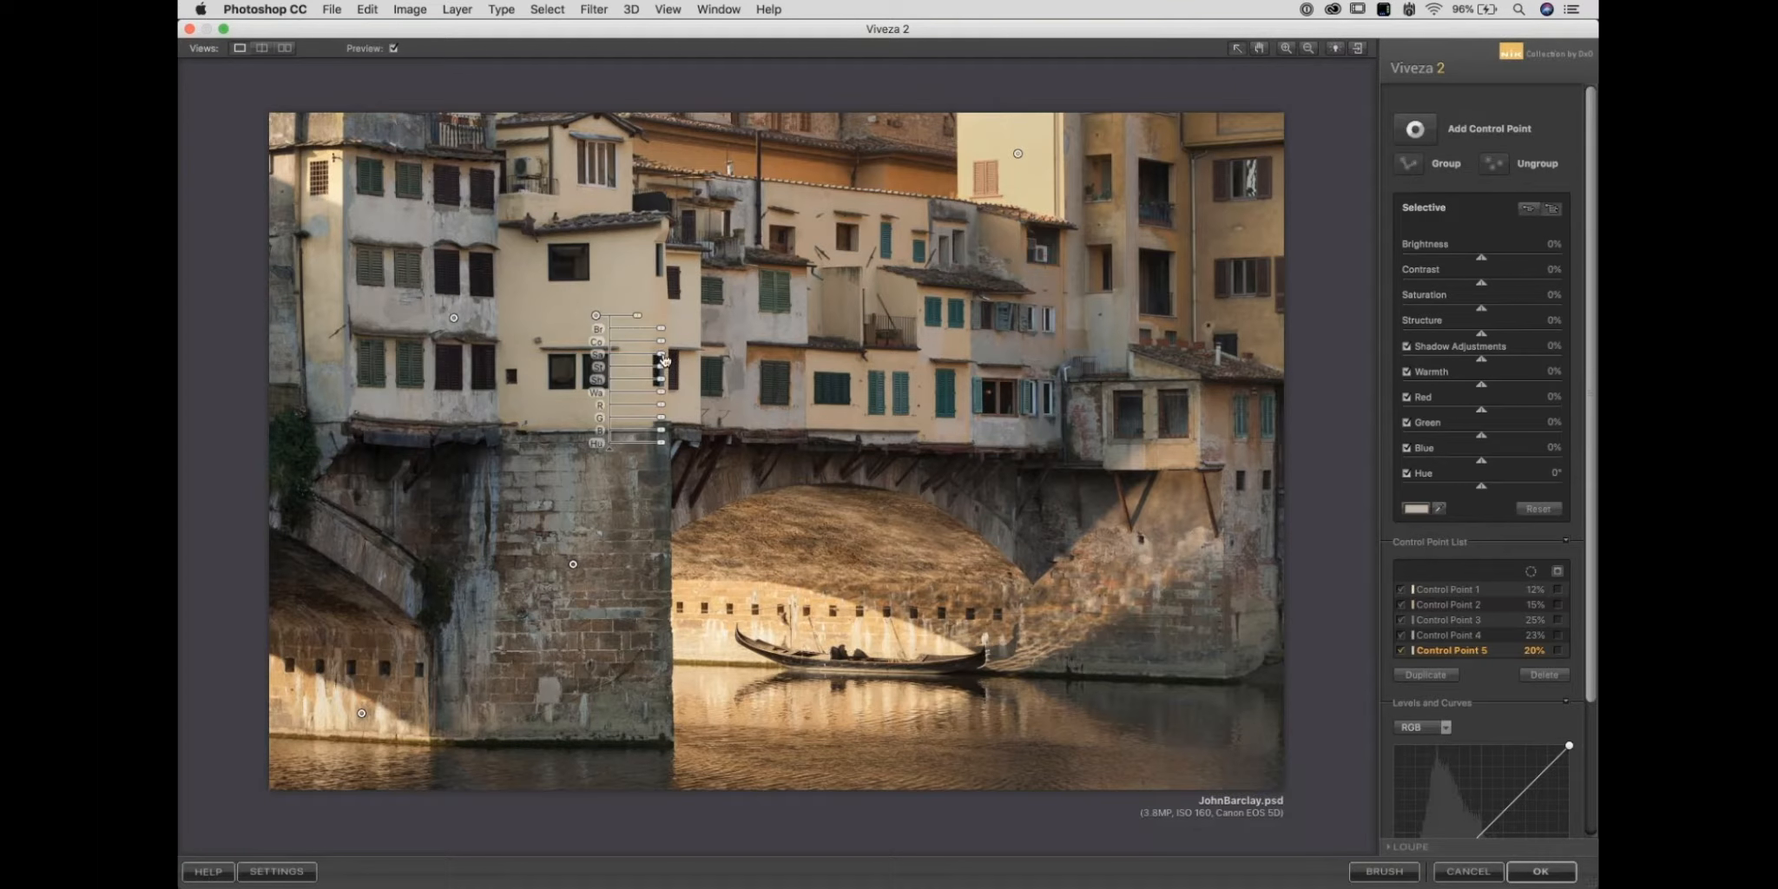
pyautogui.moveTo(660, 355)
pyautogui.mouseDown()
pyautogui.moveTo(686, 363)
pyautogui.moveTo(674, 373)
pyautogui.mouseUp()
# Copy the grey-wall control point to two more grey facades, sizing the right one to 21%, and the yellow-wall point to the middle yellow facade.
pyautogui.click(457, 320)
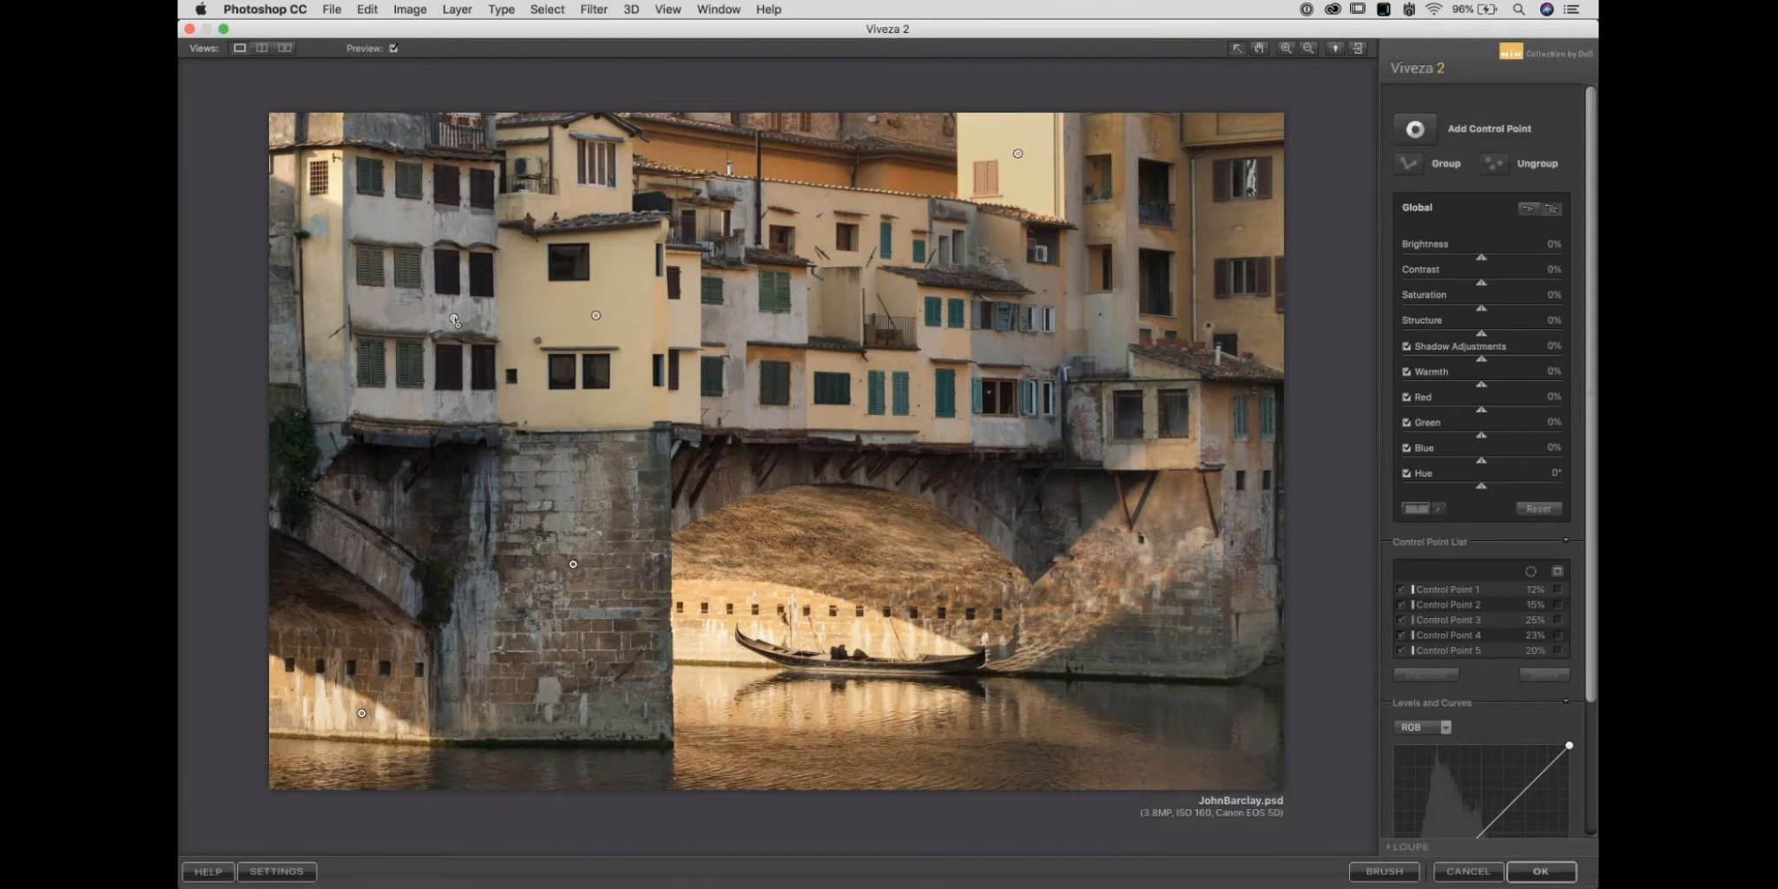
pyautogui.moveTo(453, 318); pyautogui.dragTo(746, 323)
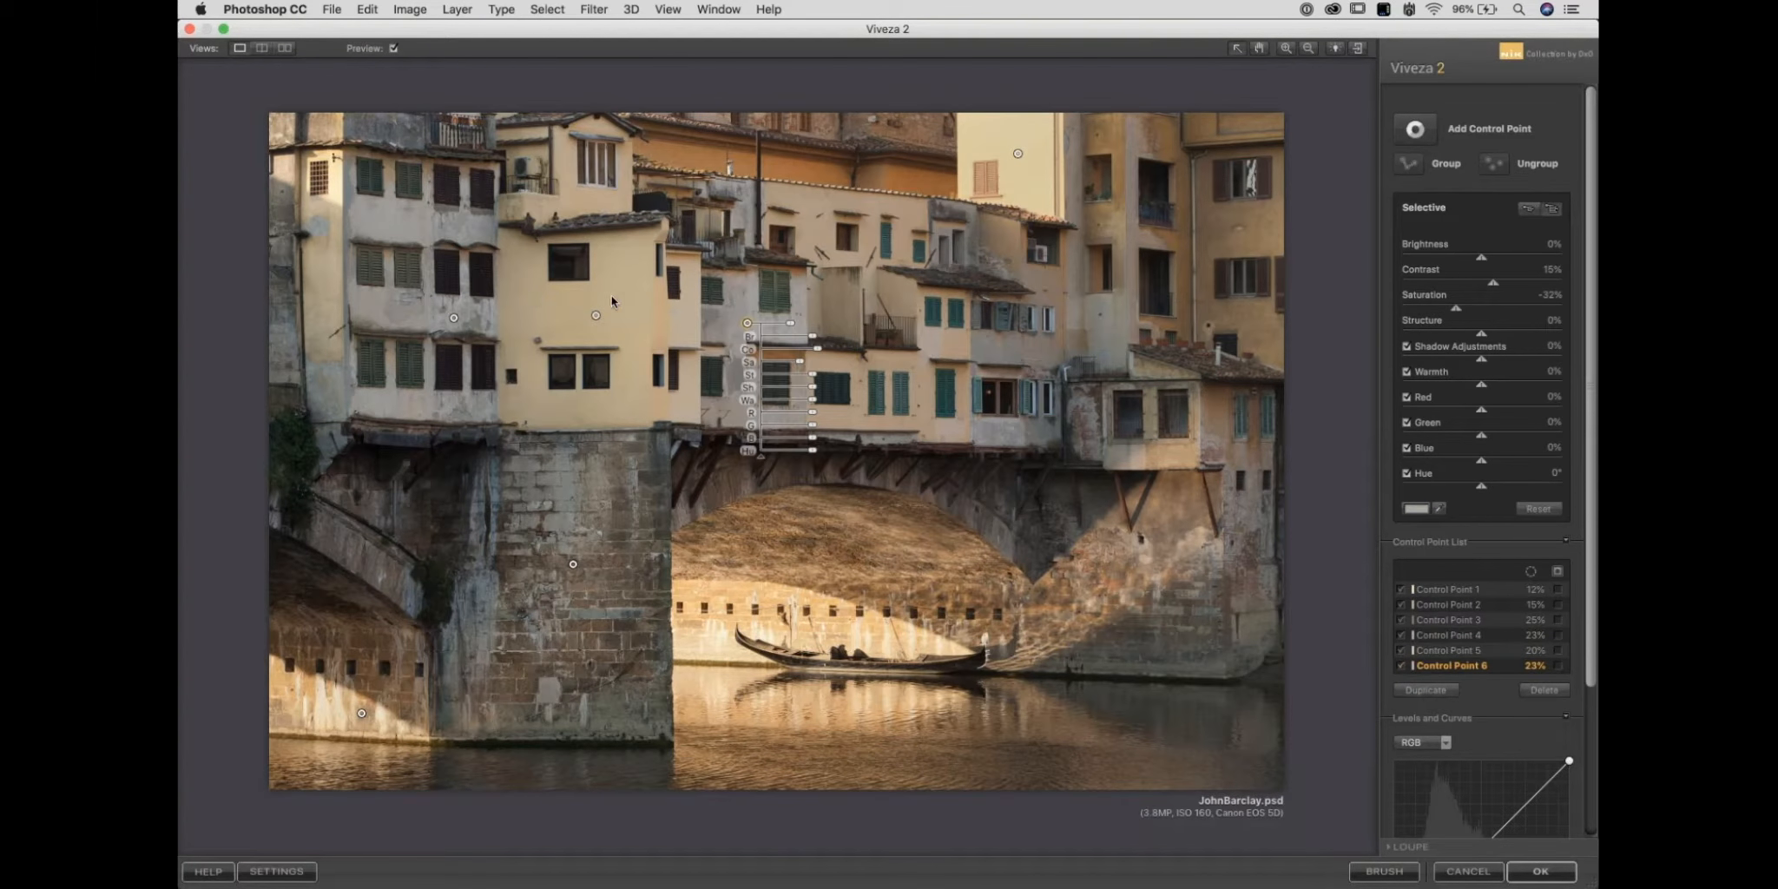
pyautogui.moveTo(595, 315); pyautogui.dragTo(898, 299)
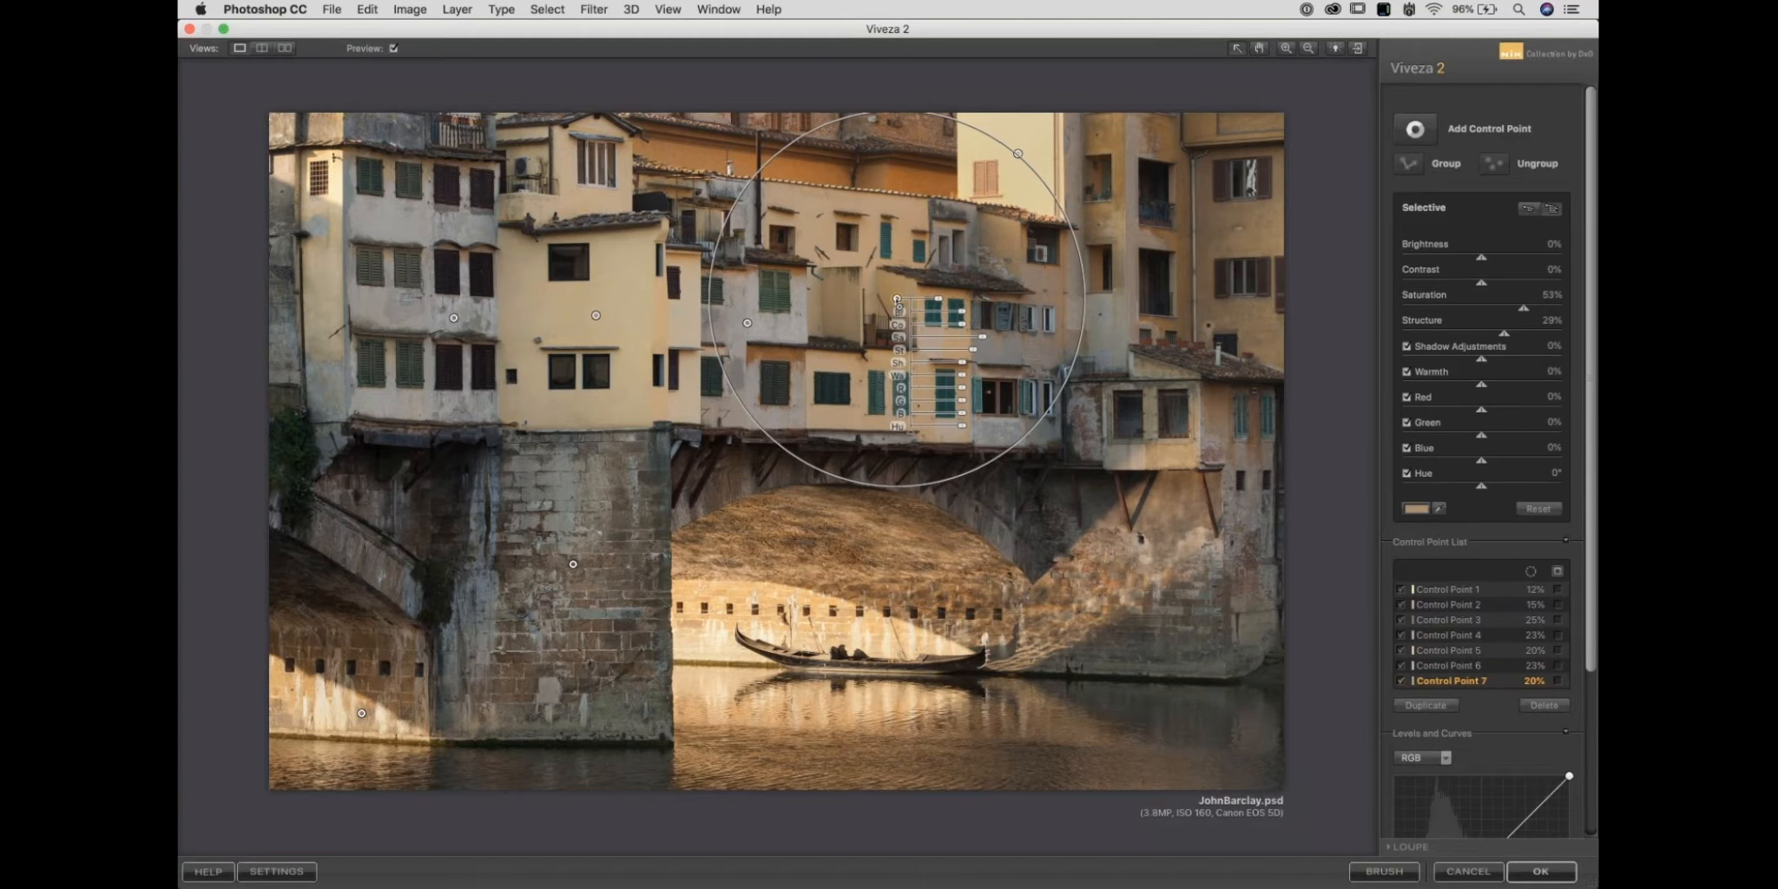
pyautogui.click(734, 312)
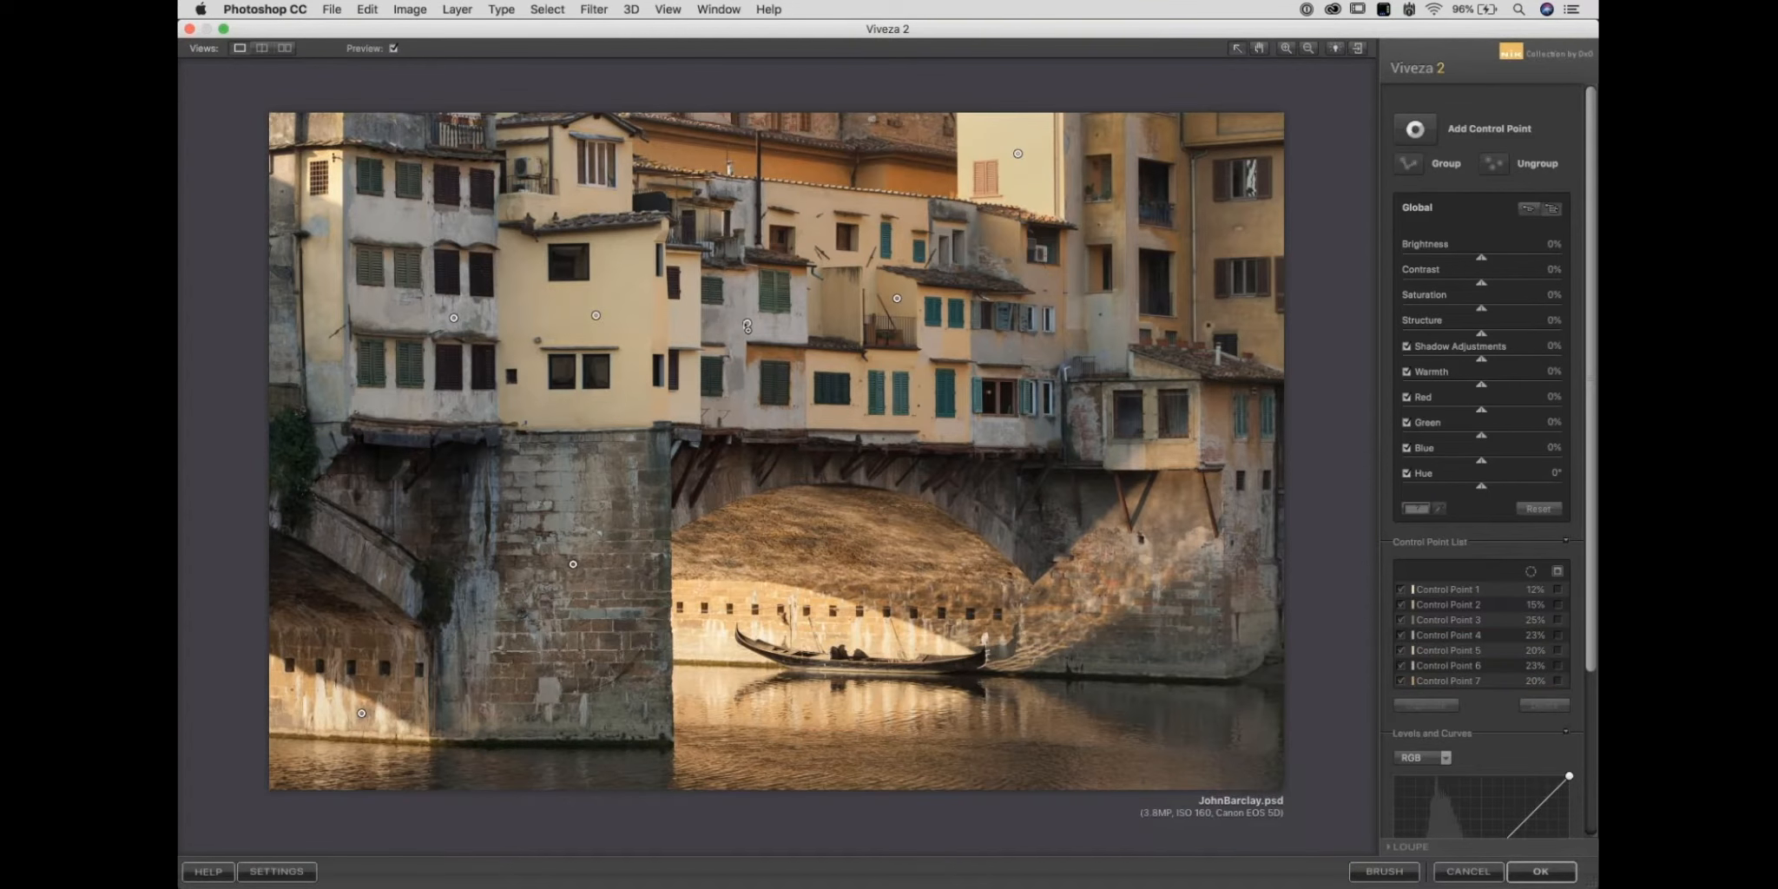
pyautogui.moveTo(747, 324); pyautogui.dragTo(1066, 350)
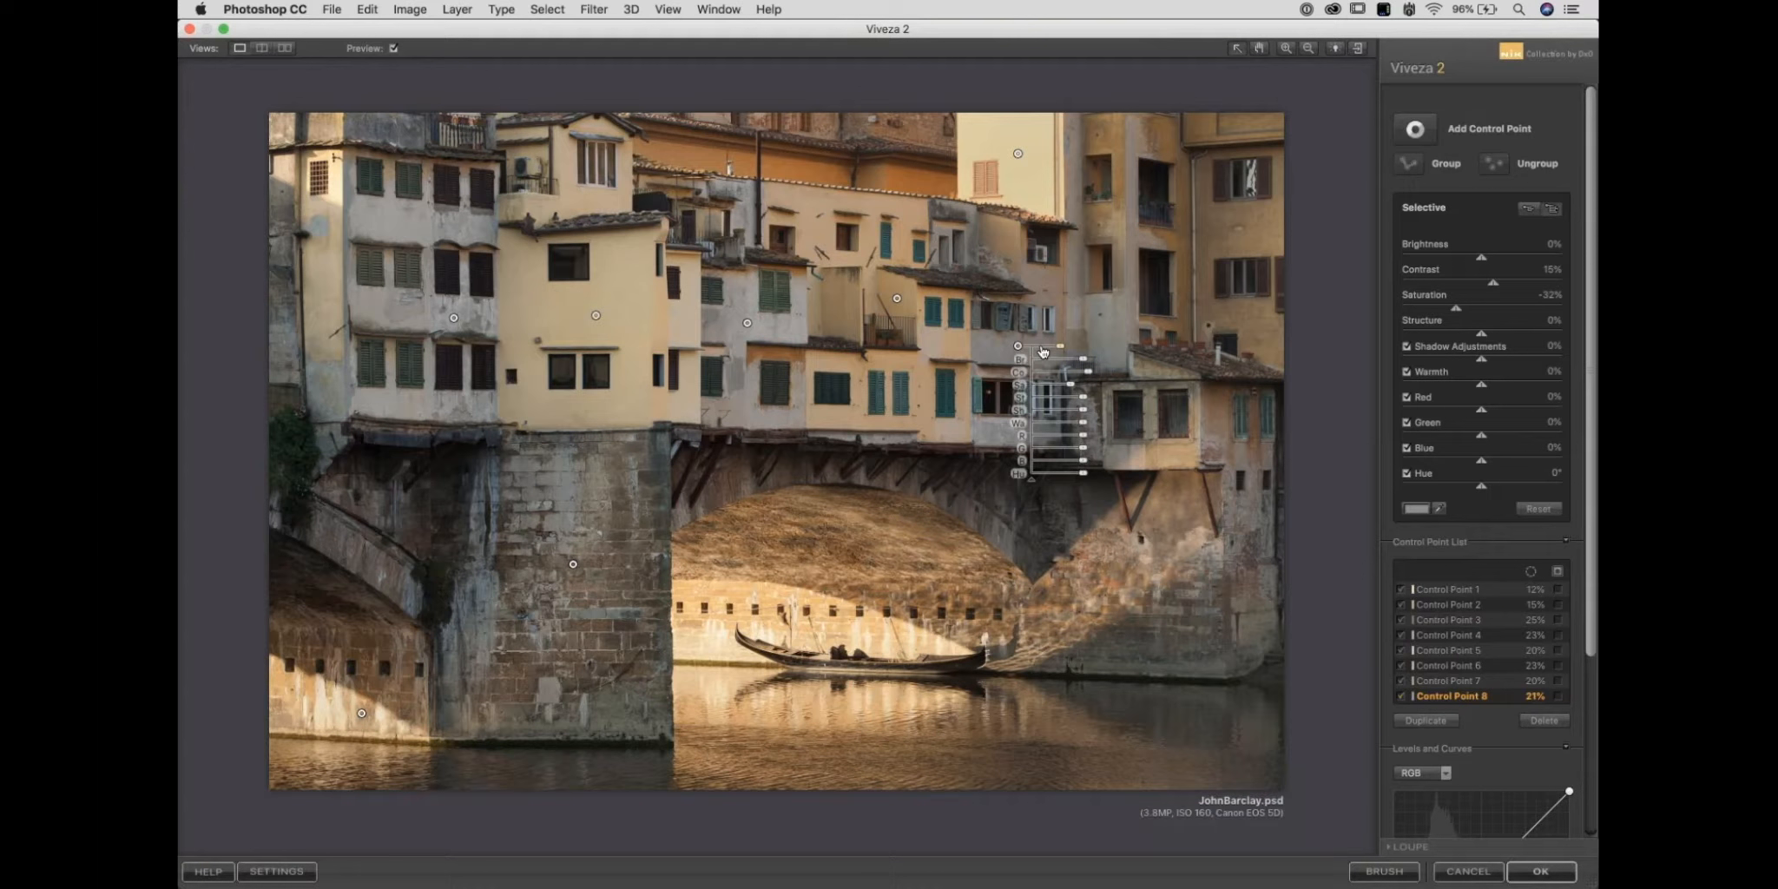
pyautogui.click(955, 322)
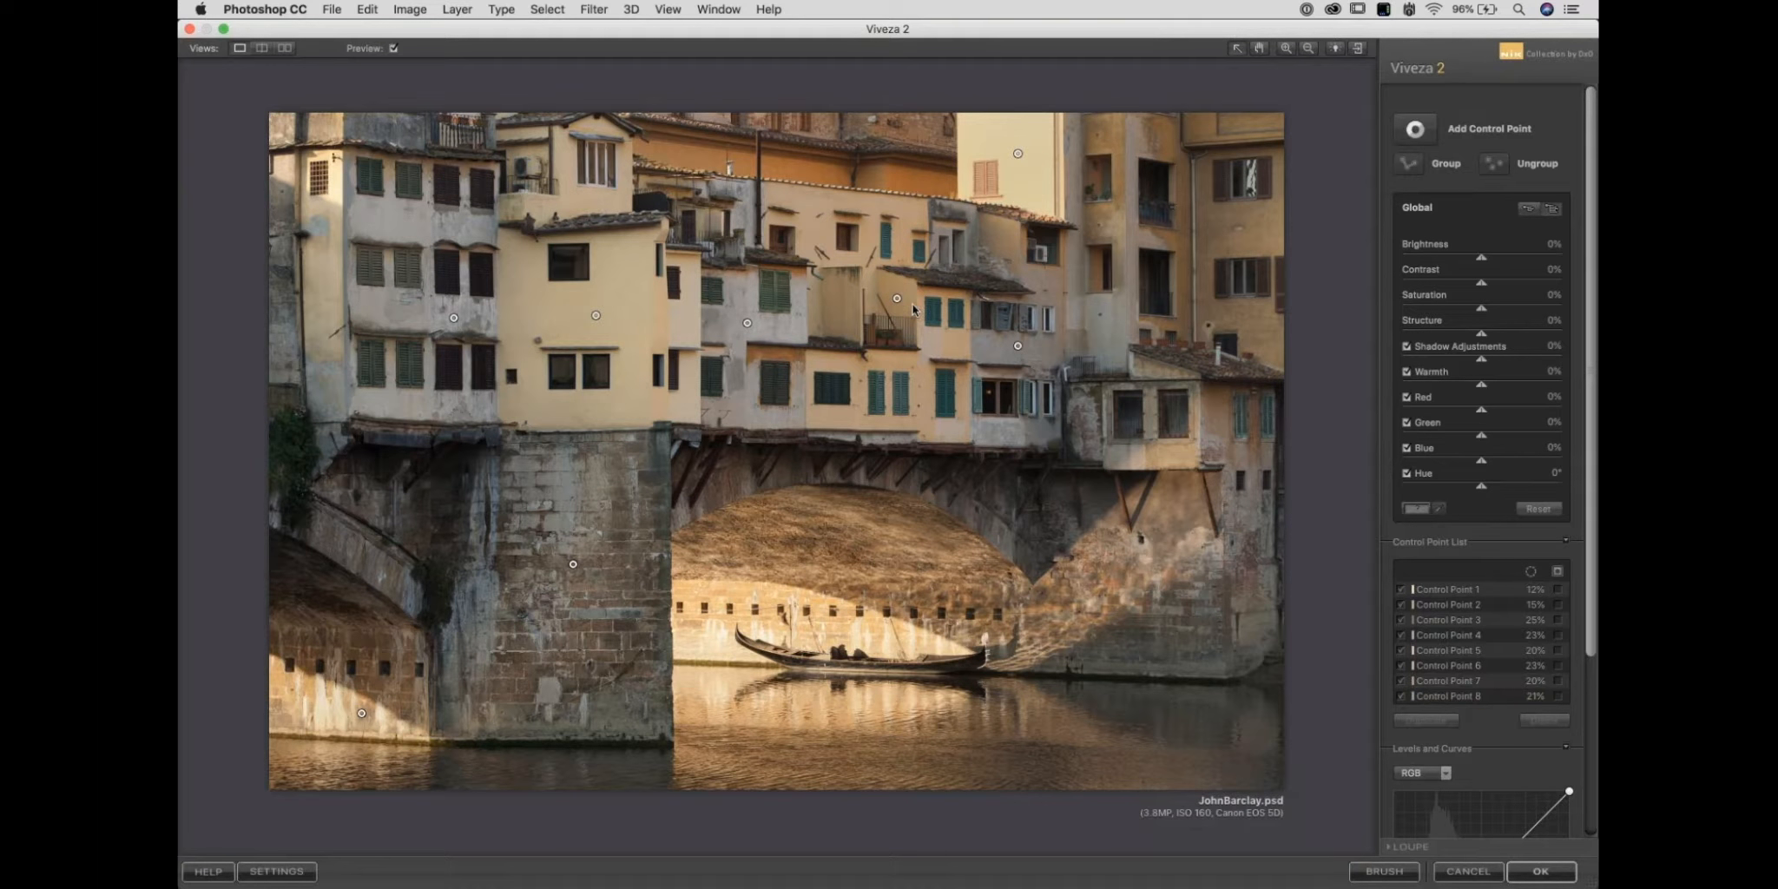
# Set Saturation to -45% on the control point of the middle grey facade.
pyautogui.click(746, 323)
pyautogui.moveTo(804, 365); pyautogui.dragTo(795, 365)
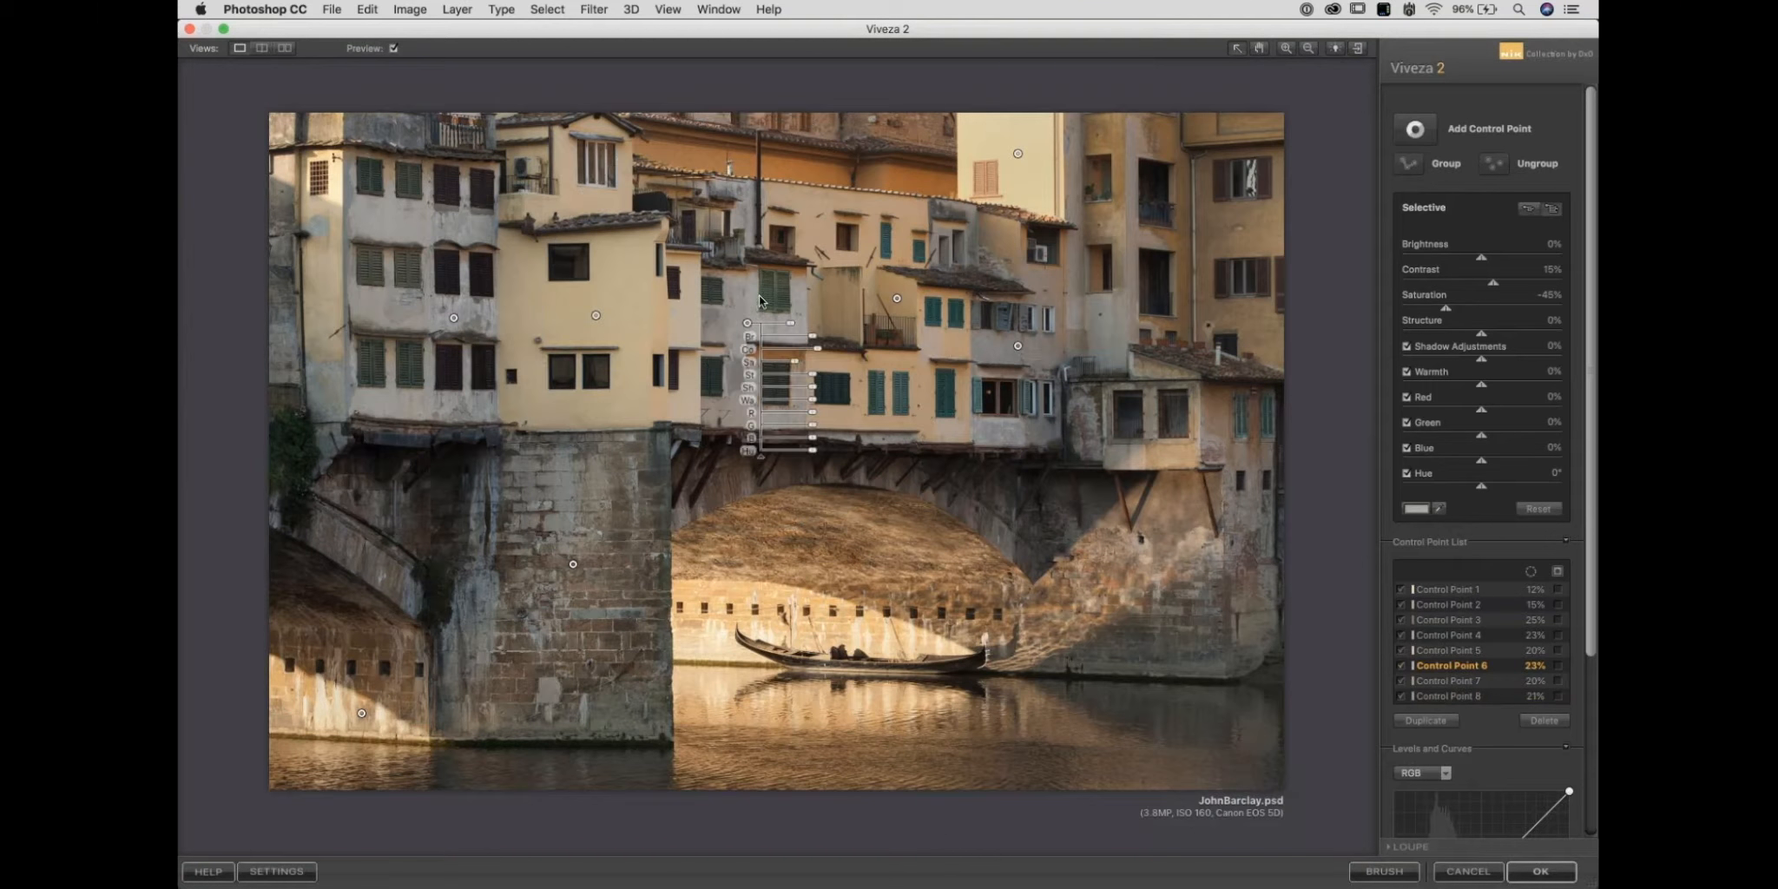
pyautogui.click(760, 300)
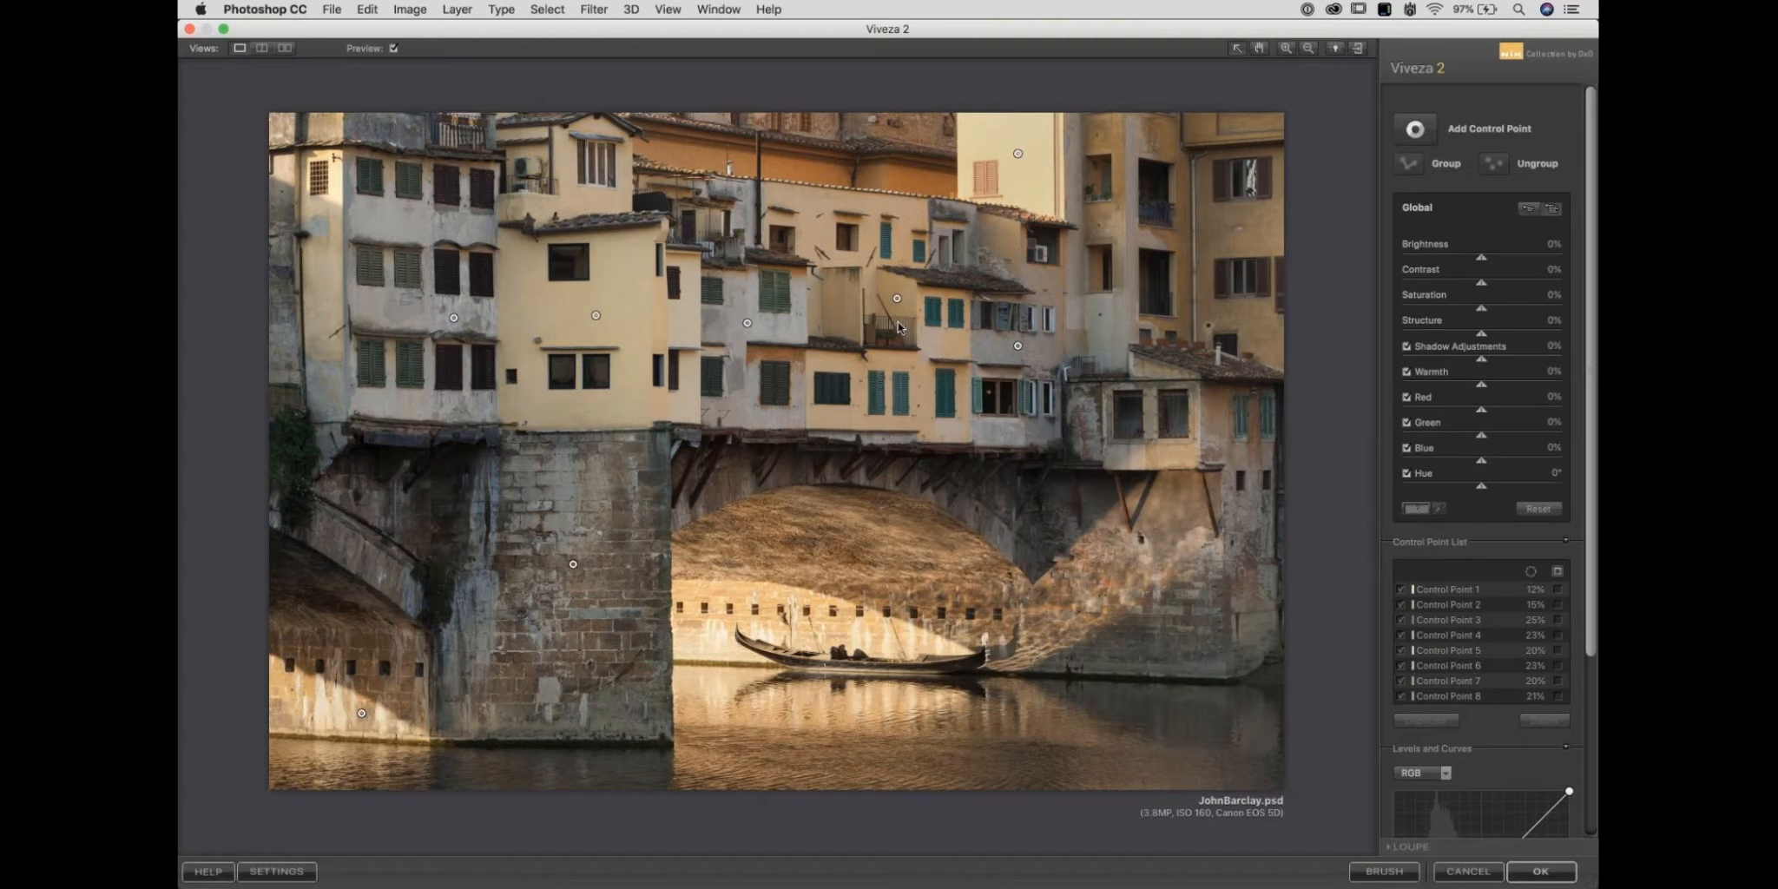
# Add a control point on the wall at the photo's far left edge with size 16% and Brightness -10%.
pyautogui.click(279, 294)
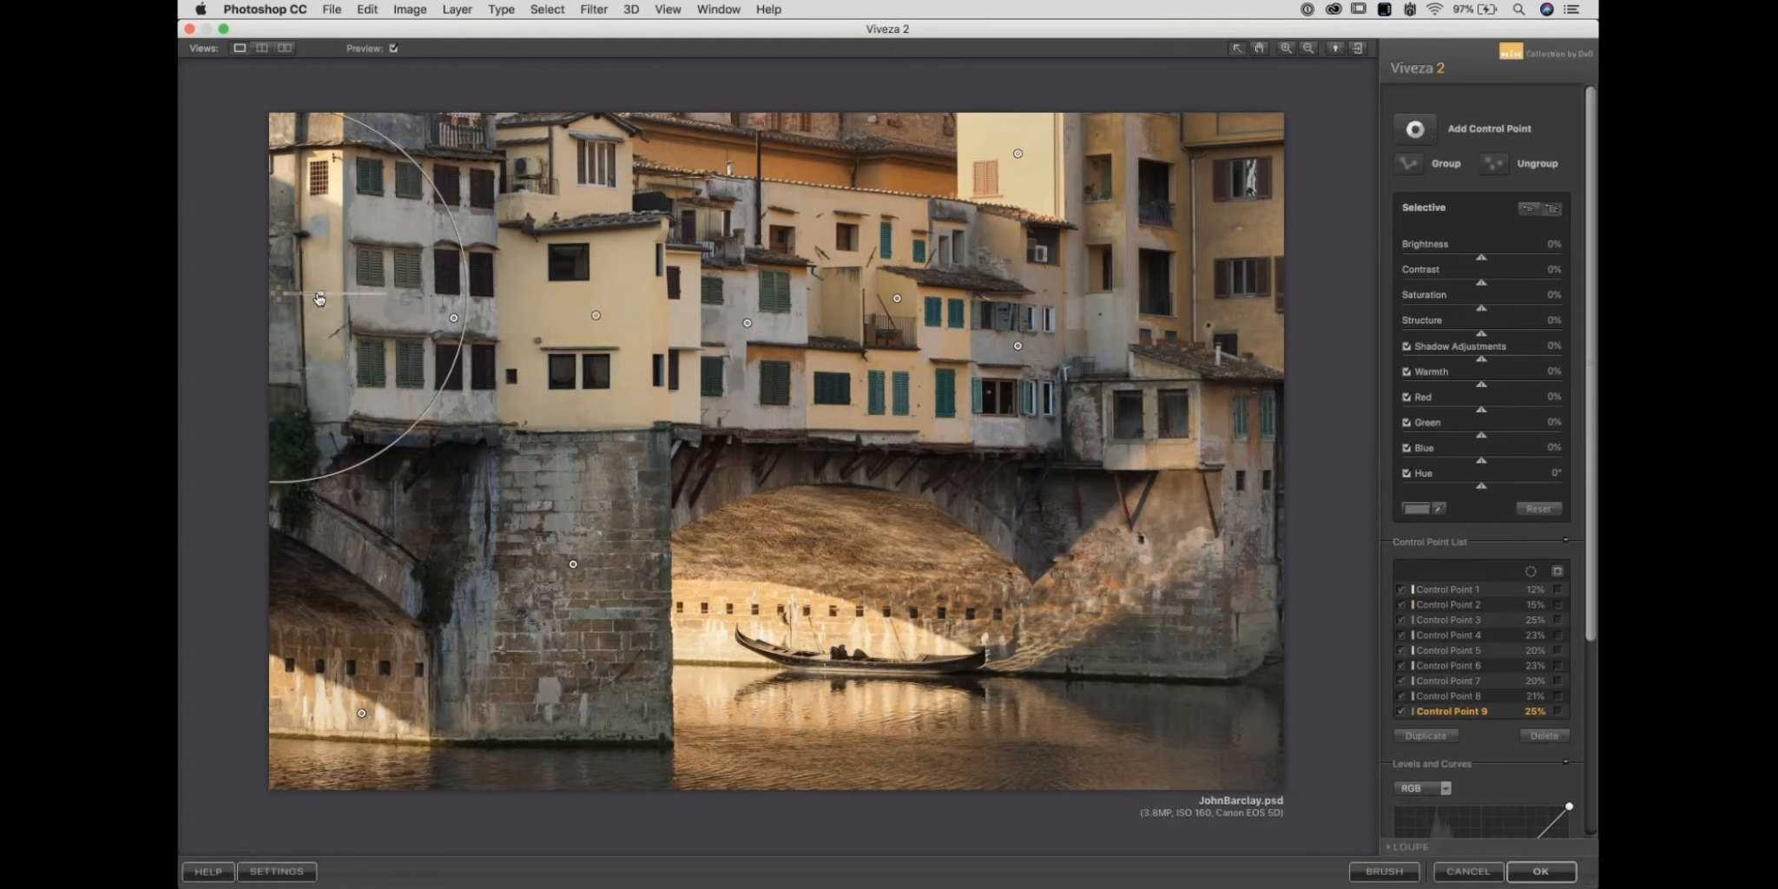
pyautogui.moveTo(345, 310); pyautogui.dragTo(339, 310)
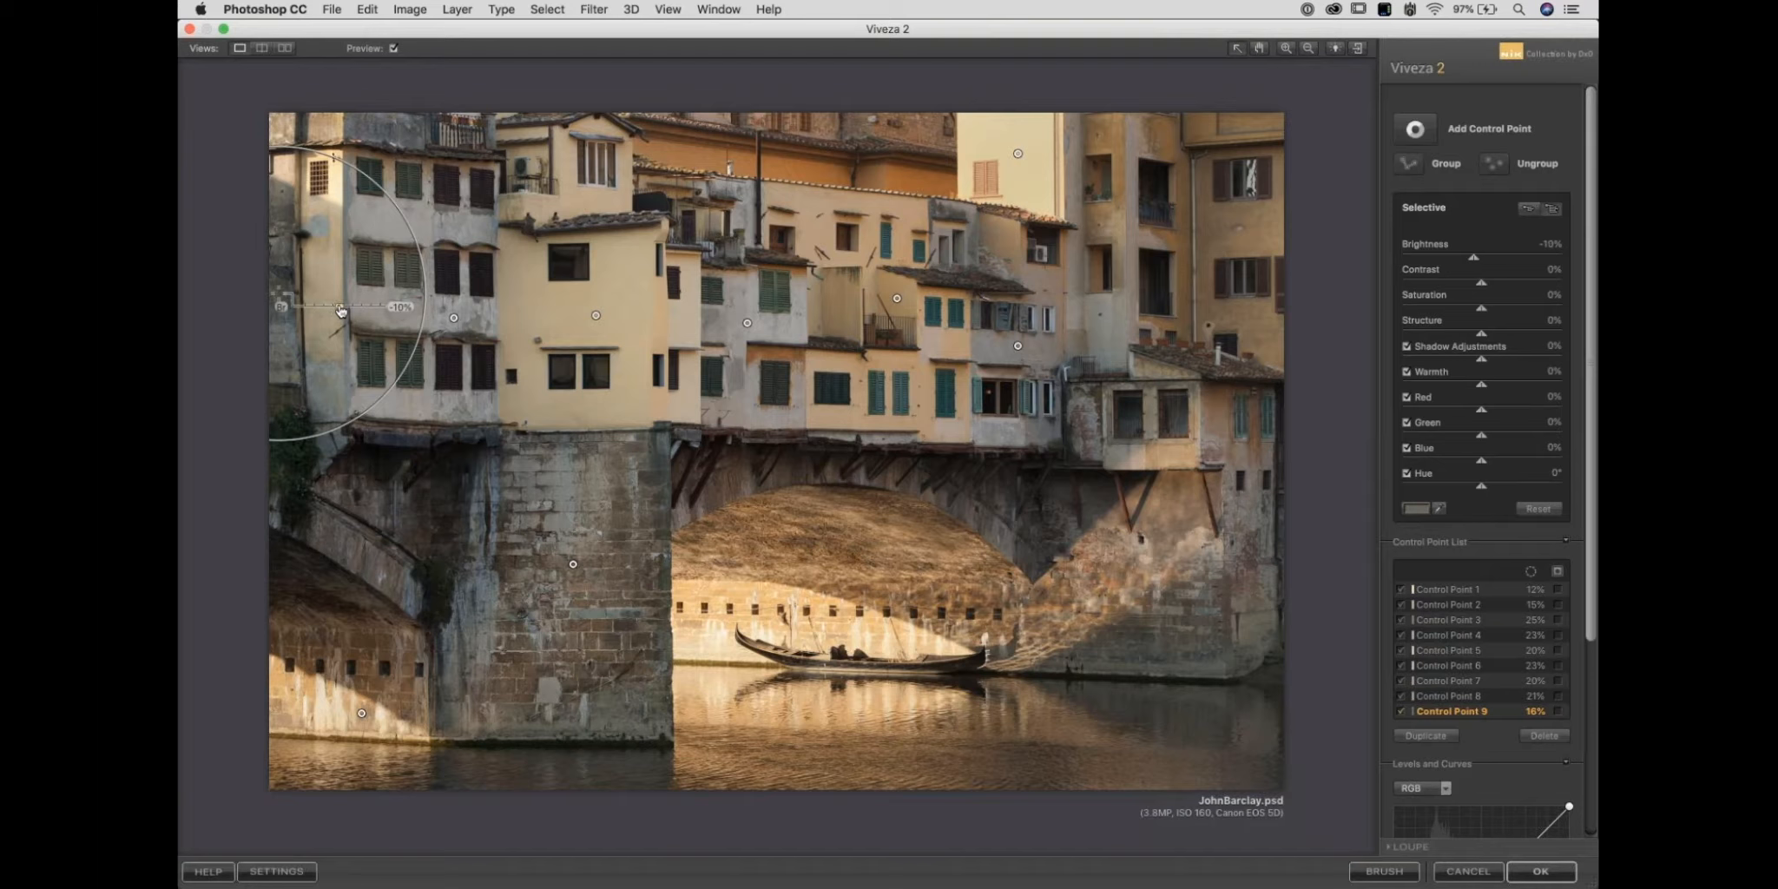
pyautogui.click(484, 303)
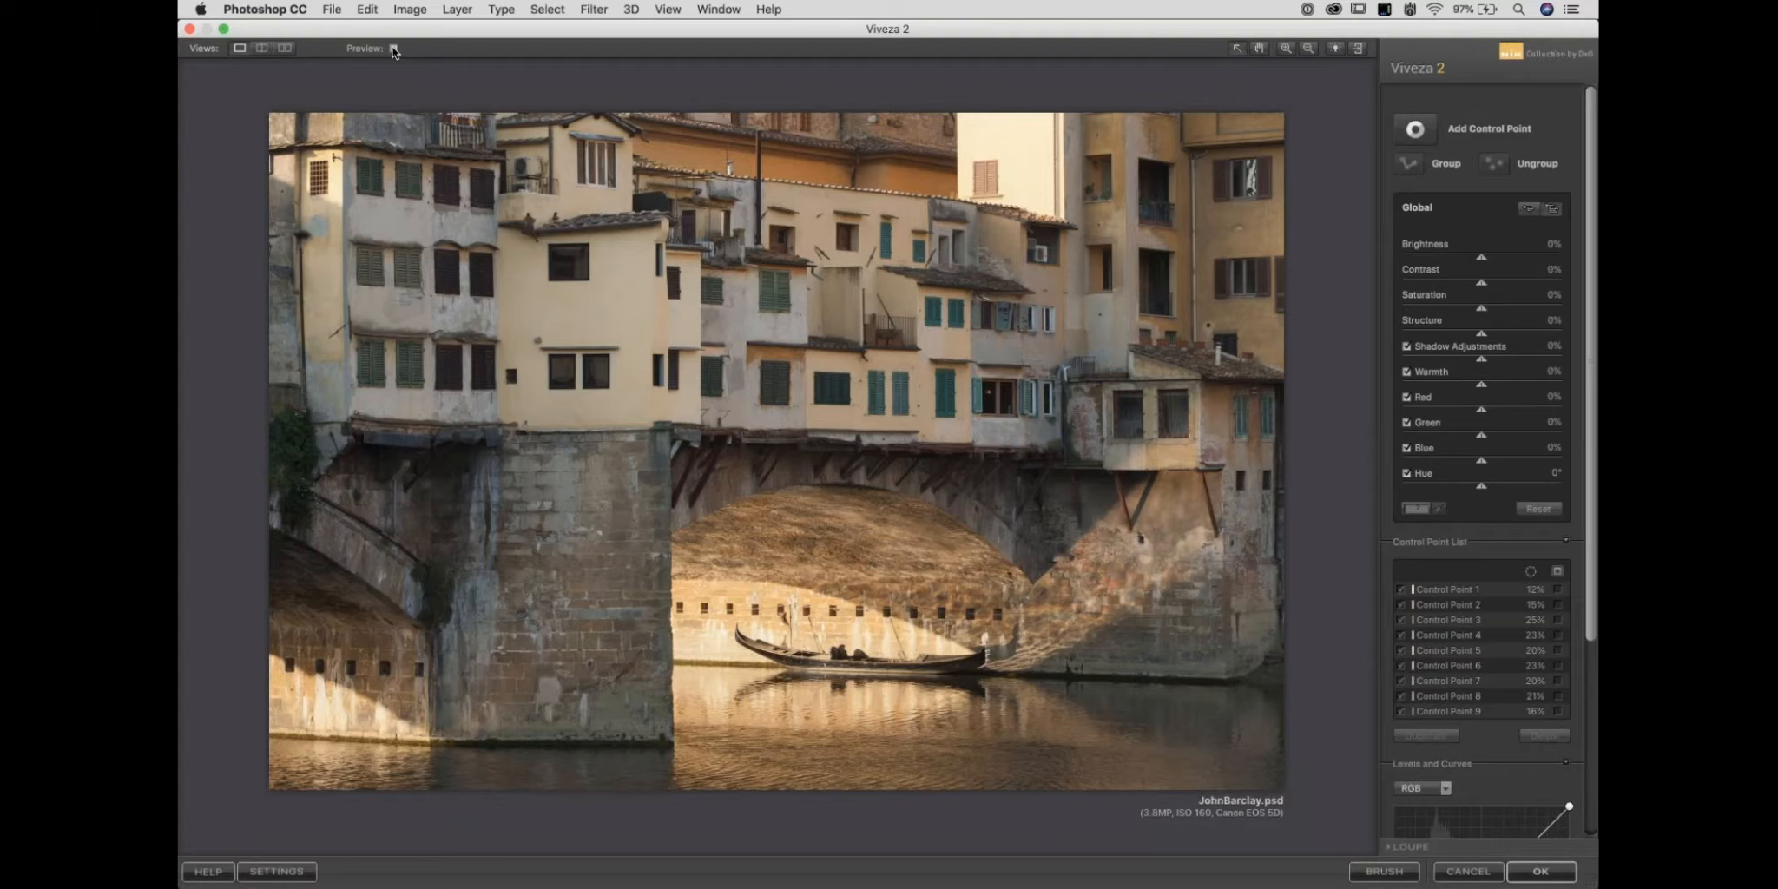
# Toggle the preview off and on to compare the original bridge photo with the edits.
pyautogui.click(393, 48)
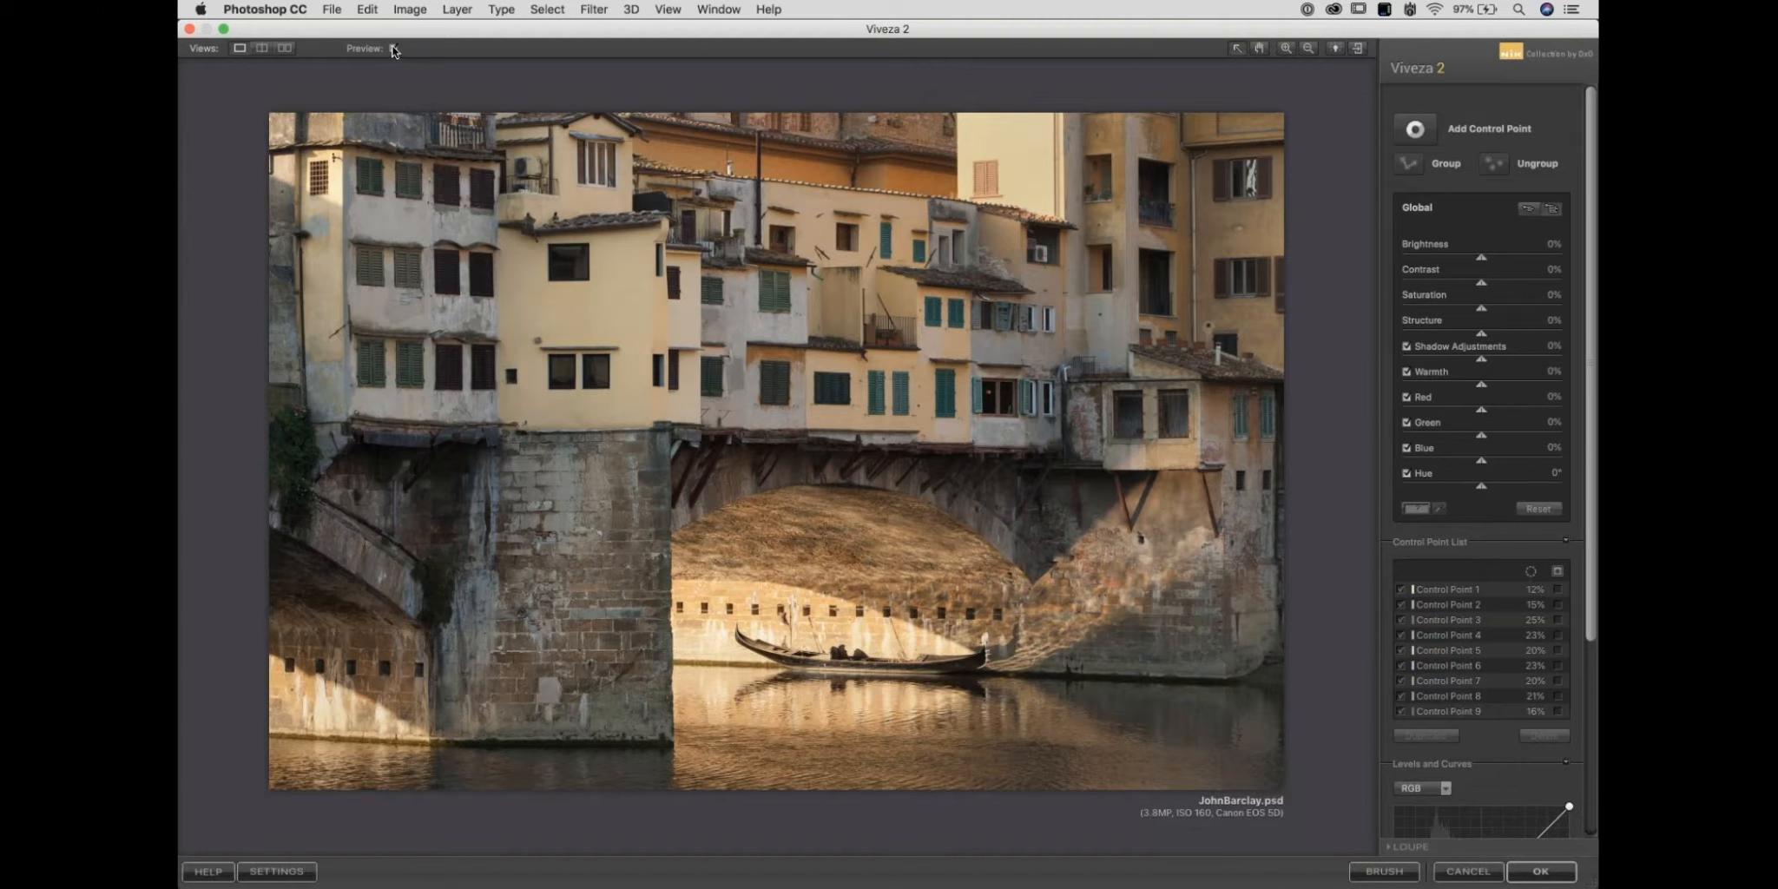
pyautogui.click(393, 49)
pyautogui.click(393, 49)
# Fine-tune the large yellow building's control point, and set Contrast to 7% on the middle yellow facade's point.
pyautogui.click(596, 317)
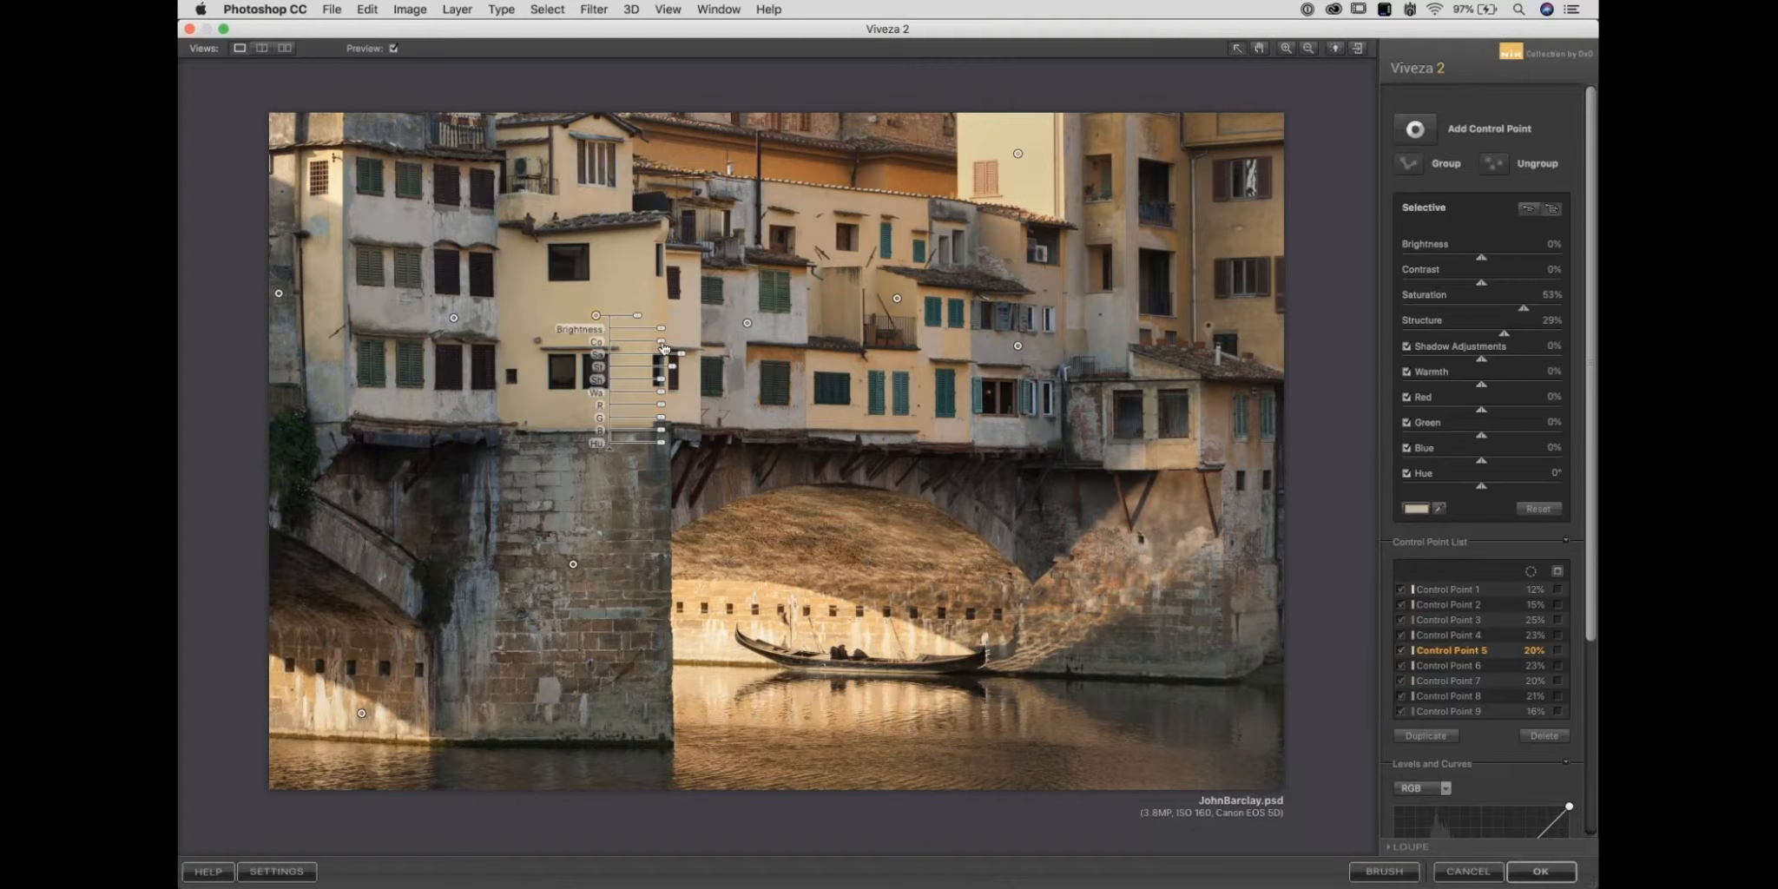
pyautogui.moveTo(665, 344); pyautogui.dragTo(681, 371)
pyautogui.click(897, 298)
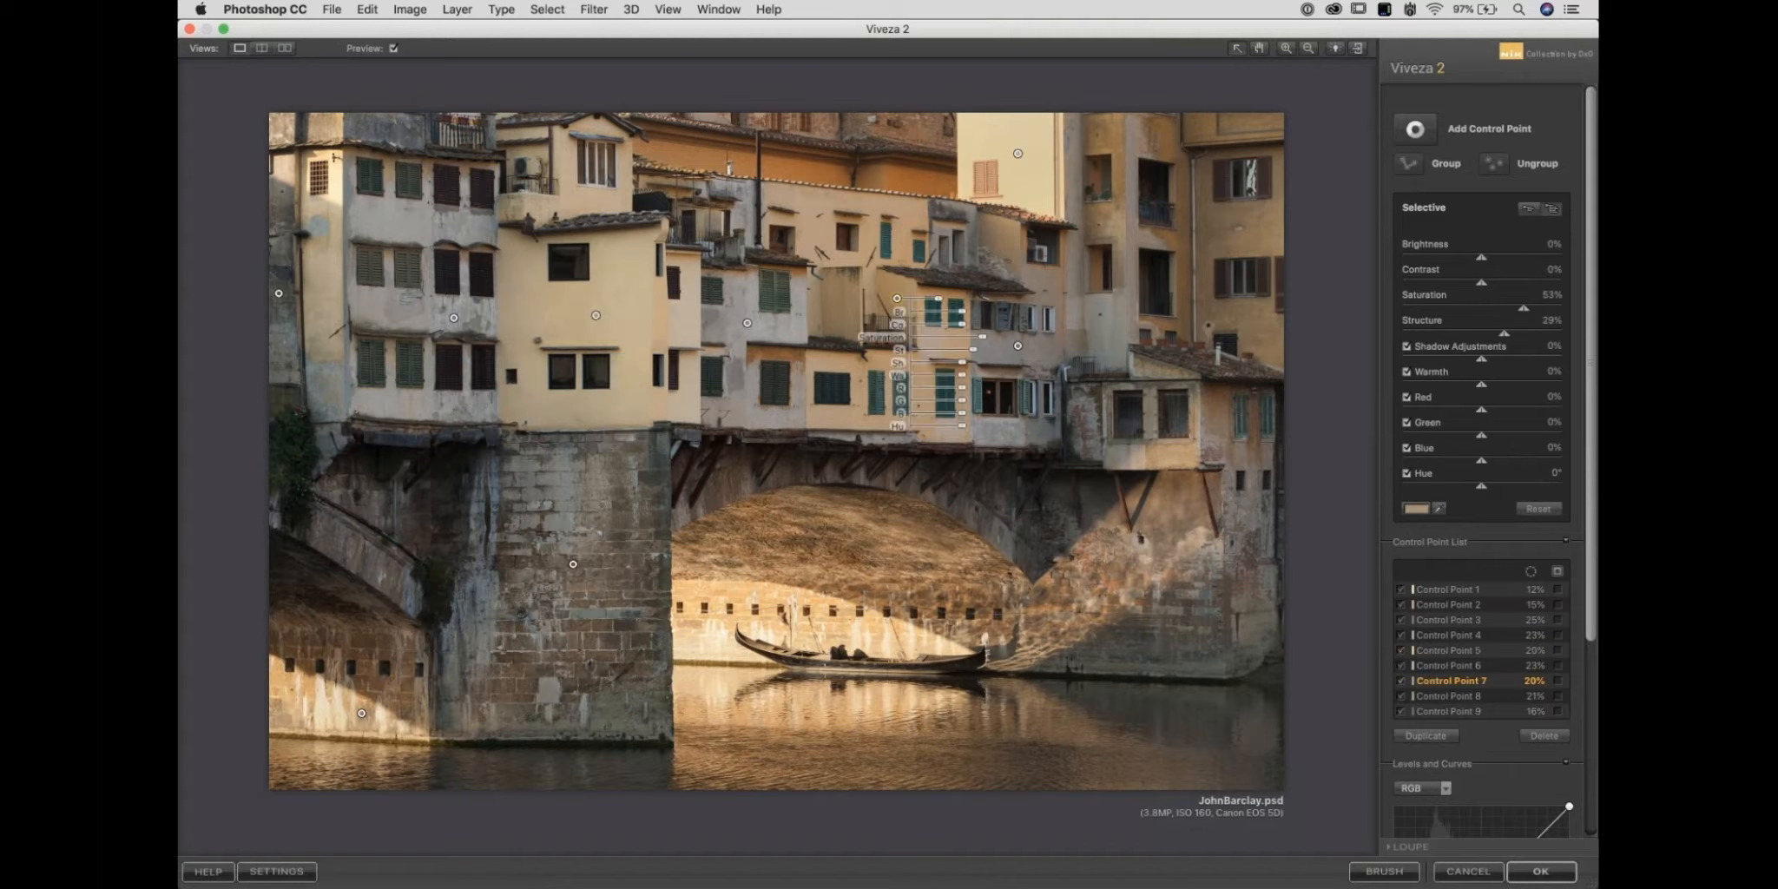
pyautogui.moveTo(961, 324); pyautogui.dragTo(966, 328)
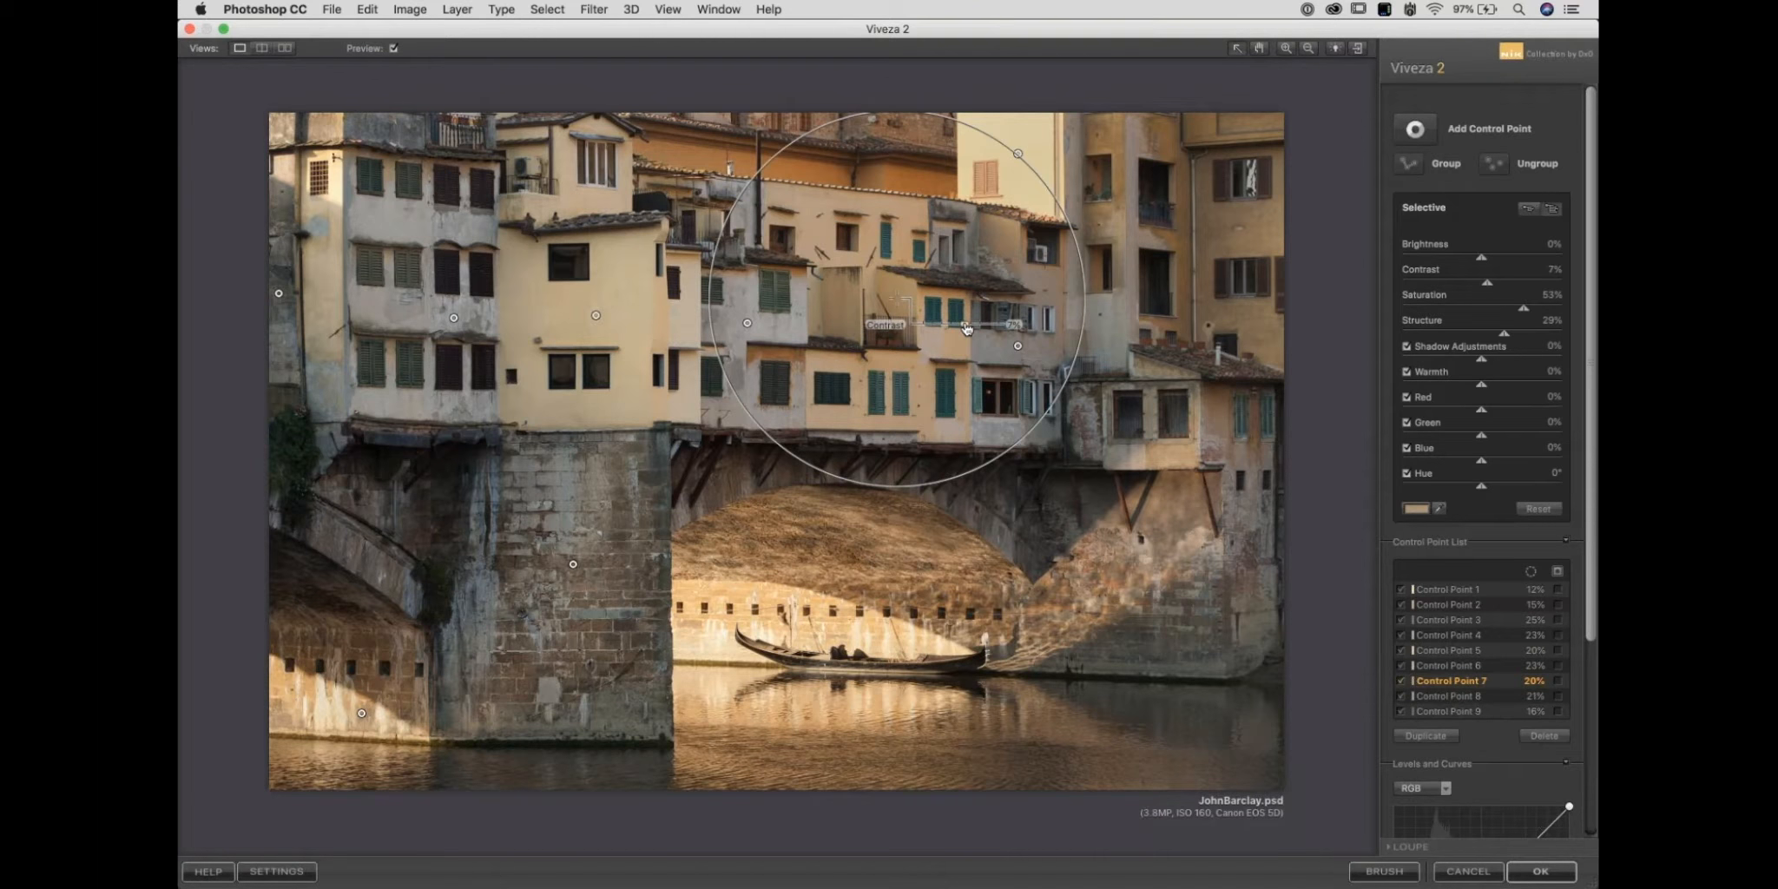
pyautogui.click(779, 252)
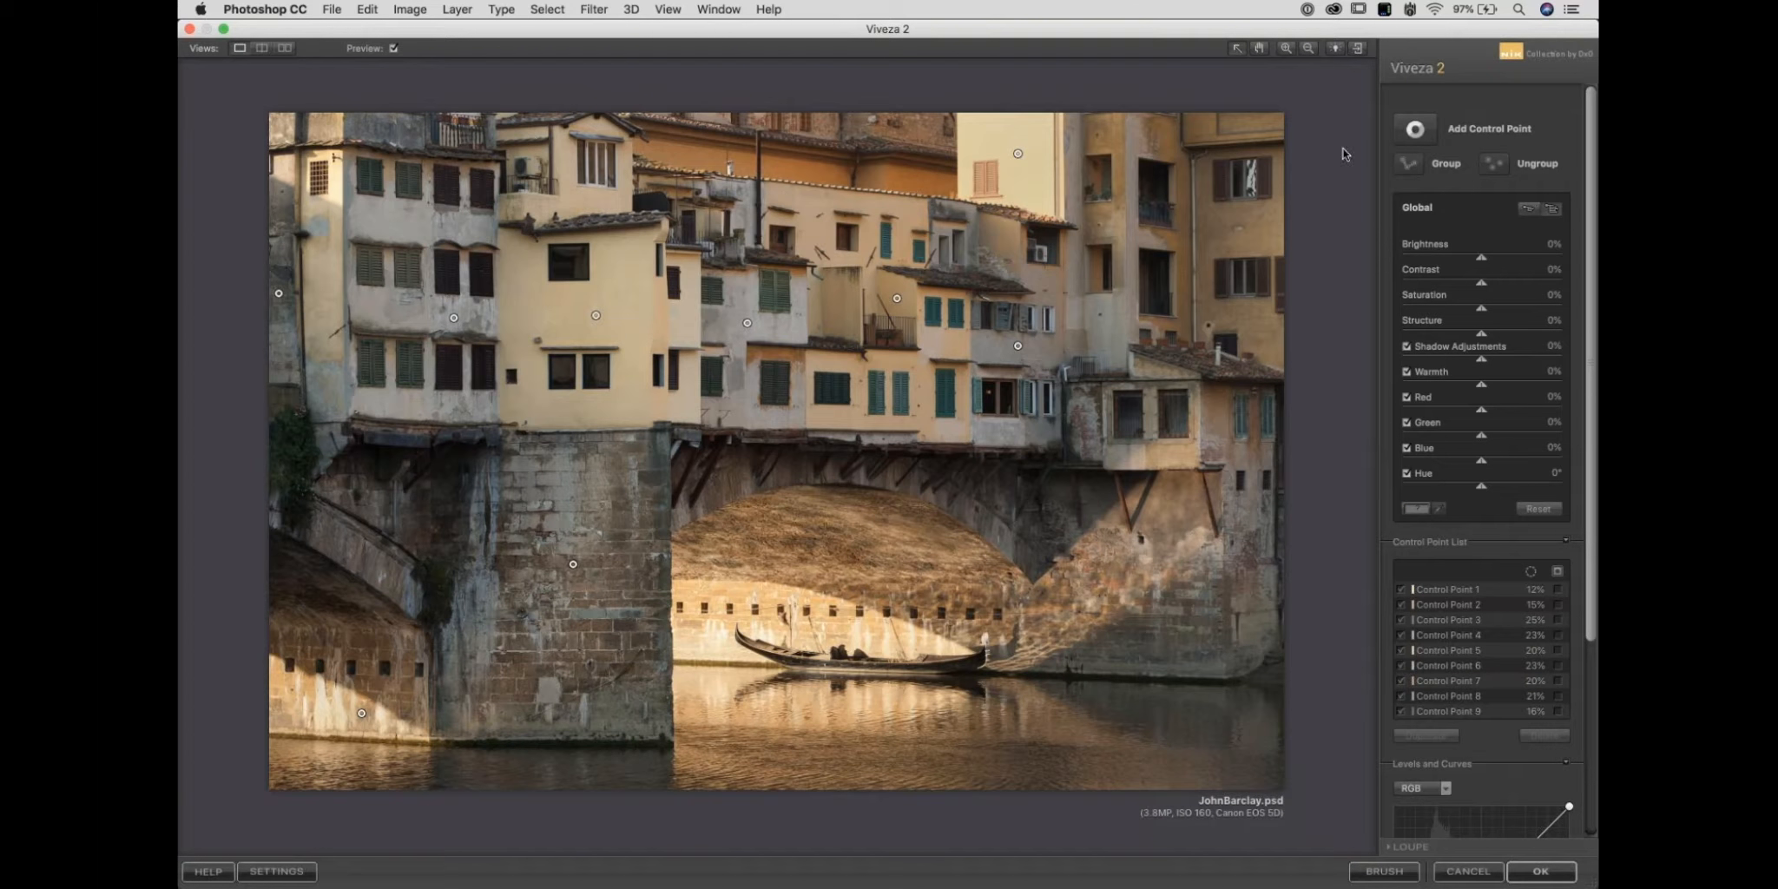
# Add a control point on the teal shutters with size 20%, and raise its Saturation and Green.
pyautogui.click(1415, 128)
pyautogui.click(934, 317)
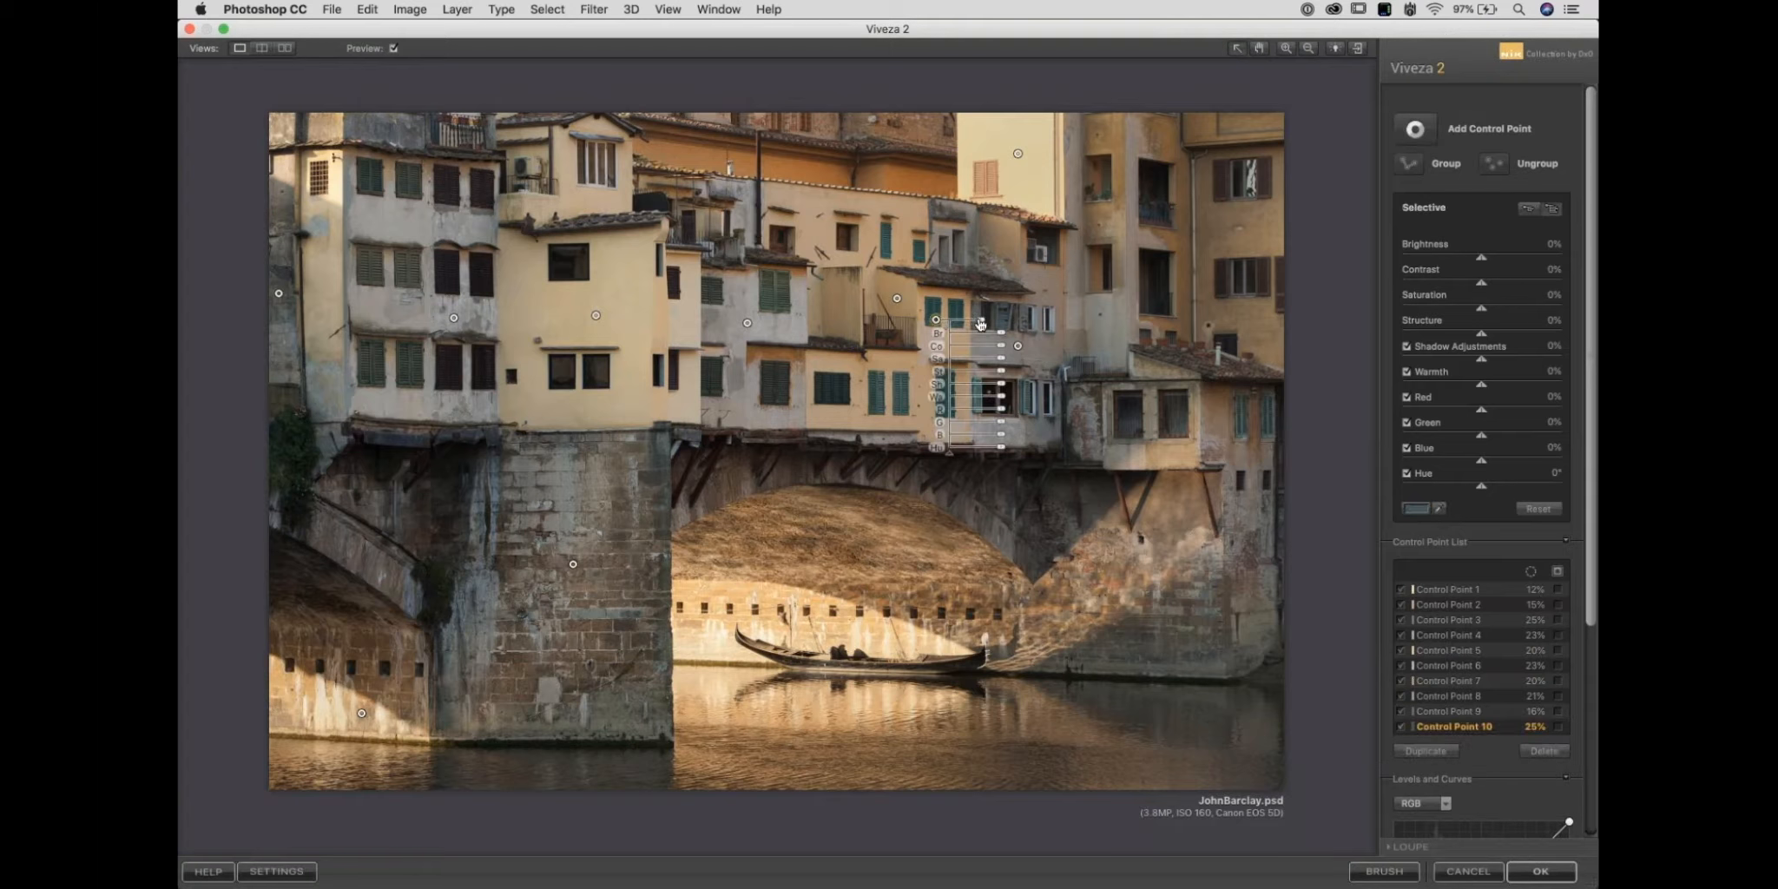
pyautogui.moveTo(1002, 358); pyautogui.dragTo(1018, 363)
pyautogui.moveTo(1003, 423); pyautogui.dragTo(1013, 440)
pyautogui.click(877, 320)
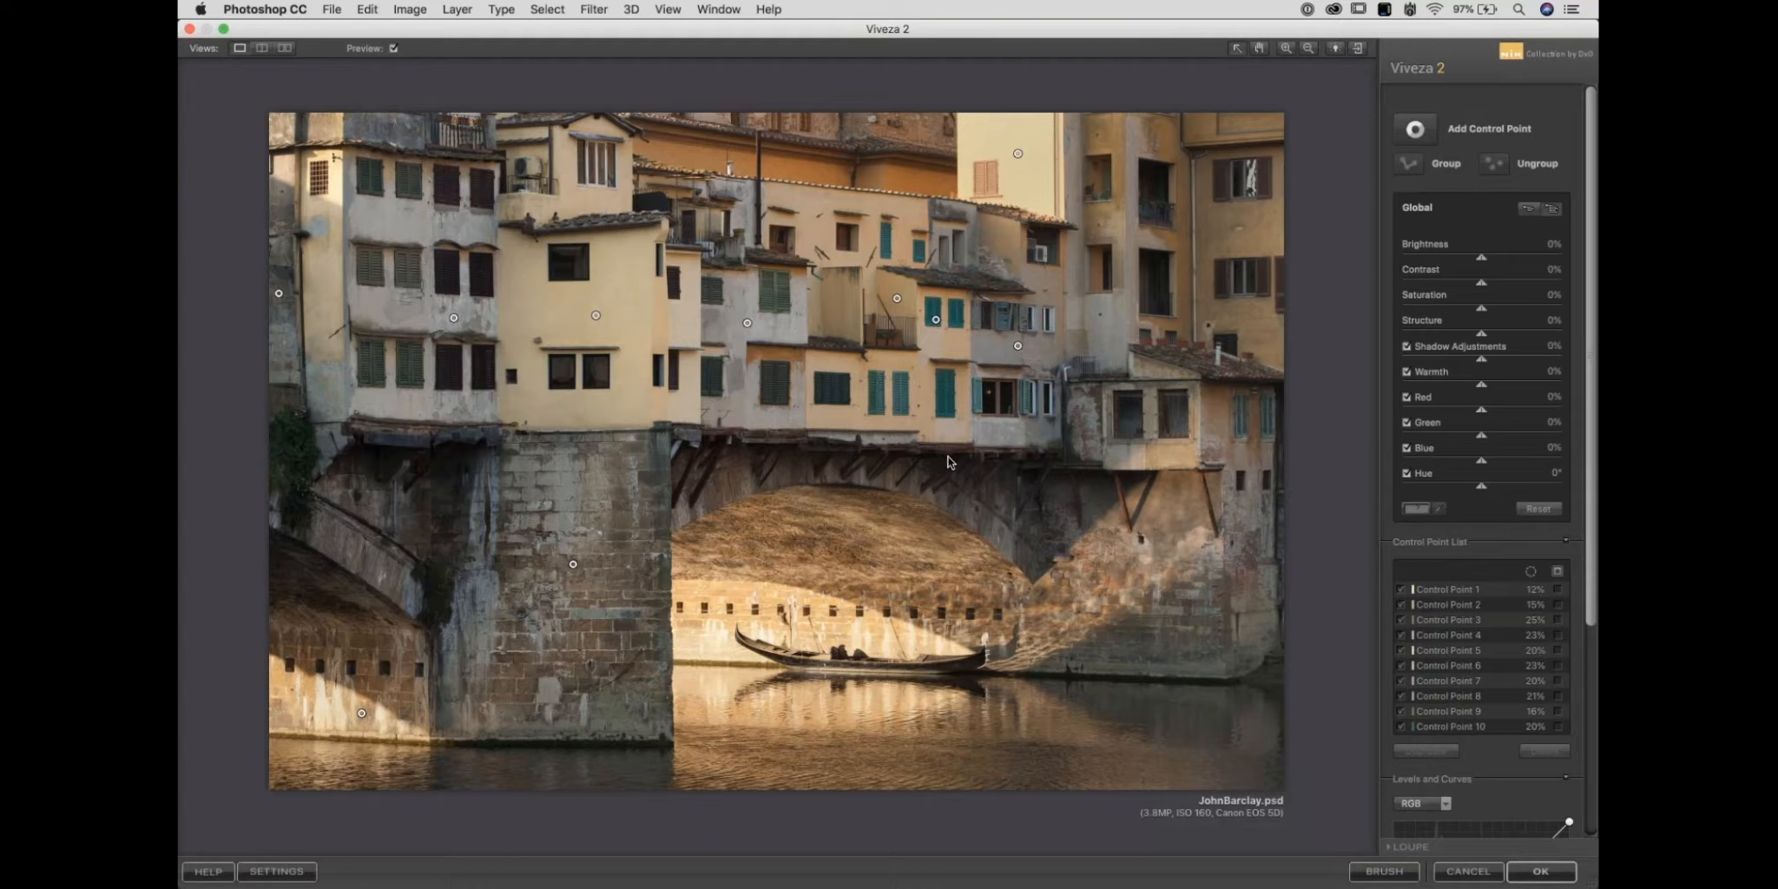
# Add a control point on the stone wall beside the arch with size 25%, Contrast 15% and Structure 66%.
pyautogui.press('super+shift+a')
pyautogui.click(1145, 582)
pyautogui.moveTo(1081, 613); pyautogui.dragTo(1059, 636)
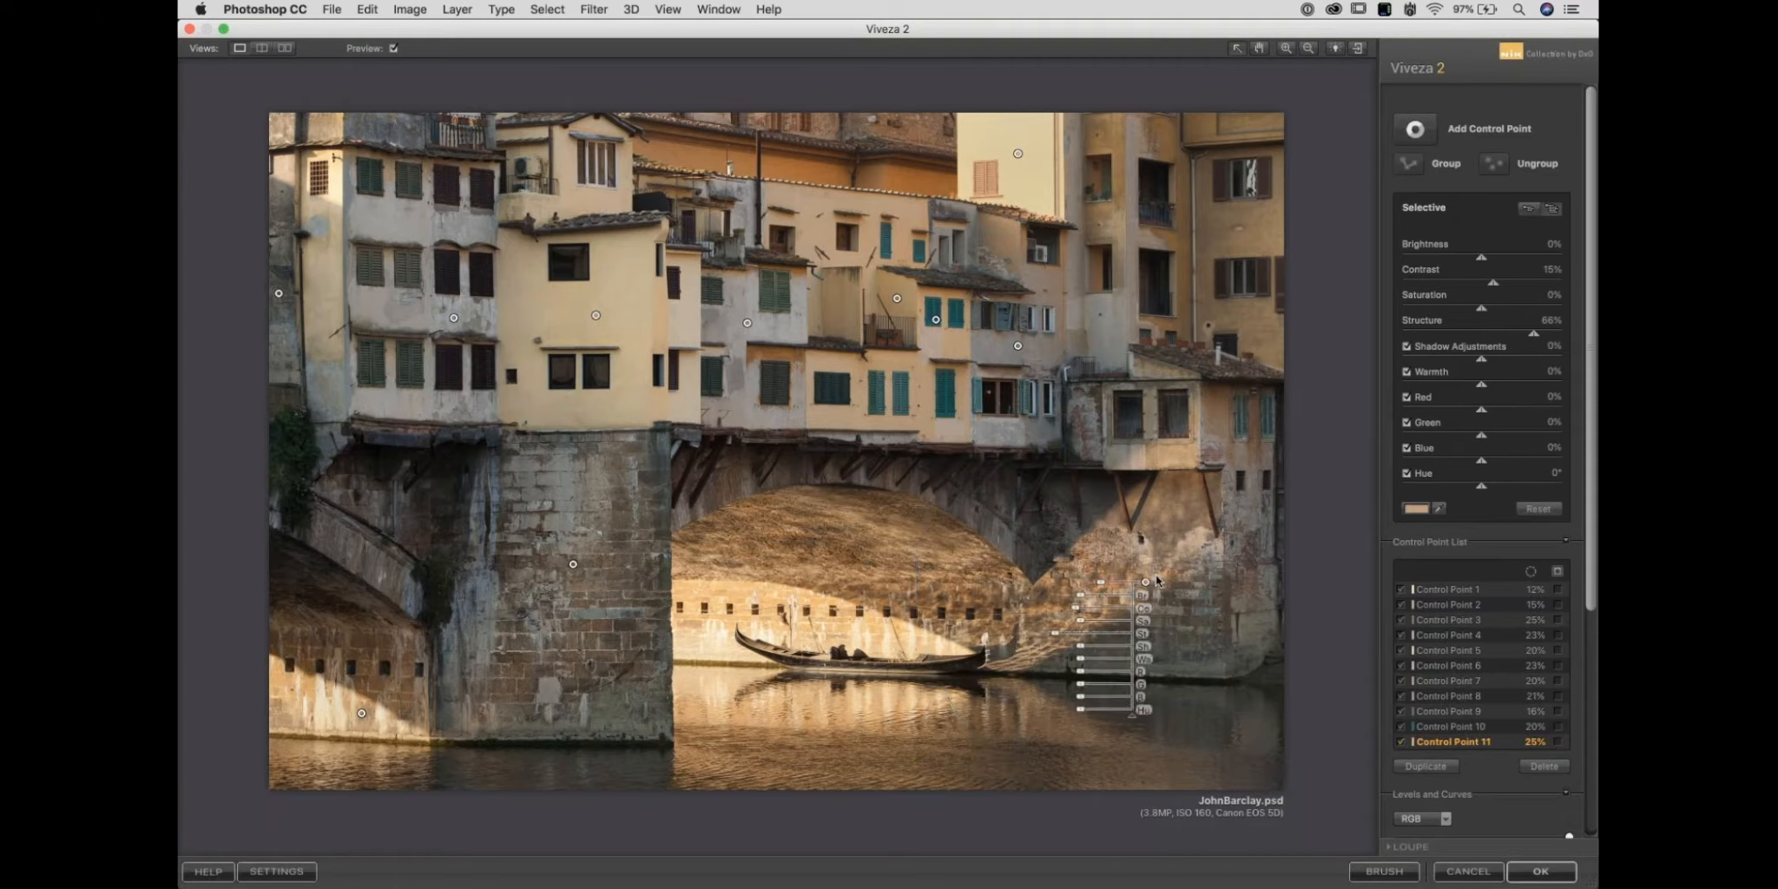
# Add a control point on the water in the photo's lower-right corner with size 25%, and lower its Brightness slightly.
pyautogui.press('super+shift+a')
pyautogui.click(1232, 768)
pyautogui.moveTo(1170, 646); pyautogui.dragTo(1181, 651)
pyautogui.click(848, 638)
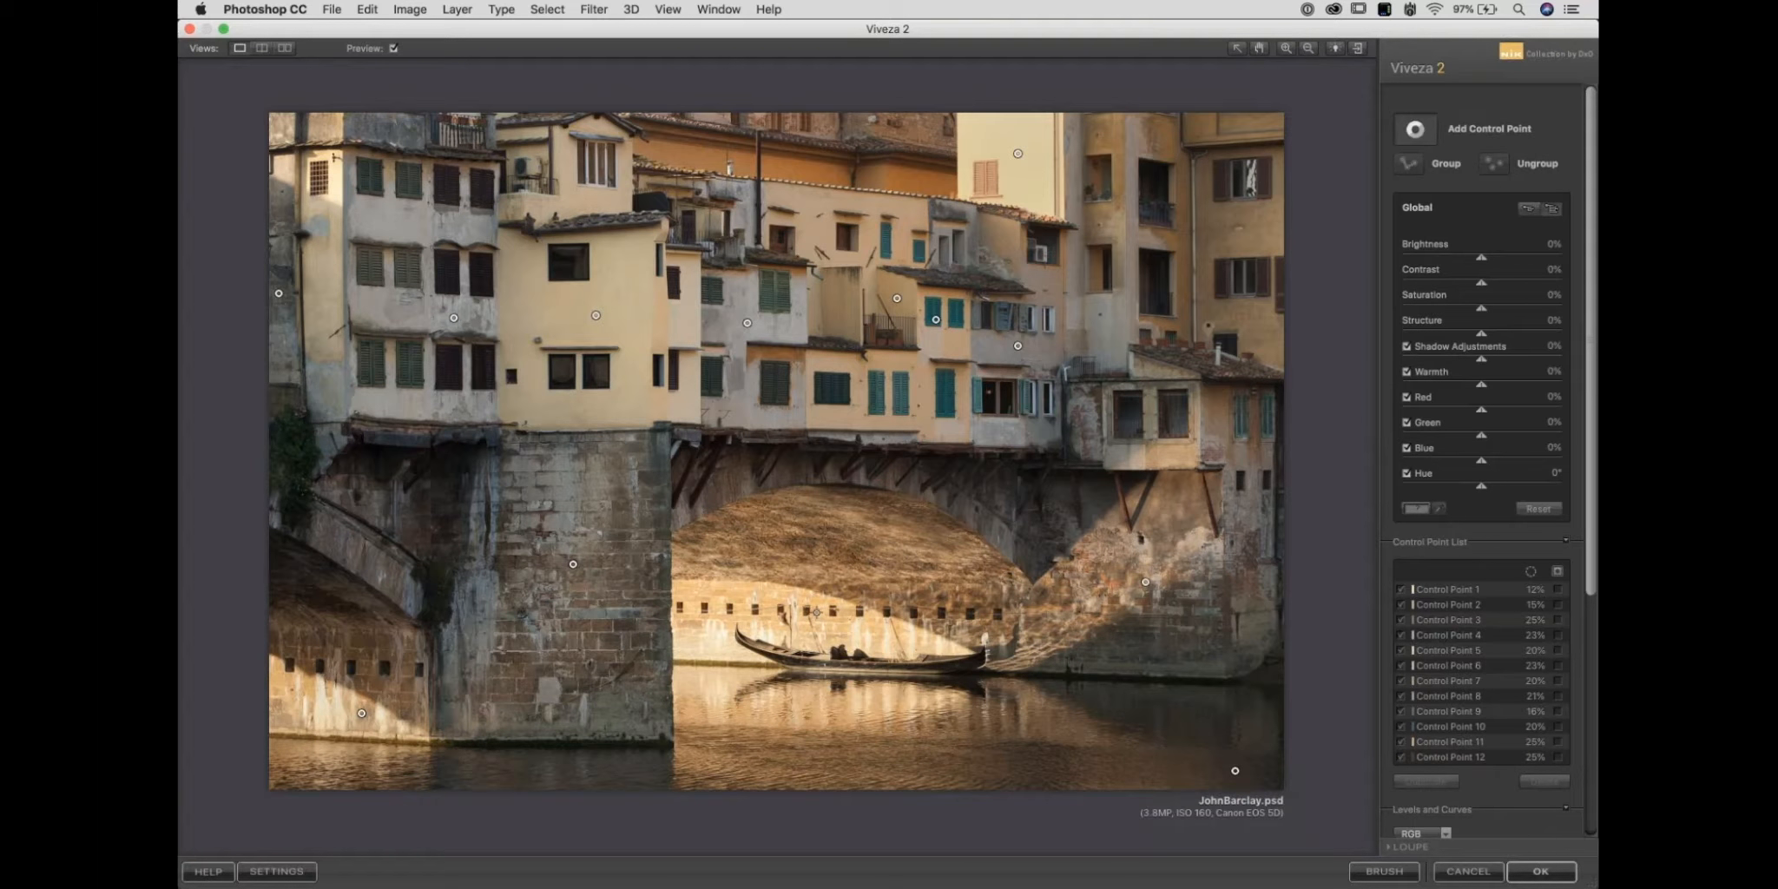
# Add a control point on the sunlit wall behind the gondola with size 22%, and raise its Saturation.
pyautogui.click(816, 612)
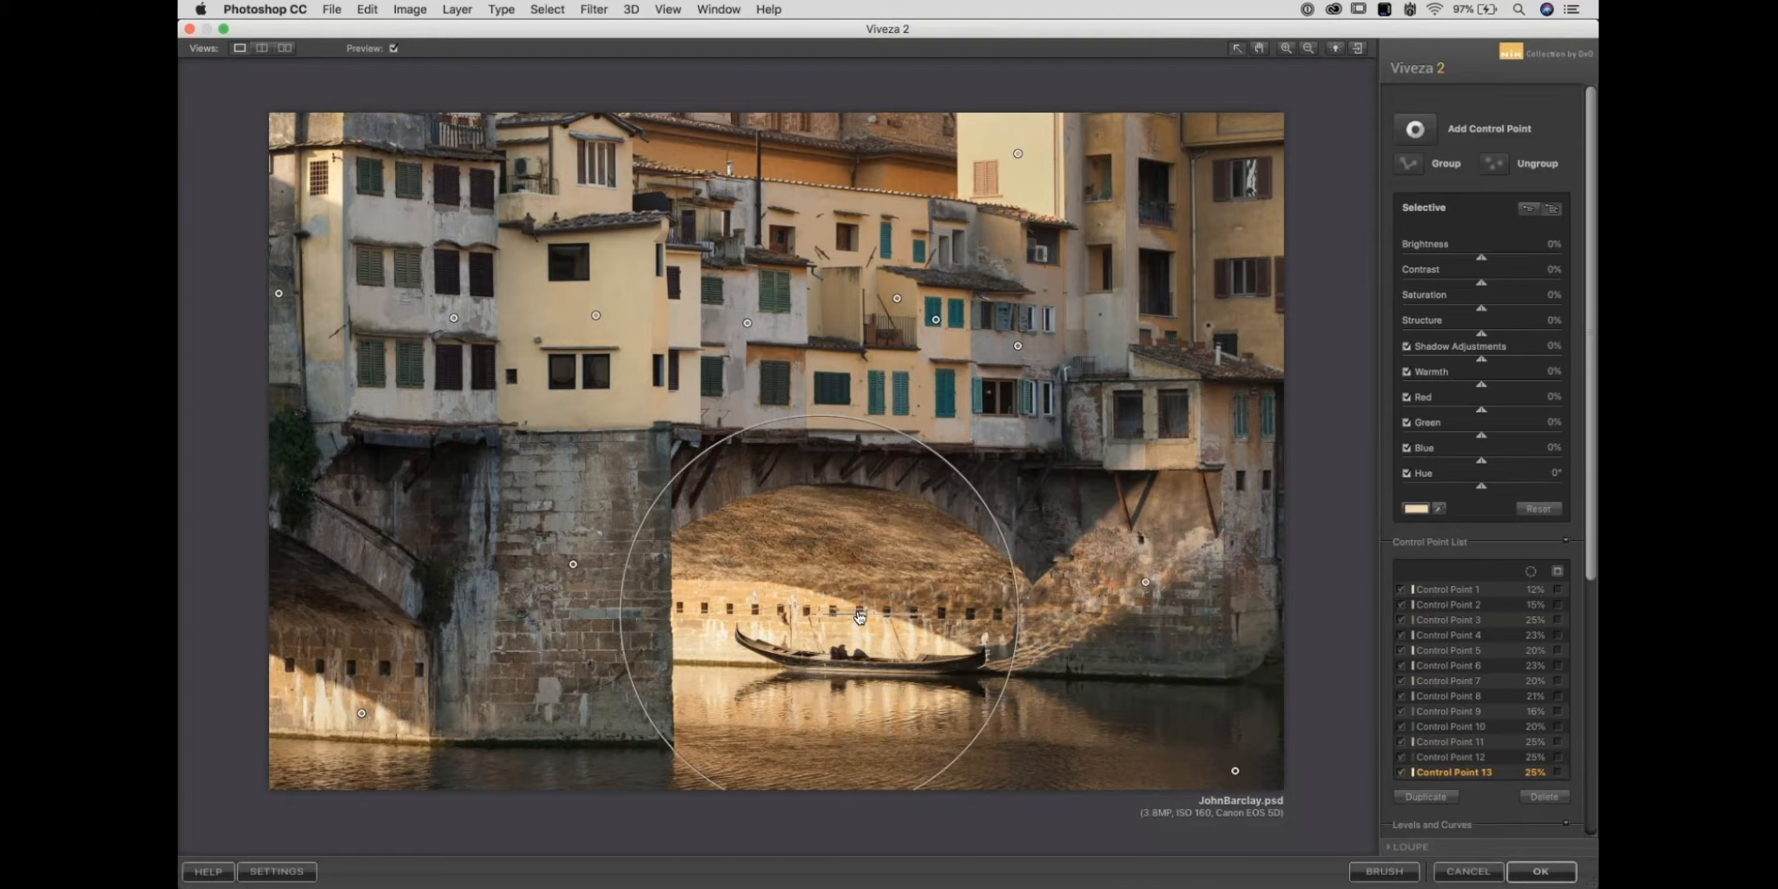
pyautogui.moveTo(859, 616); pyautogui.dragTo(861, 615)
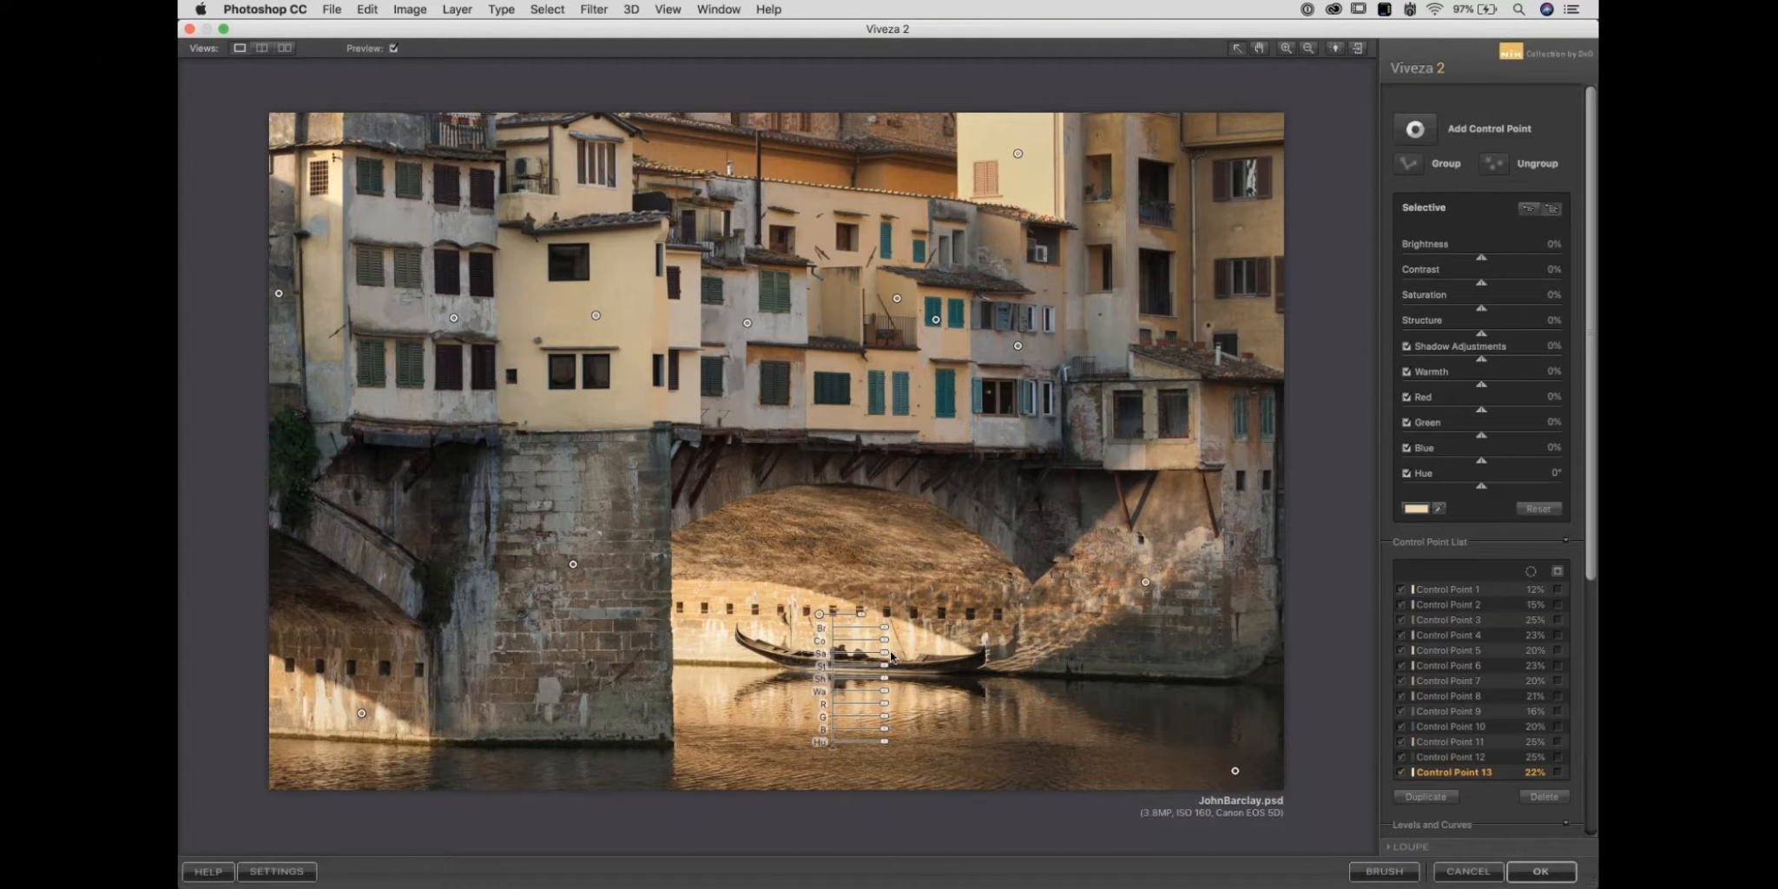
pyautogui.moveTo(888, 657)
pyautogui.mouseDown()
pyautogui.moveTo(884, 627)
pyautogui.moveTo(825, 621)
pyautogui.moveTo(902, 658)
pyautogui.mouseUp()
pyautogui.click(872, 578)
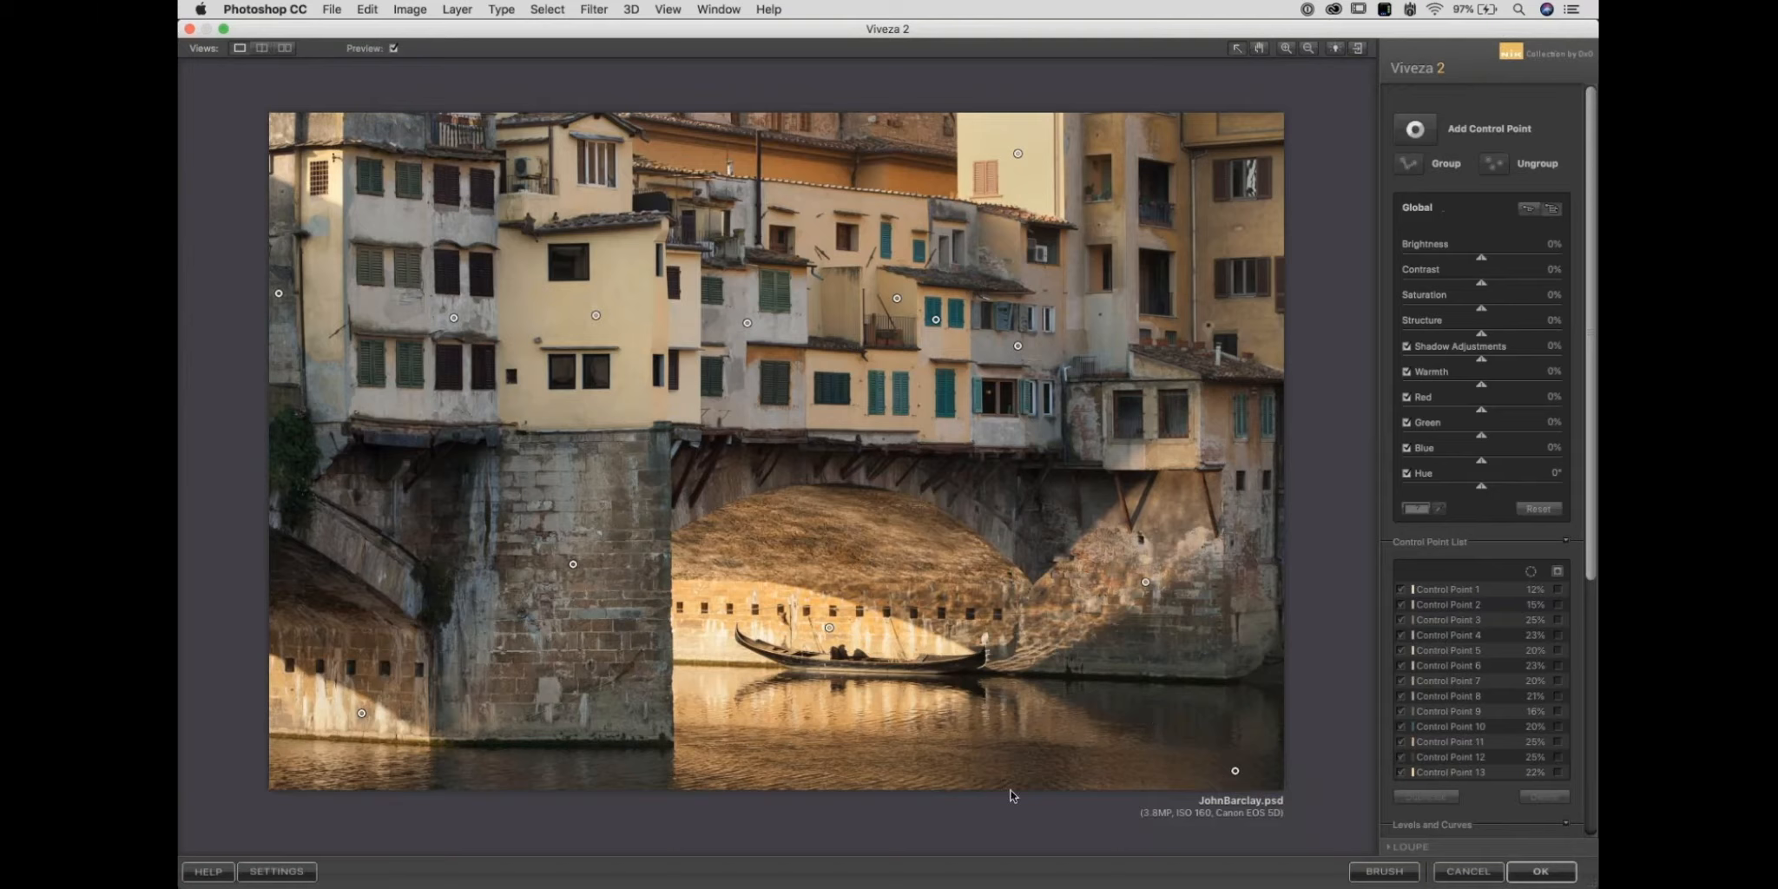
# Add a control point on the water below the gondola with size 22%, and lower its Brightness slightly.
pyautogui.click(829, 627)
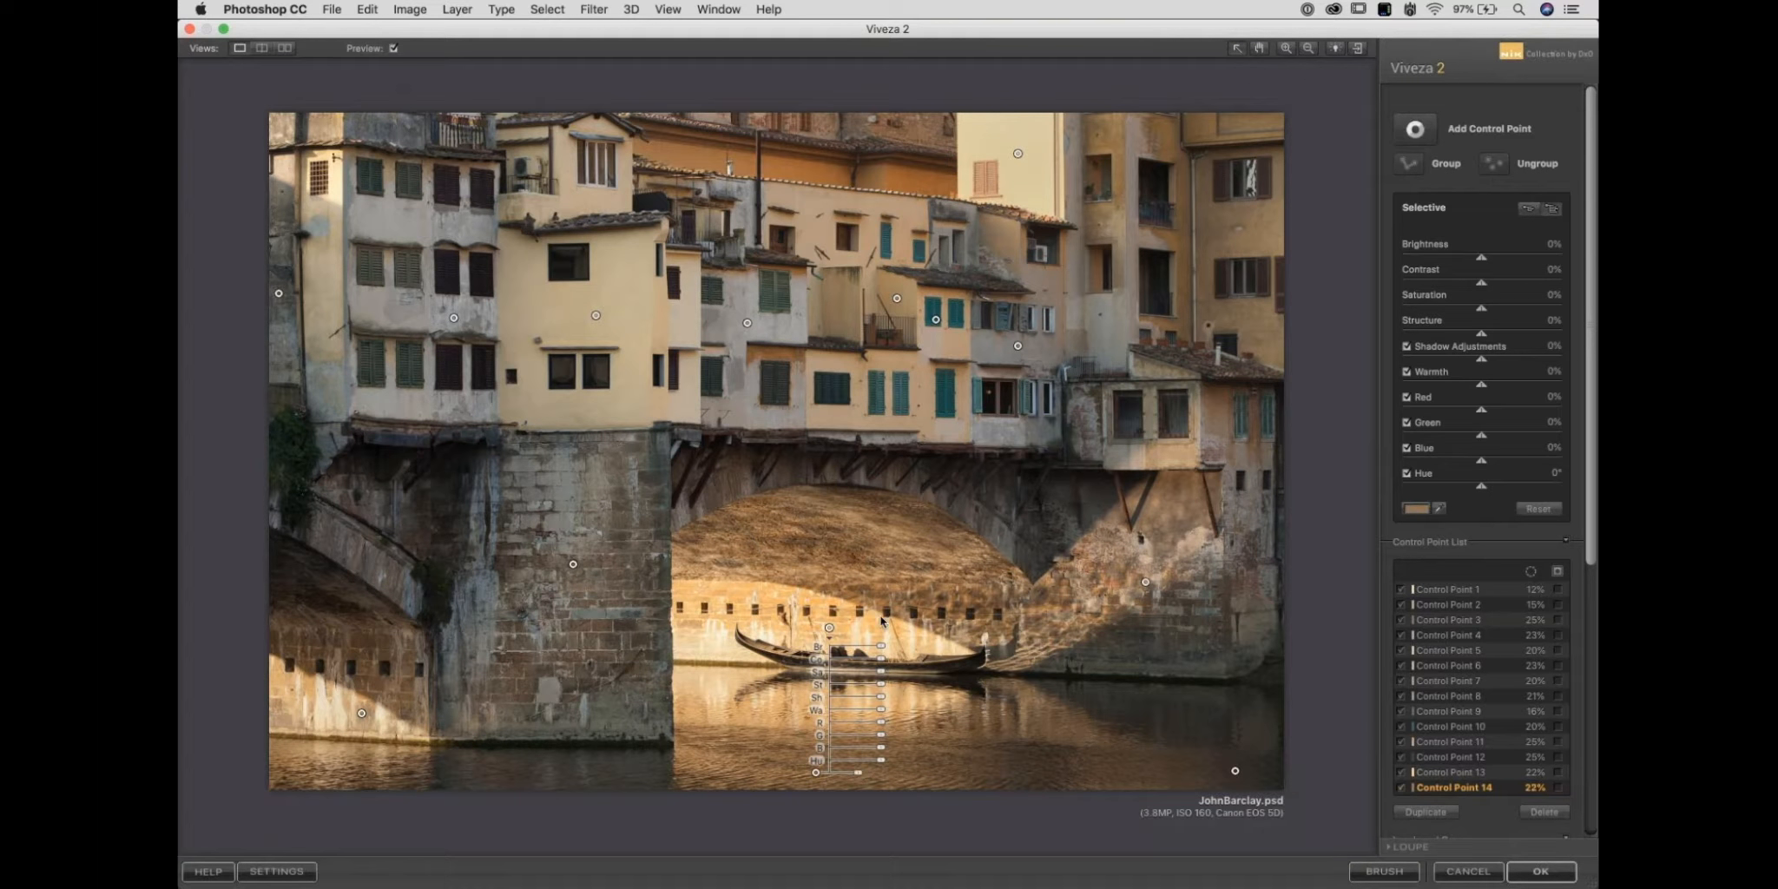
pyautogui.moveTo(881, 646); pyautogui.dragTo(877, 648)
pyautogui.click(645, 528)
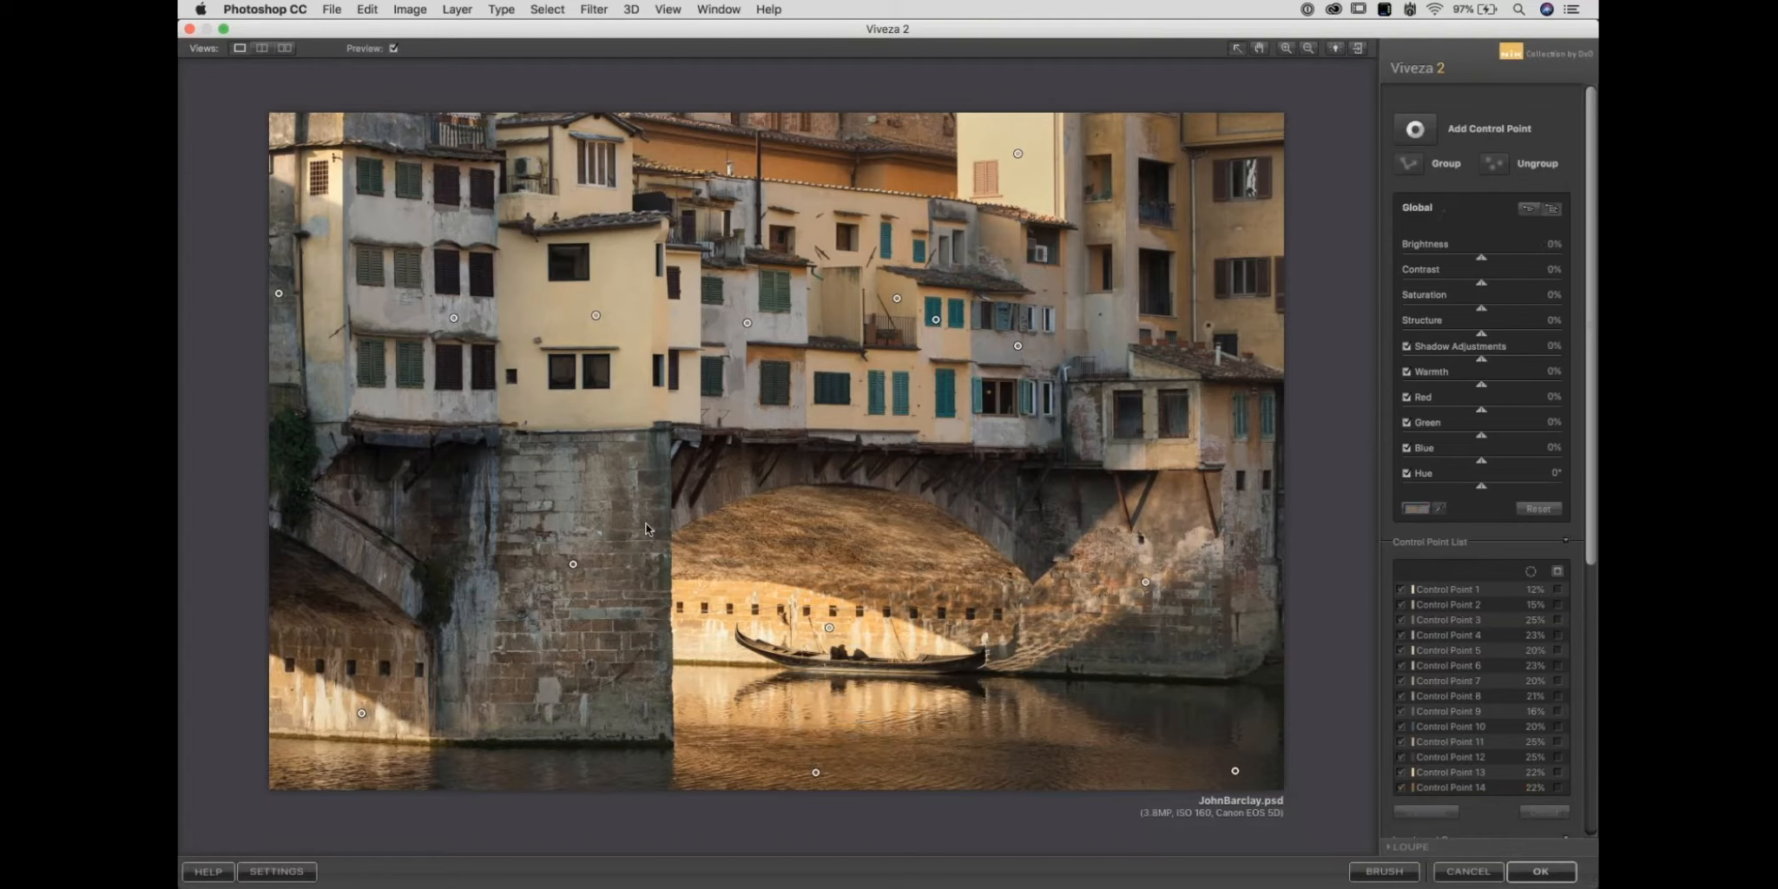
# Add a control point on the ochre wall at the photo's far right edge with Brightness -21% and Contrast 20%.
pyautogui.press('super+shift+a')
pyautogui.click(1269, 215)
pyautogui.moveTo(1226, 231); pyautogui.dragTo(1203, 247)
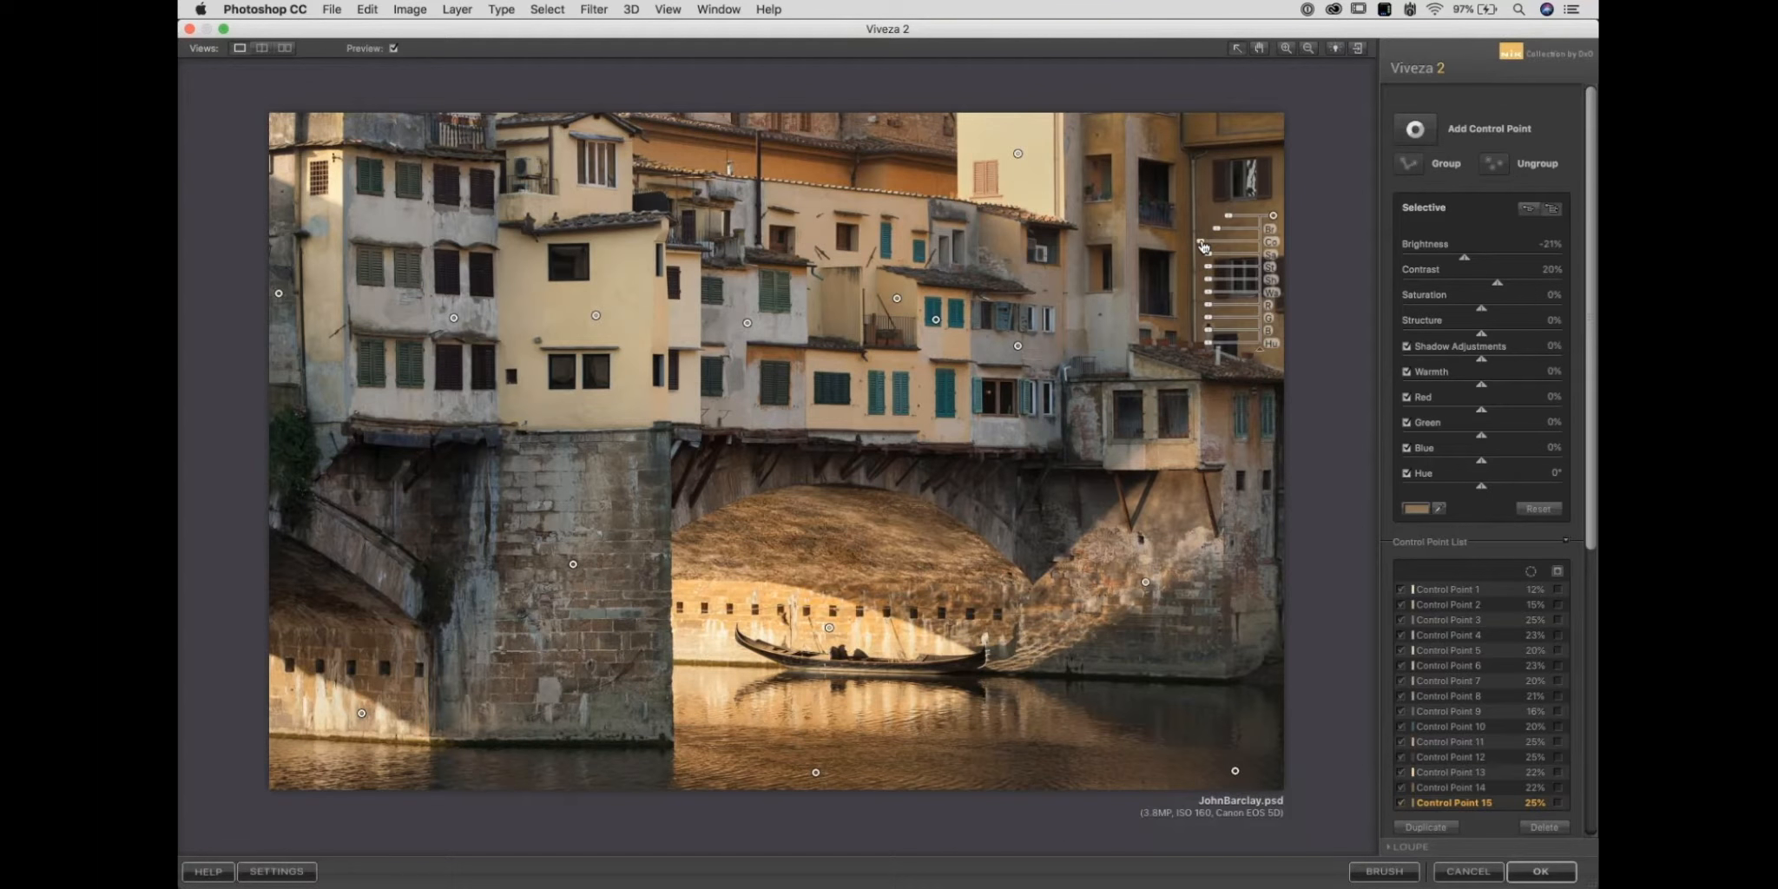
pyautogui.click(930, 183)
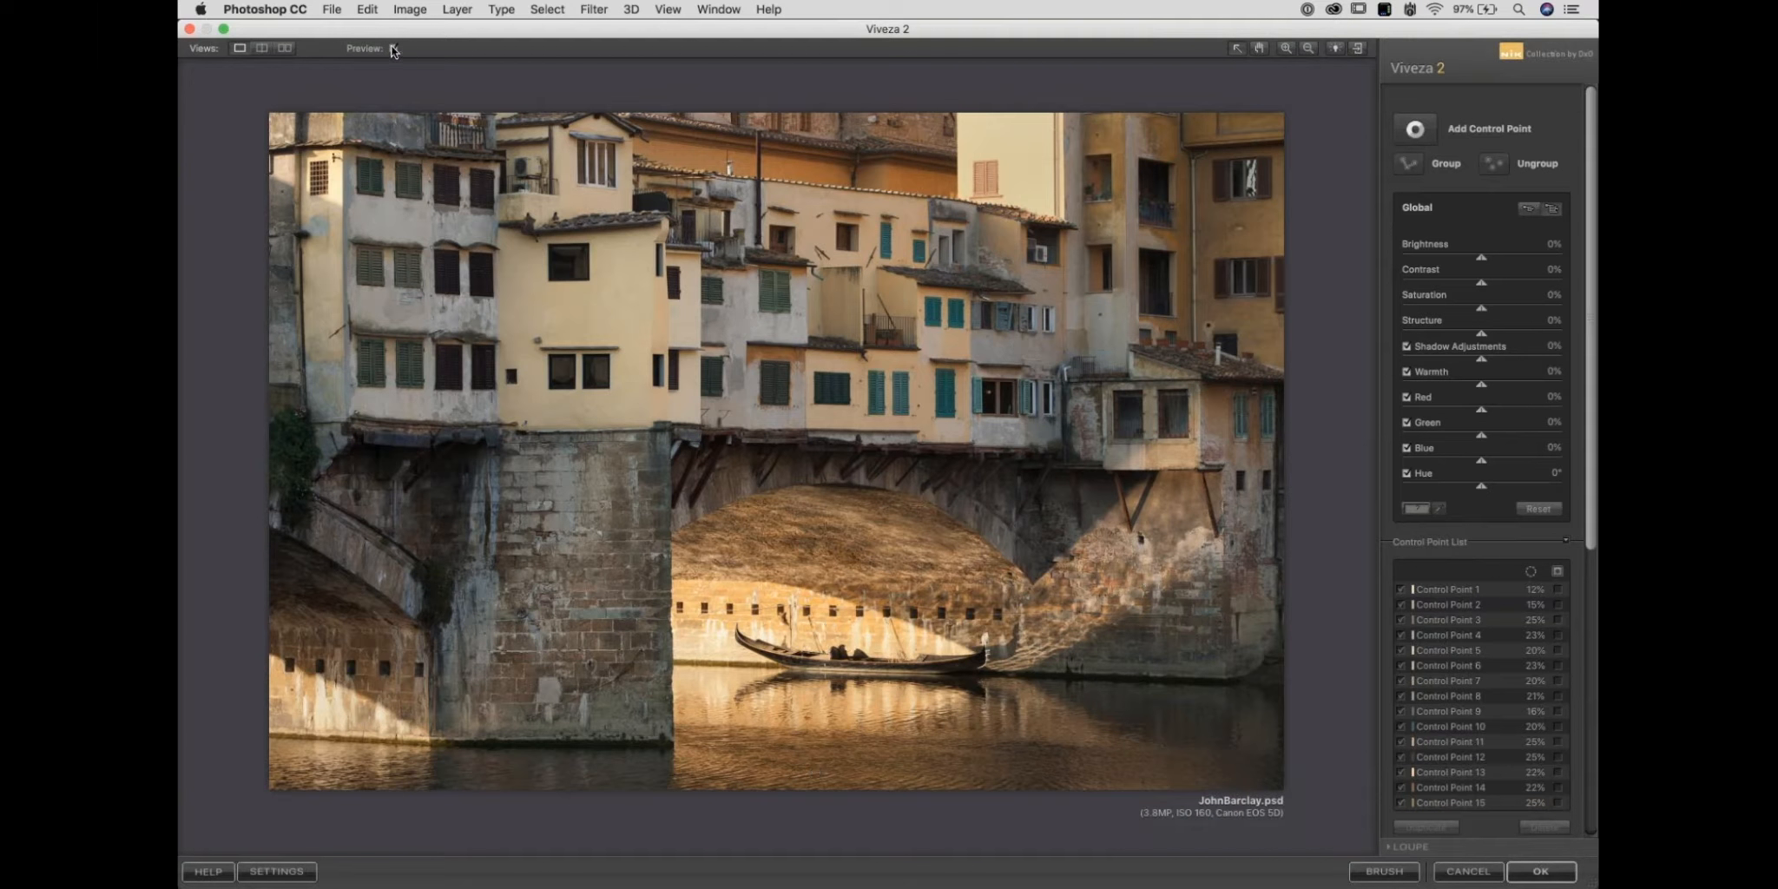
# Compare the original and edited bridge photo side by side, and return to the single image view.
pyautogui.click(284, 49)
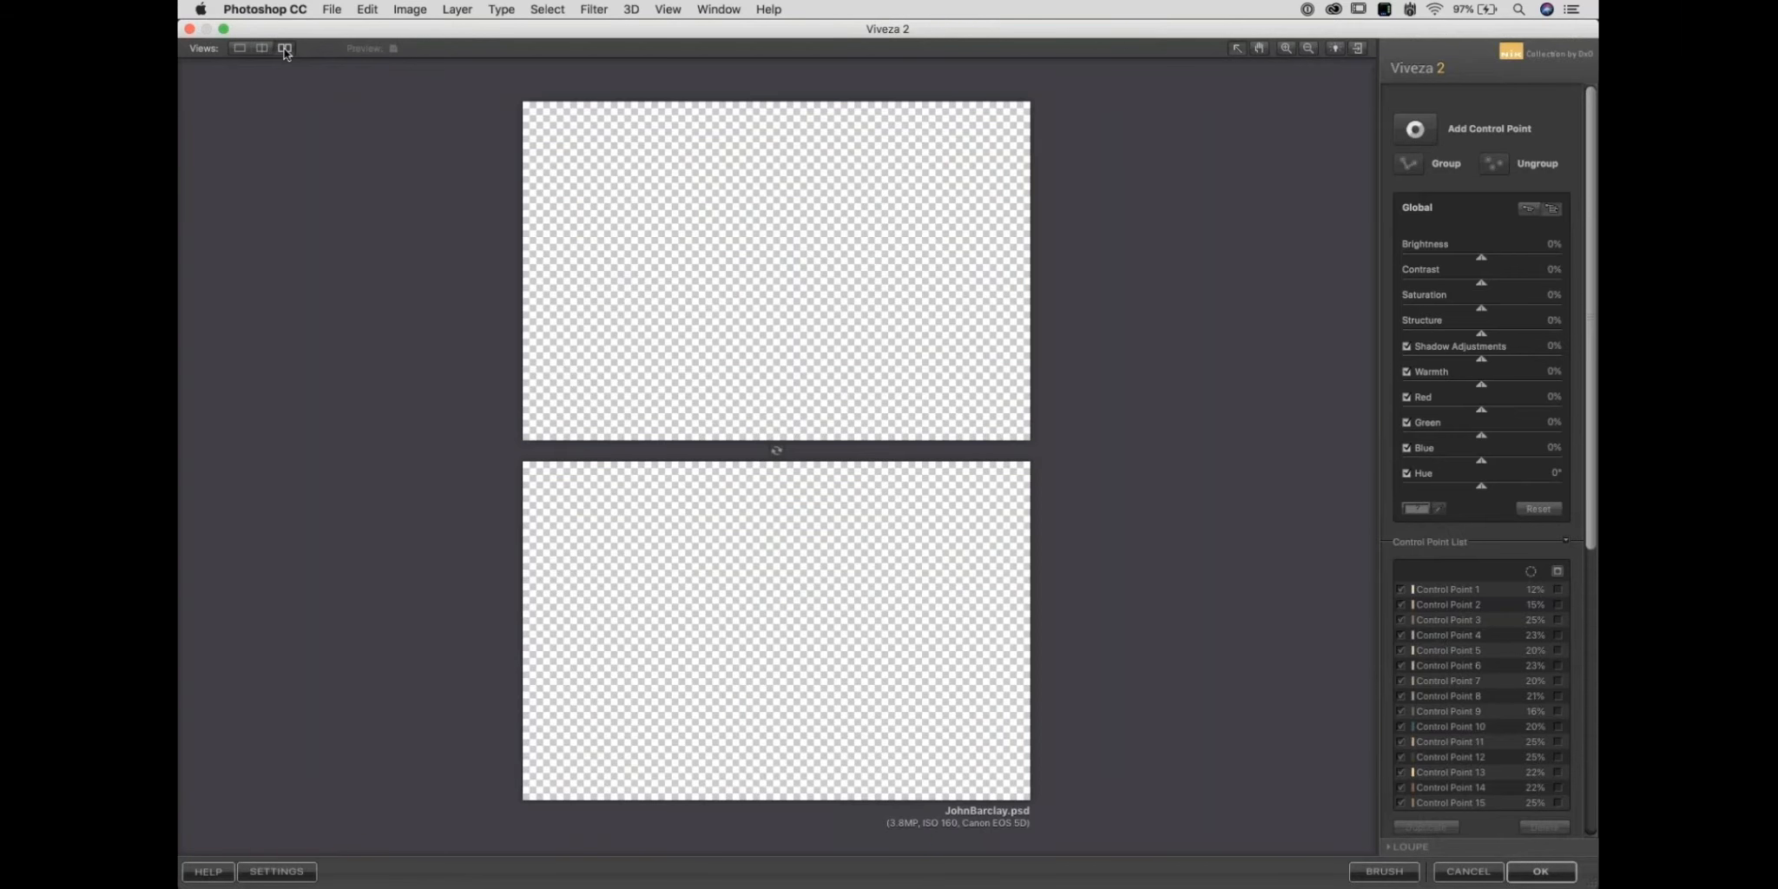
pyautogui.click(776, 450)
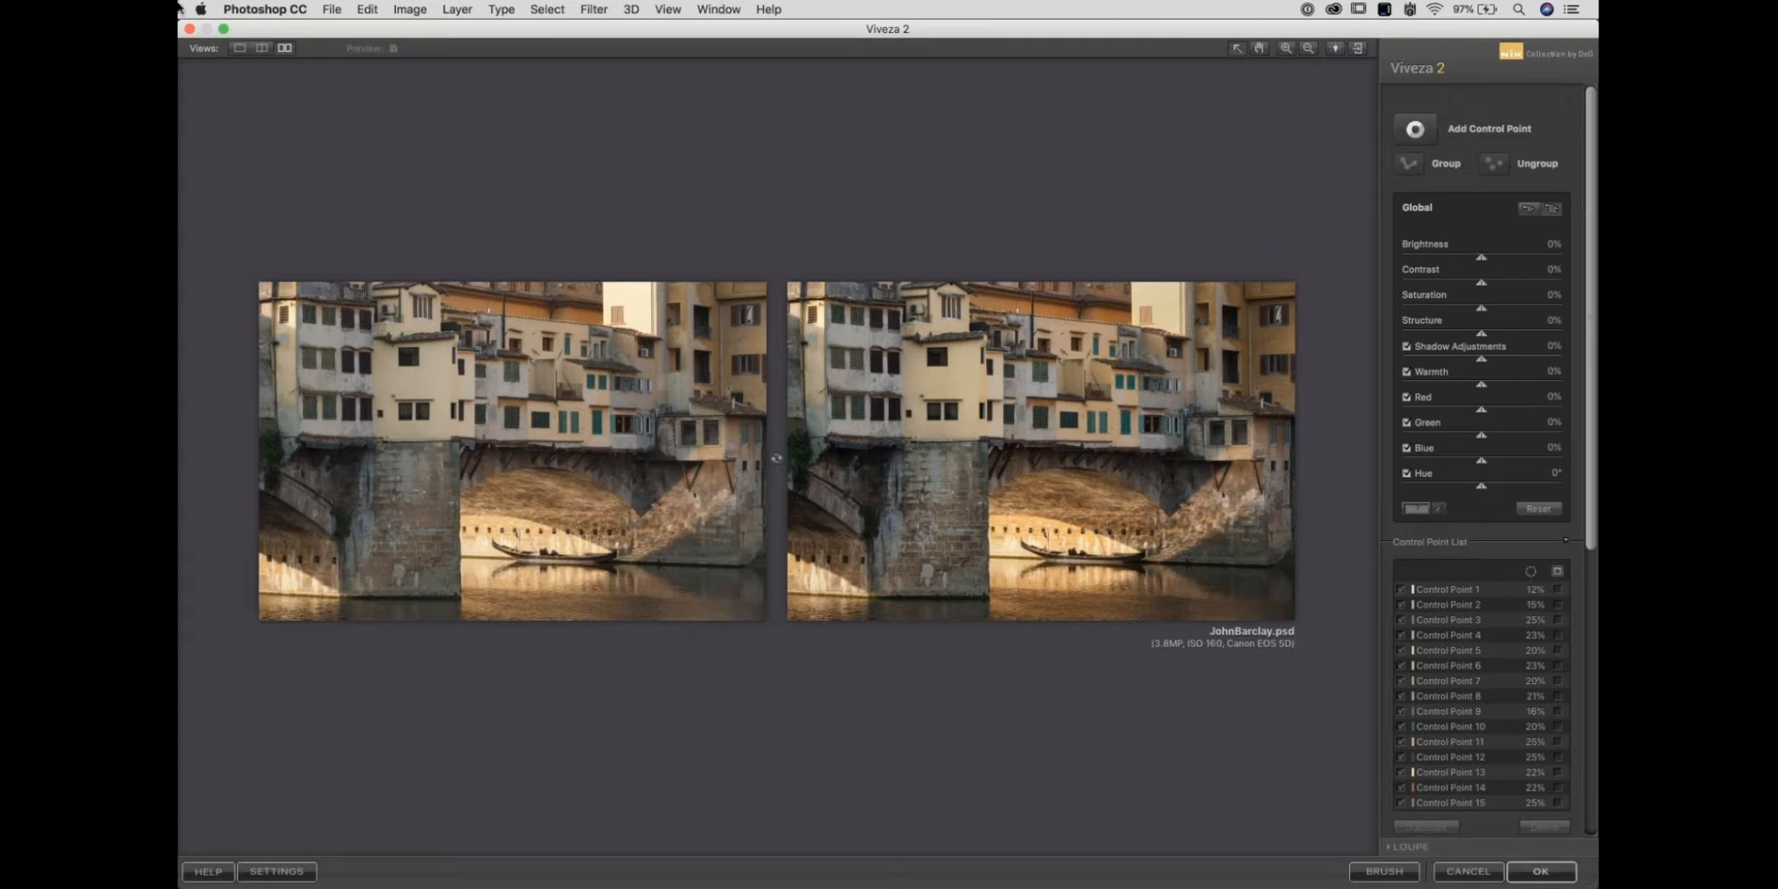
pyautogui.click(239, 48)
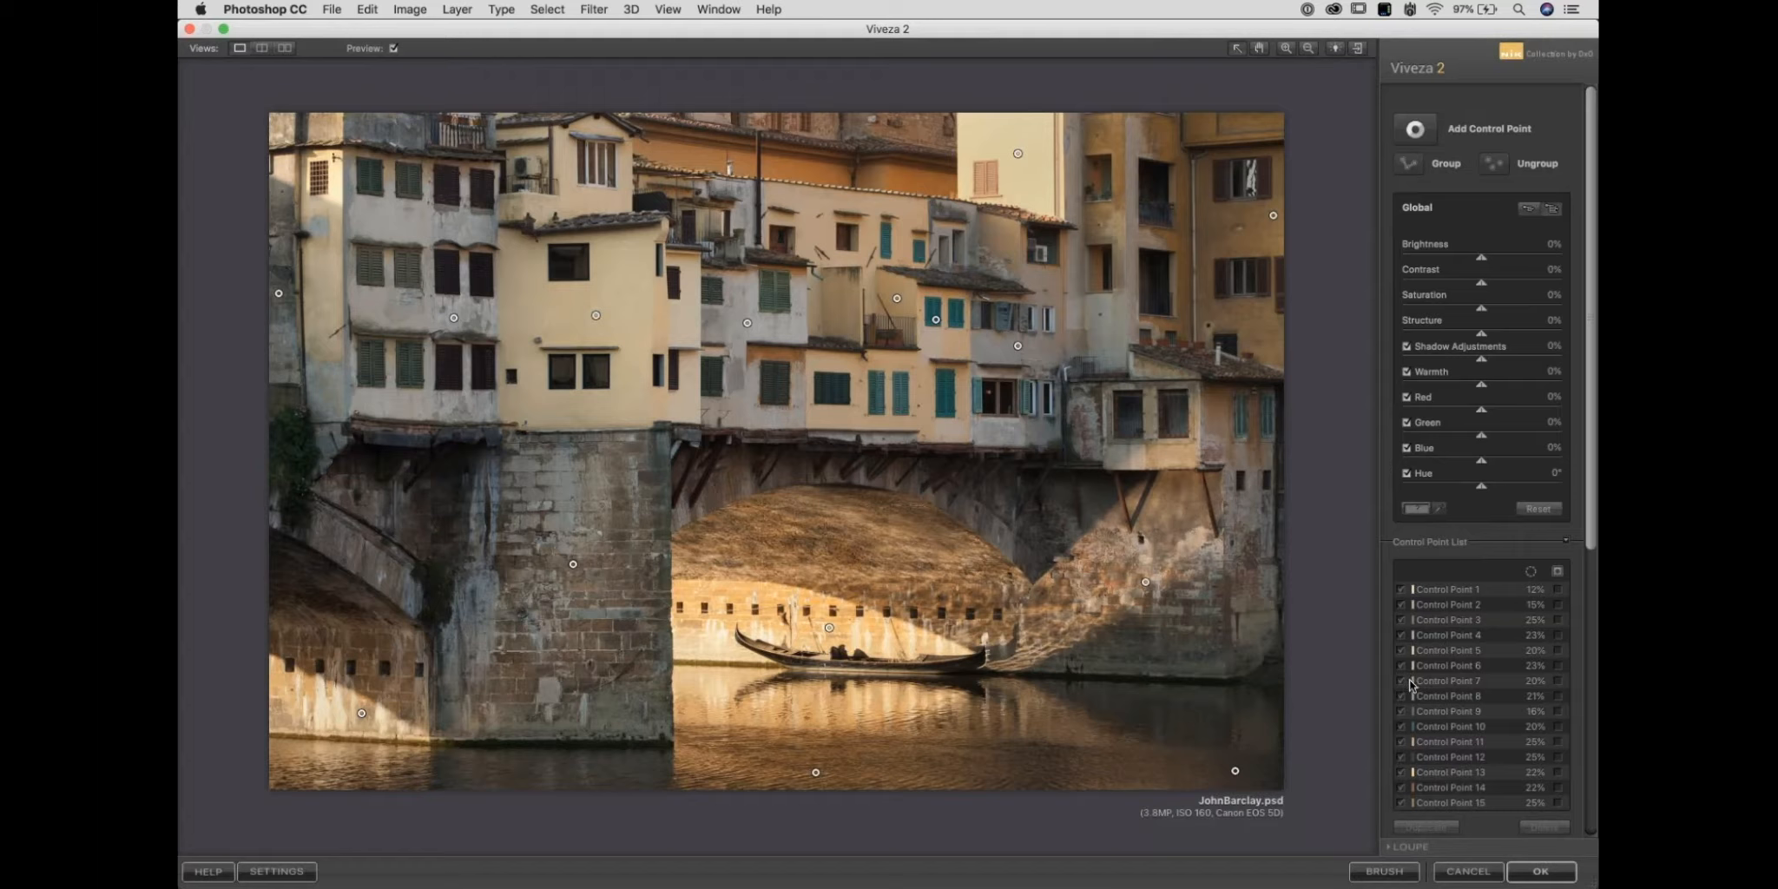
# Inspect the selection mask of the stone pillar's control point, and hide the mask again.
pyautogui.click(1462, 622)
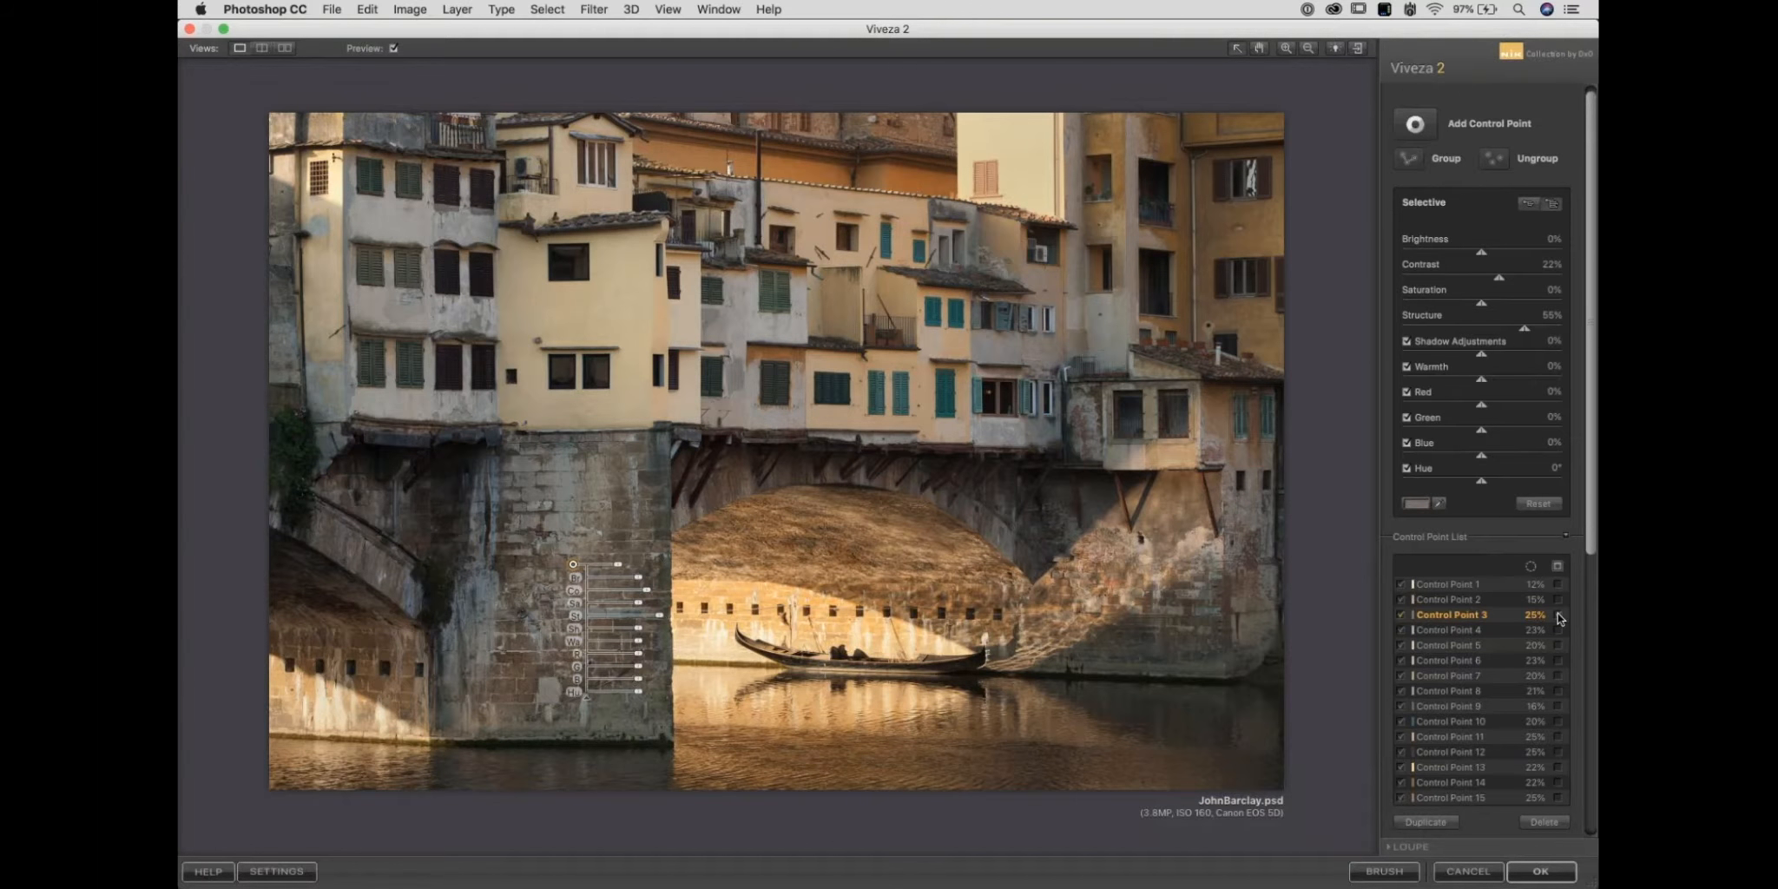
pyautogui.click(1557, 615)
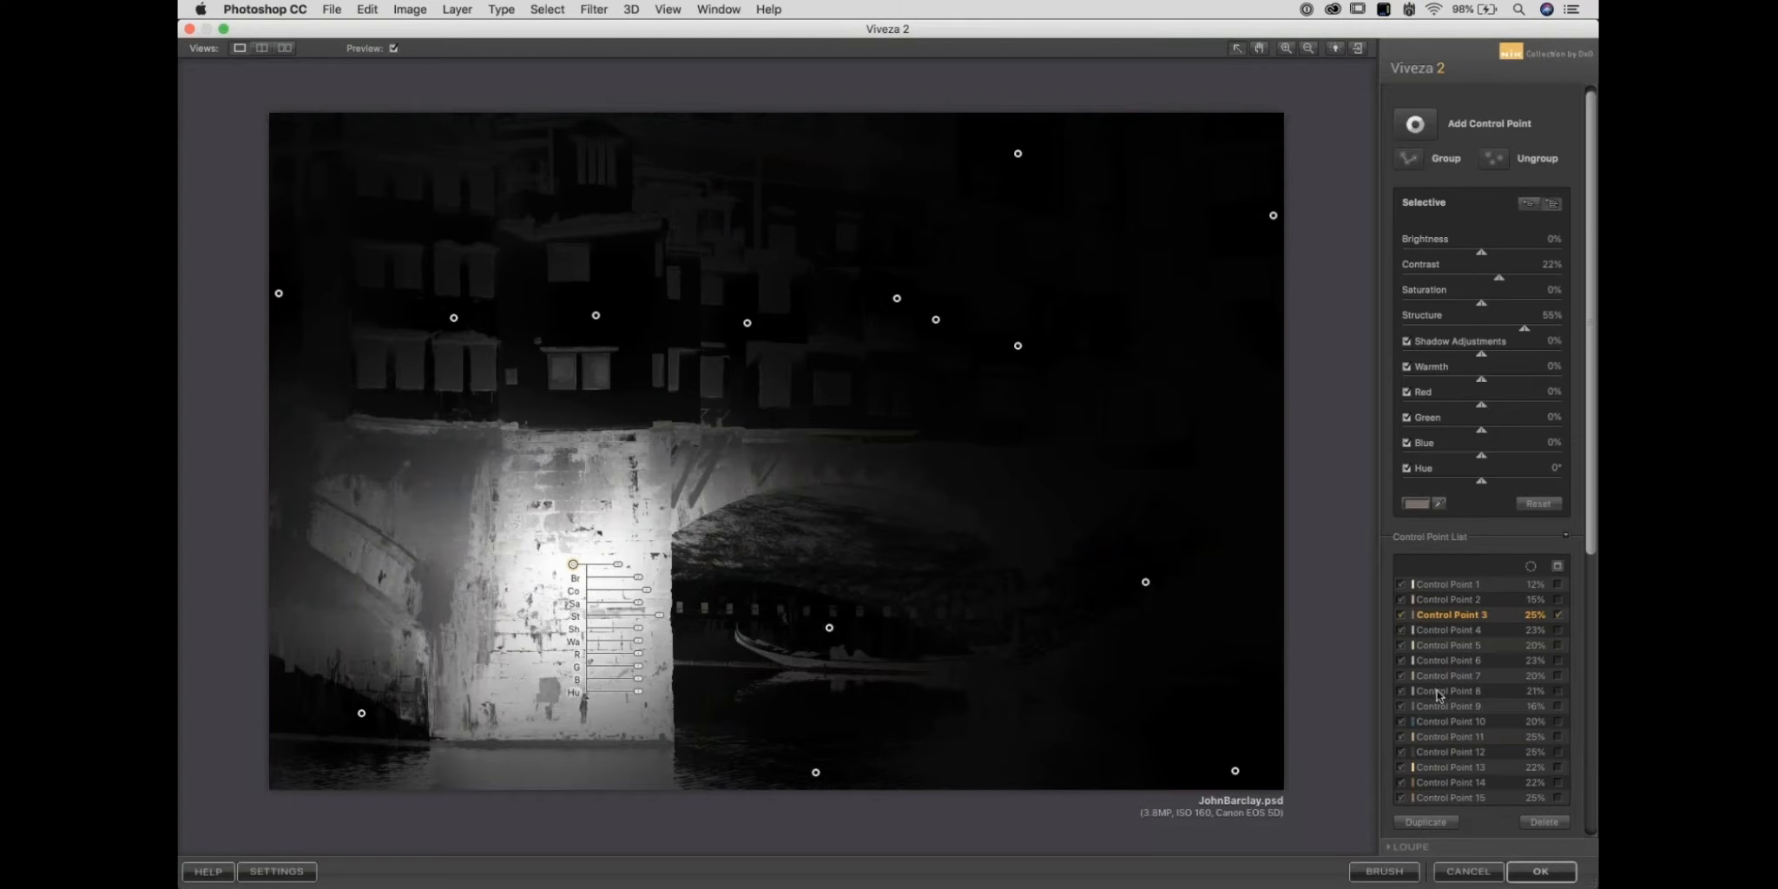
pyautogui.click(1558, 614)
pyautogui.click(1558, 616)
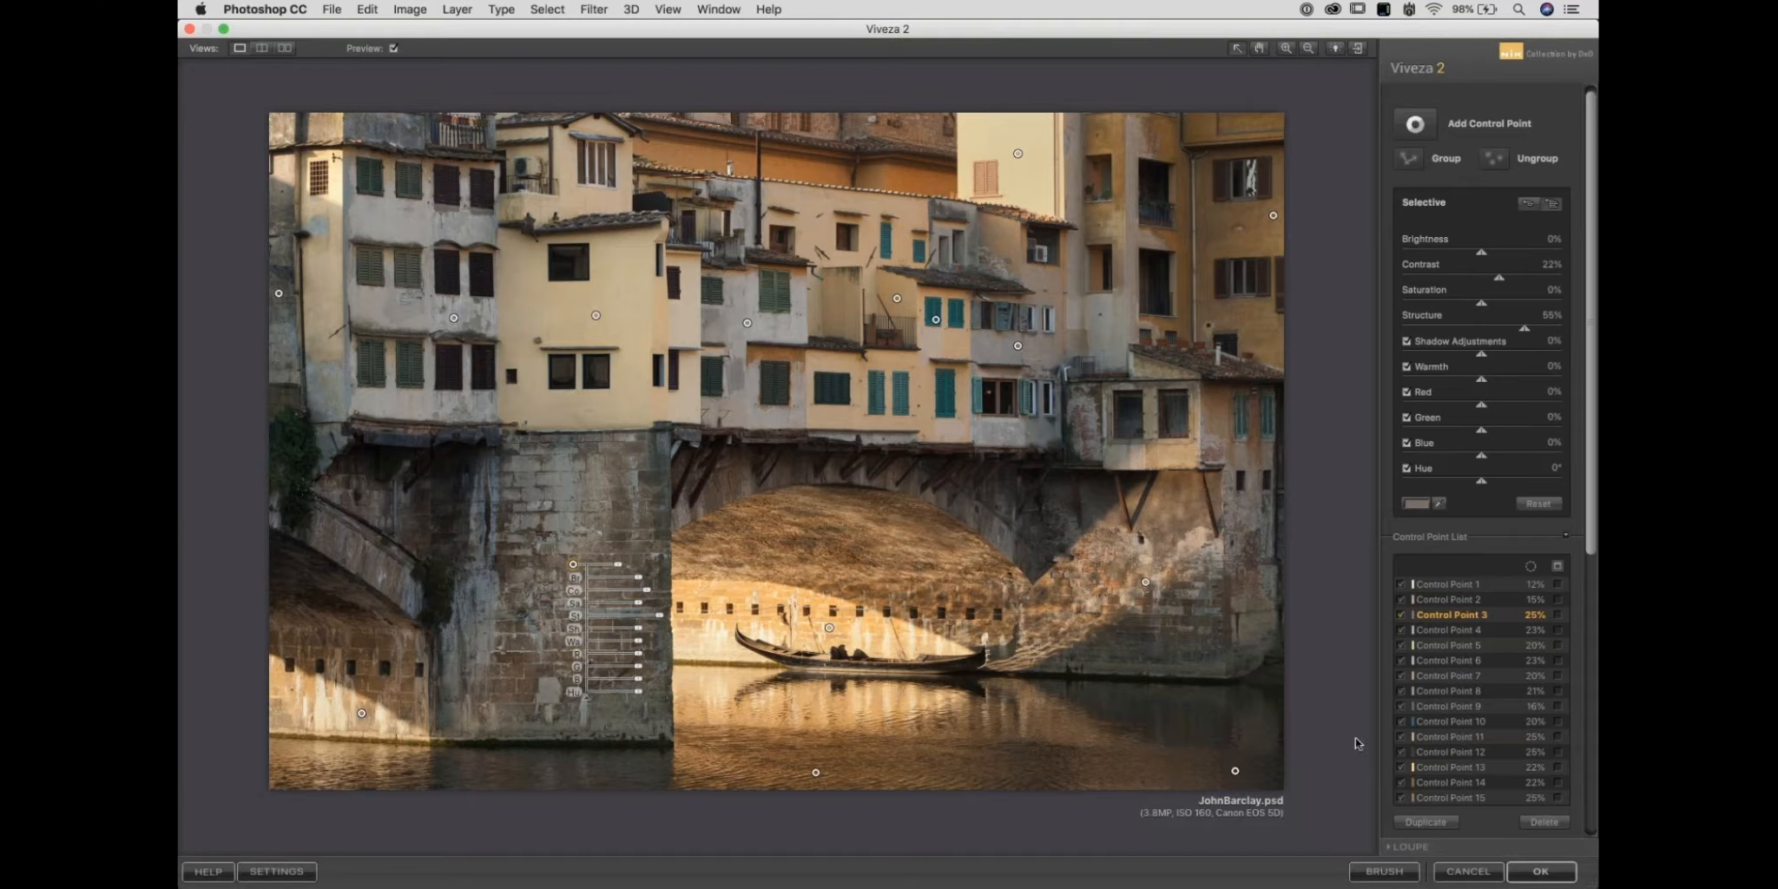
# Apply the Viveza 2 edits to the bridge photo, and toggle the Viveza 2 layer's visibility to compare with the original.
pyautogui.click(1535, 871)
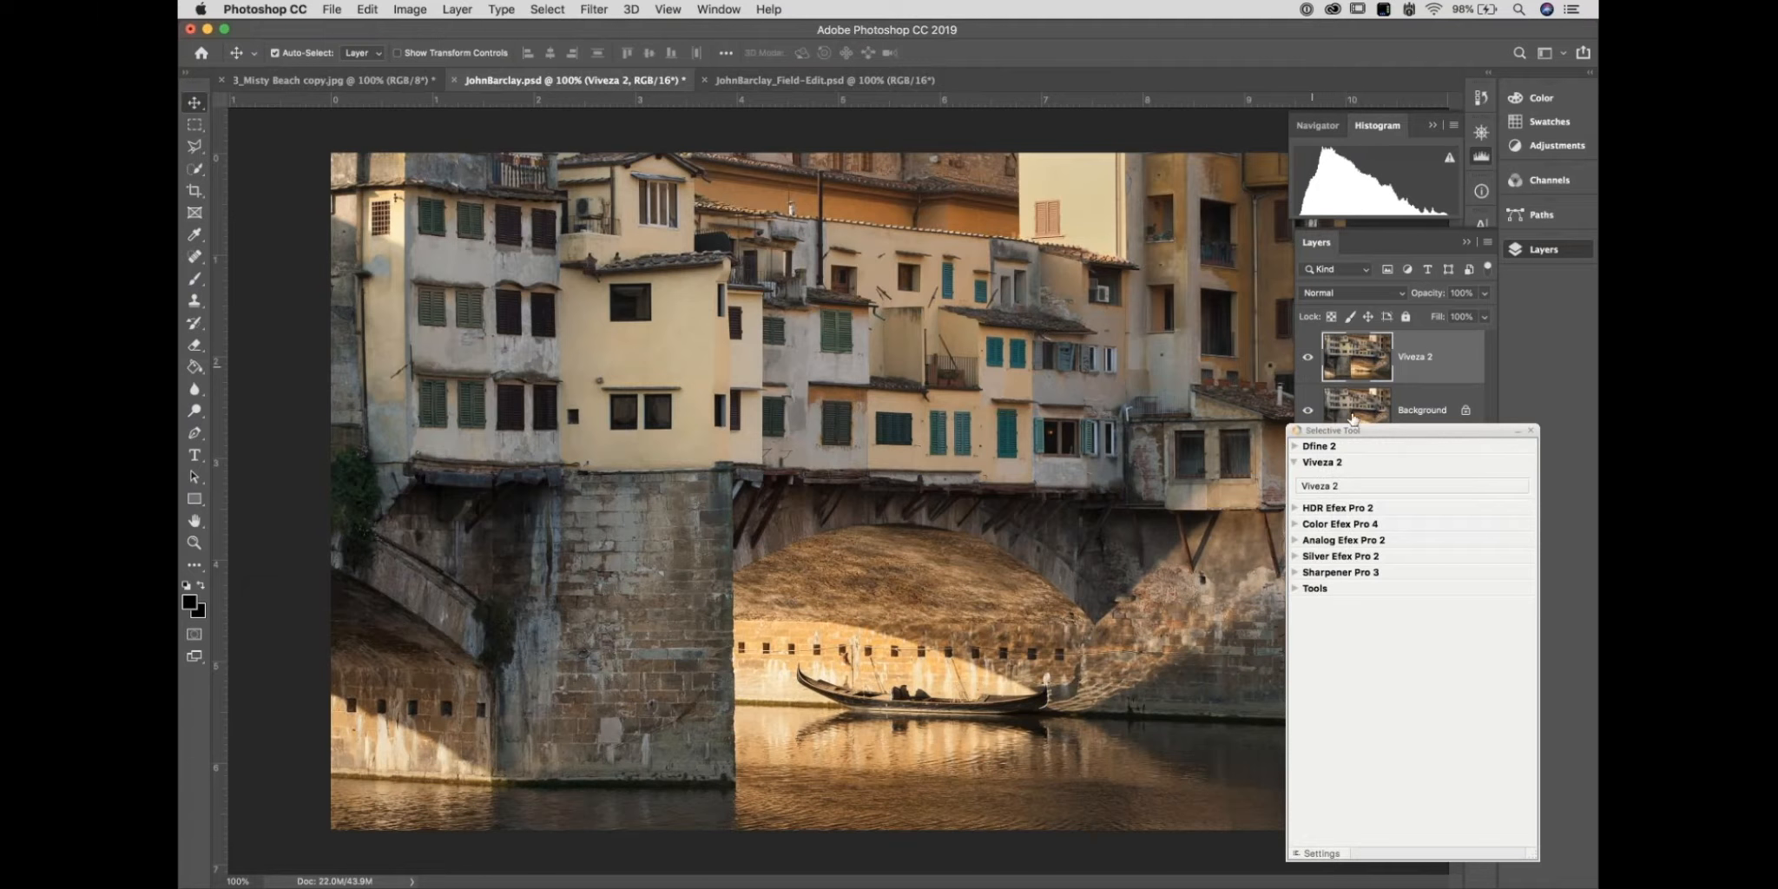
pyautogui.click(1309, 358)
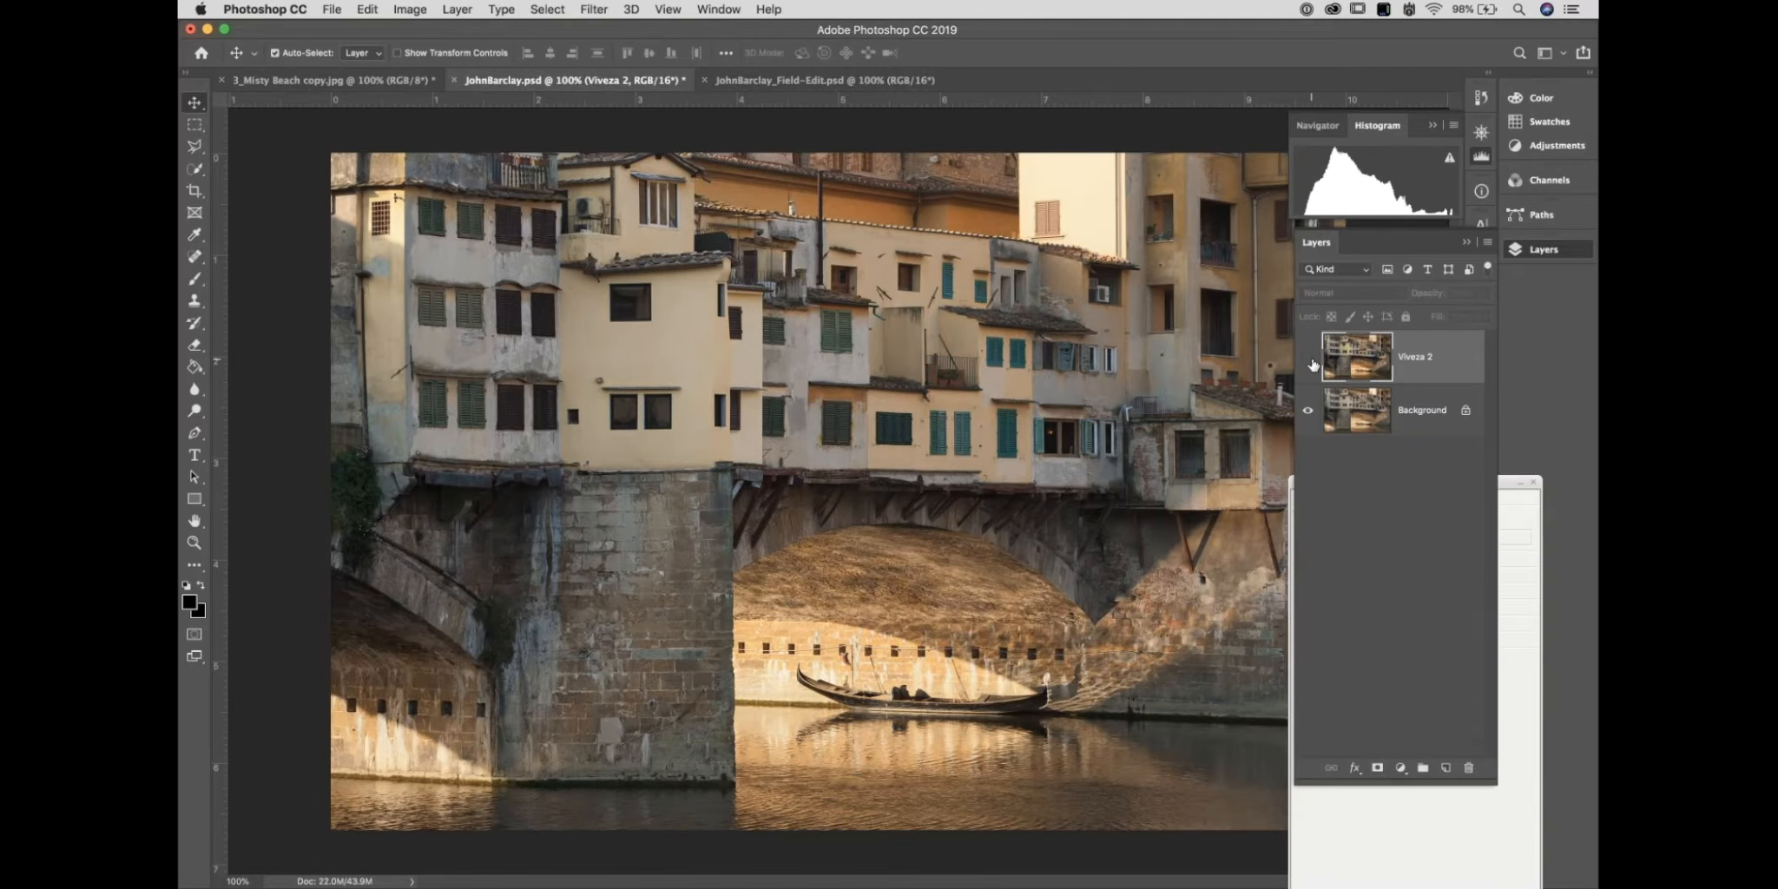
pyautogui.click(1309, 358)
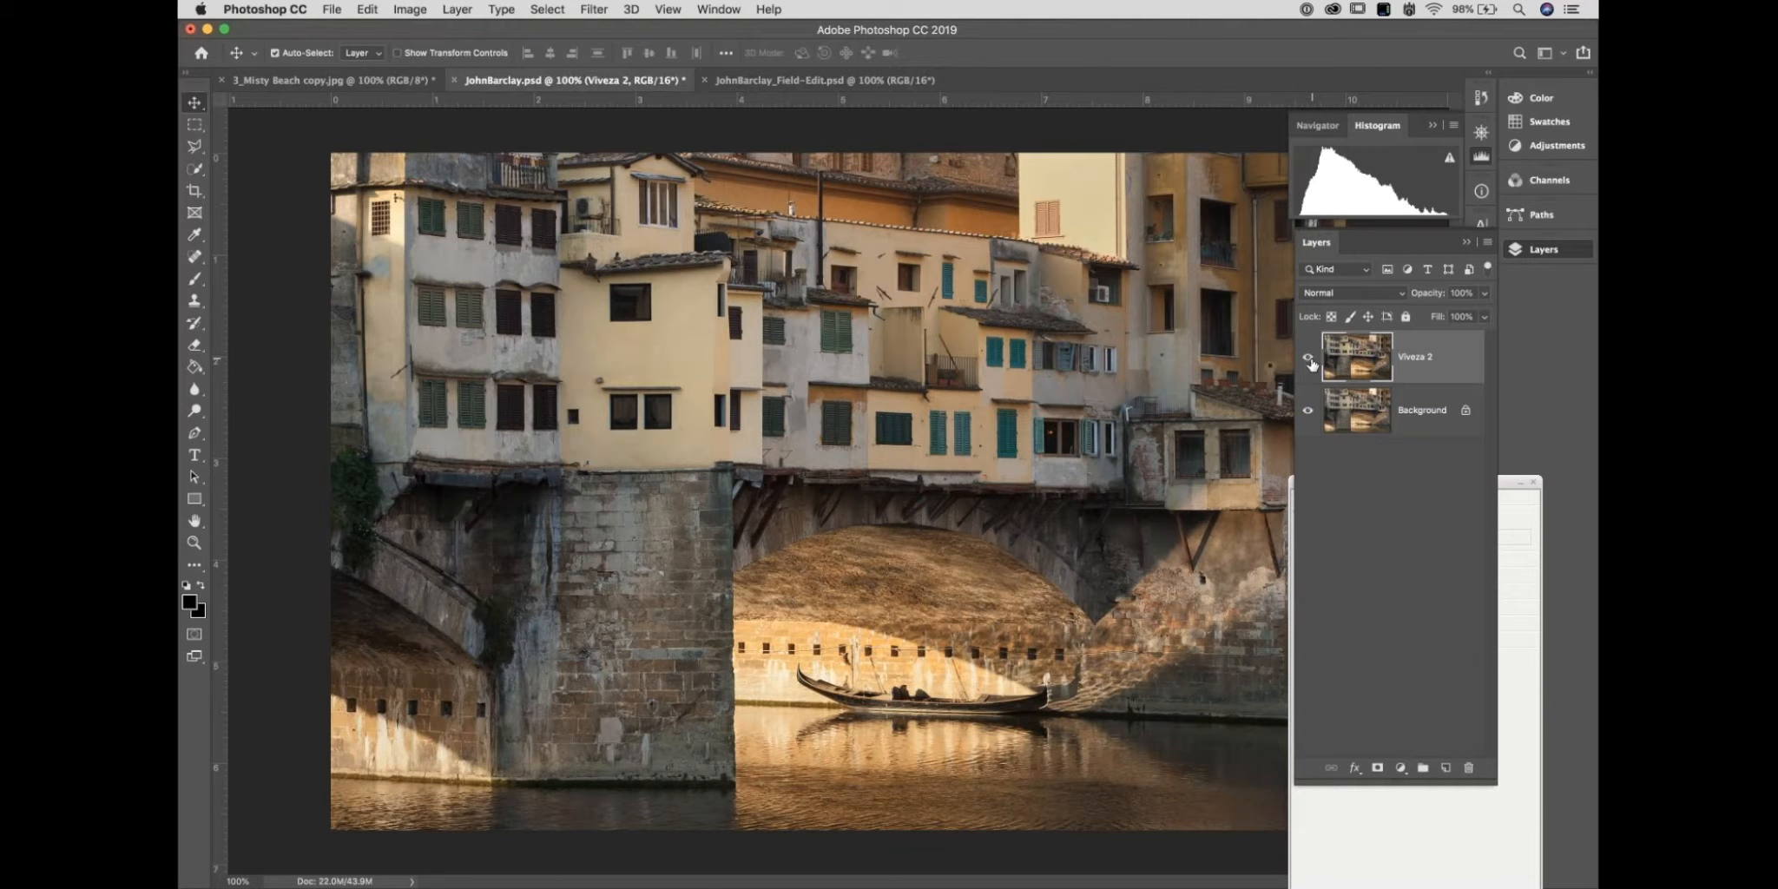
pyautogui.moveTo(1191, 872)
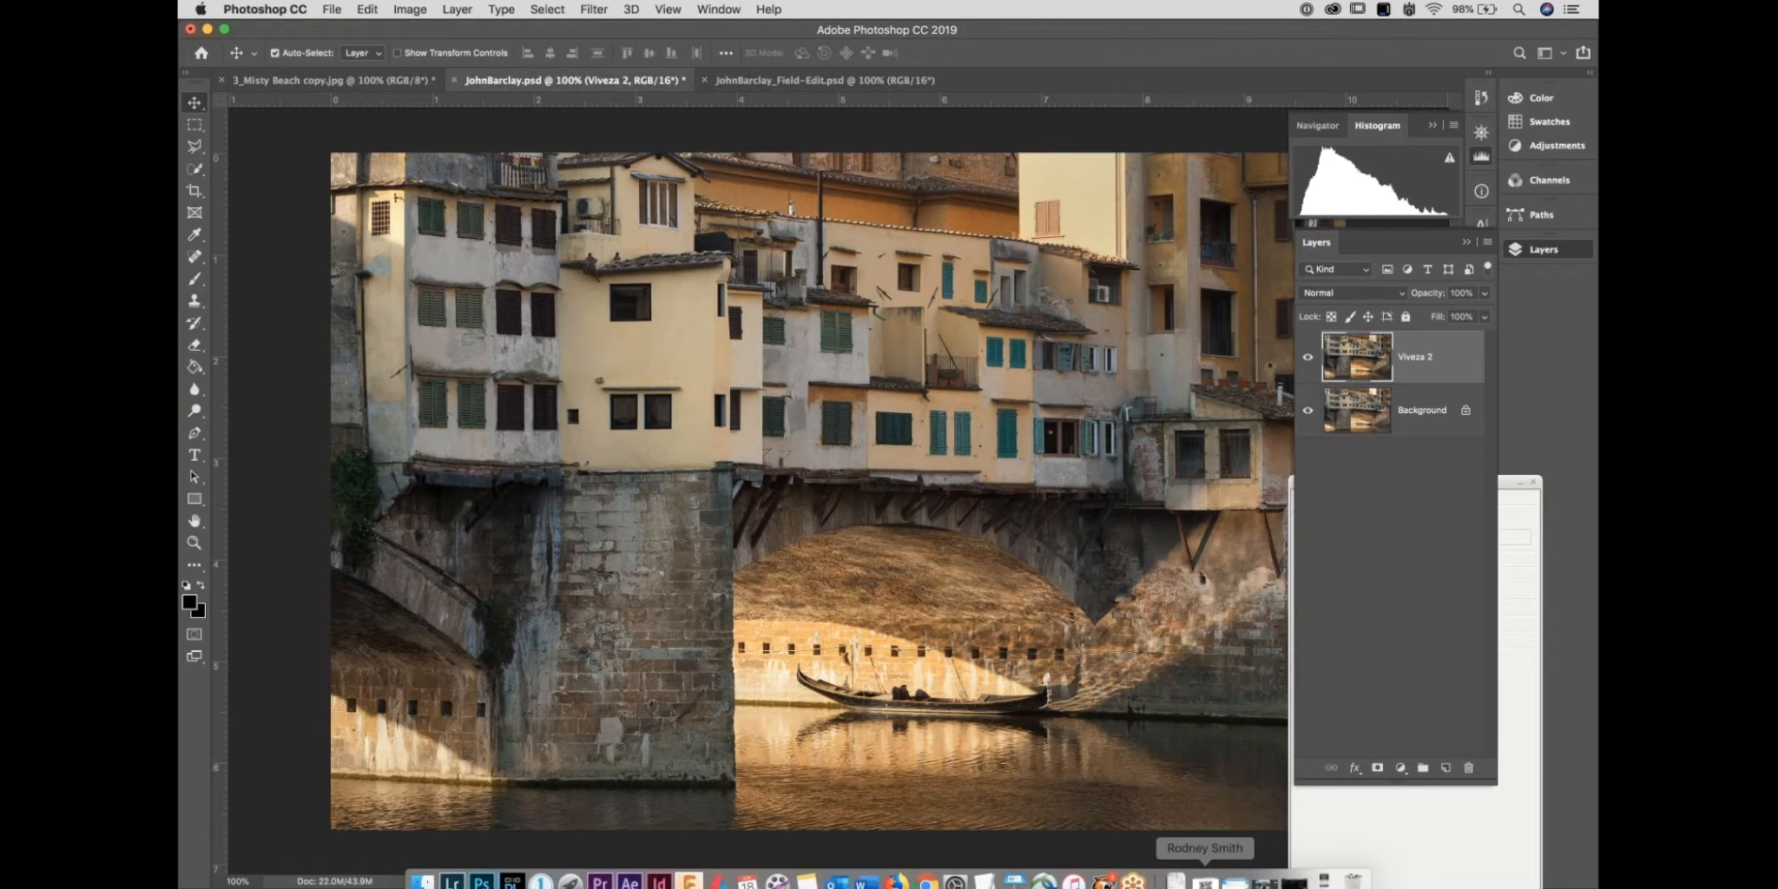
pyautogui.click(1305, 868)
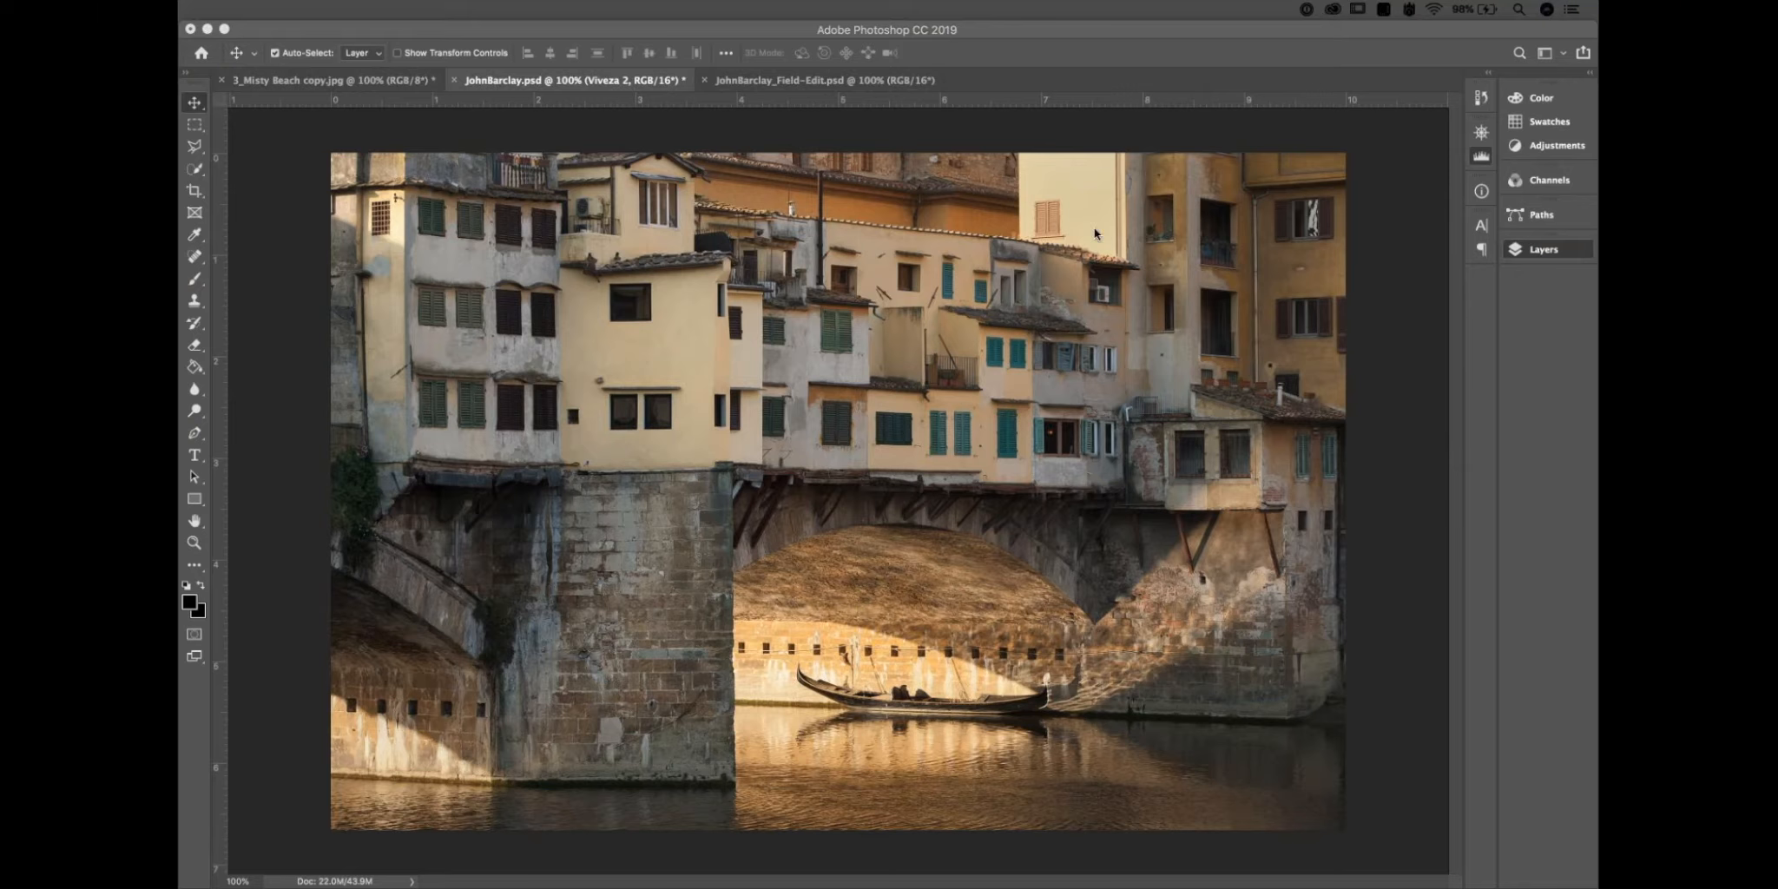
pyautogui.click(1122, 35)
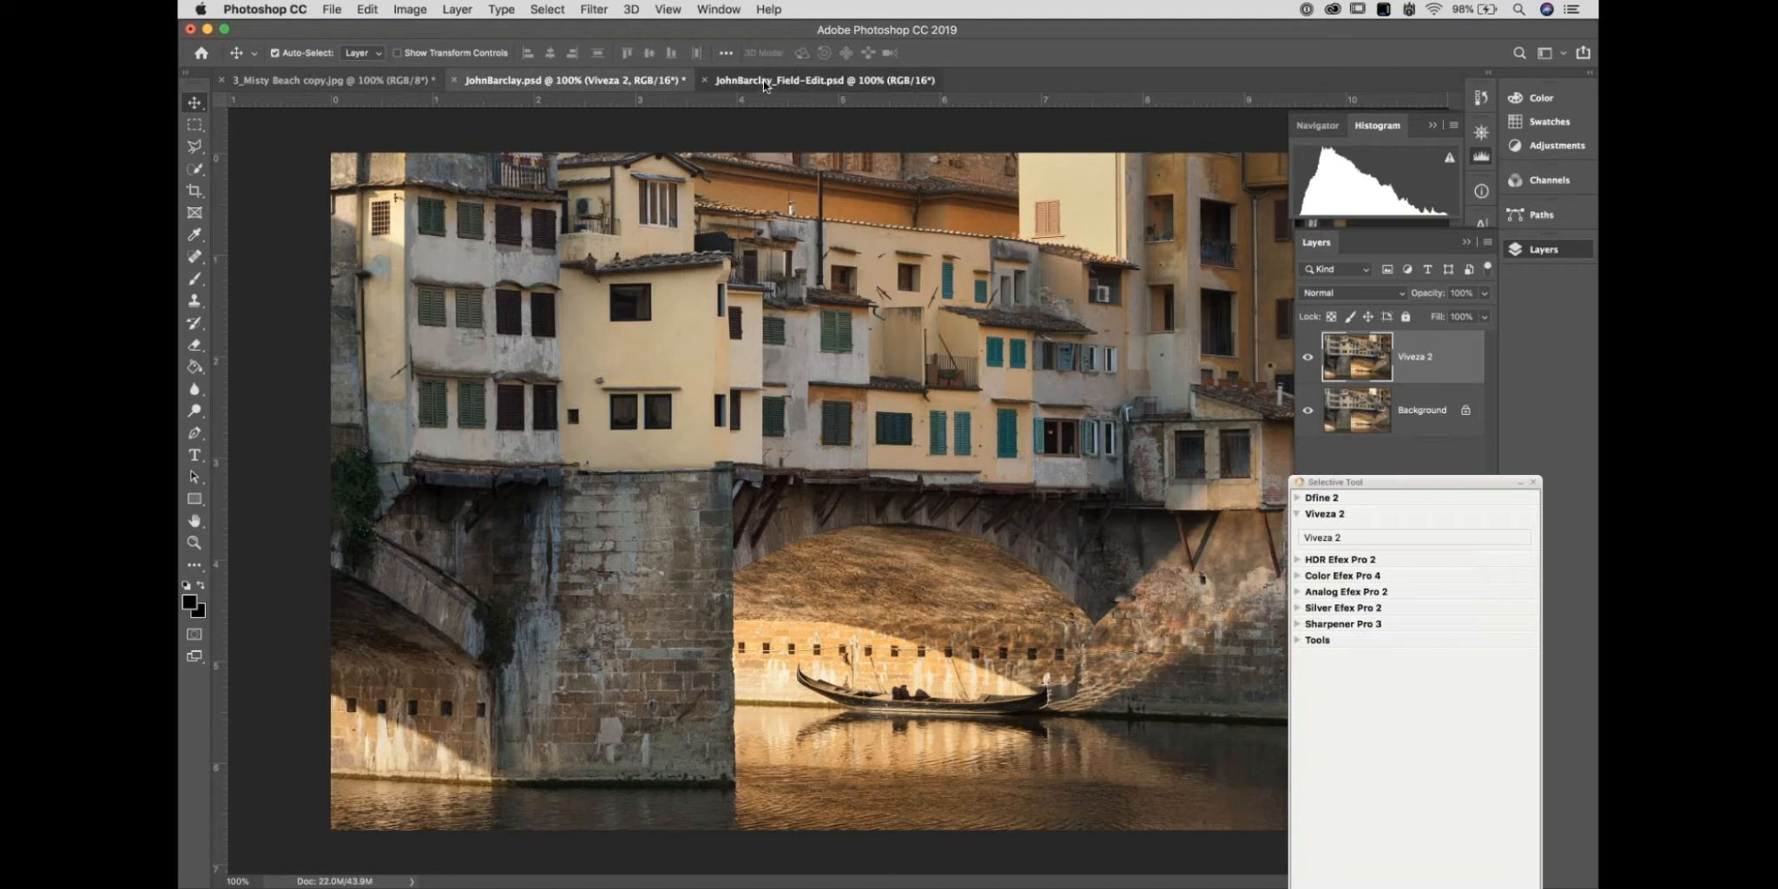
# Switch to the field photo's document, open it in Viveza 2 and enlarge the filter window to full size.
pyautogui.click(764, 85)
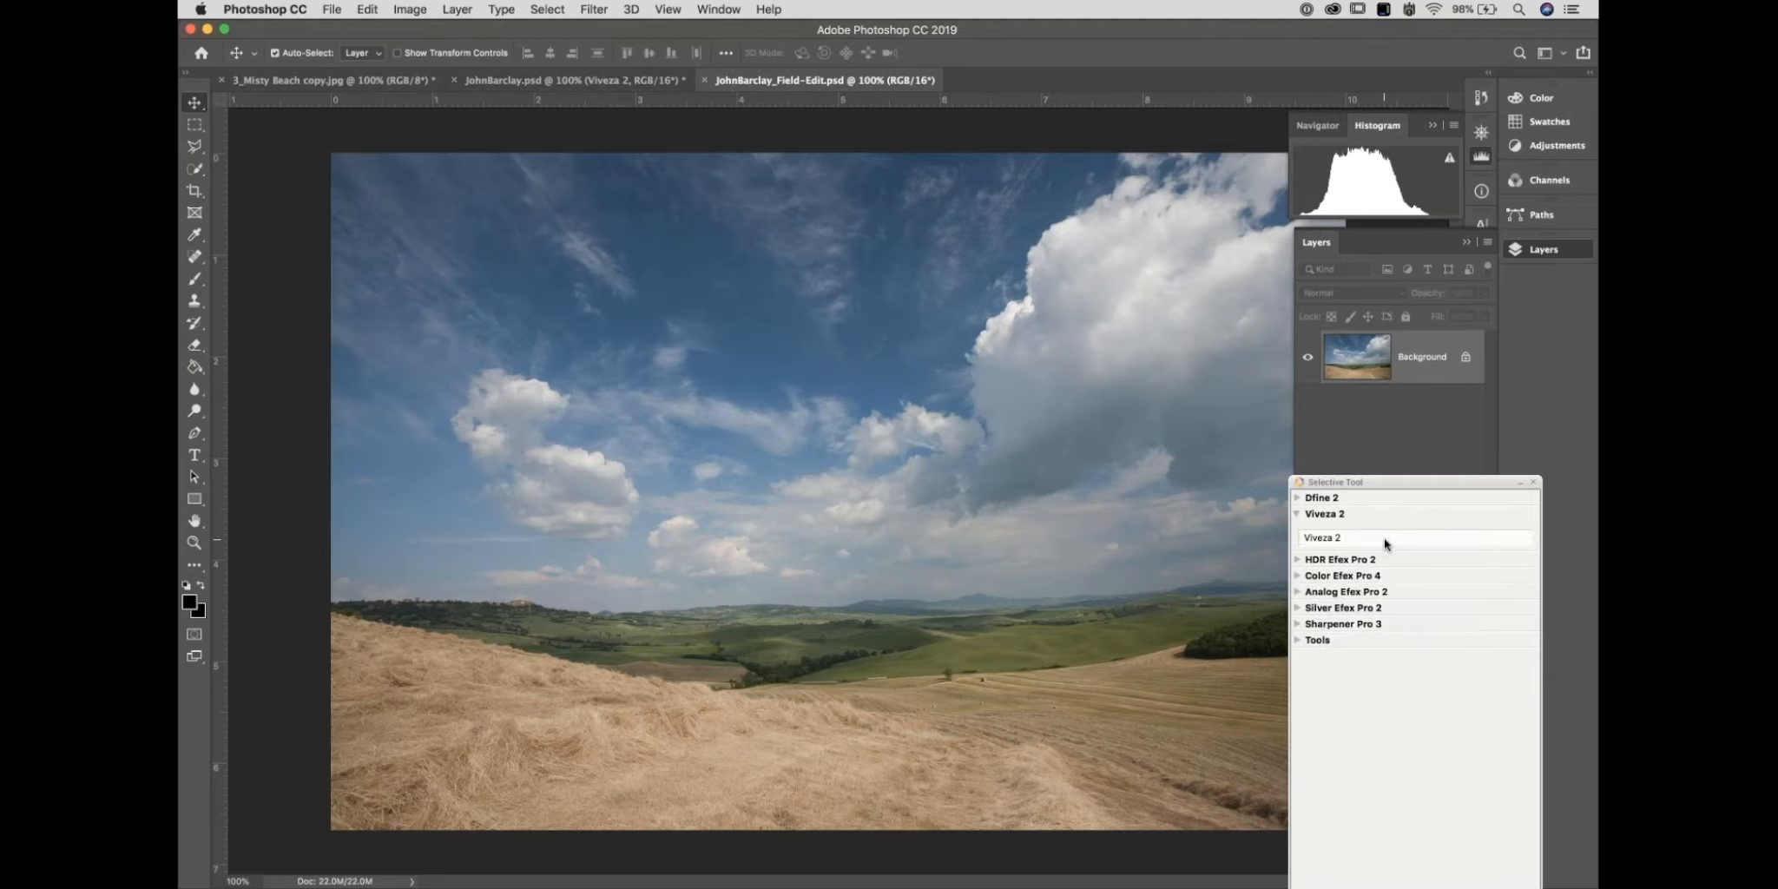
pyautogui.moveTo(1386, 482); pyautogui.dragTo(1398, 432)
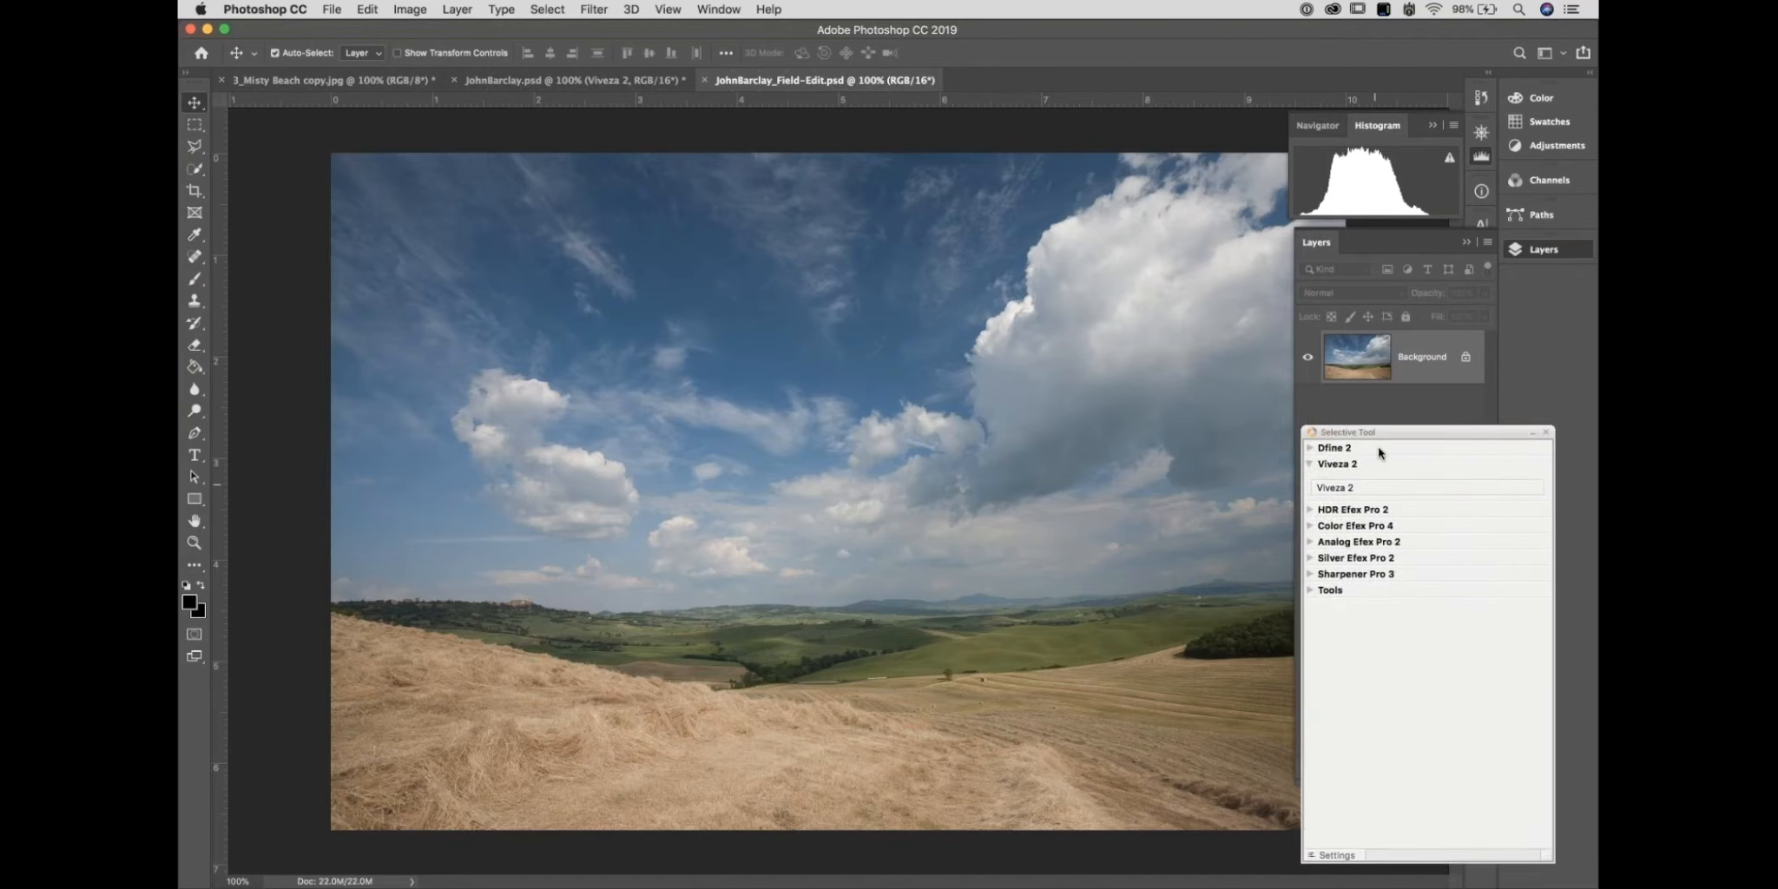
pyautogui.click(1381, 467)
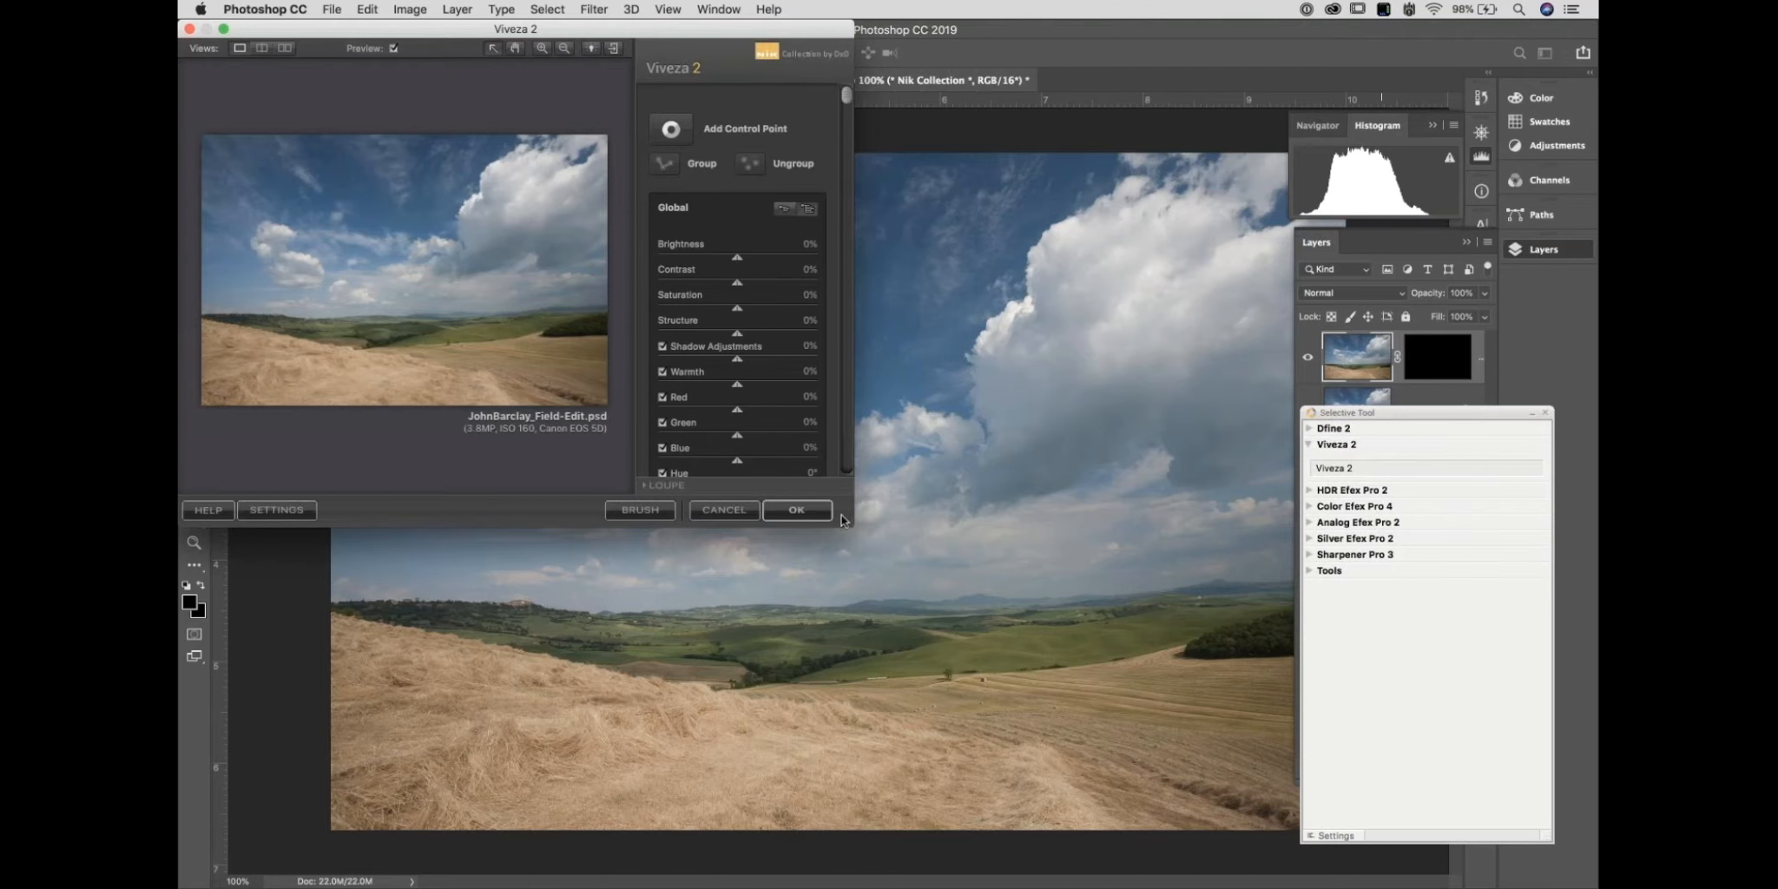
pyautogui.moveTo(847, 525); pyautogui.dragTo(1596, 886)
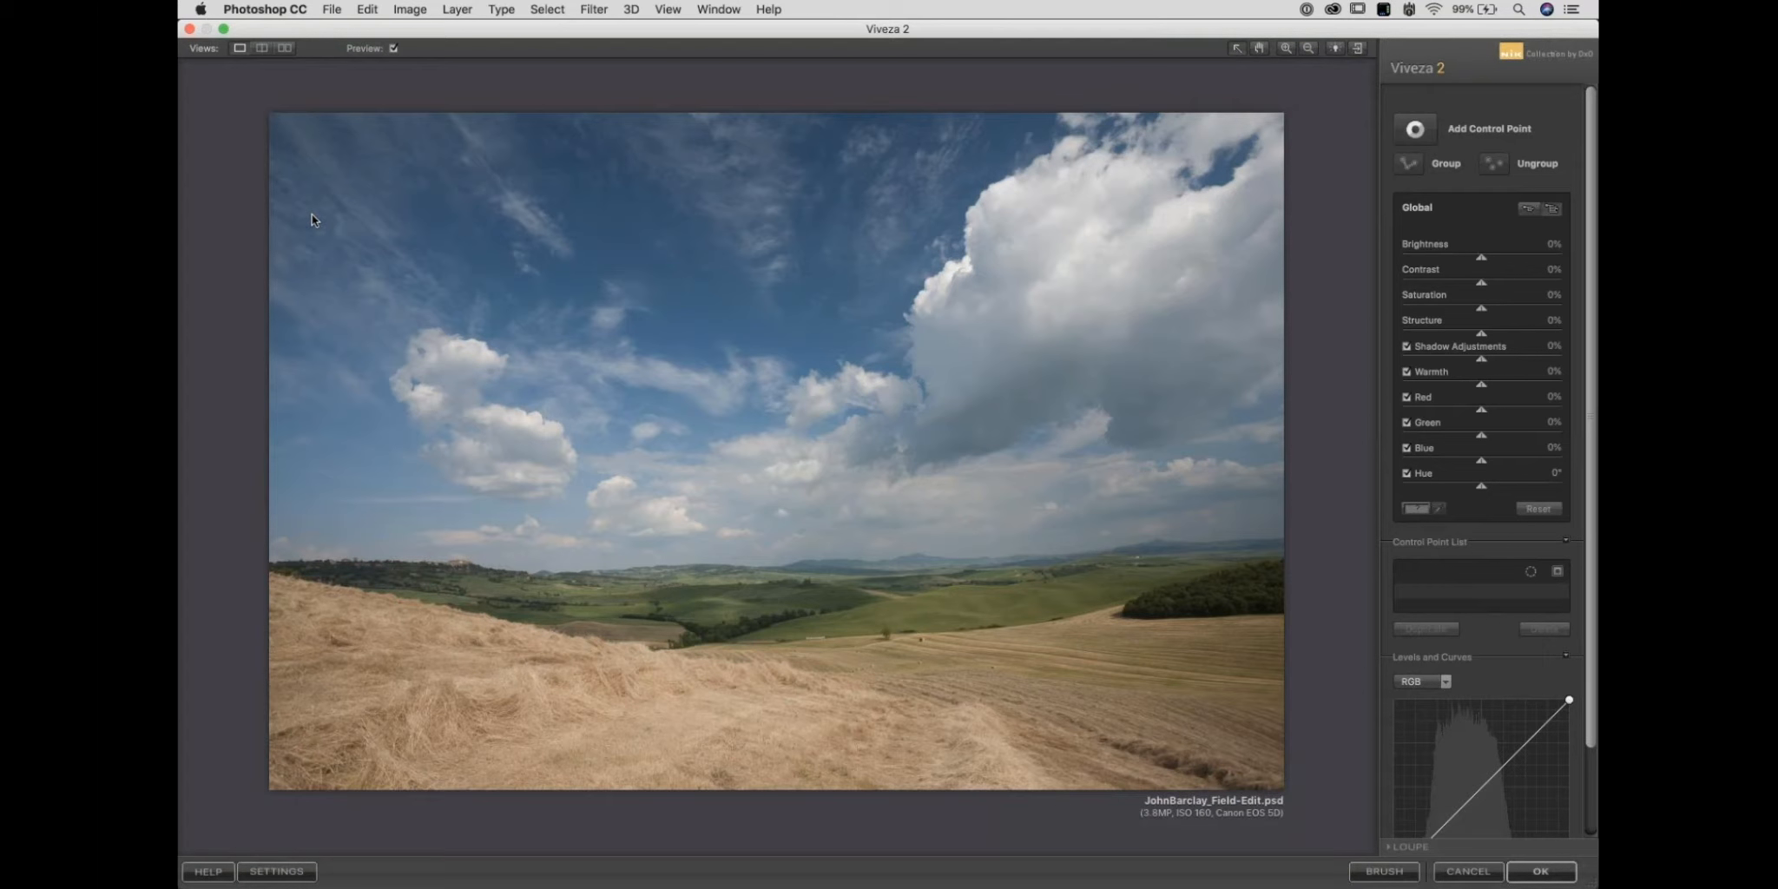
# Examine the Levels and Curves section and its available colour channels, keeping RGB.
pyautogui.click(1415, 132)
pyautogui.click(1416, 132)
pyautogui.moveTo(1587, 195); pyautogui.dragTo(1589, 325)
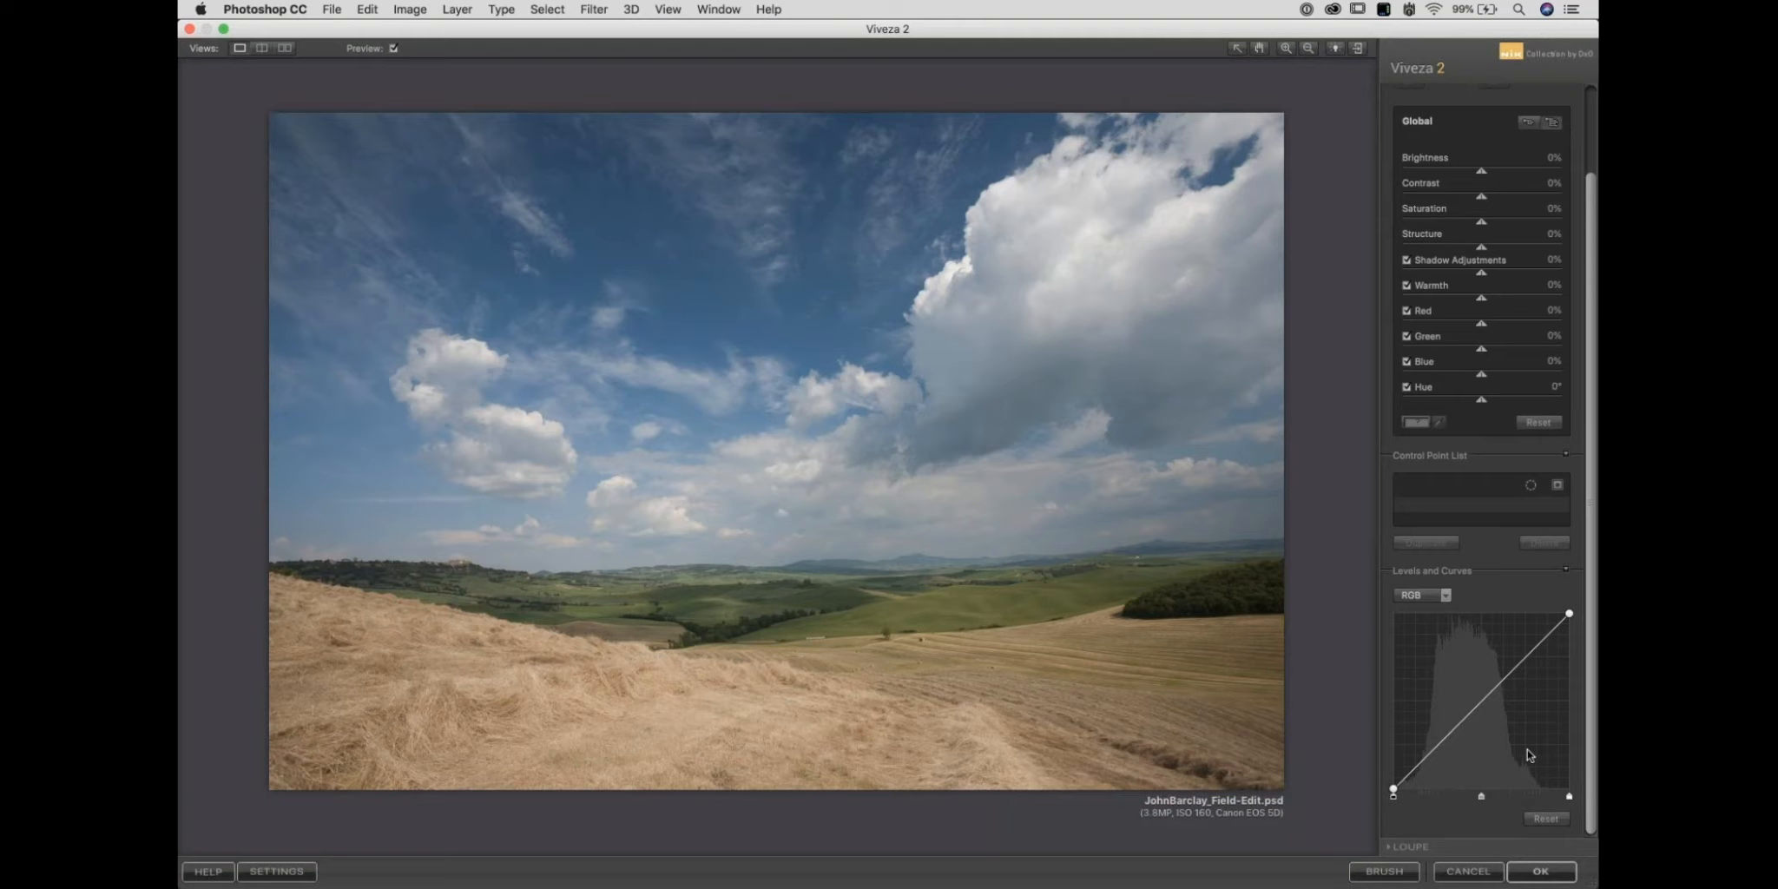
pyautogui.click(1447, 596)
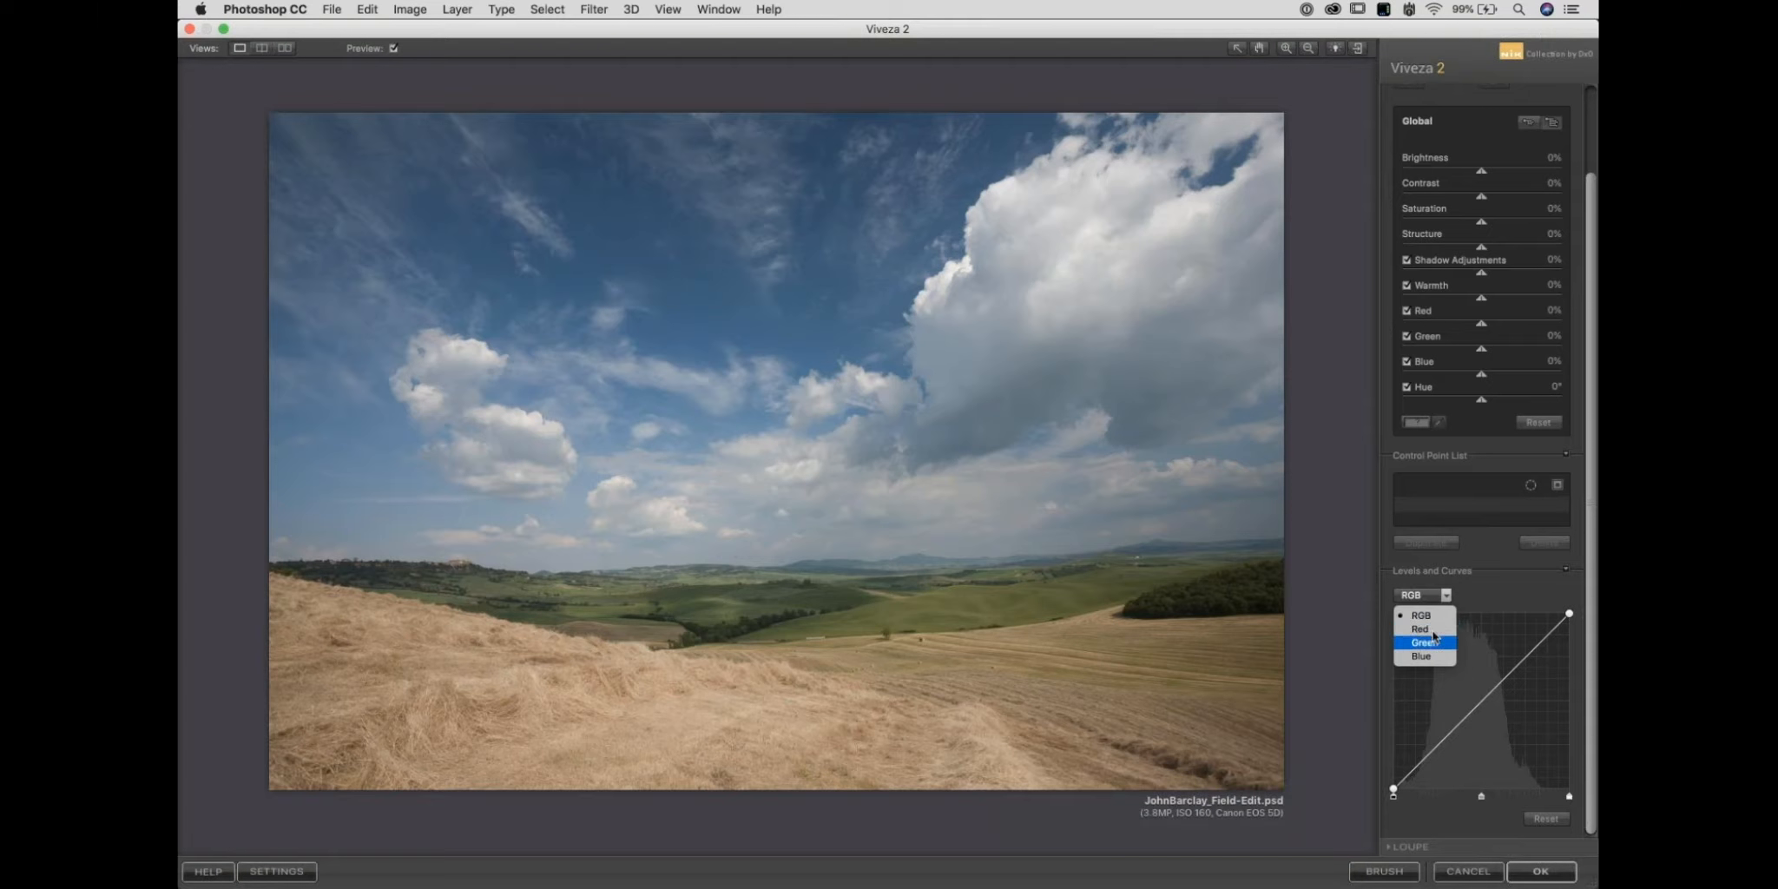
pyautogui.click(1498, 608)
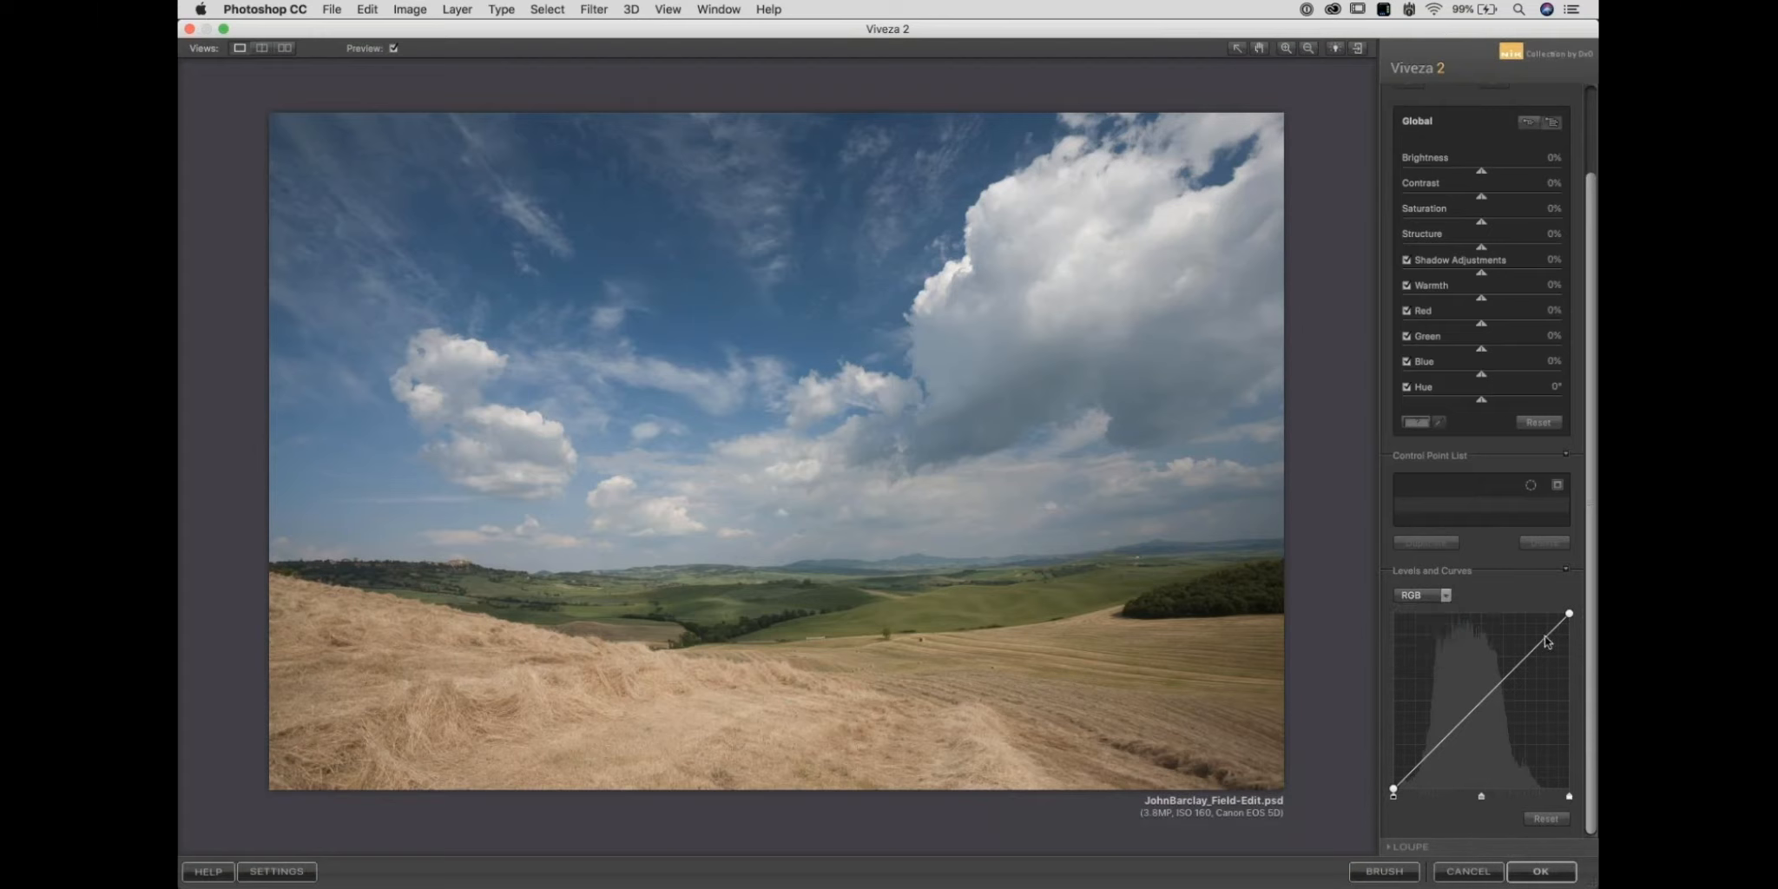
# Try an S-curve on the RGB curve with a raised highlight point and a lowered shadow point, and delete both points.
pyautogui.moveTo(1534, 650); pyautogui.dragTo(1532, 640)
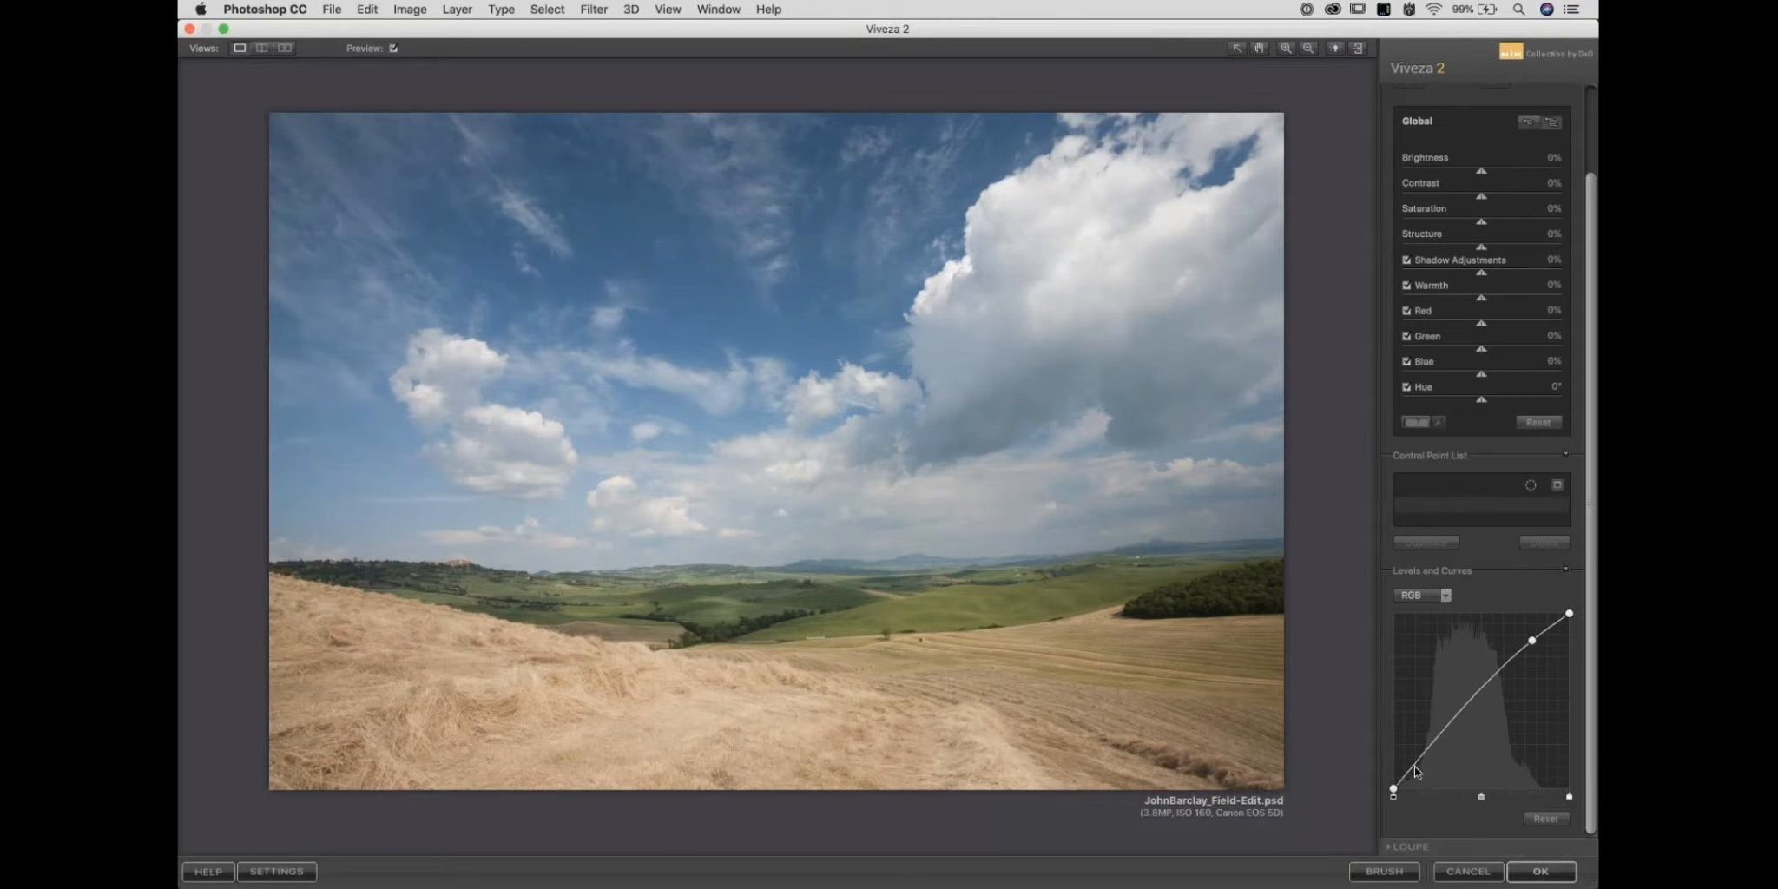
pyautogui.moveTo(1409, 772); pyautogui.dragTo(1413, 775)
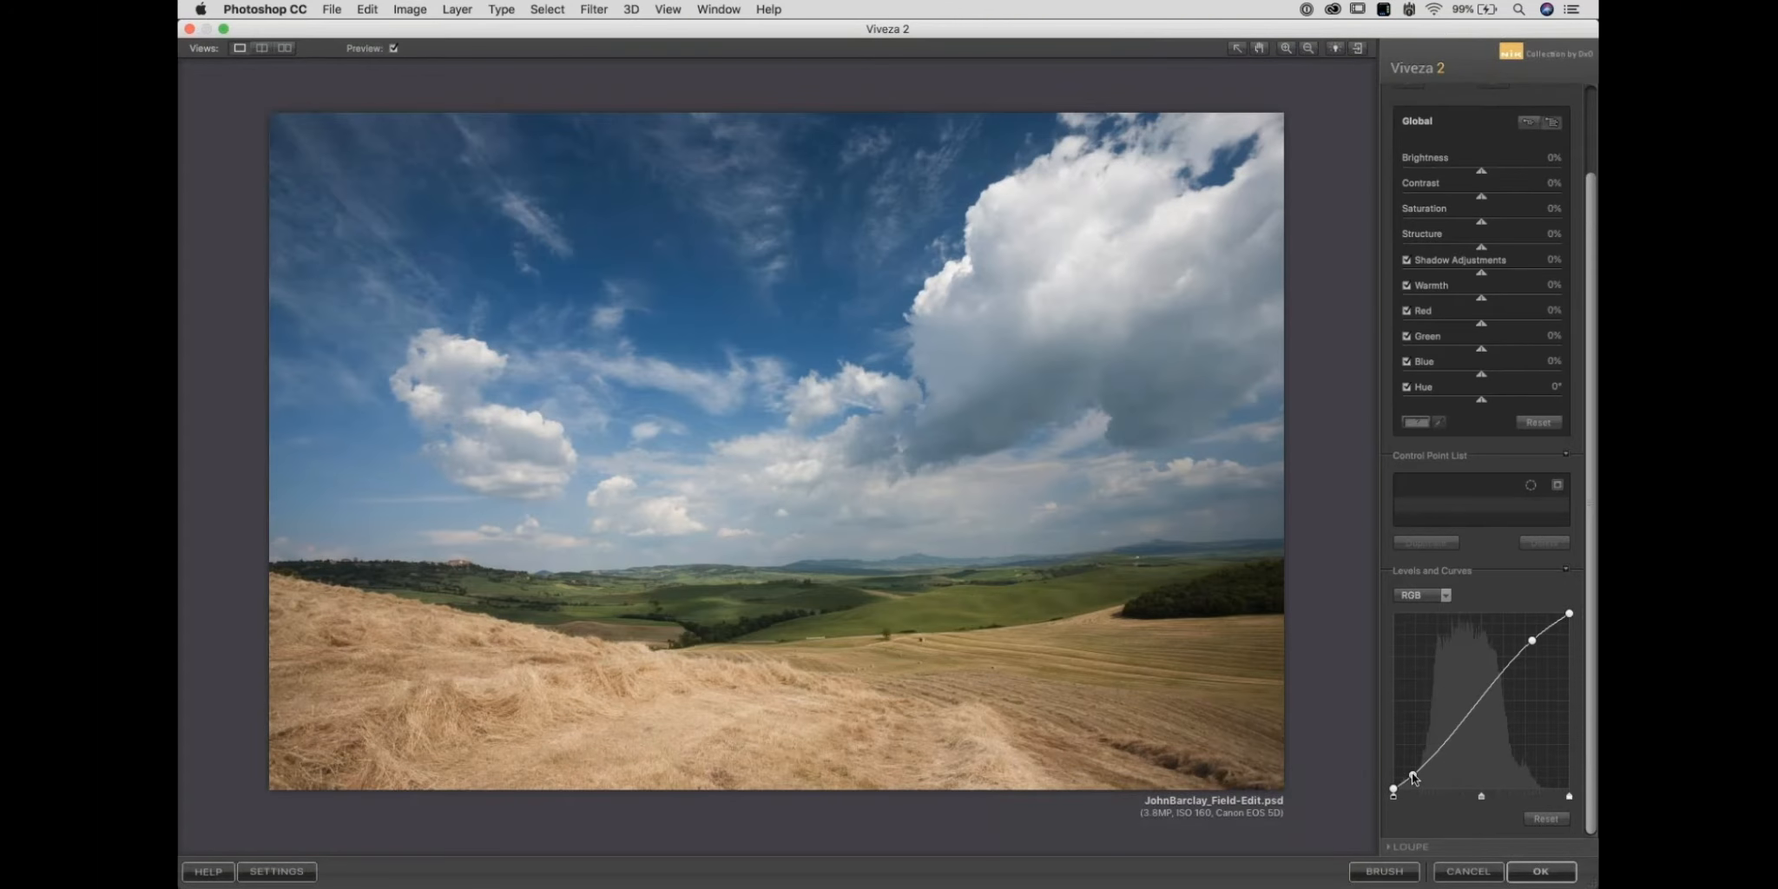
pyautogui.doubleClick(1413, 775)
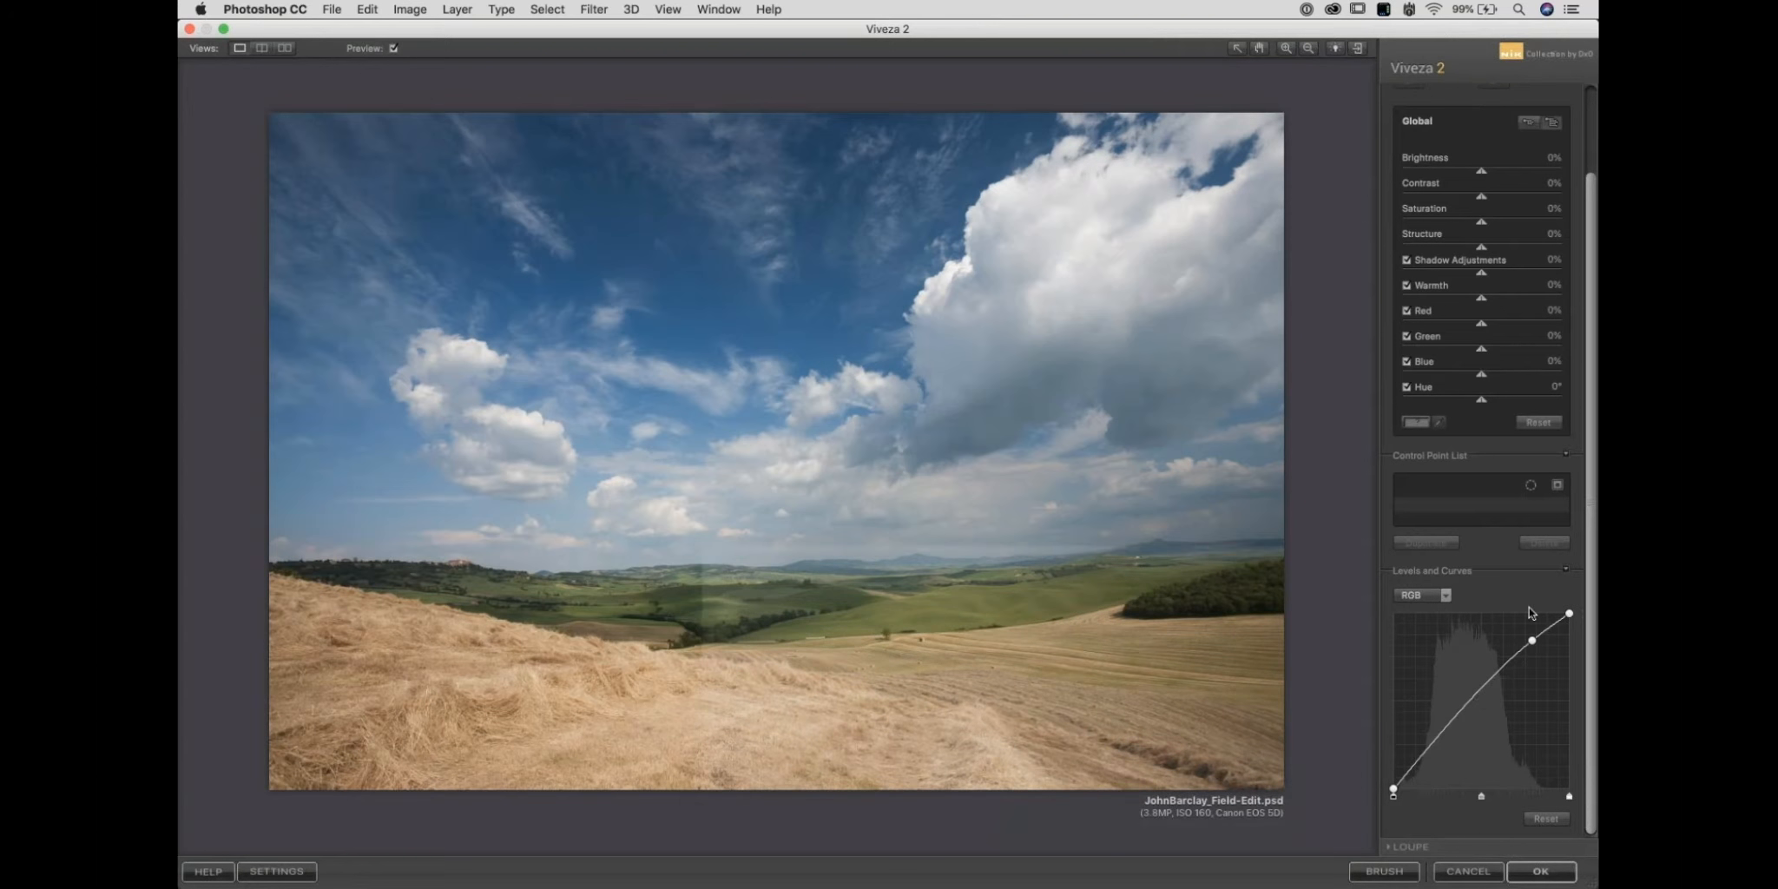
pyautogui.doubleClick(1532, 641)
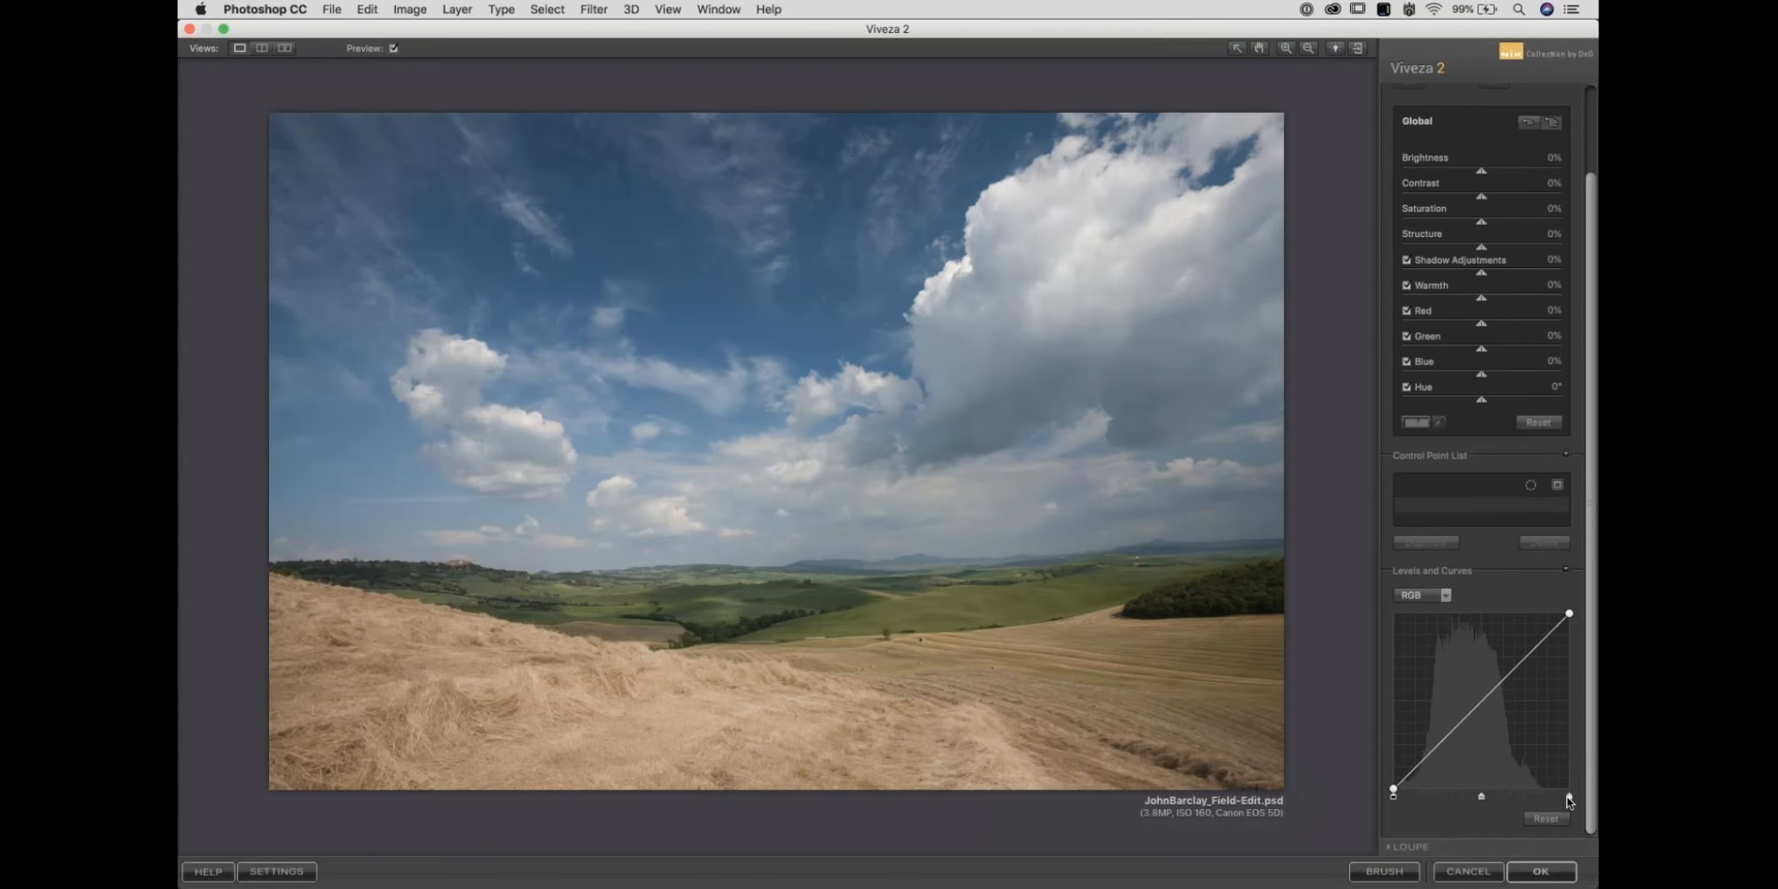
# Move the RGB white point slightly inward in Levels and Curves, and place a control point on the large white cloud.
pyautogui.moveTo(1569, 796); pyautogui.dragTo(1555, 796)
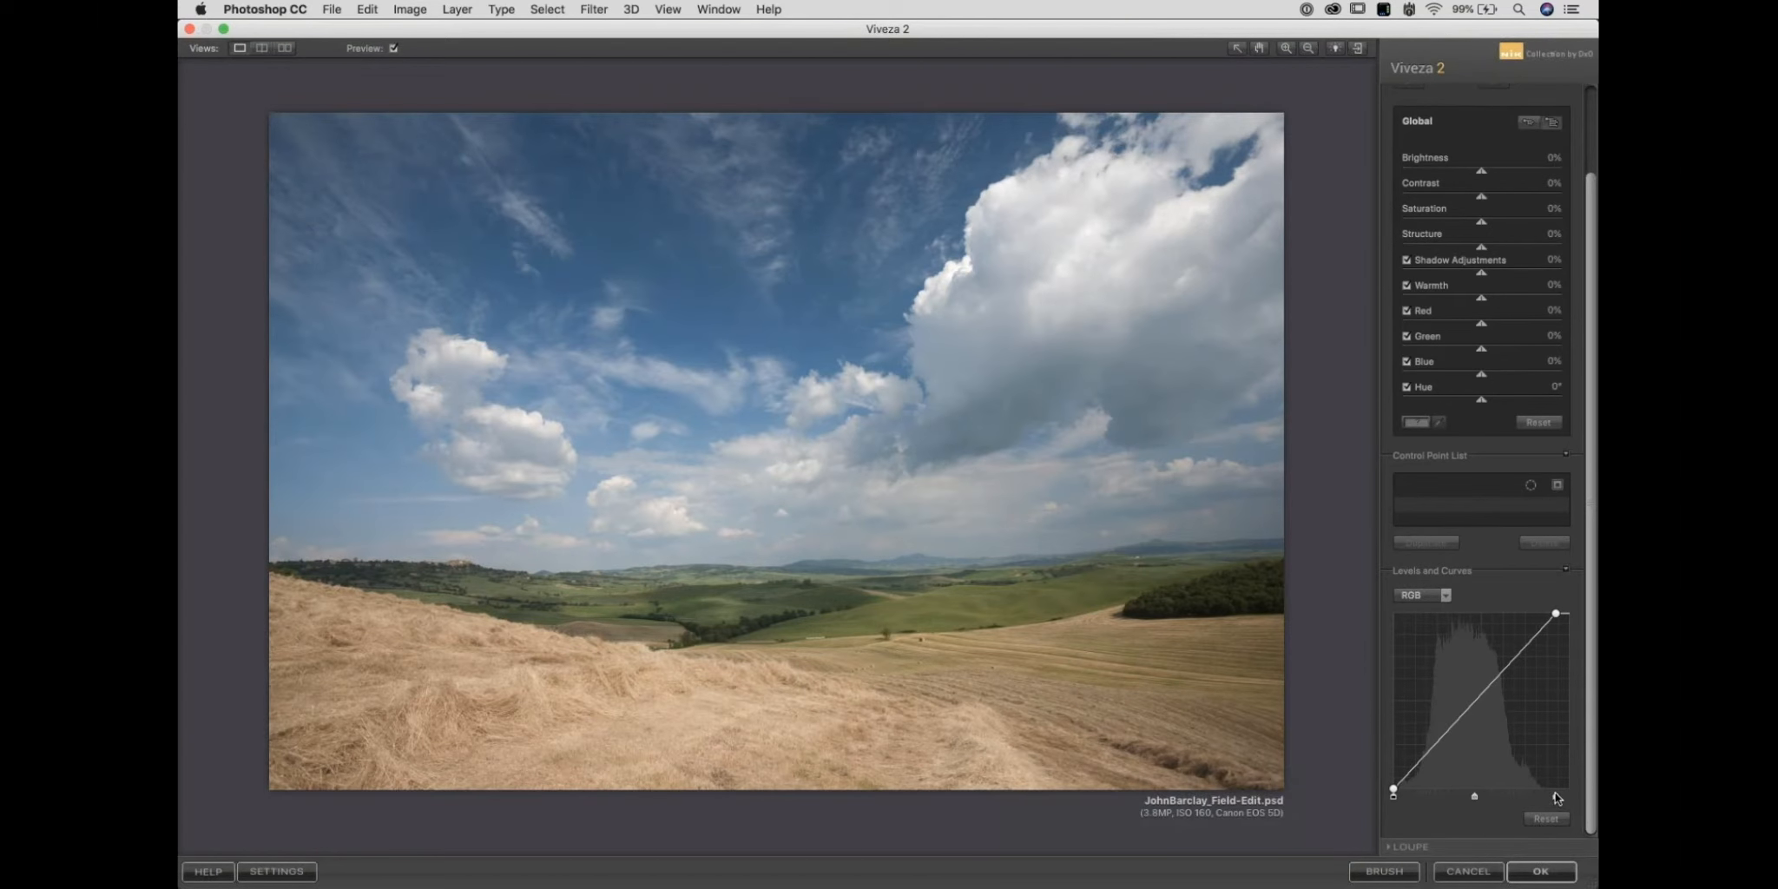
pyautogui.moveTo(1590, 242); pyautogui.dragTo(1587, 154)
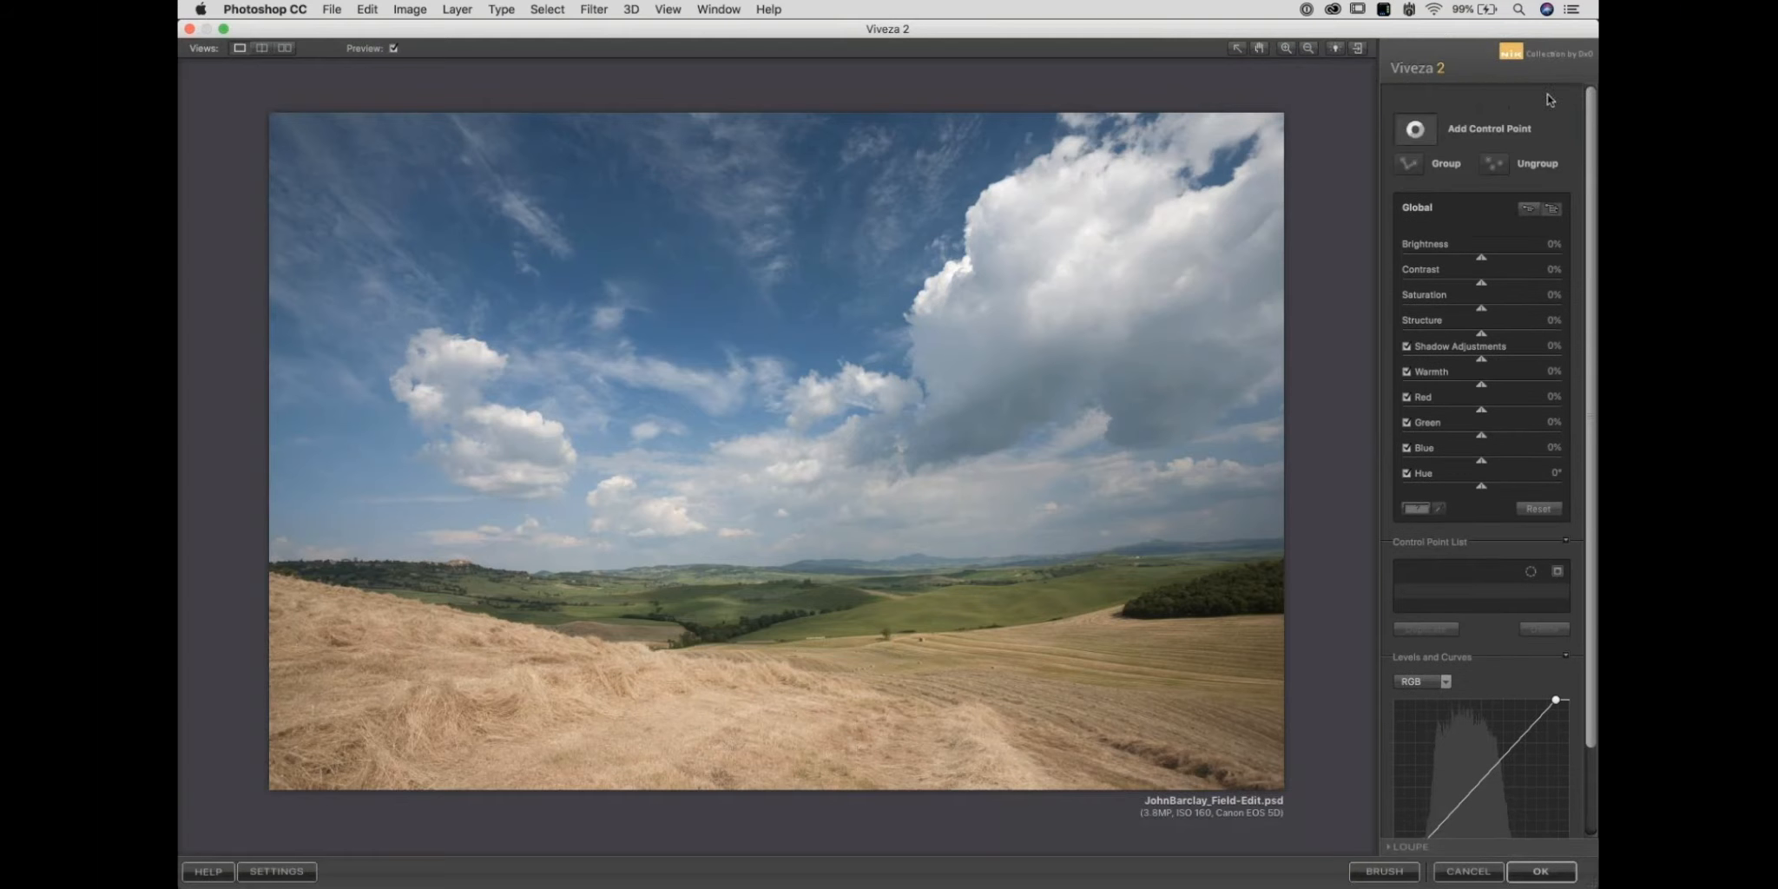
pyautogui.click(1411, 130)
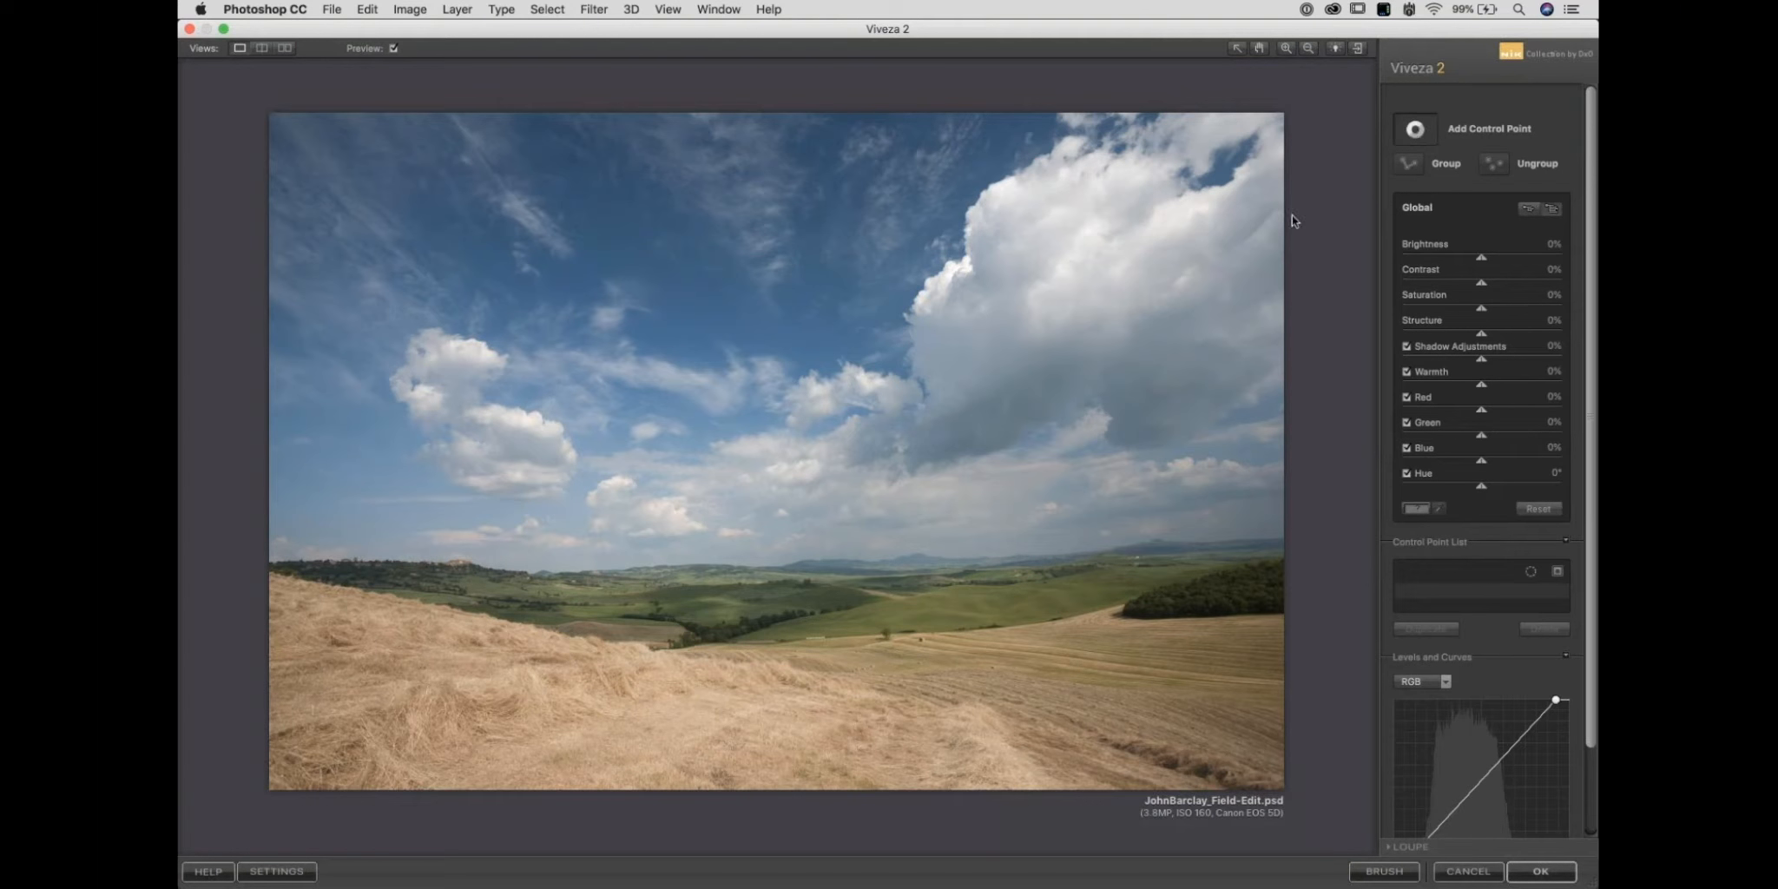
pyautogui.click(1049, 325)
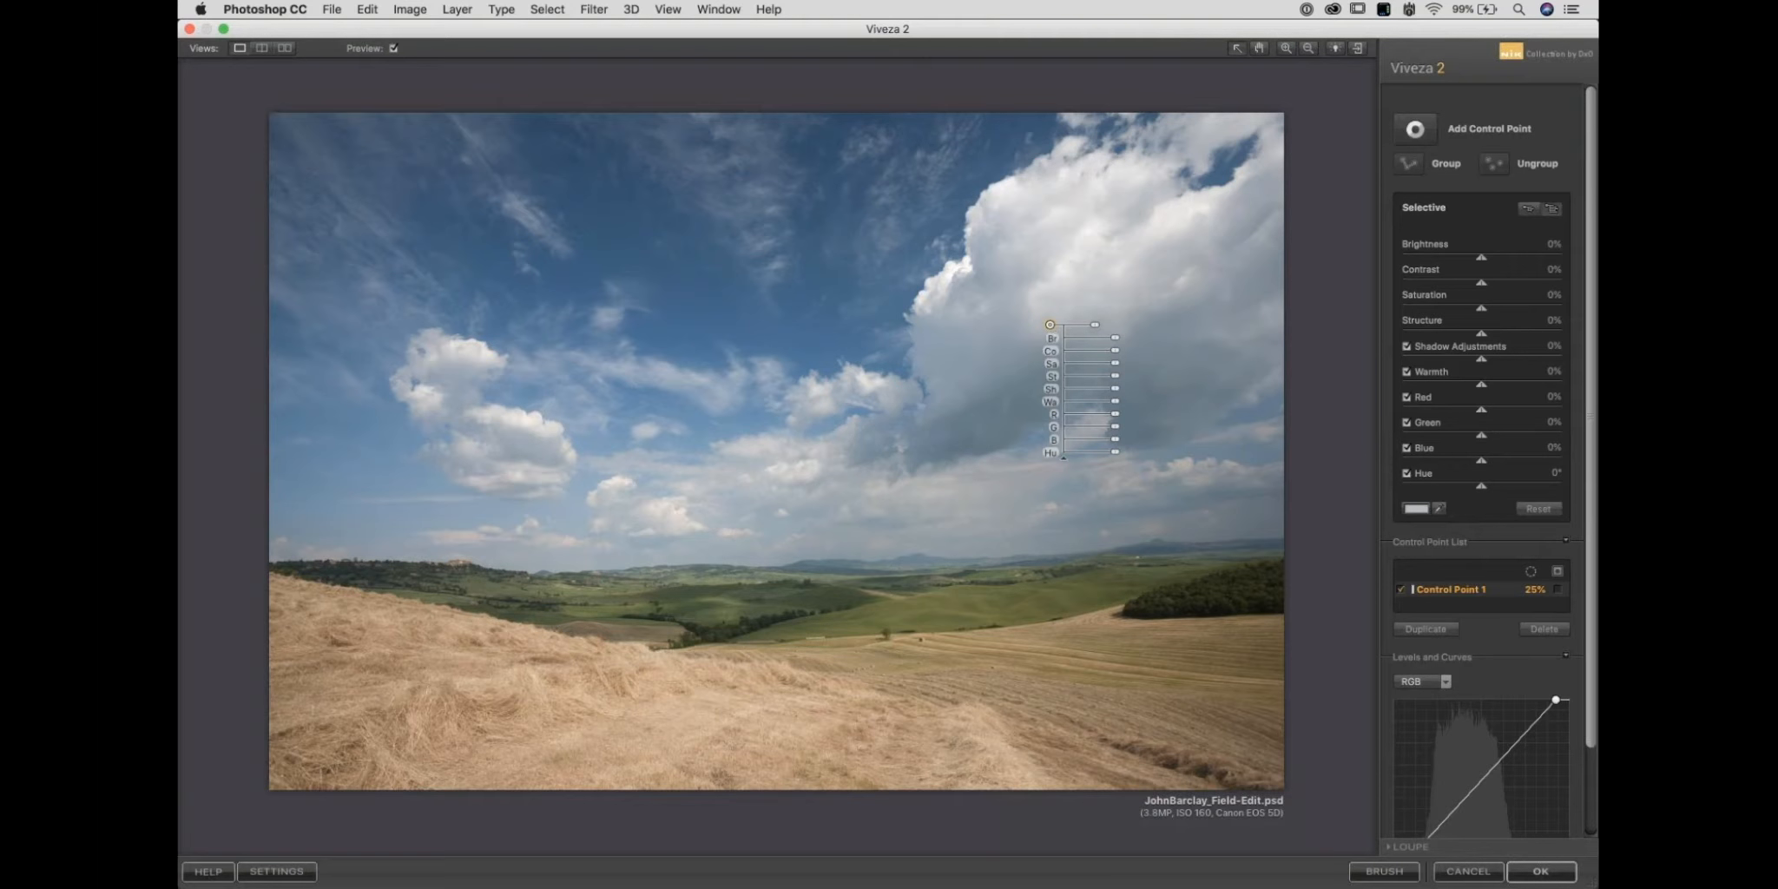
# Enlarge the cloud control point to 34% and set its Structure to 37% and Saturation to -30%.
pyautogui.moveTo(1094, 326); pyautogui.dragTo(1106, 329)
pyautogui.moveTo(1115, 376); pyautogui.dragTo(1131, 382)
pyautogui.moveTo(1119, 364)
pyautogui.mouseDown()
pyautogui.moveTo(1066, 366)
pyautogui.moveTo(1100, 374)
pyautogui.mouseUp()
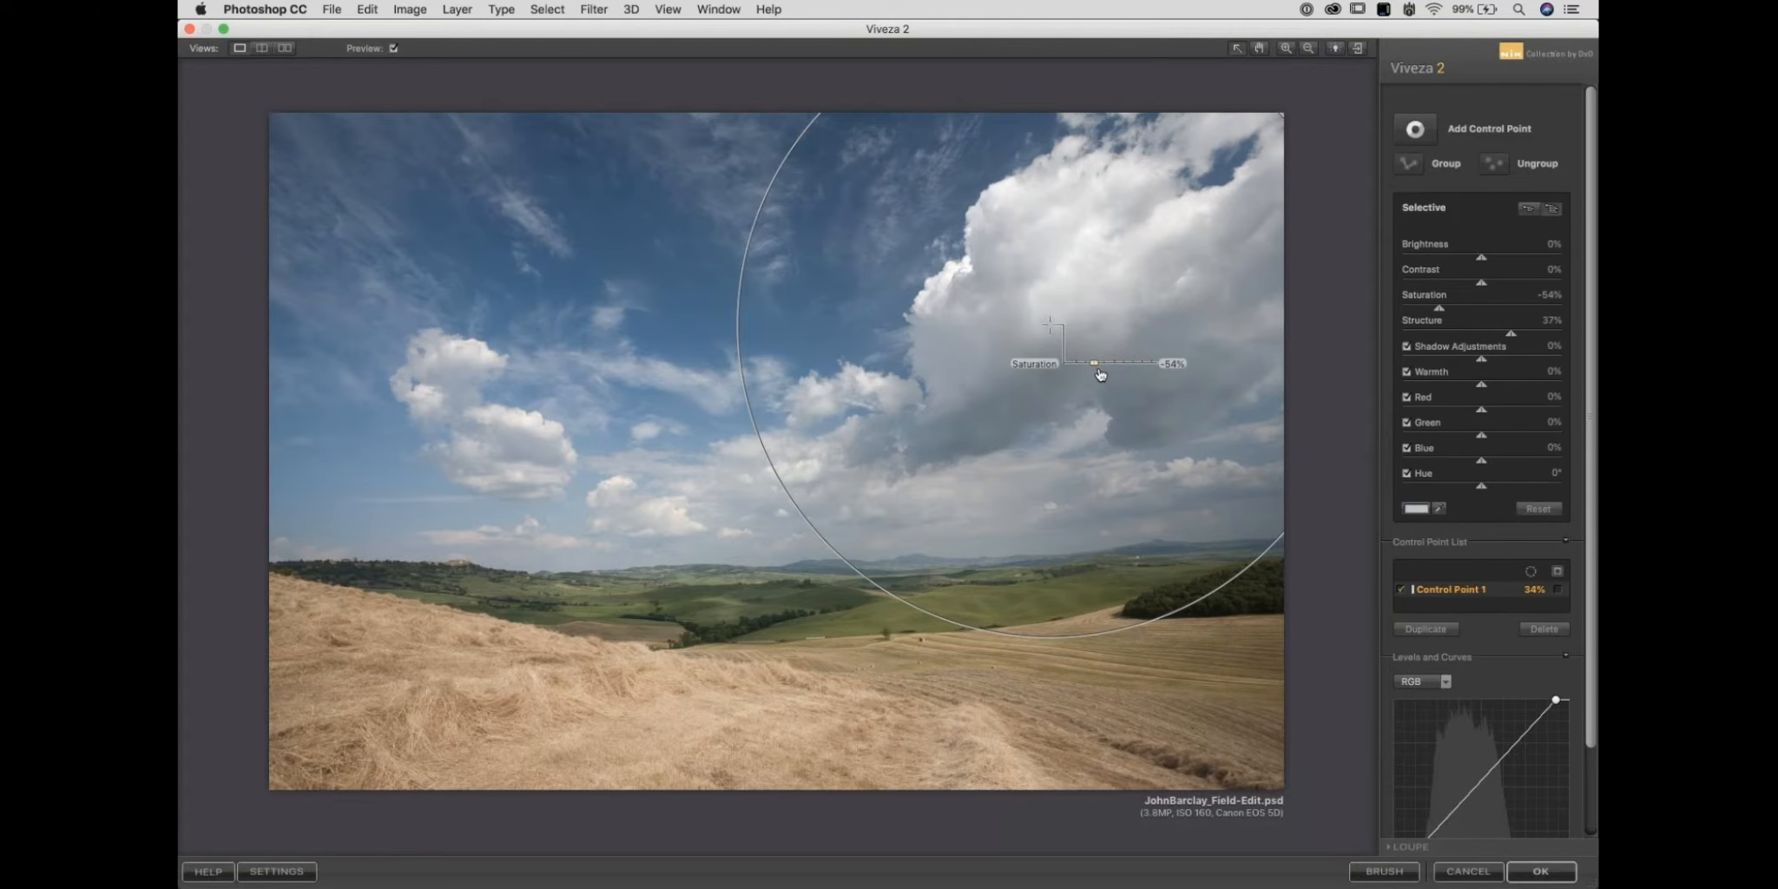
pyautogui.moveTo(1100, 373); pyautogui.dragTo(1109, 374)
pyautogui.moveTo(1109, 373); pyautogui.dragTo(1106, 373)
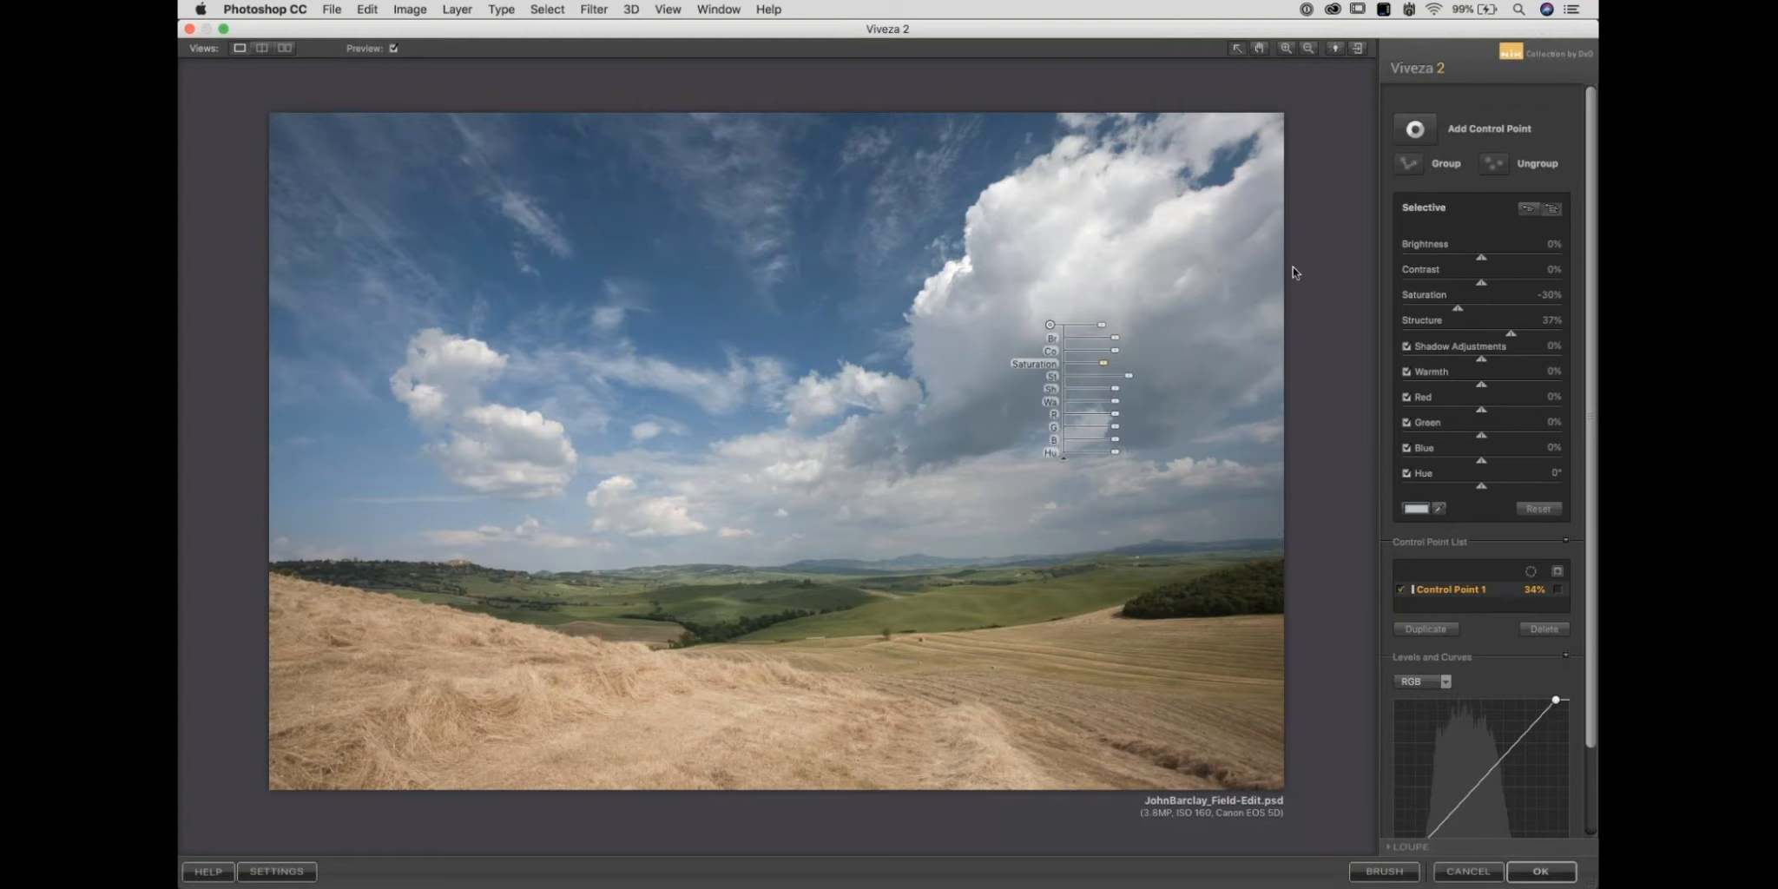
# Add a control point on the foreground straw with Saturation 18%, Structure 35% and Warmth 4%, and duplicate it farther right in the field.
pyautogui.click(1415, 129)
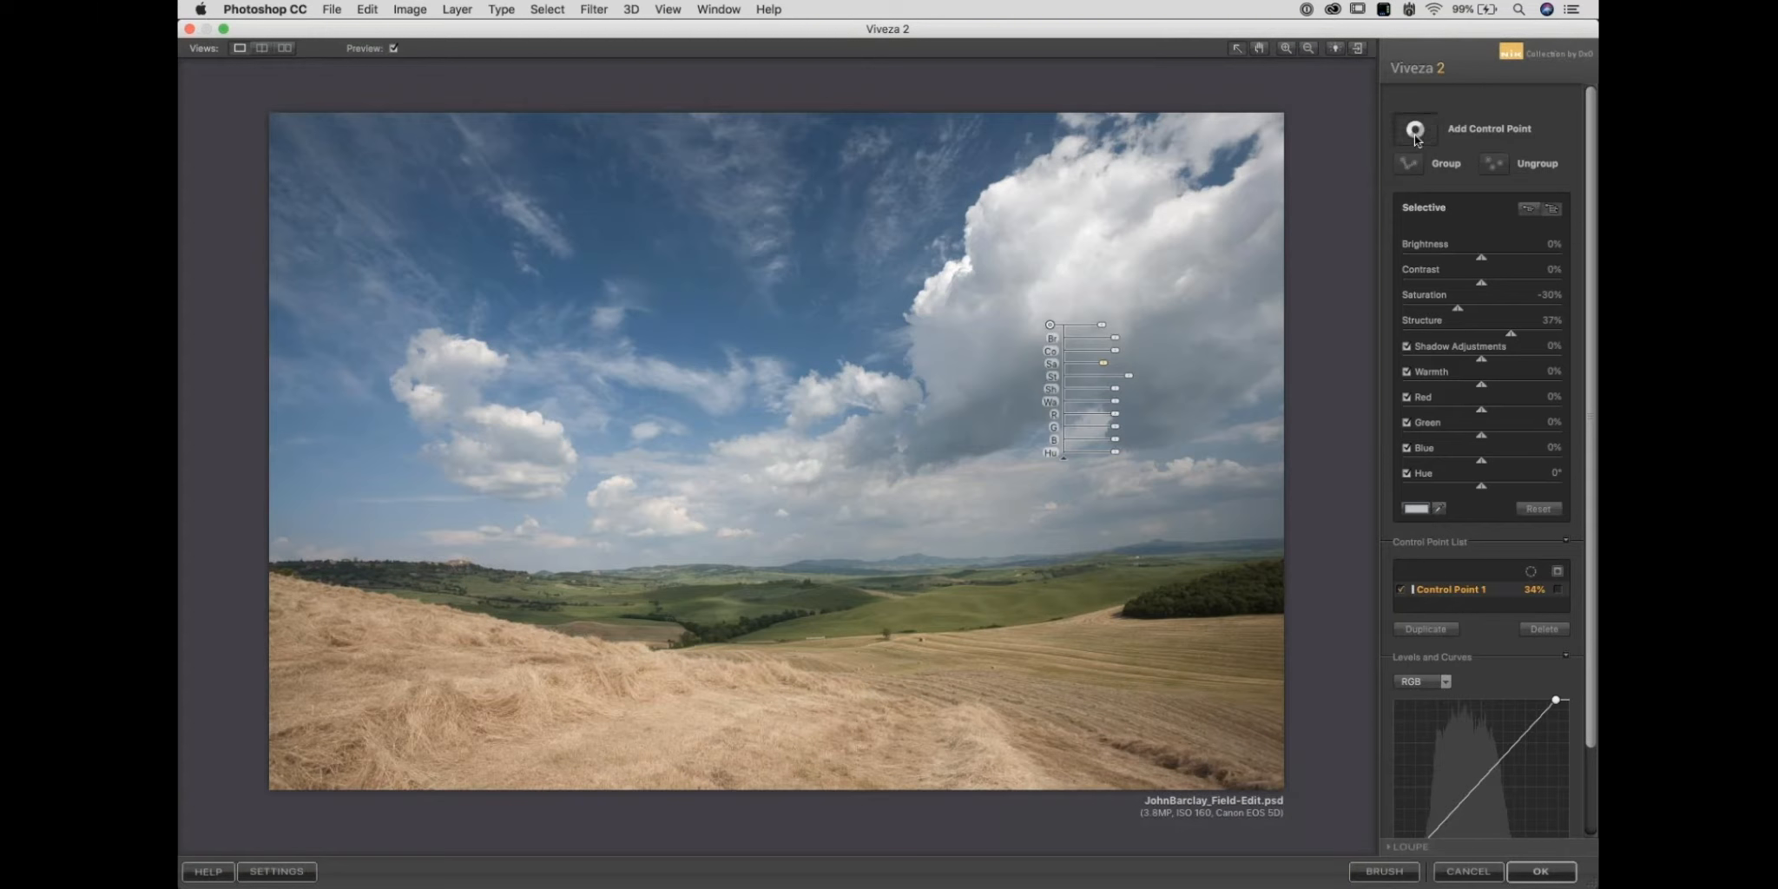
pyautogui.click(457, 717)
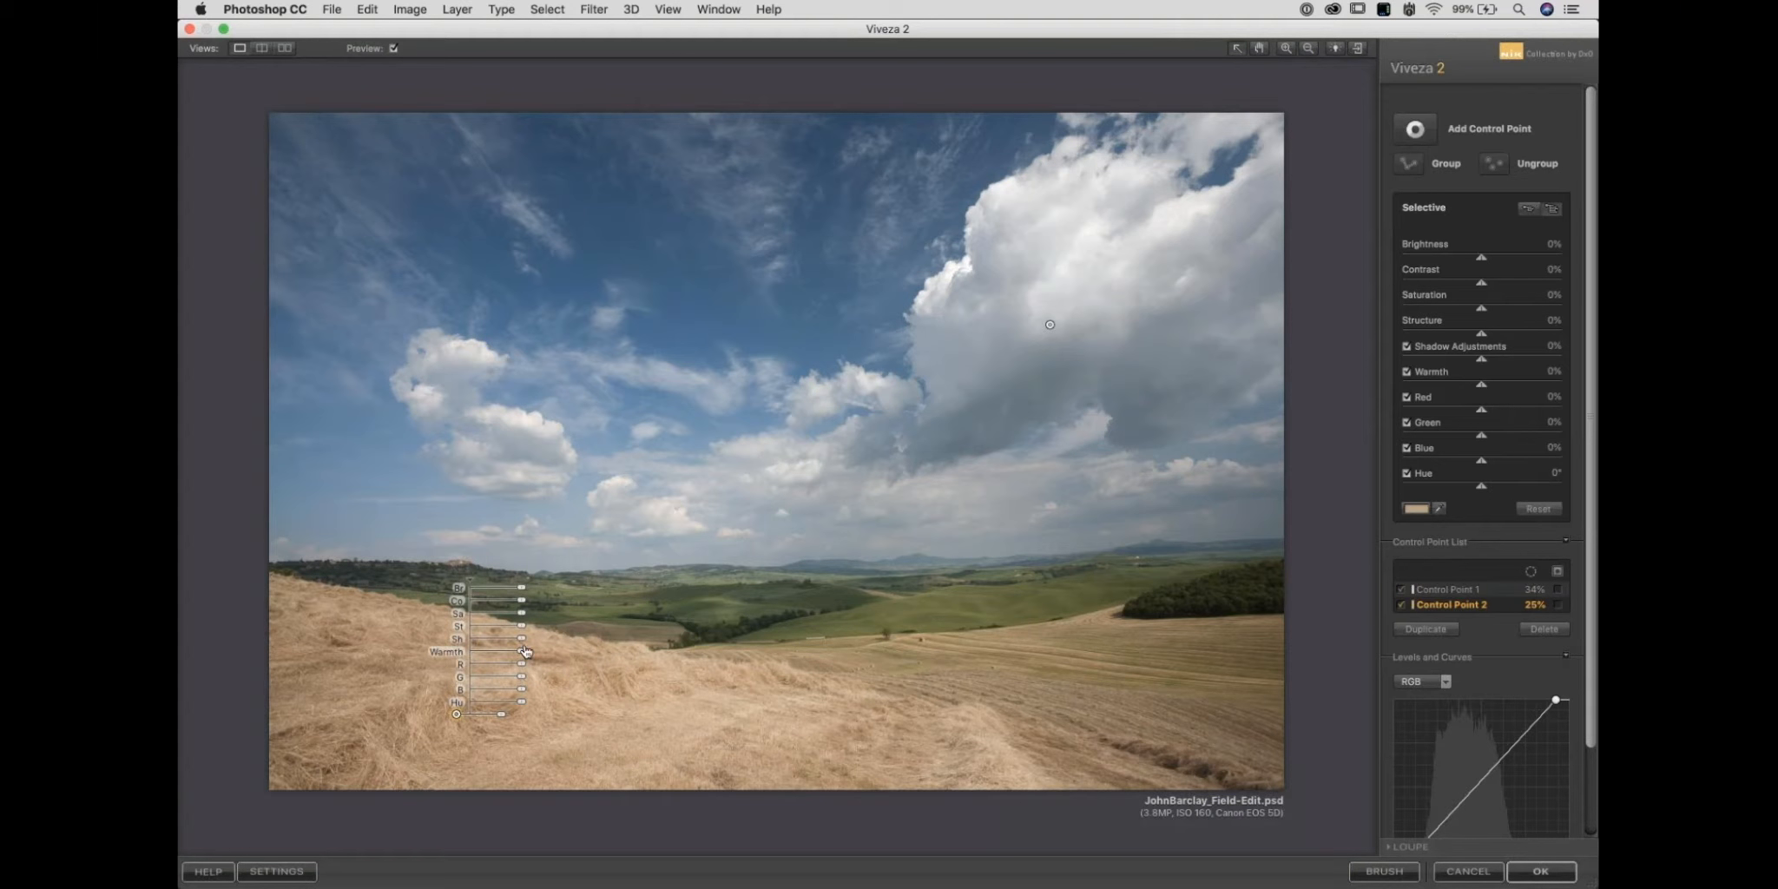
pyautogui.moveTo(526, 651); pyautogui.dragTo(530, 652)
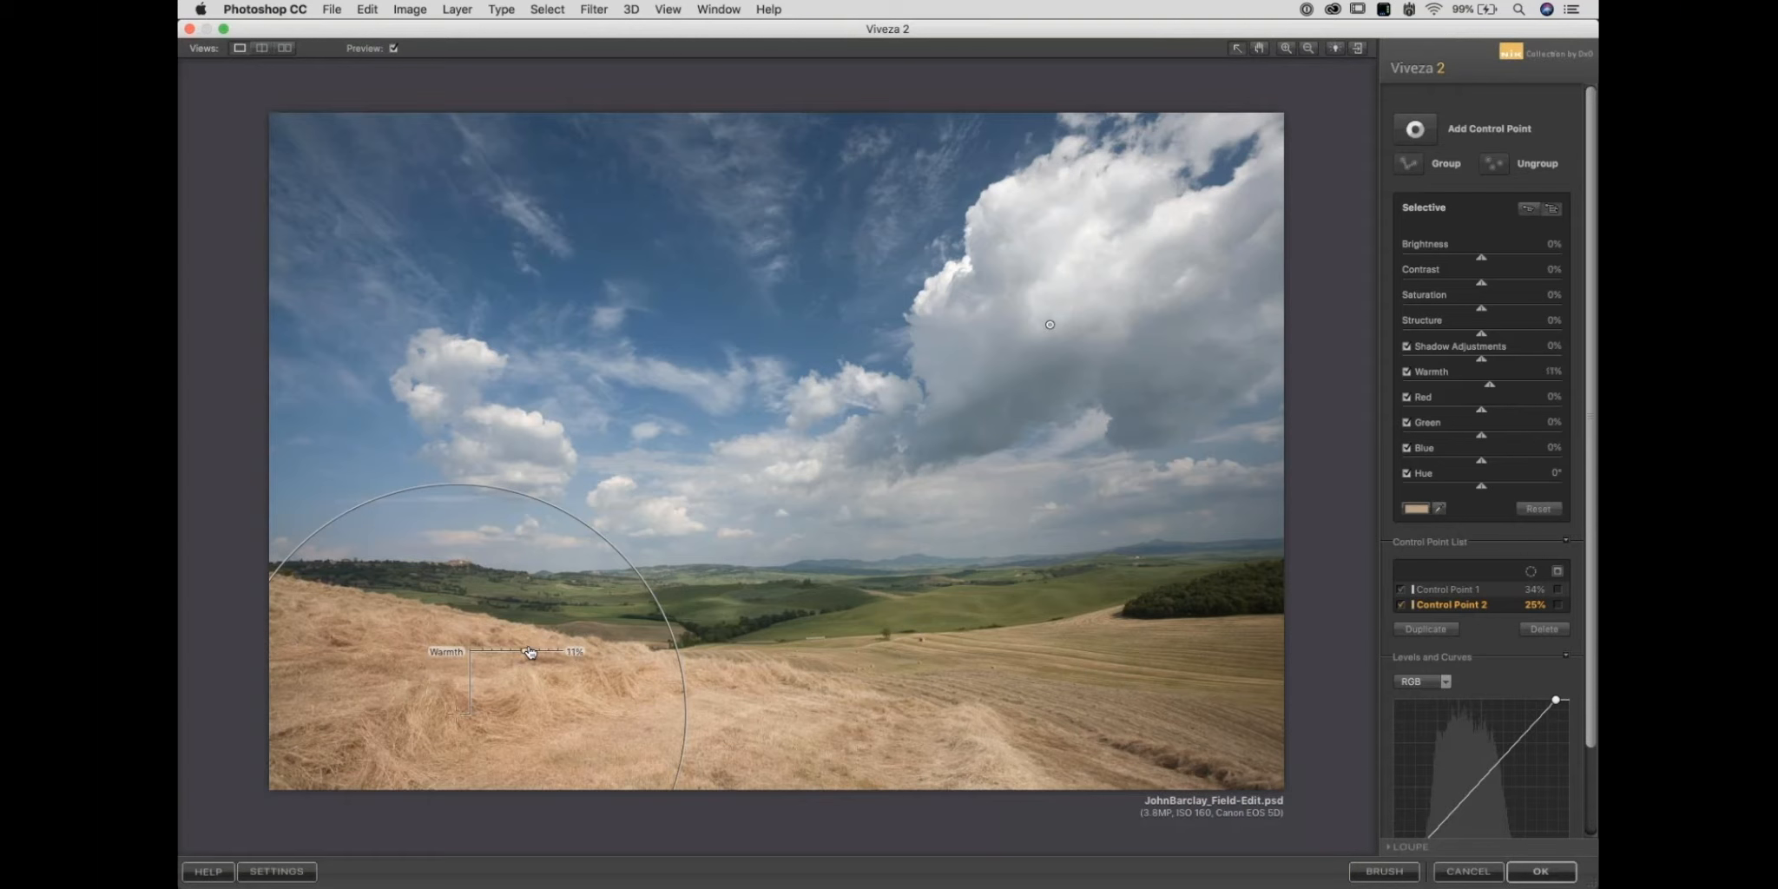
pyautogui.moveTo(522, 616); pyautogui.dragTo(538, 634)
pyautogui.moveTo(539, 634); pyautogui.dragTo(541, 634)
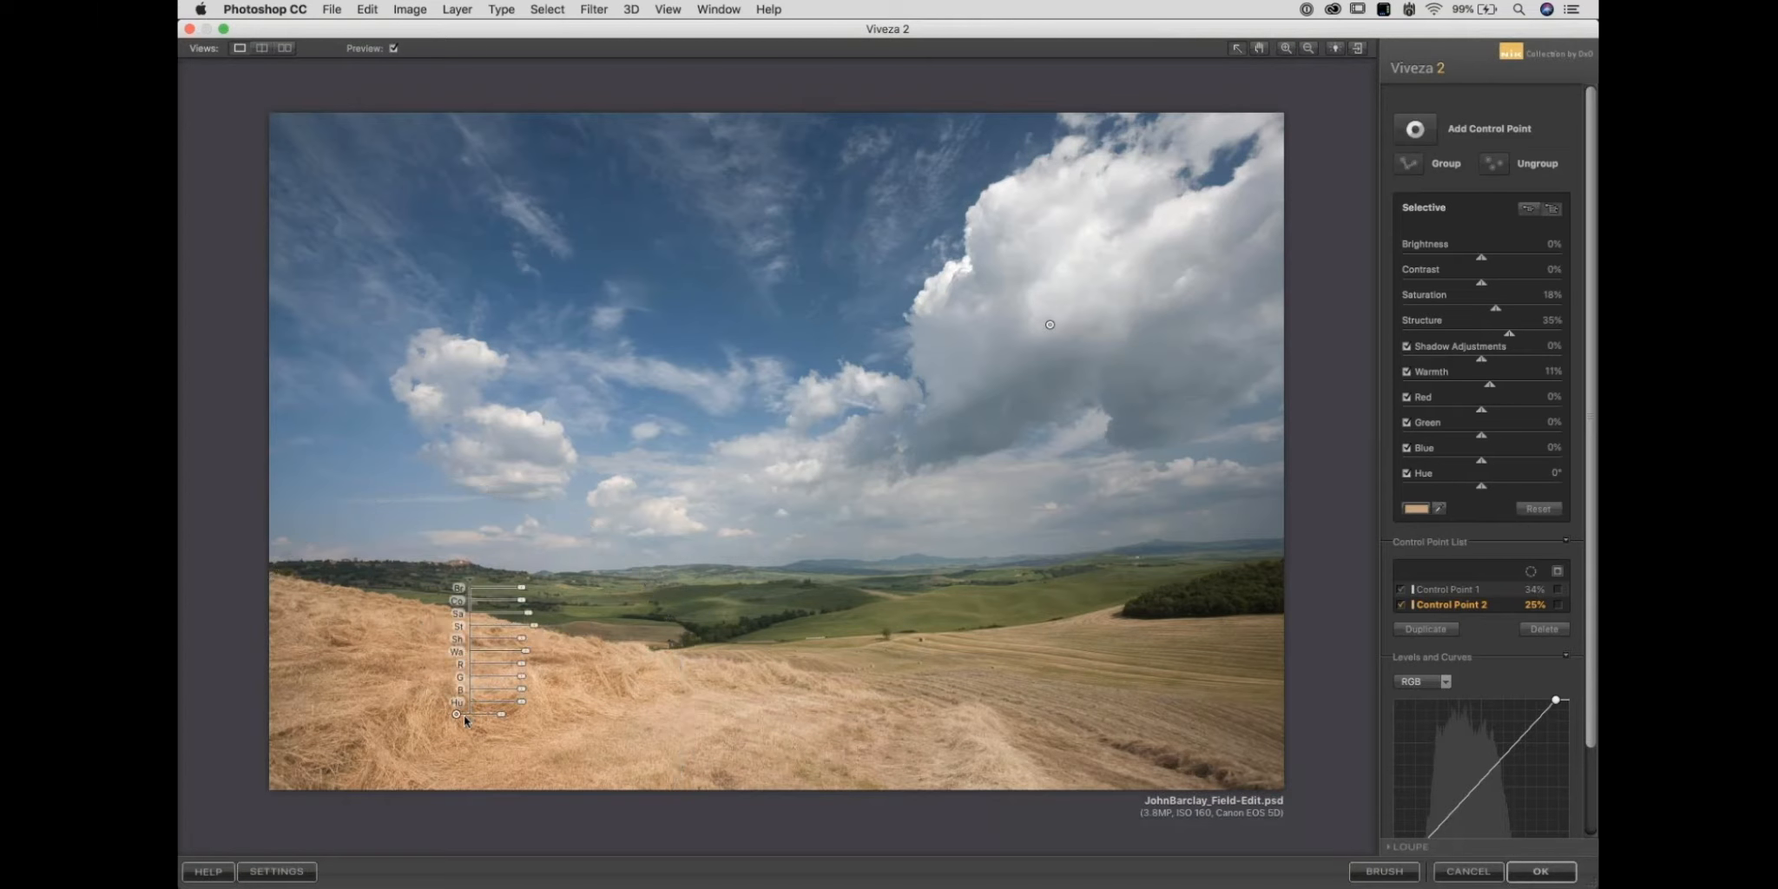
pyautogui.moveTo(525, 658); pyautogui.dragTo(525, 657)
pyautogui.moveTo(452, 712); pyautogui.dragTo(727, 762)
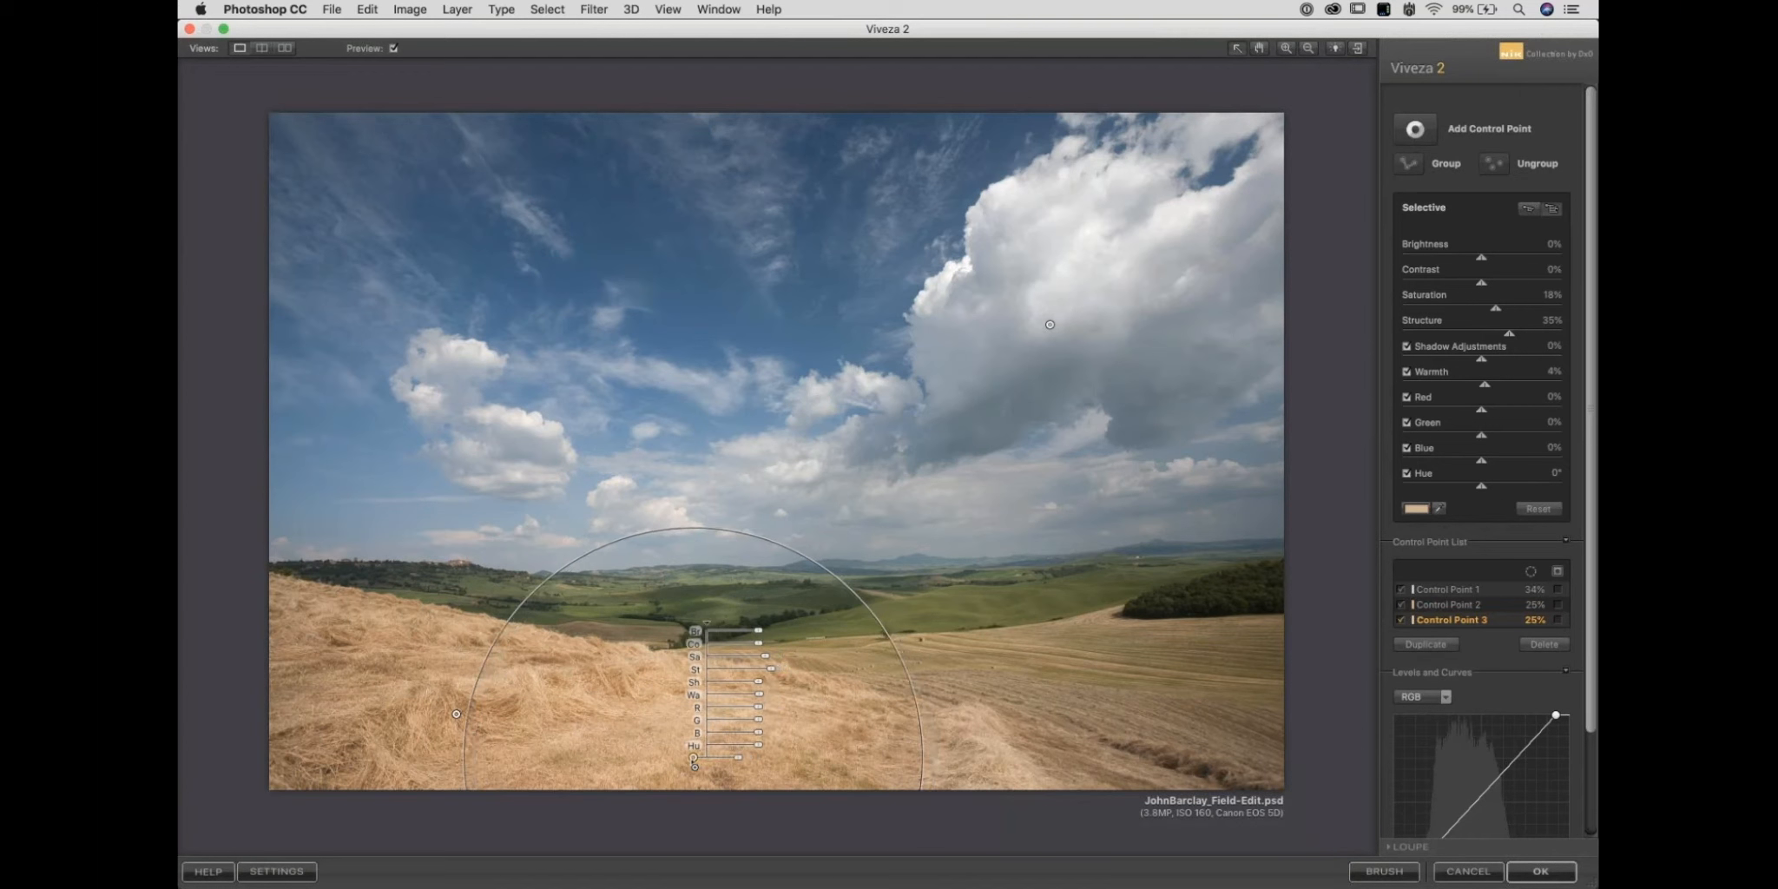
pyautogui.click(624, 714)
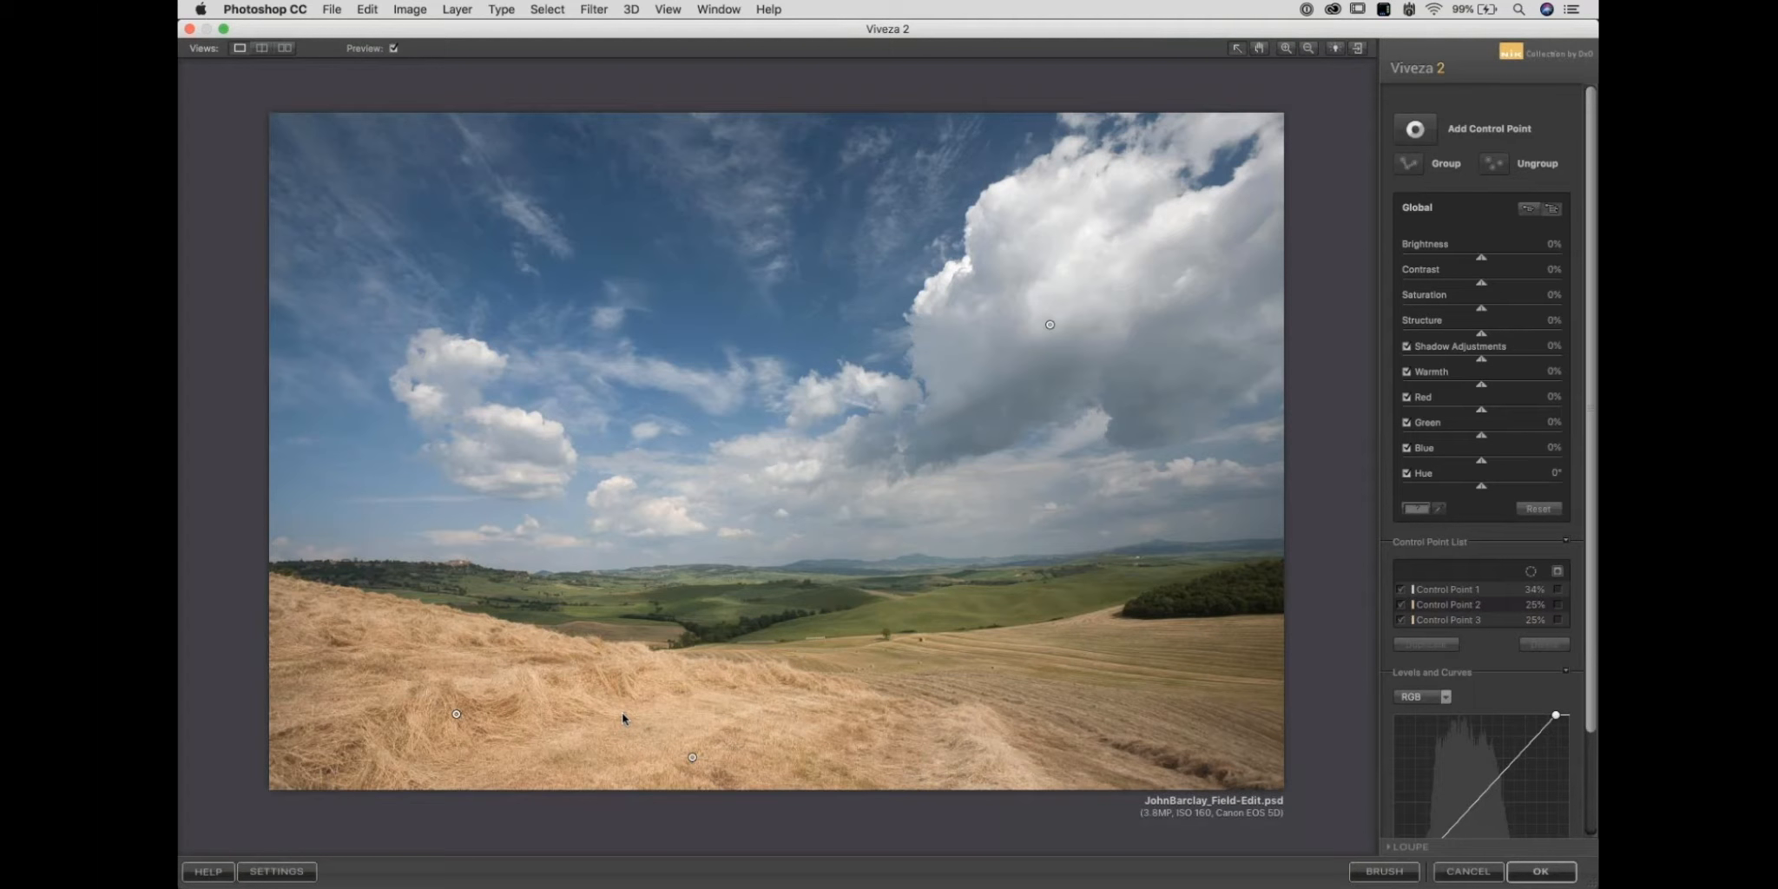
# Add a control point in the dark blue sky above the small cloud, with size 66%, Brightness -56% and Structure 20%.
pyautogui.click(1415, 130)
pyautogui.click(484, 249)
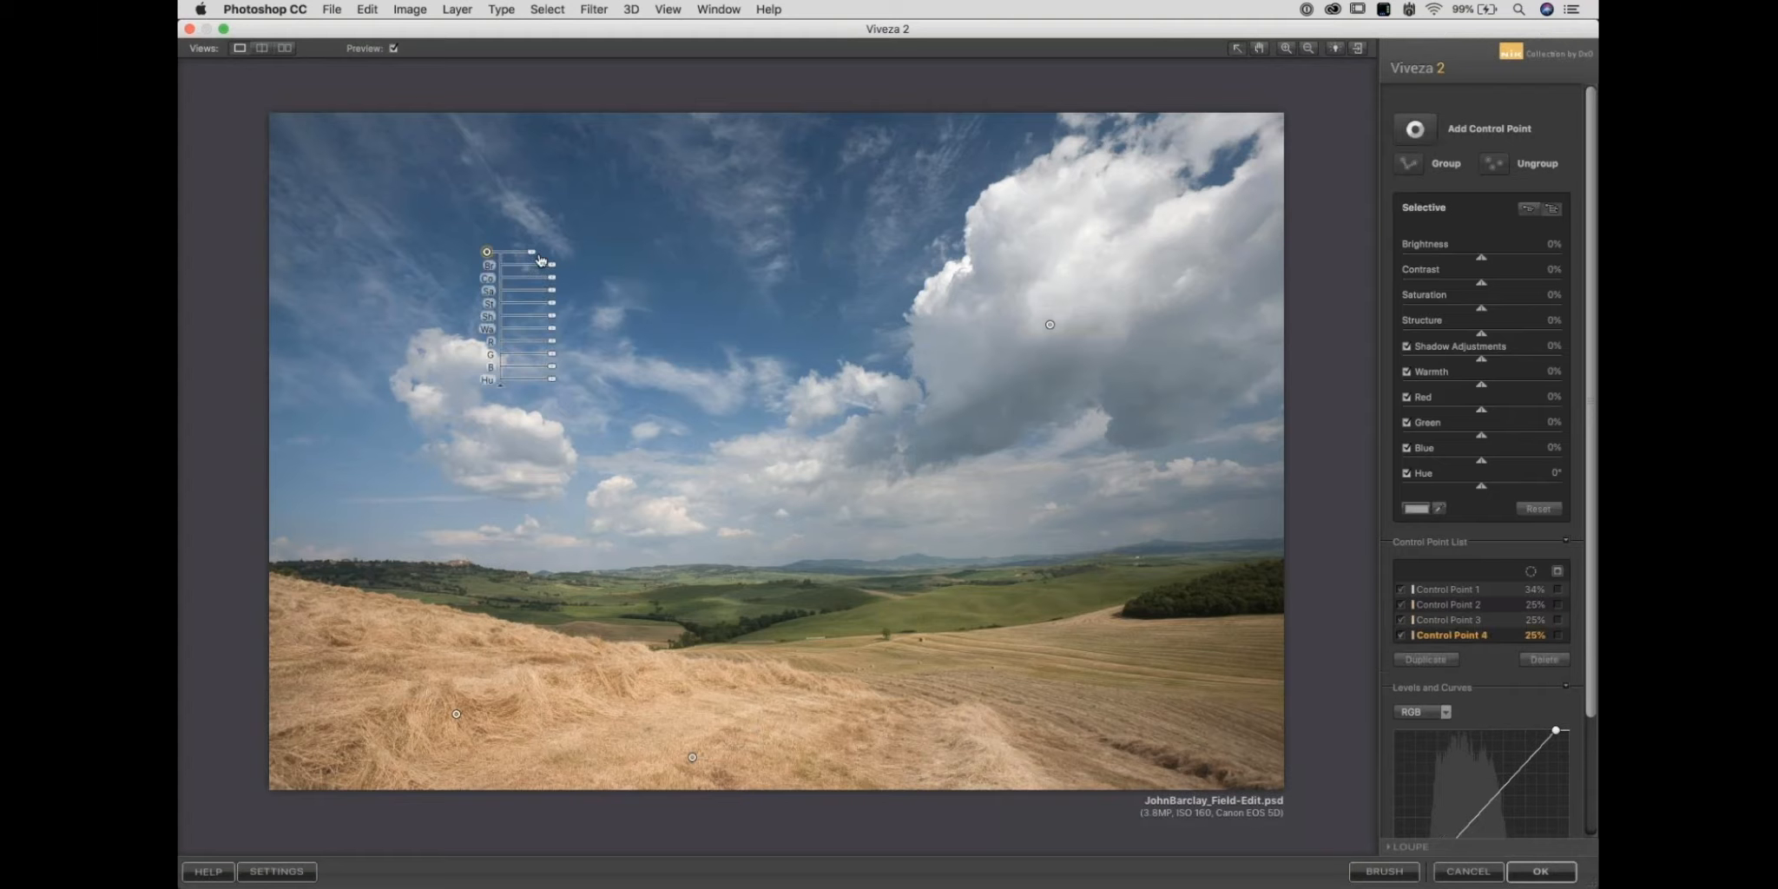
pyautogui.moveTo(533, 253)
pyautogui.mouseDown()
pyautogui.moveTo(575, 254)
pyautogui.moveTo(520, 258)
pyautogui.moveTo(549, 268)
pyautogui.mouseUp()
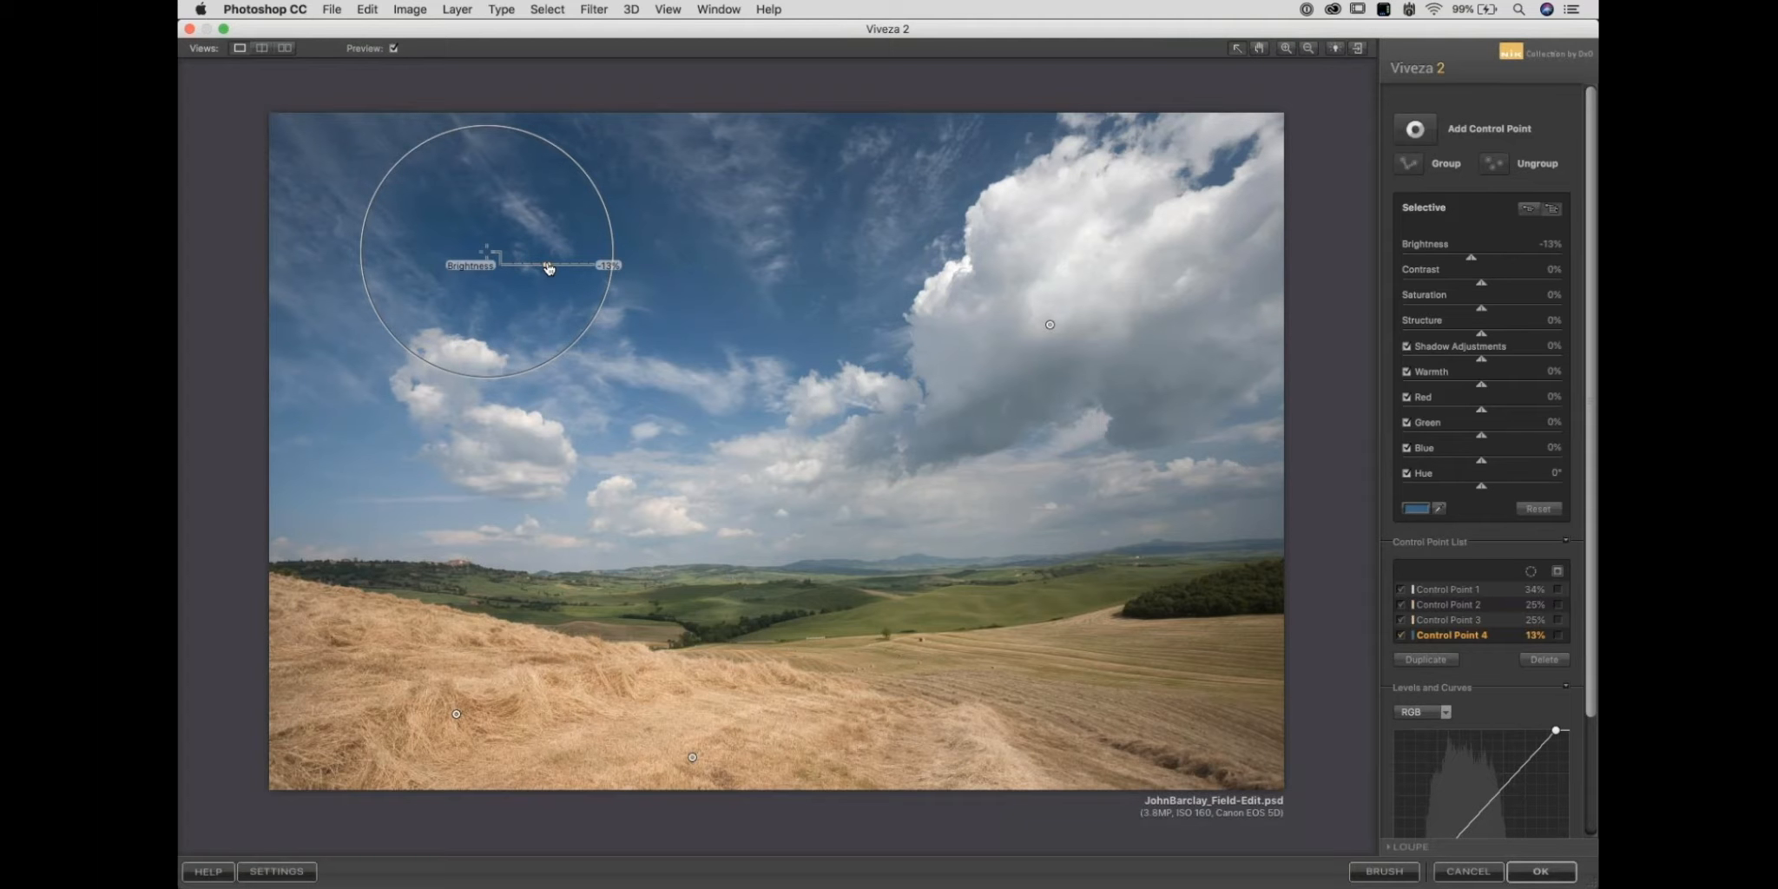
pyautogui.moveTo(549, 268)
pyautogui.mouseDown()
pyautogui.moveTo(533, 258)
pyautogui.moveTo(561, 257)
pyautogui.mouseUp()
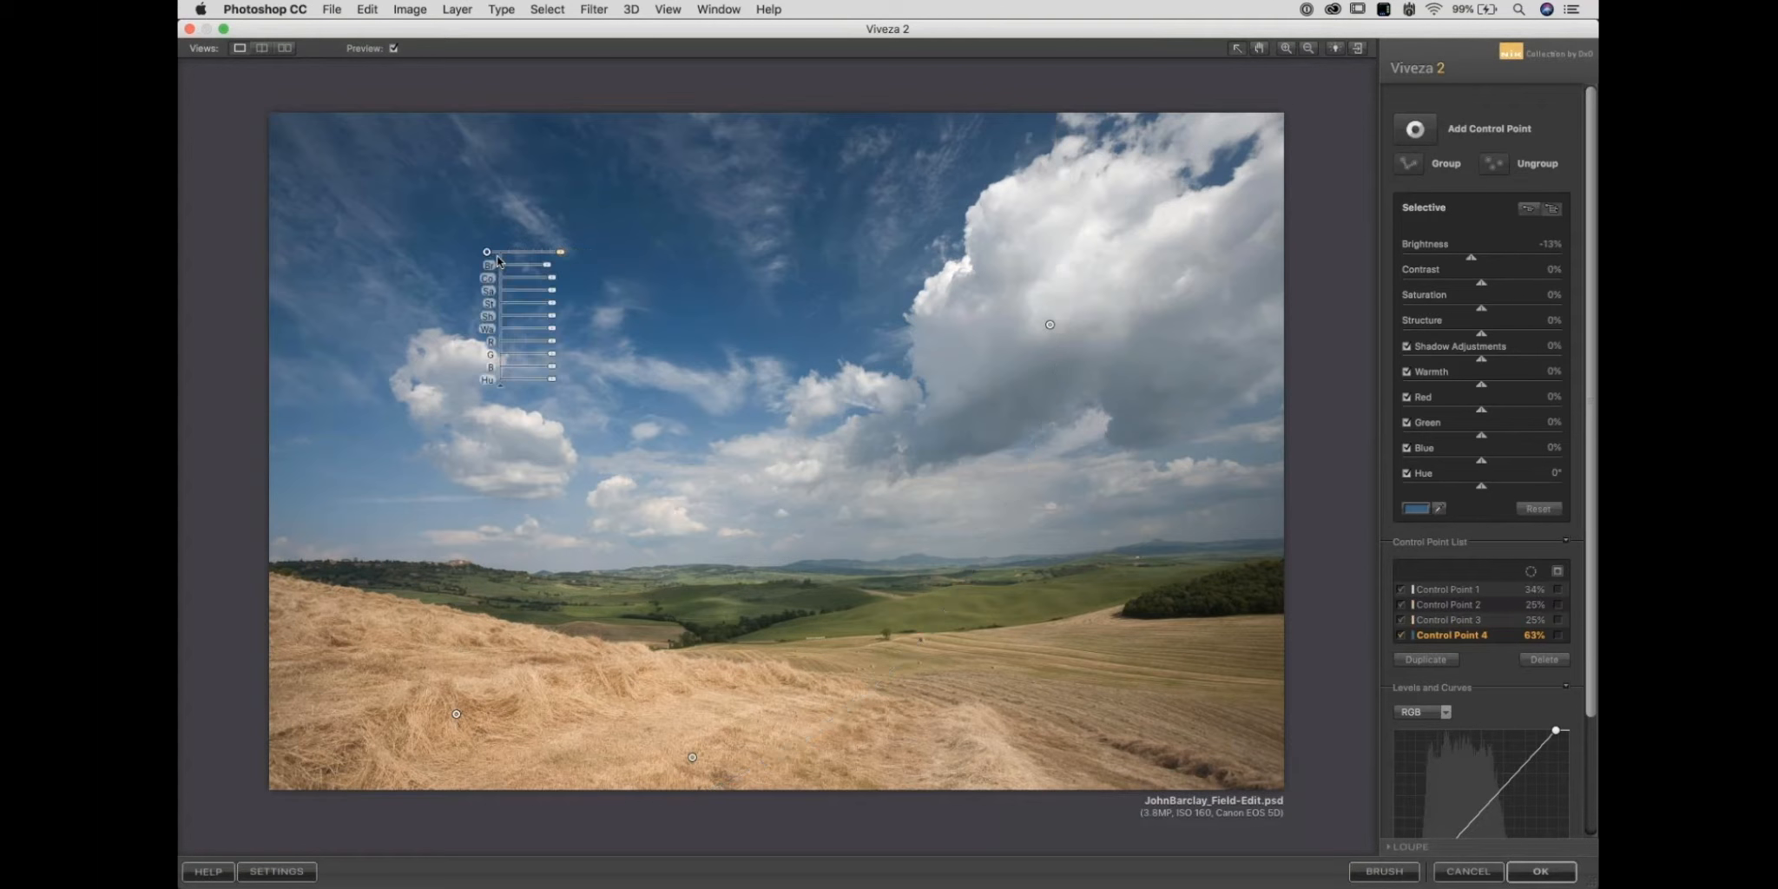
pyautogui.moveTo(486, 251); pyautogui.dragTo(438, 208)
pyautogui.moveTo(503, 261); pyautogui.dragTo(513, 267)
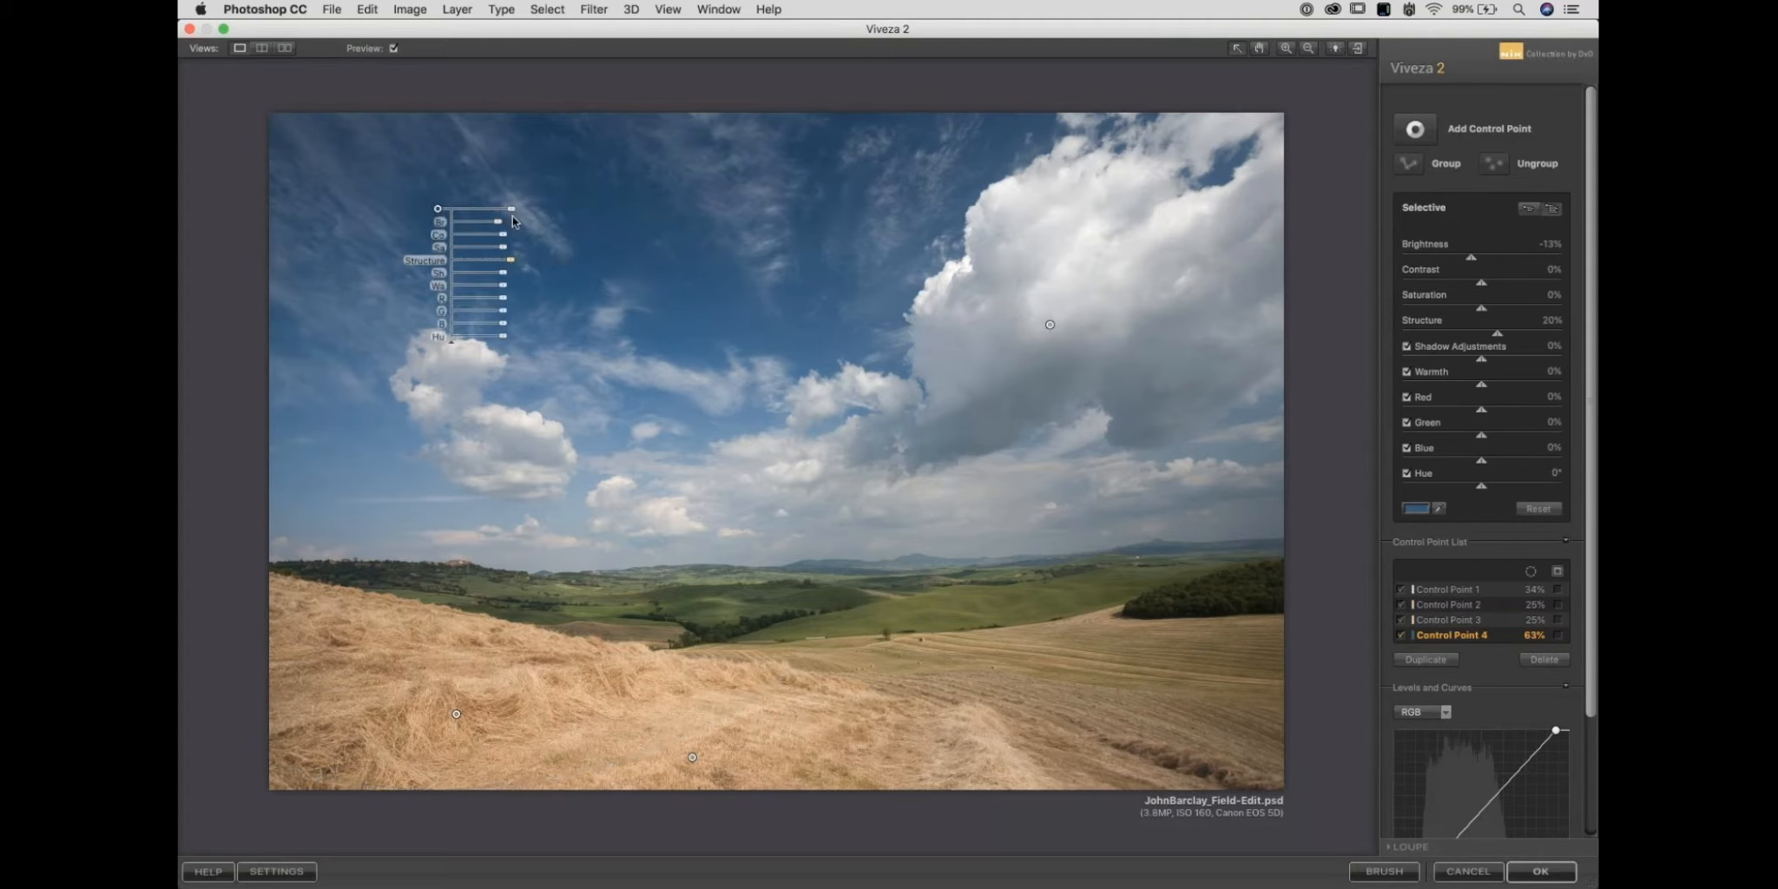
pyautogui.moveTo(509, 209); pyautogui.dragTo(513, 212)
pyautogui.moveTo(513, 213); pyautogui.dragTo(516, 217)
pyautogui.moveTo(497, 223); pyautogui.dragTo(484, 226)
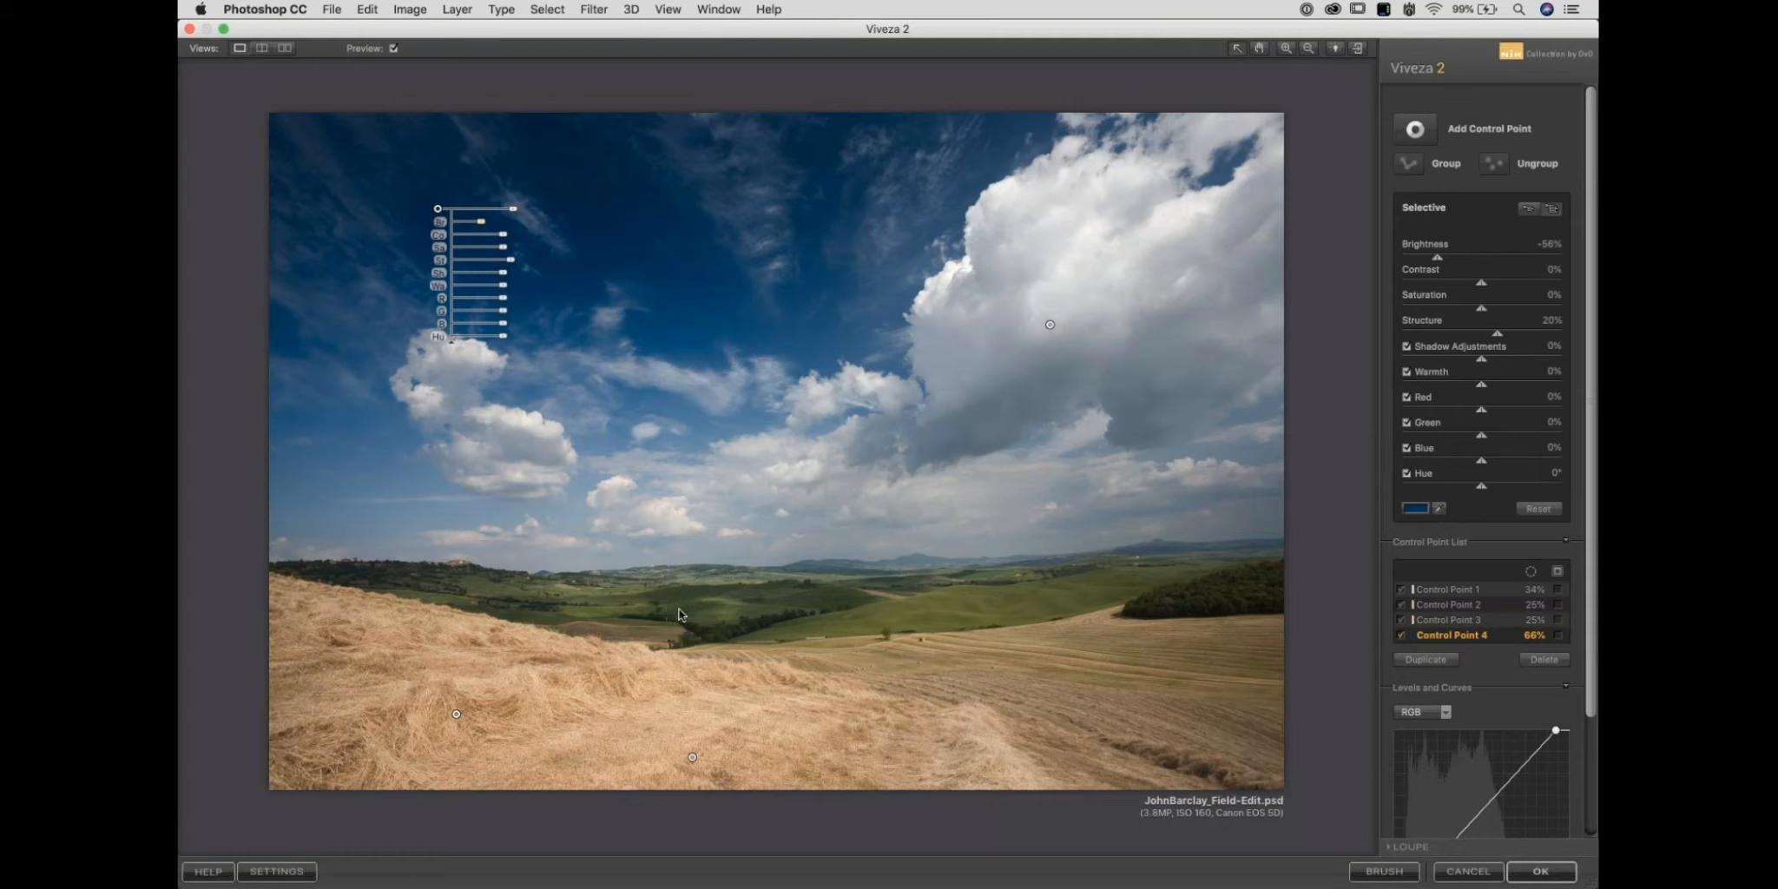
# Add a control point sized 28% on the green hills, and set the sky control point's Brightness to -12%.
pyautogui.click(1415, 129)
pyautogui.click(613, 599)
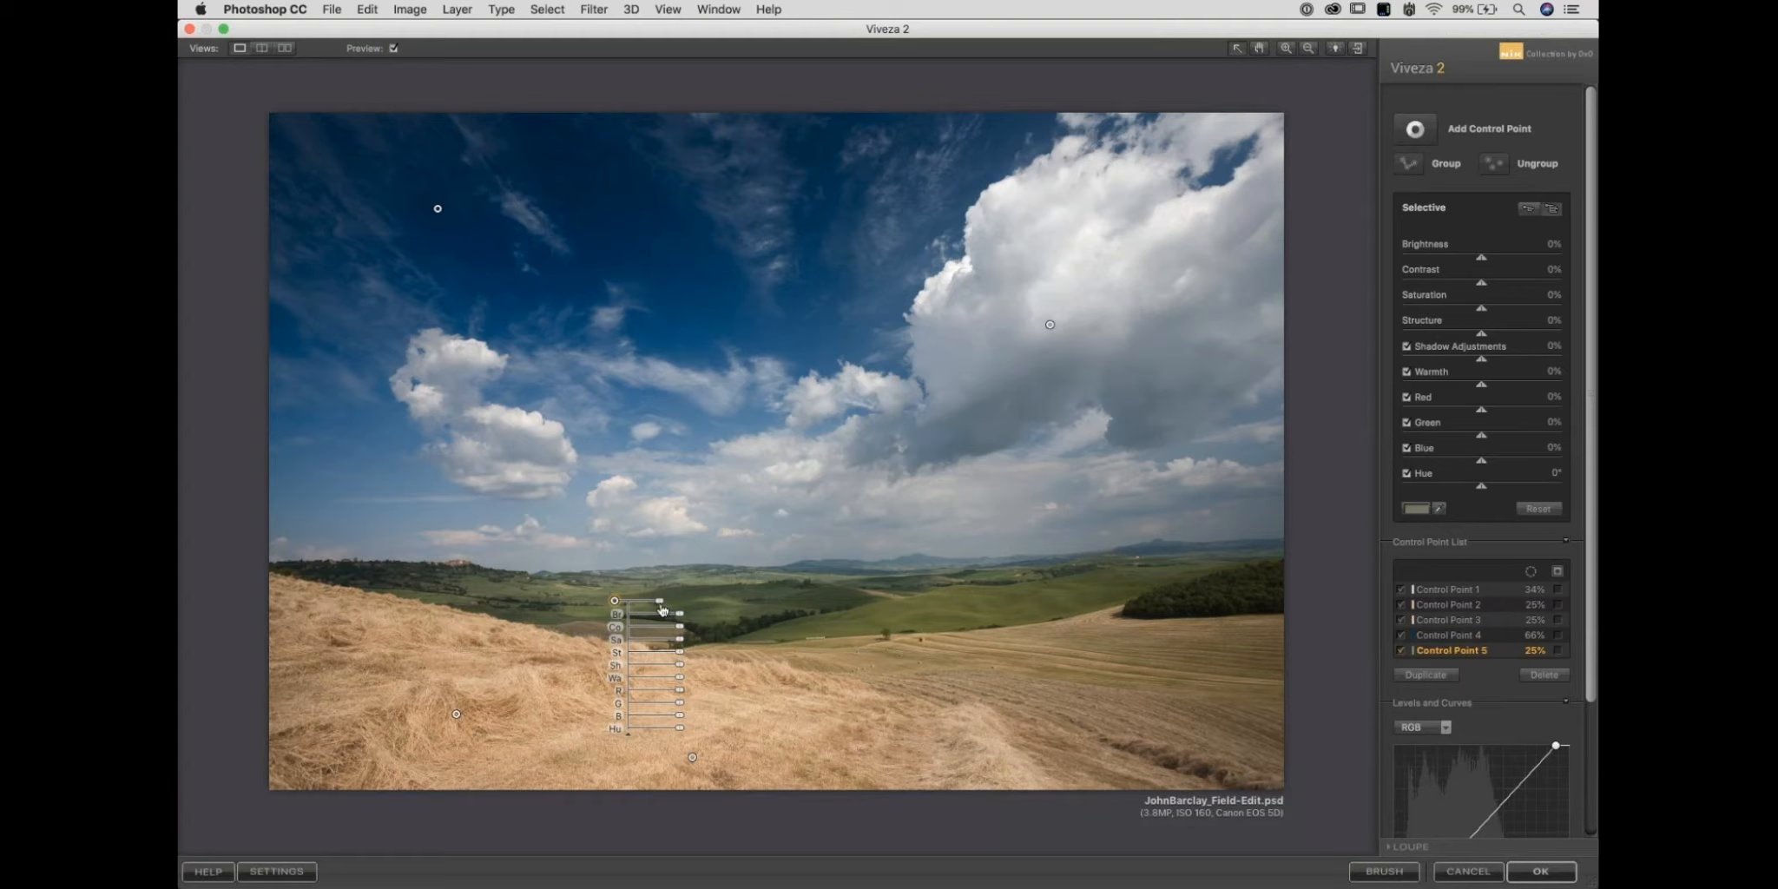
pyautogui.moveTo(662, 607)
pyautogui.mouseDown()
pyautogui.moveTo(692, 660)
pyautogui.moveTo(682, 612)
pyautogui.mouseUp()
pyautogui.click(438, 209)
pyautogui.moveTo(480, 222); pyautogui.dragTo(498, 227)
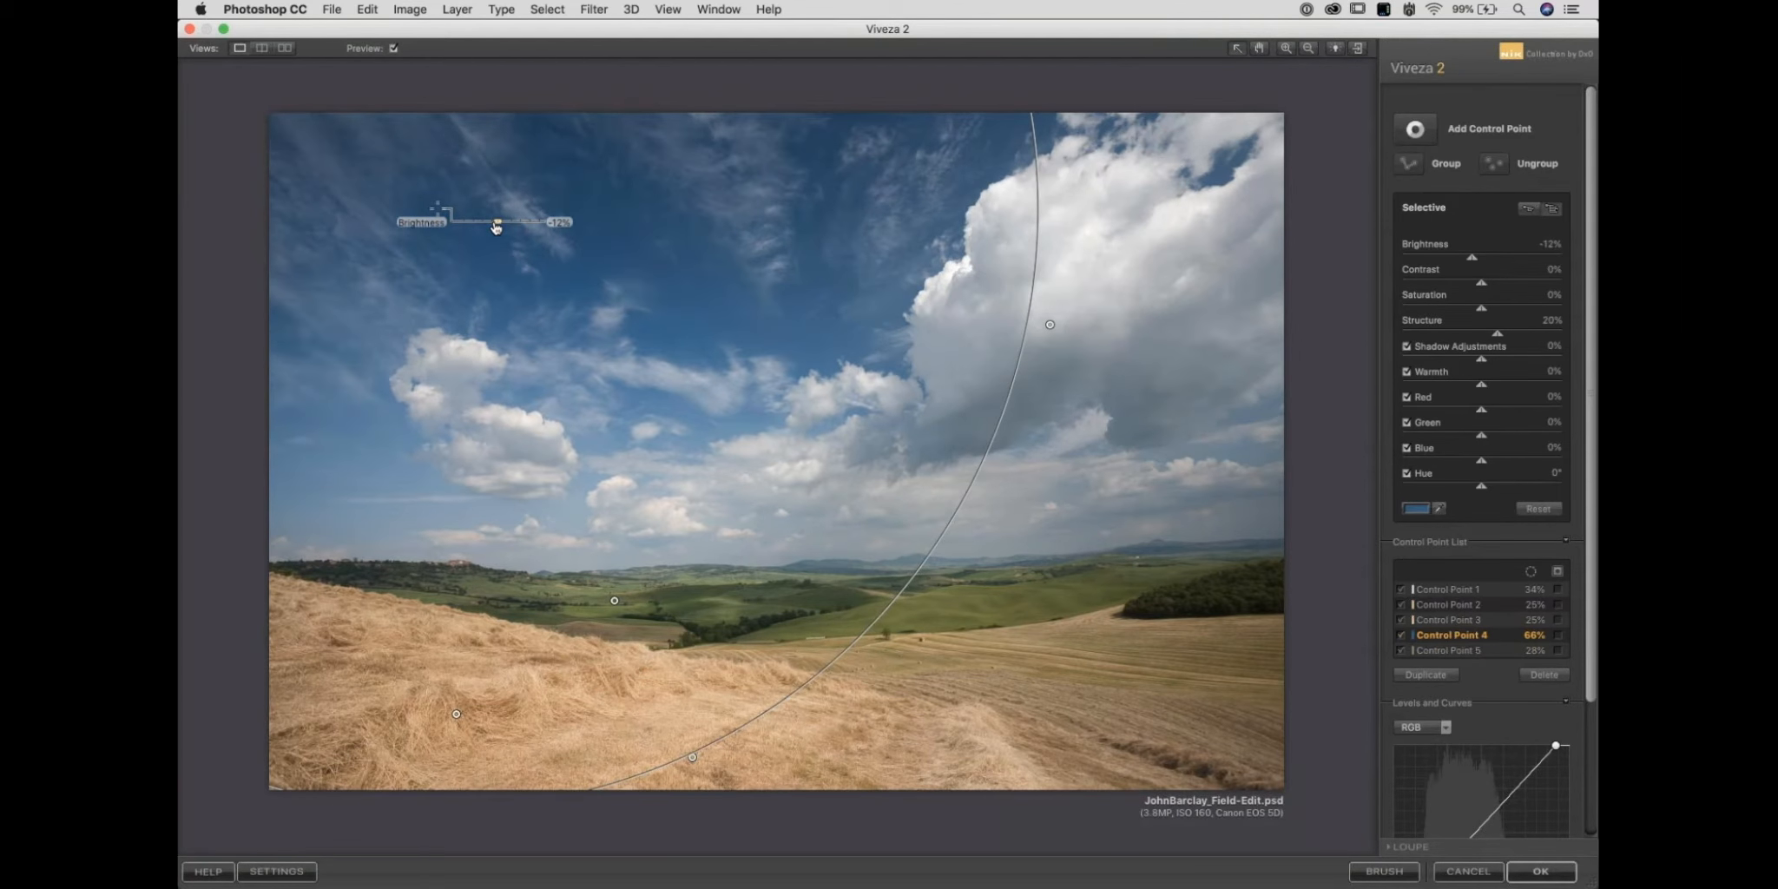
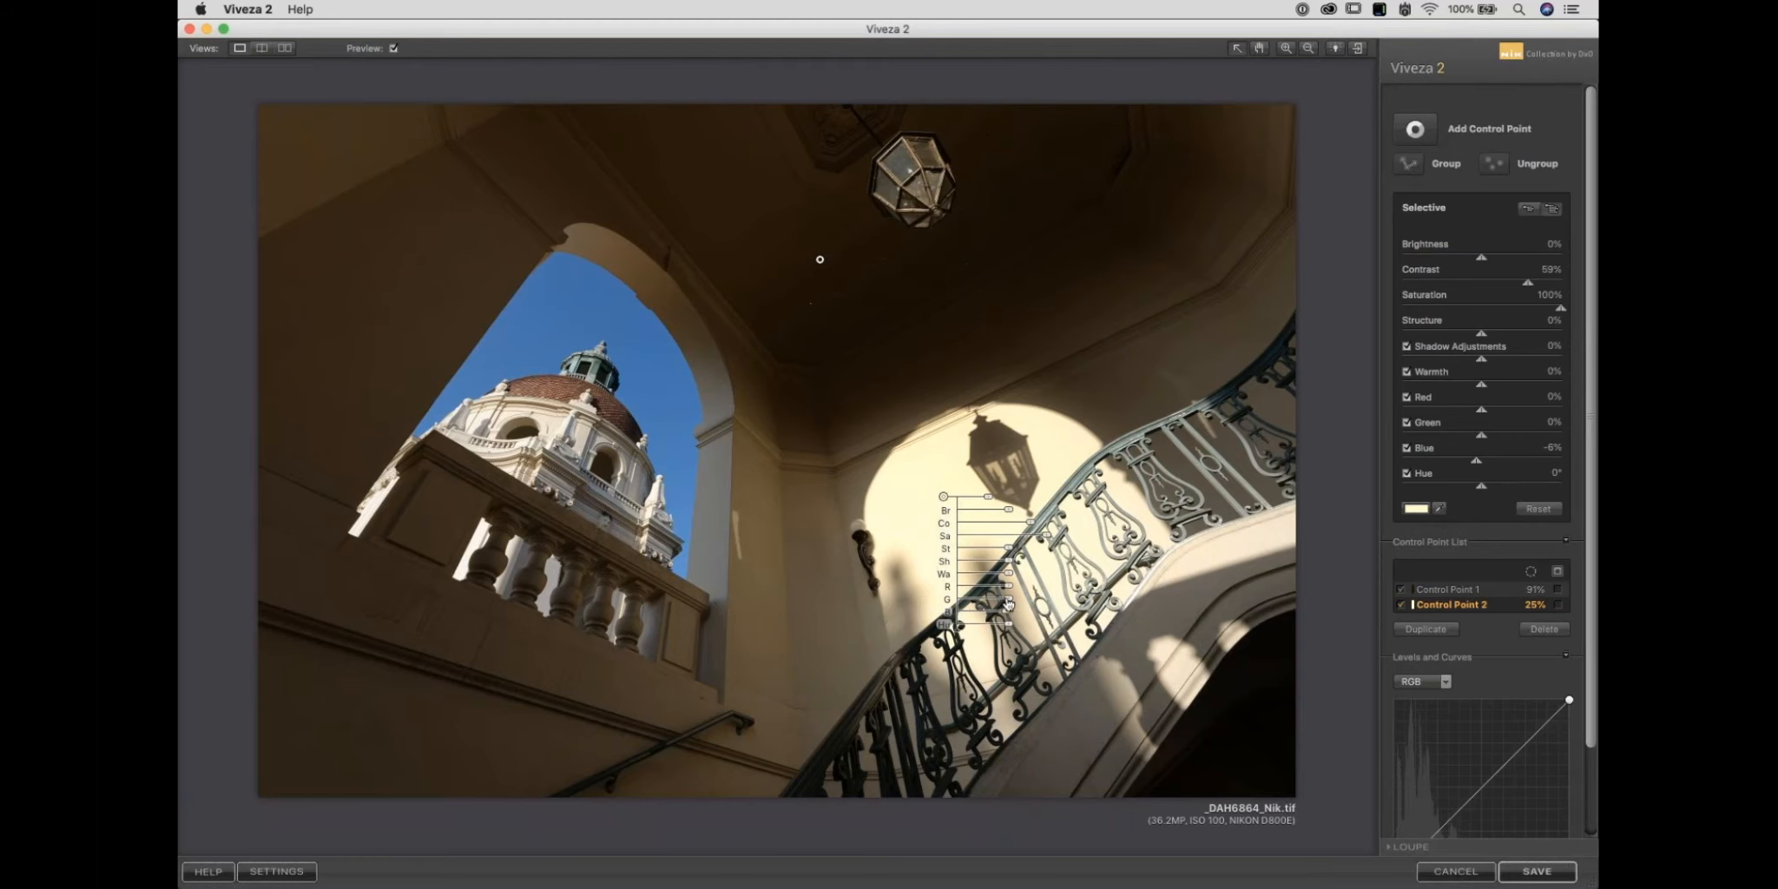
# Lower the Blue value of the sunlit wall's control point in the staircase photo, and toggle the preview to compare with the original.
pyautogui.moveTo(1008, 601); pyautogui.dragTo(1006, 603)
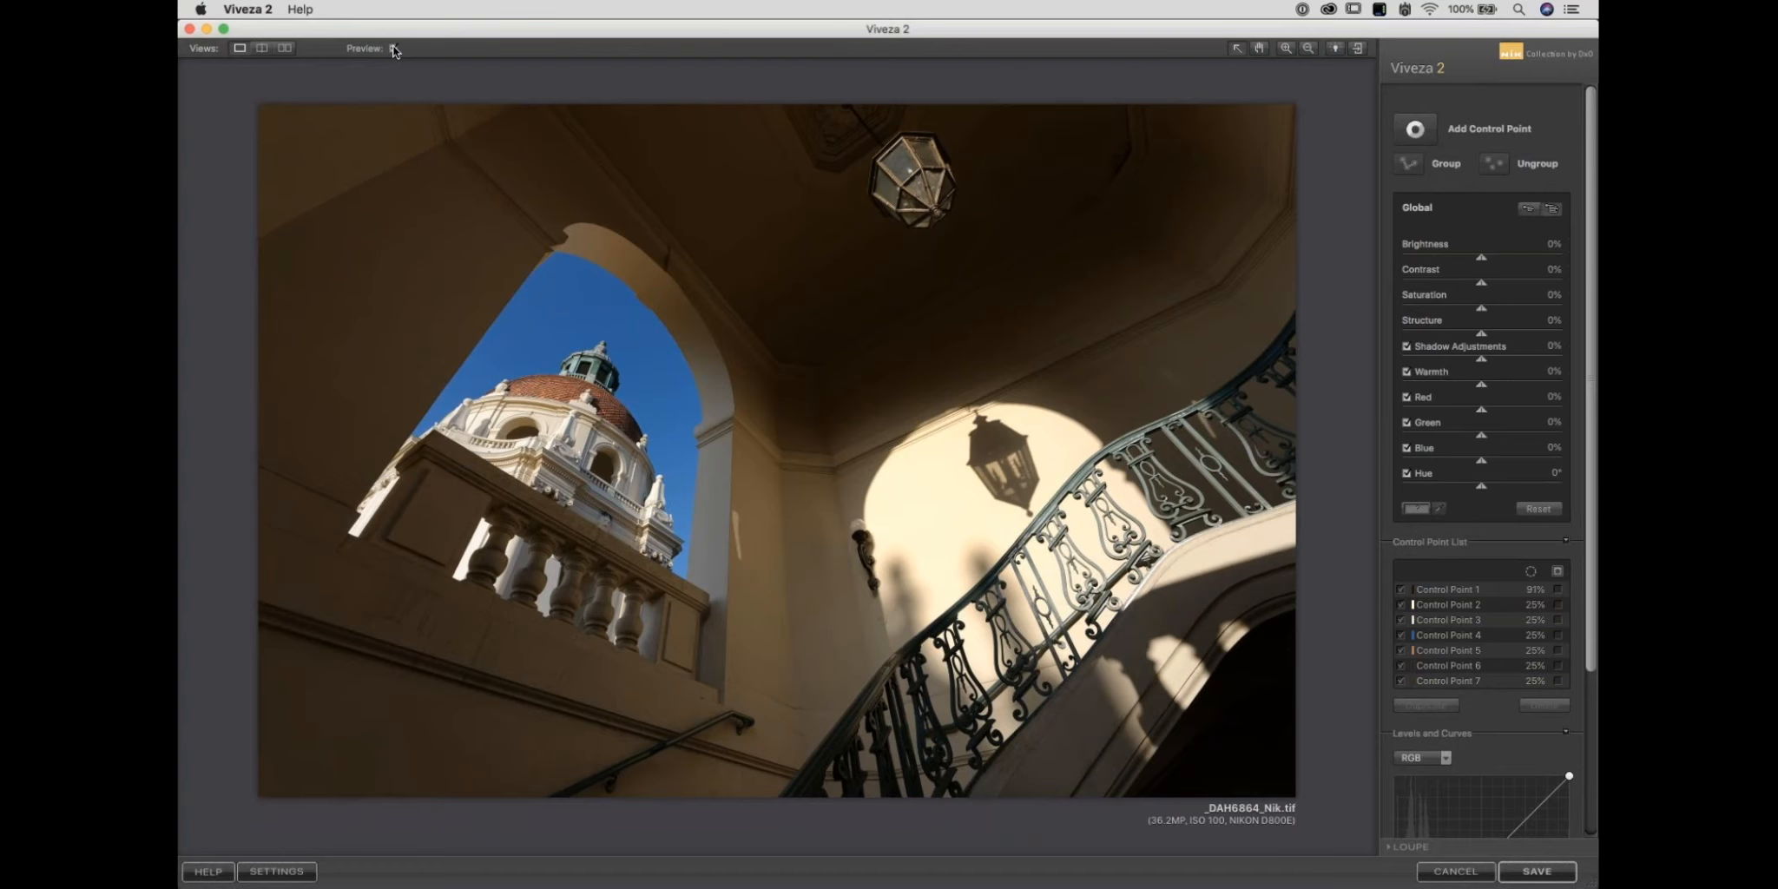
pyautogui.click(393, 49)
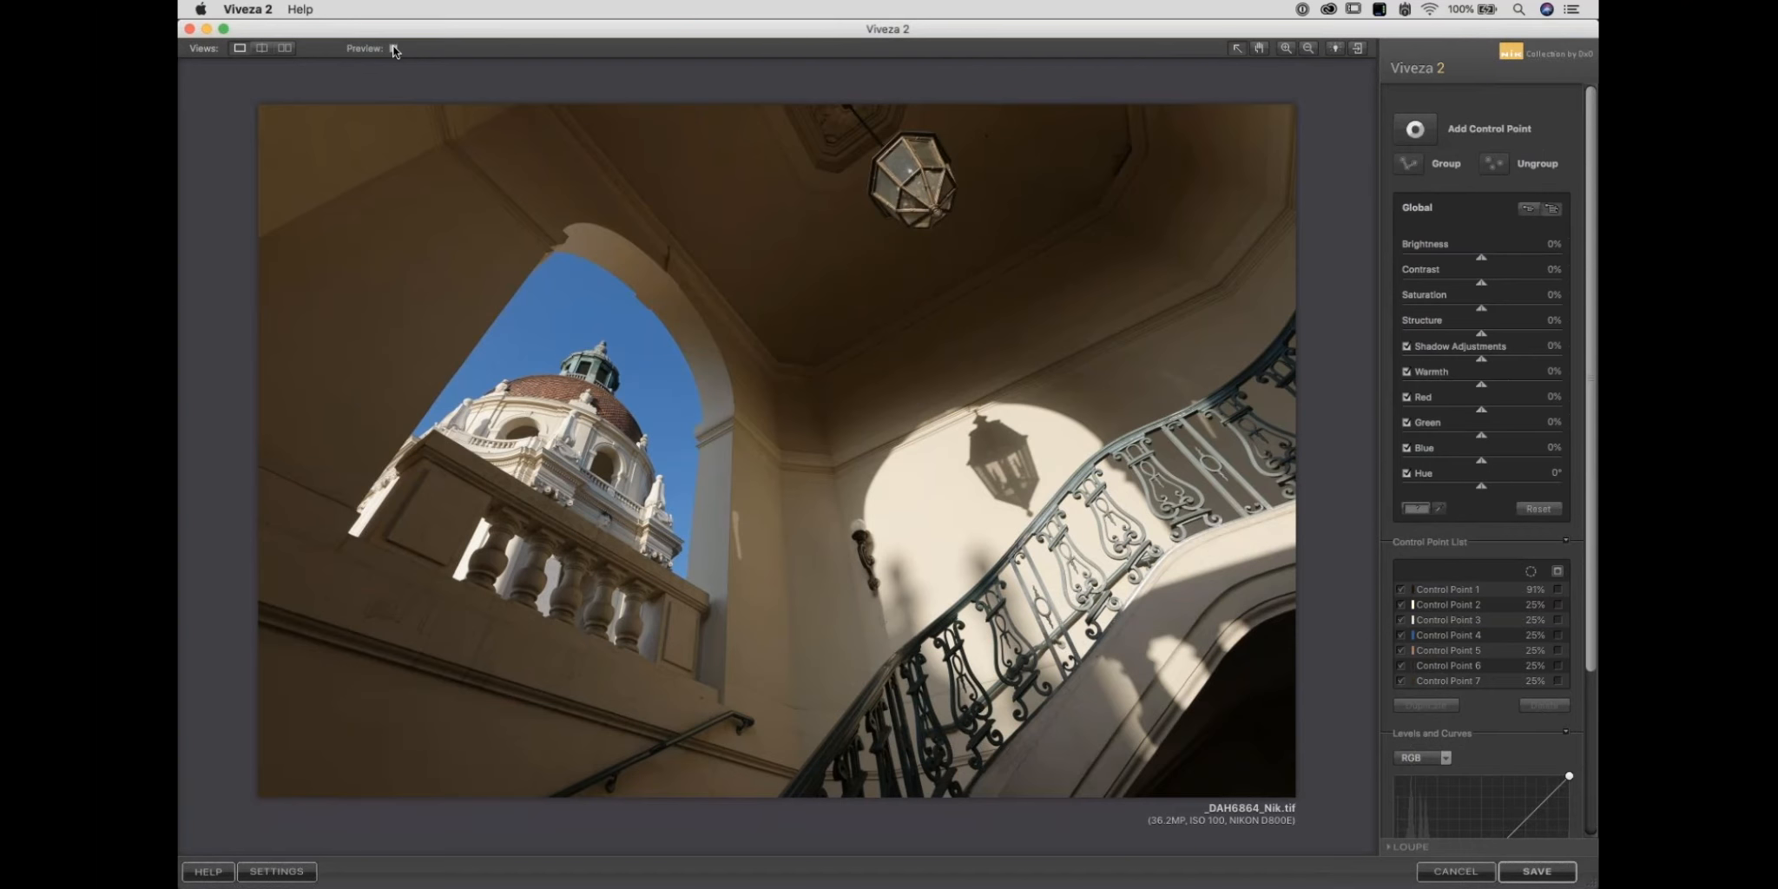
pyautogui.click(393, 48)
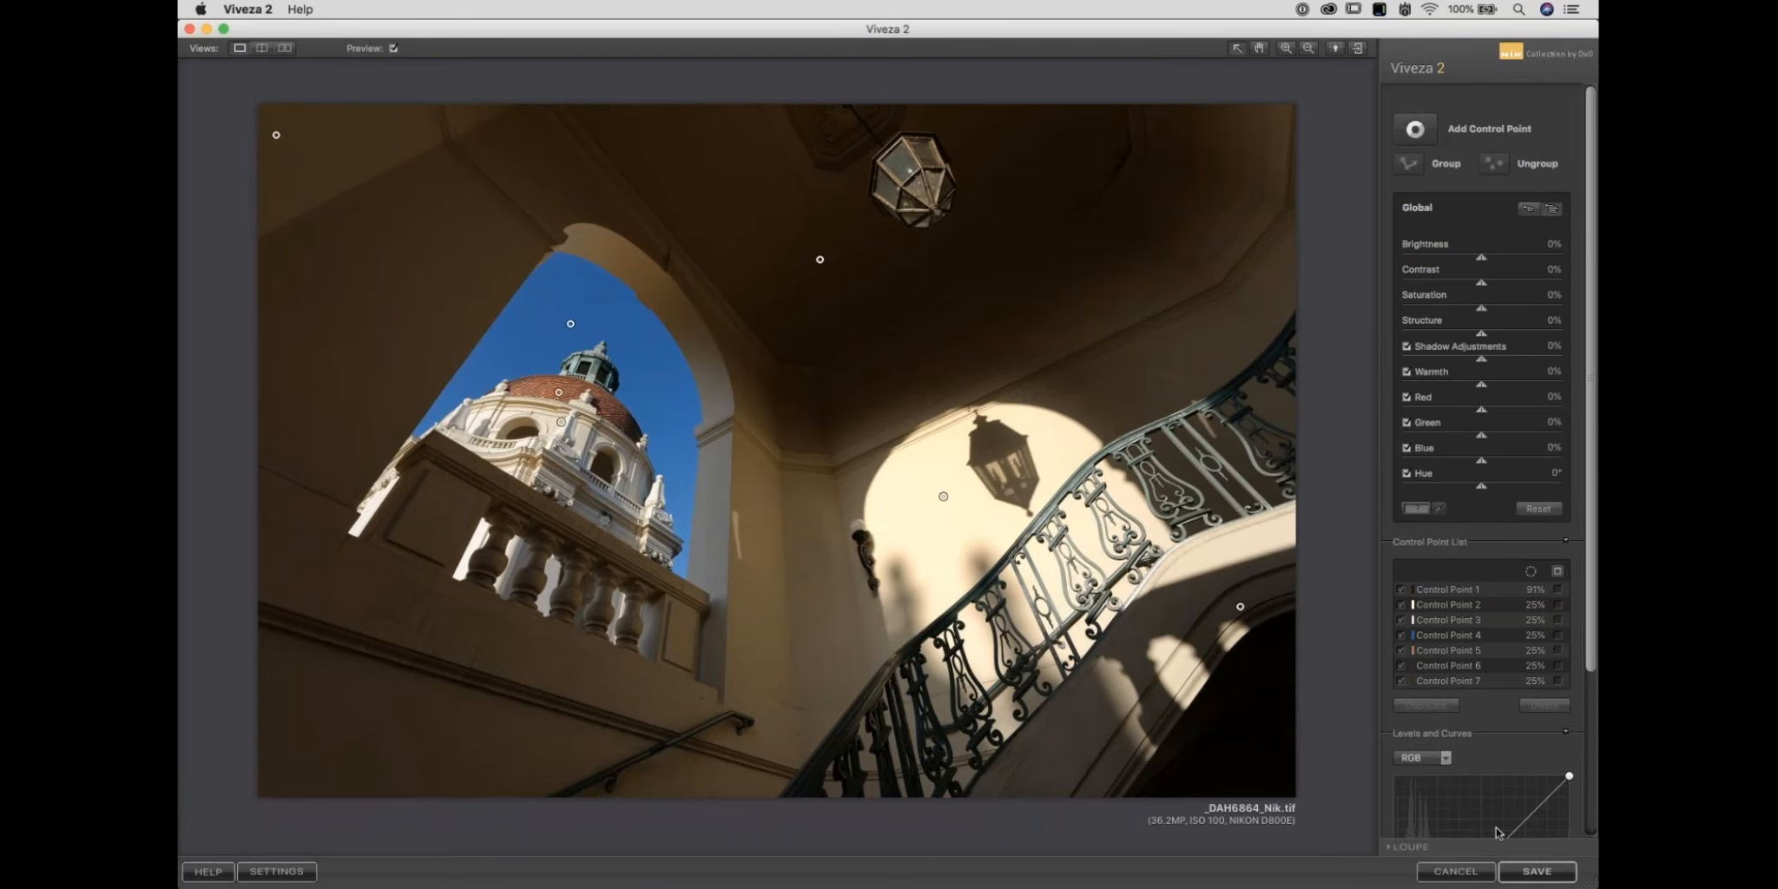
# Save the Viveza 2 edits to the staircase photo, and switch to DxO PhotoLab to view the edited _DAH6864_Nik.tif.
pyautogui.click(1541, 871)
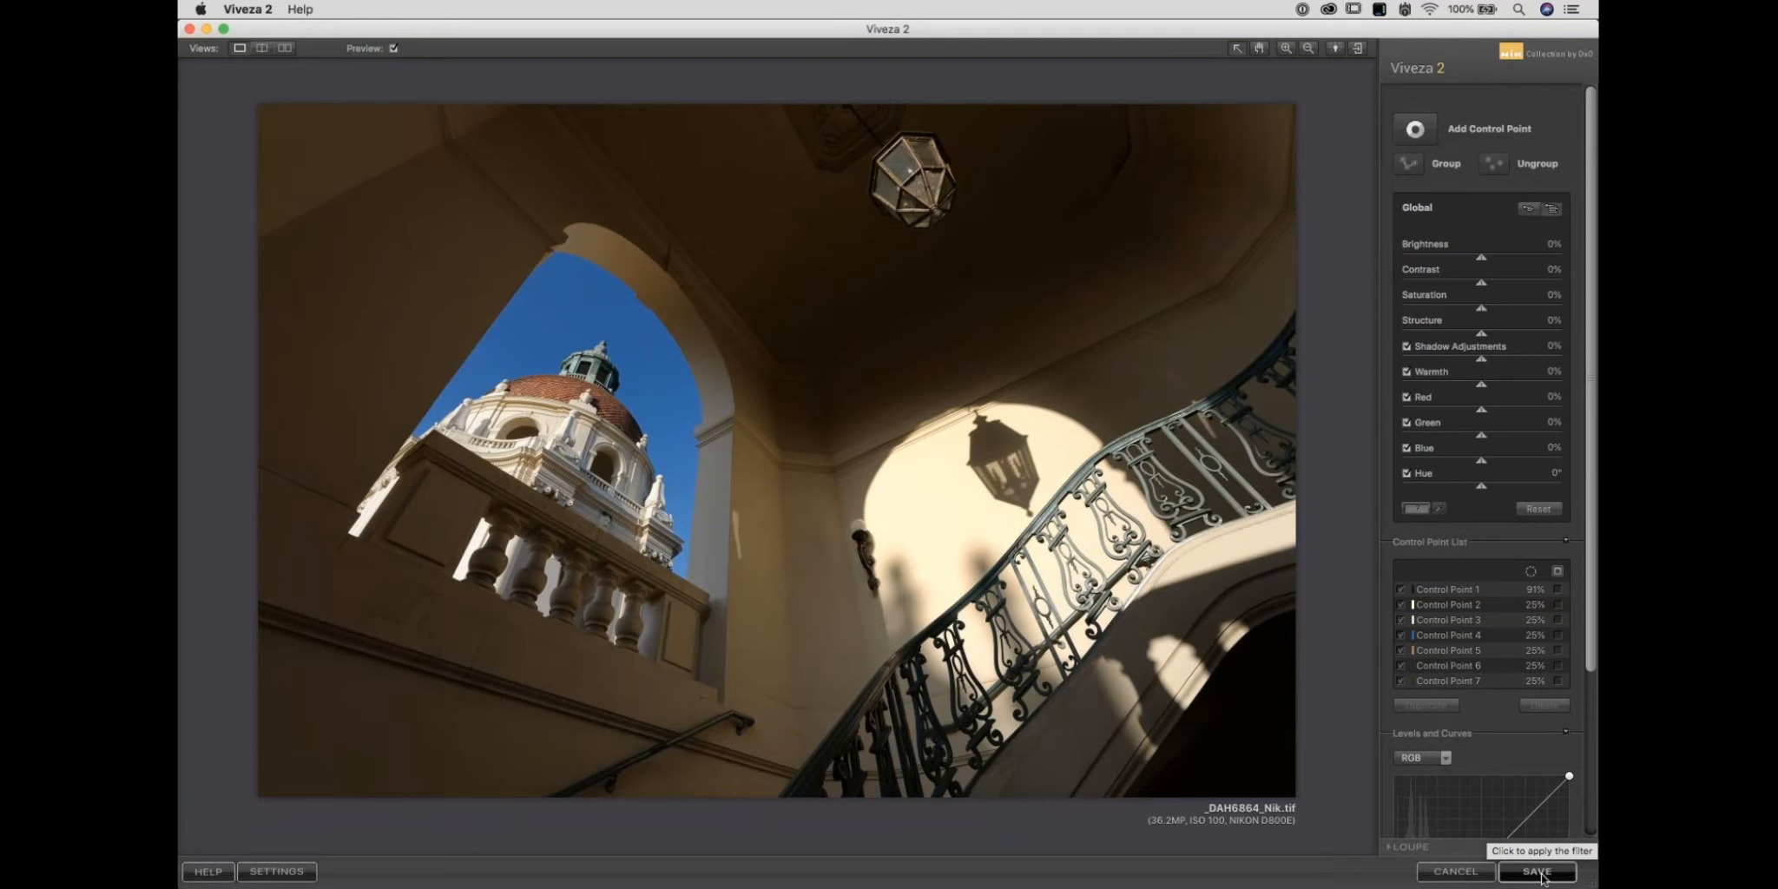
pyautogui.click(1537, 870)
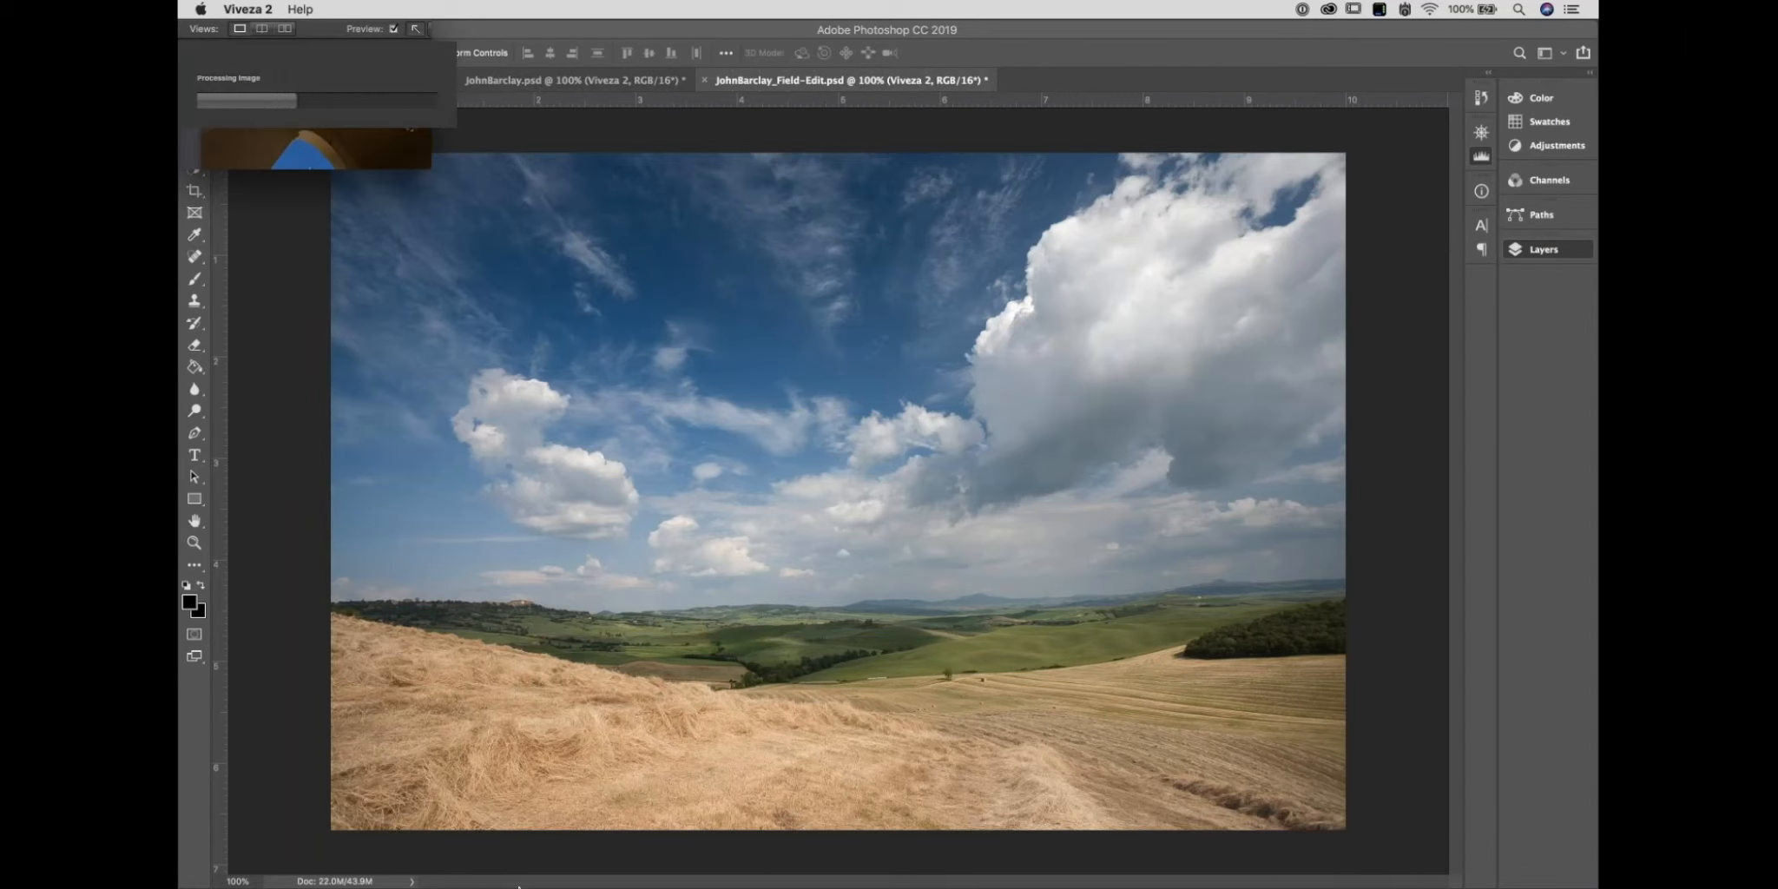
pyautogui.moveTo(551, 886)
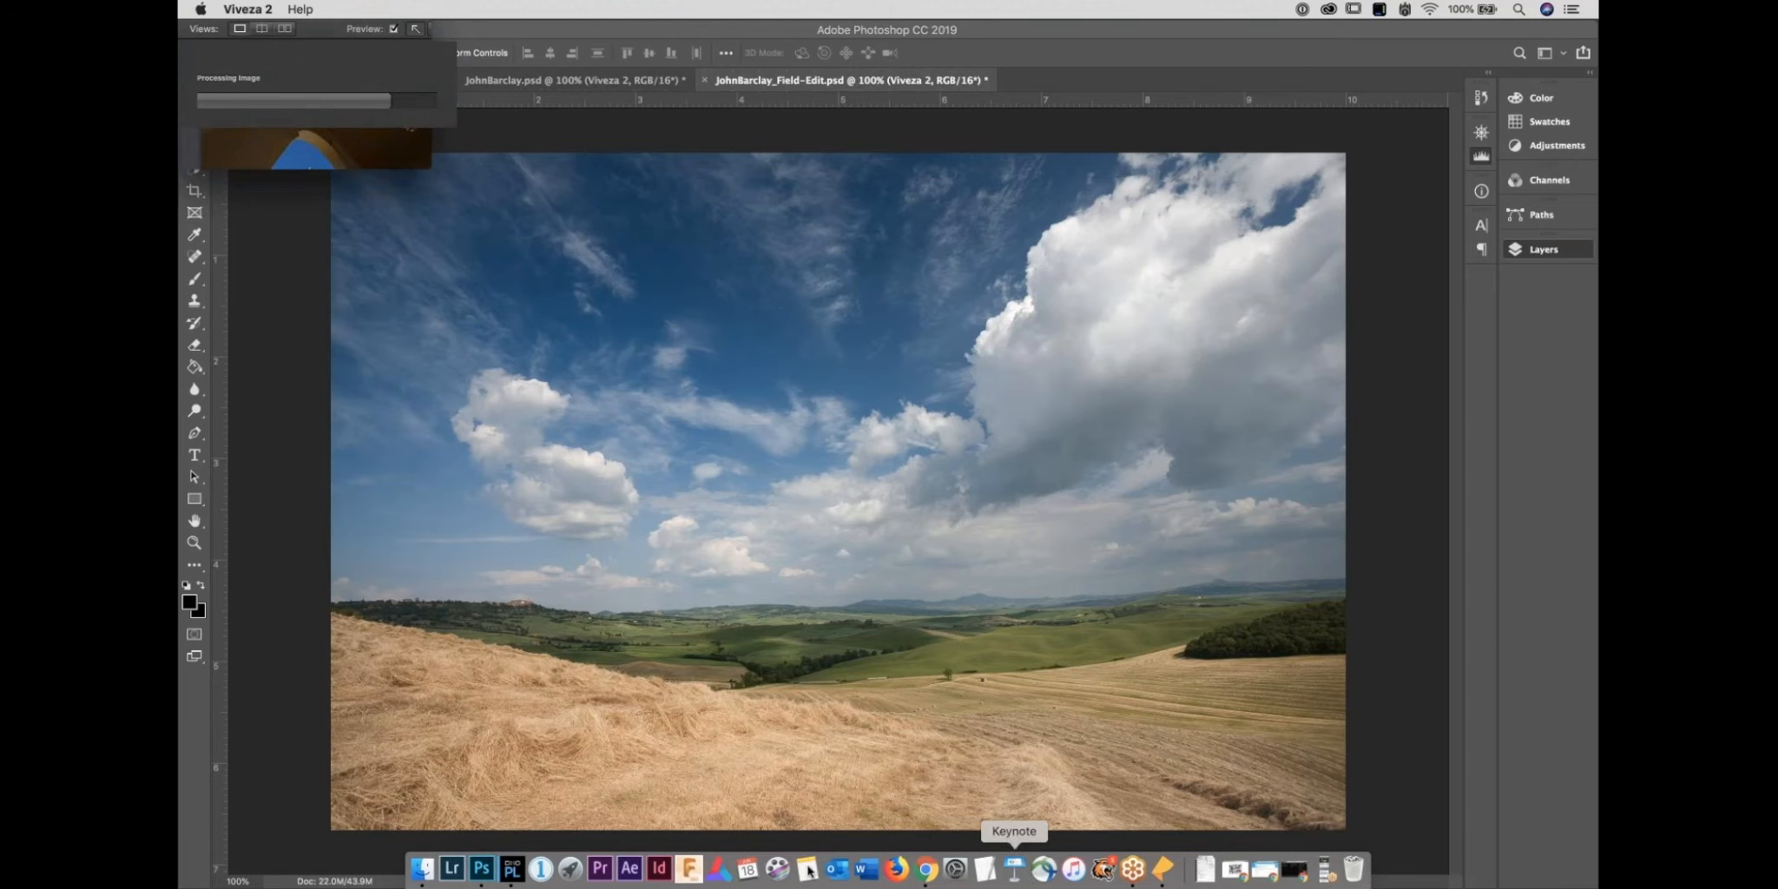
pyautogui.click(525, 869)
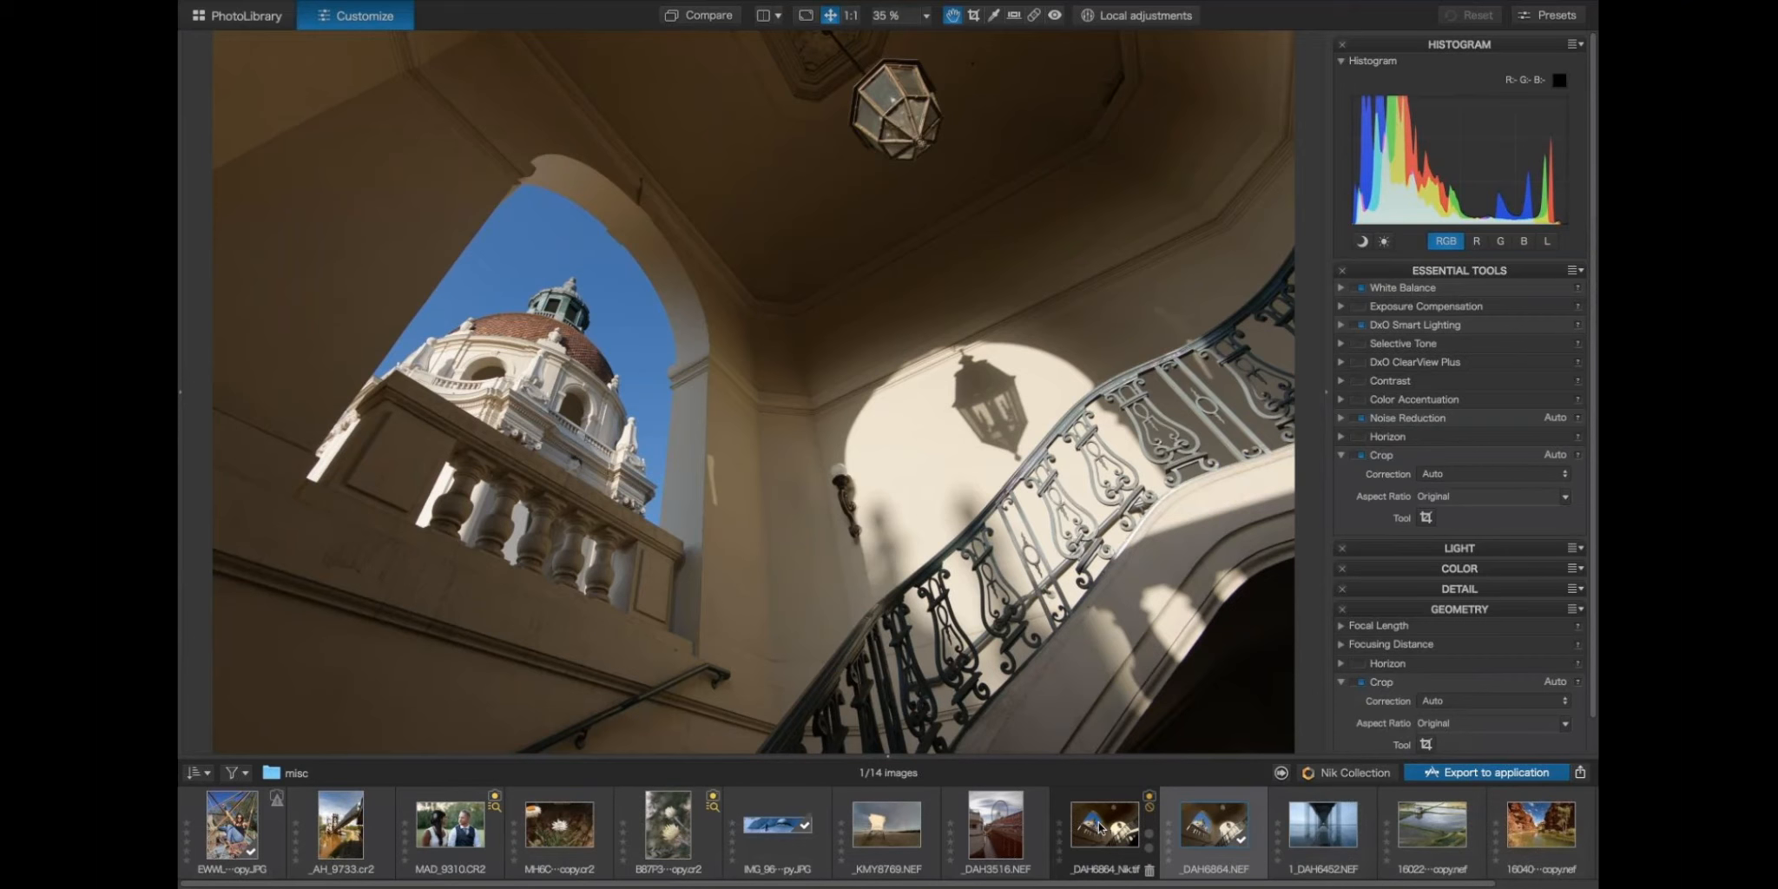
pyautogui.moveTo(1099, 827)
pyautogui.click(1099, 827)
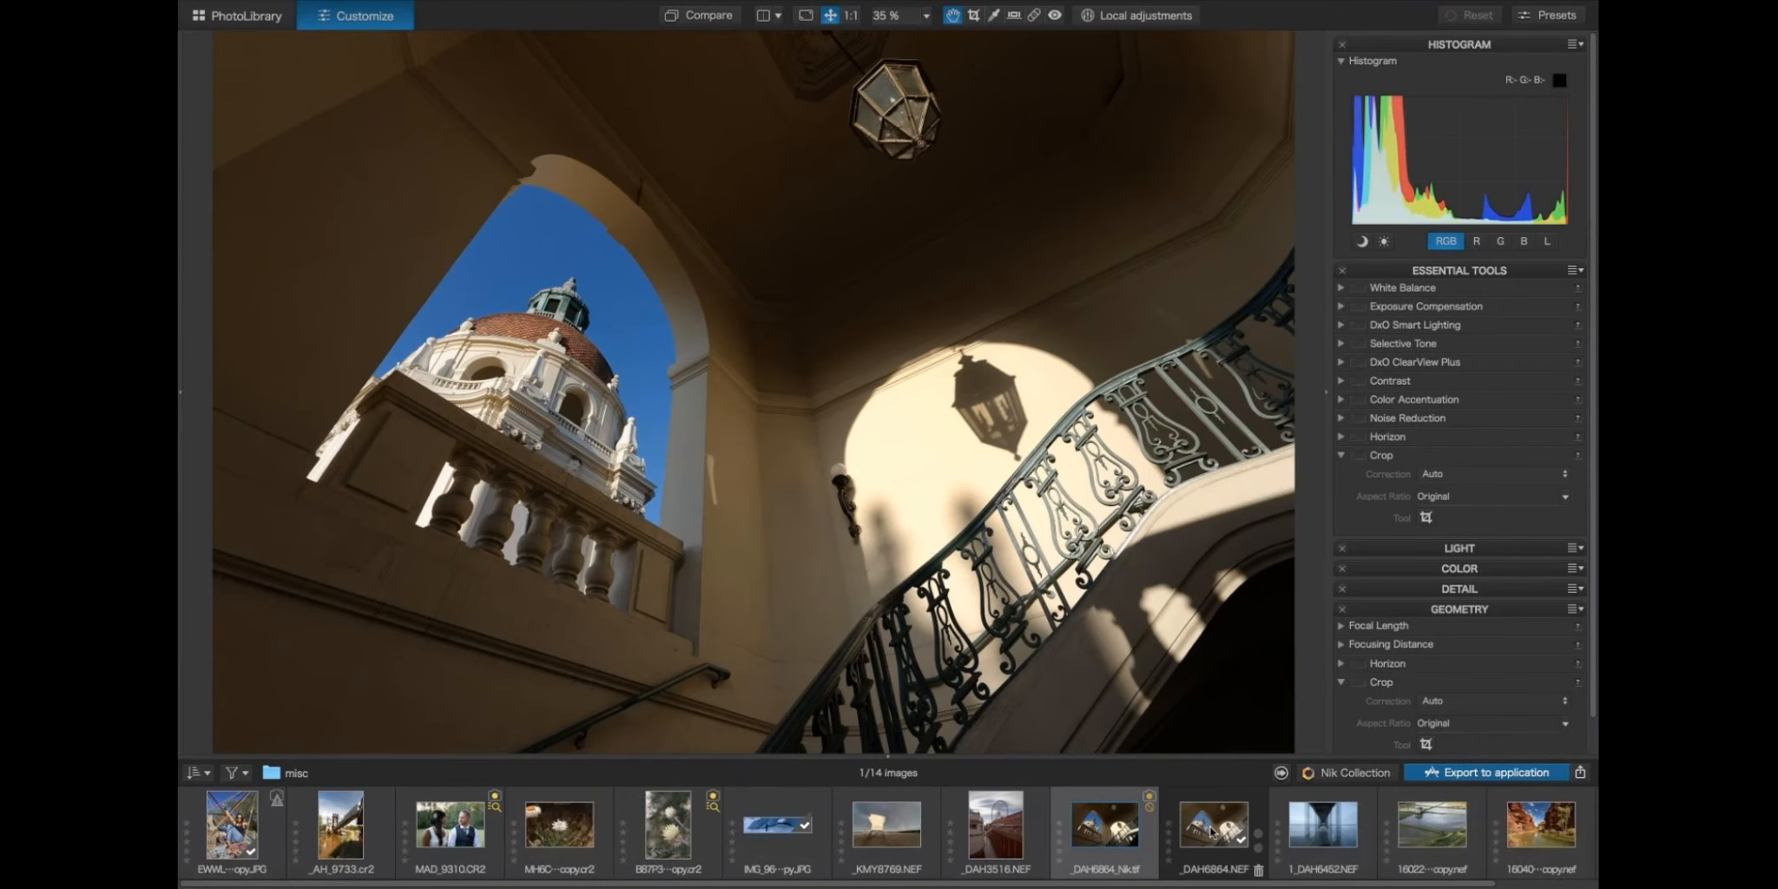
pyautogui.click(1104, 825)
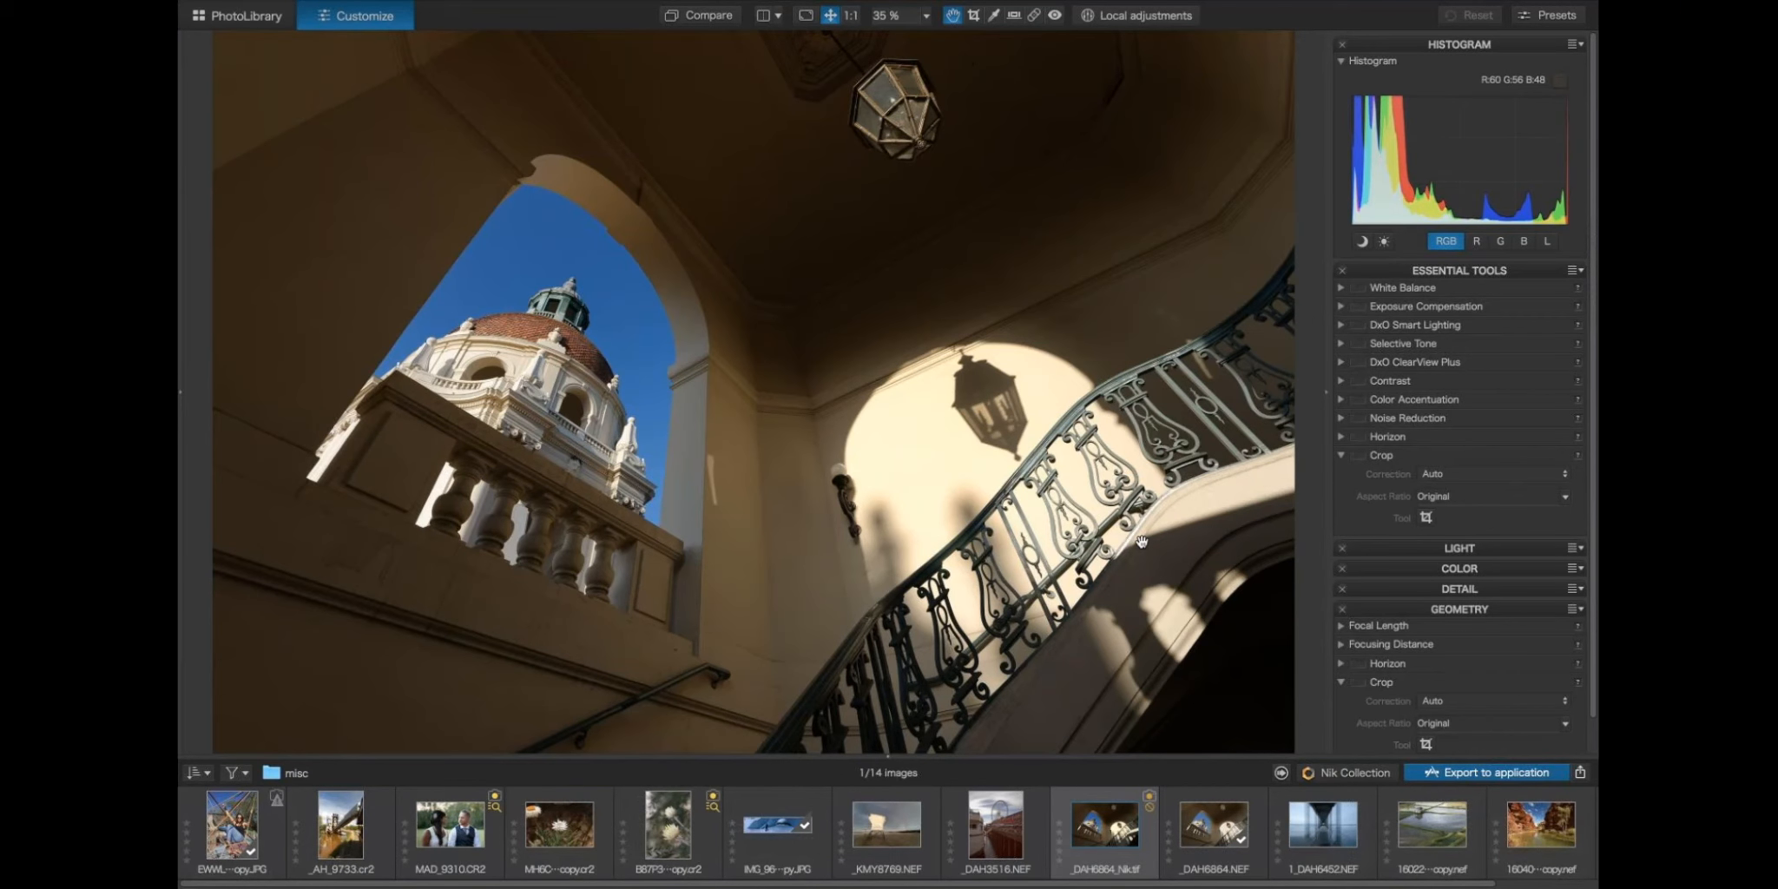
# Switch to Chrome and view the two open photographers' websites and the Nik Collection webinar sessions page.
pyautogui.moveTo(1376, 886)
pyautogui.moveTo(857, 885)
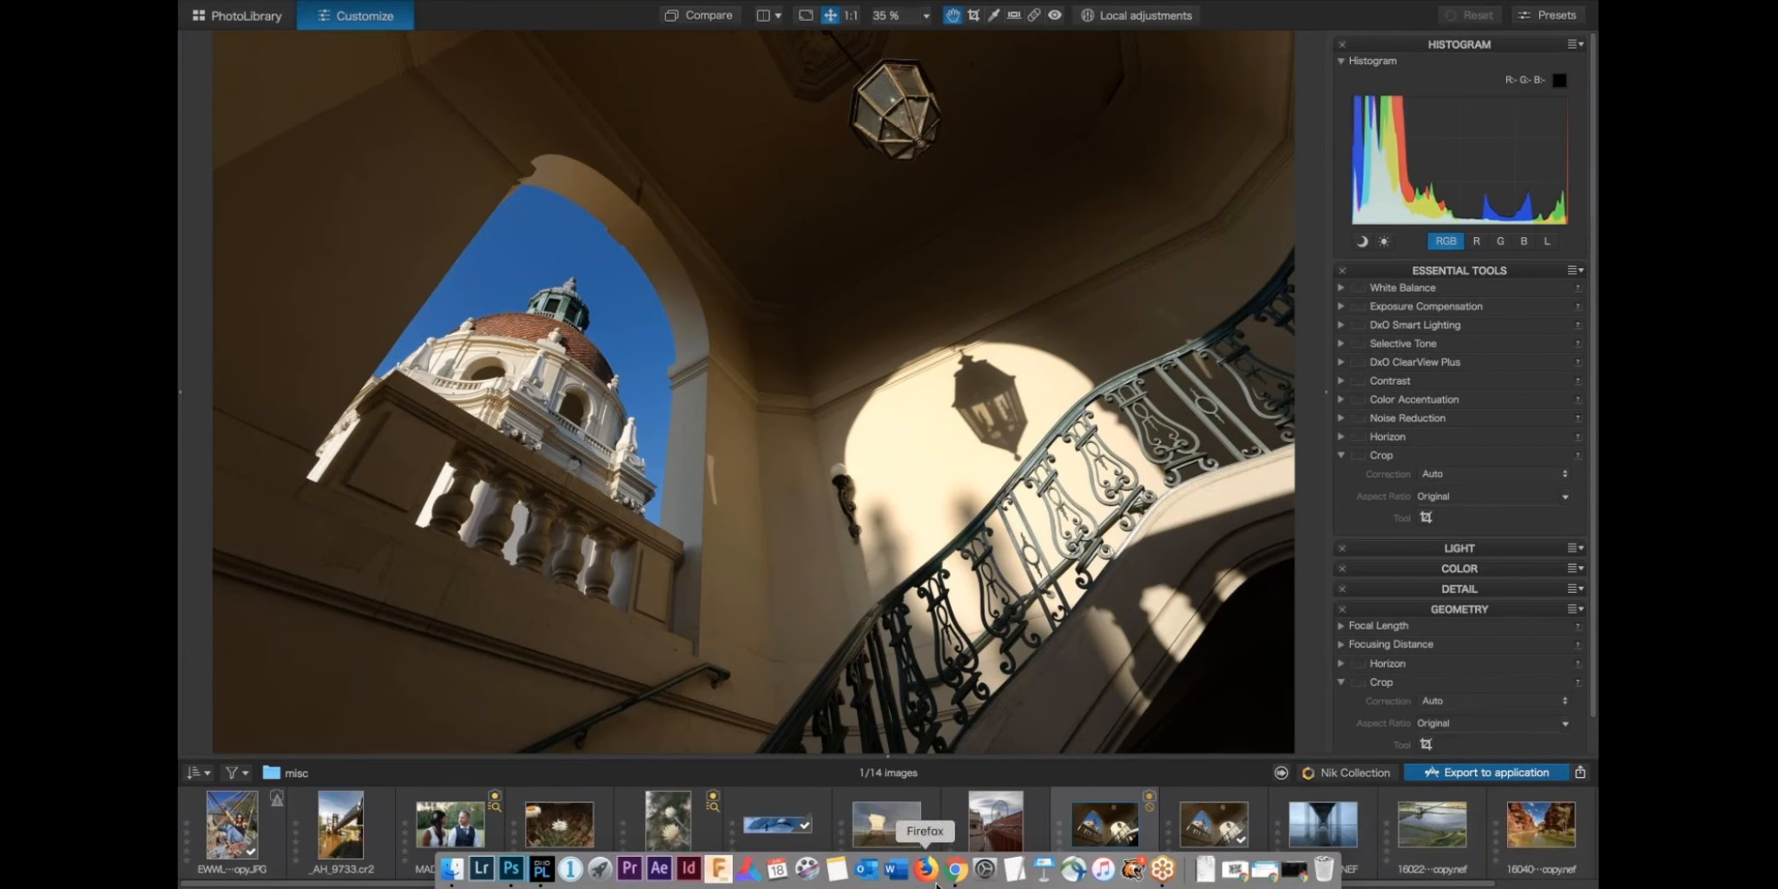
pyautogui.click(956, 869)
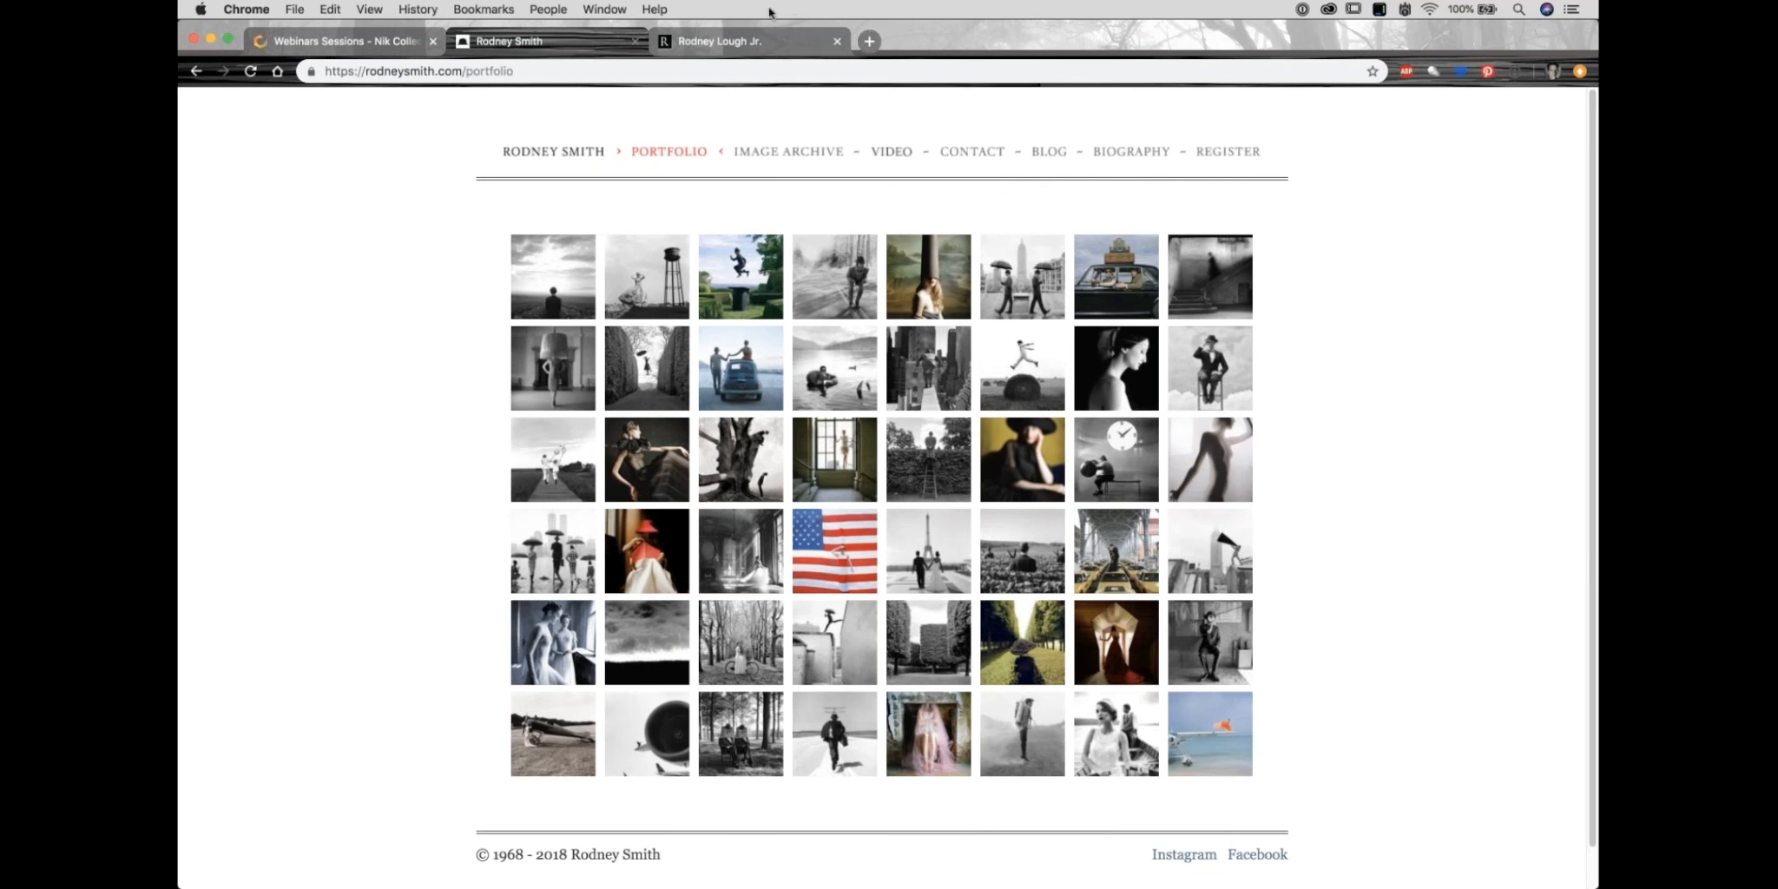
pyautogui.click(694, 39)
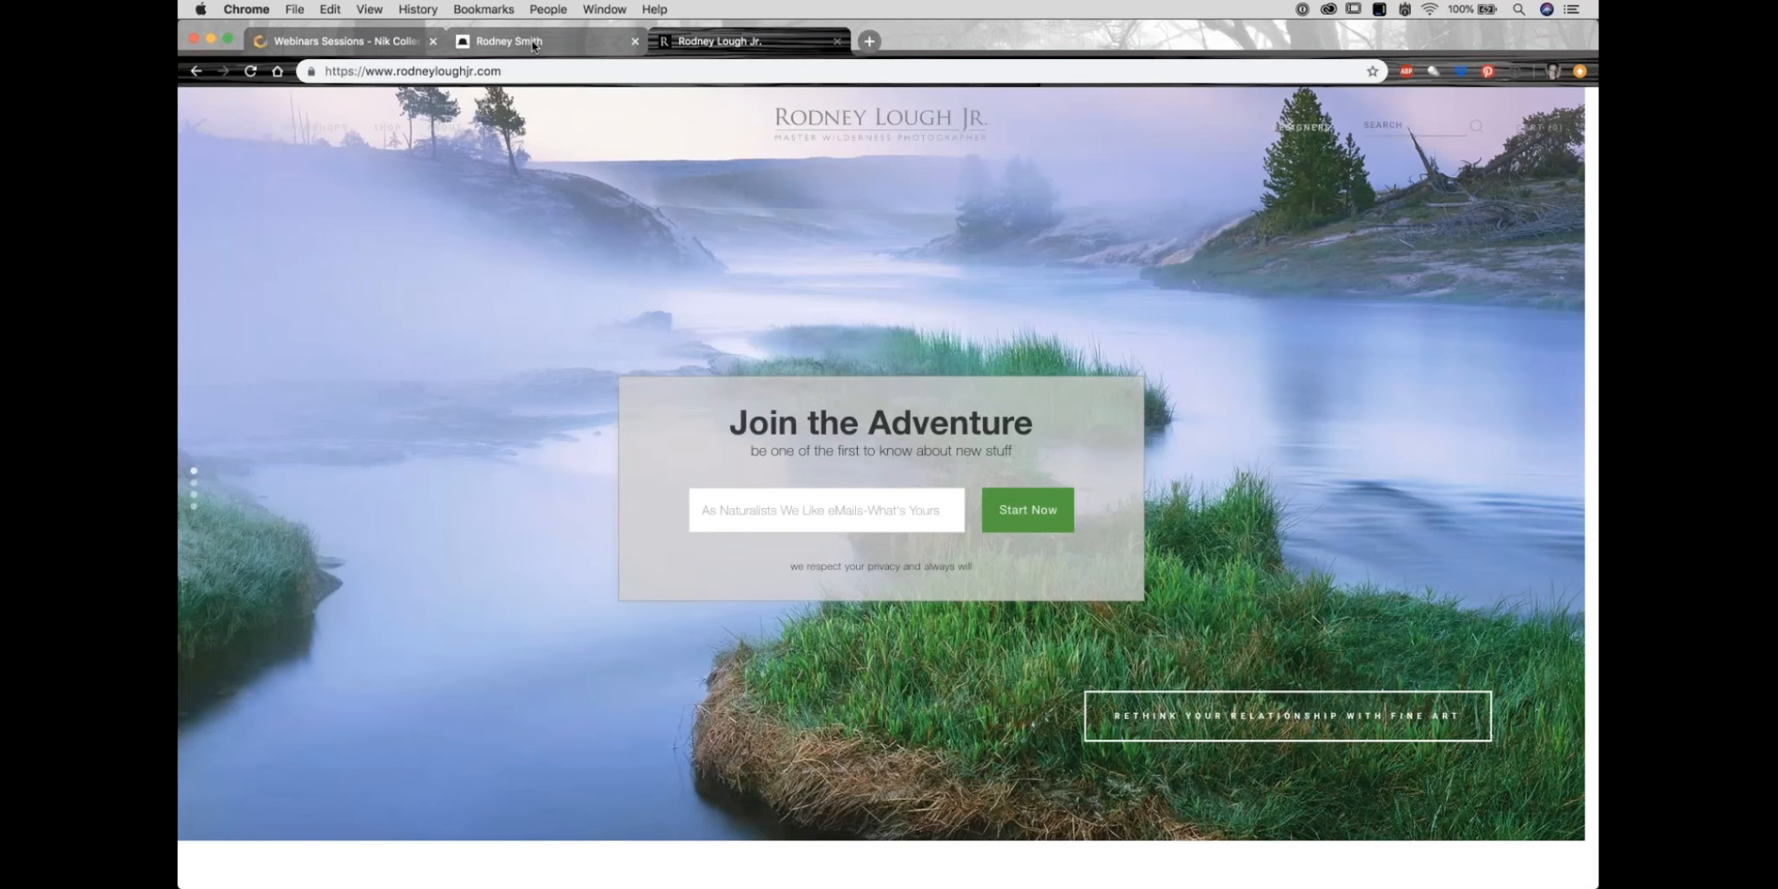
pyautogui.click(534, 44)
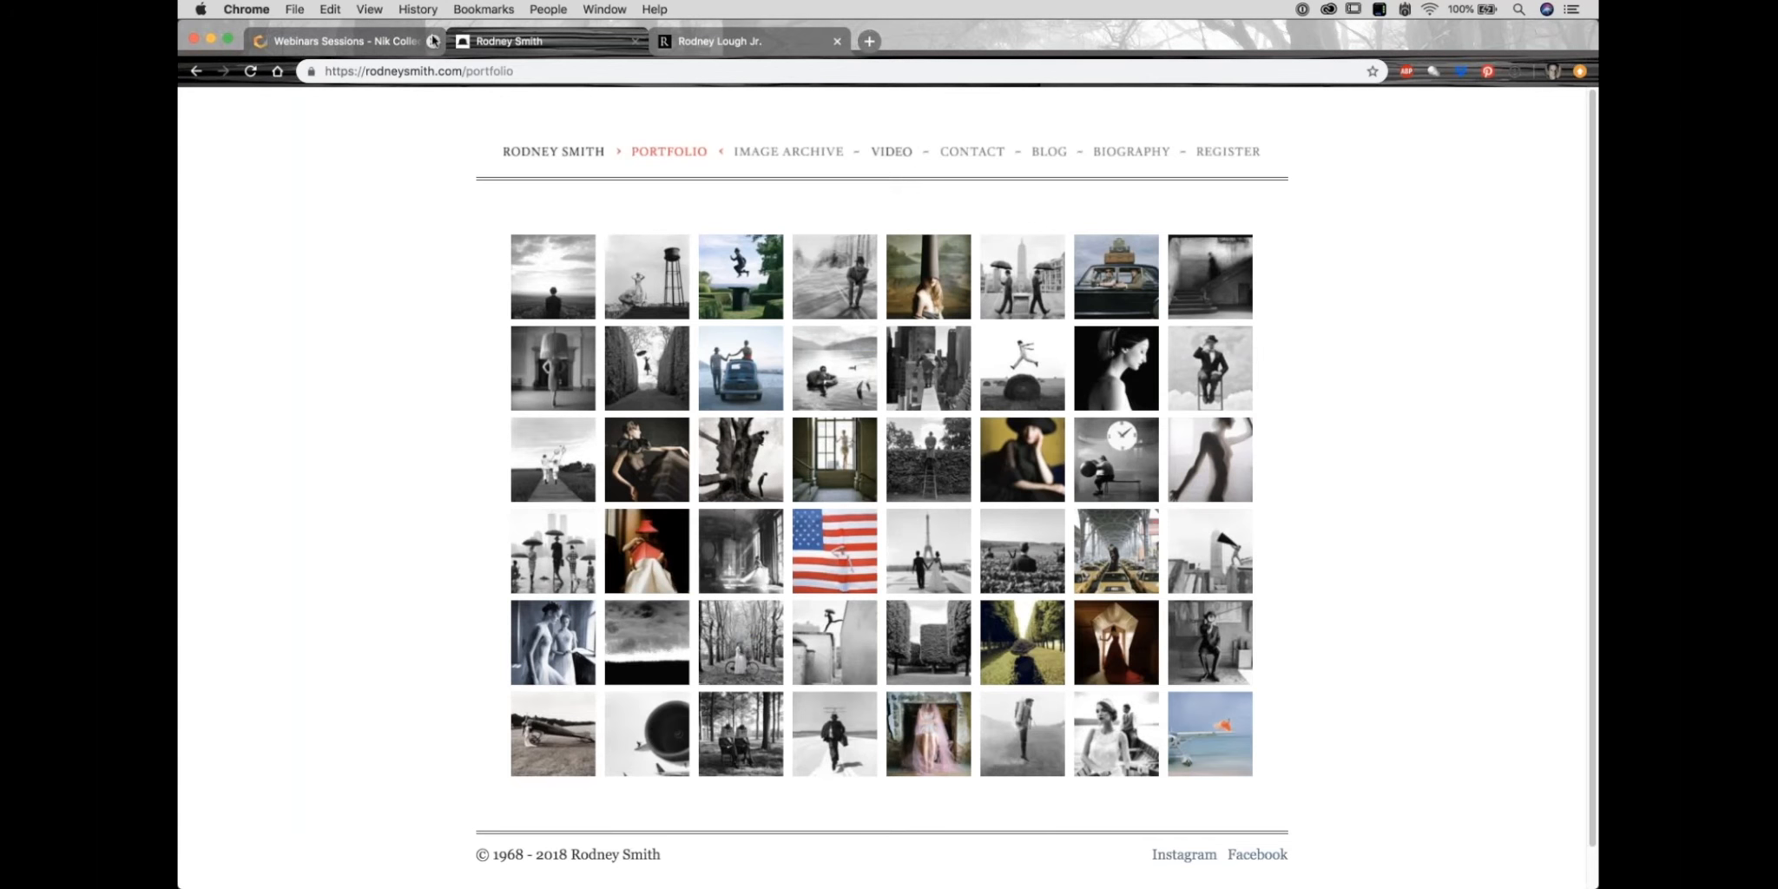
pyautogui.click(350, 43)
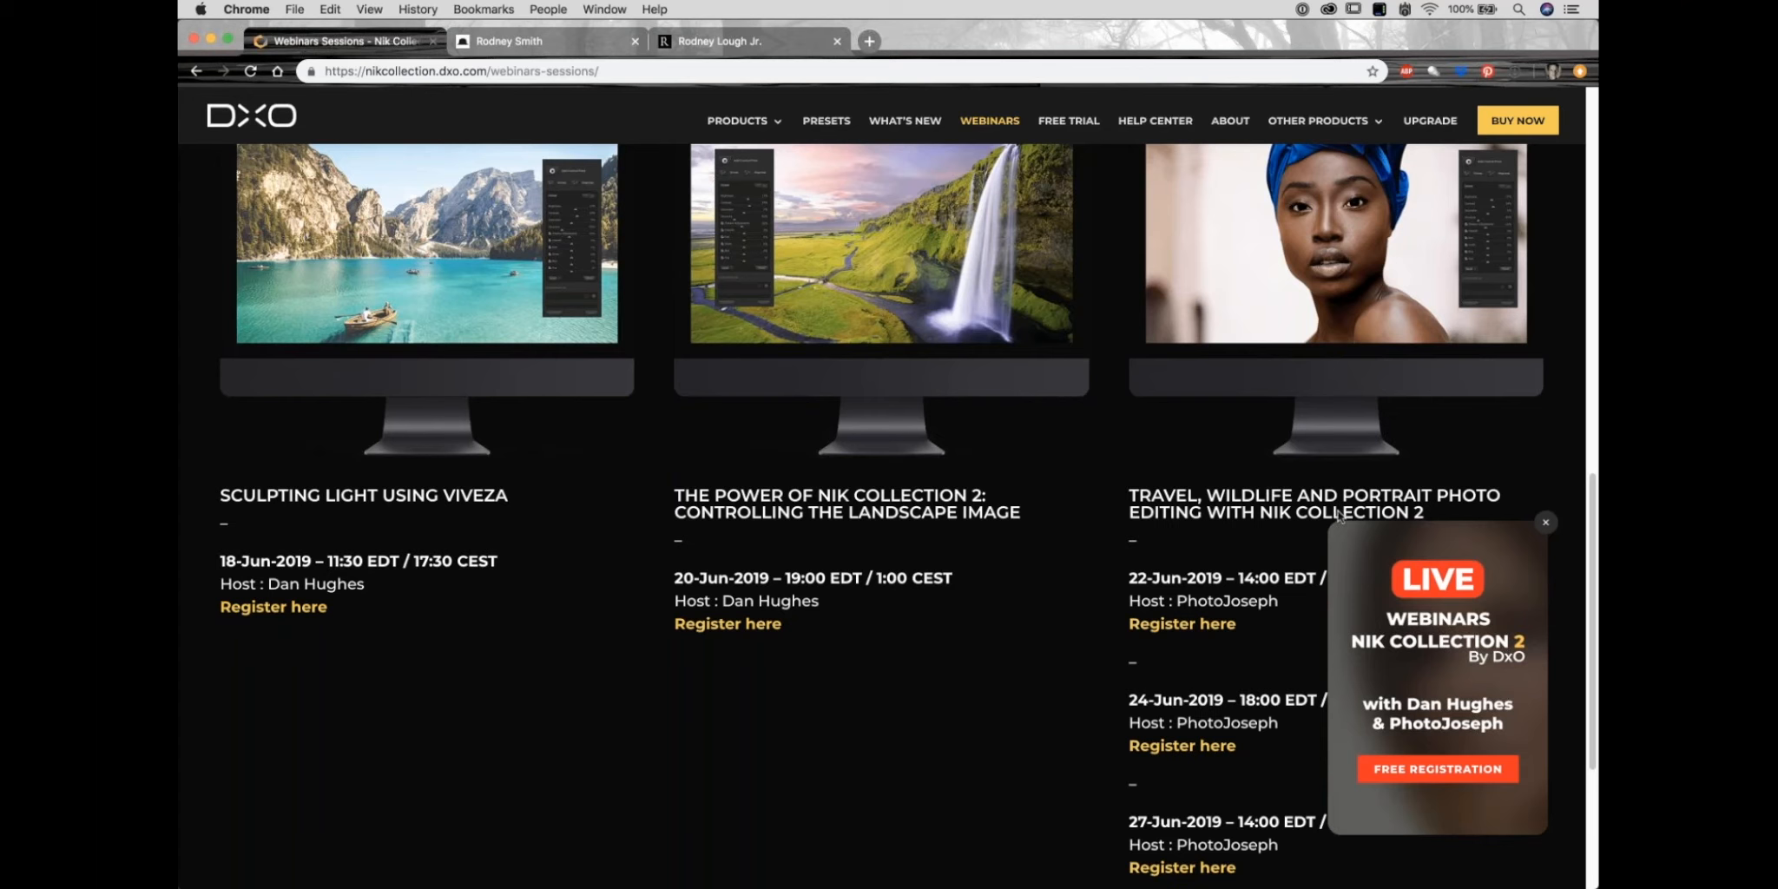
pyautogui.press('super+Tab')
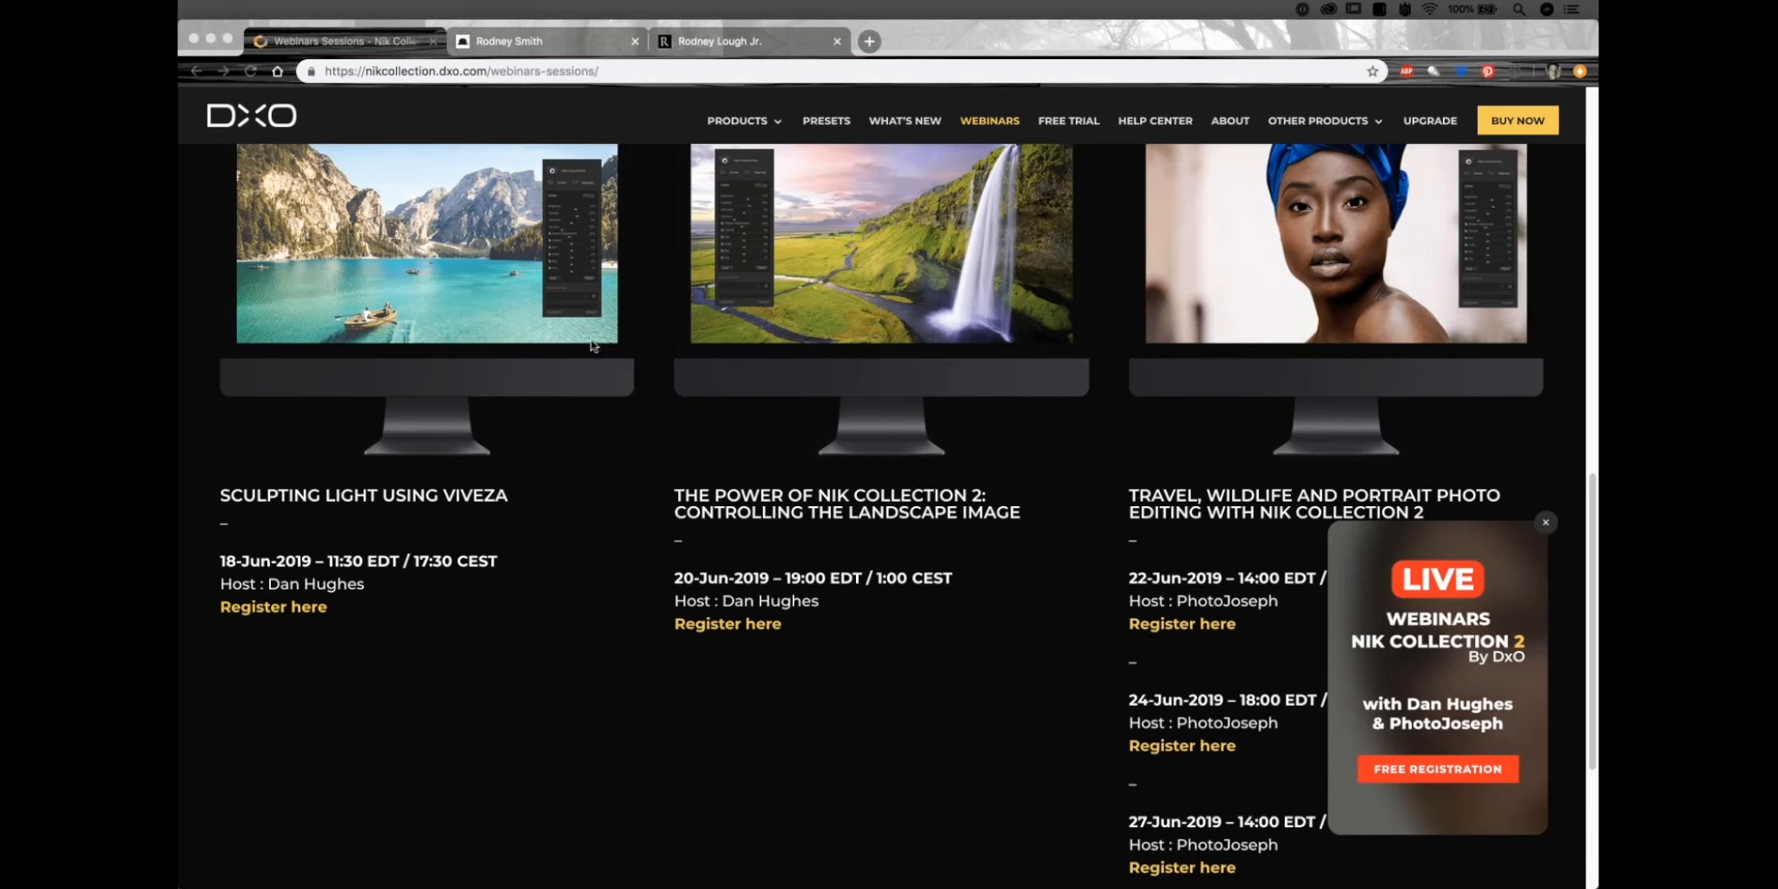
# Switch to Photoshop and delete the Viveza 2 layer from the bridge photo.
pyautogui.click(210, 39)
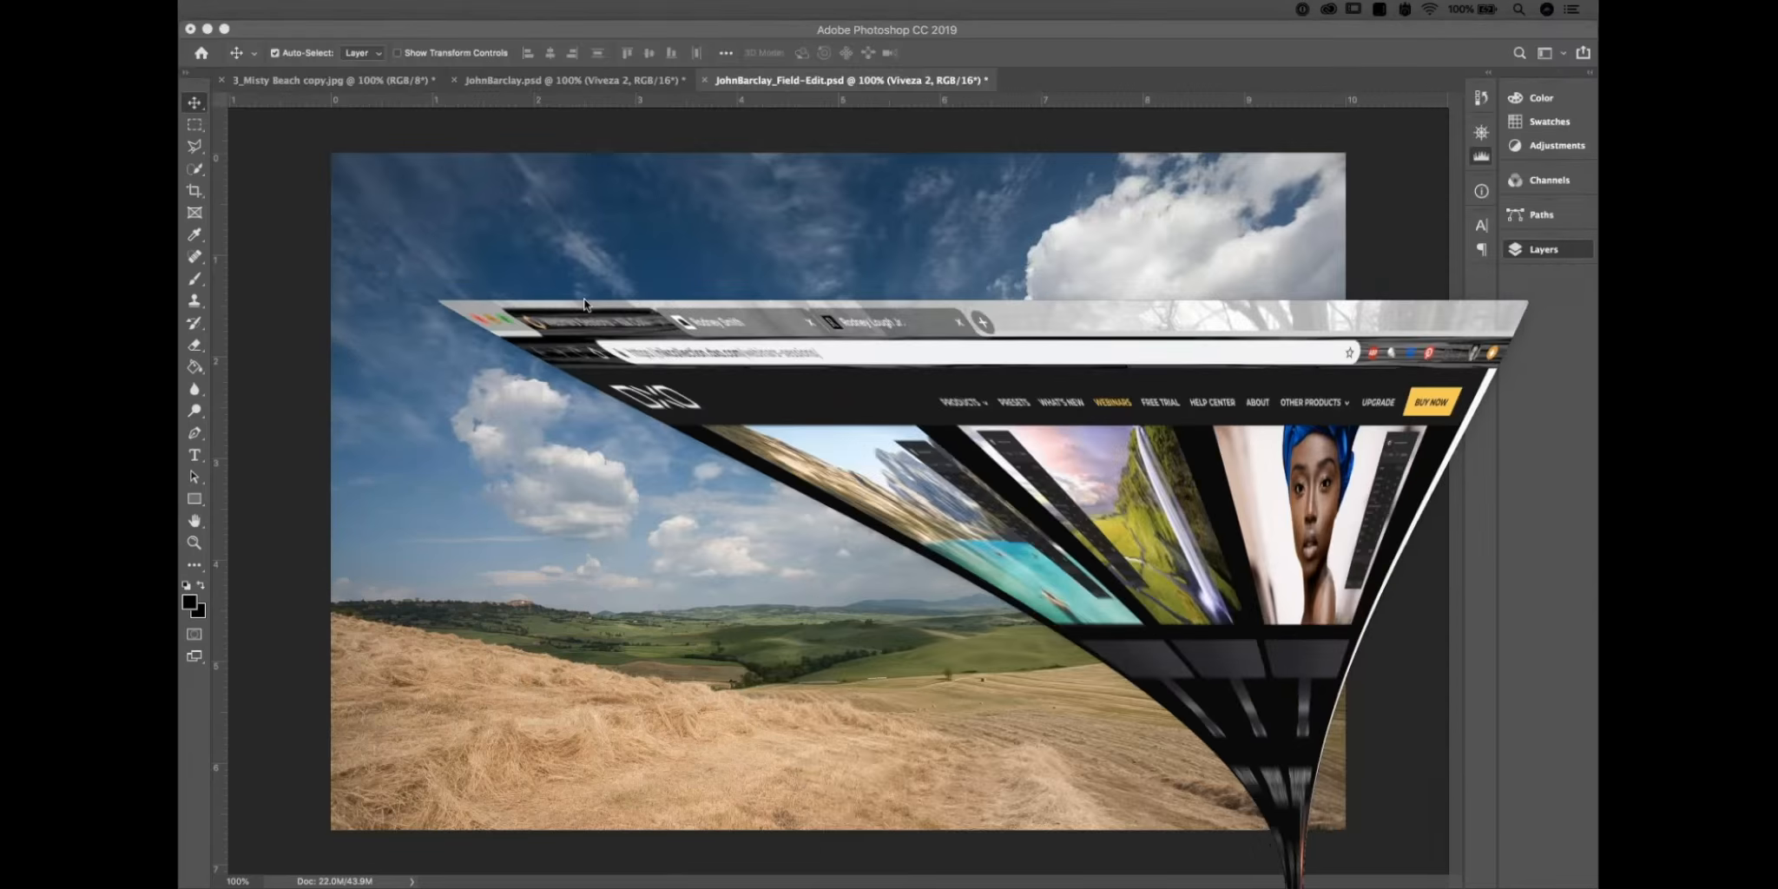
pyautogui.click(587, 81)
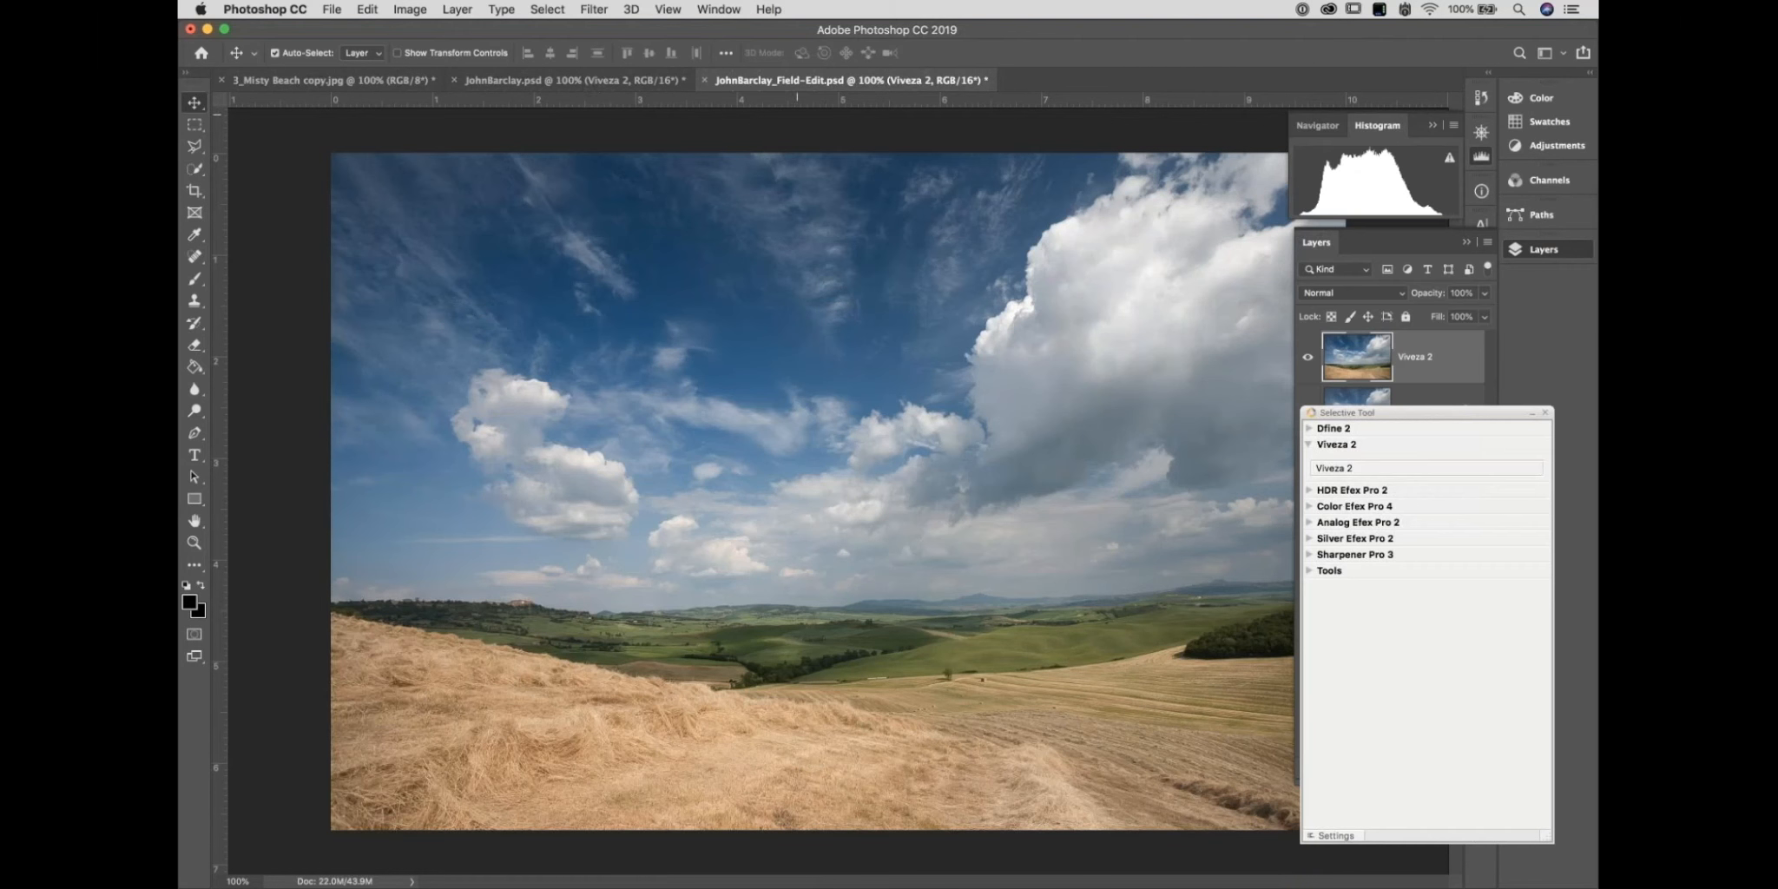
pyautogui.click(575, 79)
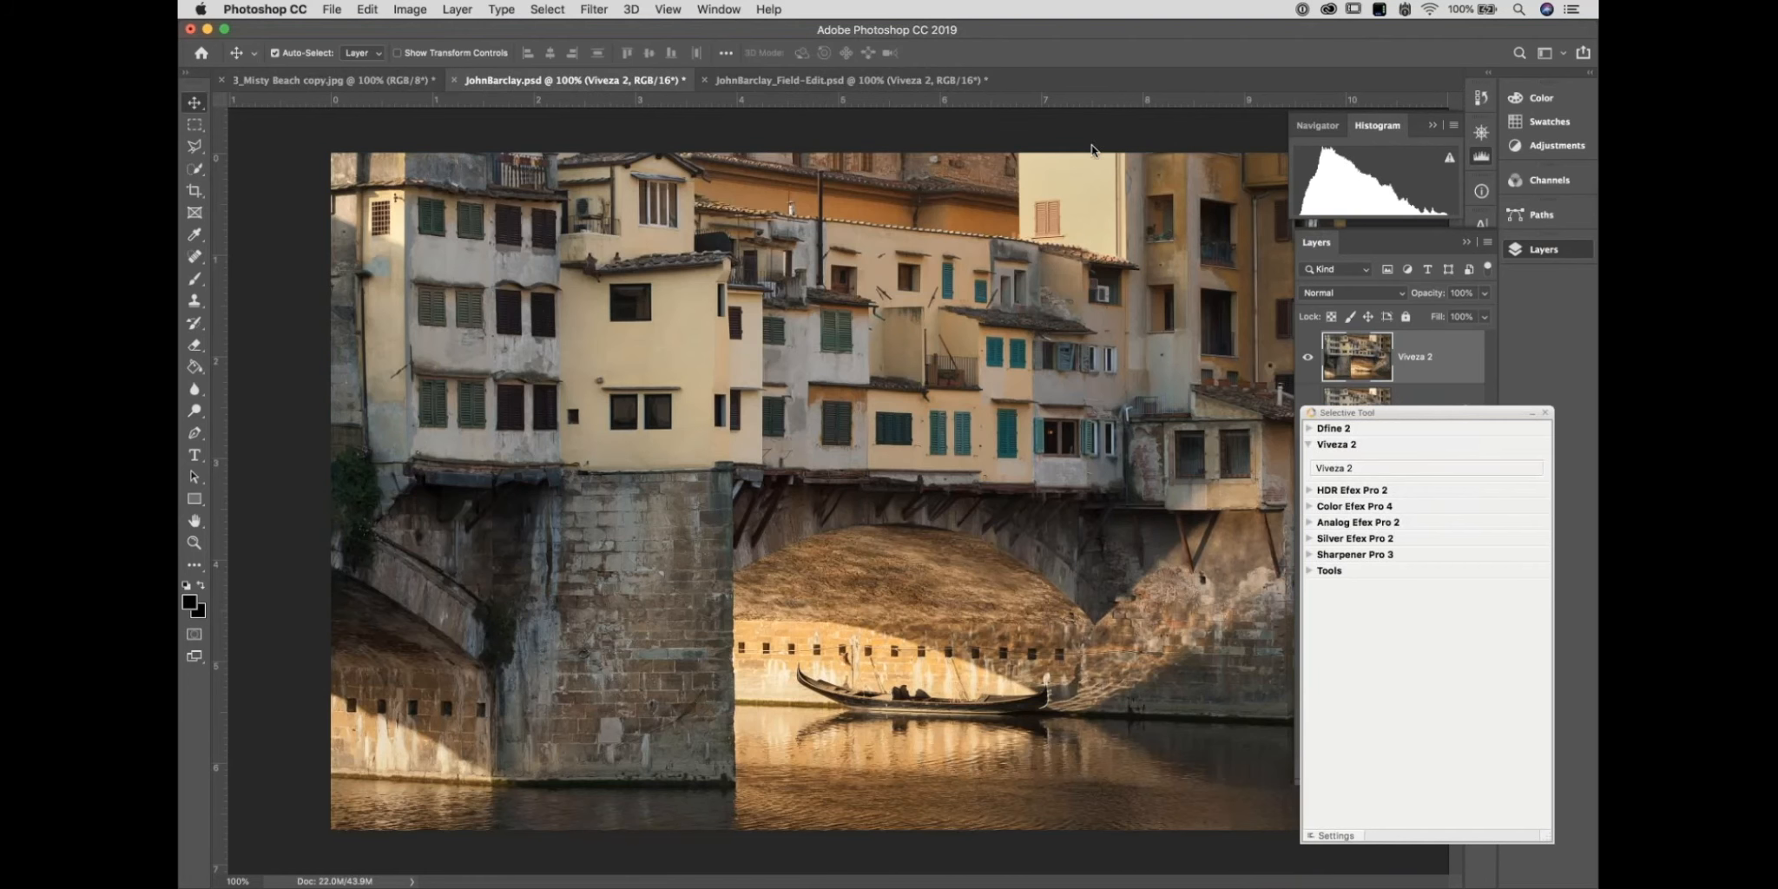
pyautogui.click(1443, 290)
pyautogui.click(1454, 360)
pyautogui.press('Delete')
pyautogui.click(1525, 543)
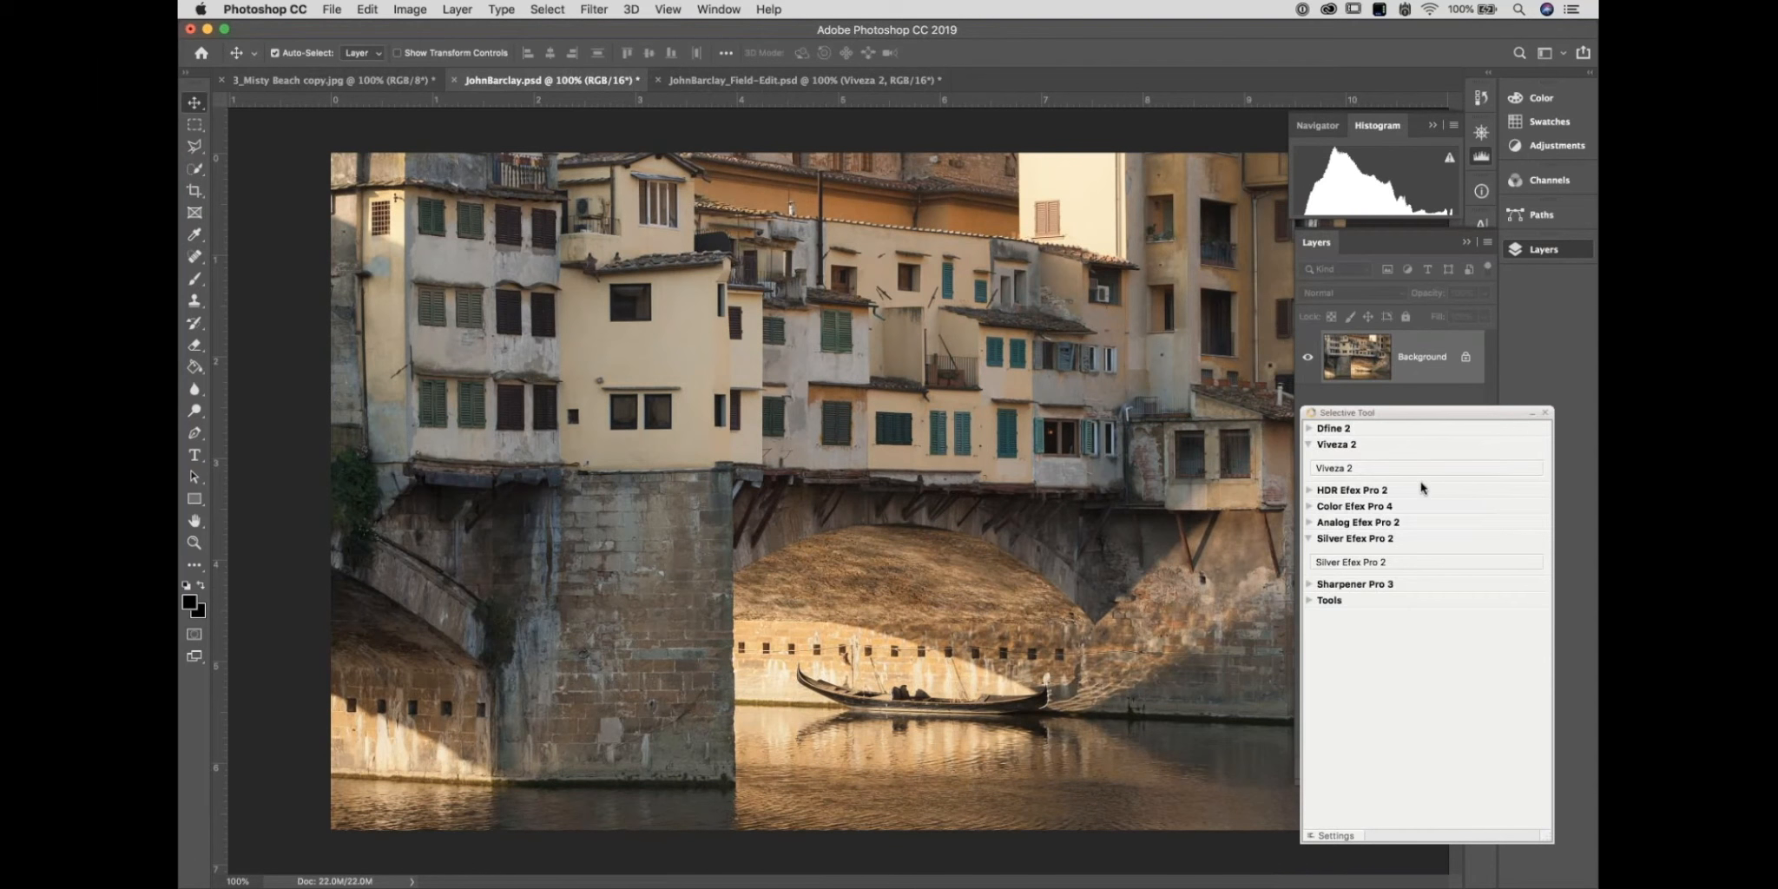
# Try a global Structure of 47% on the bridge photo in Viveza 2, and cancel the filter.
pyautogui.click(1392, 470)
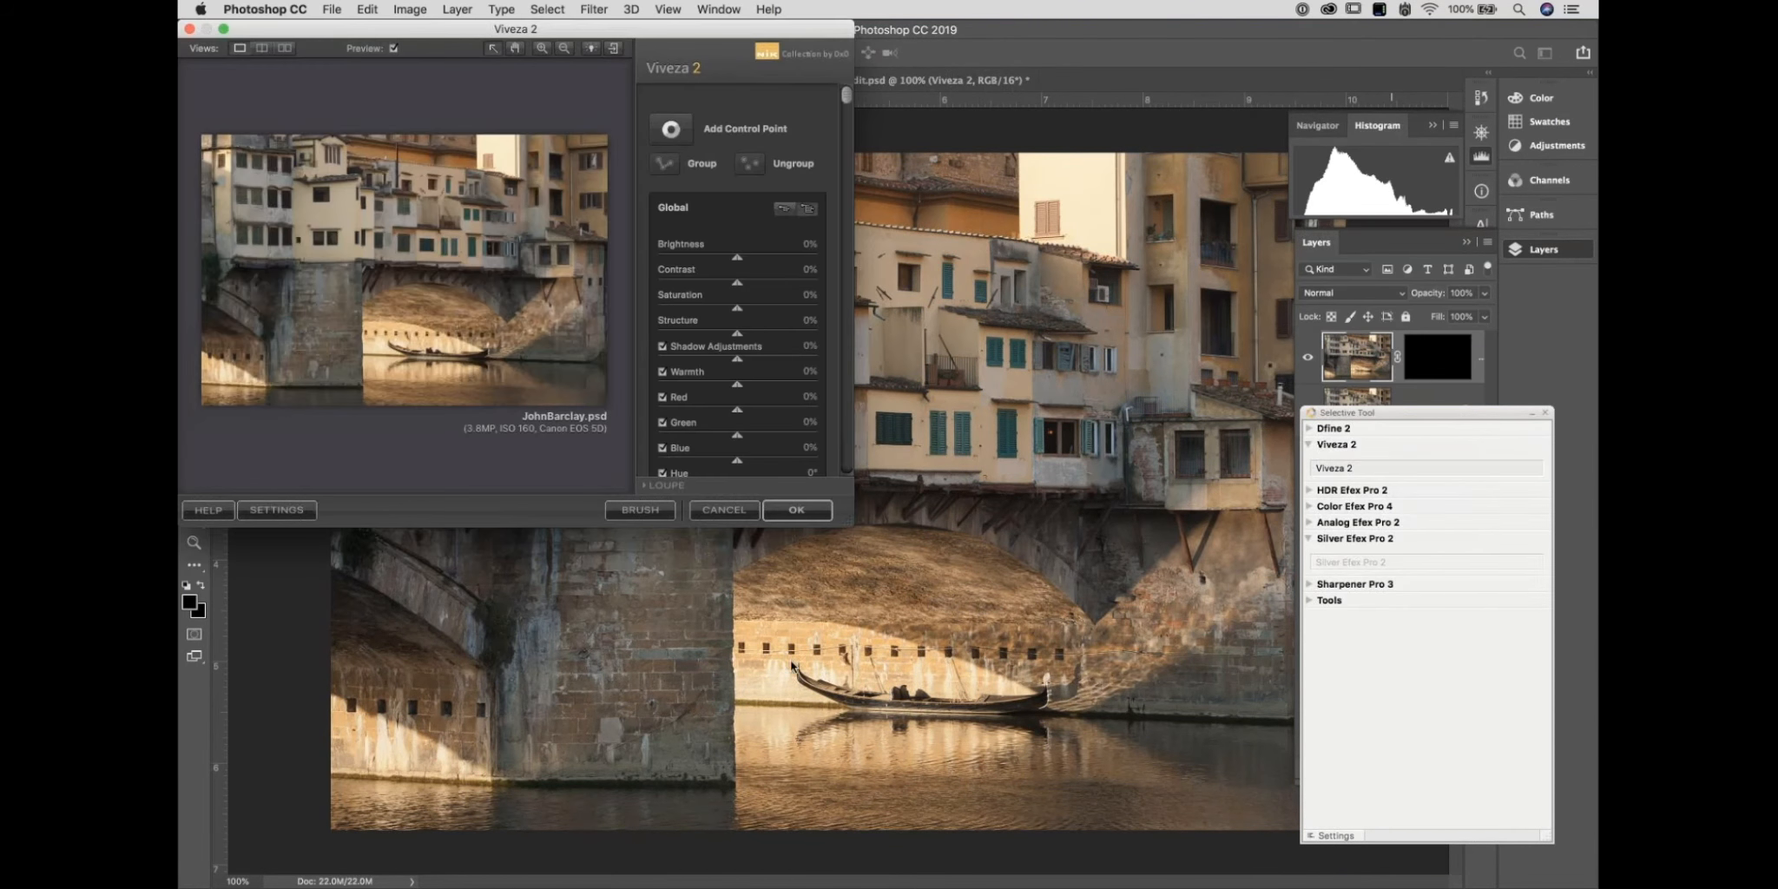
pyautogui.click(223, 29)
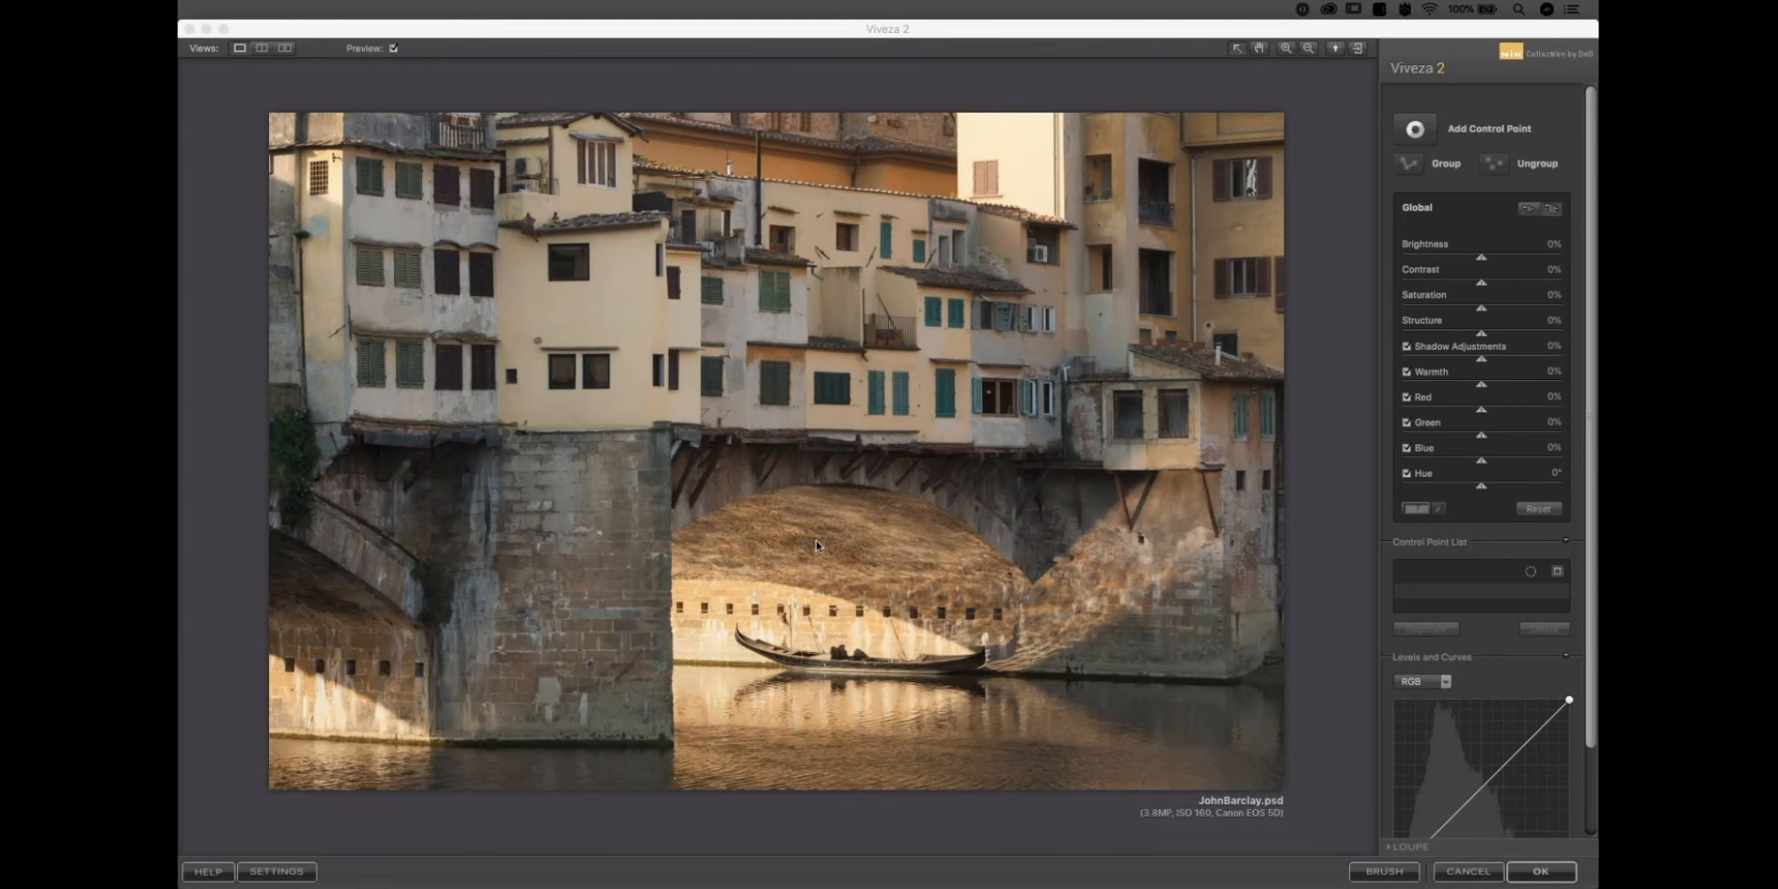
pyautogui.click(568, 525)
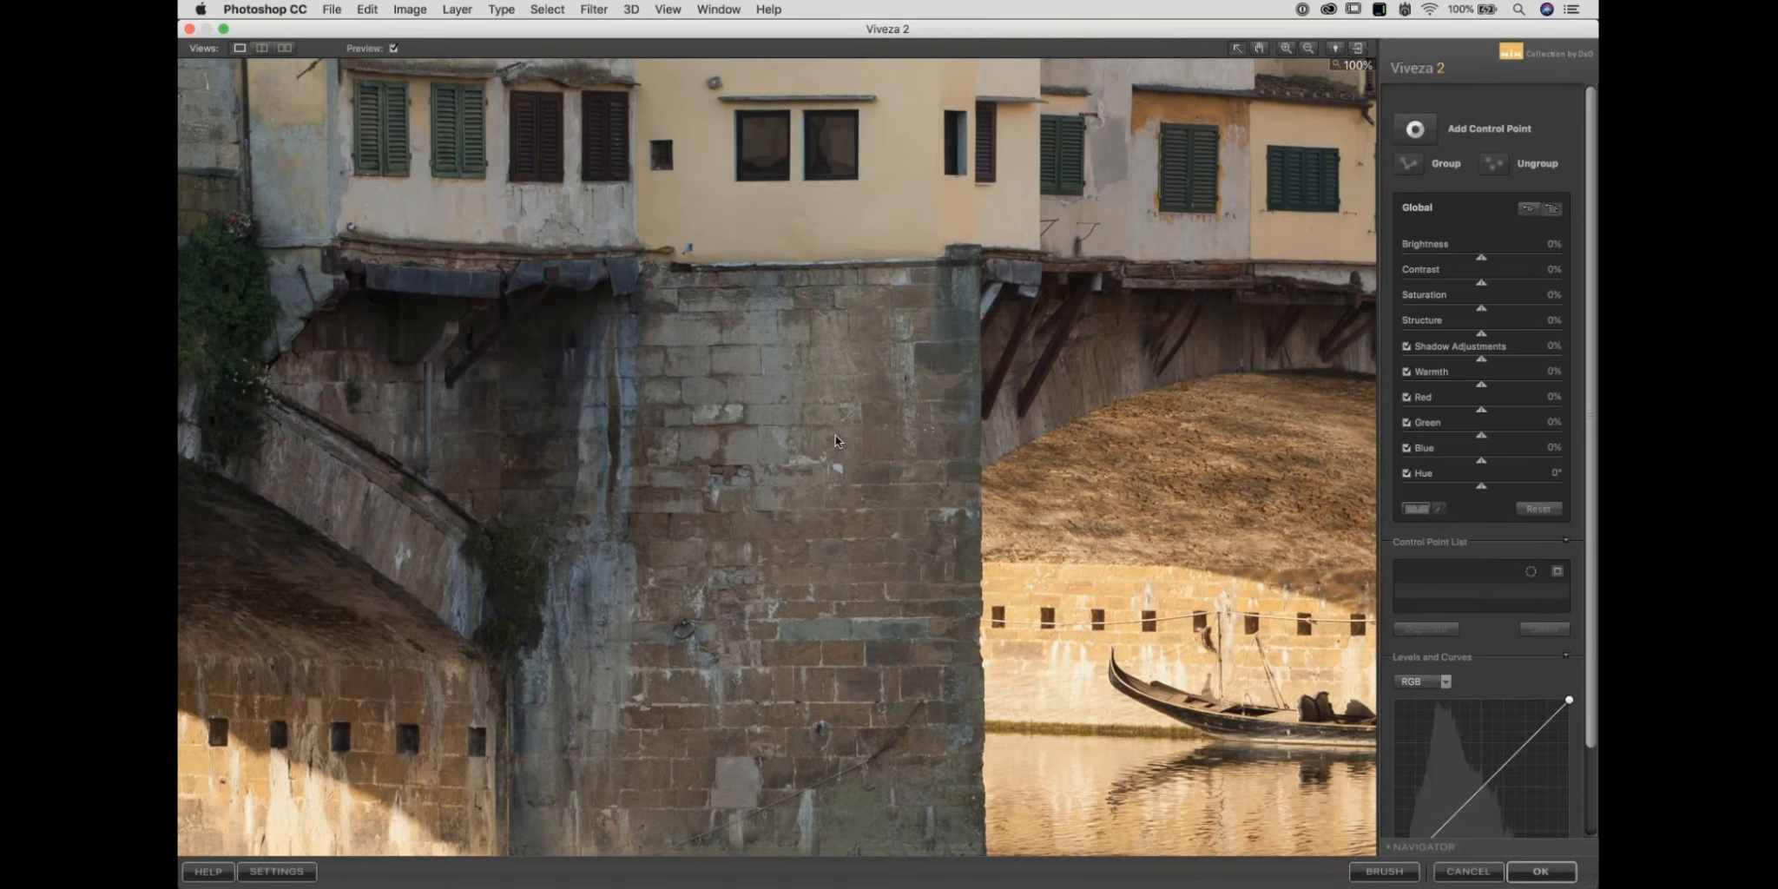
pyautogui.scroll(-3, 835, 441)
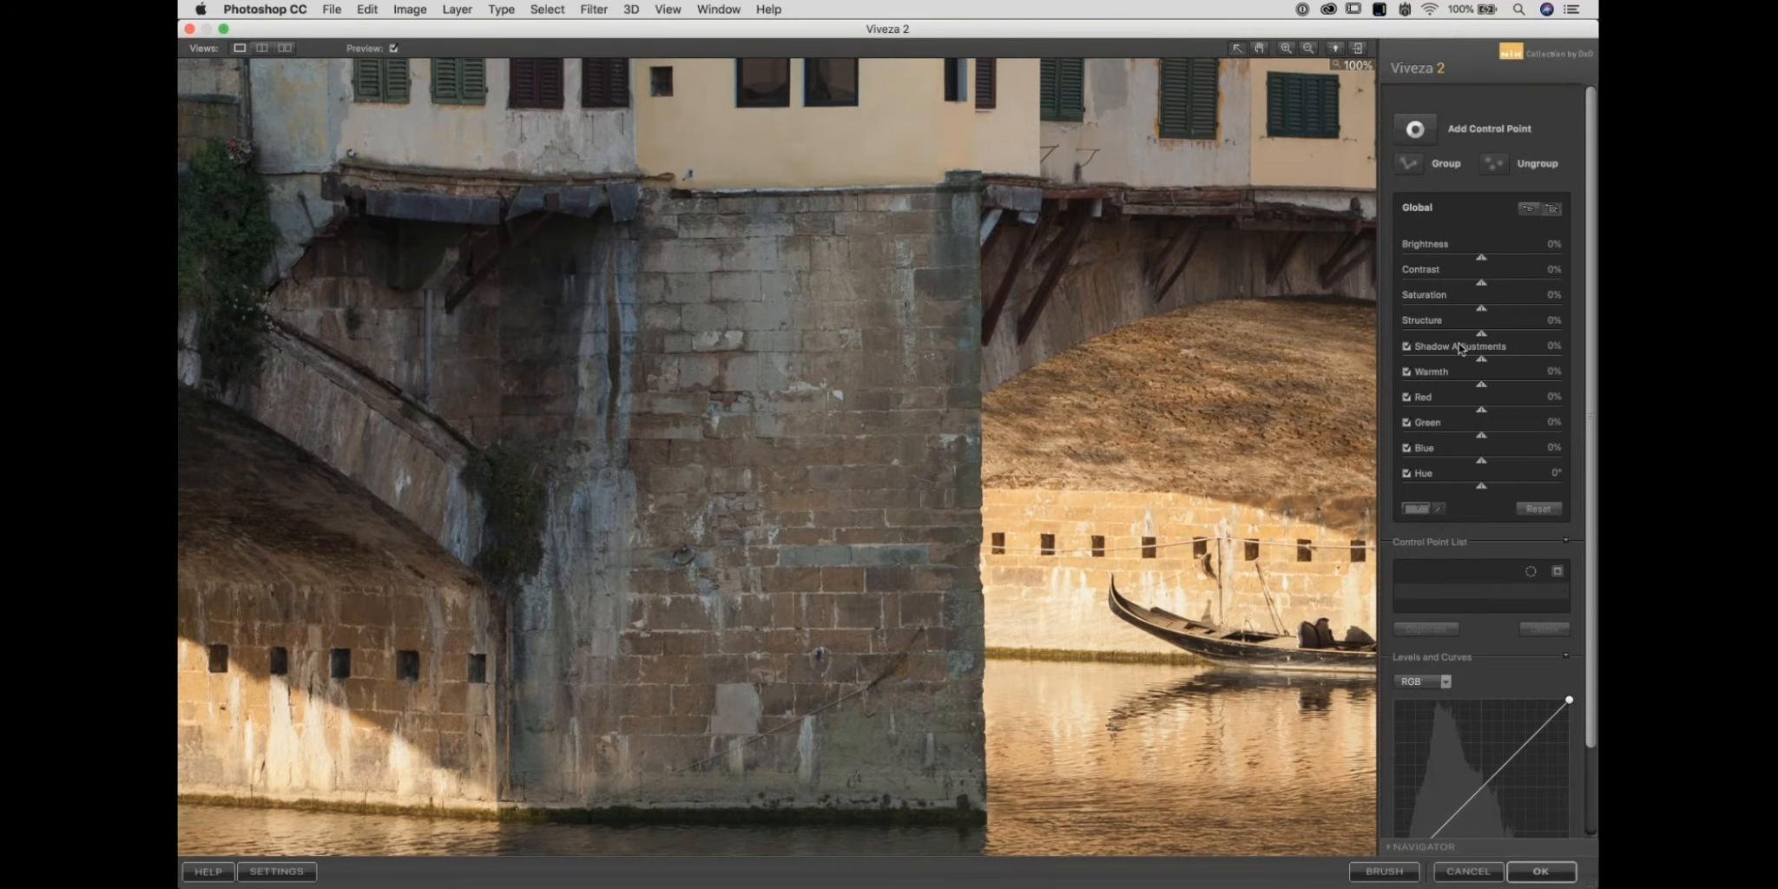
pyautogui.moveTo(1481, 337); pyautogui.dragTo(1519, 338)
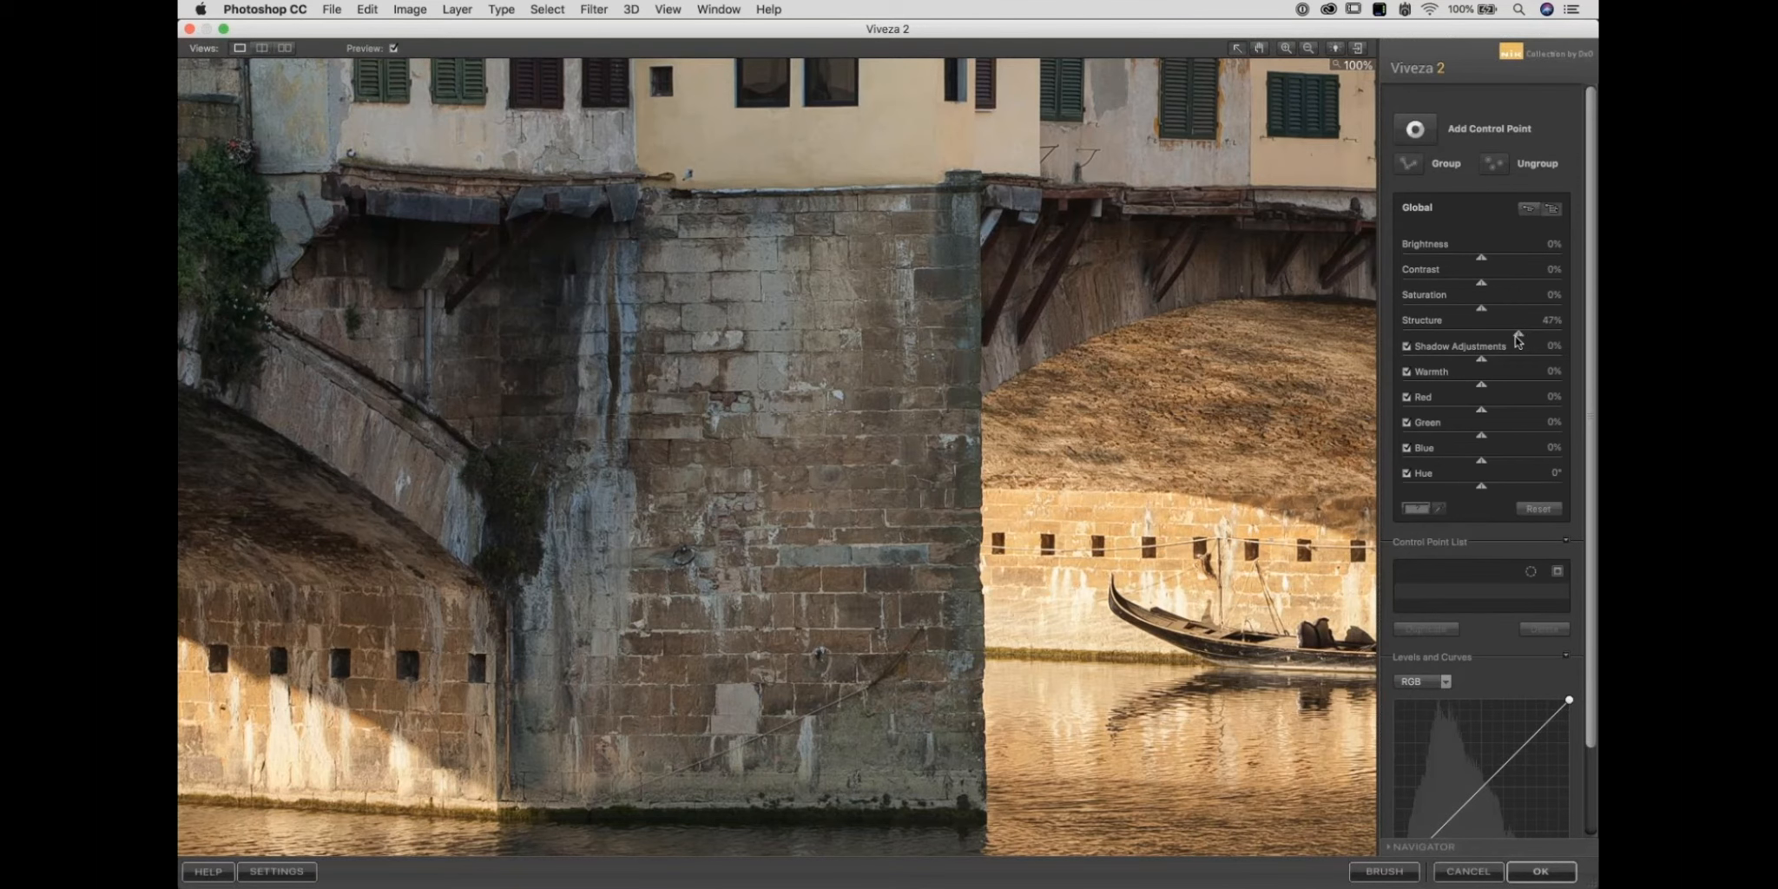
pyautogui.moveTo(1518, 338); pyautogui.dragTo(1498, 336)
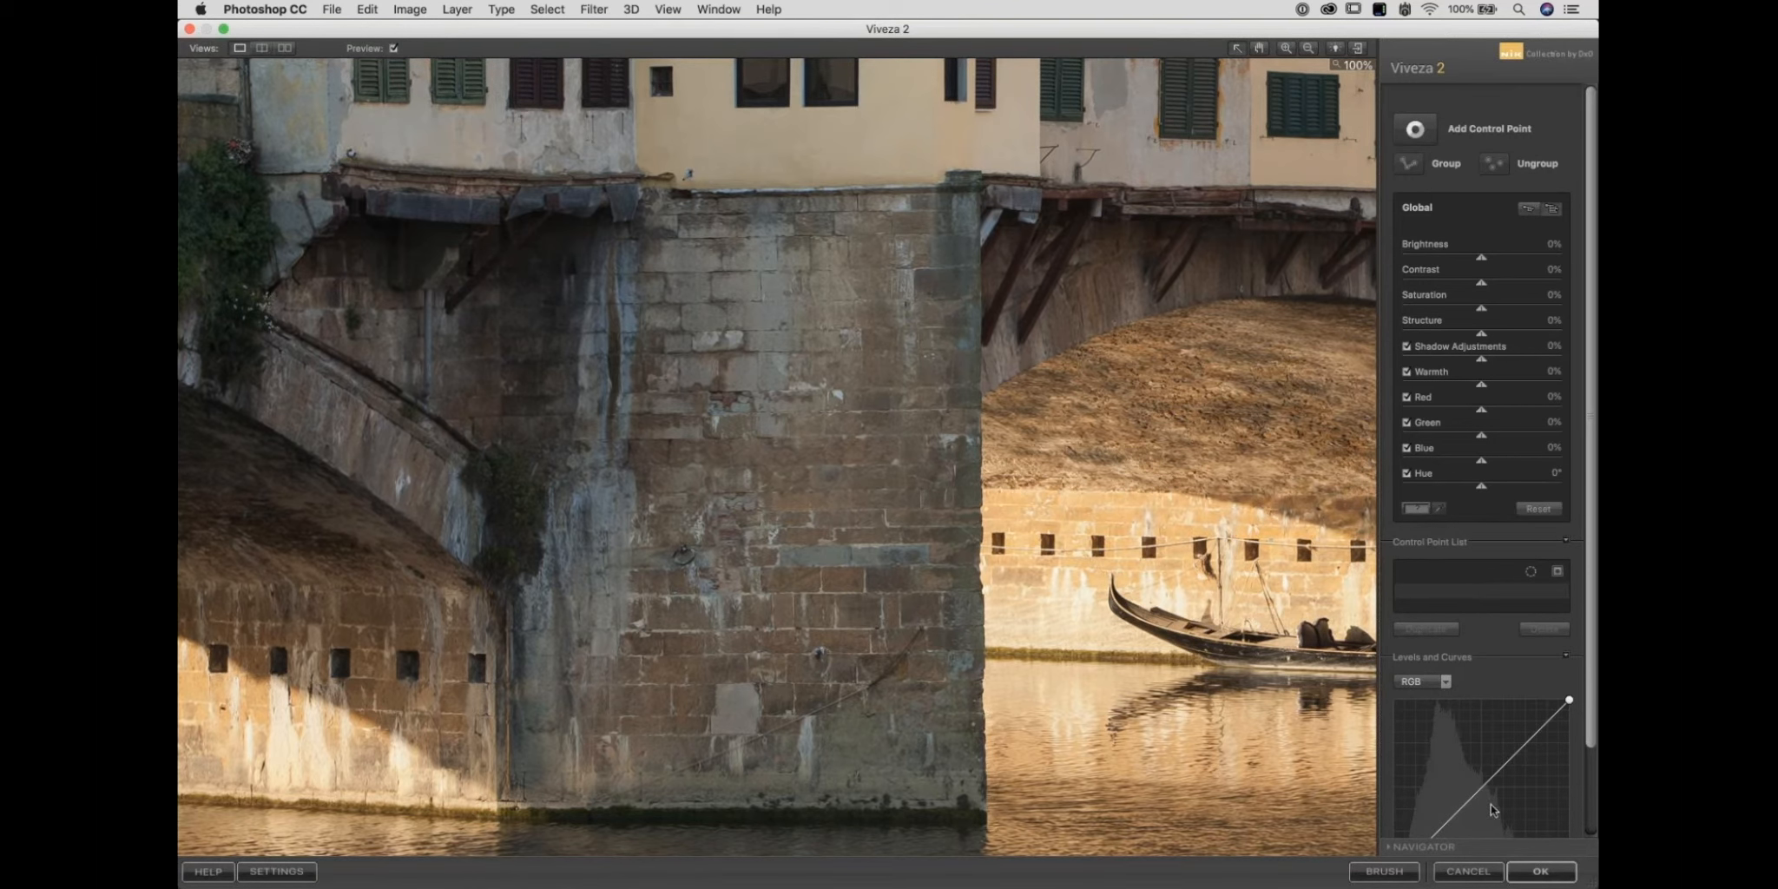
pyautogui.click(1471, 872)
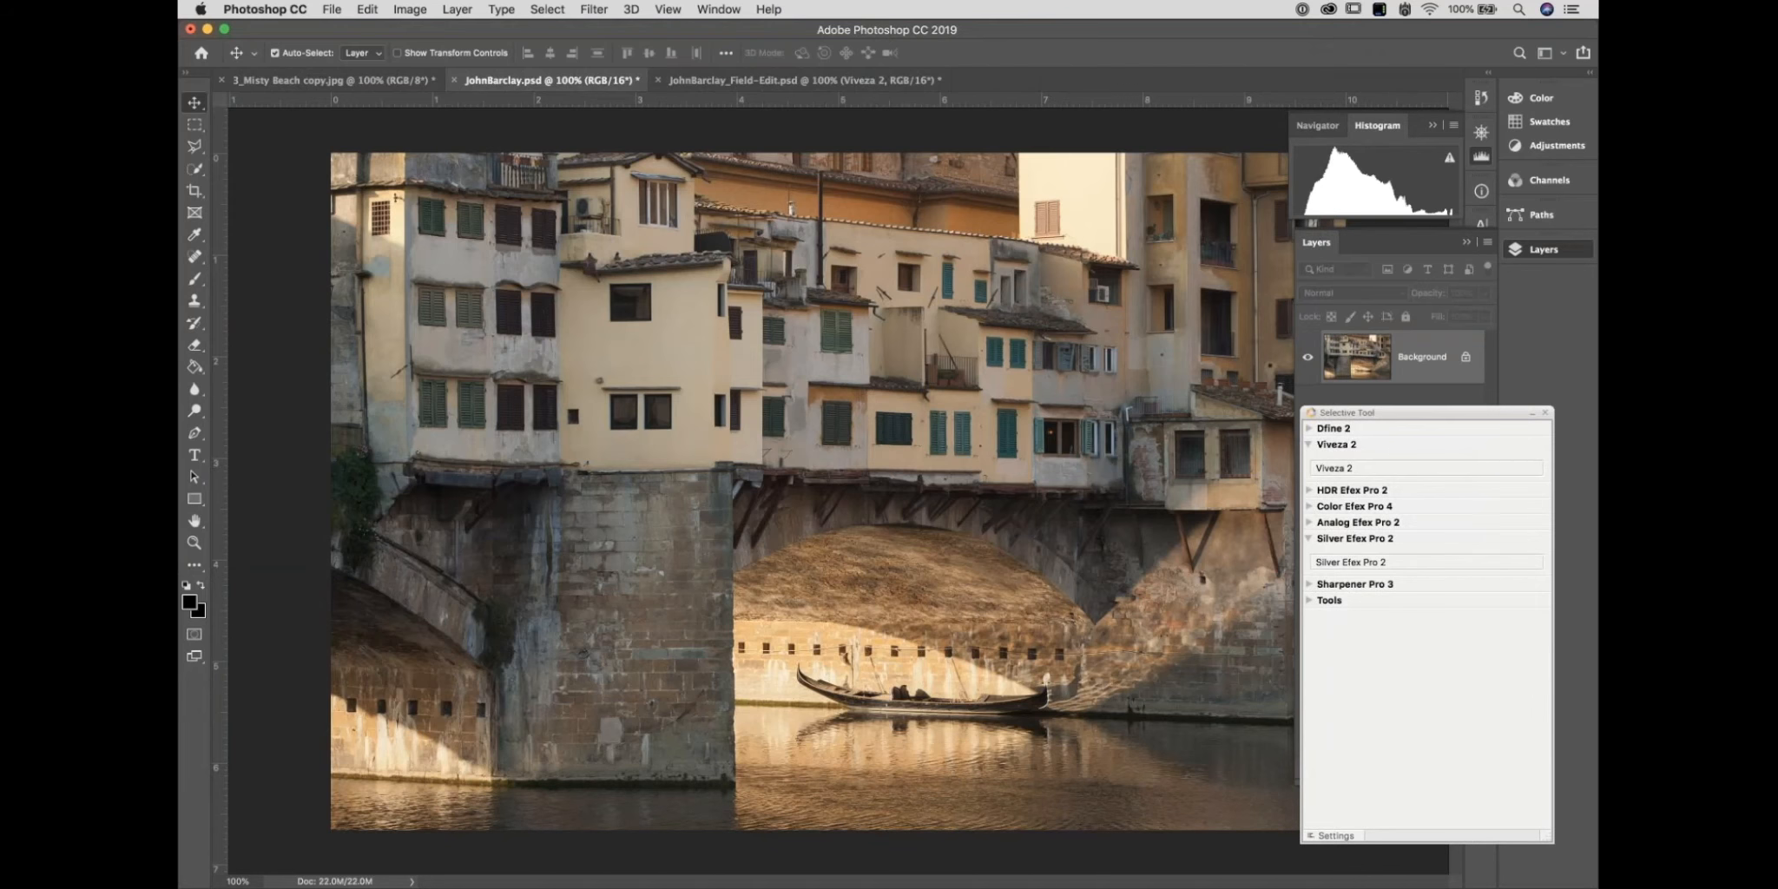
# Apply the Camera Raw filter to the field photo with Clarity at -16.
pyautogui.click(747, 80)
pyautogui.click(626, 8)
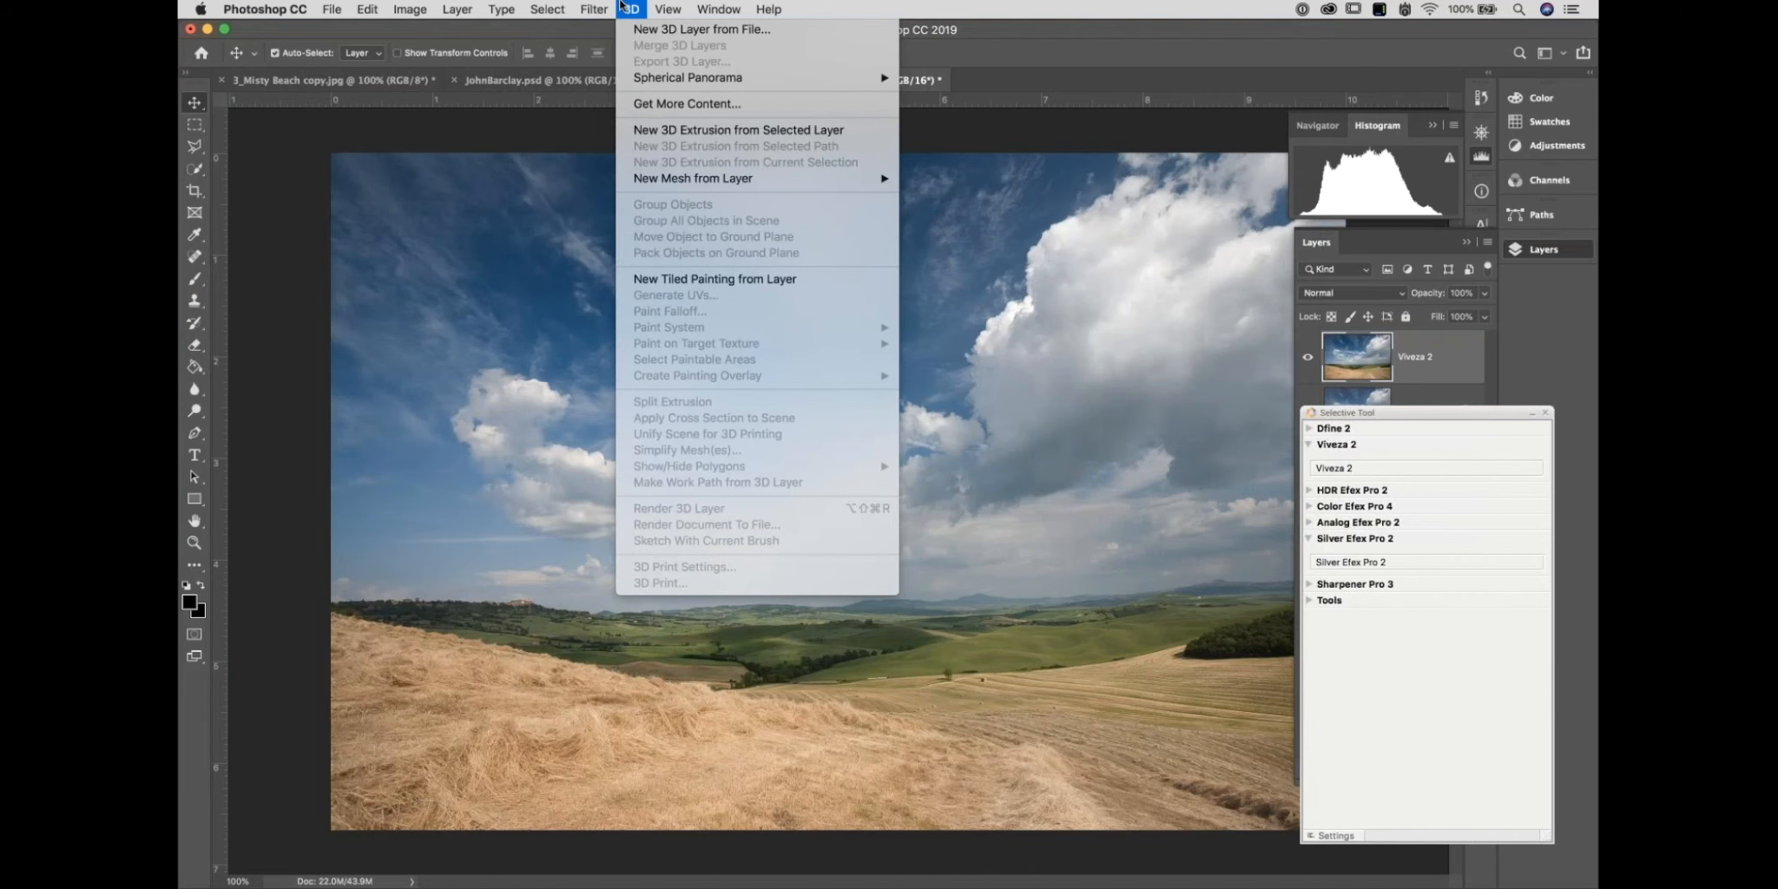
pyautogui.moveTo(594, 9)
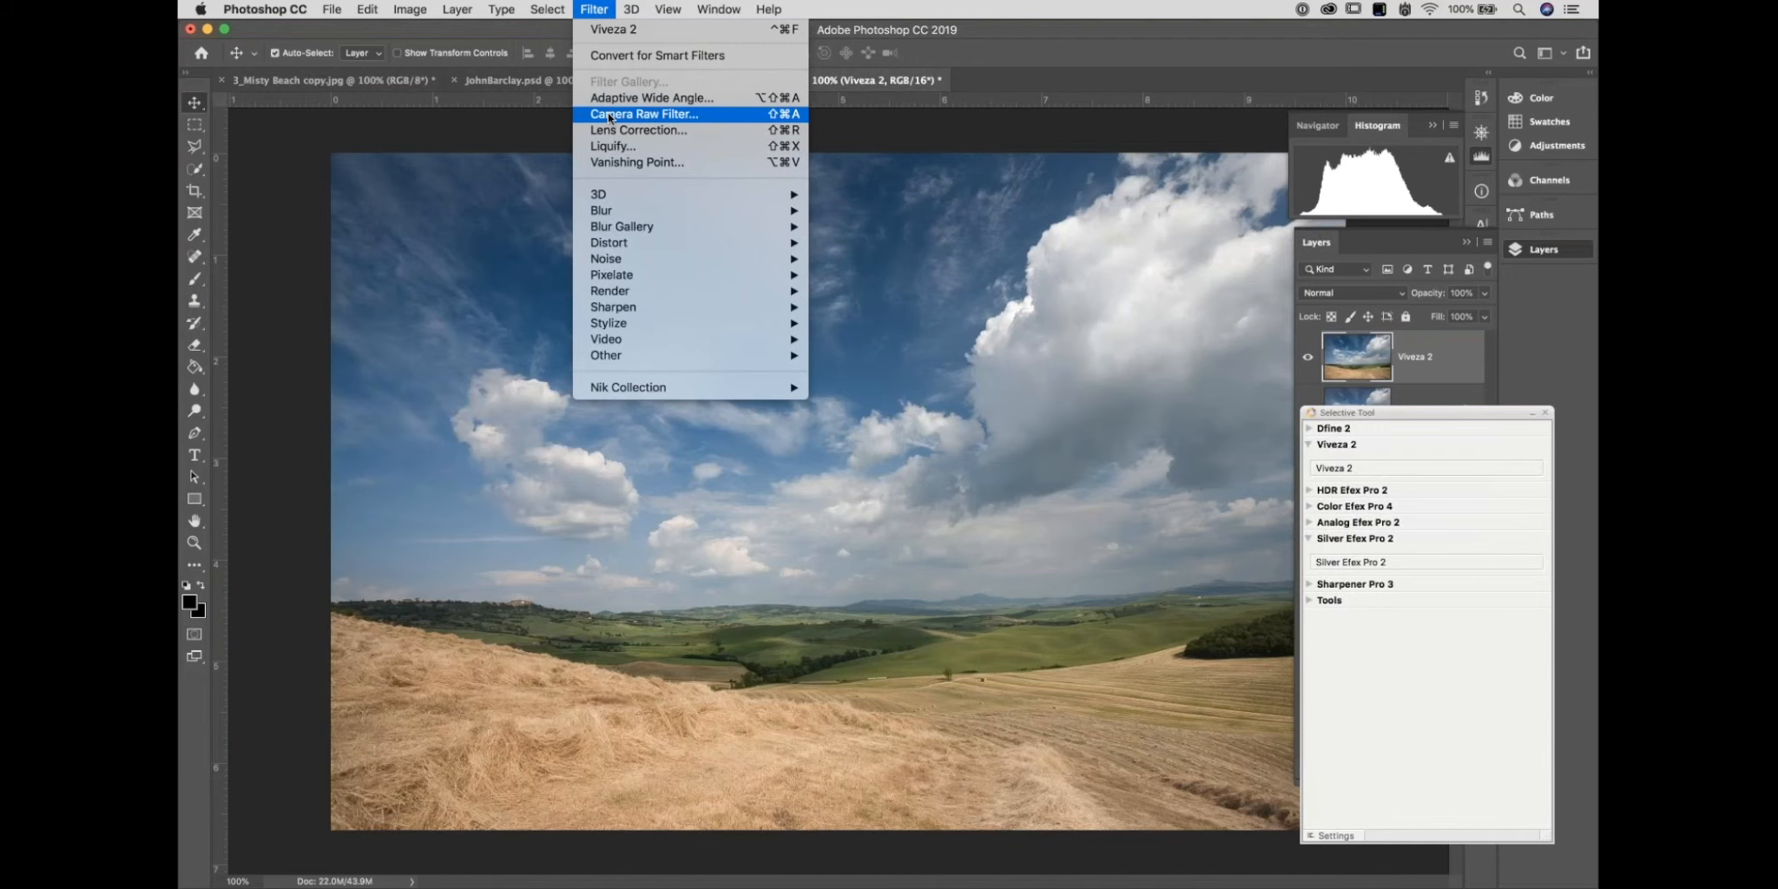
pyautogui.click(611, 113)
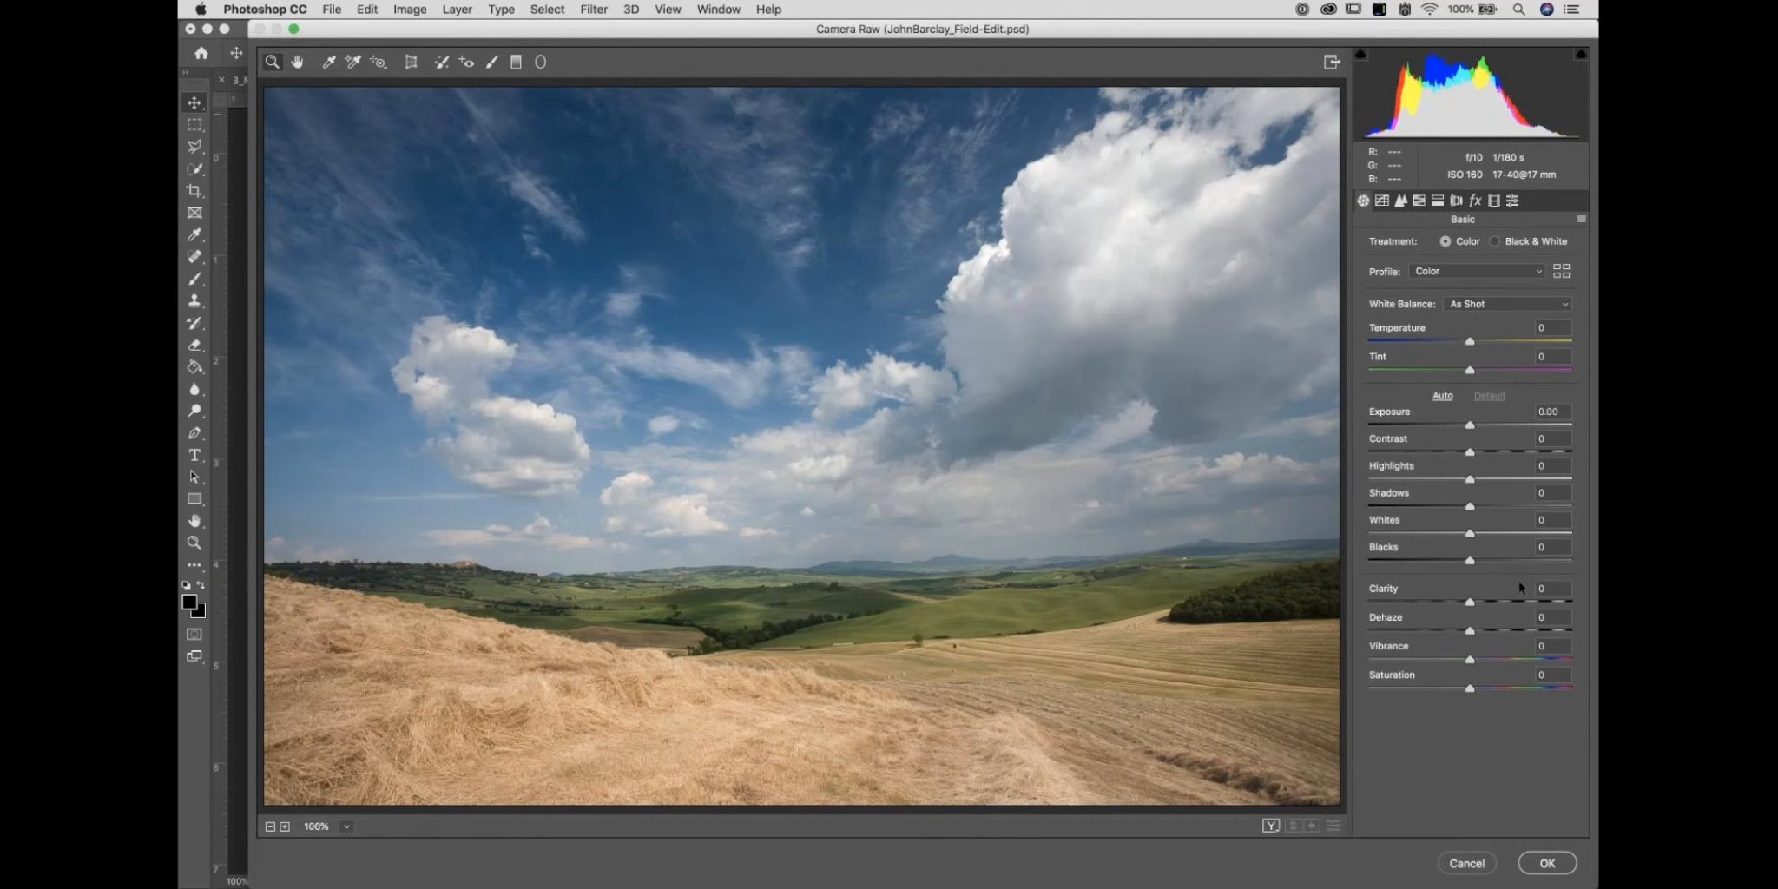
pyautogui.press('f')
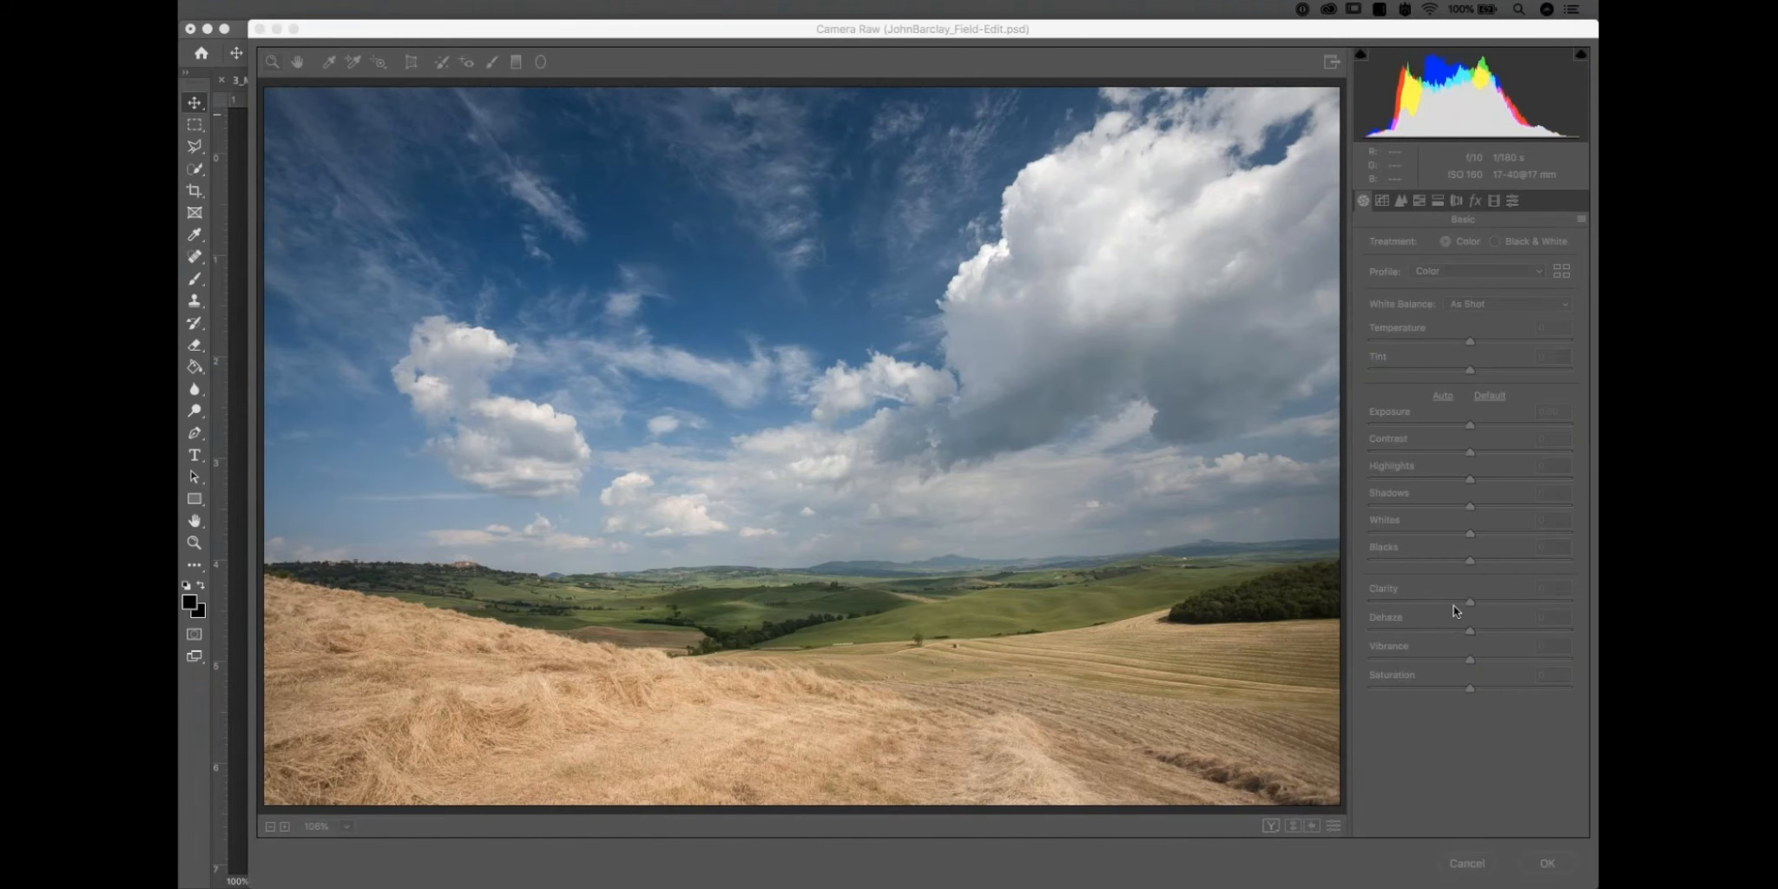
pyautogui.click(1454, 603)
pyautogui.moveTo(1134, 24); pyautogui.dragTo(857, 24)
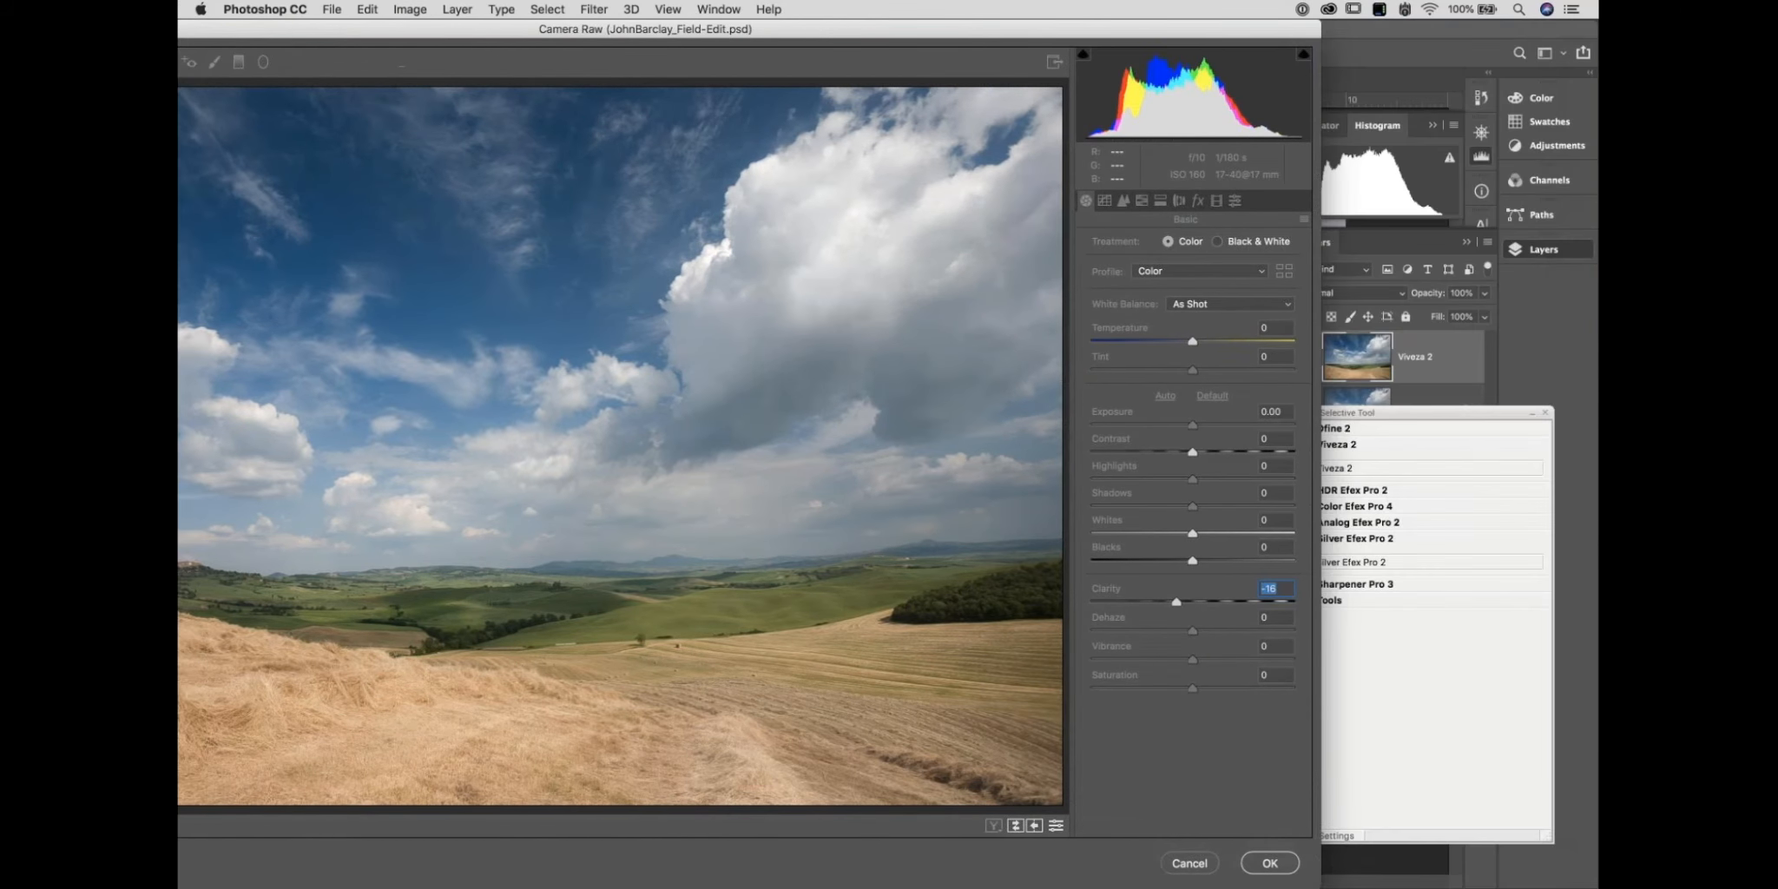
pyautogui.press('Return')
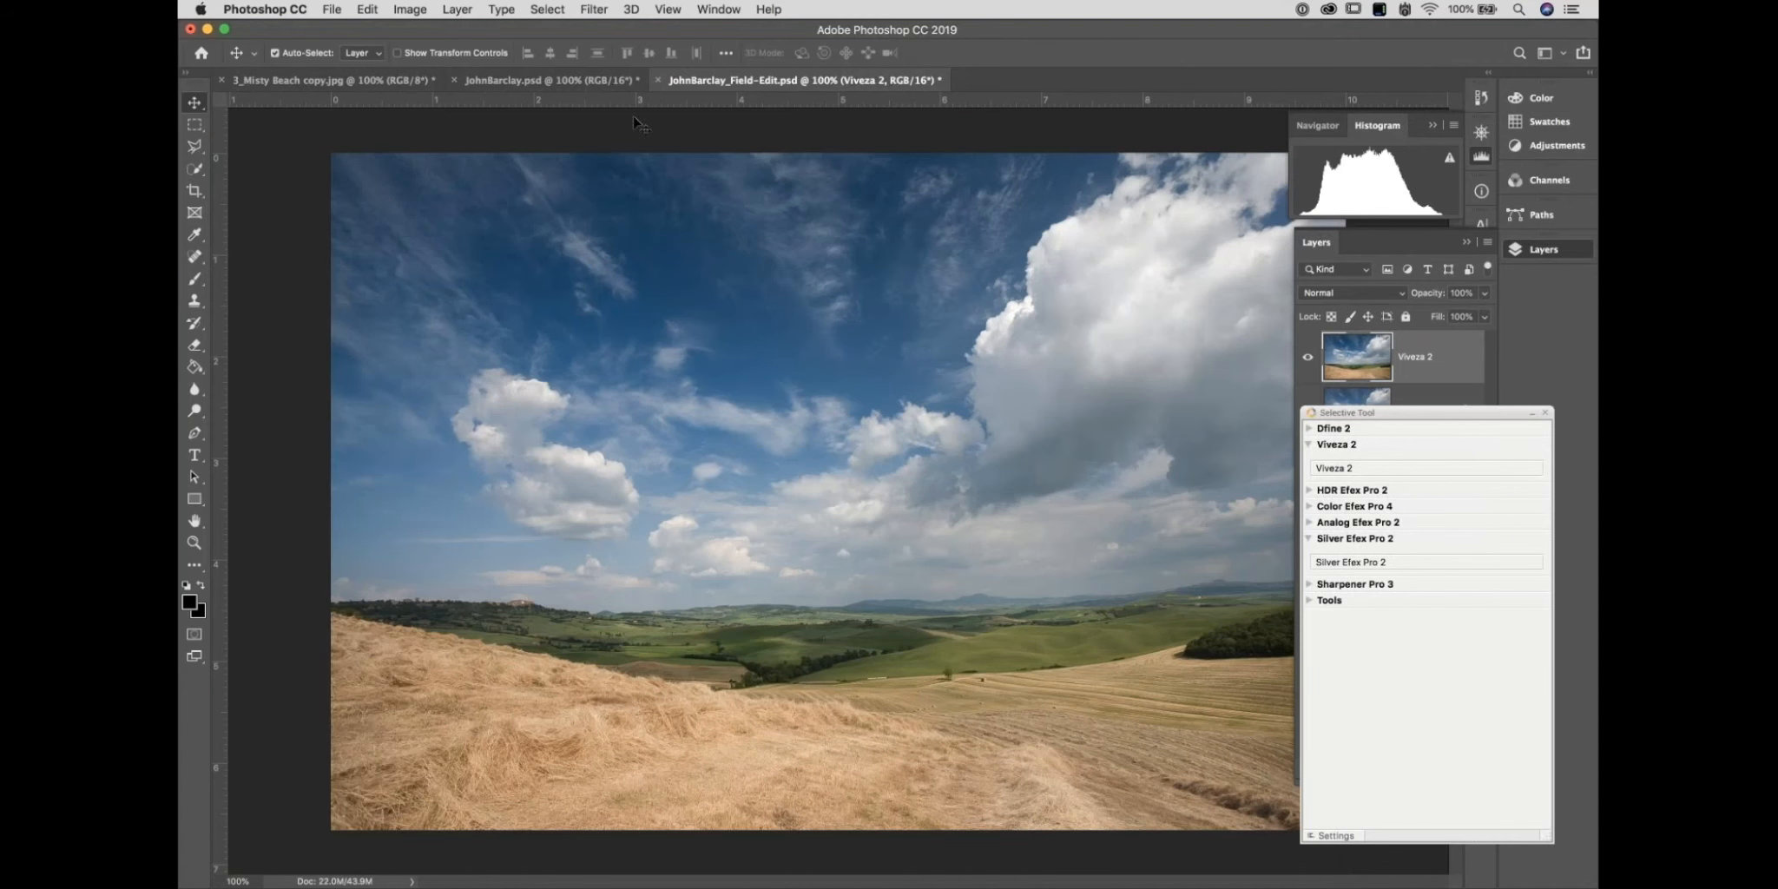
# Reopen the bridge photo in Viveza 2 and add a control point on the shaded stone pier.
pyautogui.click(547, 80)
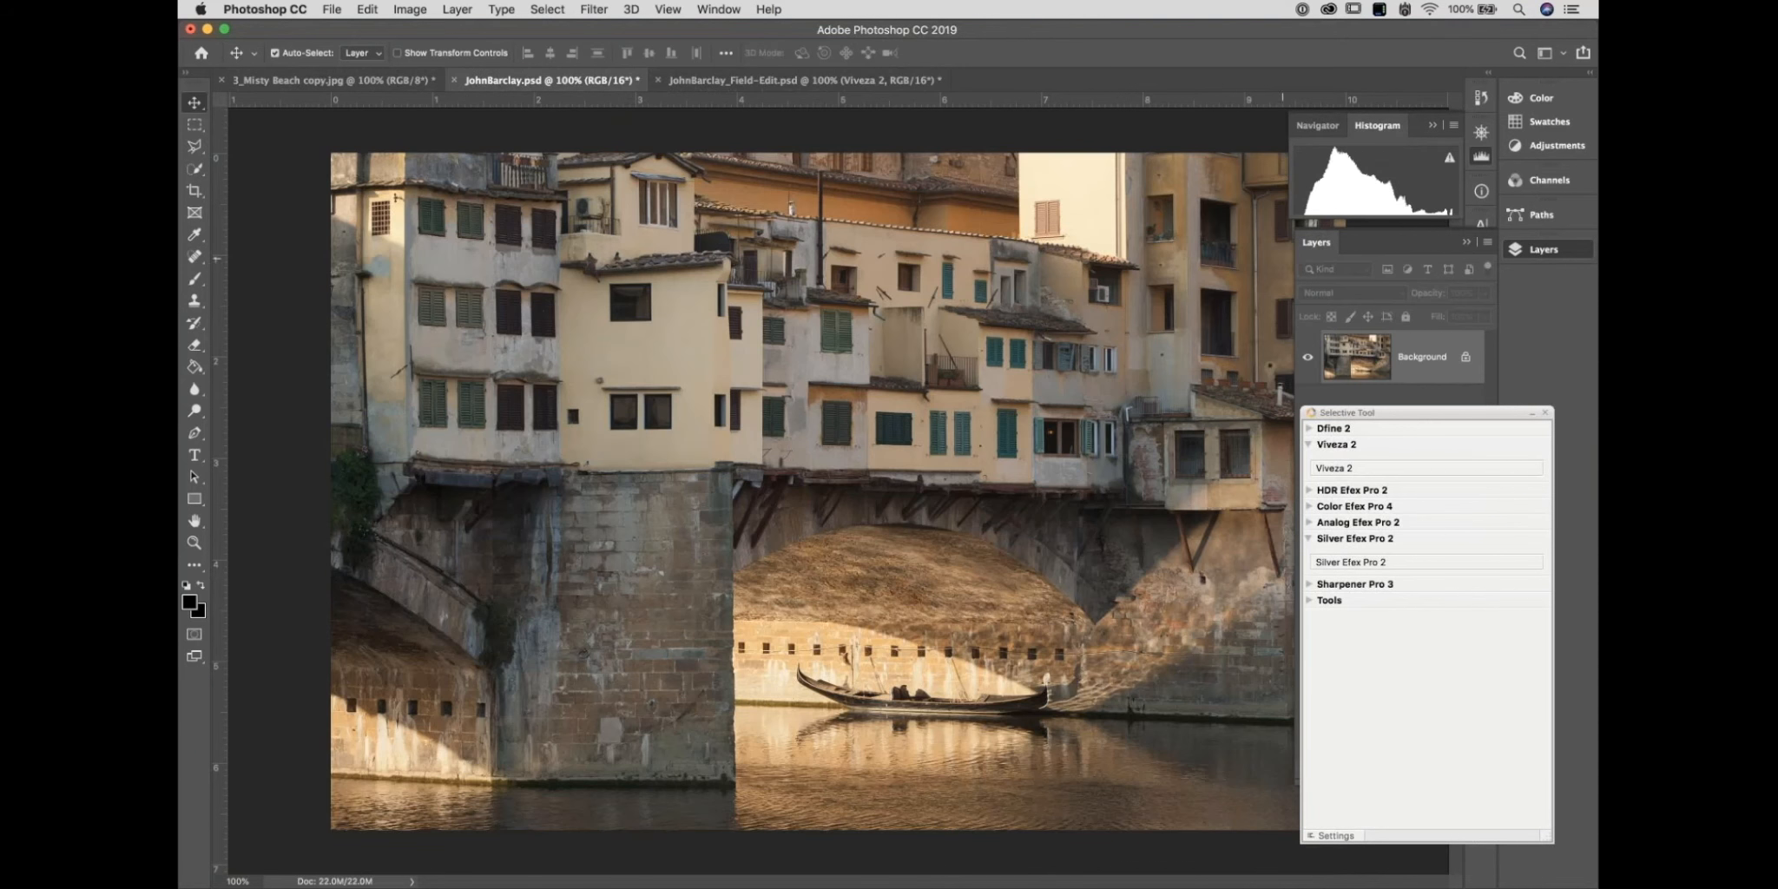
pyautogui.click(1335, 469)
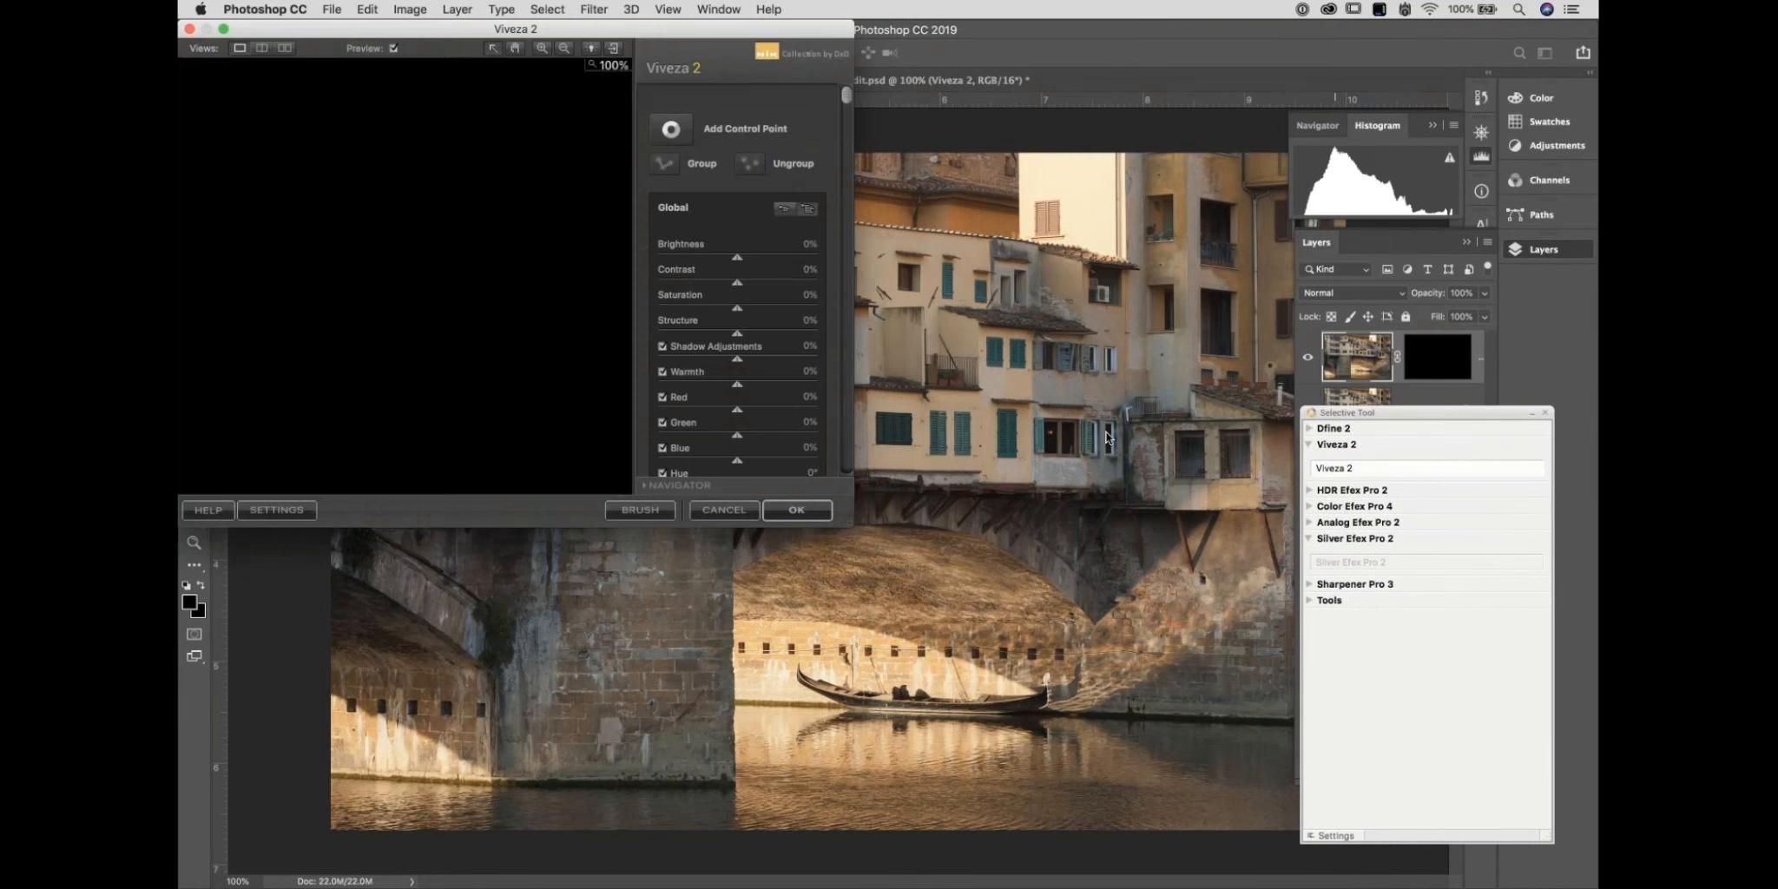
pyautogui.moveTo(852, 524); pyautogui.dragTo(1595, 886)
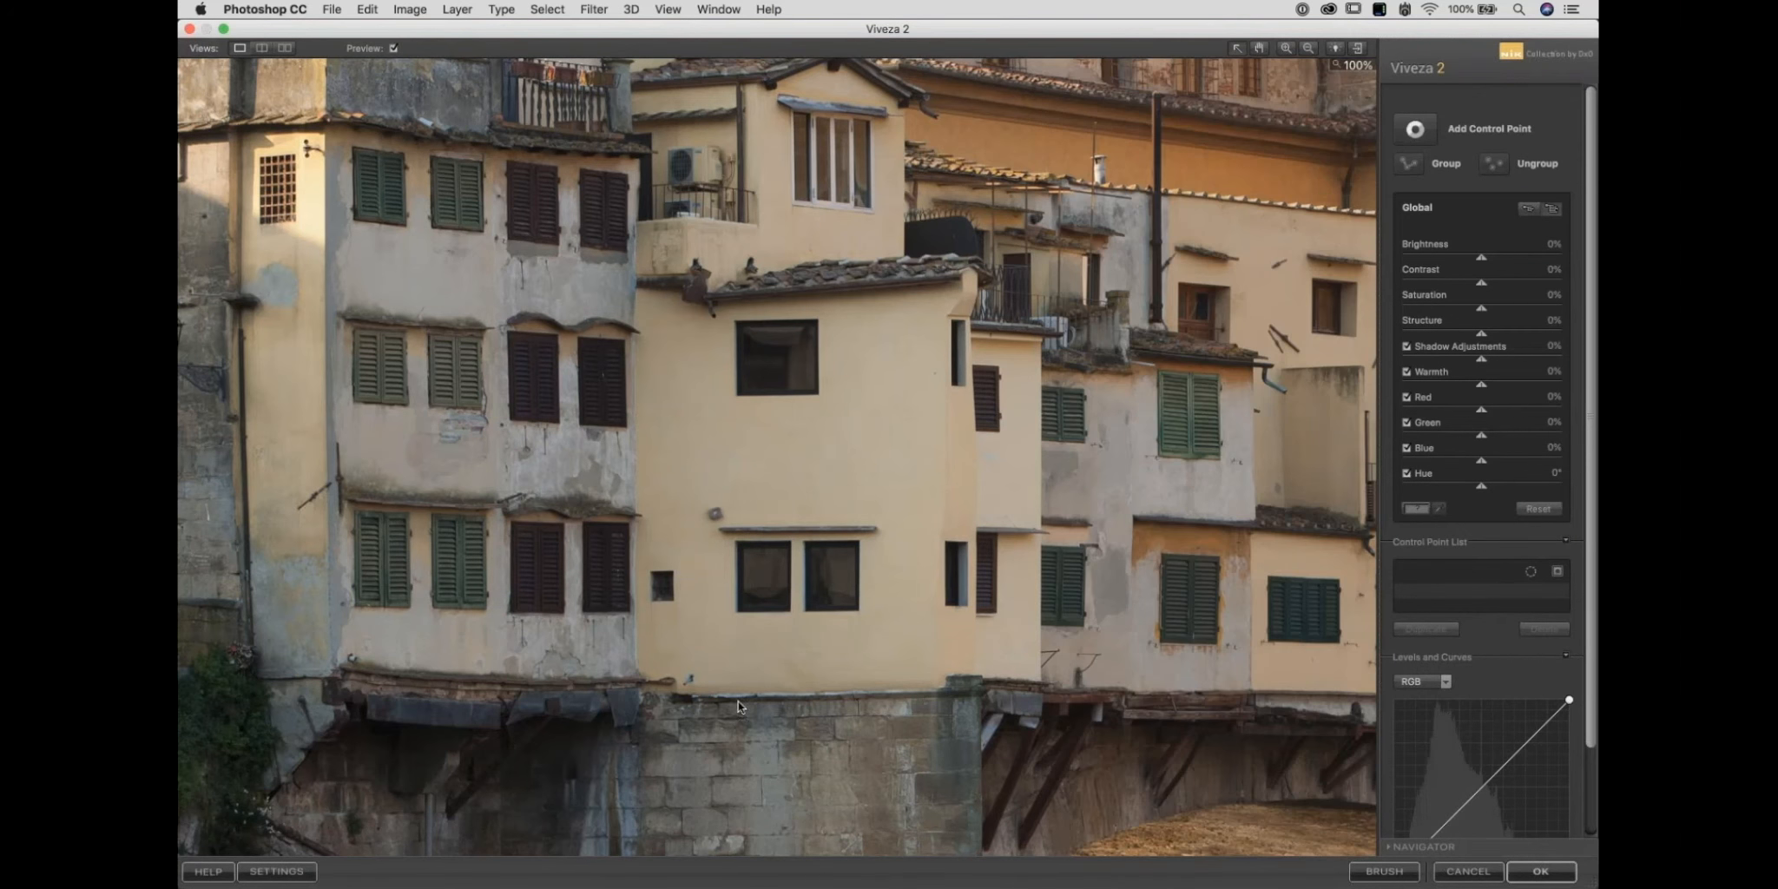
pyautogui.click(753, 682)
pyautogui.click(1413, 128)
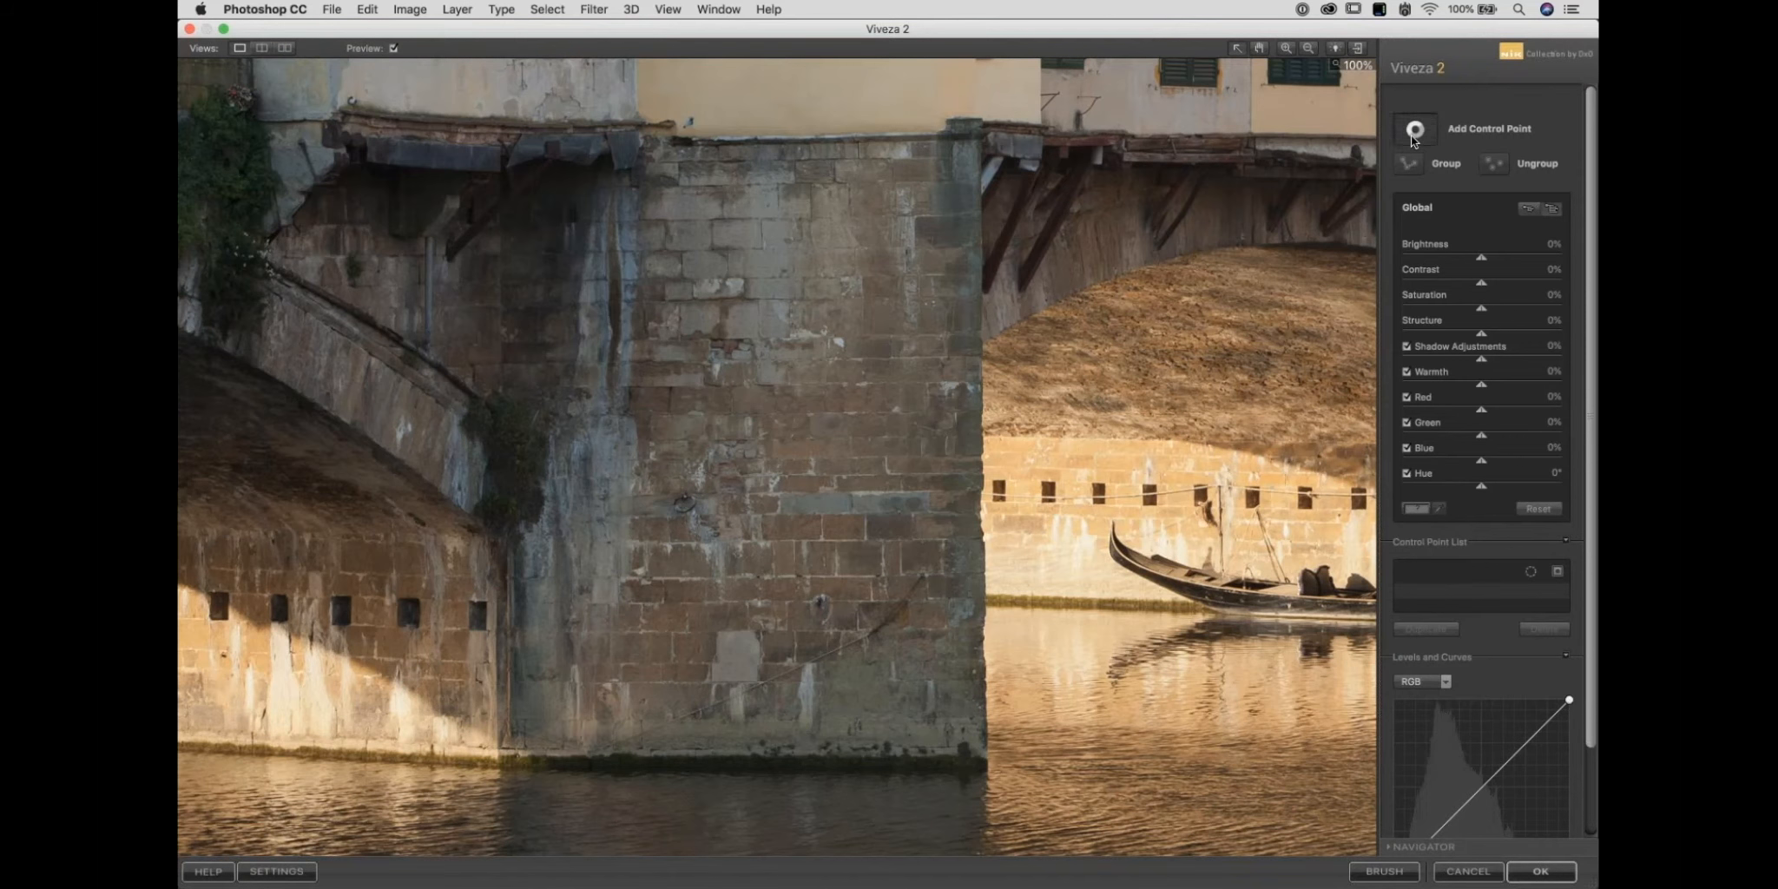
pyautogui.click(754, 401)
# Try strong positive and negative Structure on the stone pier's control point, and set it to 35%.
pyautogui.moveTo(820, 452); pyautogui.dragTo(846, 459)
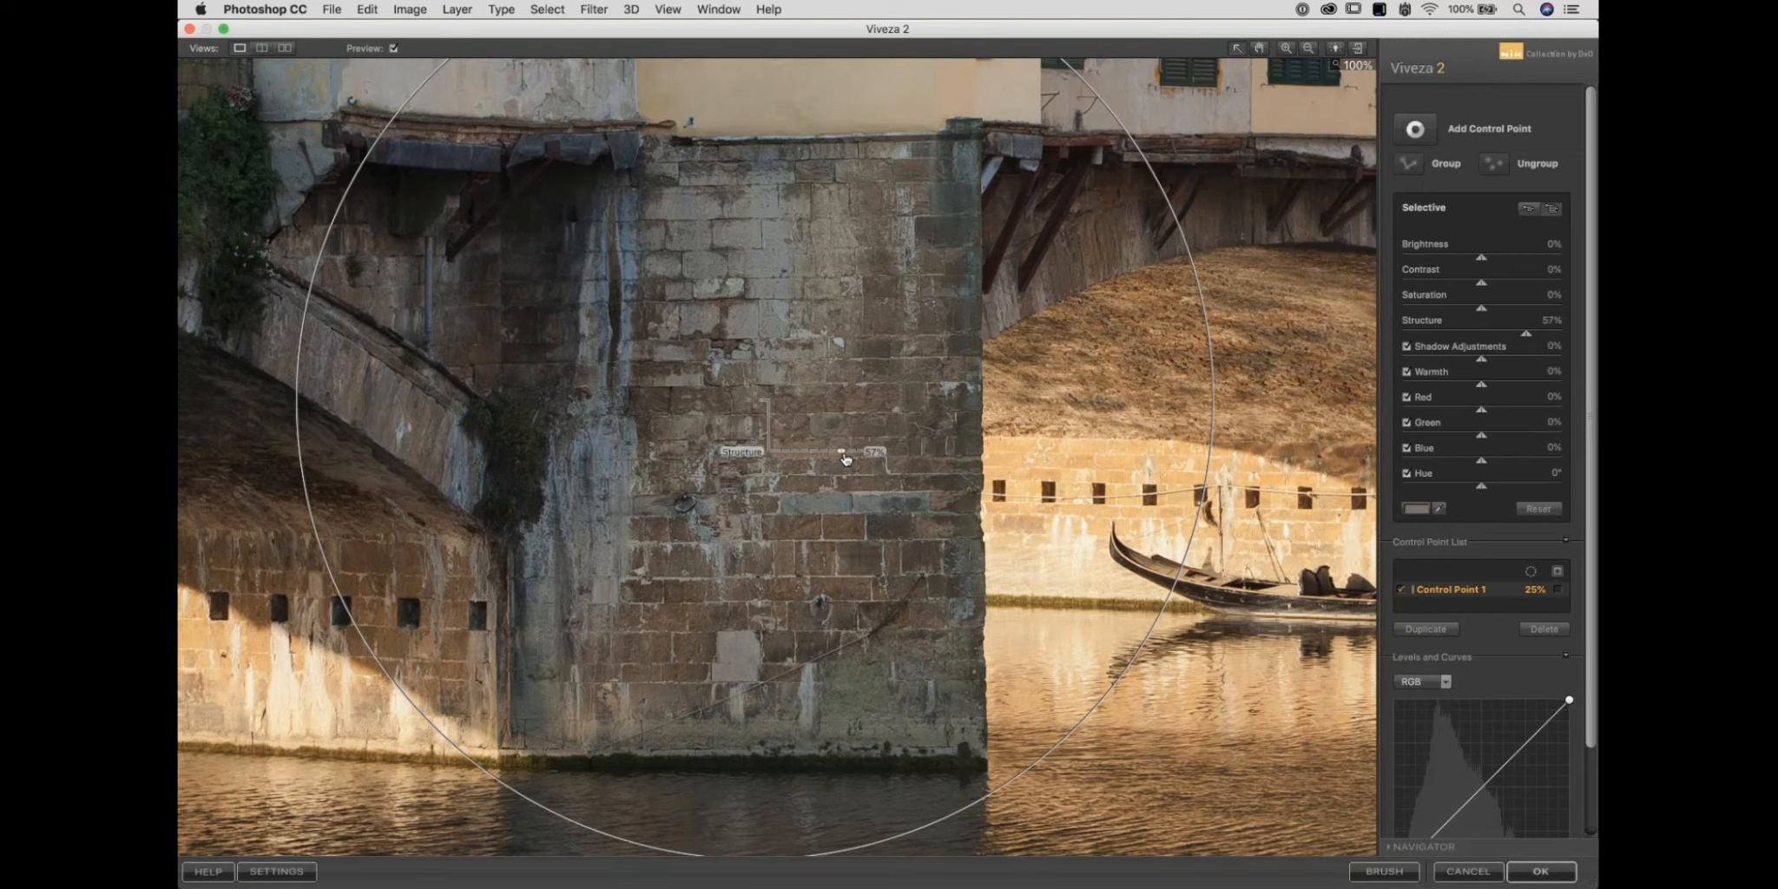
pyautogui.moveTo(845, 458); pyautogui.dragTo(696, 444)
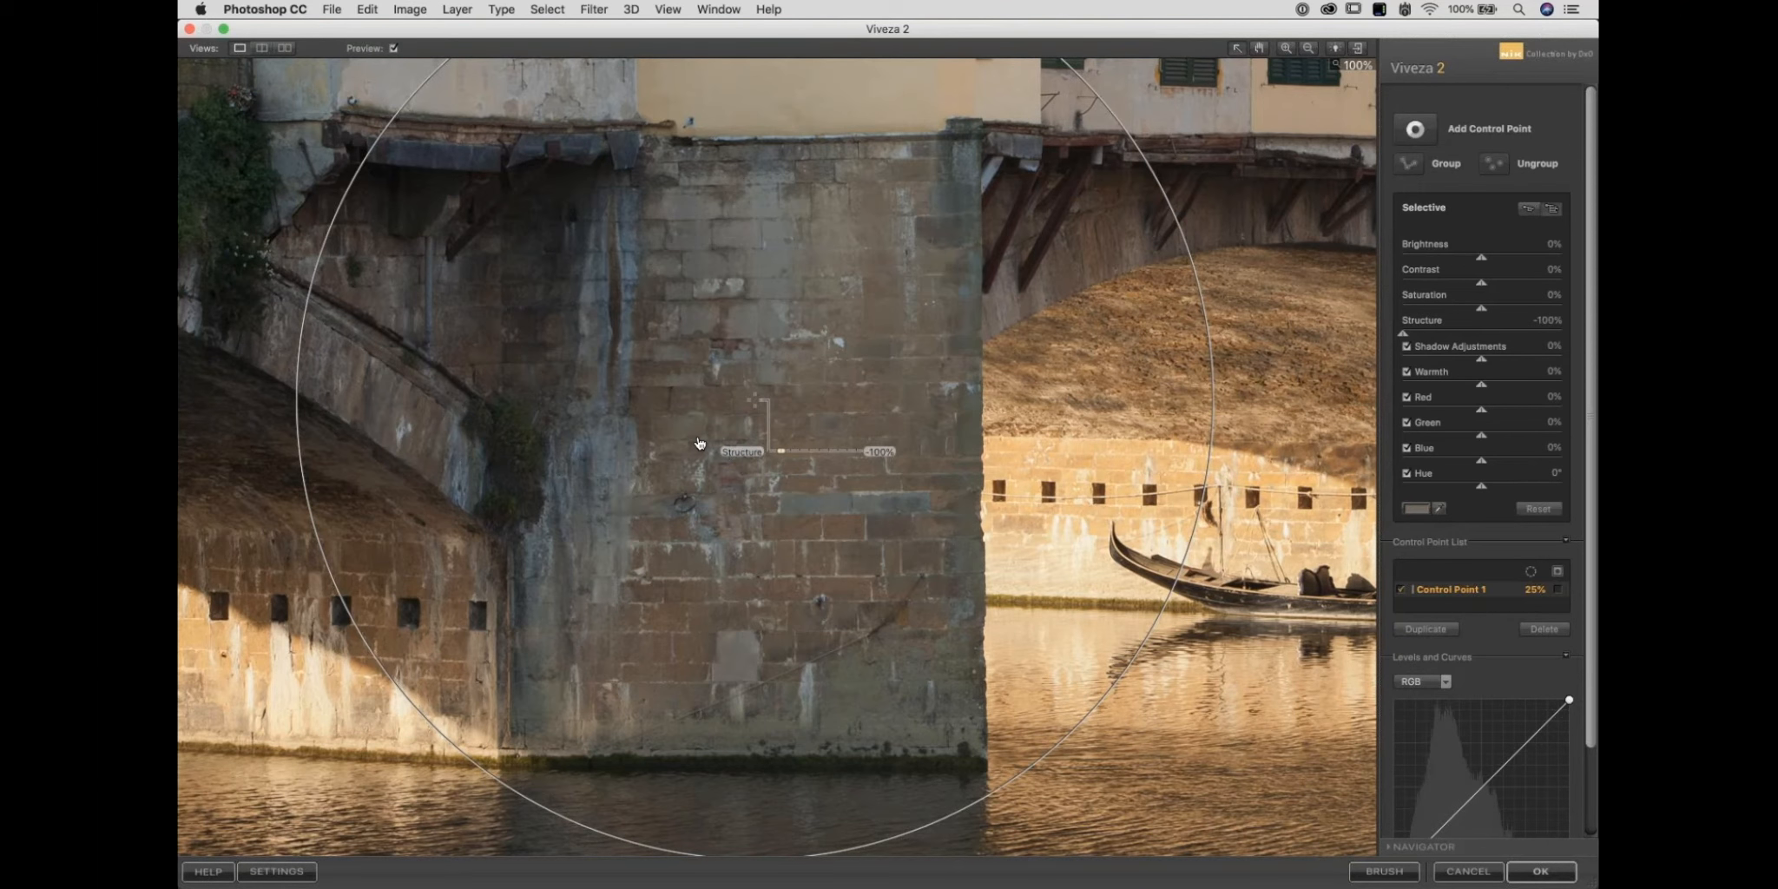
pyautogui.moveTo(698, 444); pyautogui.dragTo(856, 459)
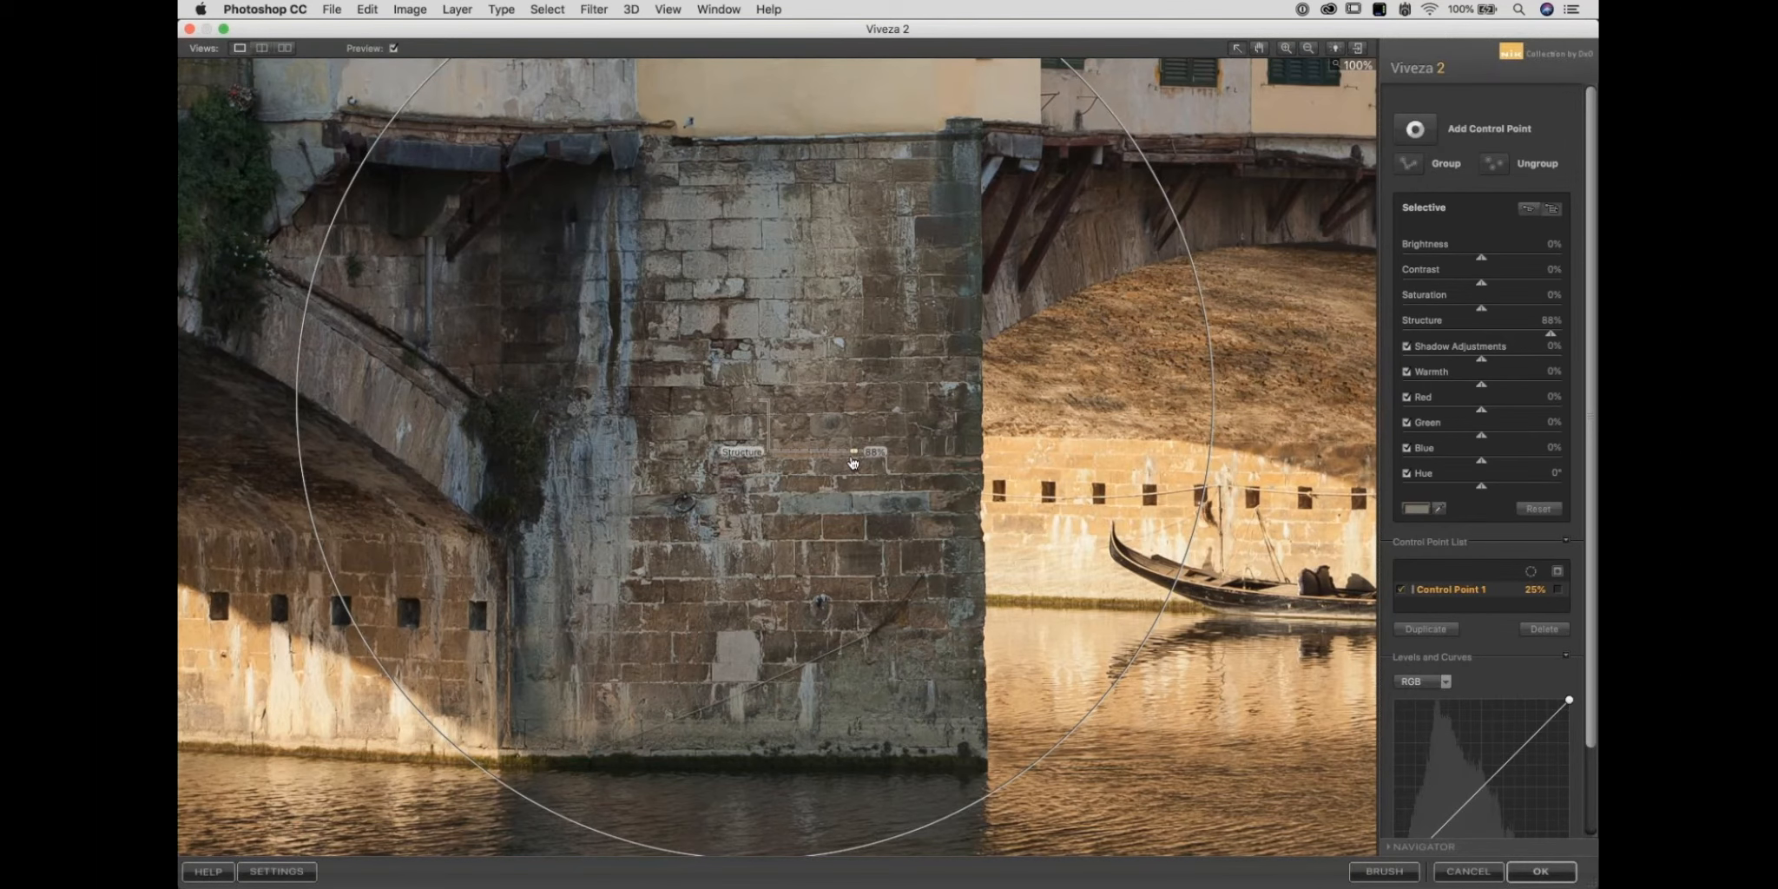
pyautogui.moveTo(853, 462); pyautogui.dragTo(839, 459)
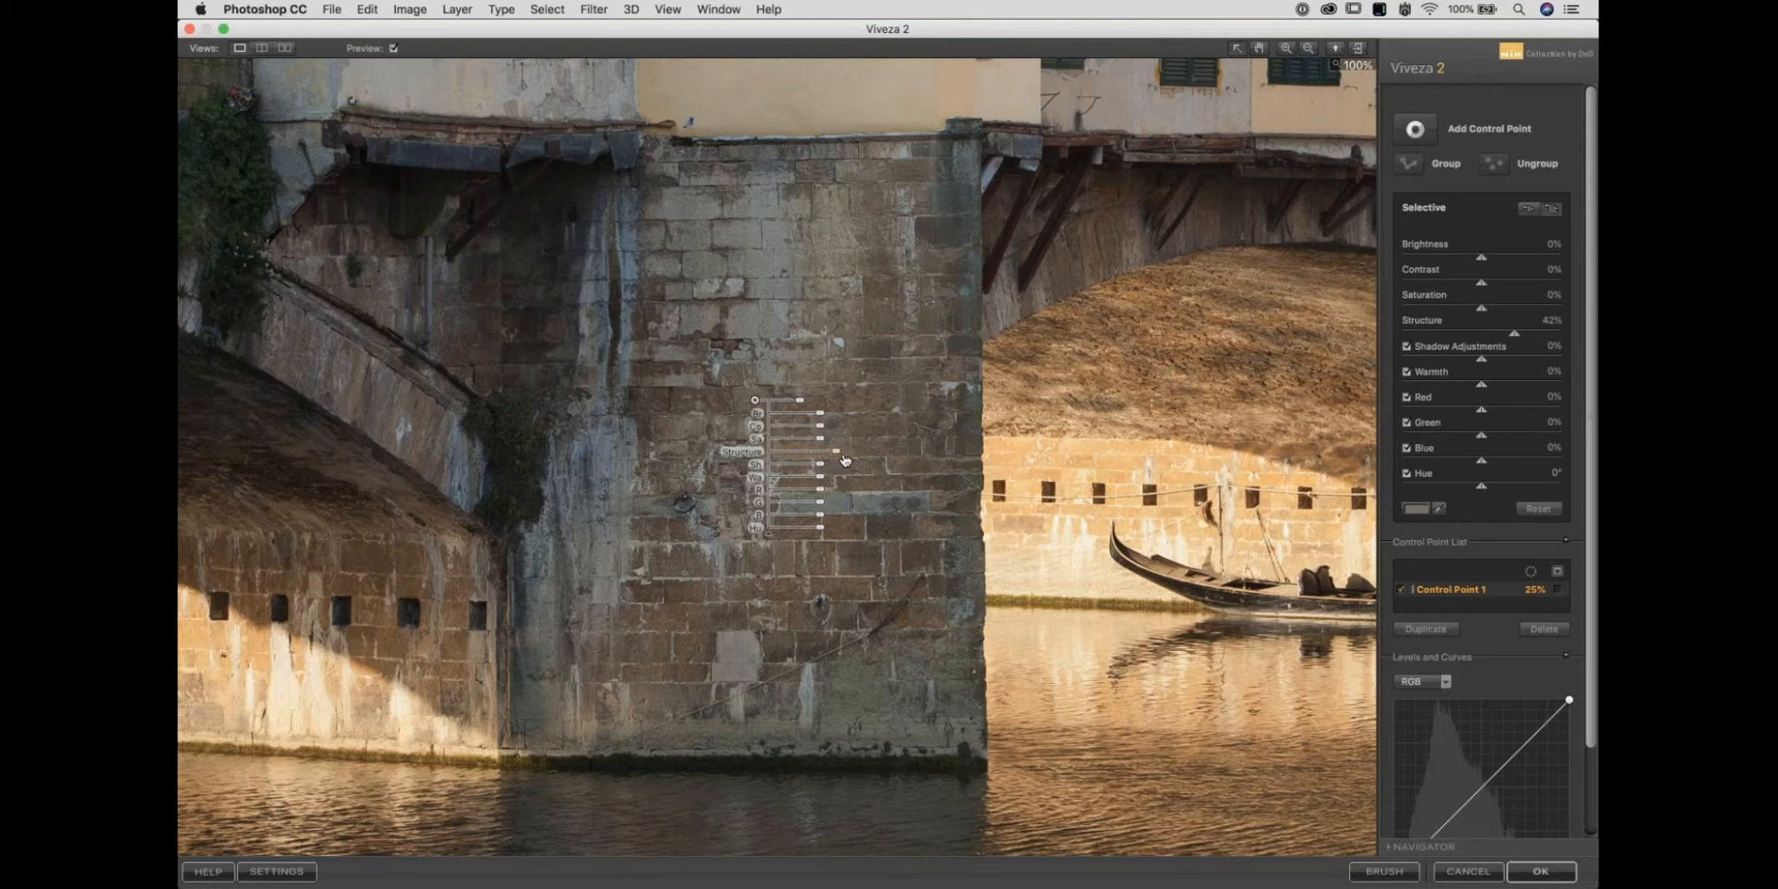
pyautogui.moveTo(836, 452); pyautogui.dragTo(836, 458)
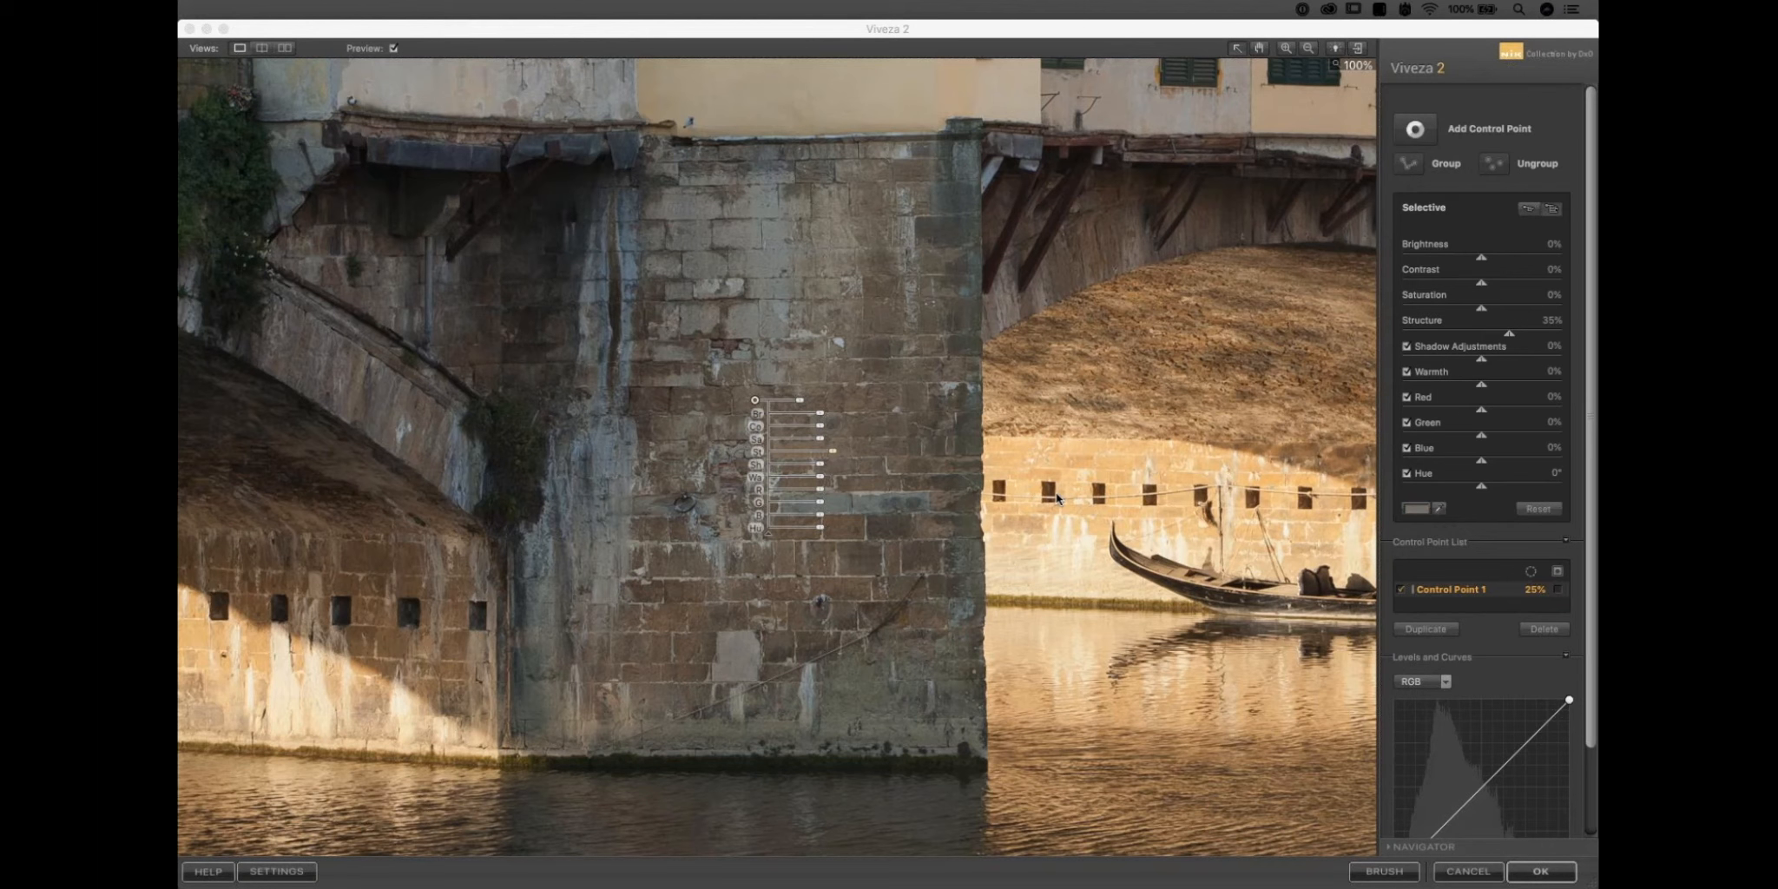
# Show the control point's selection mask over the whole bridge photo, and move the point slightly up and right on the stone pier.
pyautogui.click(875, 396)
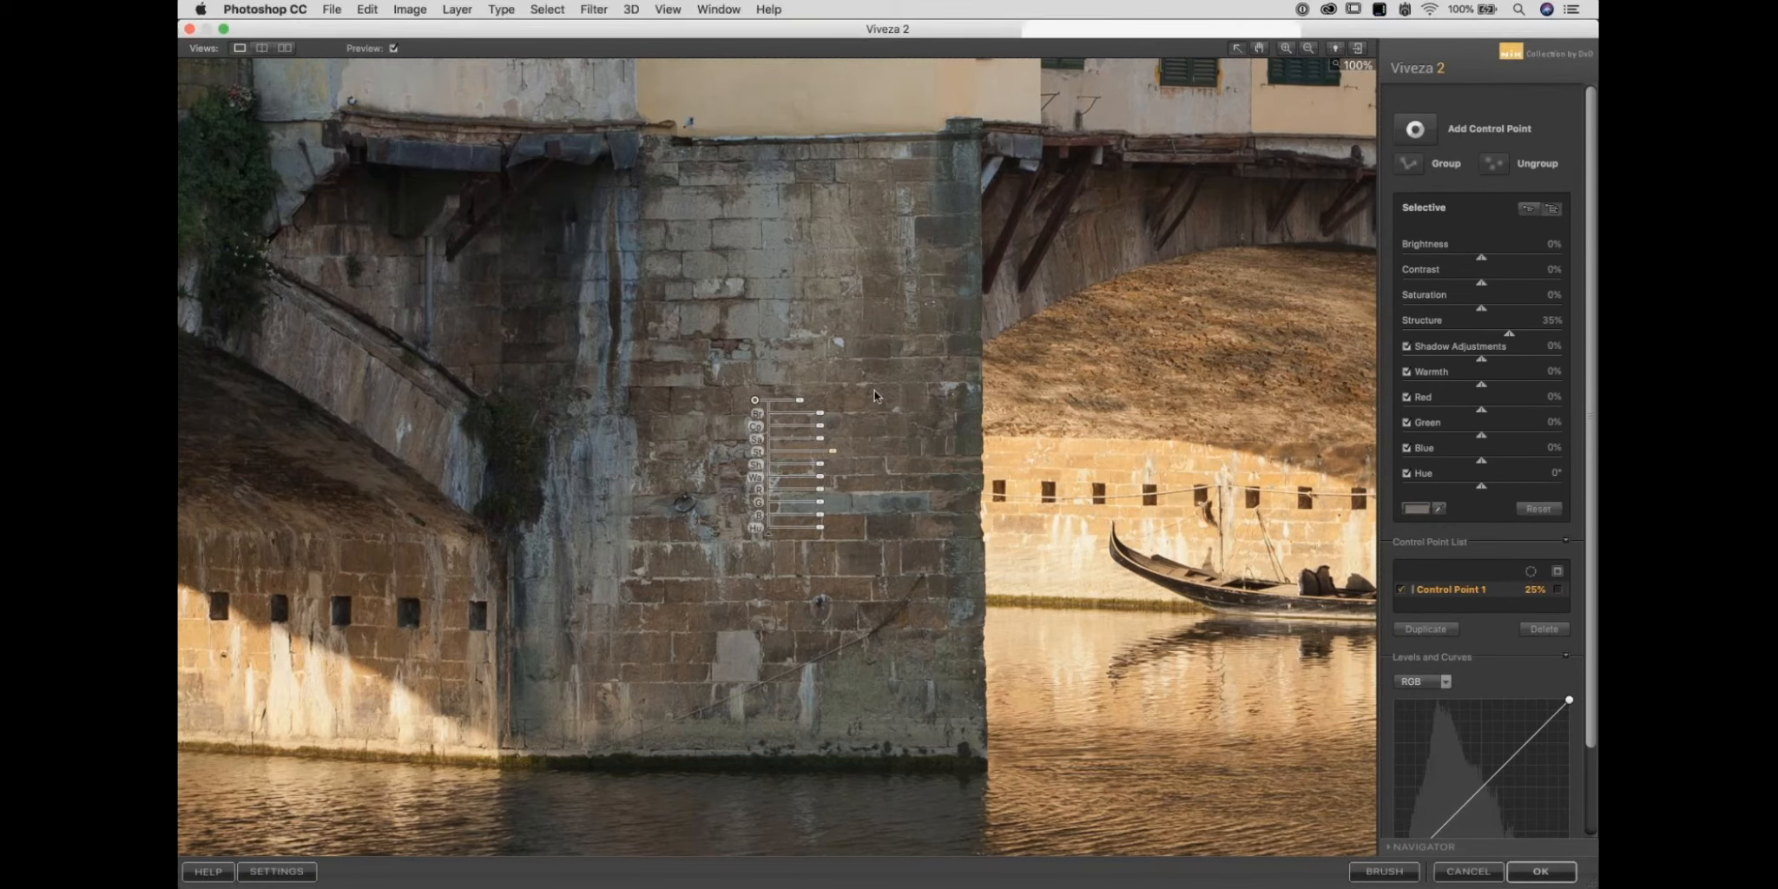
pyautogui.press('space')
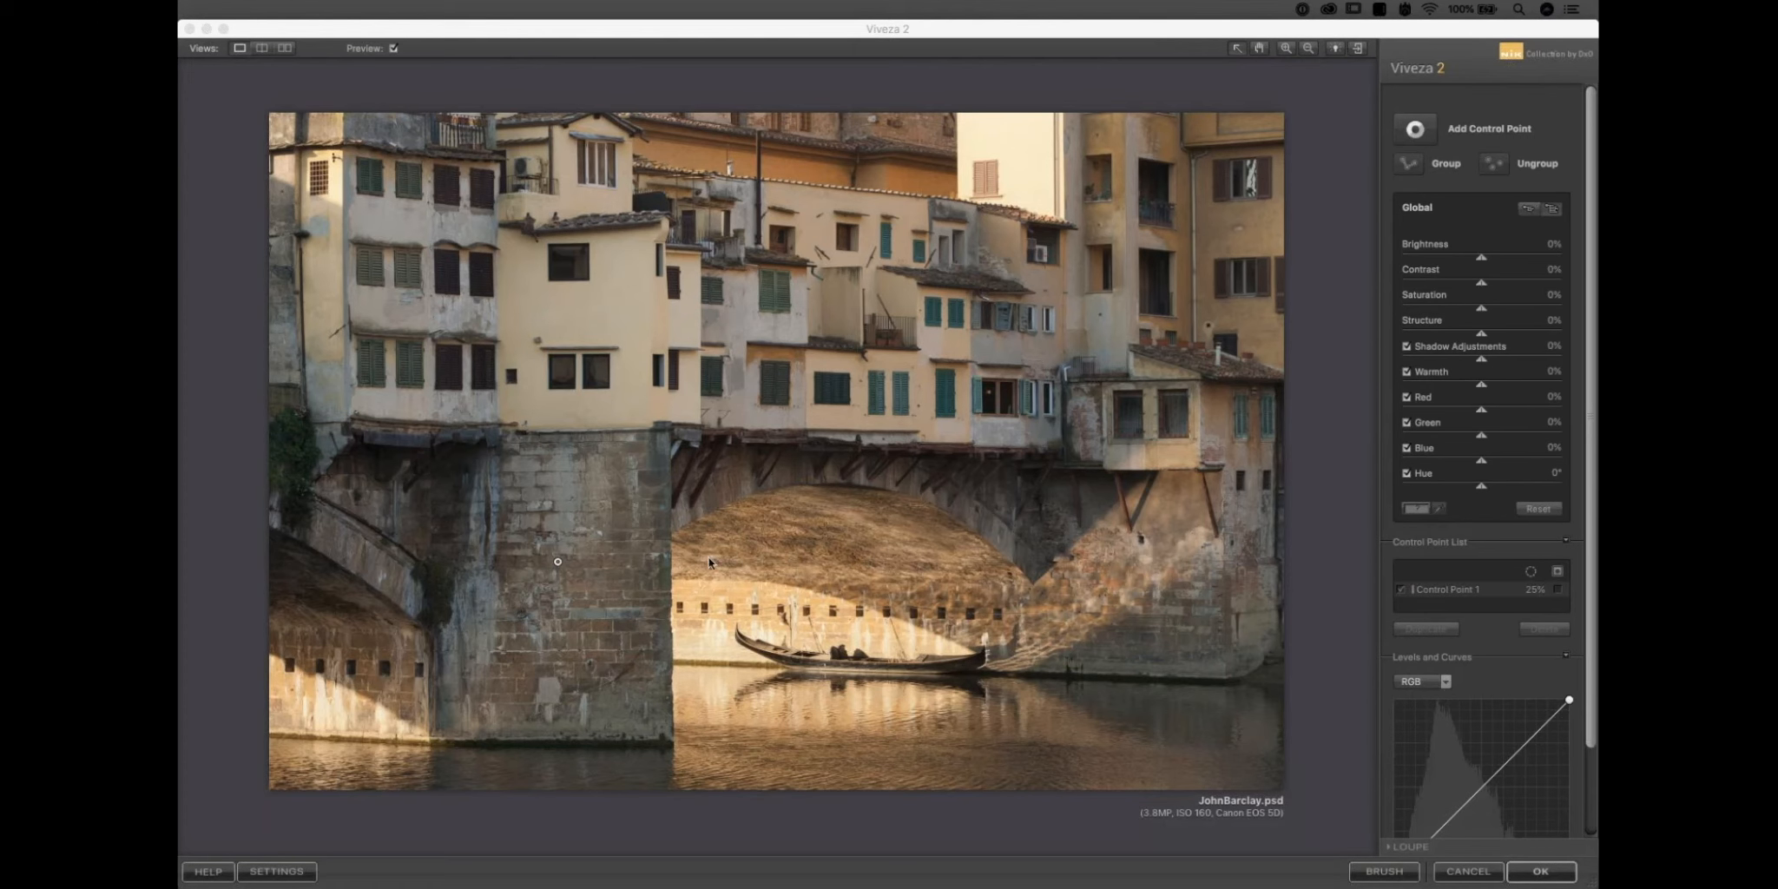
pyautogui.click(924, 293)
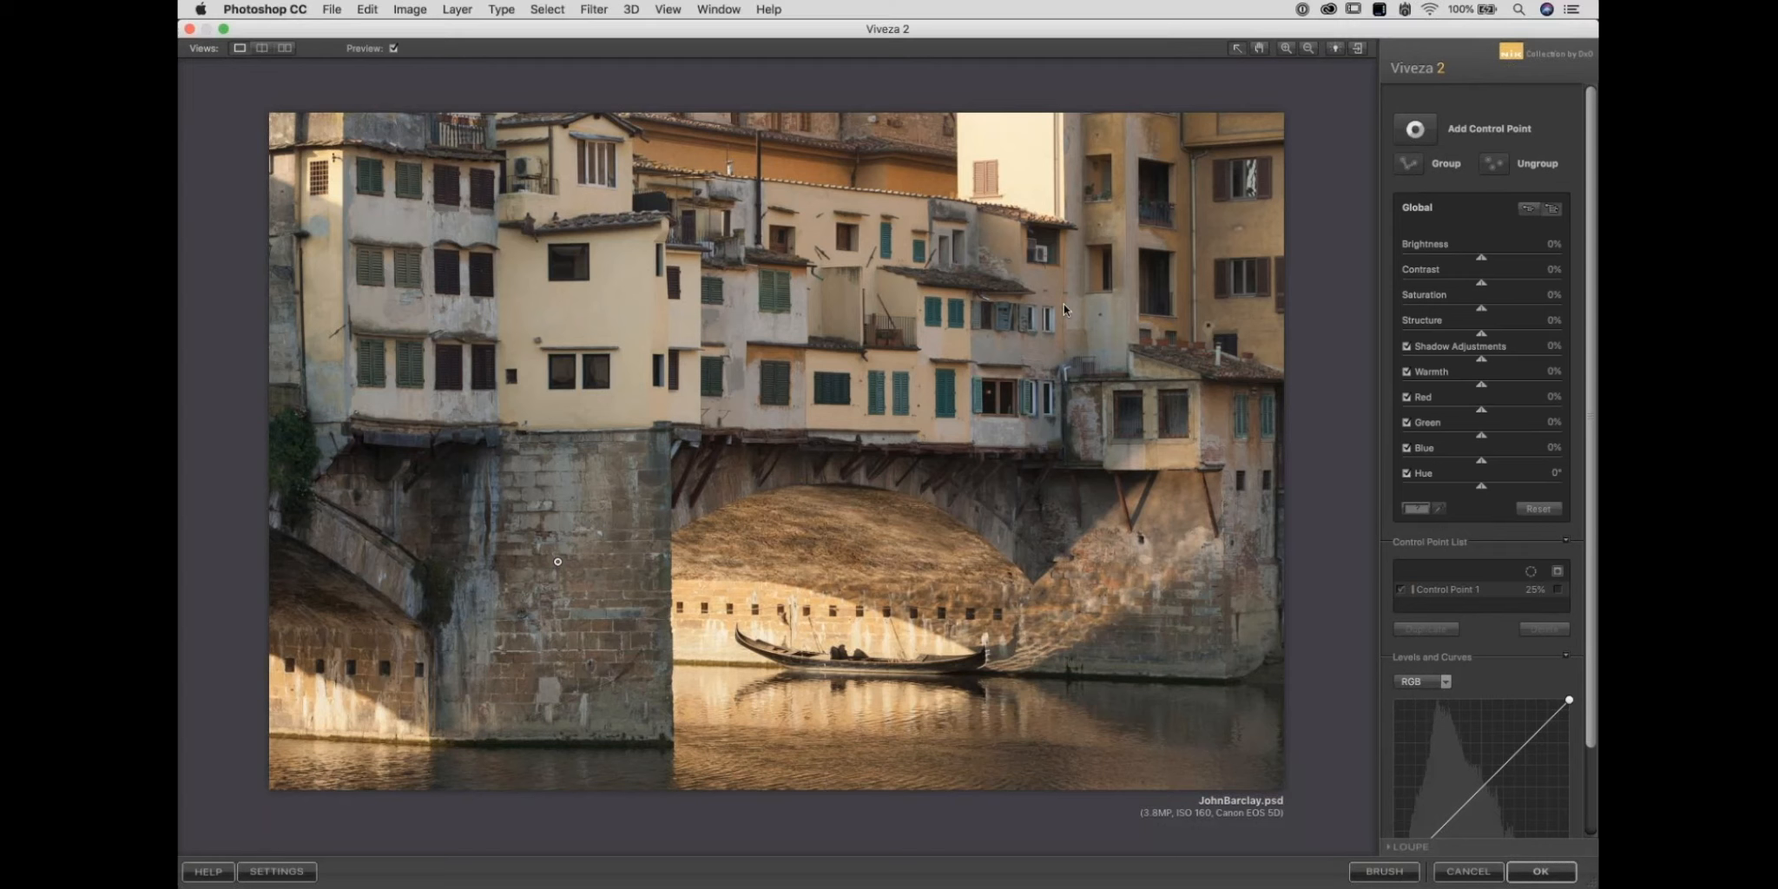
pyautogui.click(1559, 590)
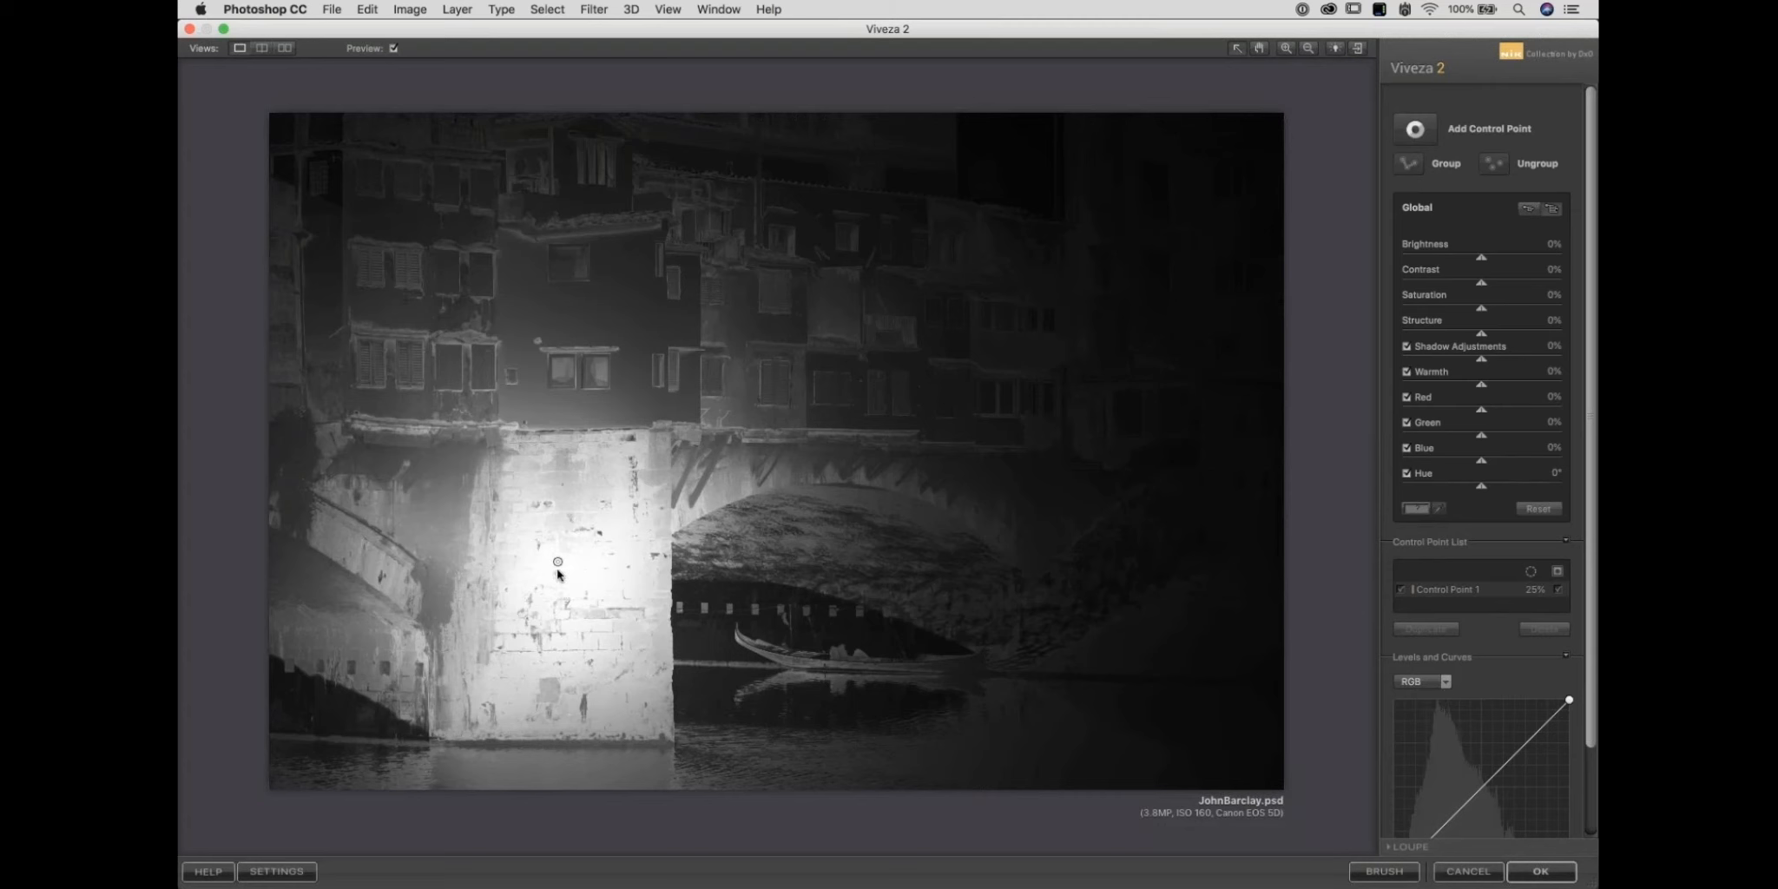
pyautogui.click(585, 564)
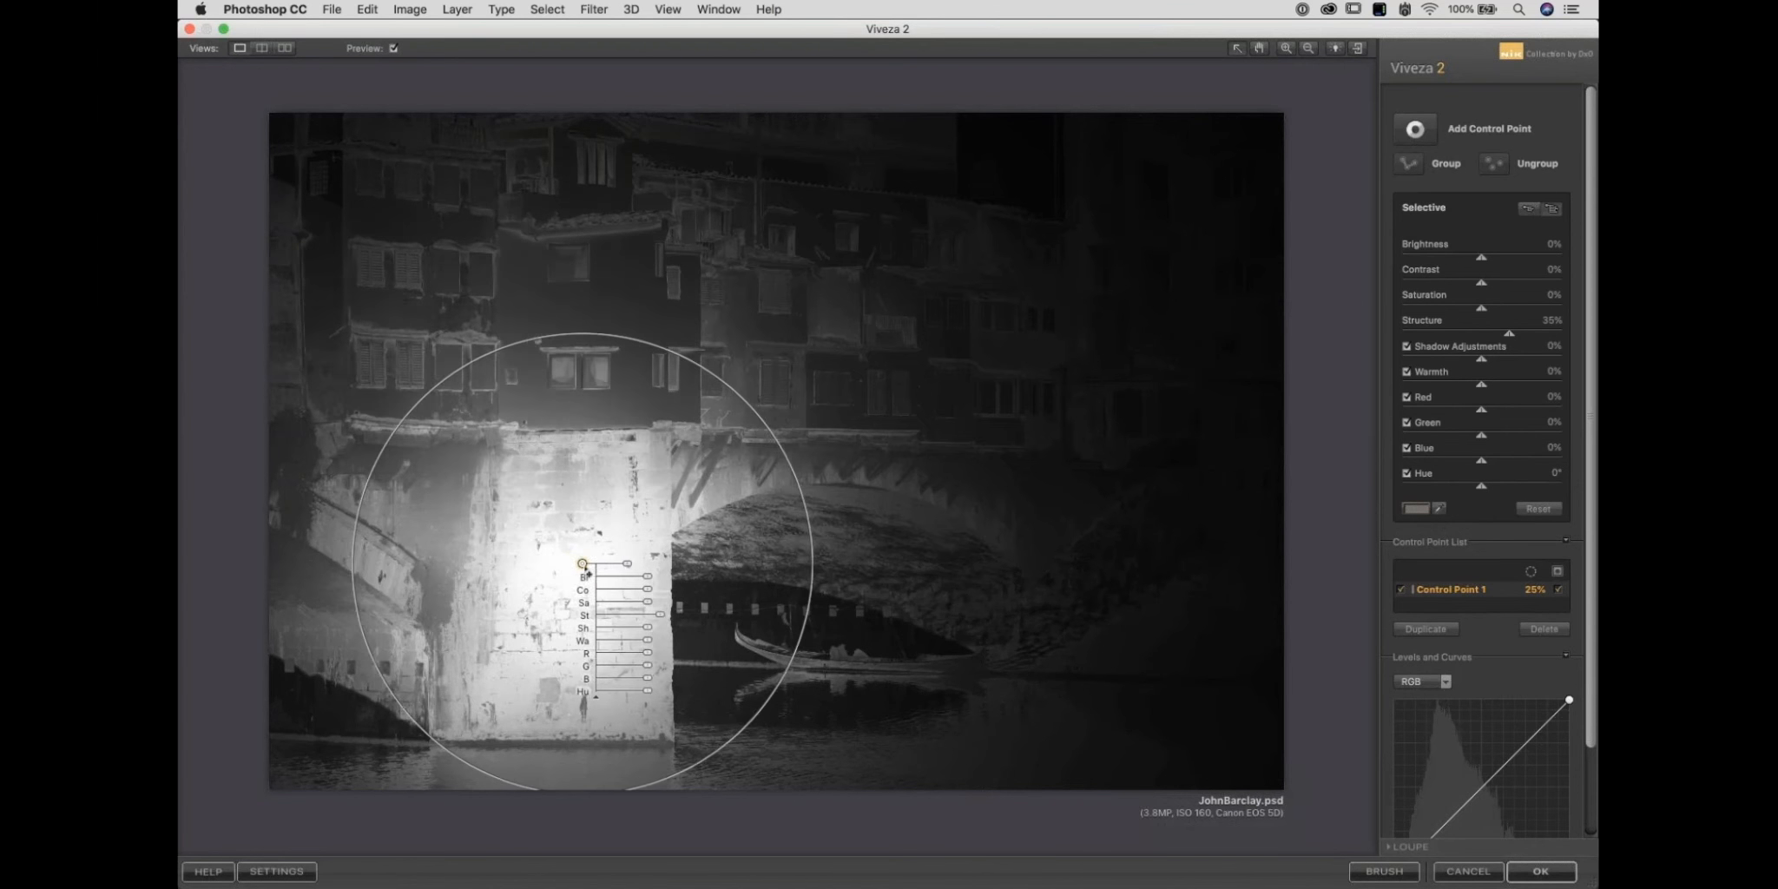
pyautogui.moveTo(585, 564); pyautogui.dragTo(599, 527)
pyautogui.moveTo(594, 521); pyautogui.dragTo(584, 551)
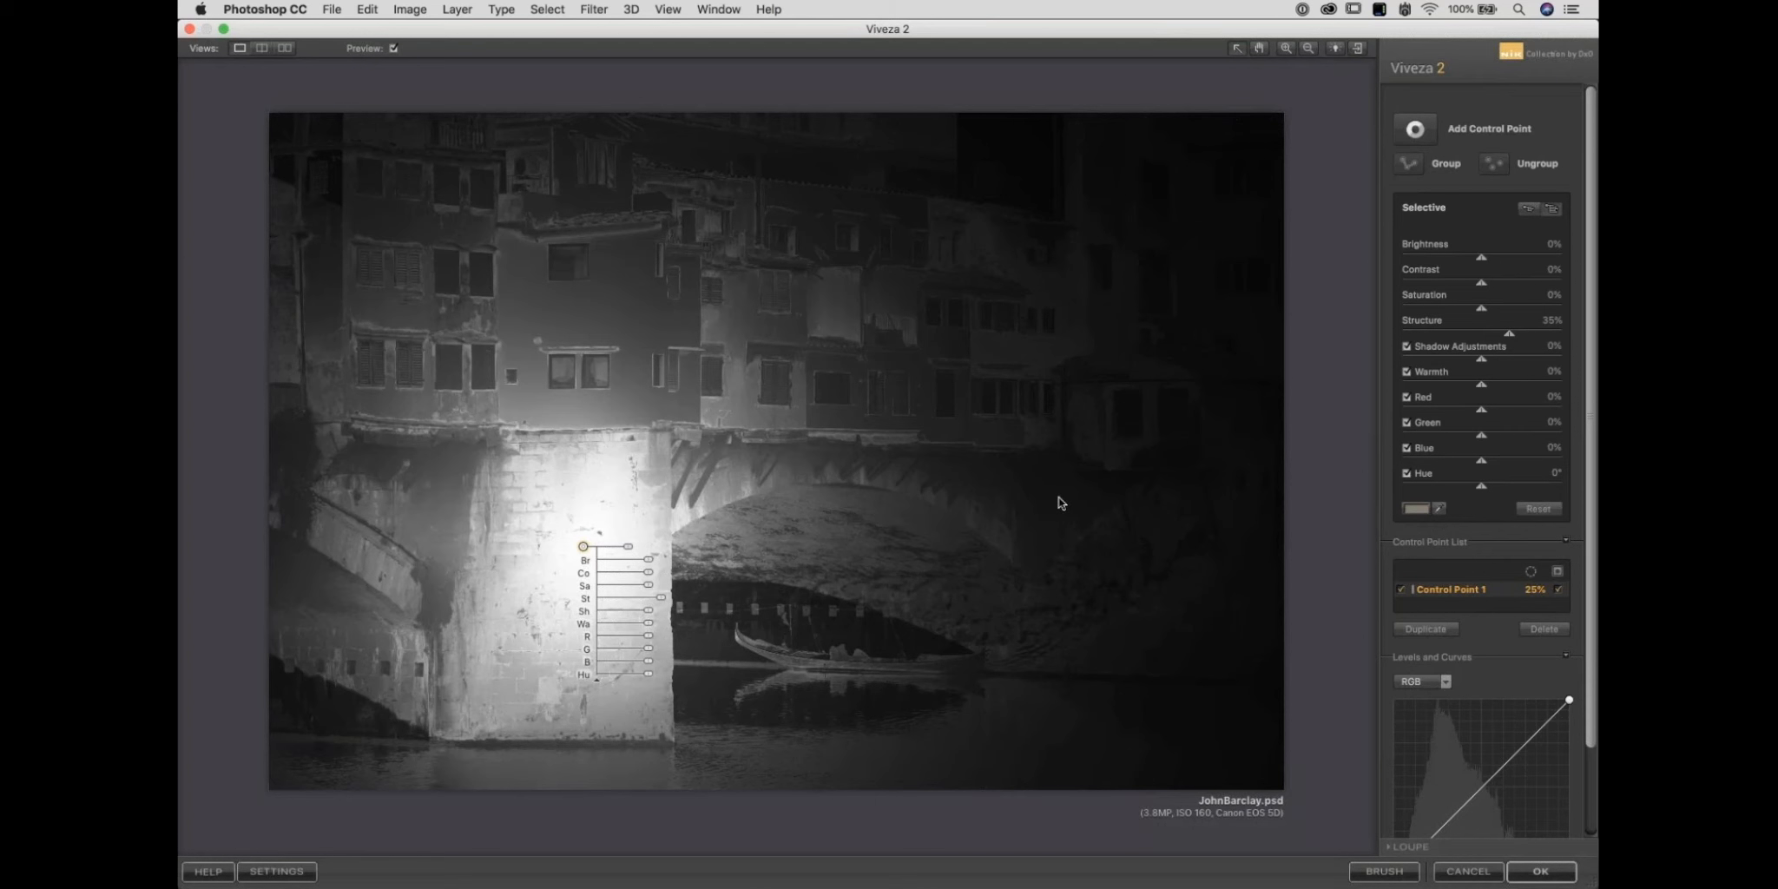
# Set the pier control point's size to 26%, and add a second control point on the gondola with its mask shown.
pyautogui.press('super+Tab')
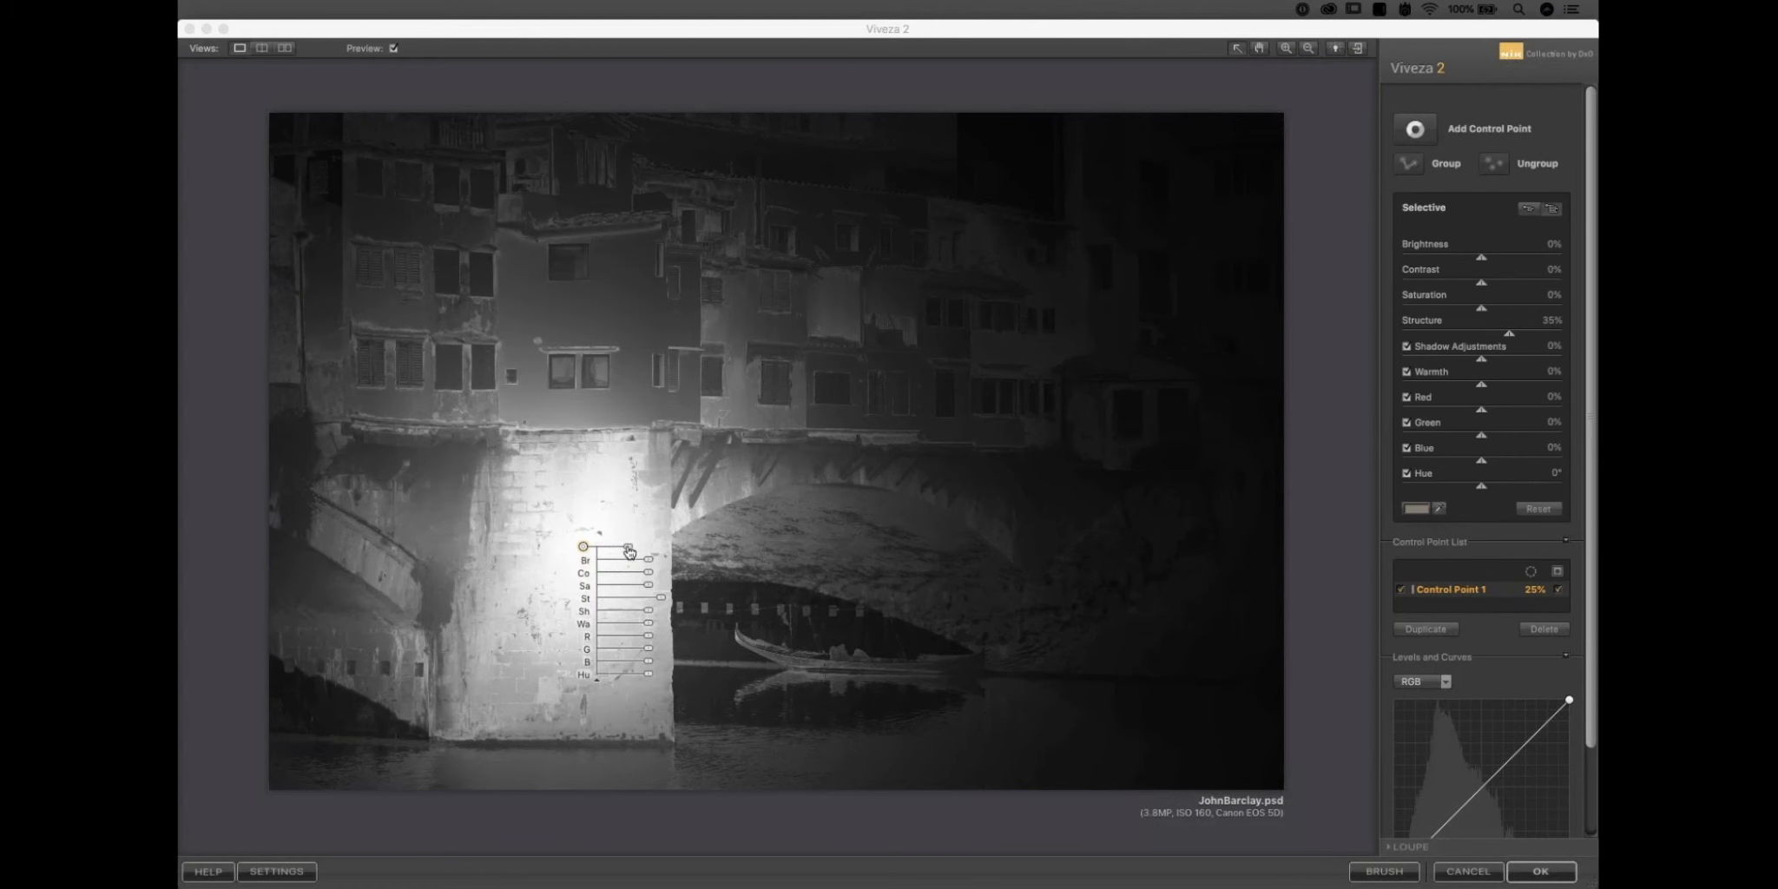
pyautogui.moveTo(628, 546)
pyautogui.mouseDown()
pyautogui.moveTo(646, 547)
pyautogui.moveTo(628, 547)
pyautogui.mouseUp()
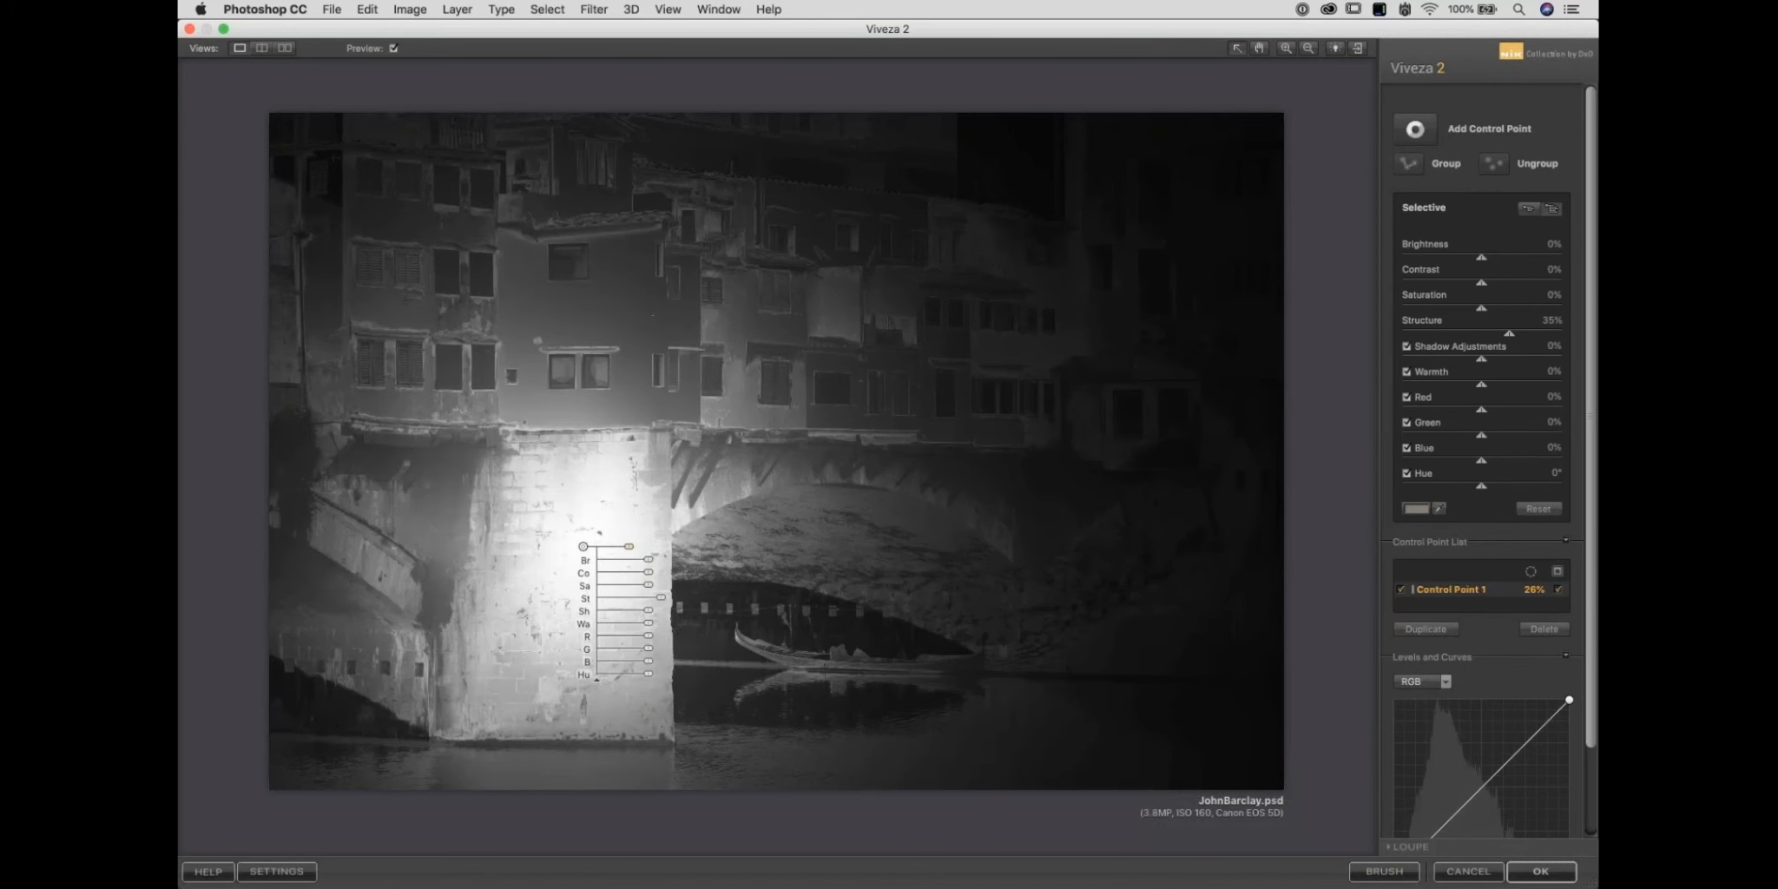
pyautogui.click(1431, 129)
pyautogui.click(805, 662)
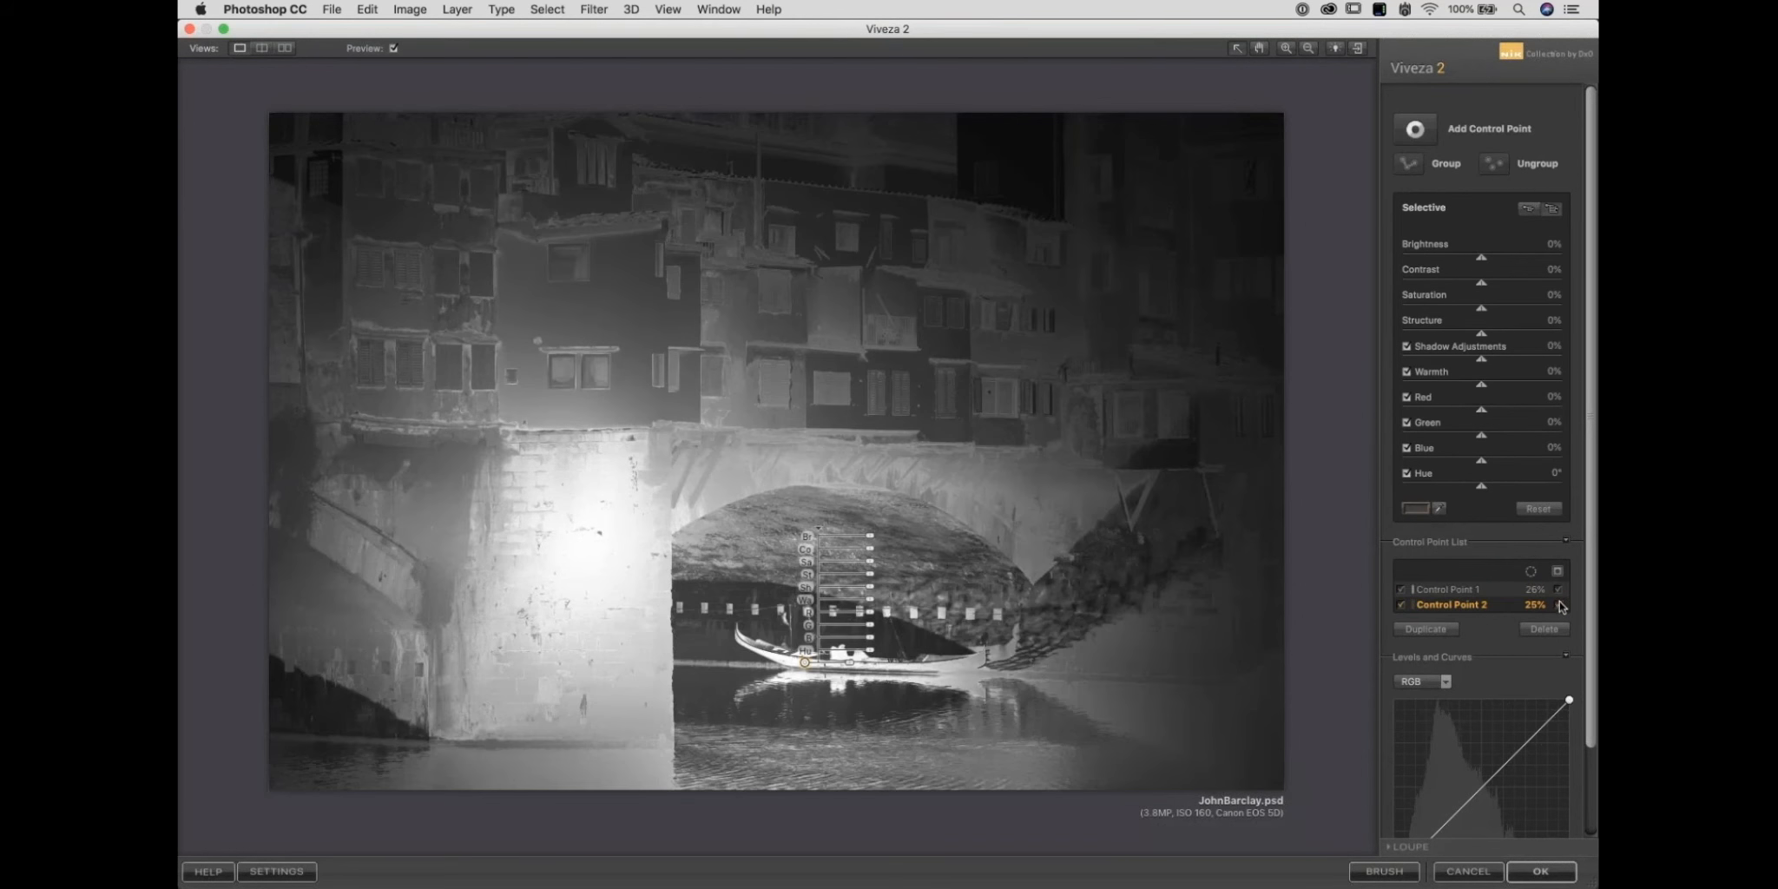
# Move the gondola's control point onto the shadow under the eaves and onto the lit wall beneath the arch with masks shown, and hide the masks.
pyautogui.click(1559, 606)
pyautogui.moveTo(803, 661); pyautogui.dragTo(691, 467)
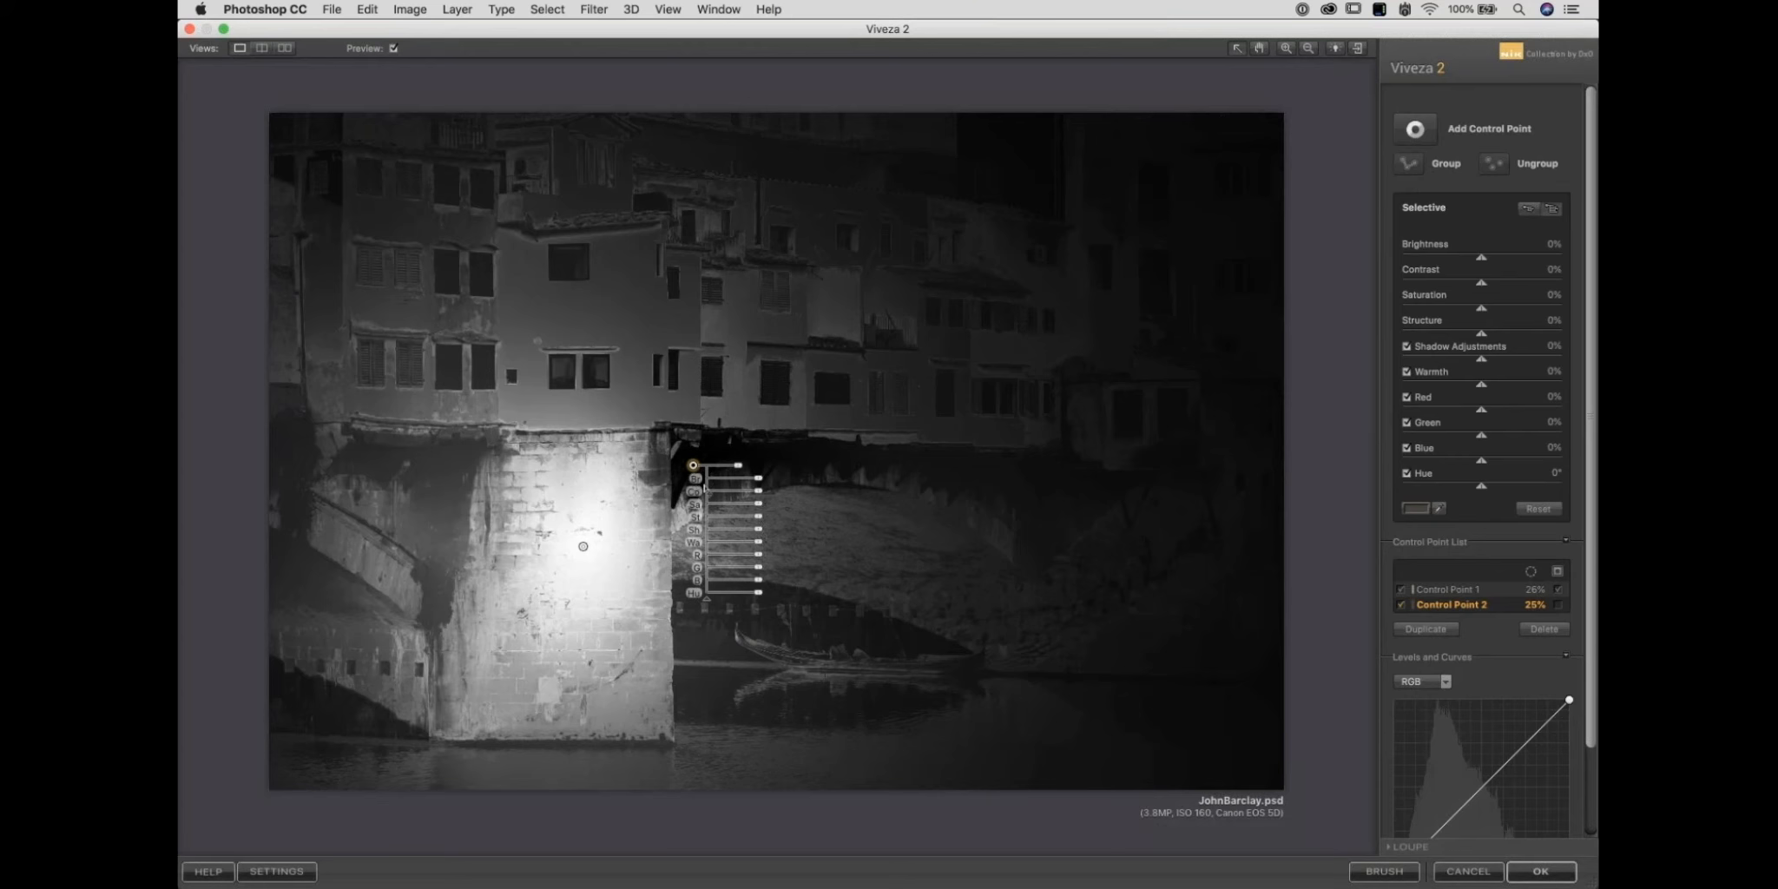
pyautogui.moveTo(693, 466); pyautogui.dragTo(742, 597)
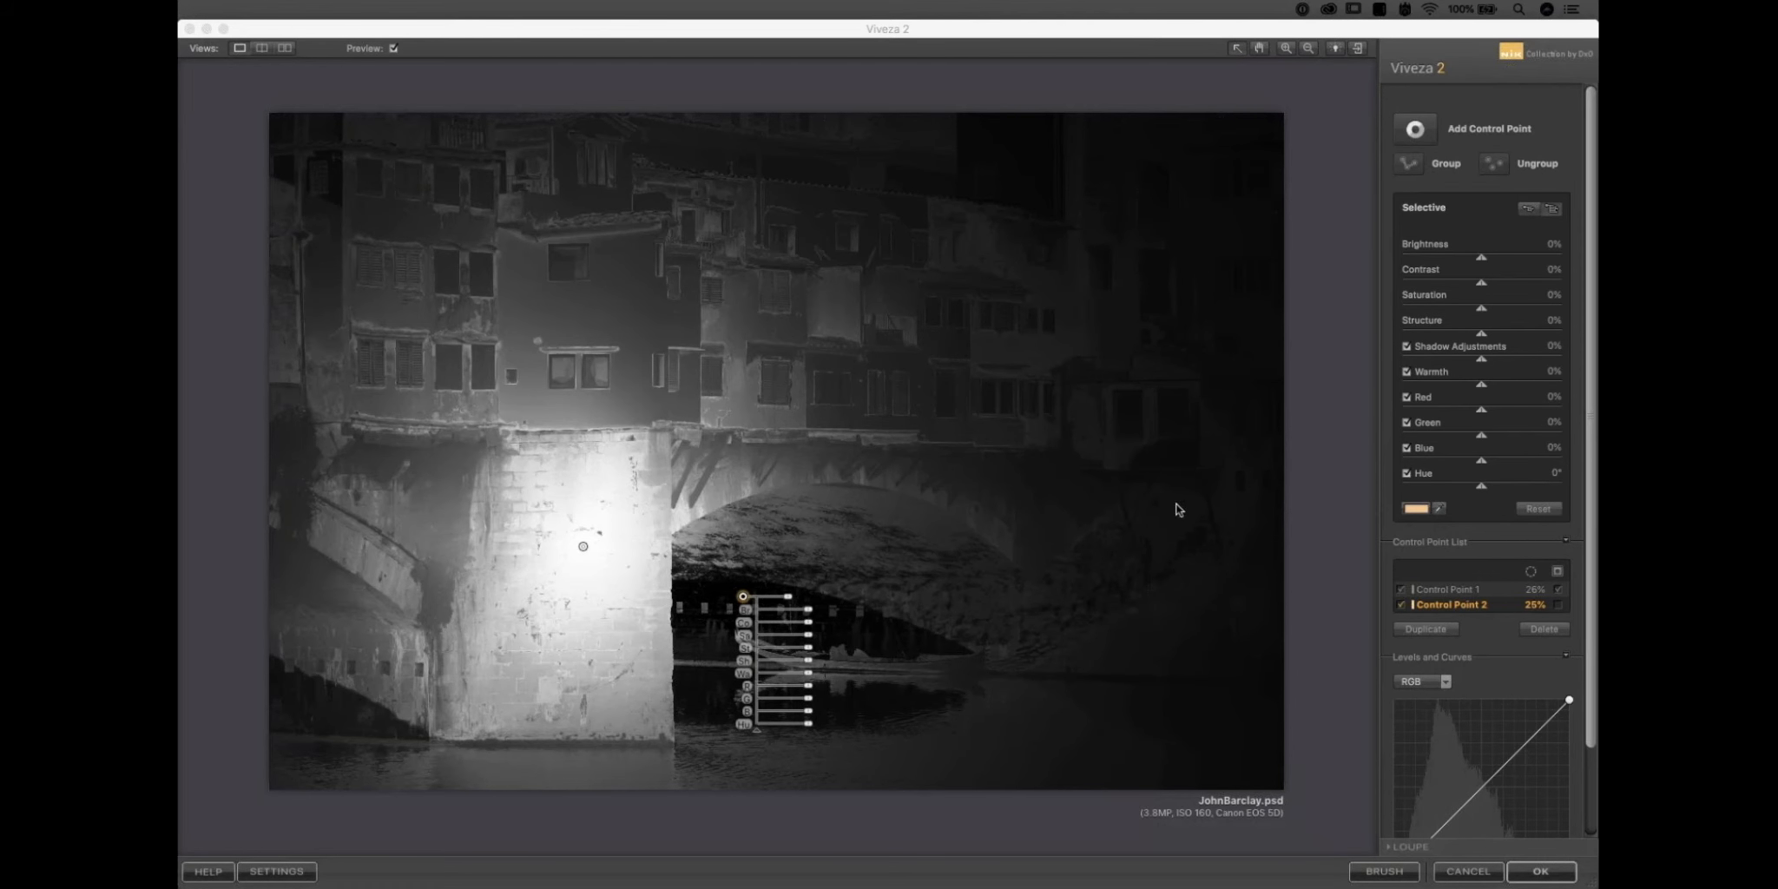
pyautogui.click(1559, 604)
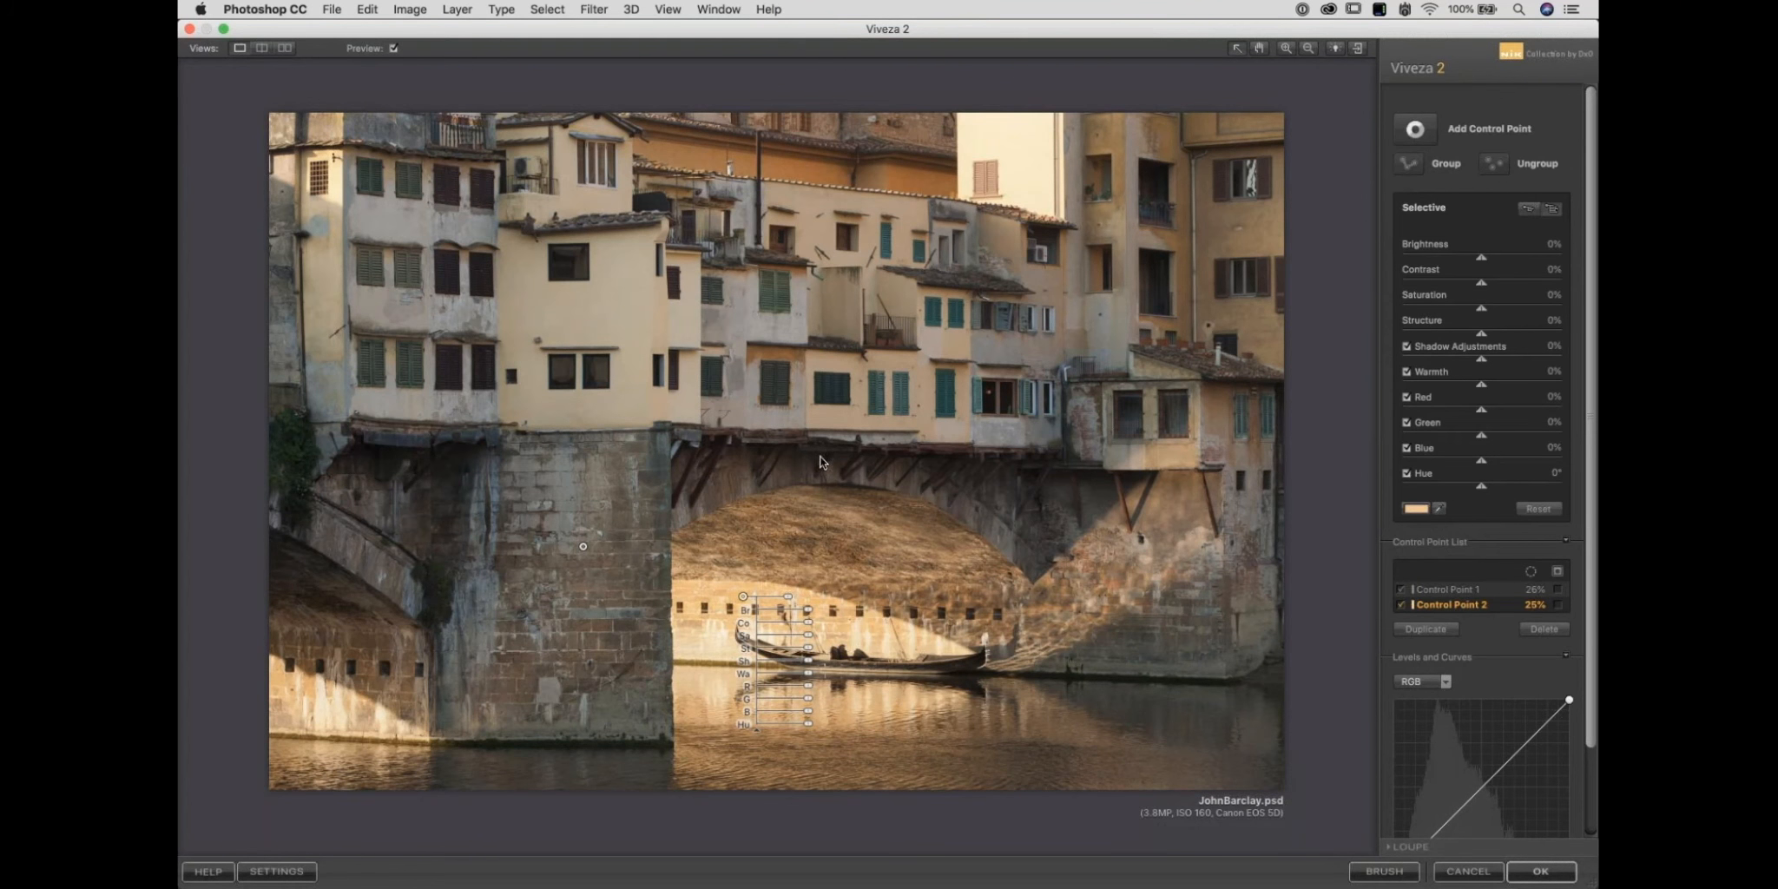
# Add a control point on the bright building wall above the bridge, with Brightness -37%, Saturation -13% and Blue 13%.
pyautogui.click(1430, 129)
pyautogui.click(1419, 130)
pyautogui.click(1415, 130)
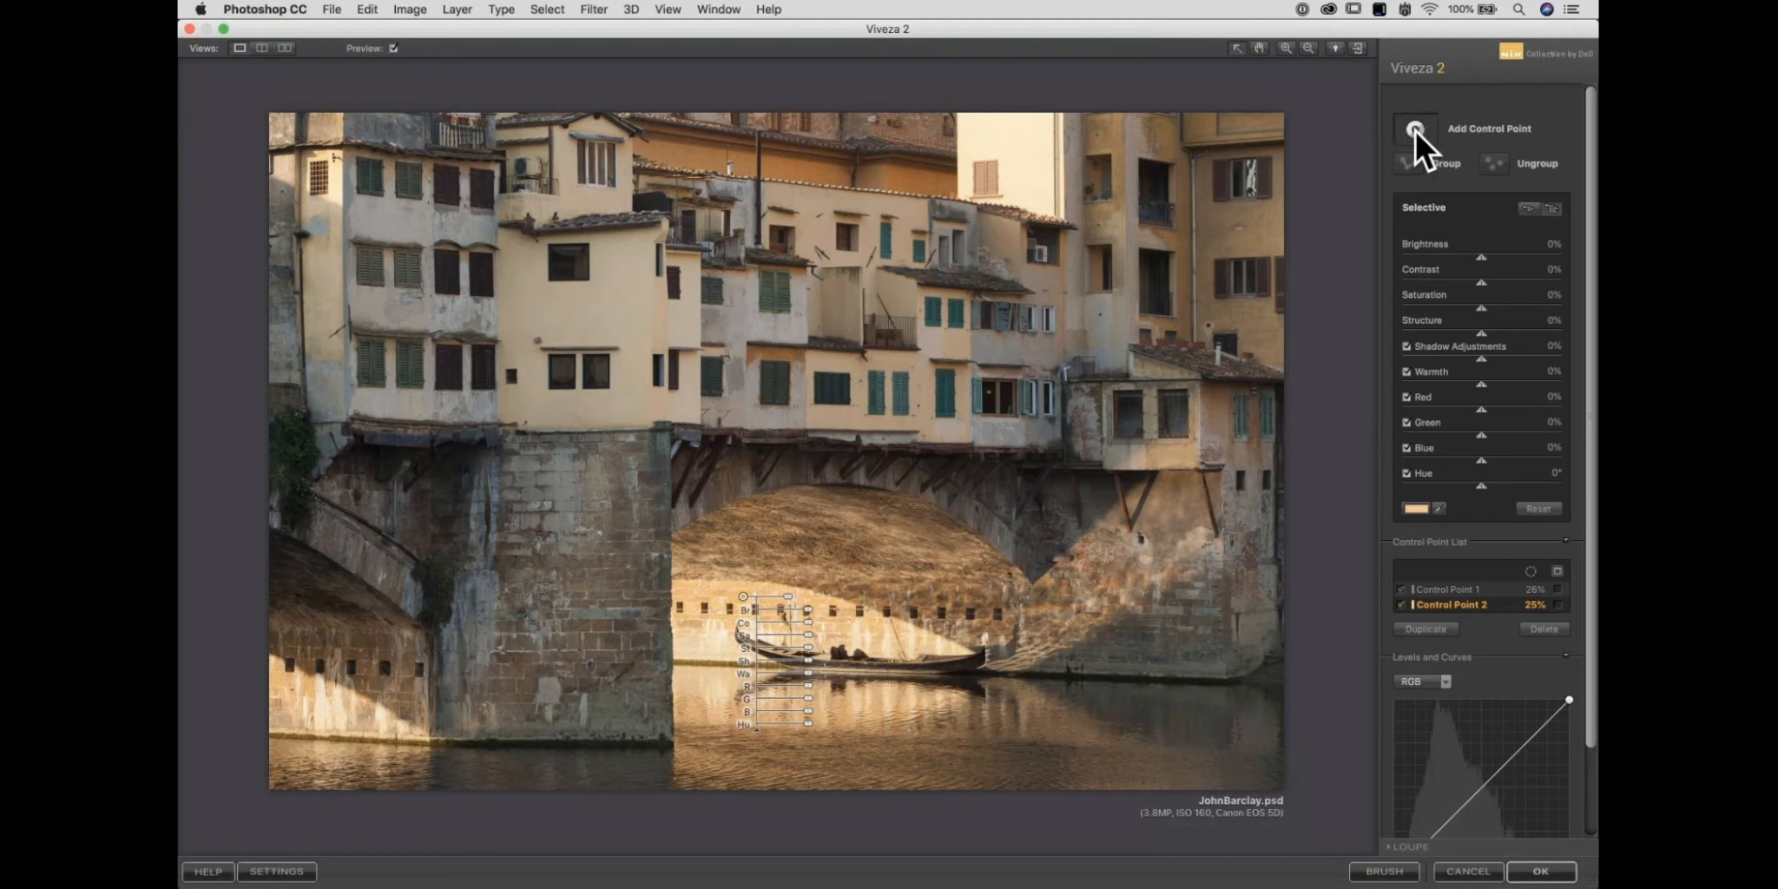
pyautogui.click(1020, 161)
pyautogui.moveTo(1069, 162)
pyautogui.mouseDown()
pyautogui.moveTo(1015, 153)
pyautogui.moveTo(1079, 173)
pyautogui.moveTo(1054, 159)
pyautogui.mouseUp()
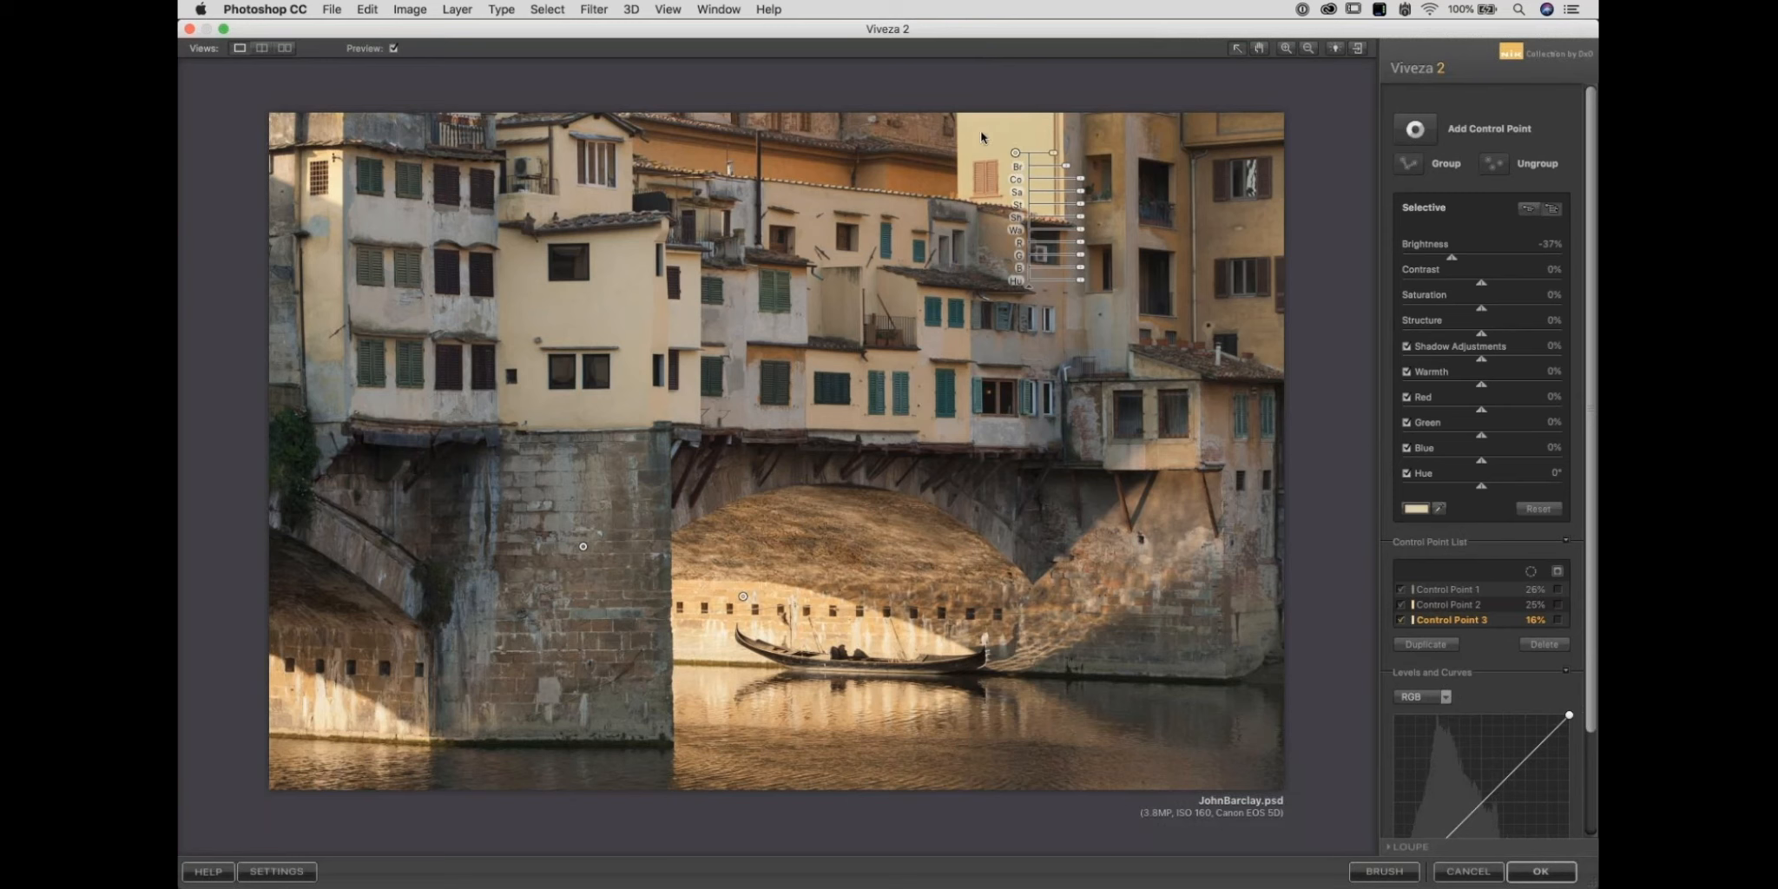
pyautogui.moveTo(1079, 192); pyautogui.dragTo(1074, 198)
pyautogui.moveTo(1080, 275); pyautogui.dragTo(1086, 275)
pyautogui.click(1214, 39)
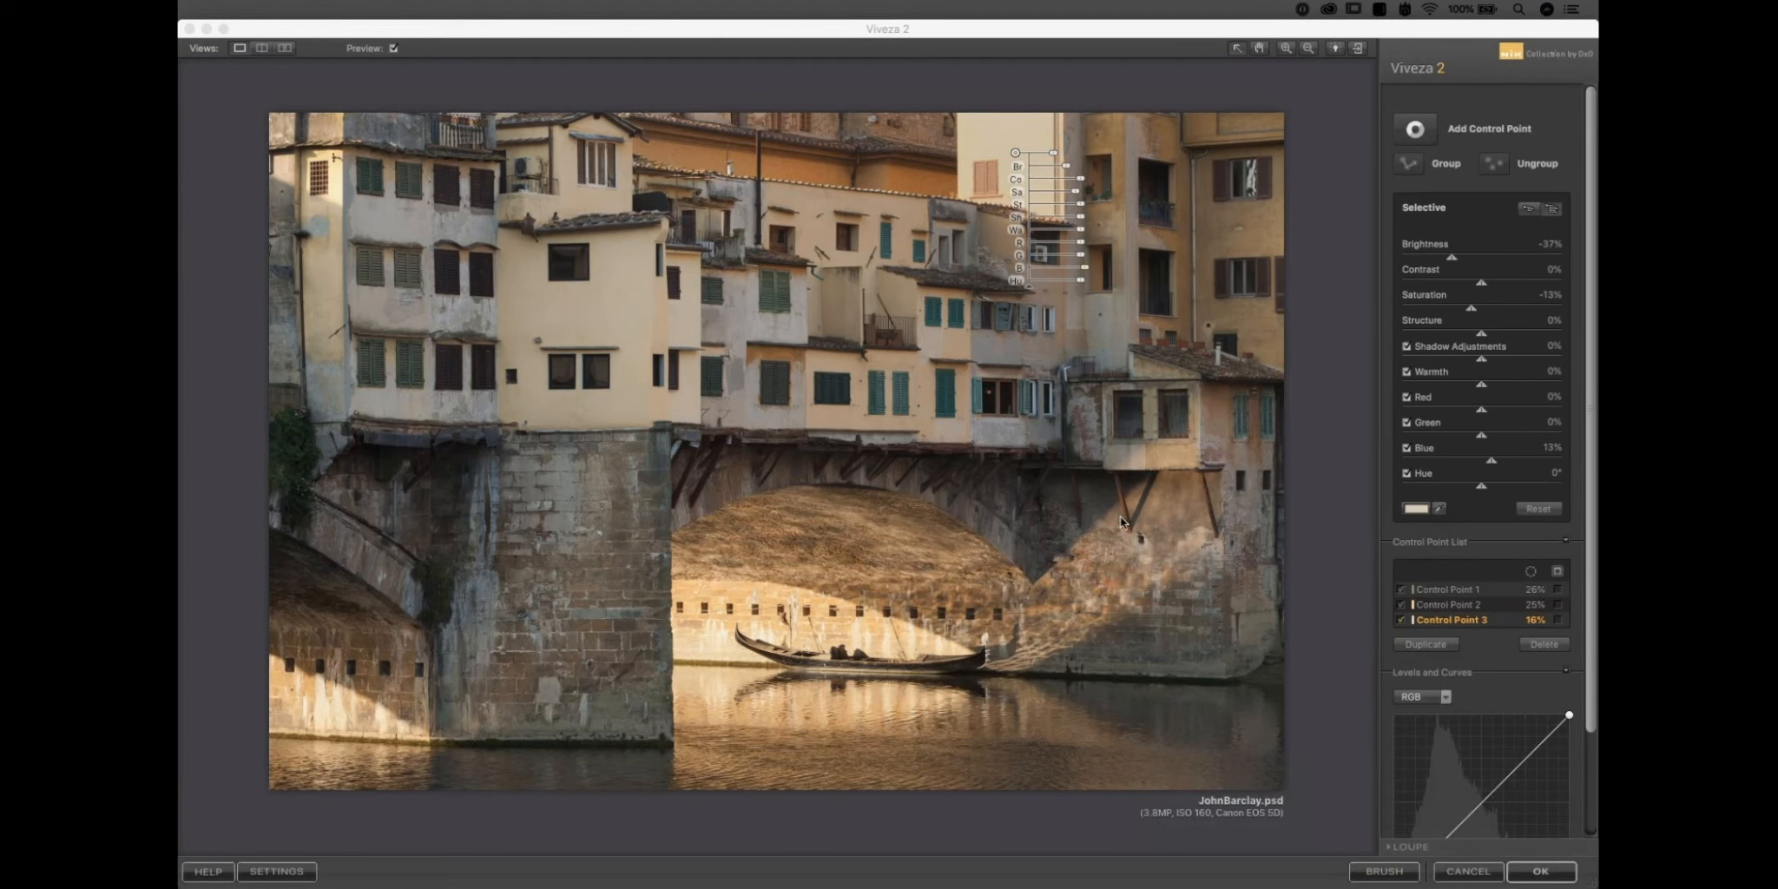
# Set the stone pier control point's size to 27%, and leave Viveza 2 without applying the edits.
pyautogui.click(584, 547)
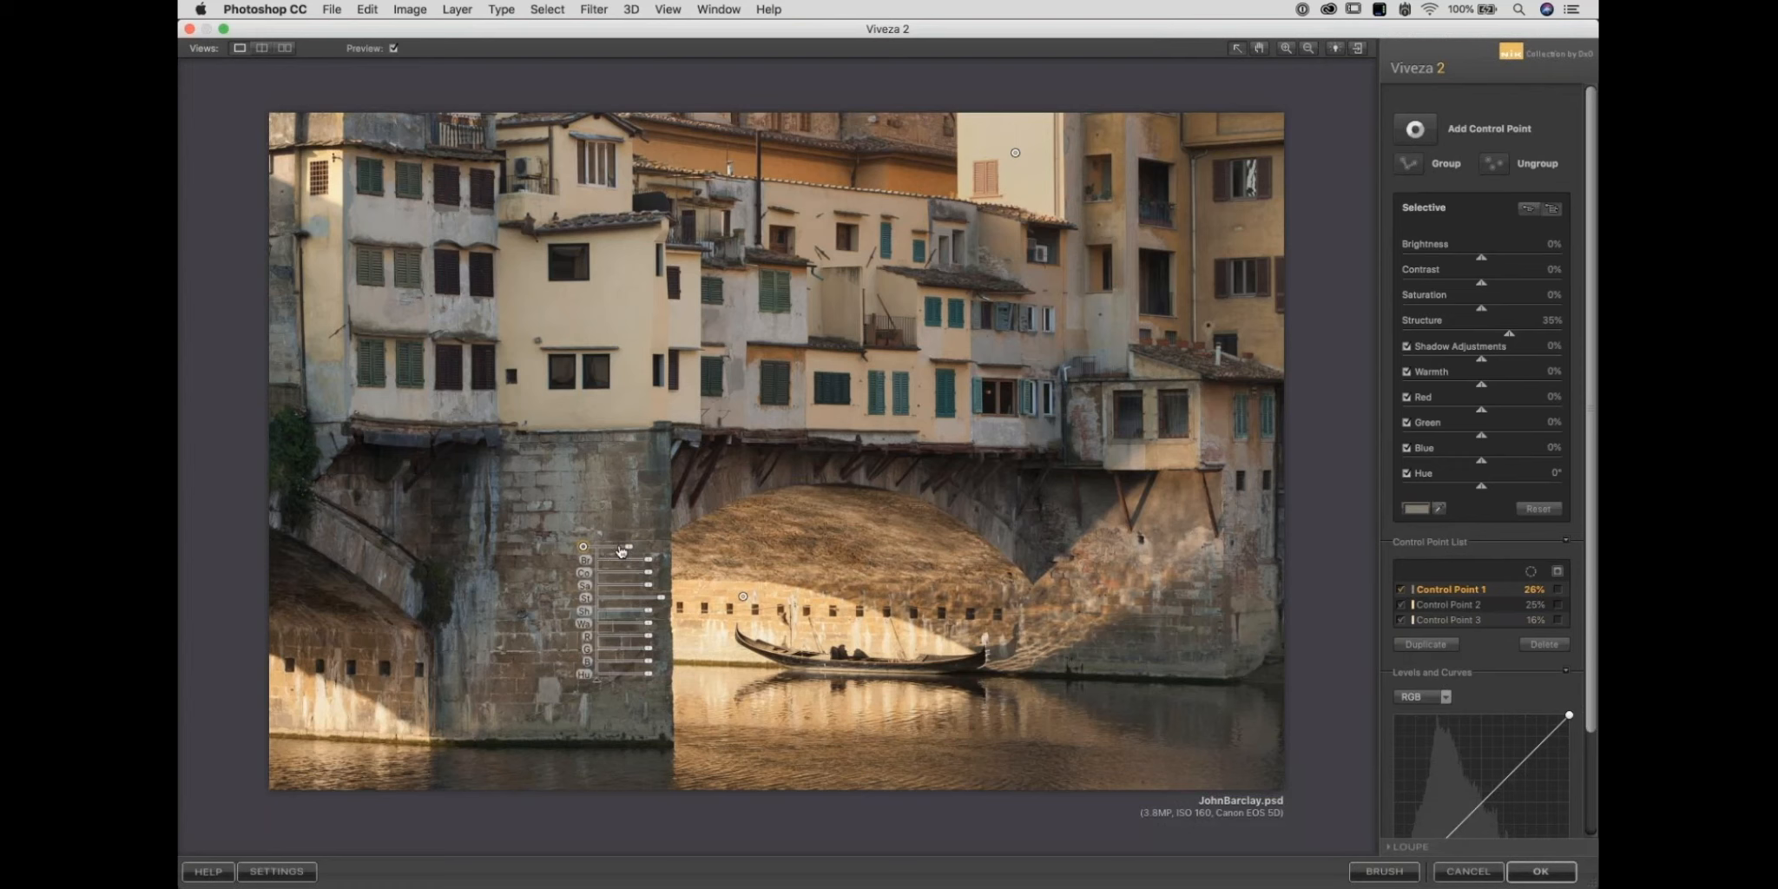
pyautogui.moveTo(628, 547)
pyautogui.mouseDown()
pyautogui.moveTo(658, 558)
pyautogui.moveTo(604, 550)
pyautogui.moveTo(631, 547)
pyautogui.mouseUp()
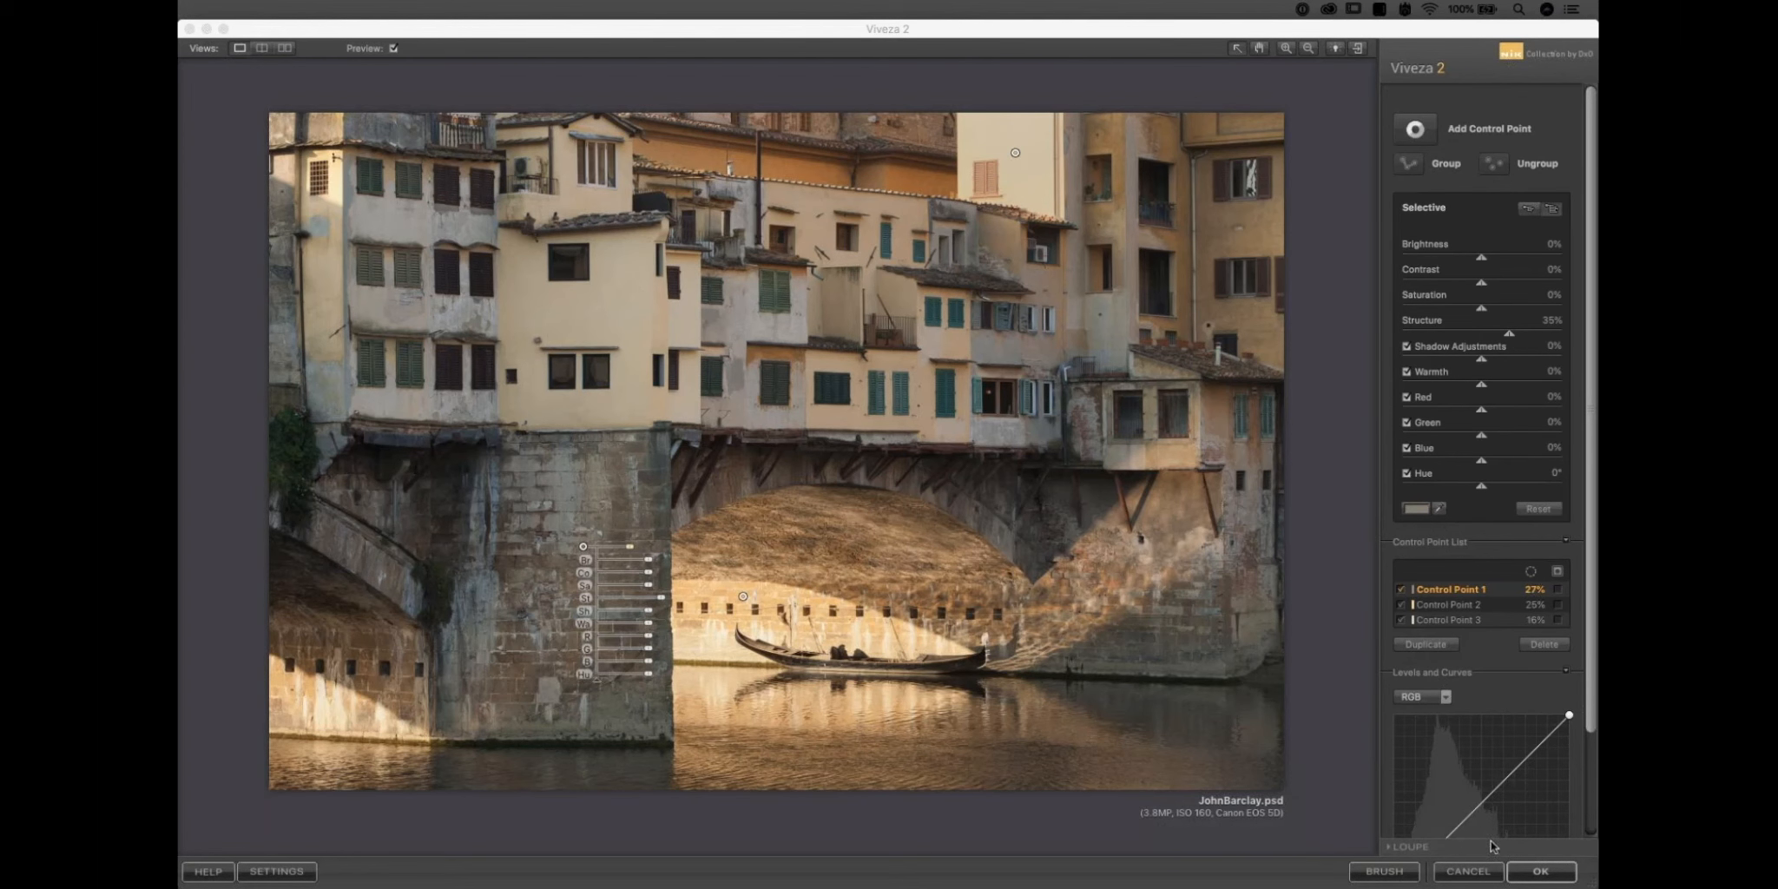
pyautogui.click(1467, 871)
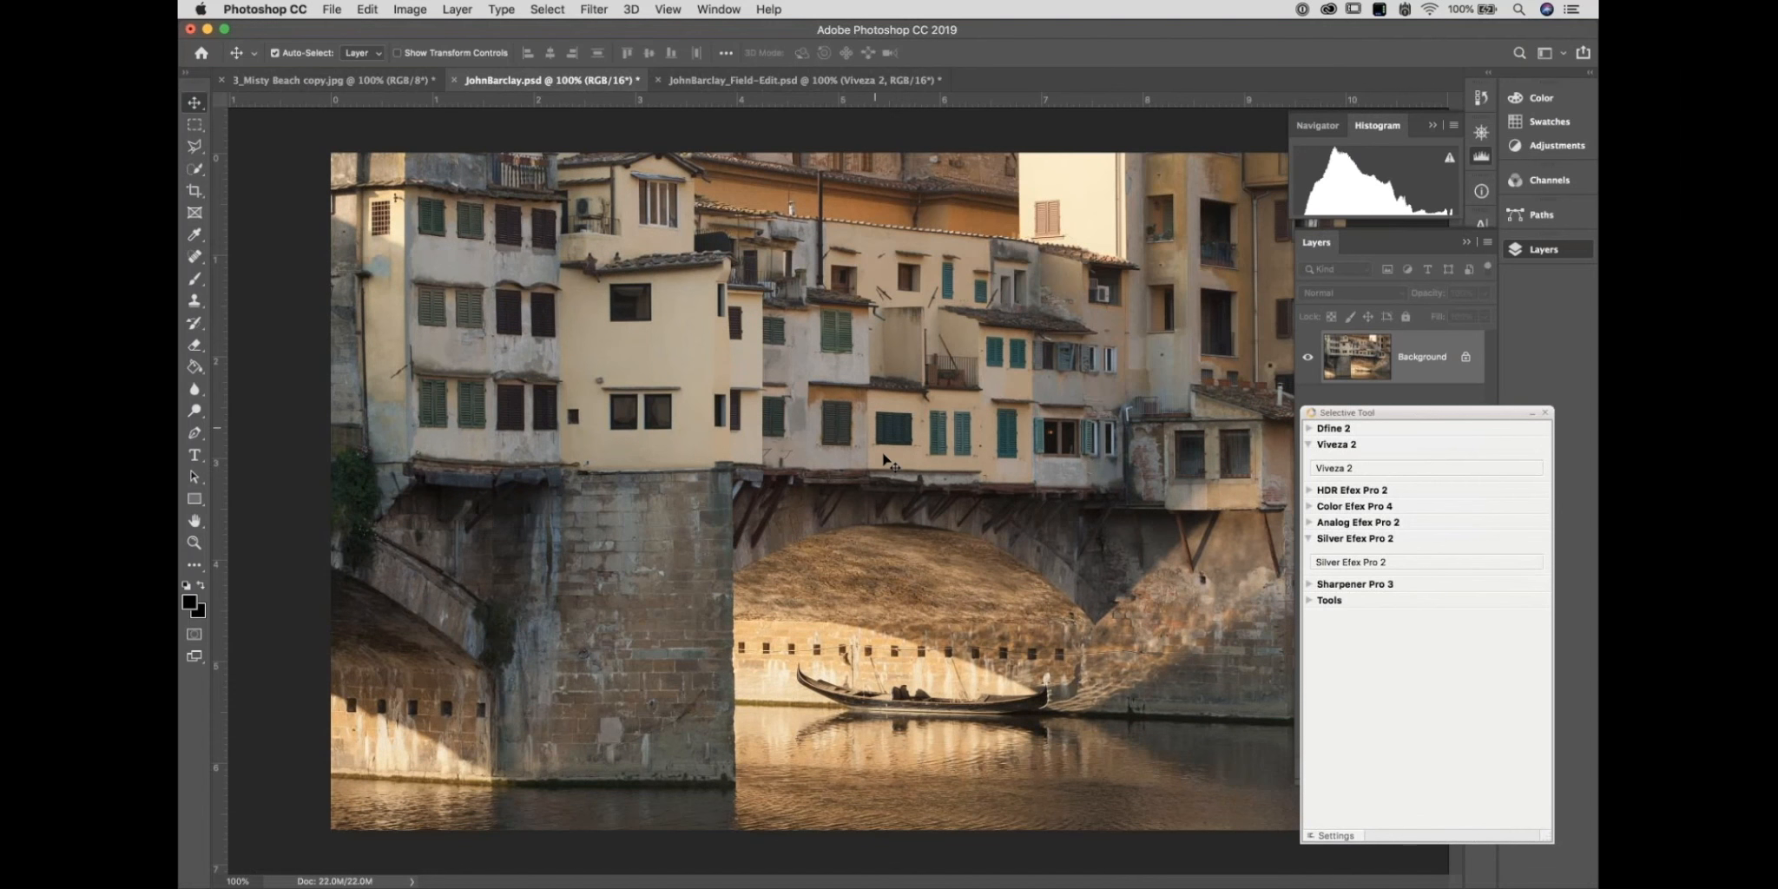
# Switch to DxO PhotoLab, send the couple photo MAD_9310.CR2 to Silver Efex Pro 2 despite the module ambiguity, and enlarge the plugin window.
pyautogui.press('super+Tab')
pyautogui.press('super+Tab')
pyautogui.press('super+Tab')
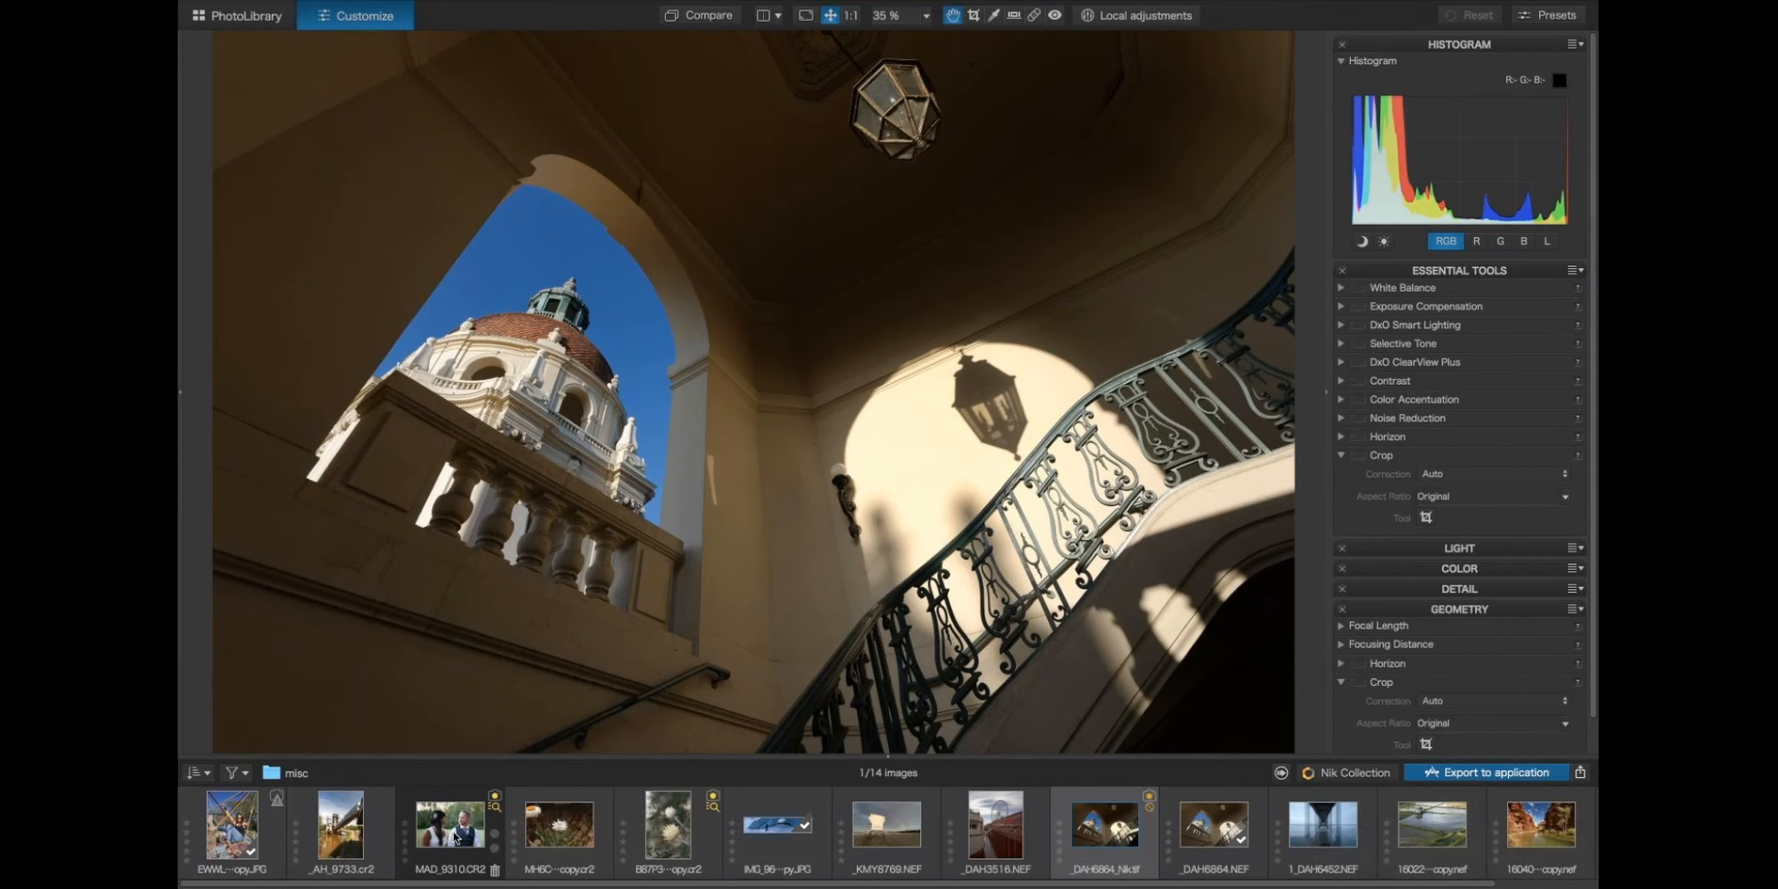
pyautogui.click(454, 837)
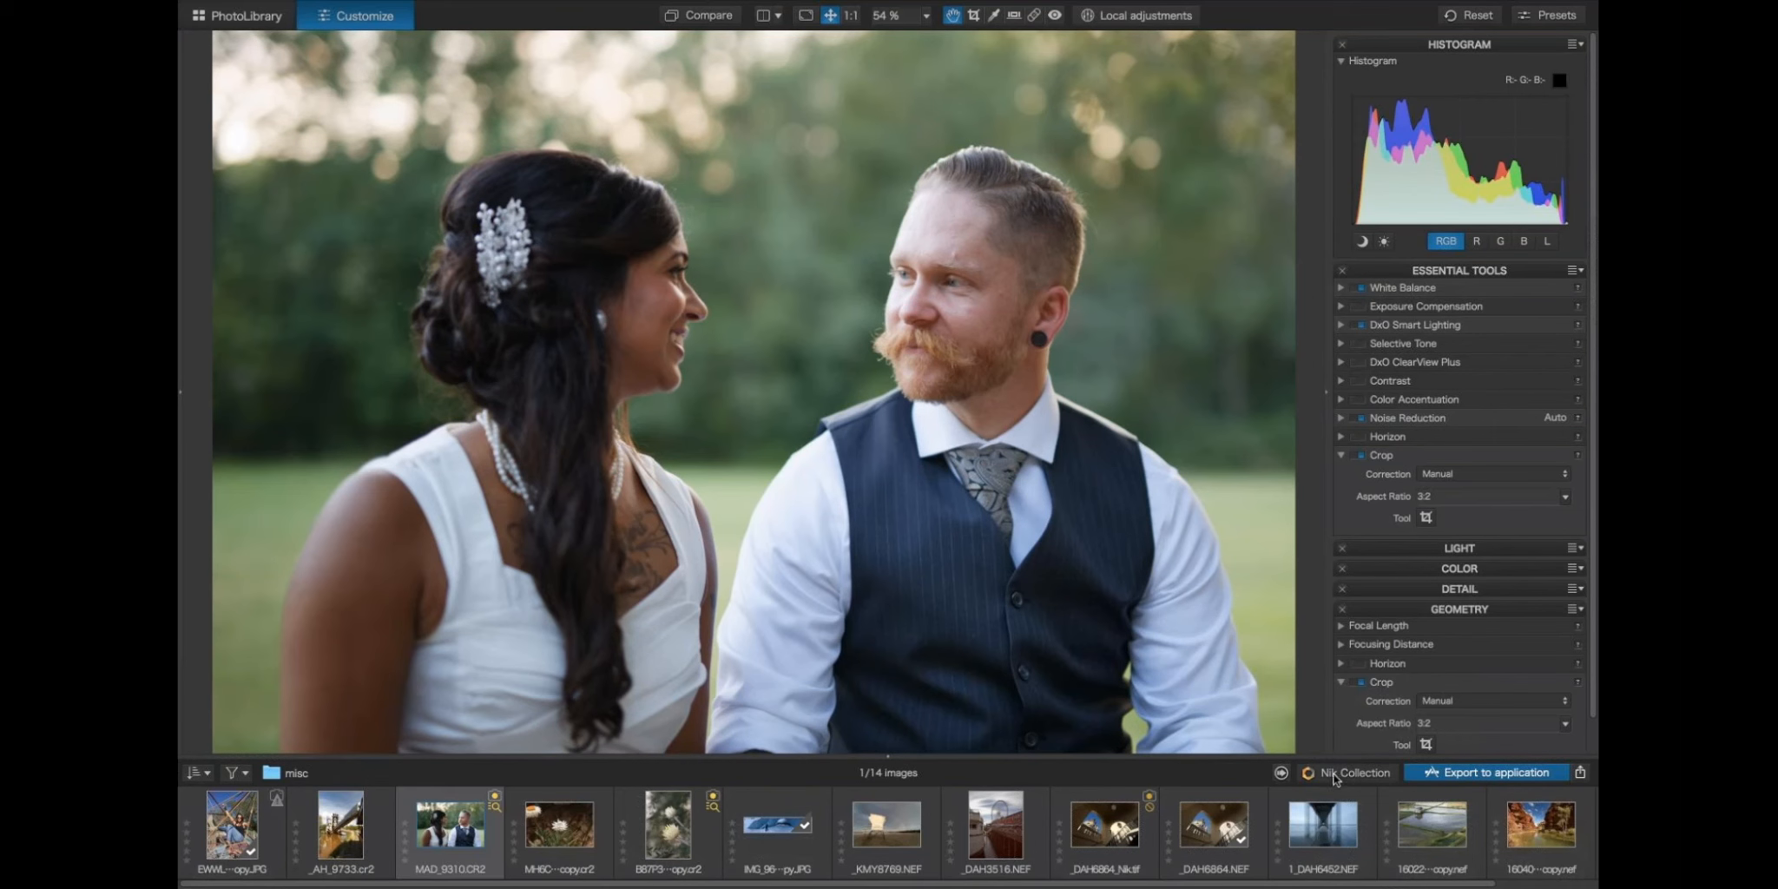
pyautogui.click(1334, 779)
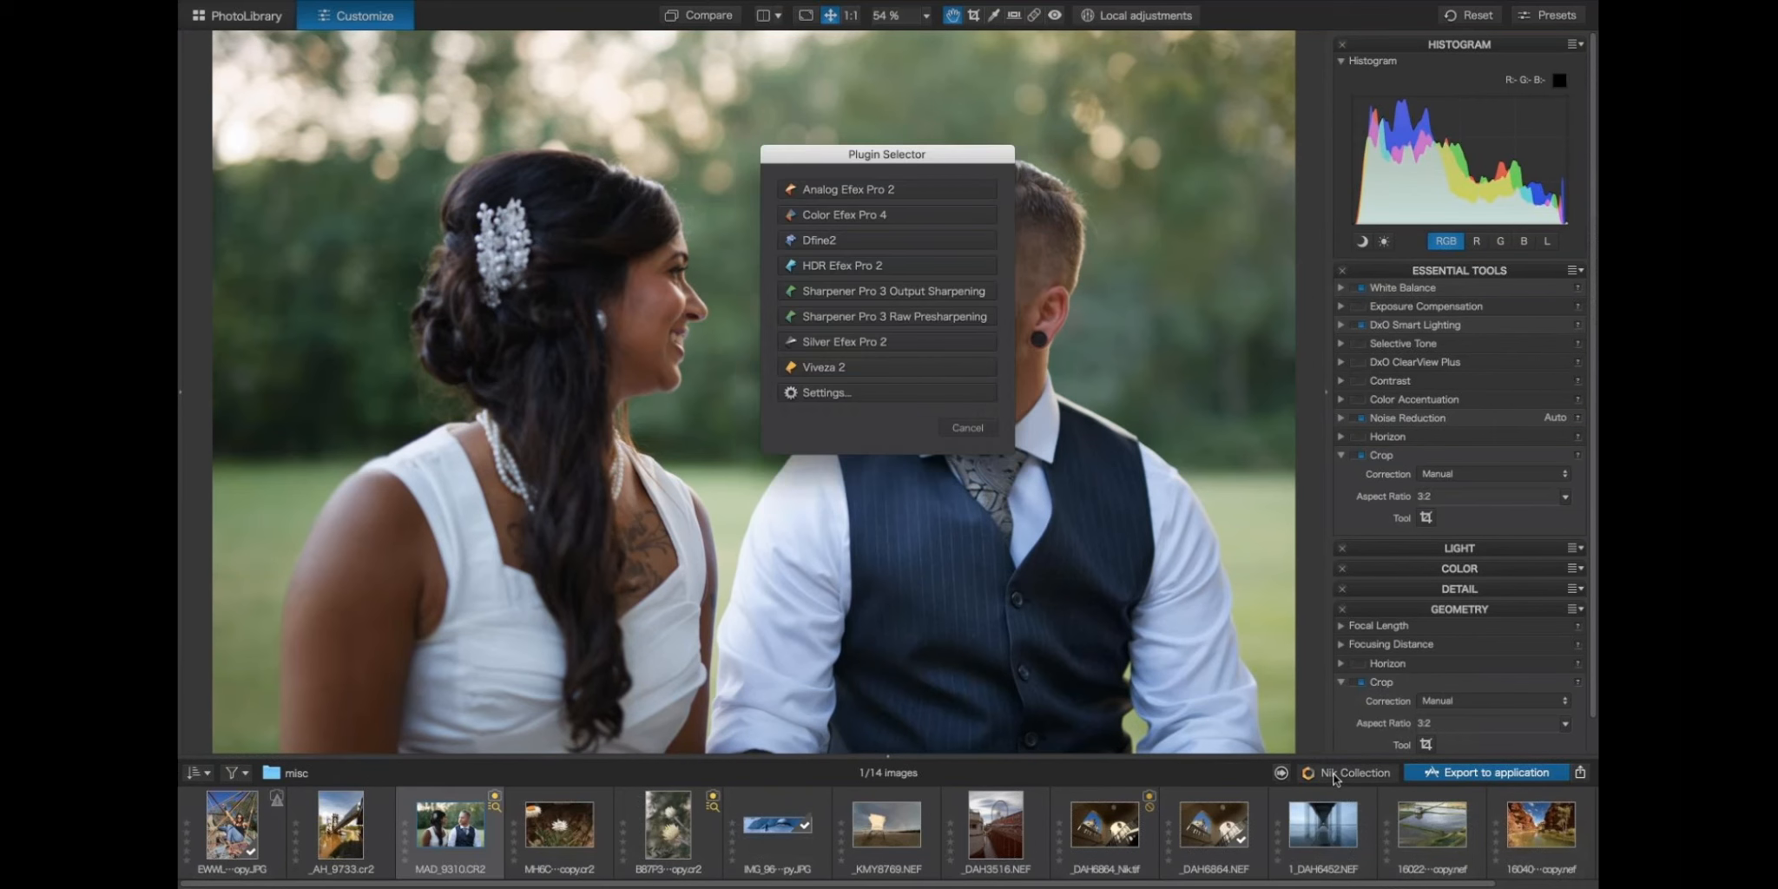
pyautogui.click(892, 350)
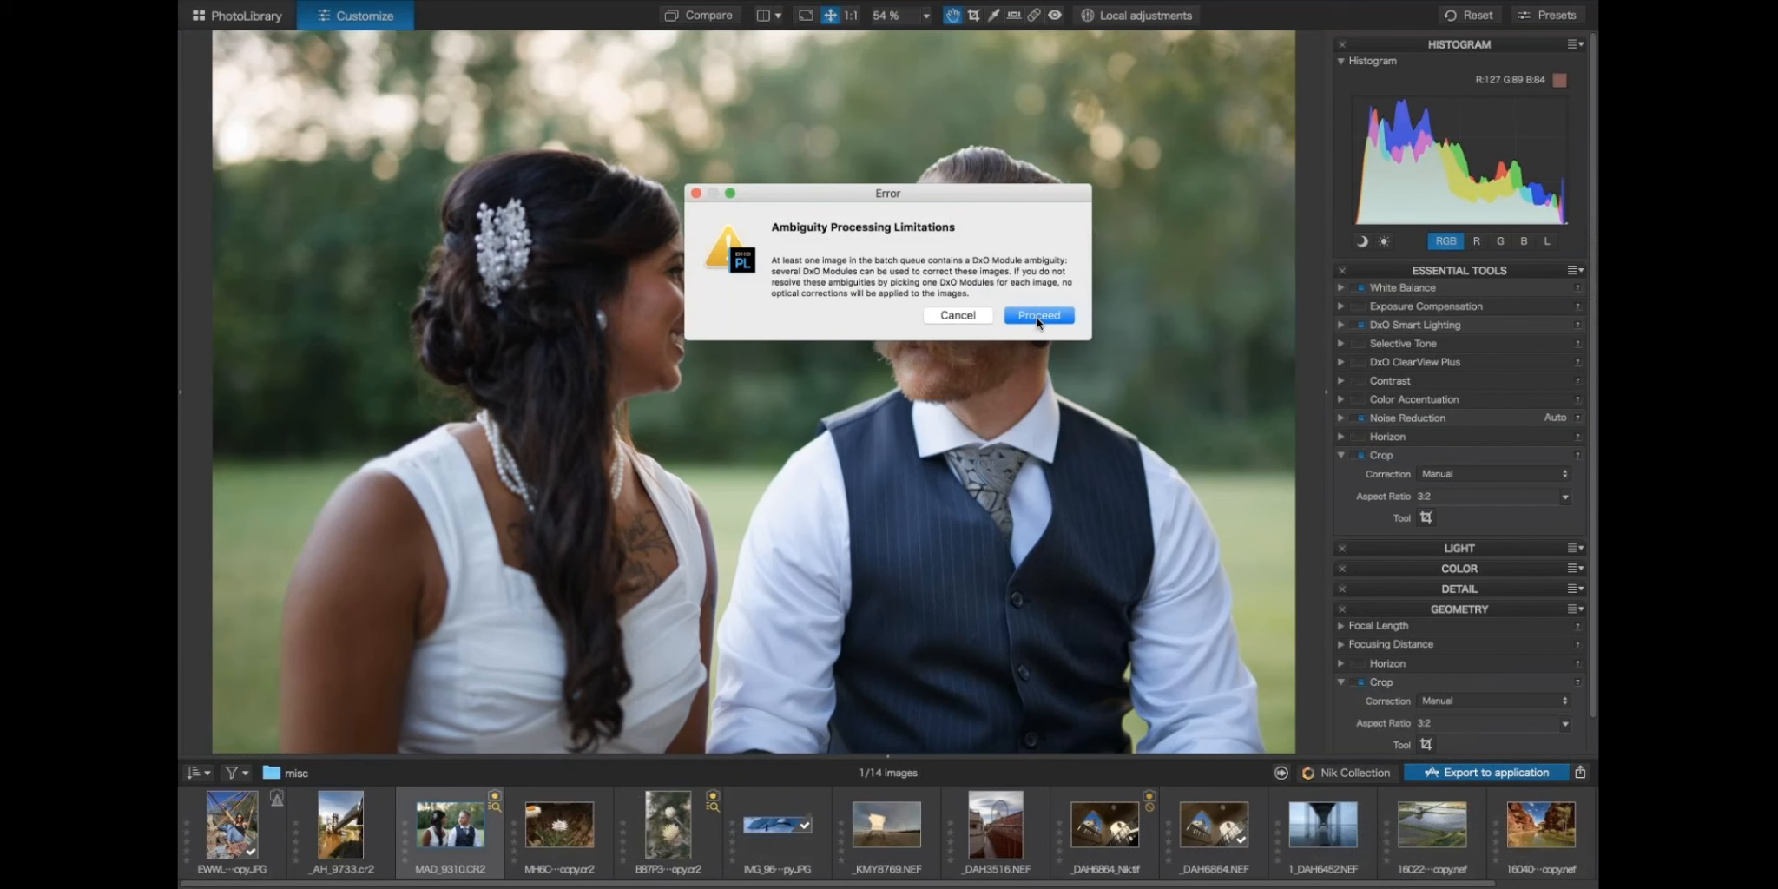
pyautogui.click(1038, 316)
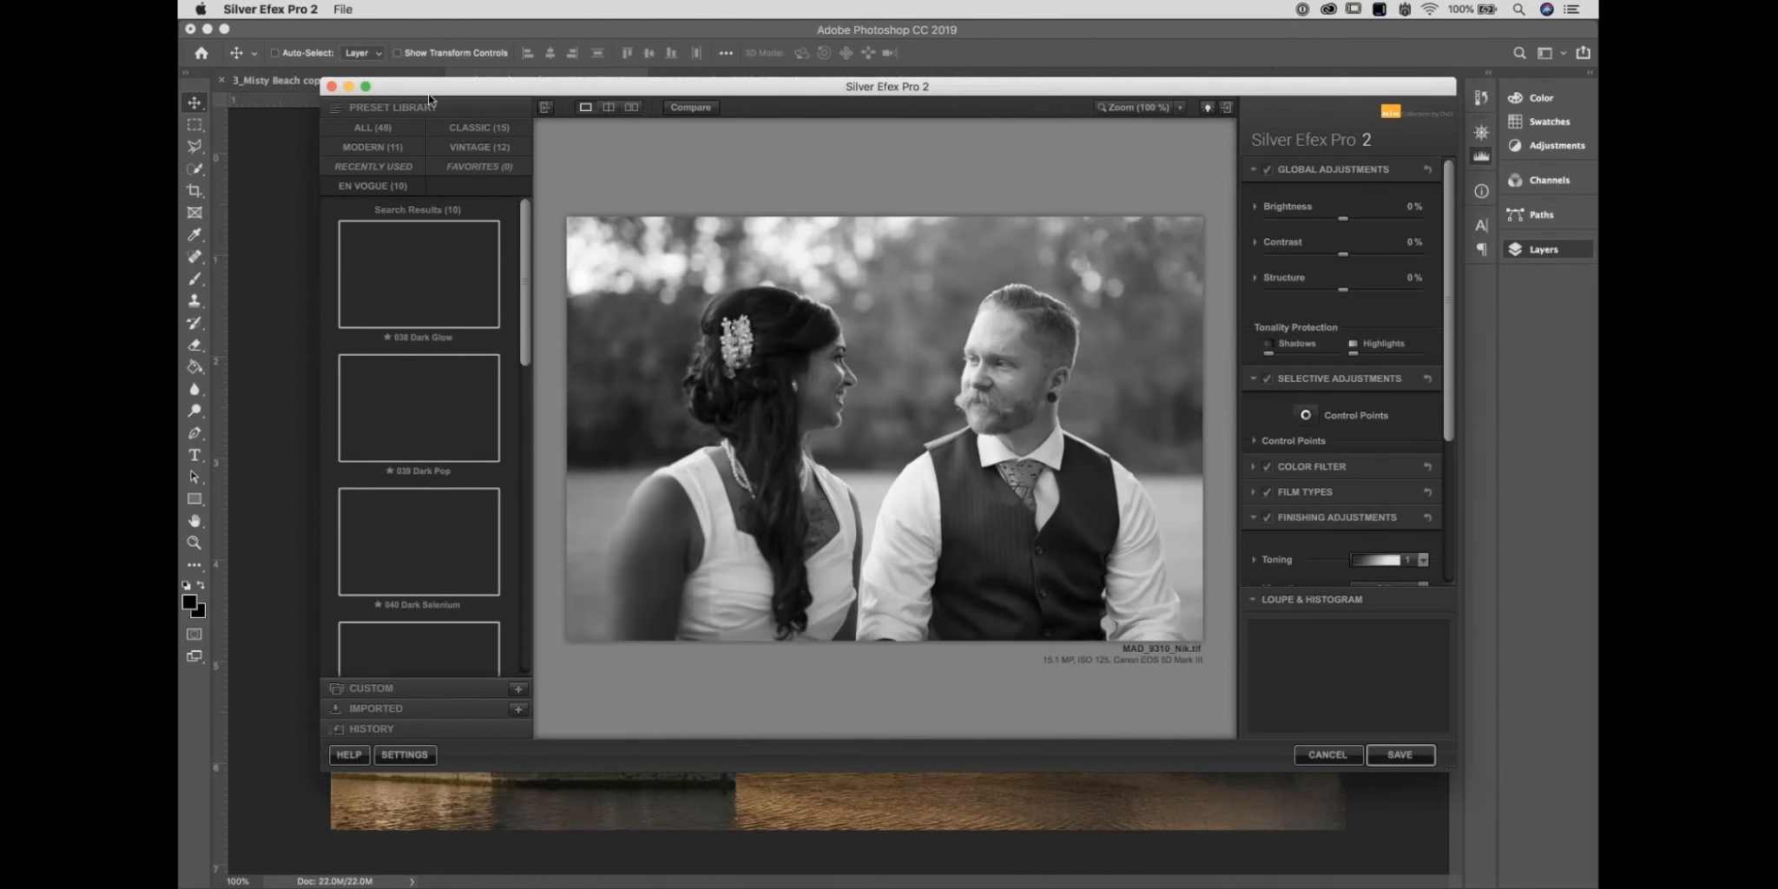
pyautogui.click(364, 87)
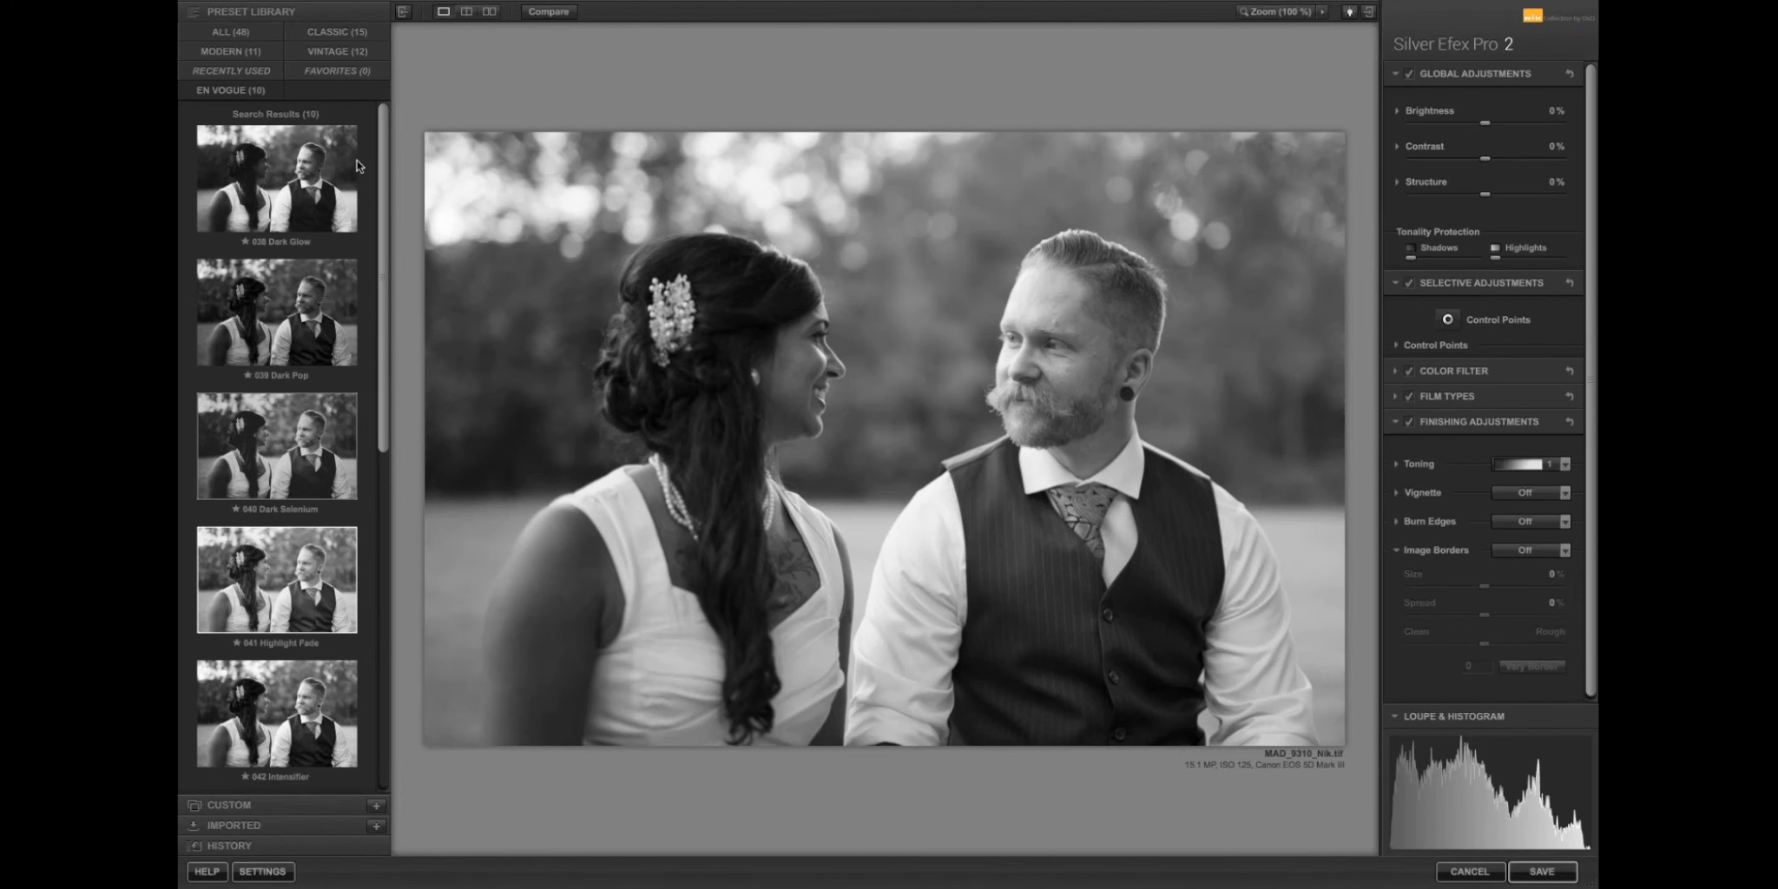
# Try the presets 047 Sun Bleached, 046 Subtle Glow, 045 Contrasty and 044 Ominous Fade on the couple photo, and apply 043 More Silver.
pyautogui.moveTo(382, 275); pyautogui.dragTo(385, 522)
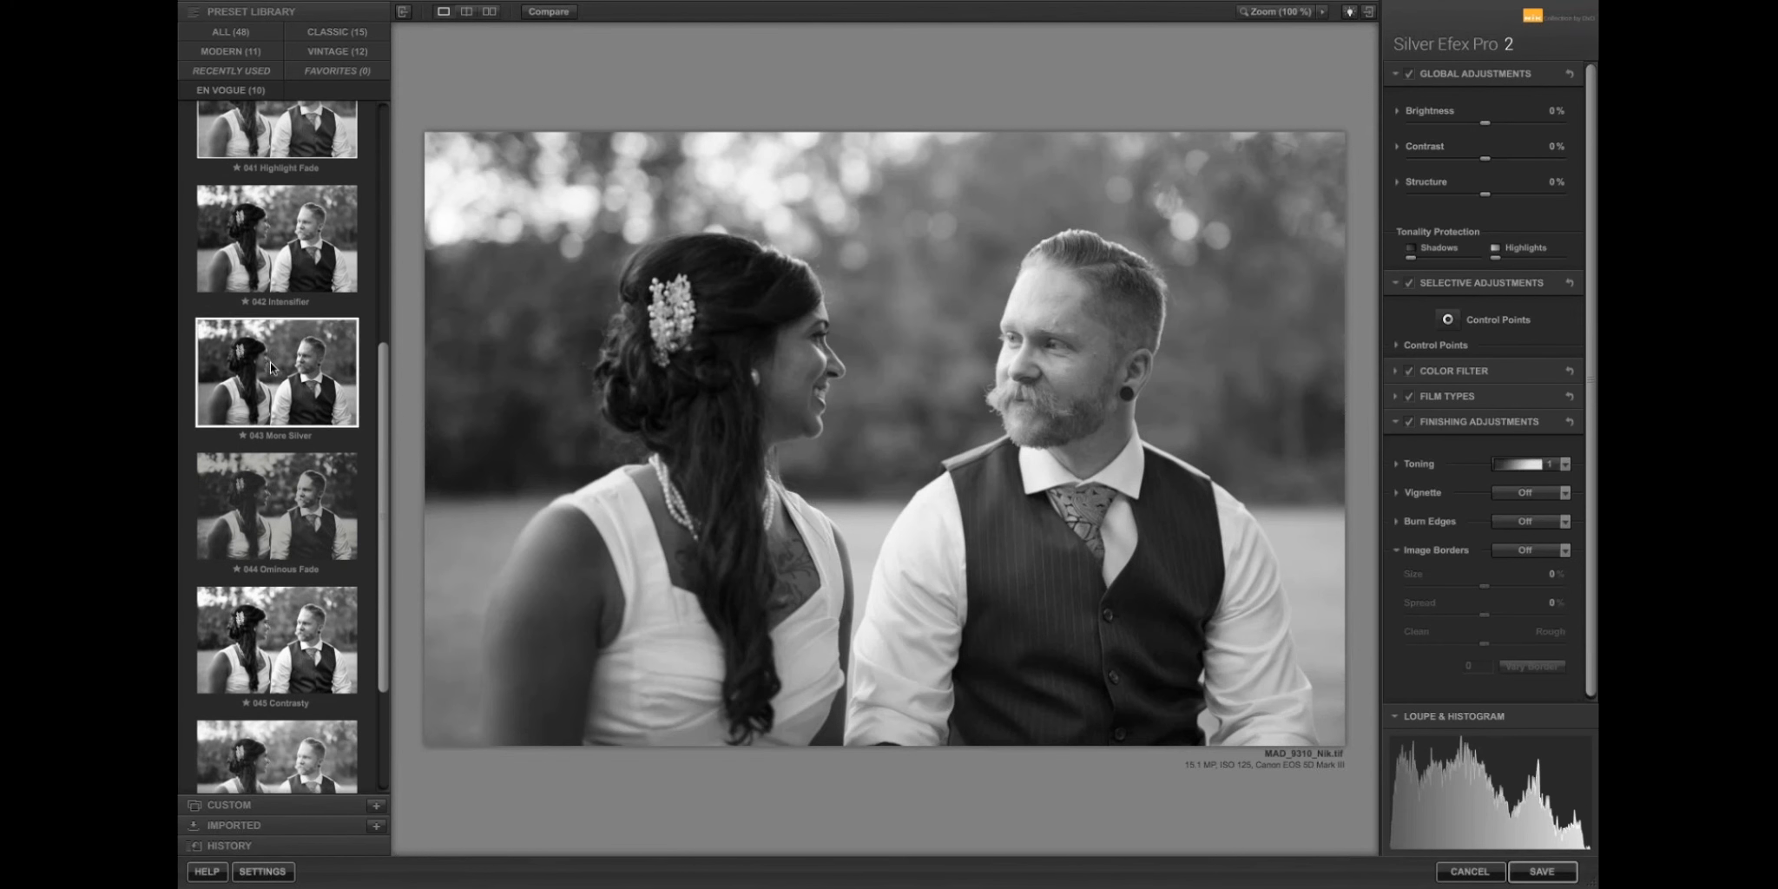
pyautogui.click(272, 368)
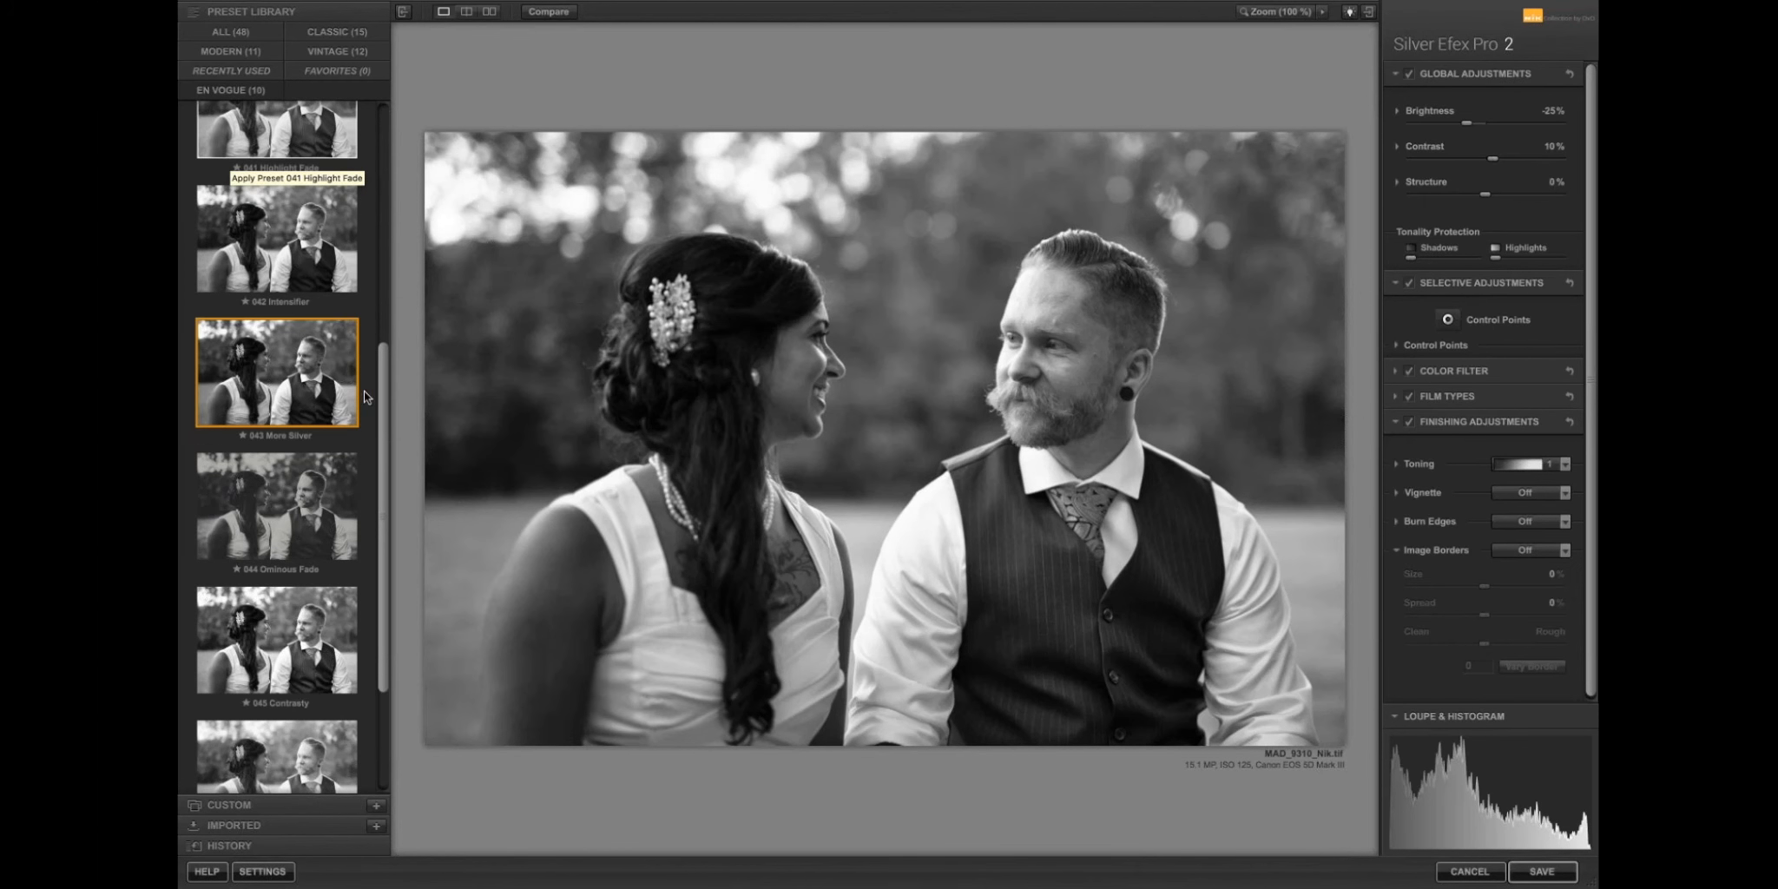
pyautogui.scroll(-2, 383, 402)
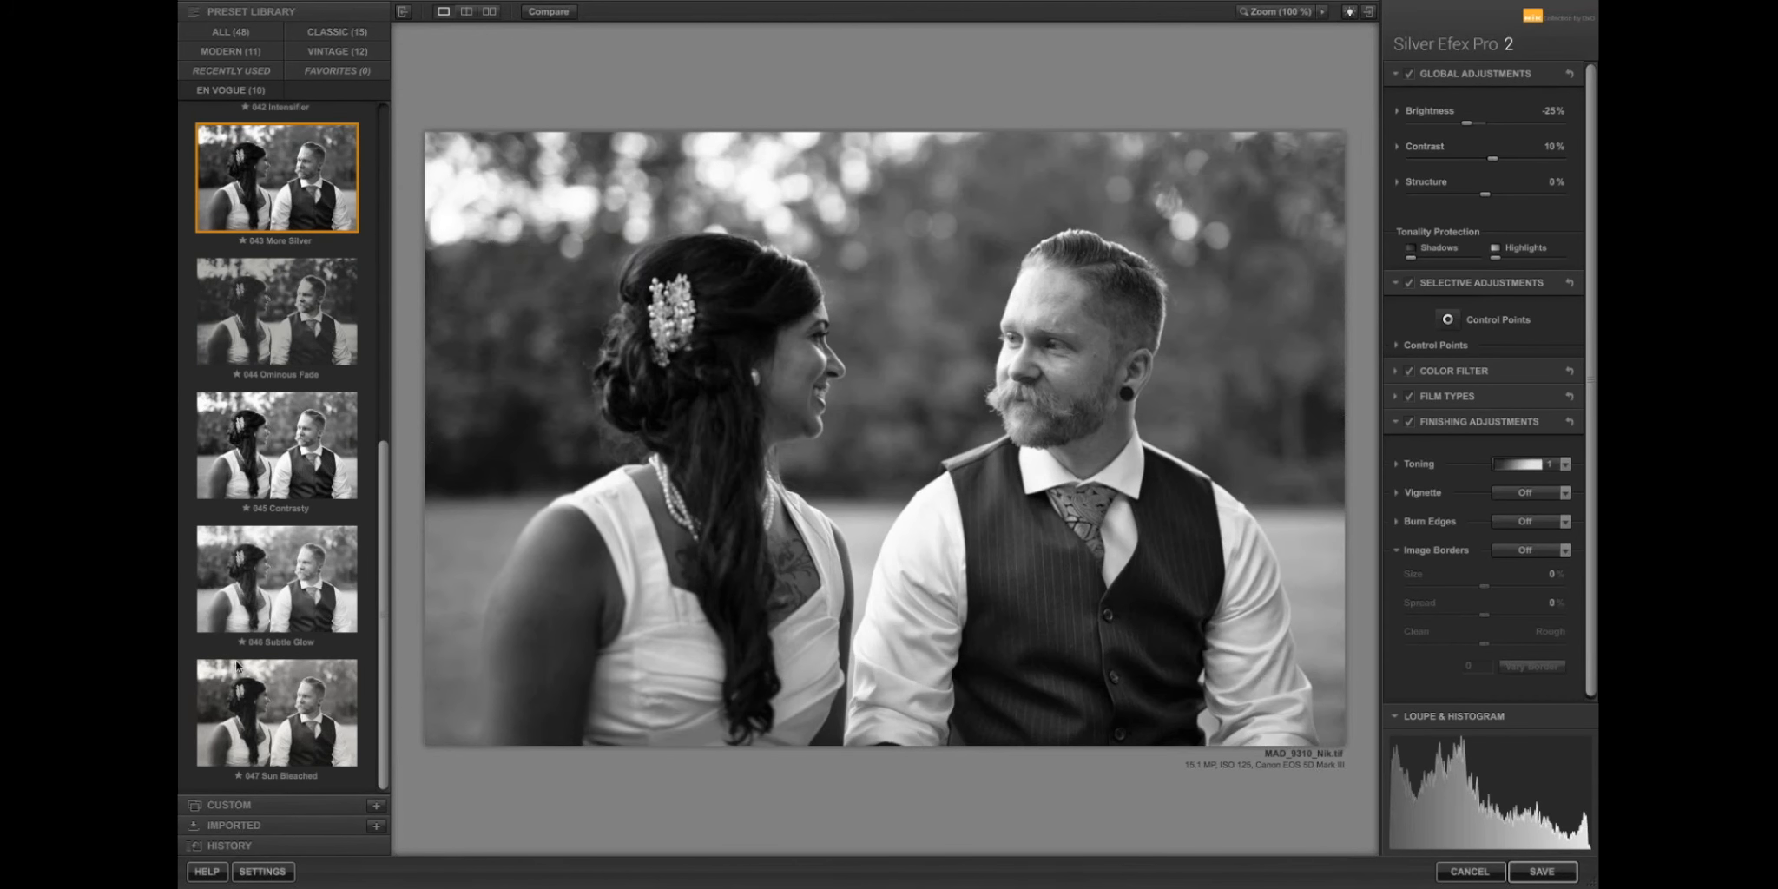
pyautogui.click(286, 733)
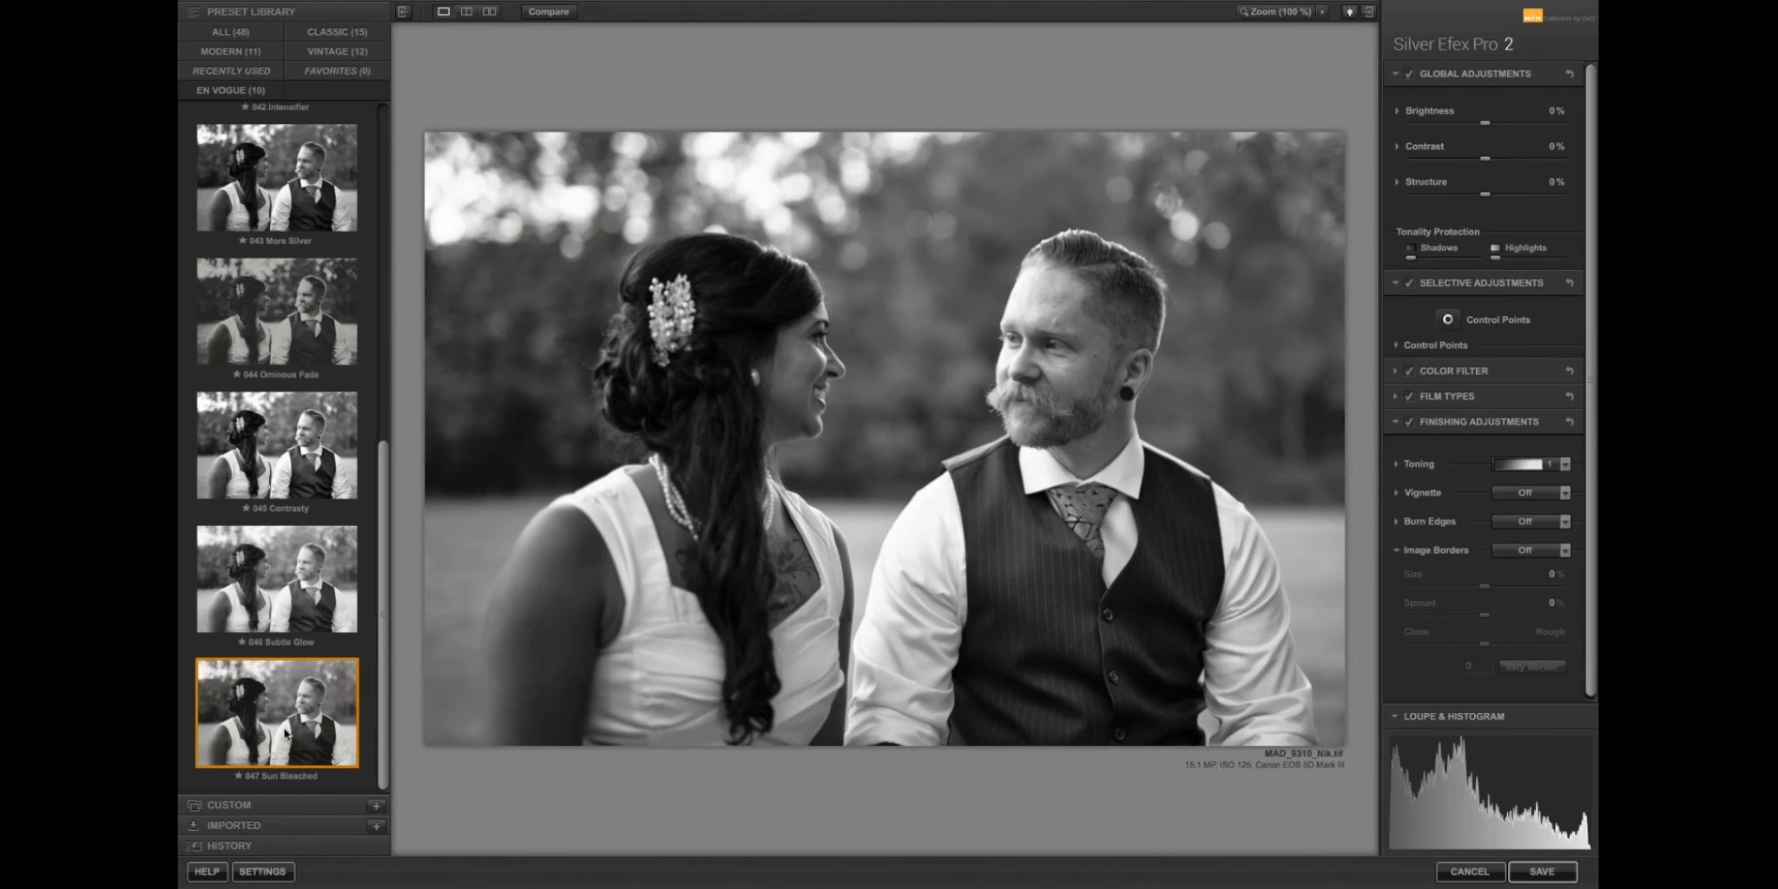
pyautogui.click(265, 606)
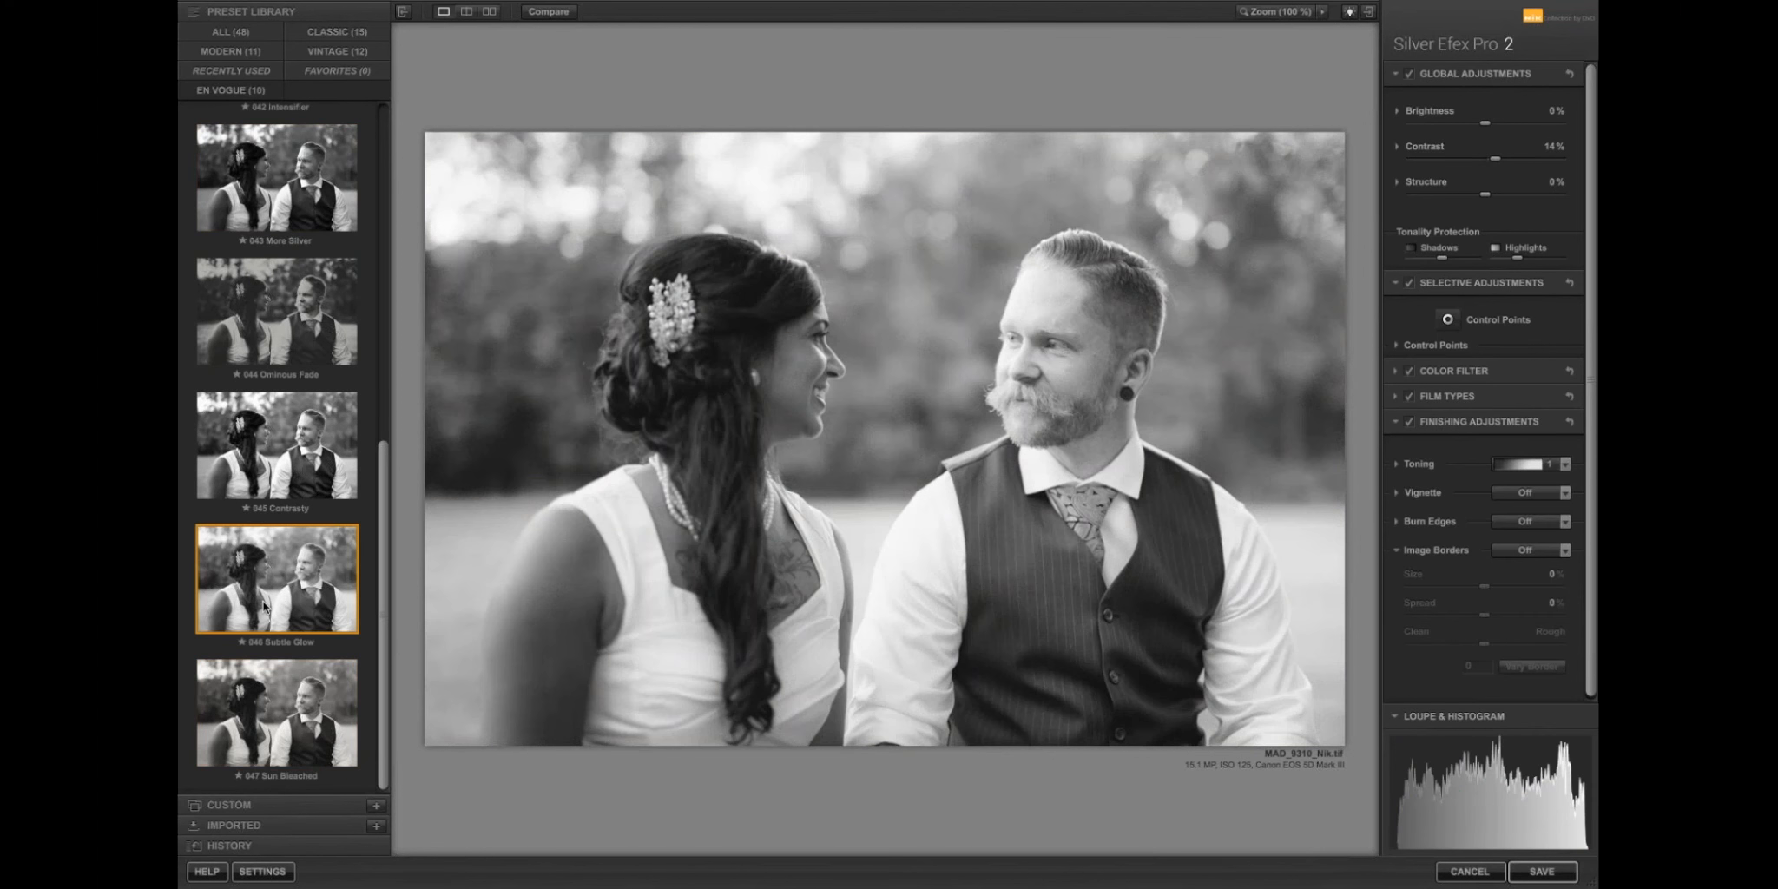
pyautogui.click(285, 450)
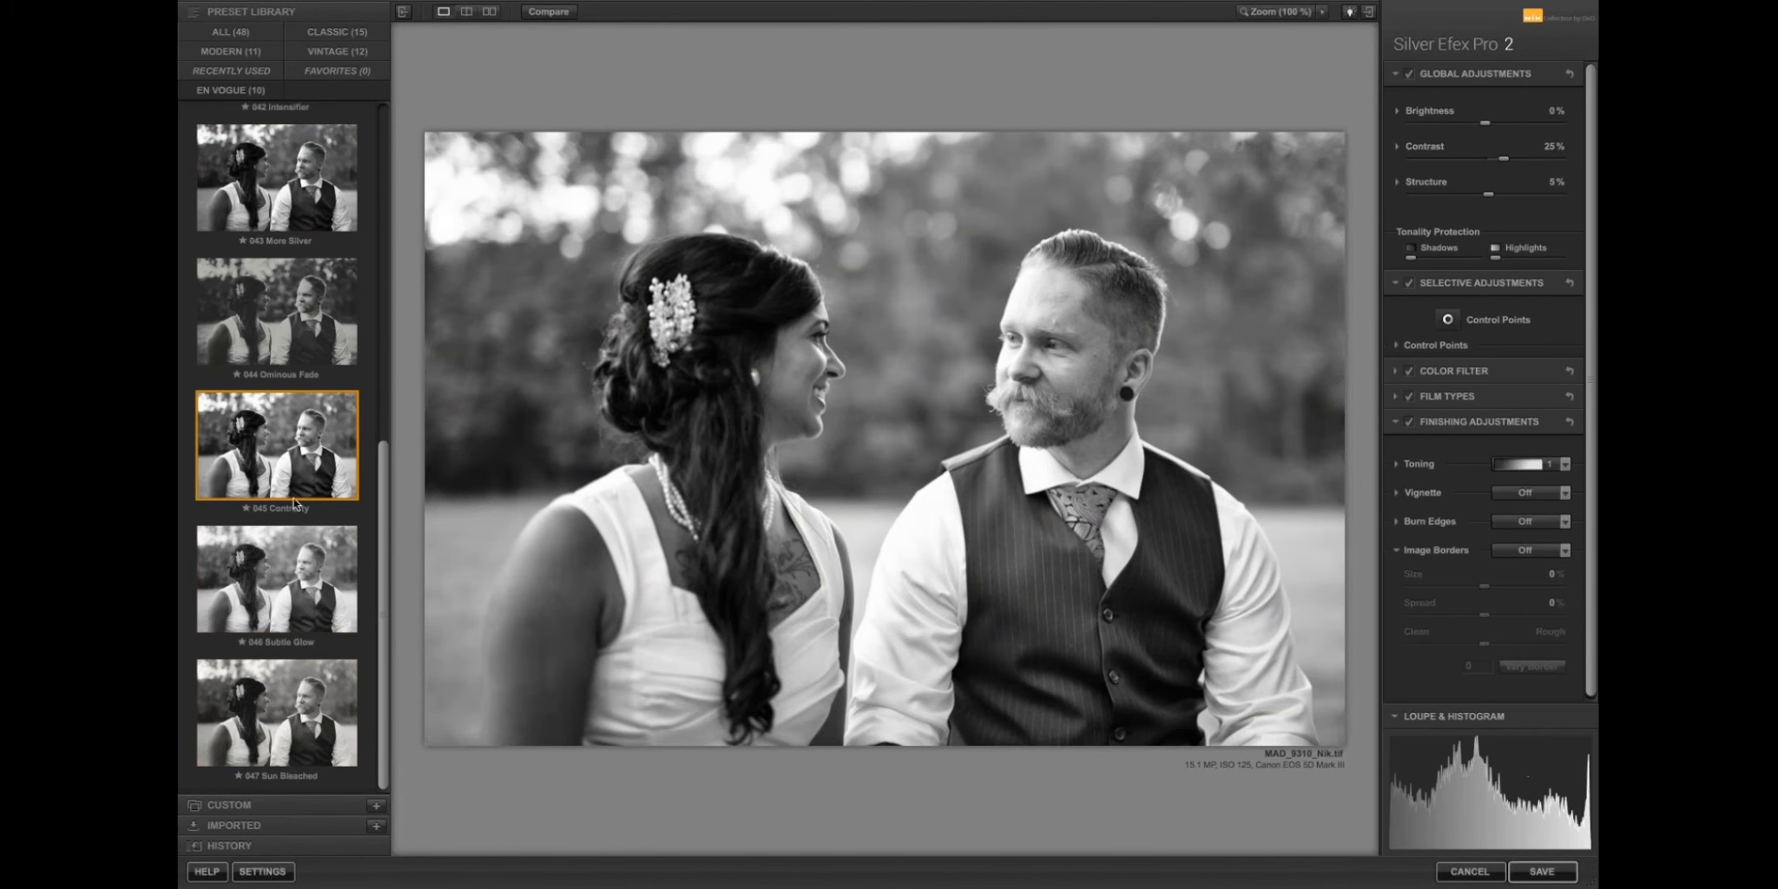
pyautogui.click(298, 301)
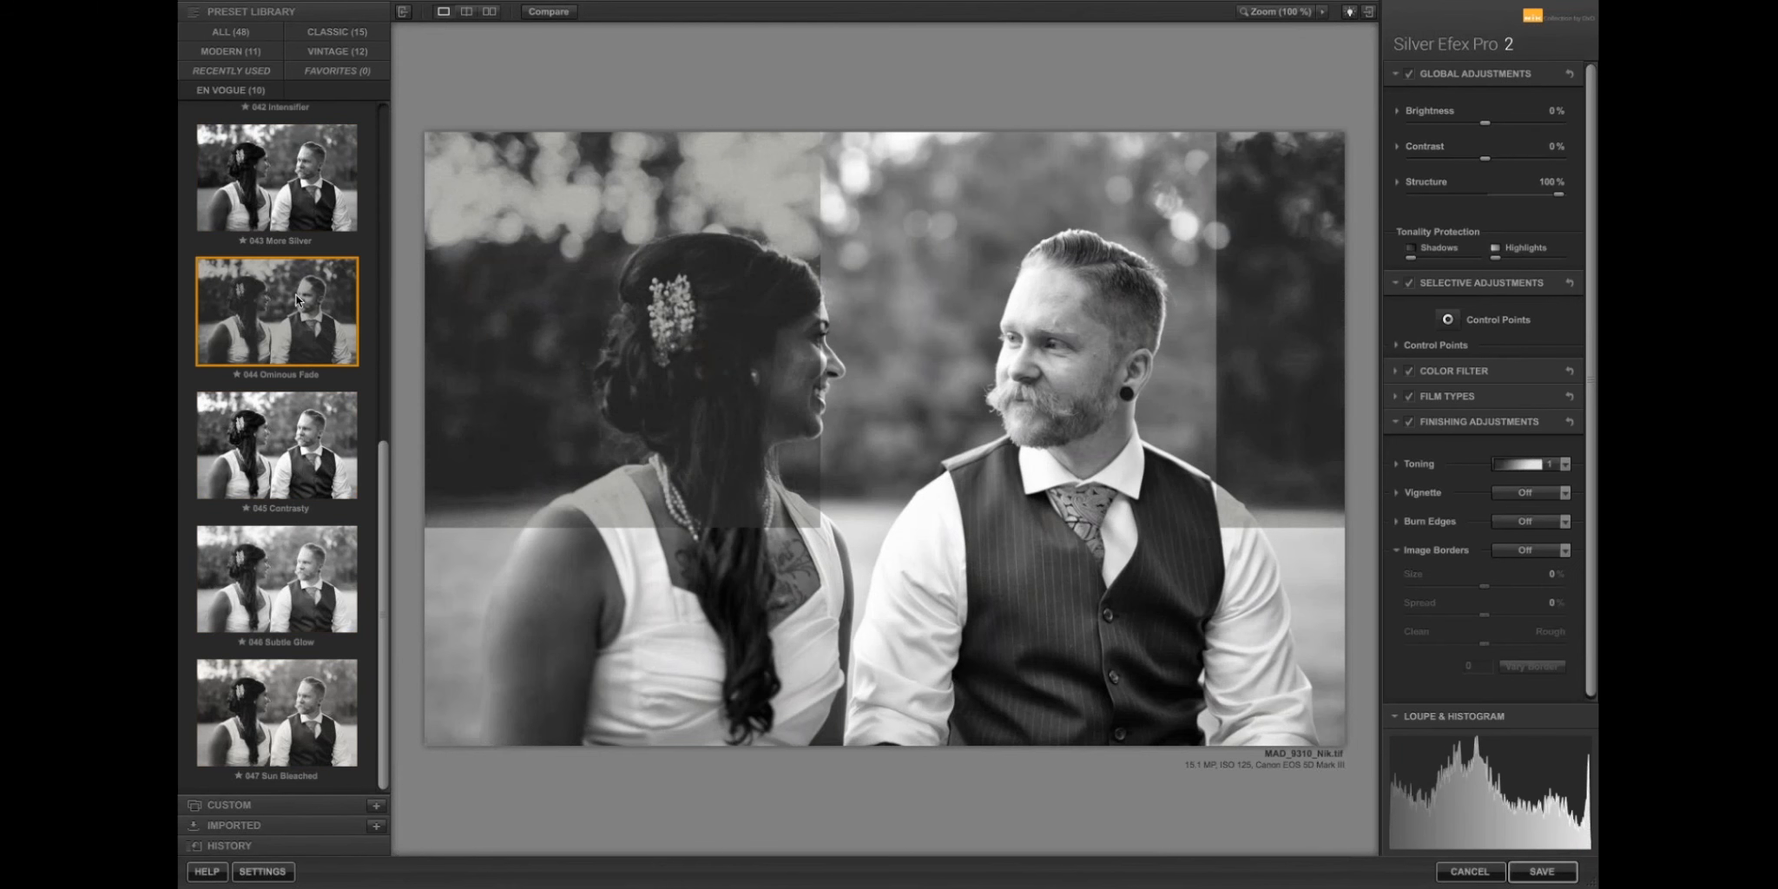
pyautogui.click(304, 179)
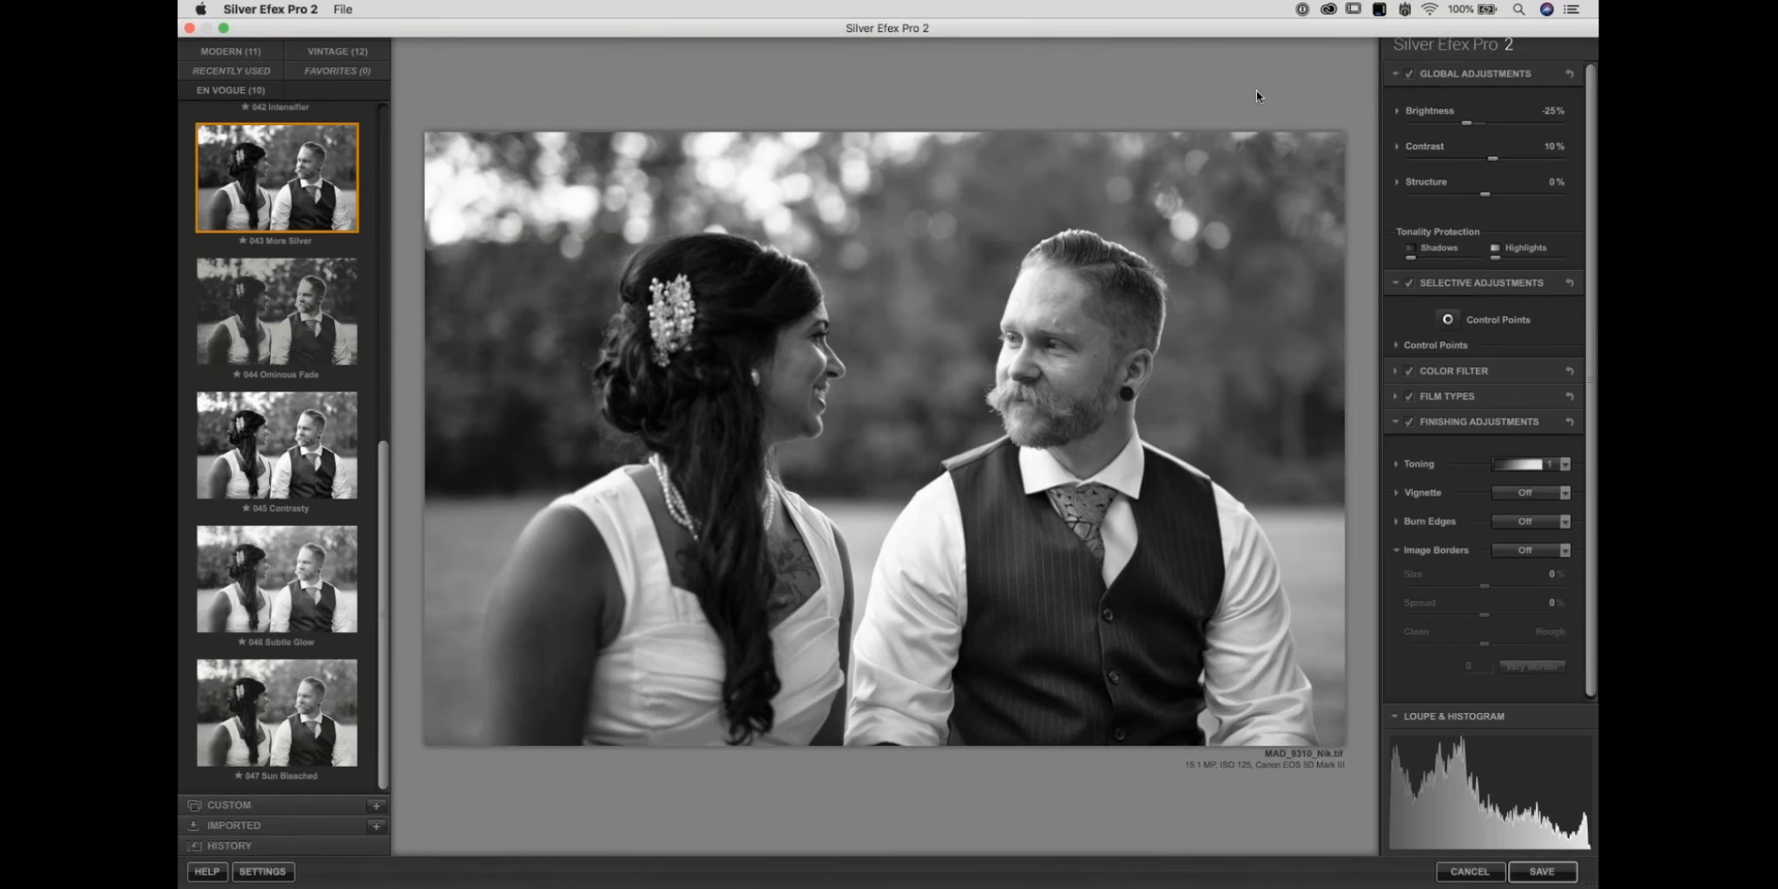
# Set the global Brightness to -27% and Contrast to -5%, and save the black-and-white version of the couple photo.
pyautogui.click(1397, 111)
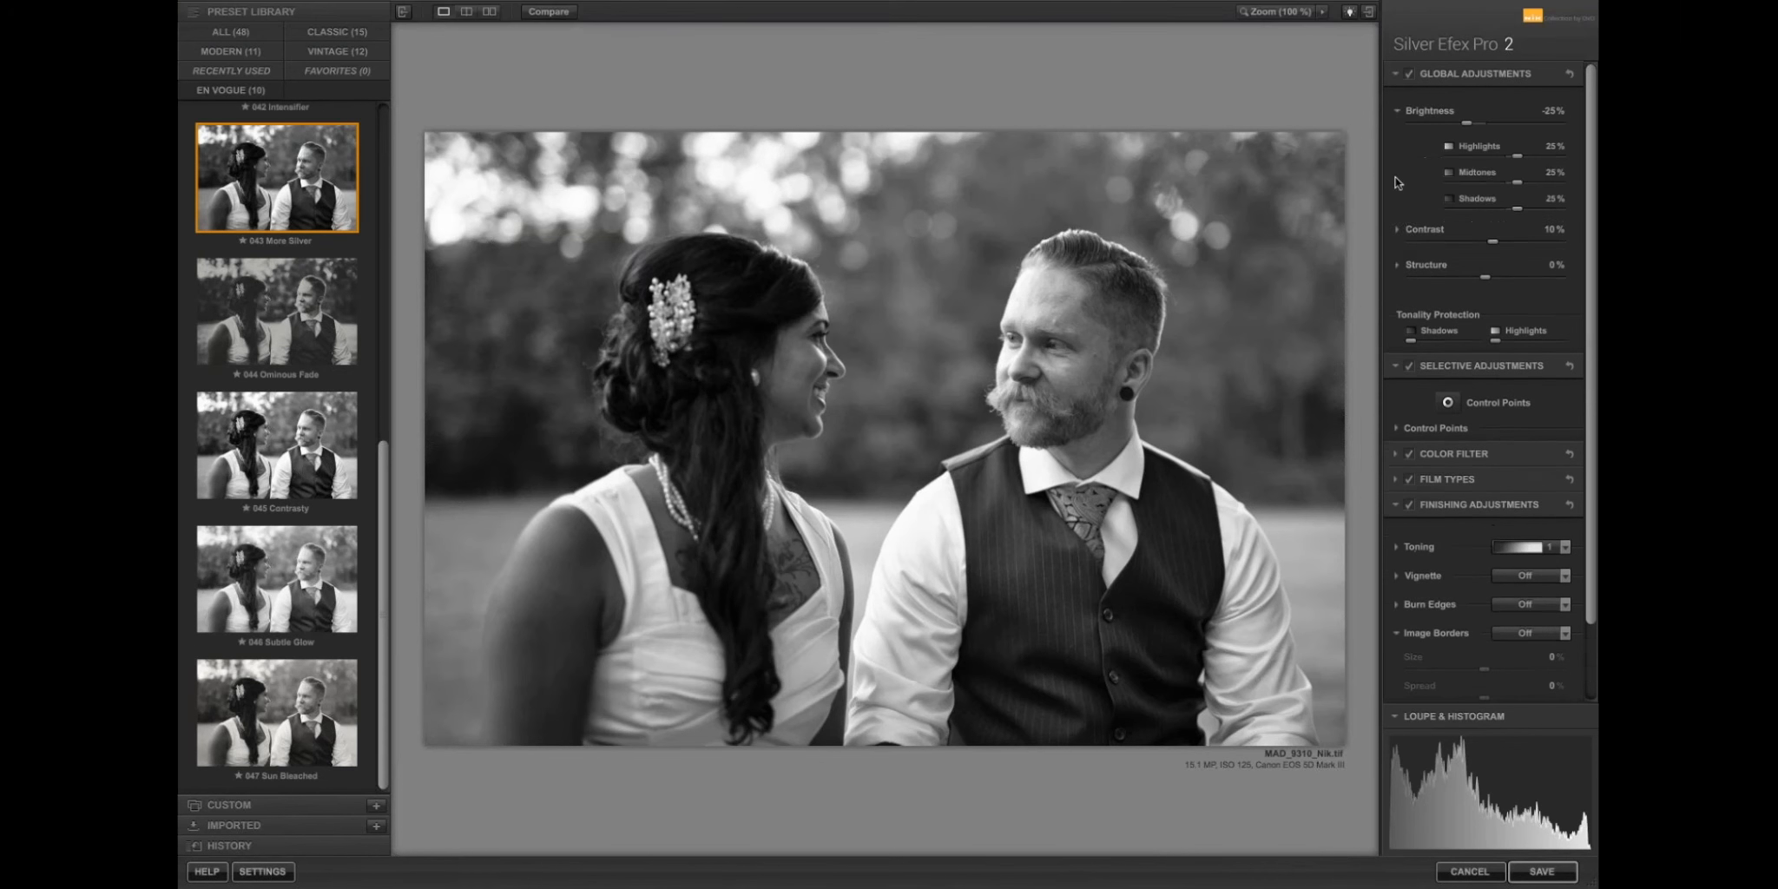
pyautogui.moveTo(1520, 236); pyautogui.dragTo(1480, 270)
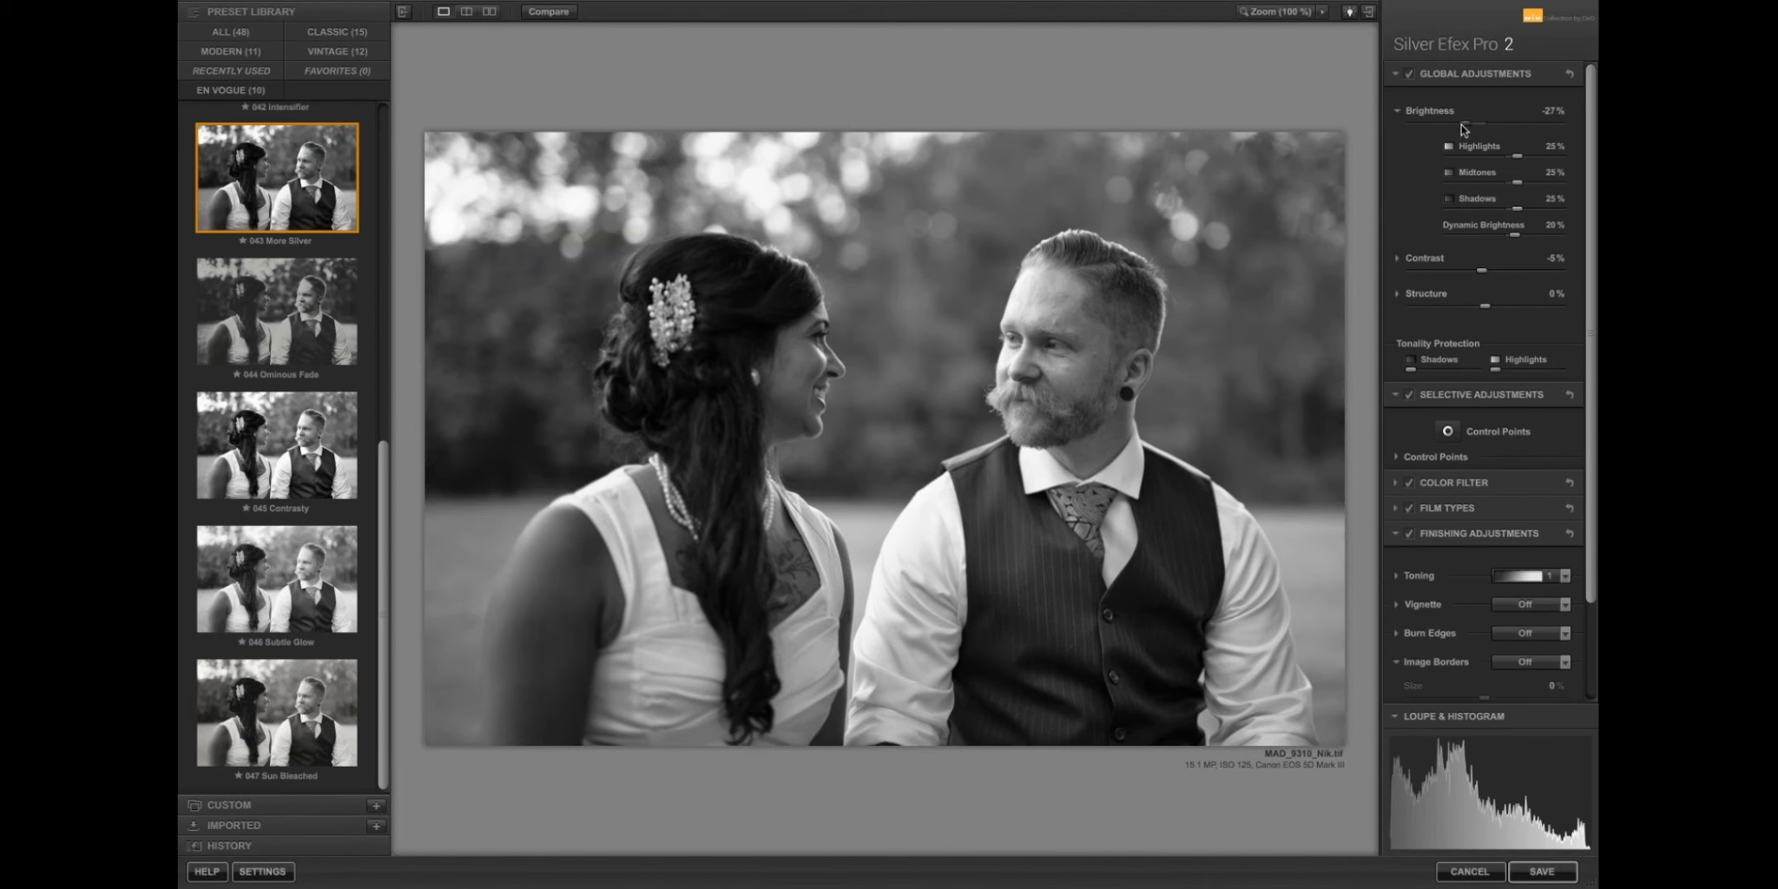
pyautogui.click(1538, 879)
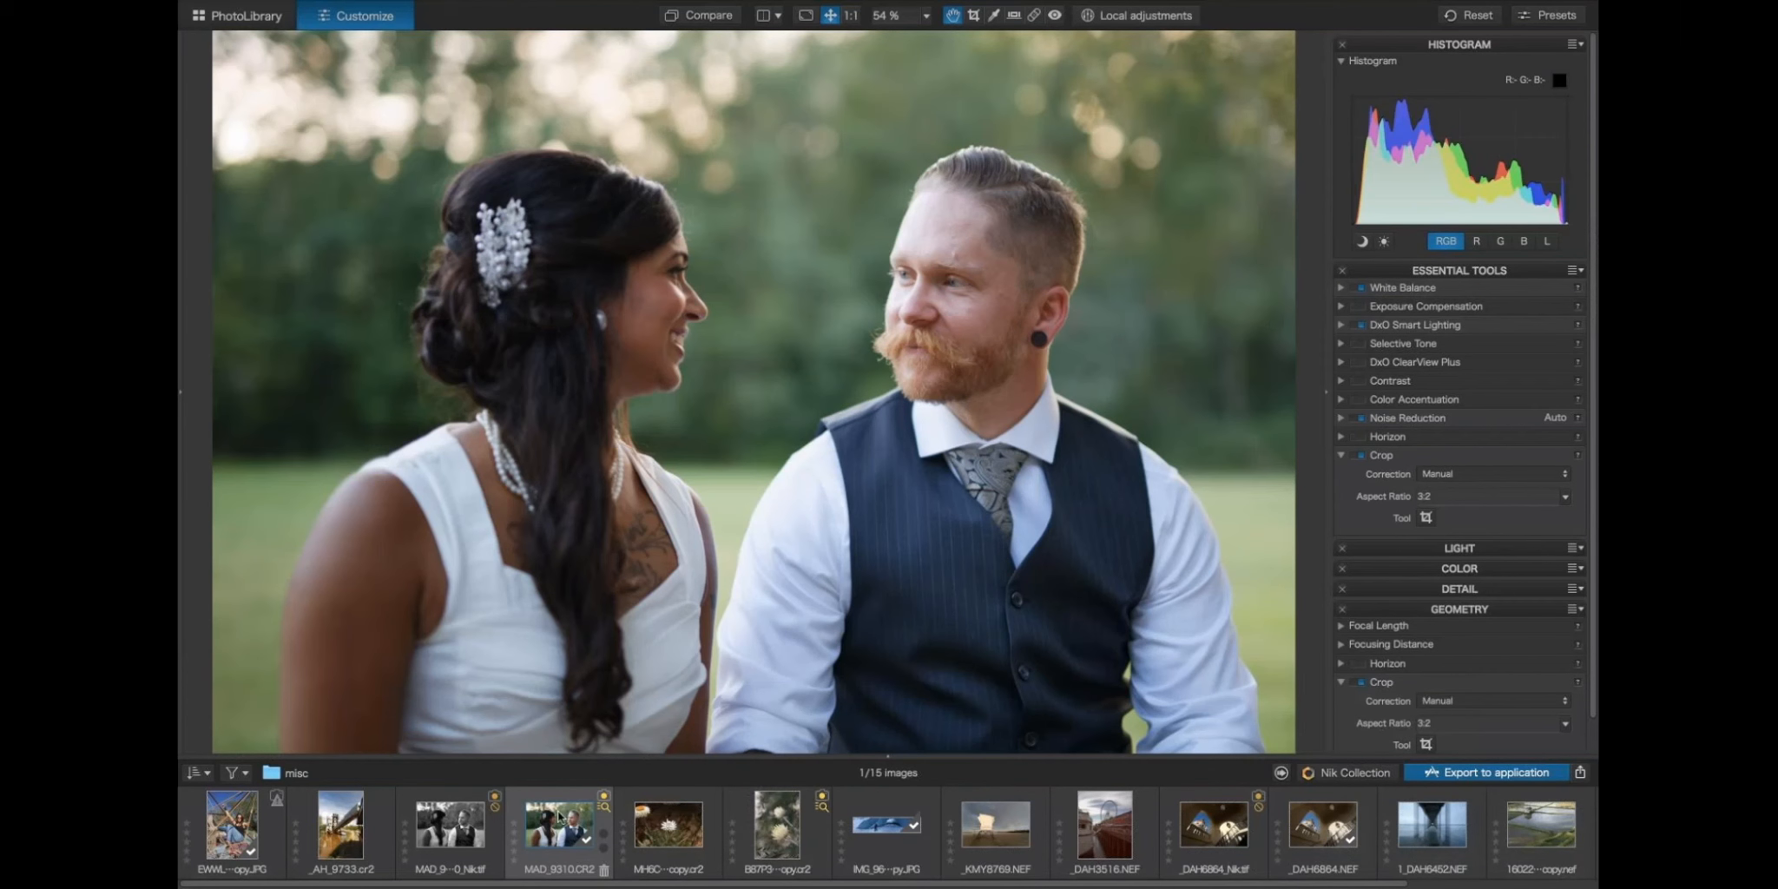
# View the saved black-and-white TIFF, and open local adjustments on the original colour photo MAD_9310.CR2.
pyautogui.click(458, 821)
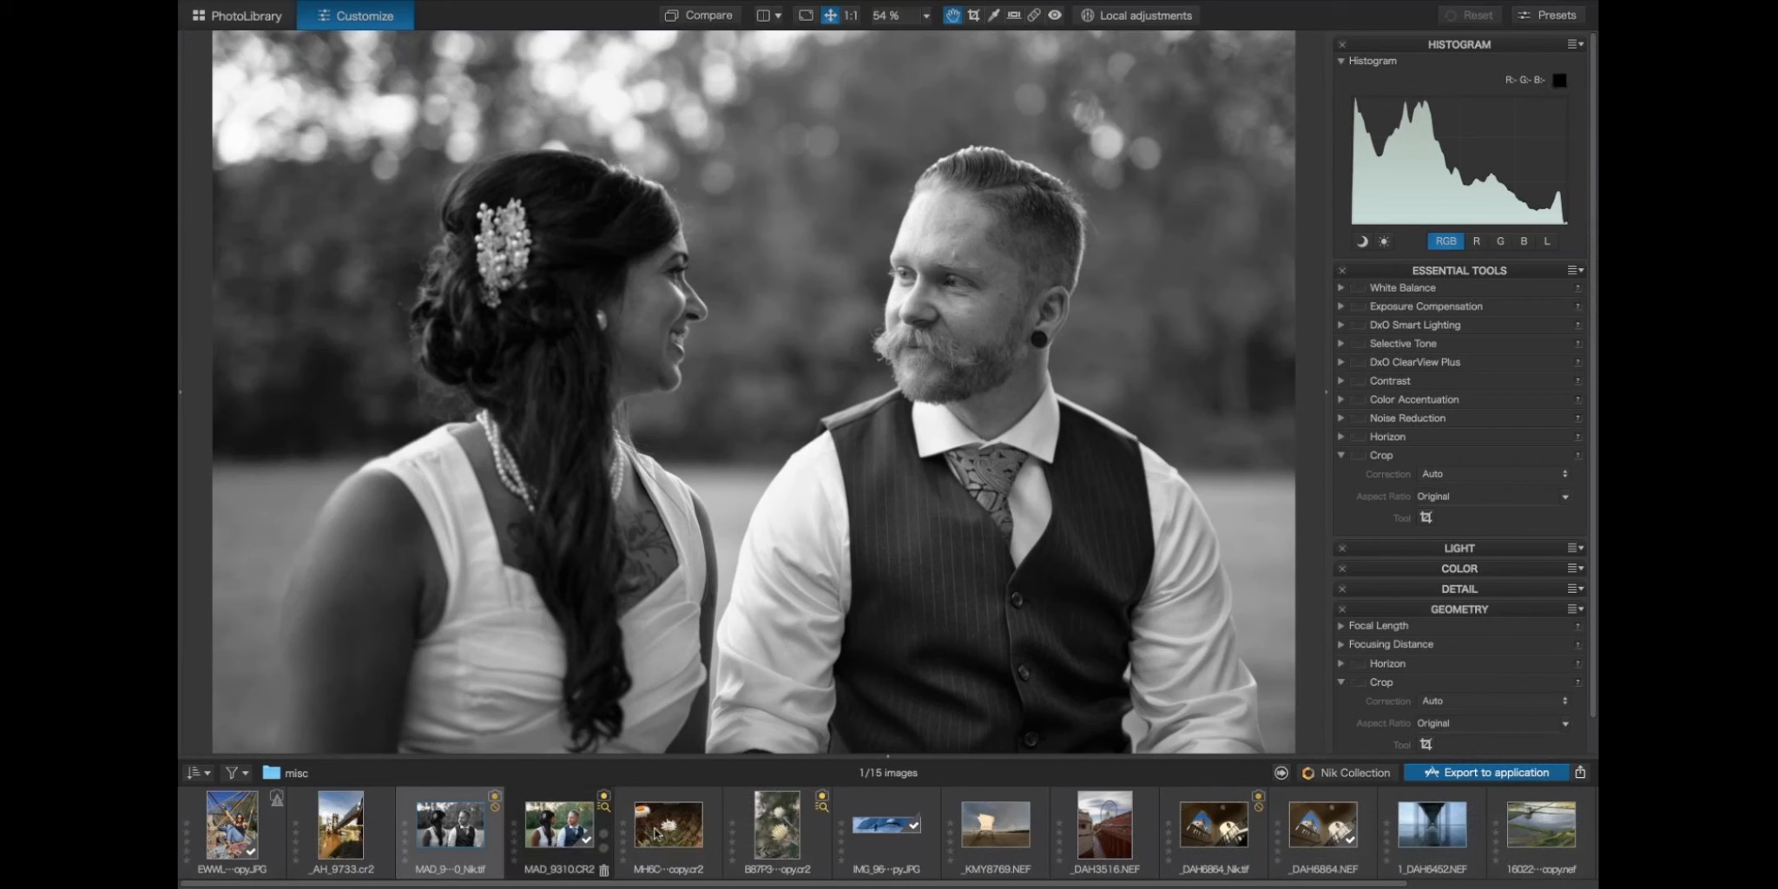
pyautogui.click(556, 827)
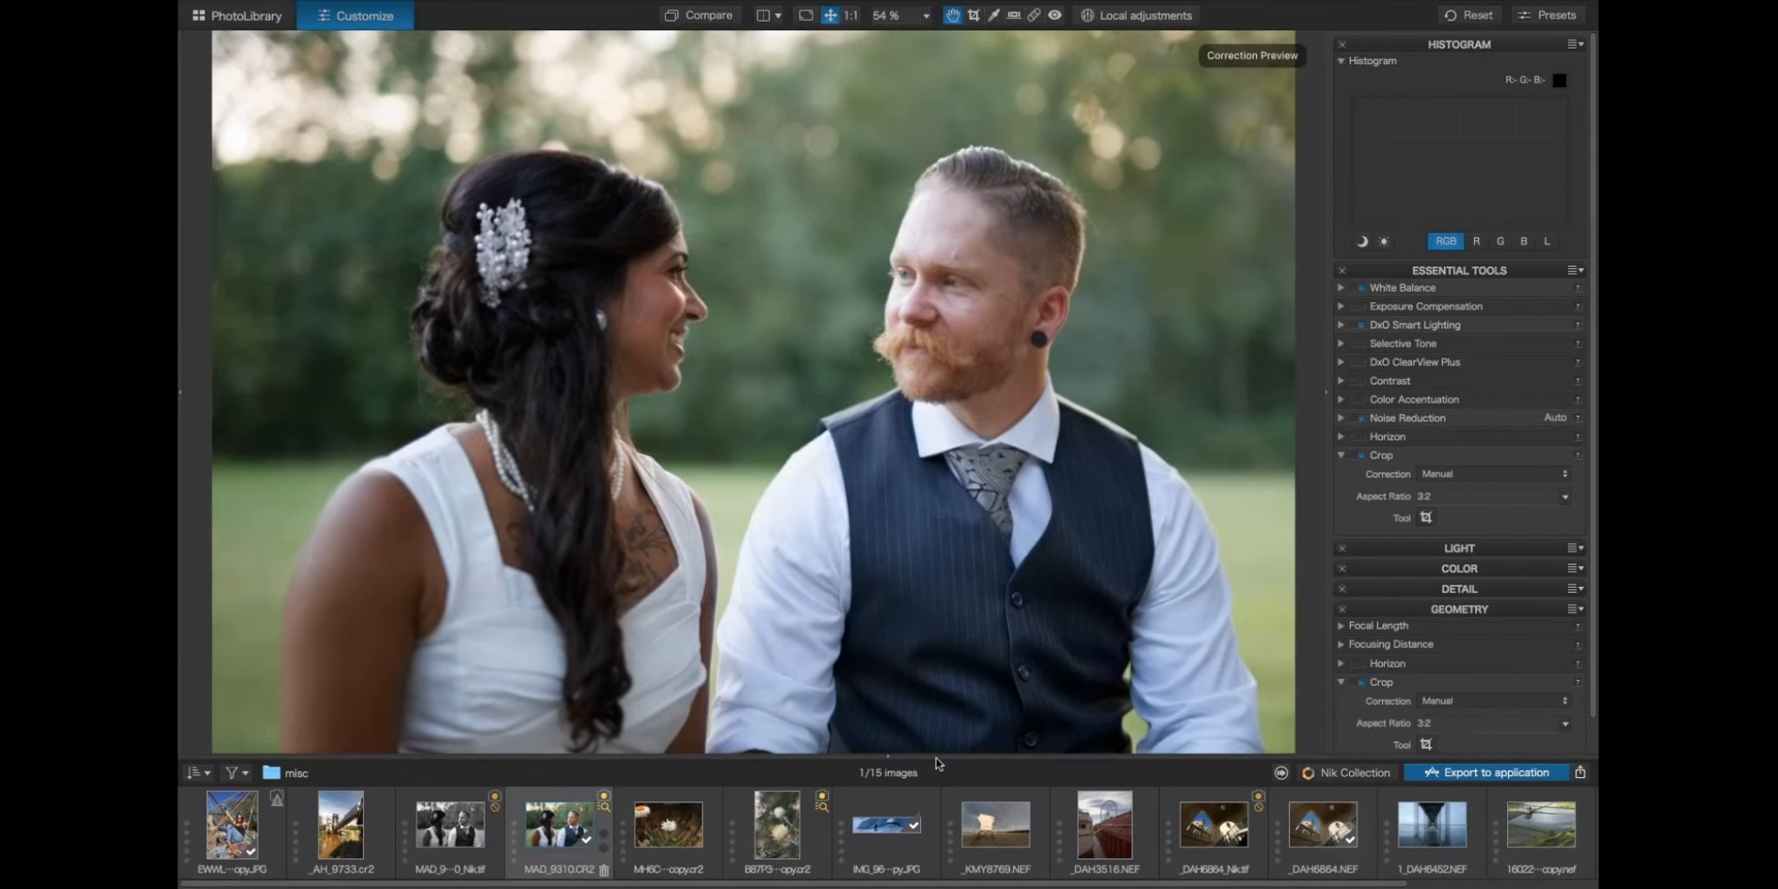
pyautogui.click(1129, 16)
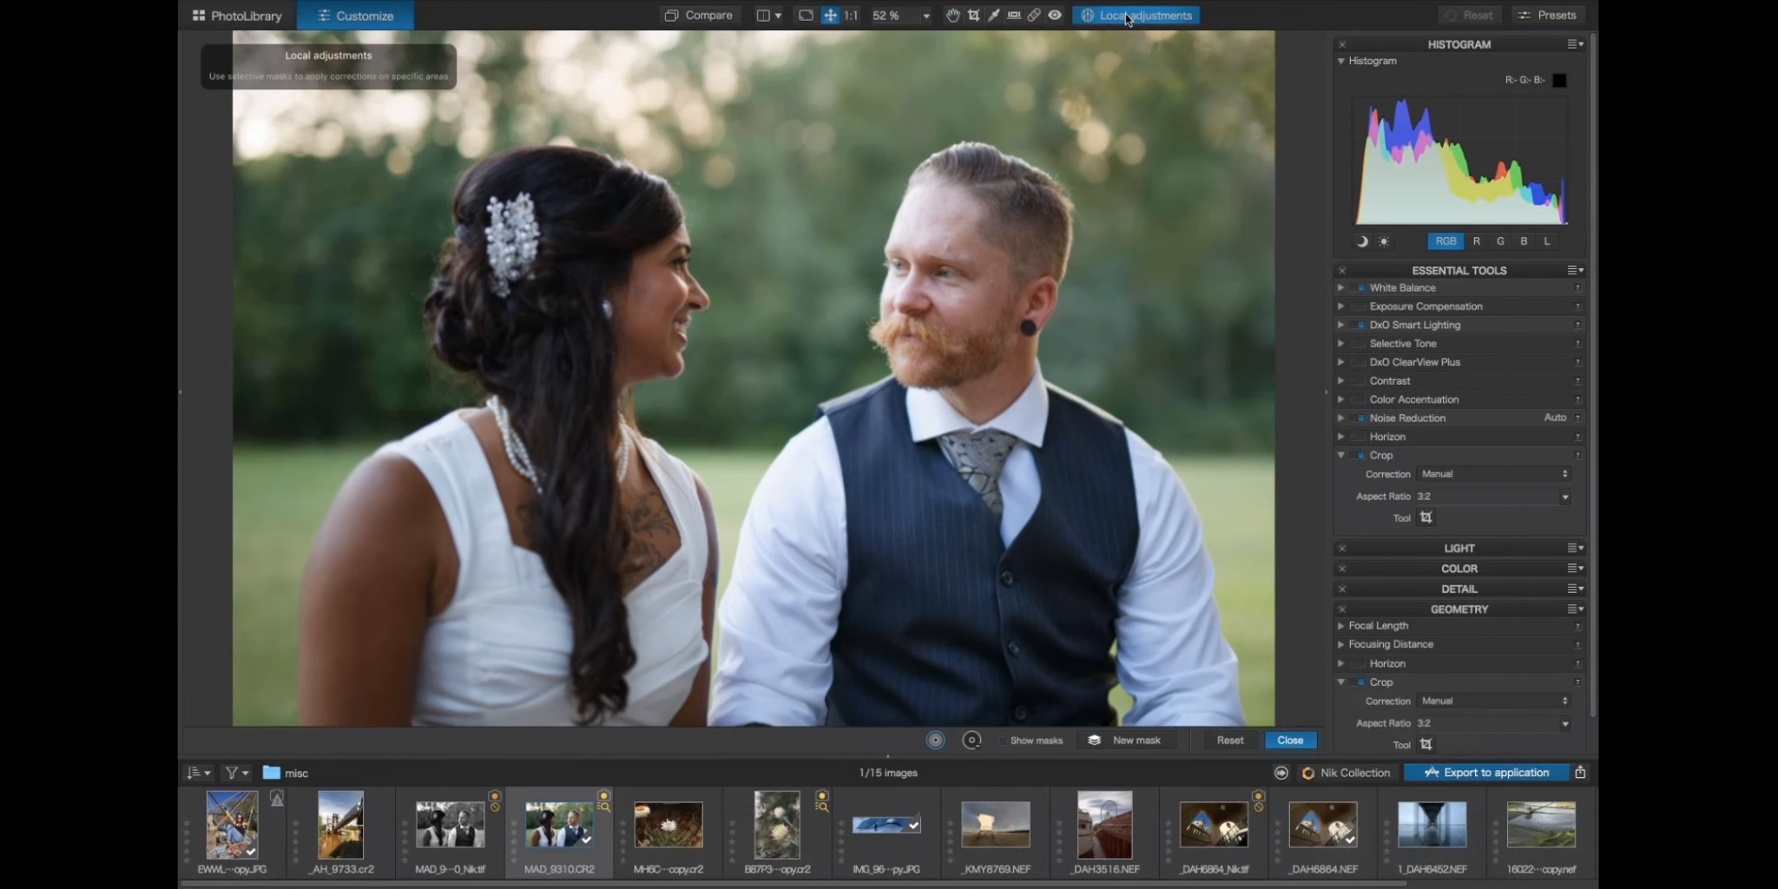
# Select the control point on the man's vest, and try adding another one on the side of his head.
pyautogui.click(954, 578)
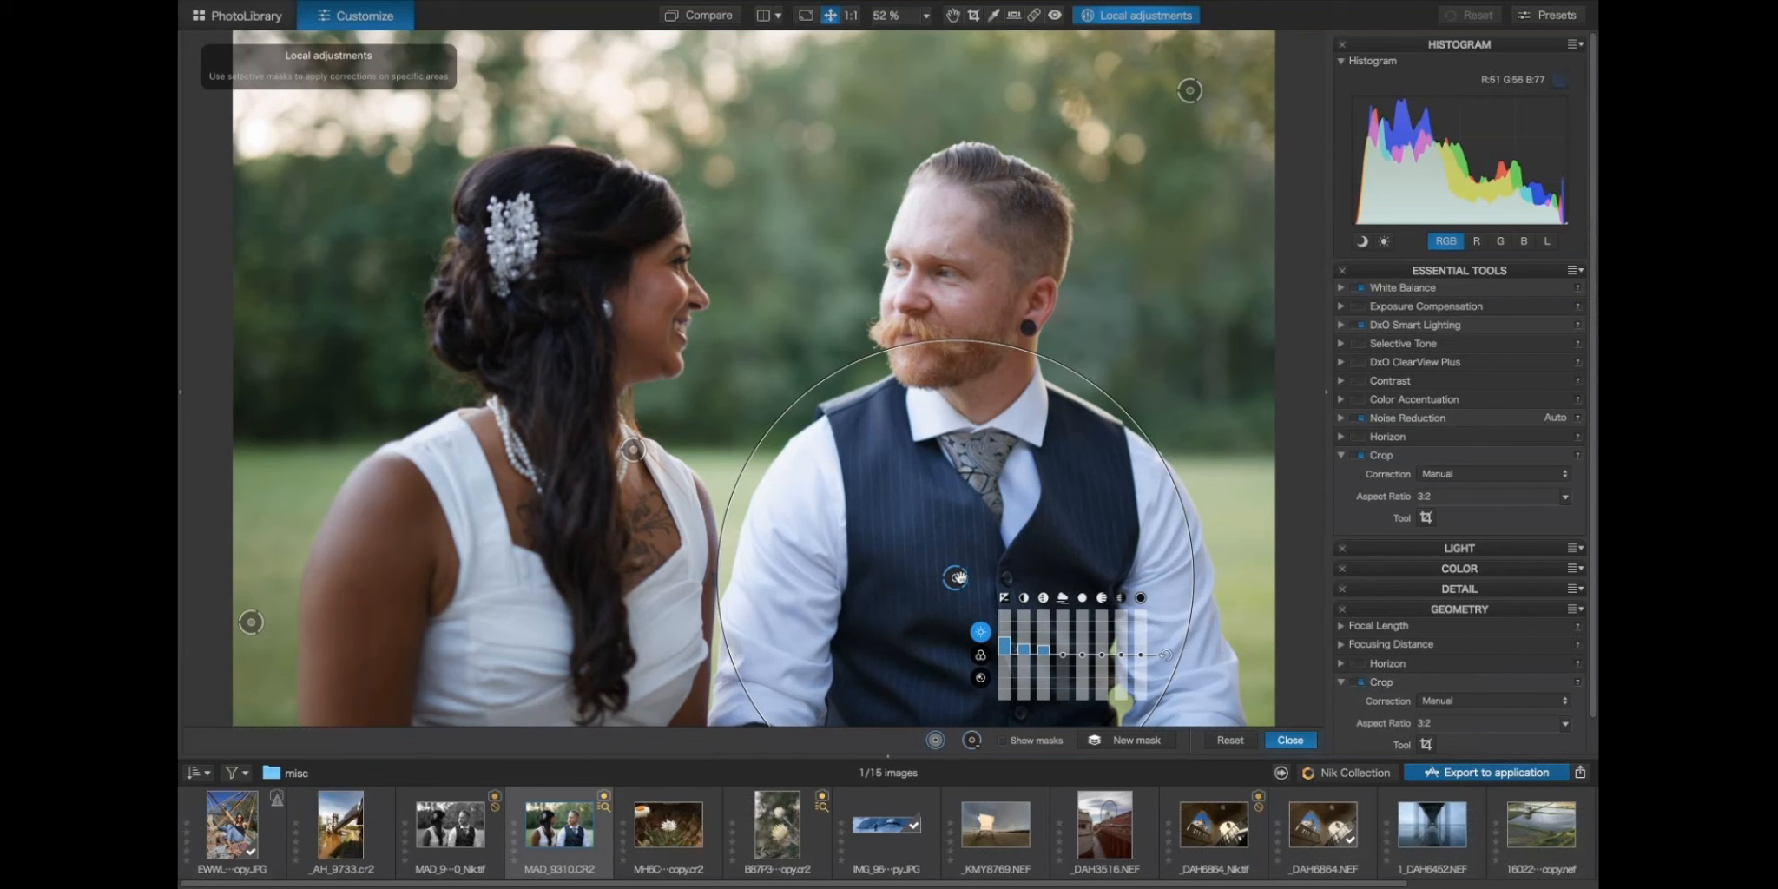
pyautogui.click(956, 578)
pyautogui.click(955, 578)
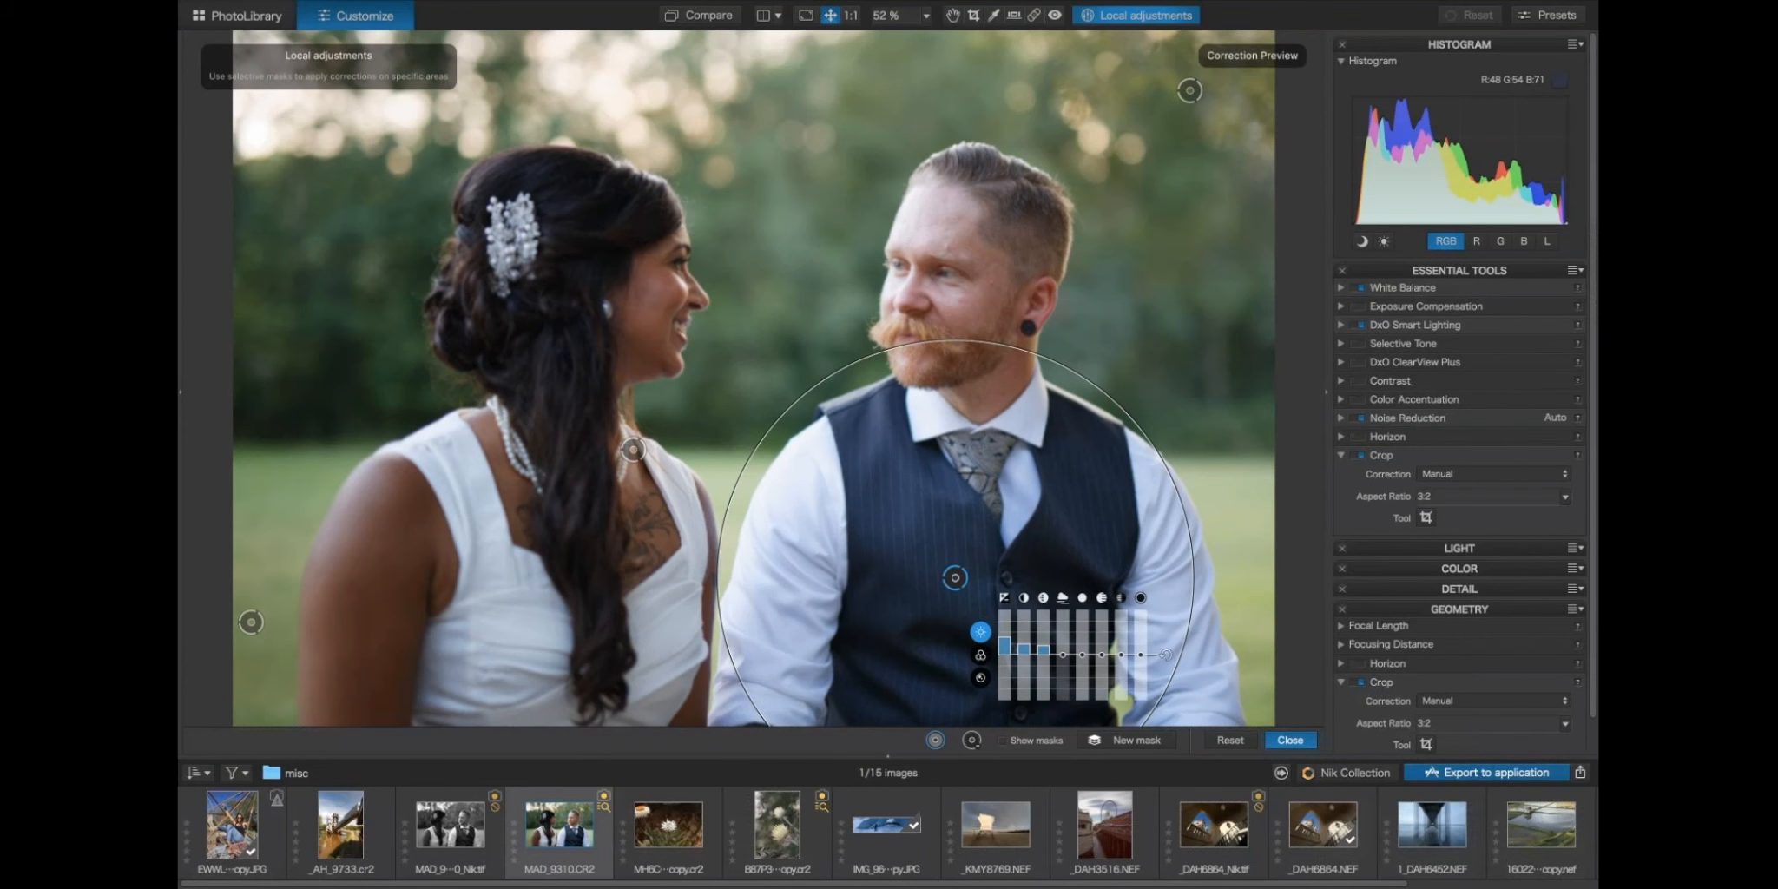
pyautogui.click(1040, 285)
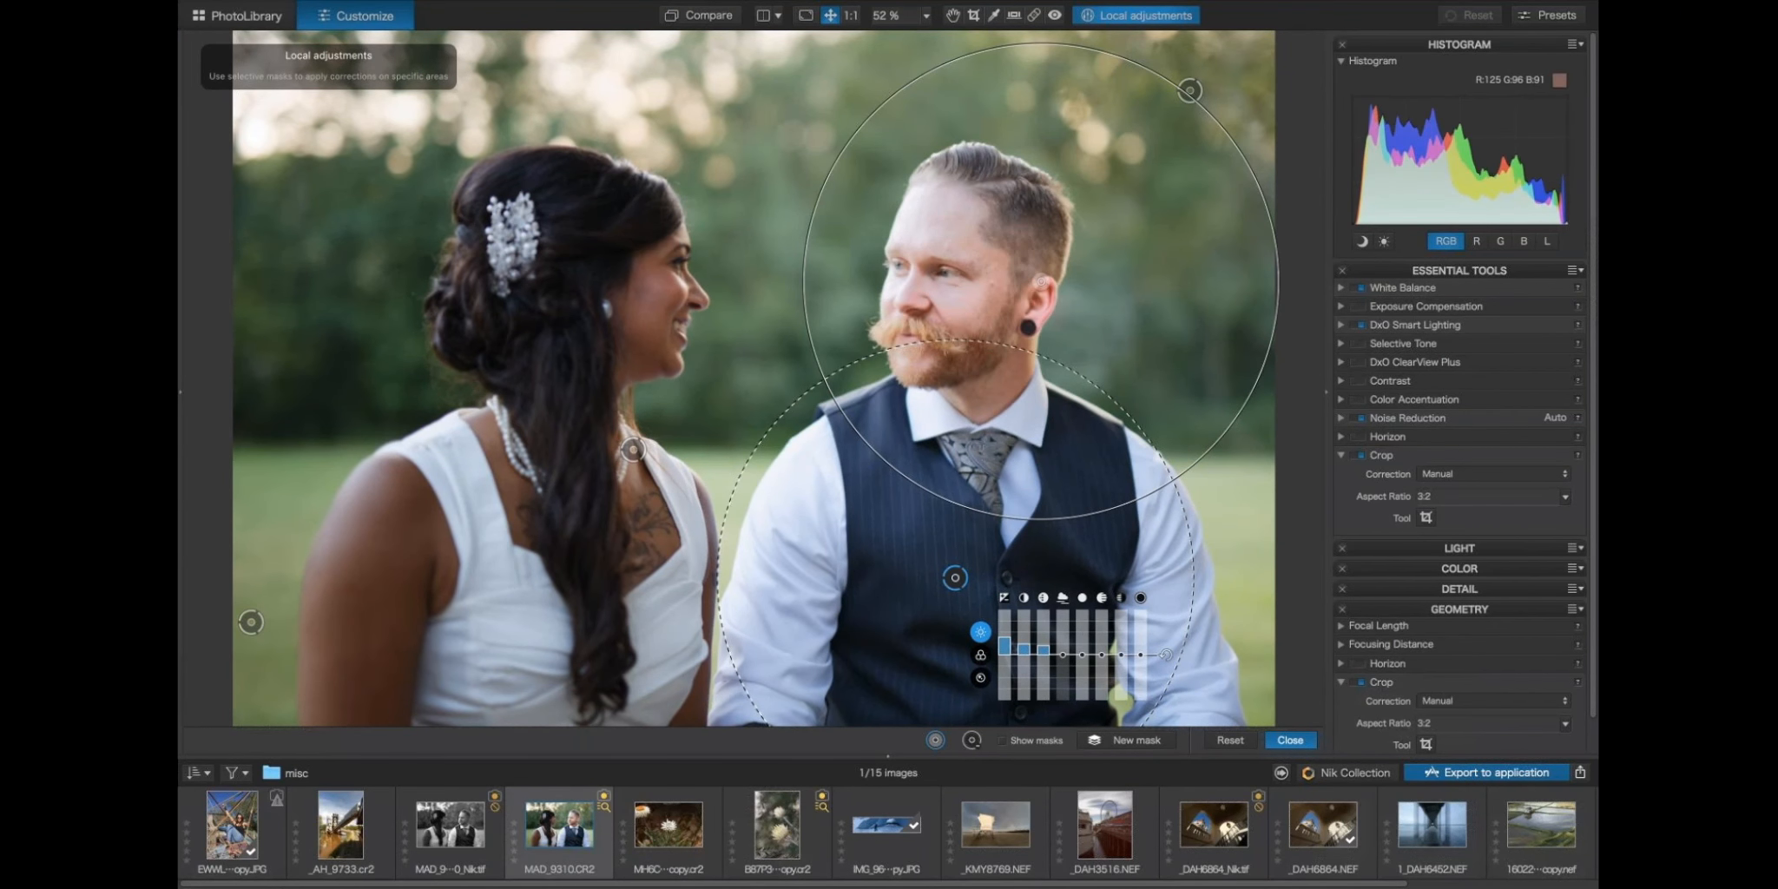
pyautogui.press('super+z')
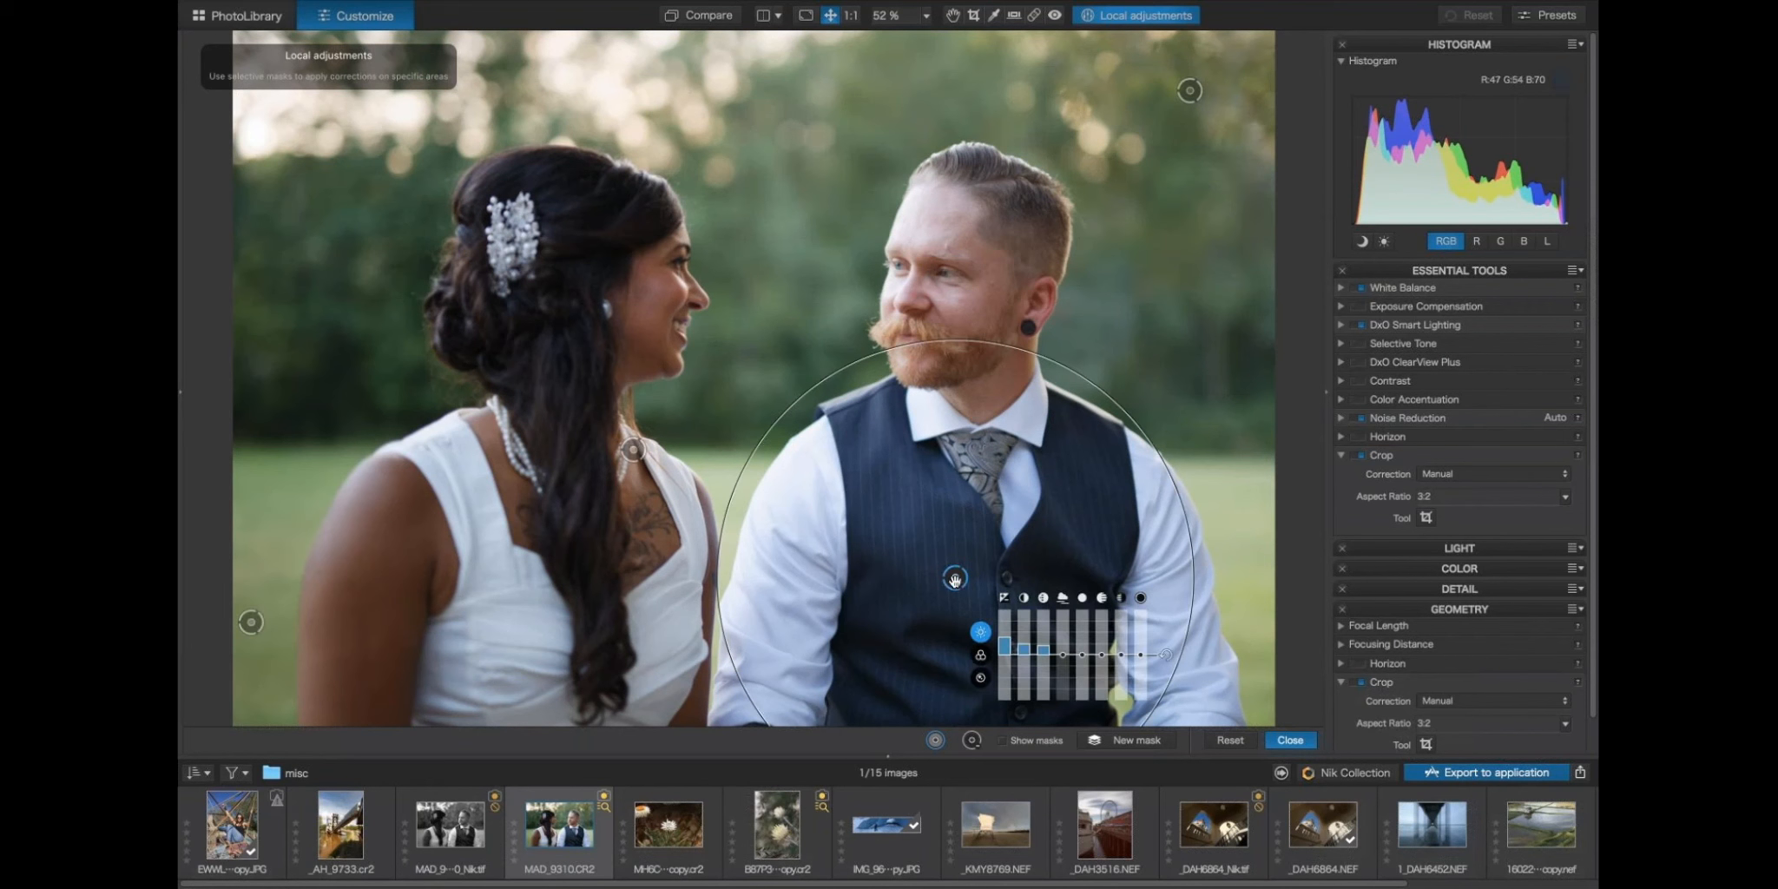
# Move the vest's control point slightly up and left, and choose the Control Point tool for local adjustments again.
pyautogui.moveTo(955, 577); pyautogui.dragTo(945, 570)
pyautogui.rightClick(944, 570)
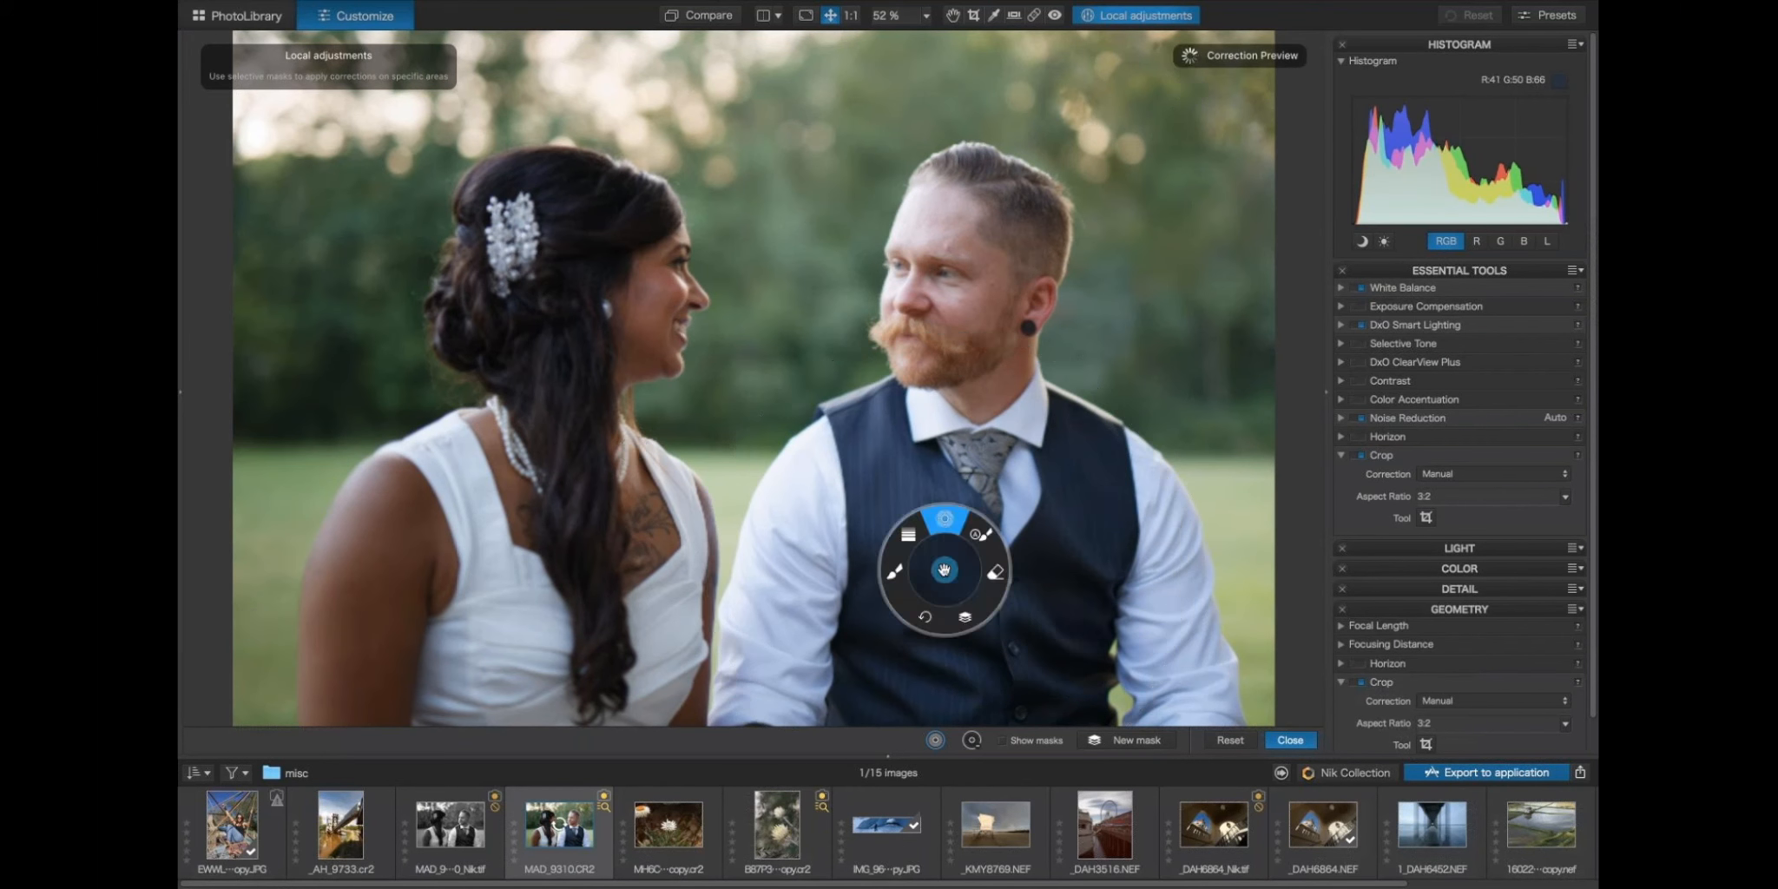
pyautogui.click(947, 531)
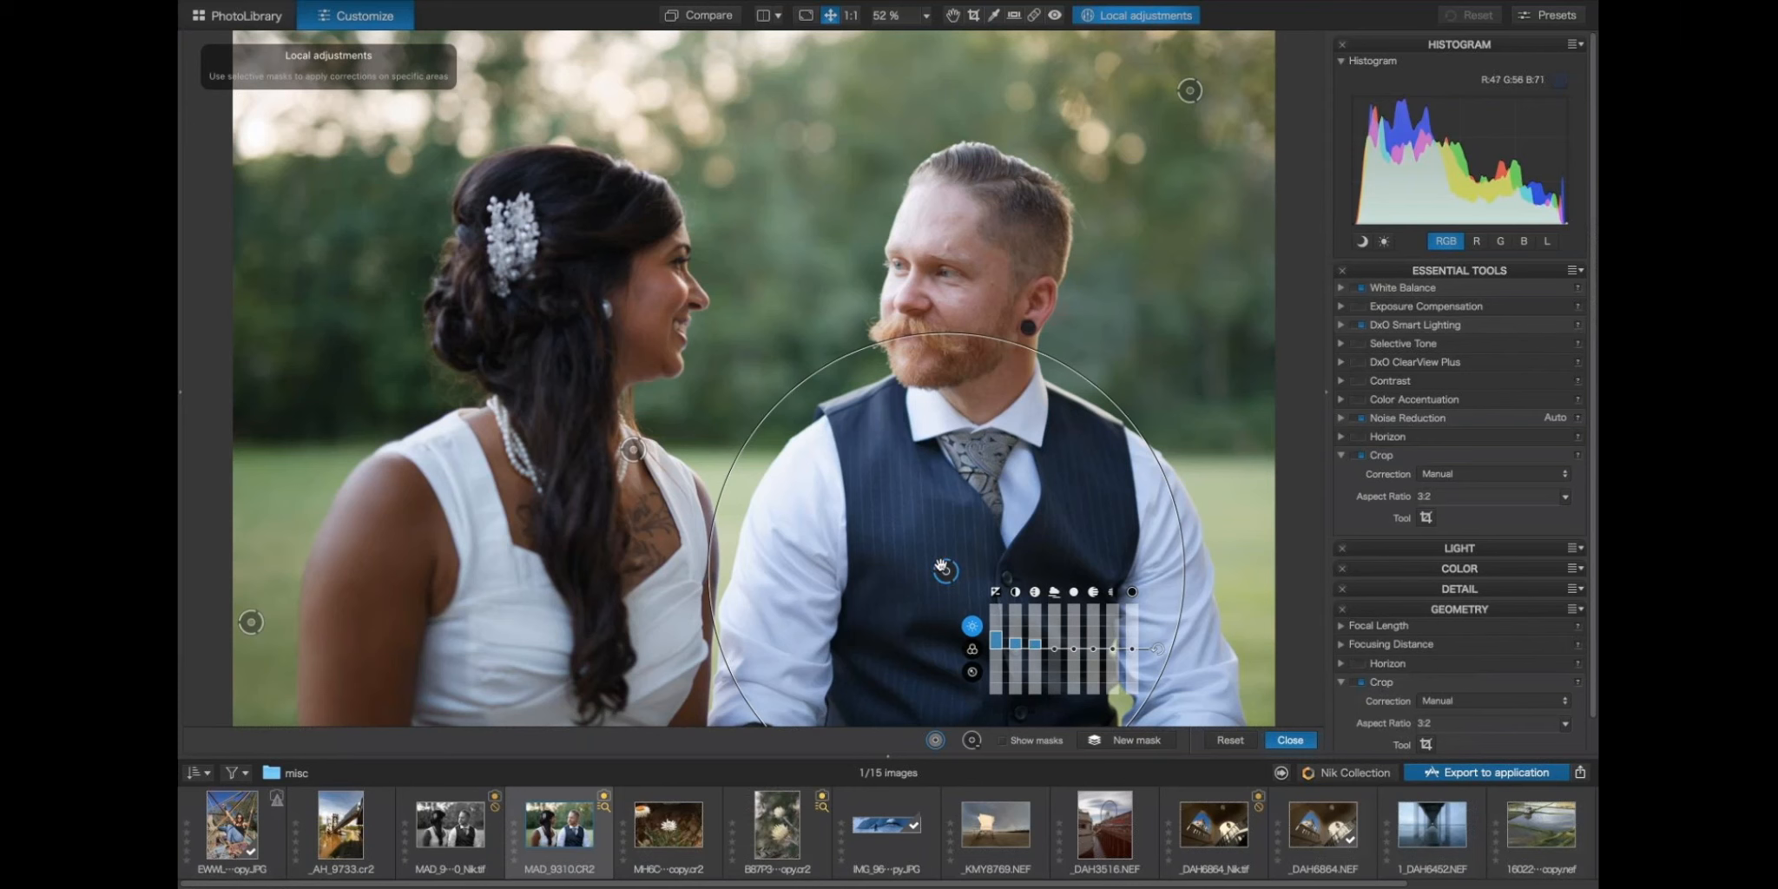
# Try adding a control point on the side of the man's head to the vest's local adjustment, and shift it toward his temple.
pyautogui.click(946, 569)
pyautogui.click(946, 569)
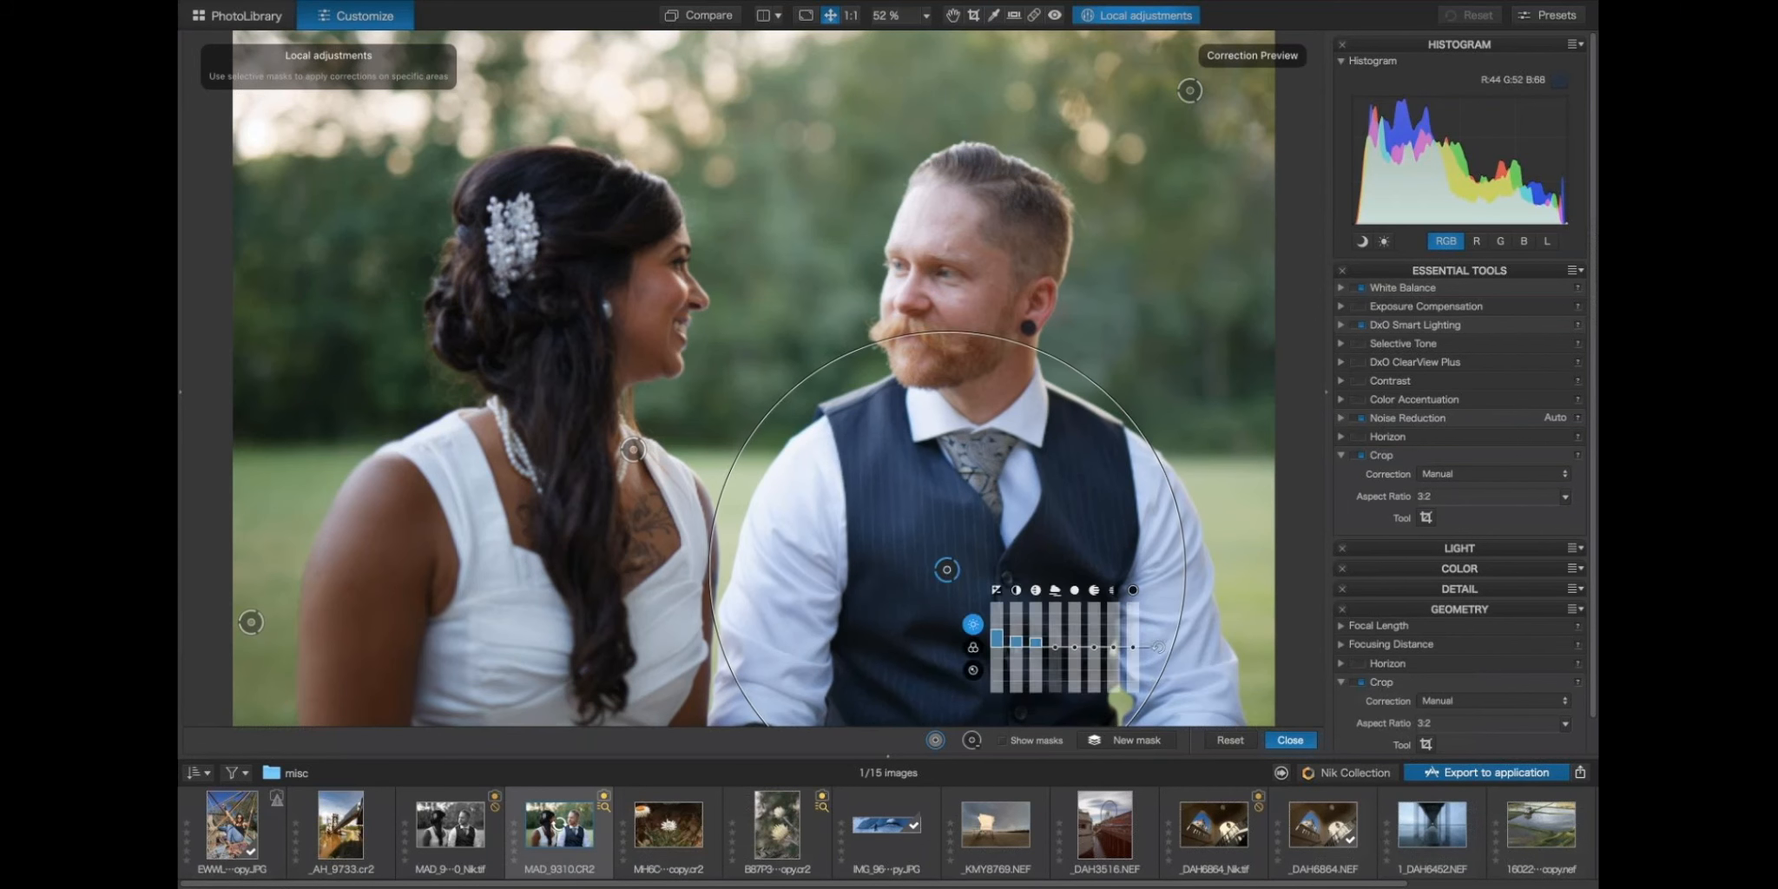
pyautogui.click(1055, 220)
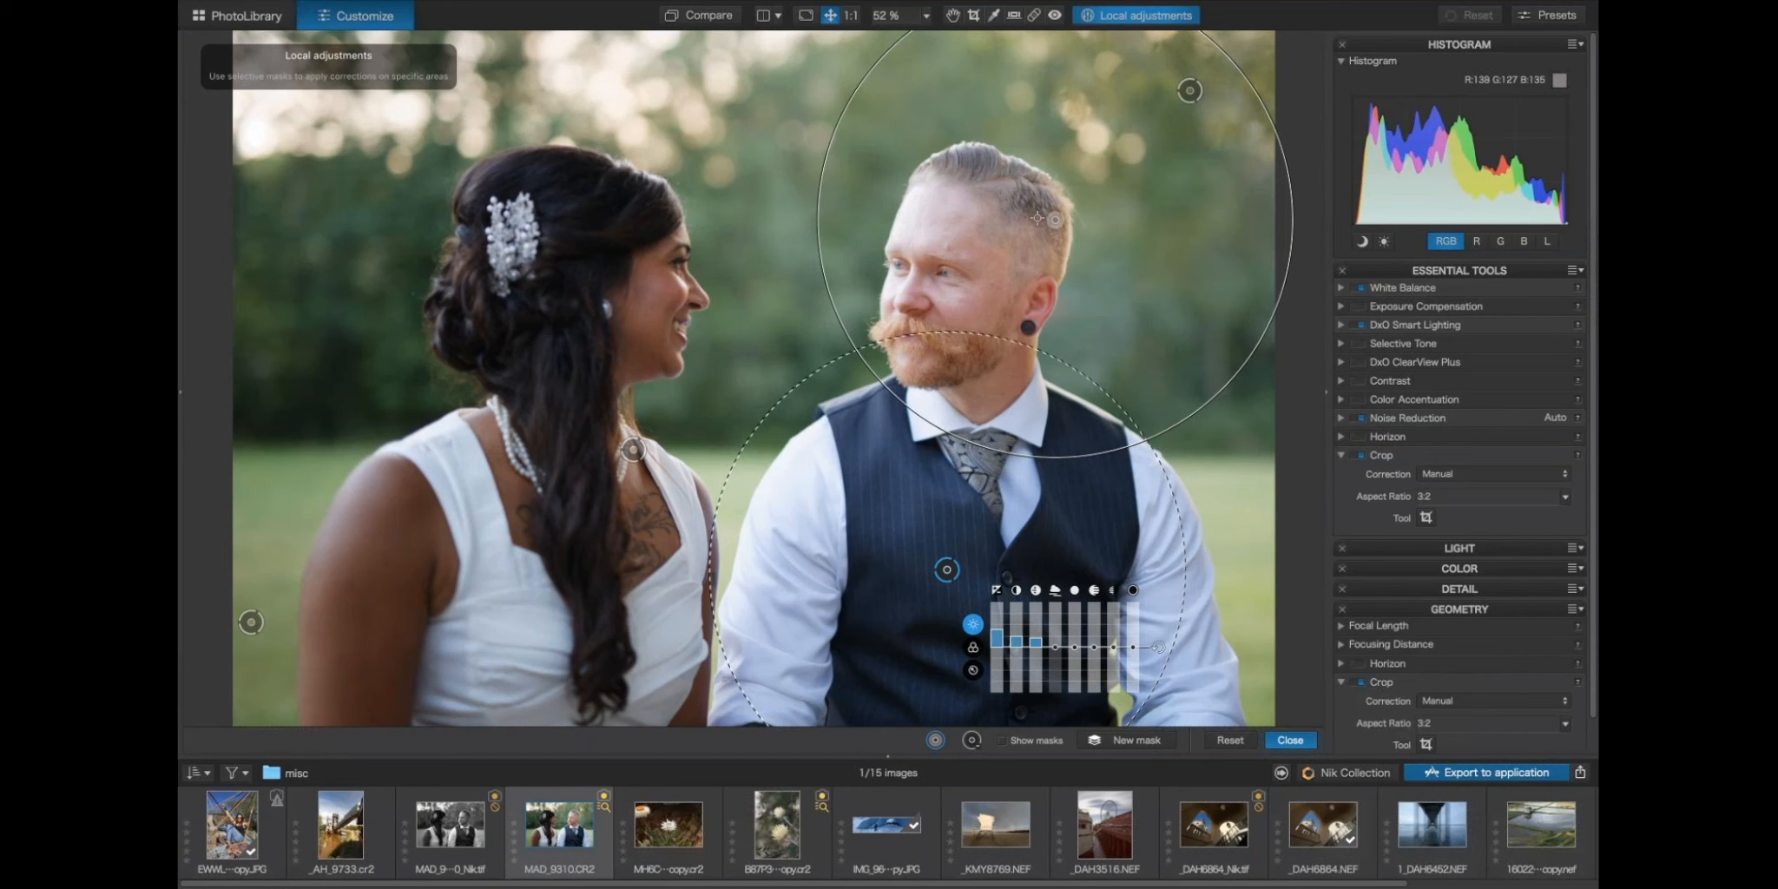
pyautogui.moveTo(1055, 219); pyautogui.dragTo(1029, 235)
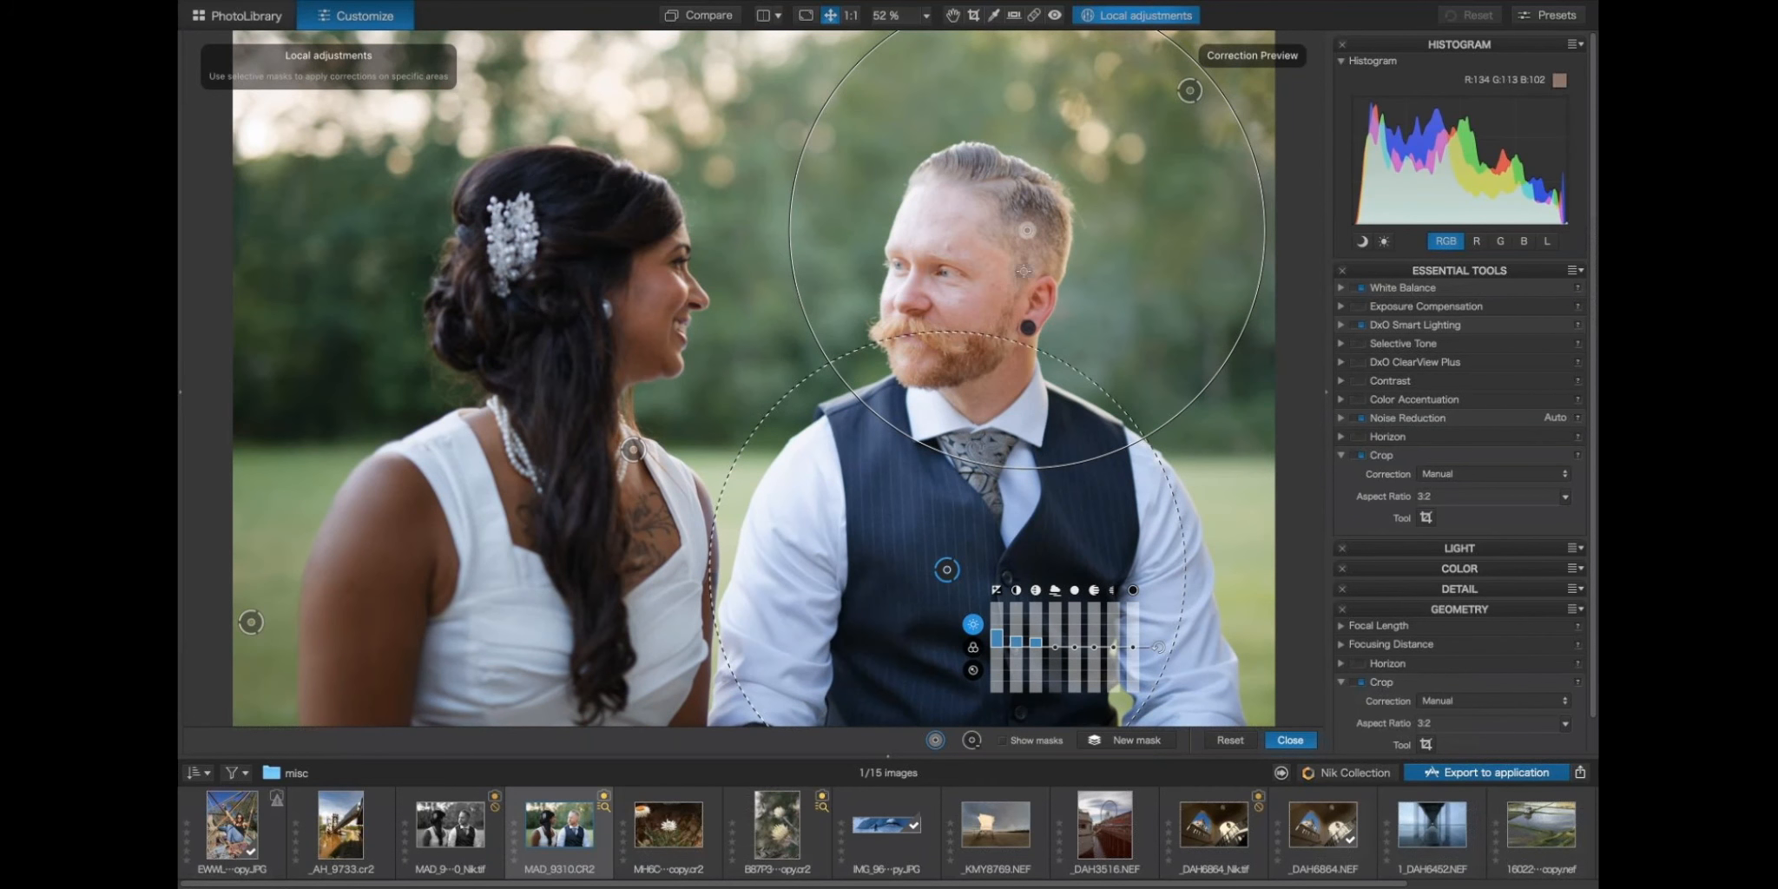
pyautogui.moveTo(1028, 230); pyautogui.dragTo(1032, 224)
# Try adding a point on the grass beside the man to the vest's mask, and reduce its radius.
pyautogui.click(947, 570)
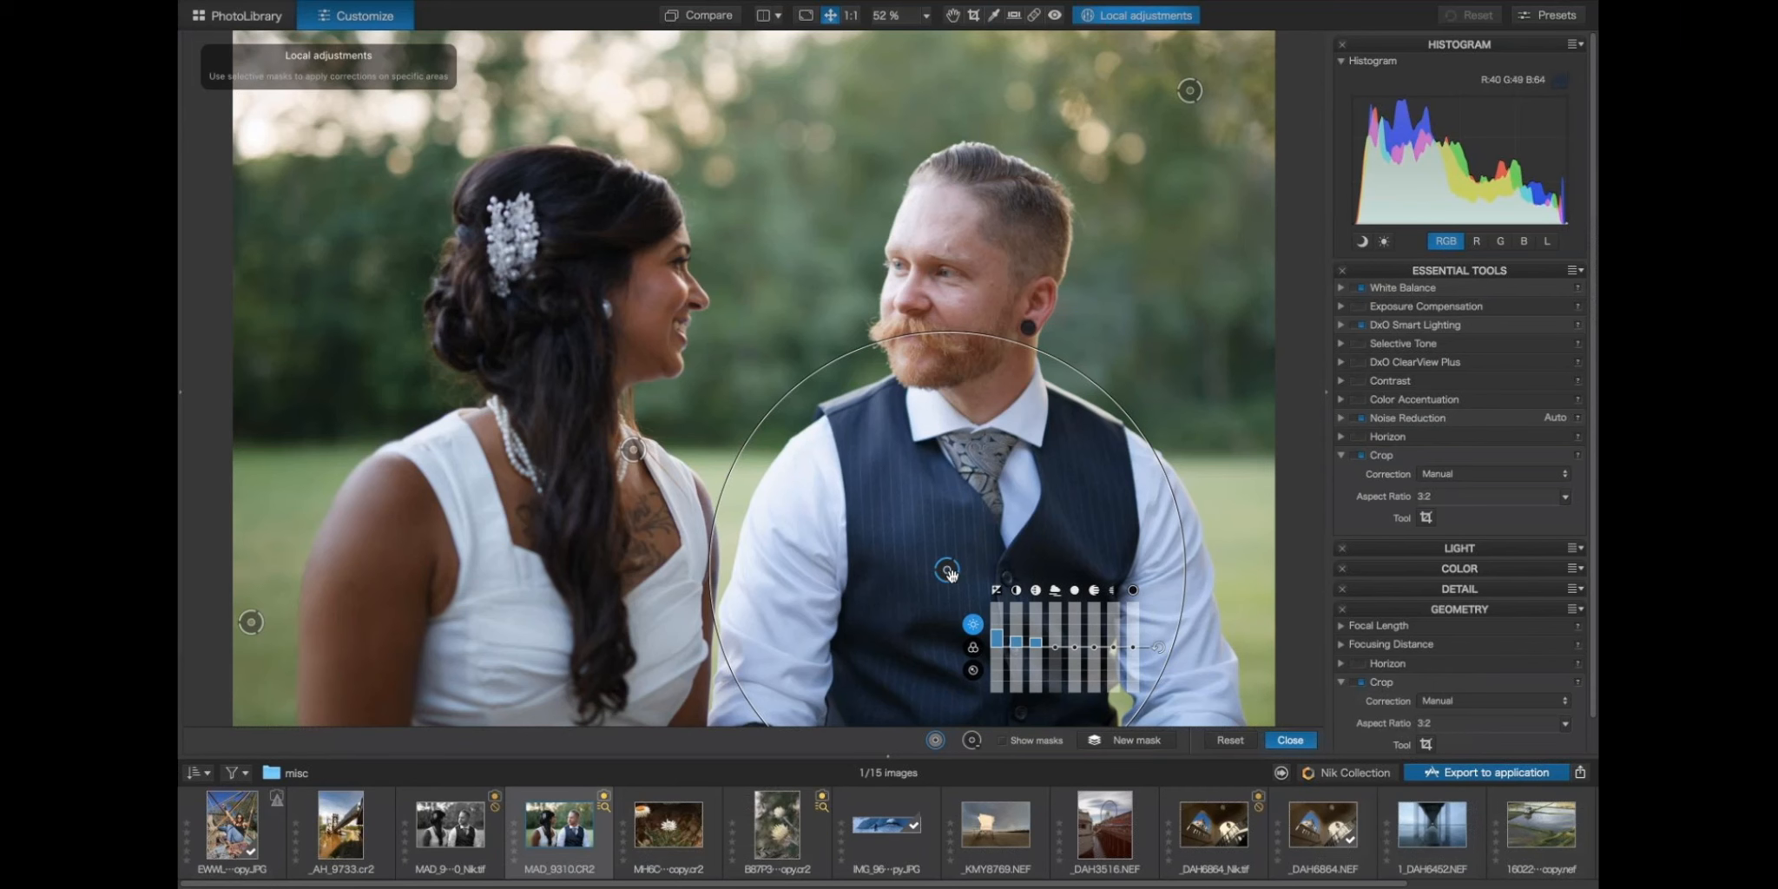
pyautogui.click(1245, 498)
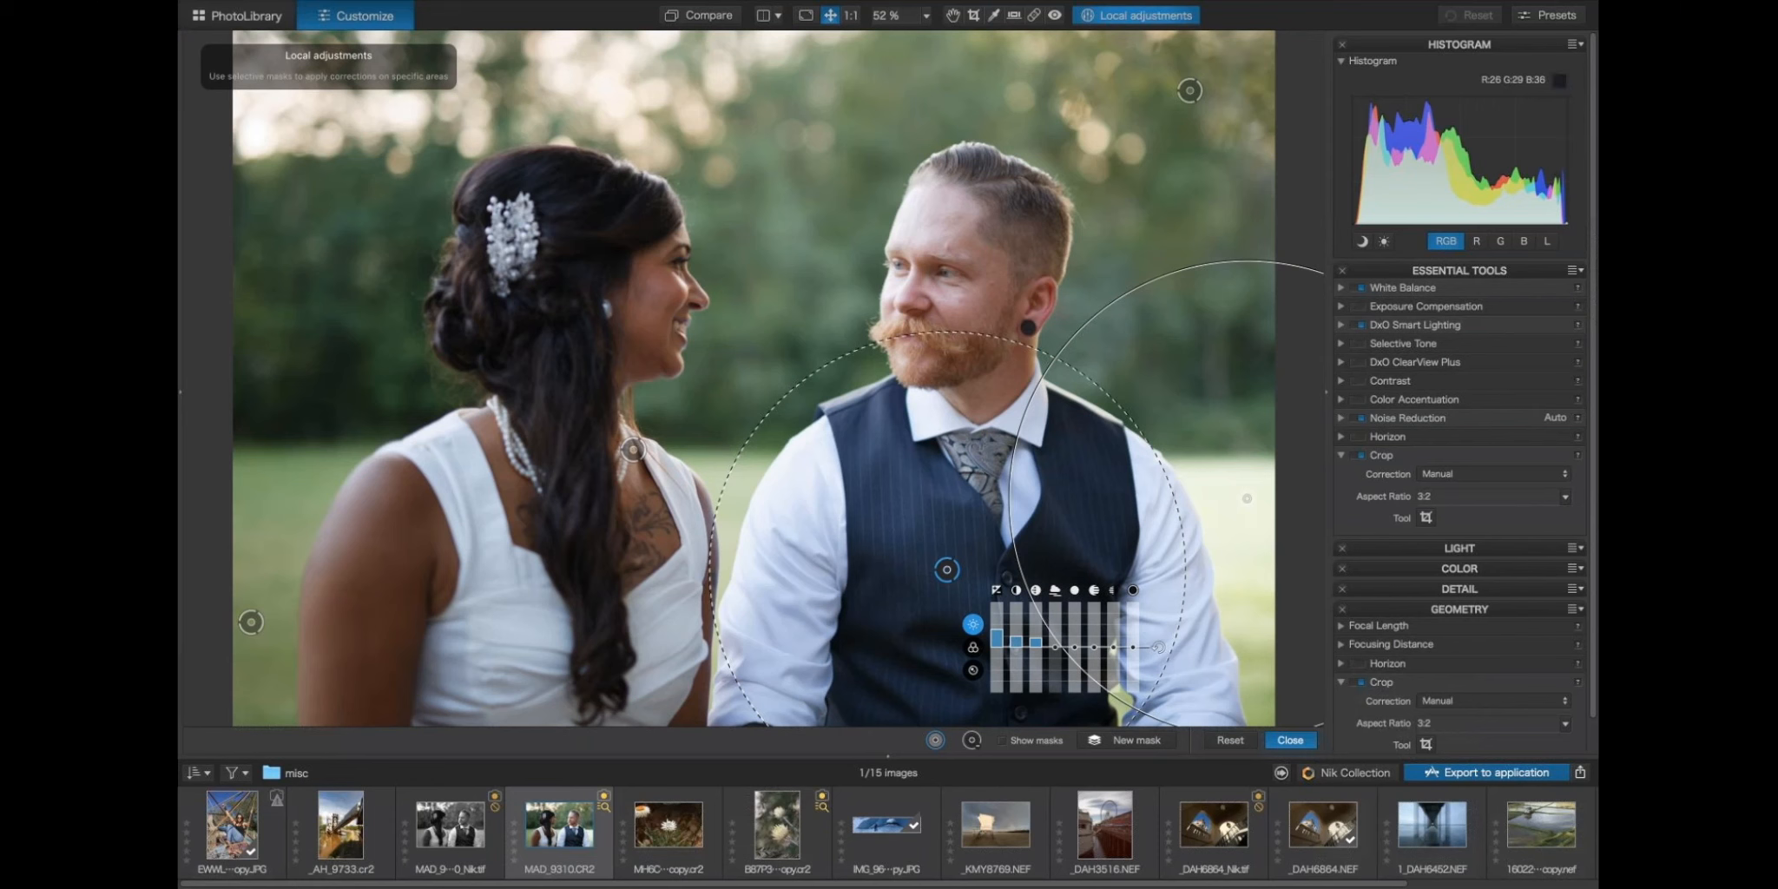
pyautogui.moveTo(1018, 560)
pyautogui.mouseDown()
pyautogui.moveTo(1103, 537)
pyautogui.moveTo(970, 572)
pyautogui.moveTo(1051, 551)
pyautogui.mouseUp()
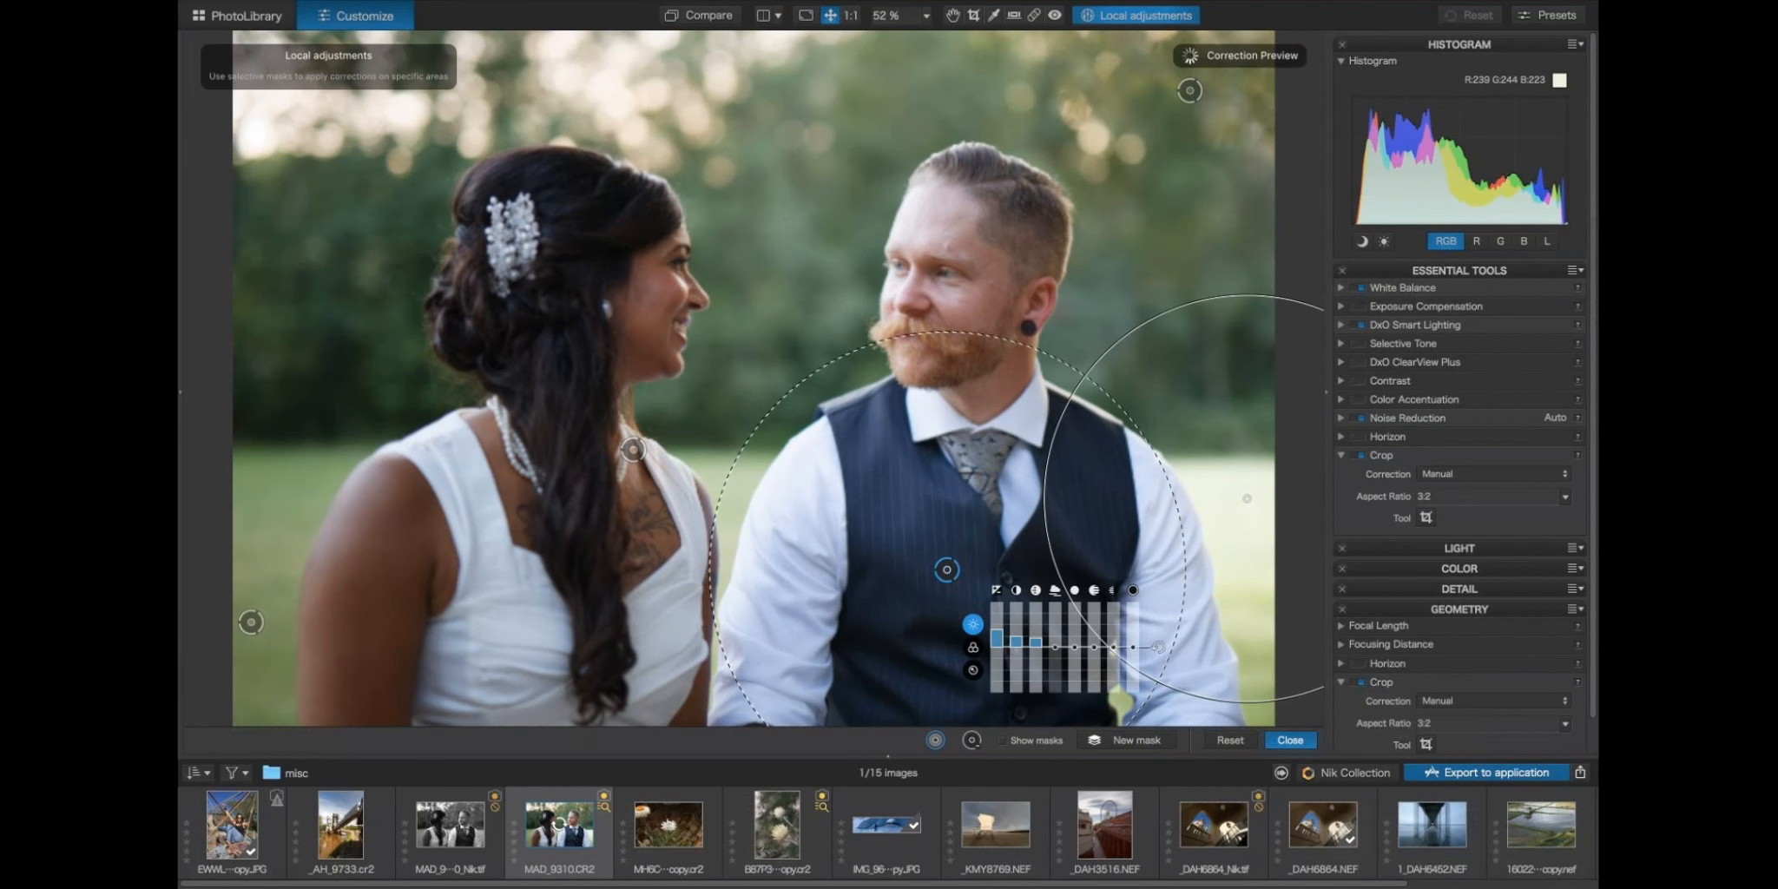
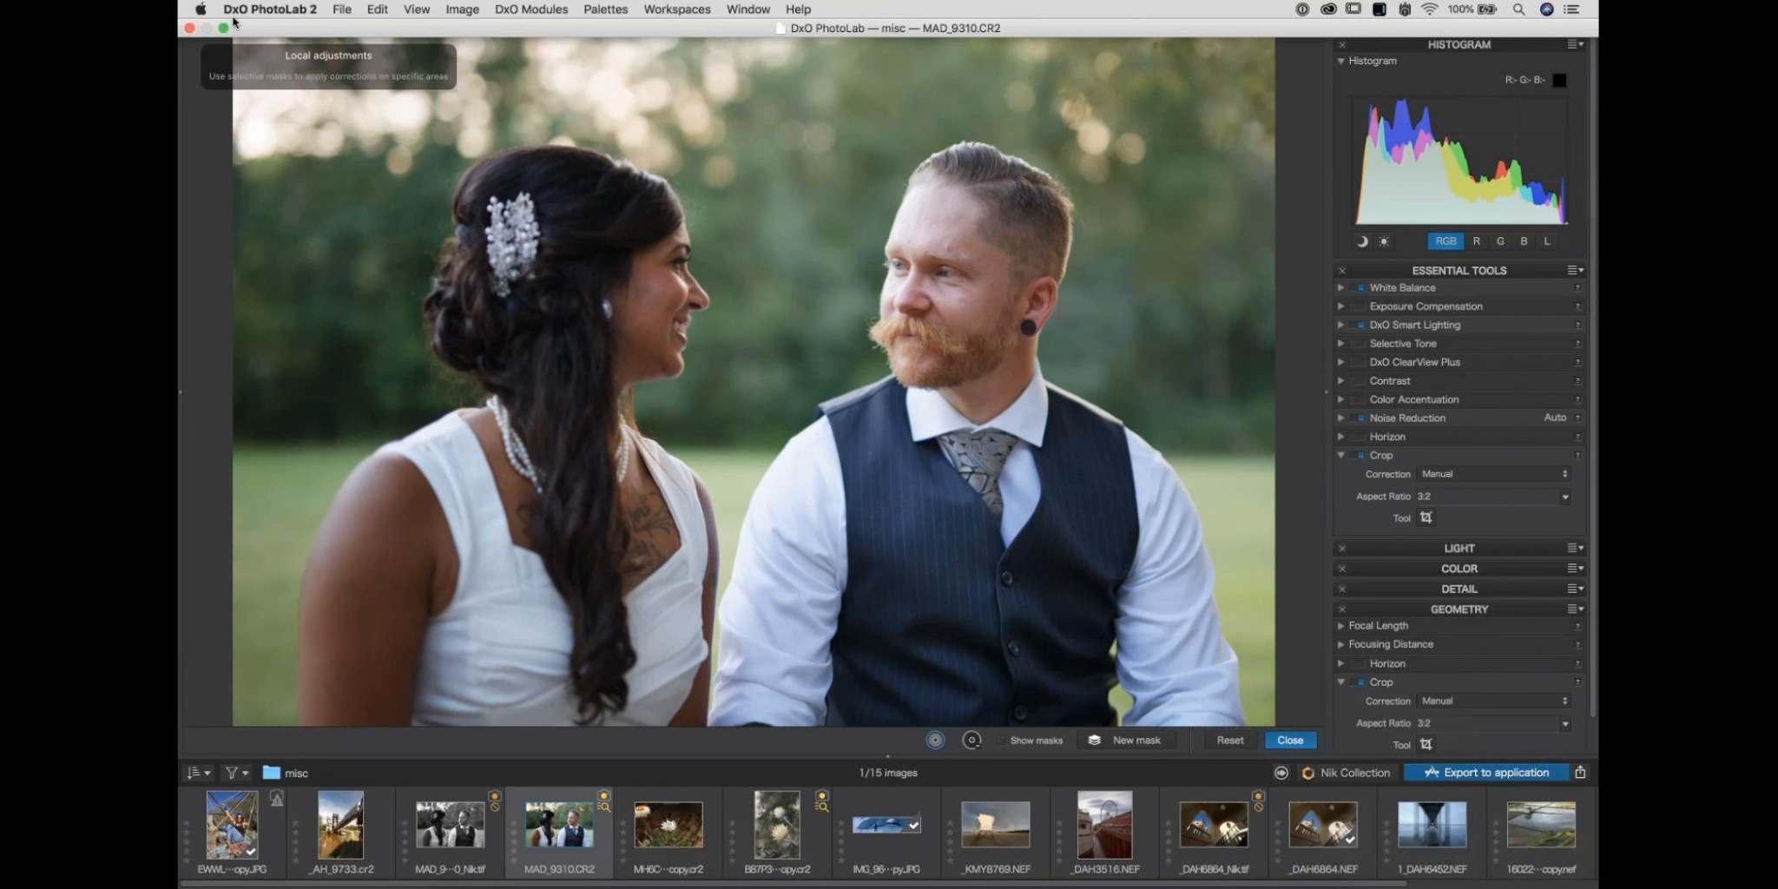
# Shrink the PhotoLab window, switch to Photoshop, and dismiss the Adobe account confirmation dialog.
pyautogui.click(224, 28)
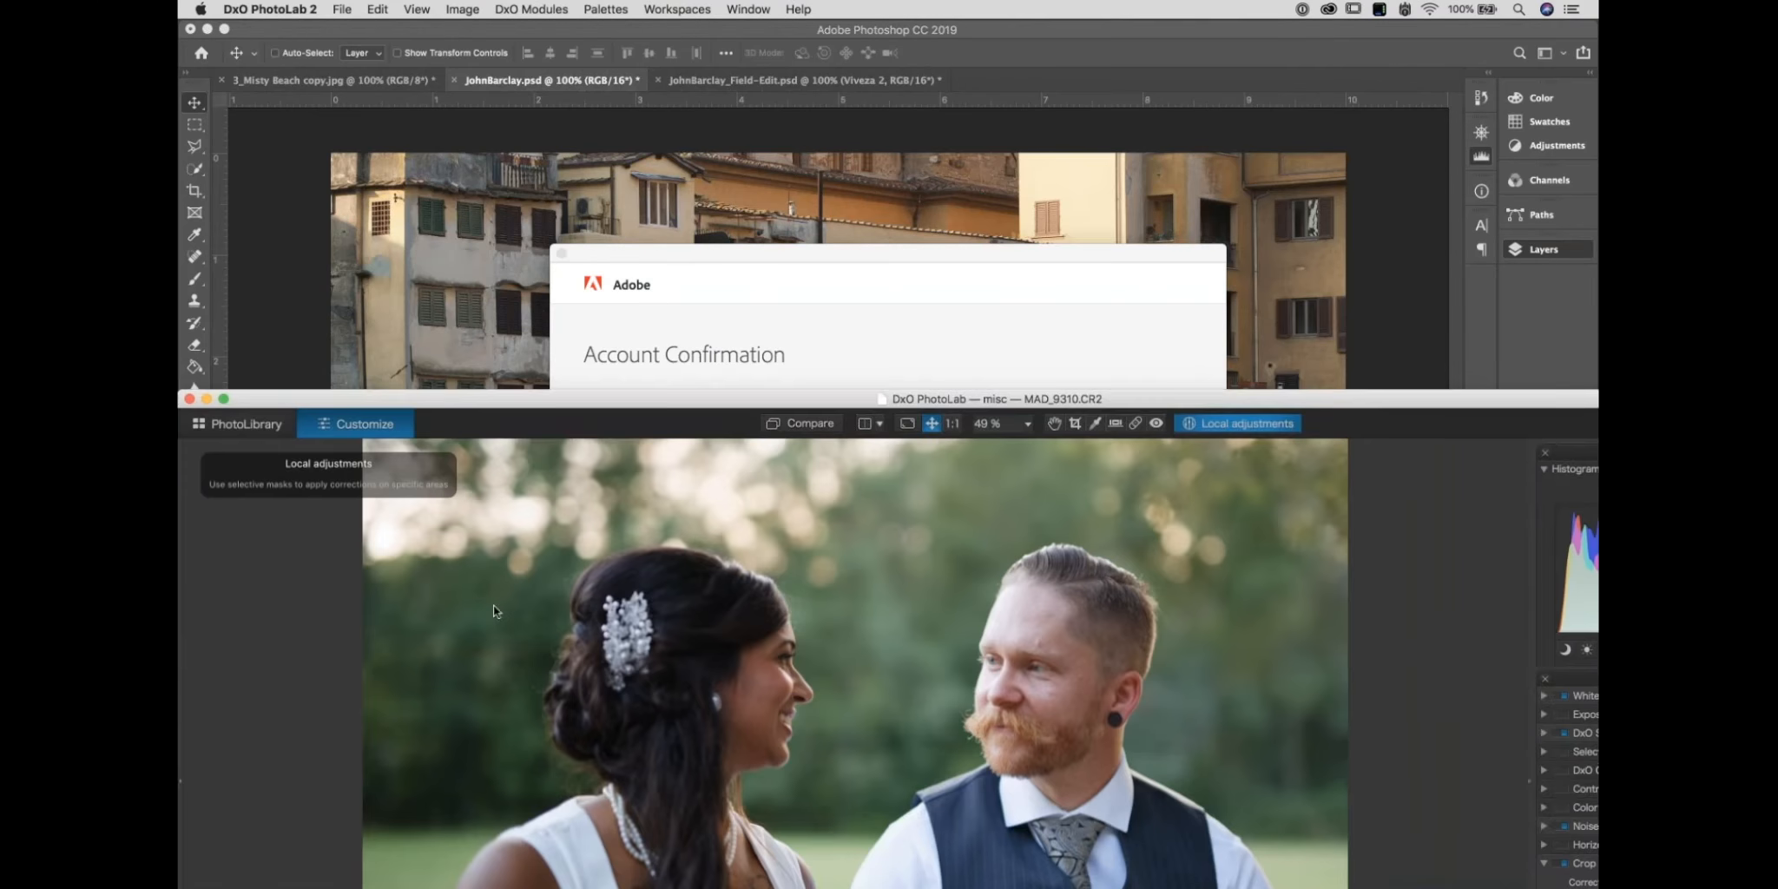
pyautogui.click(669, 325)
pyautogui.press('Return')
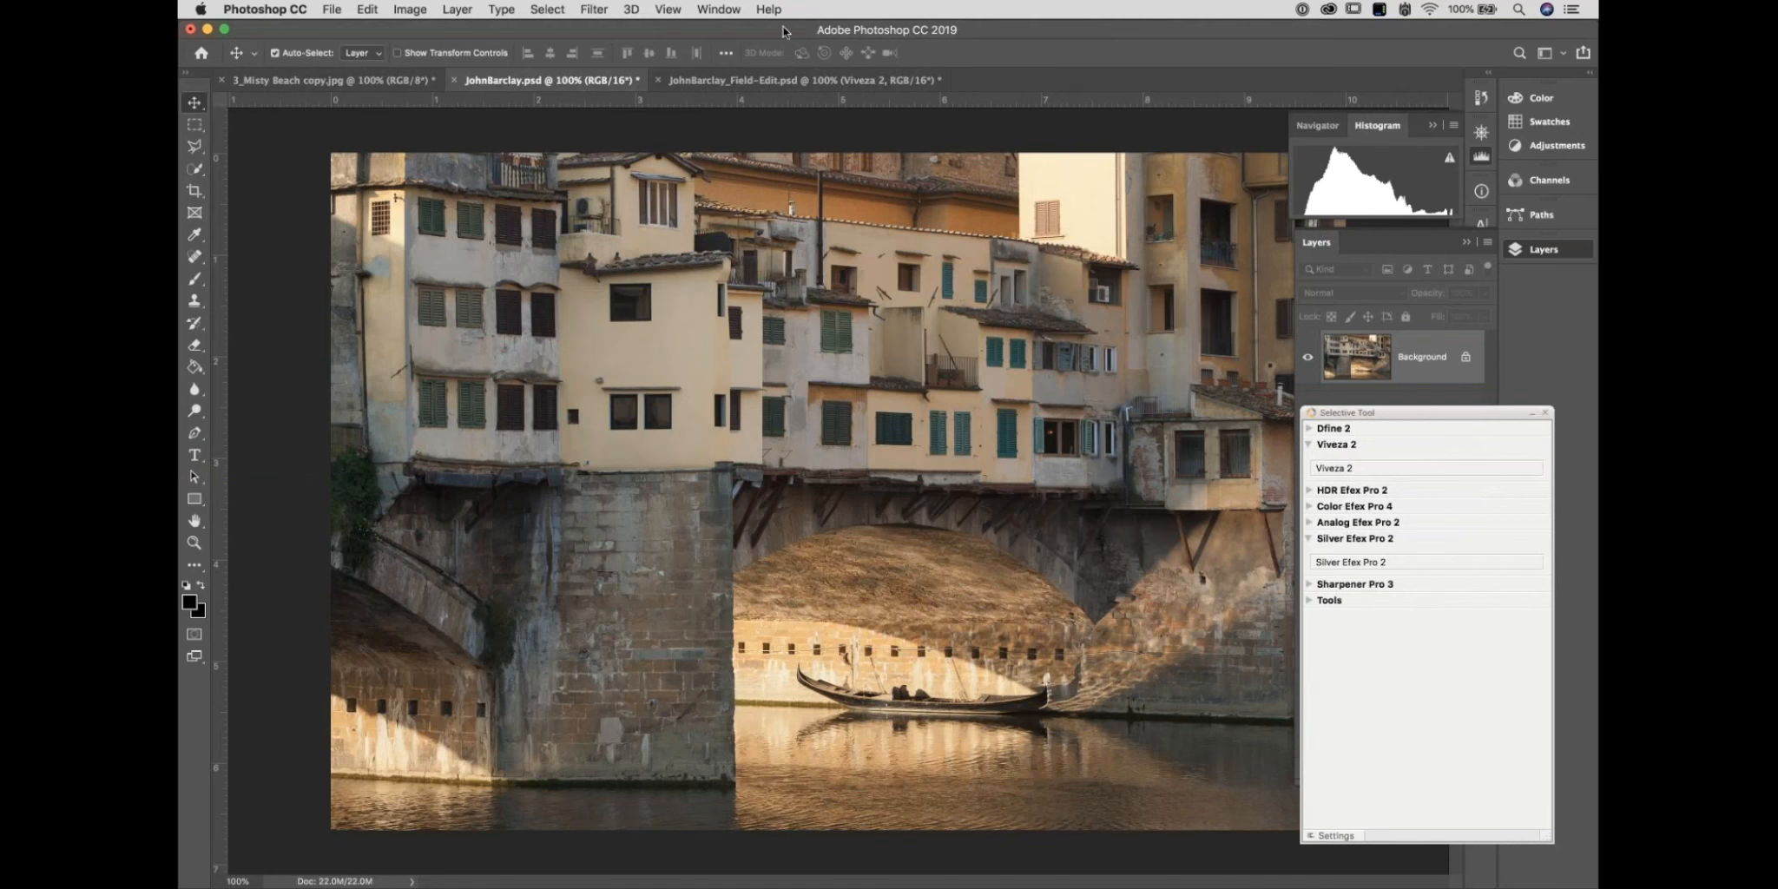
# Close the Nik Collection Selective Tool palette after moving it over the bridge photo, and reopen it there.
pyautogui.moveTo(1523, 413); pyautogui.dragTo(905, 205)
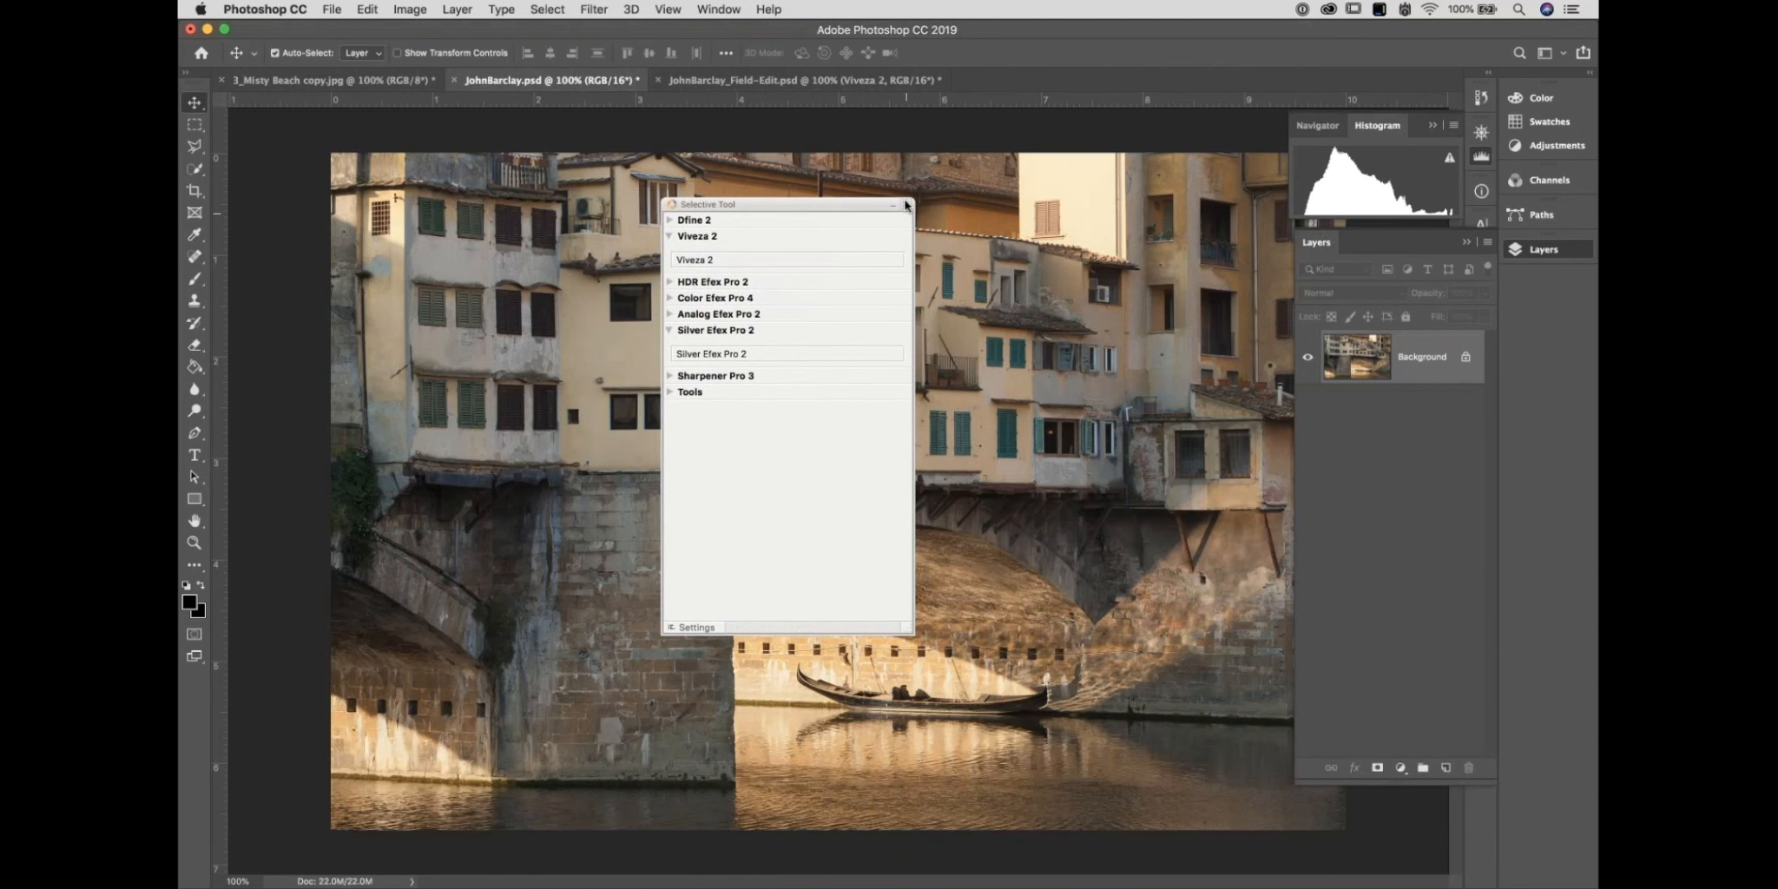
pyautogui.click(905, 205)
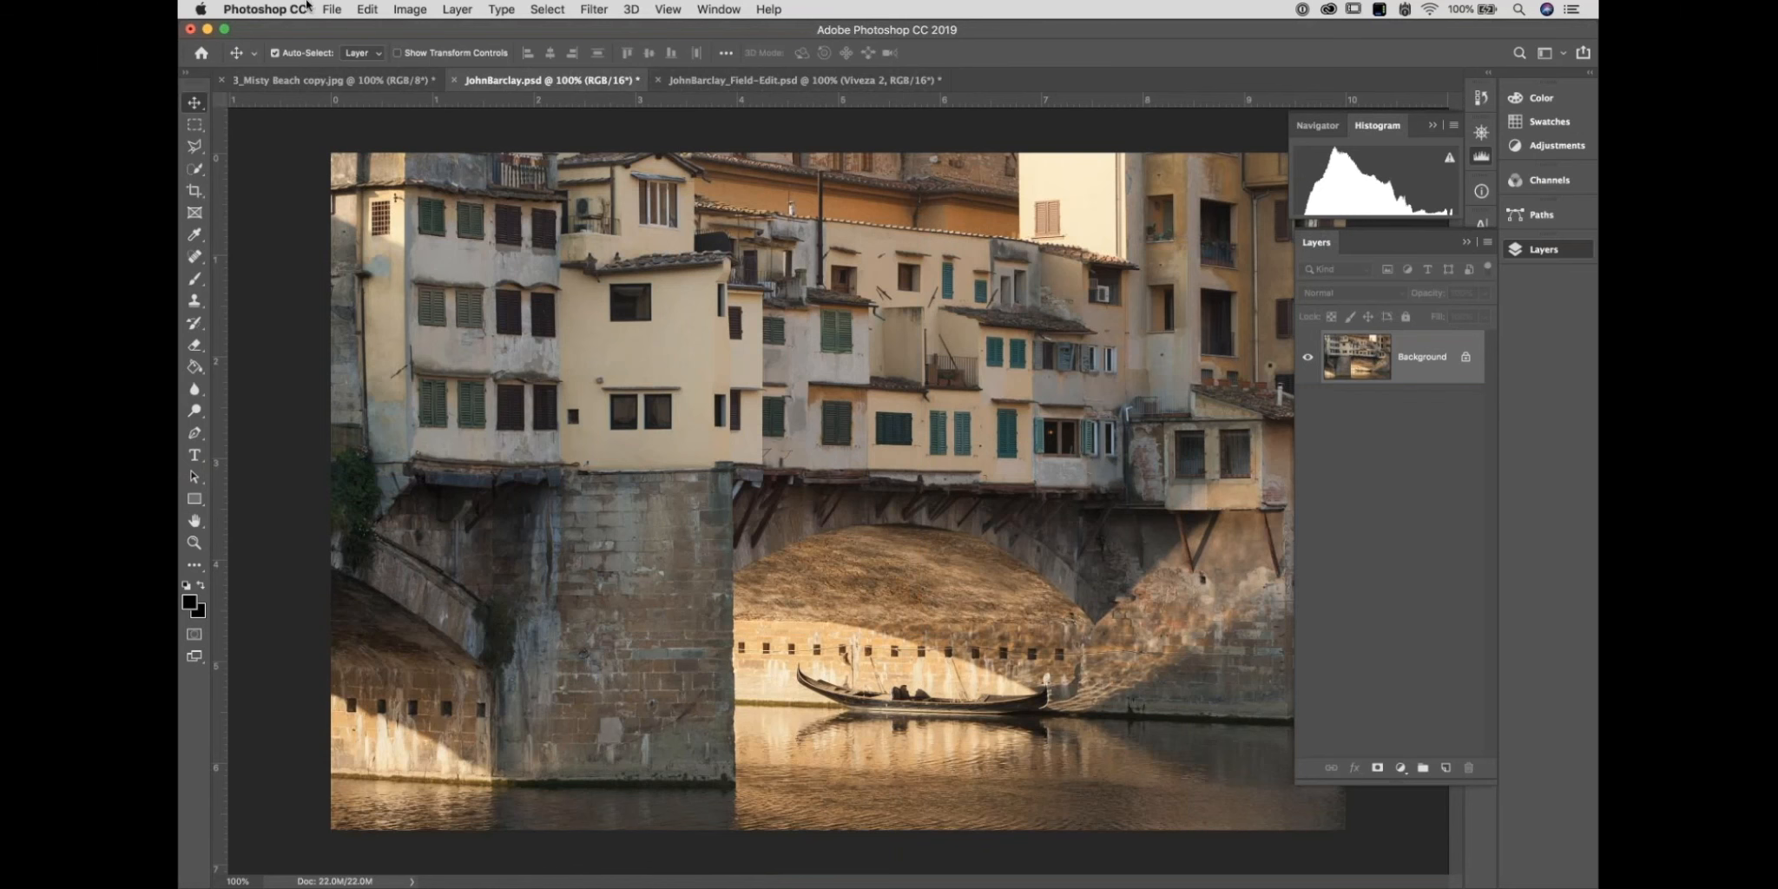
pyautogui.click(334, 9)
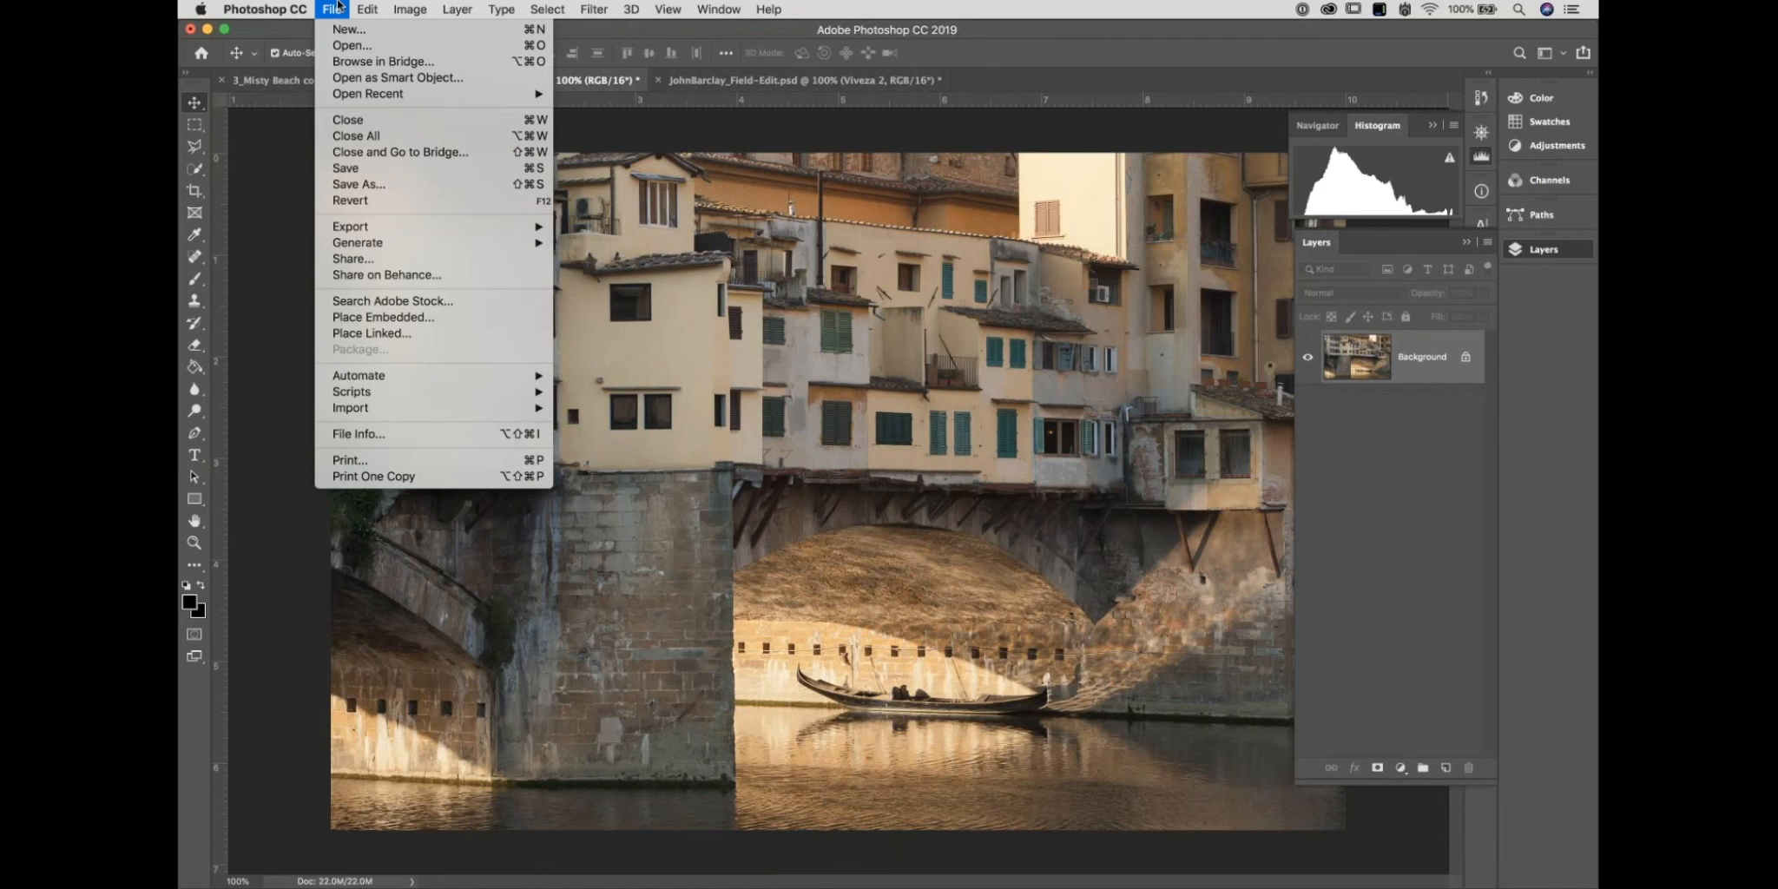
pyautogui.moveTo(423, 373)
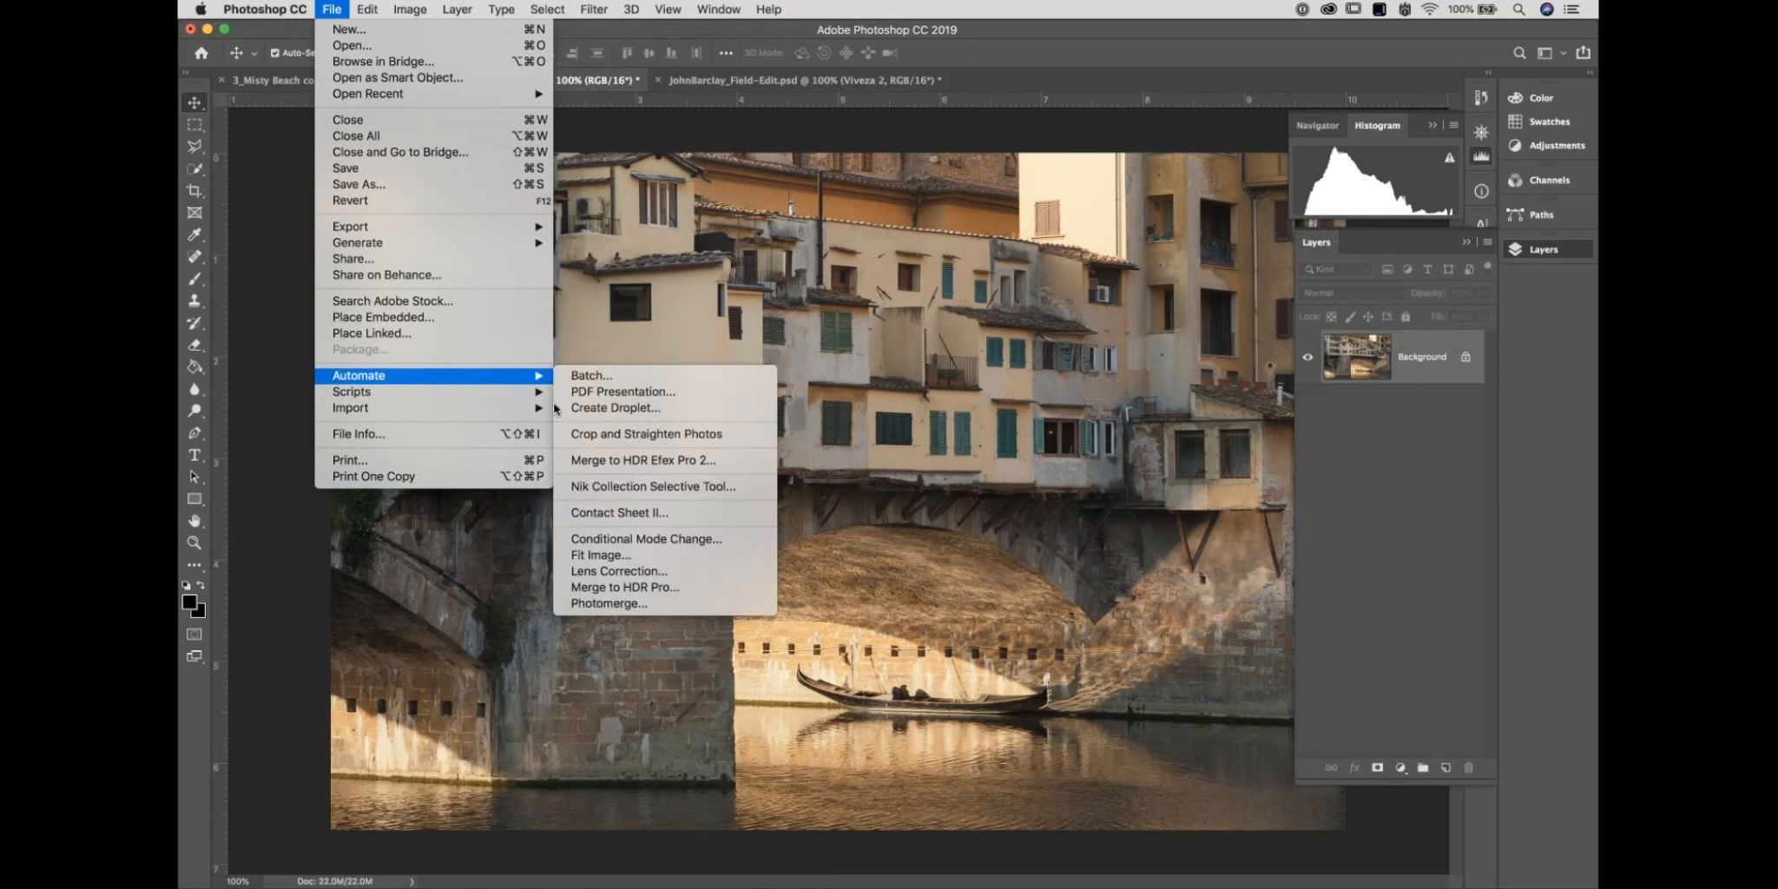
pyautogui.click(588, 488)
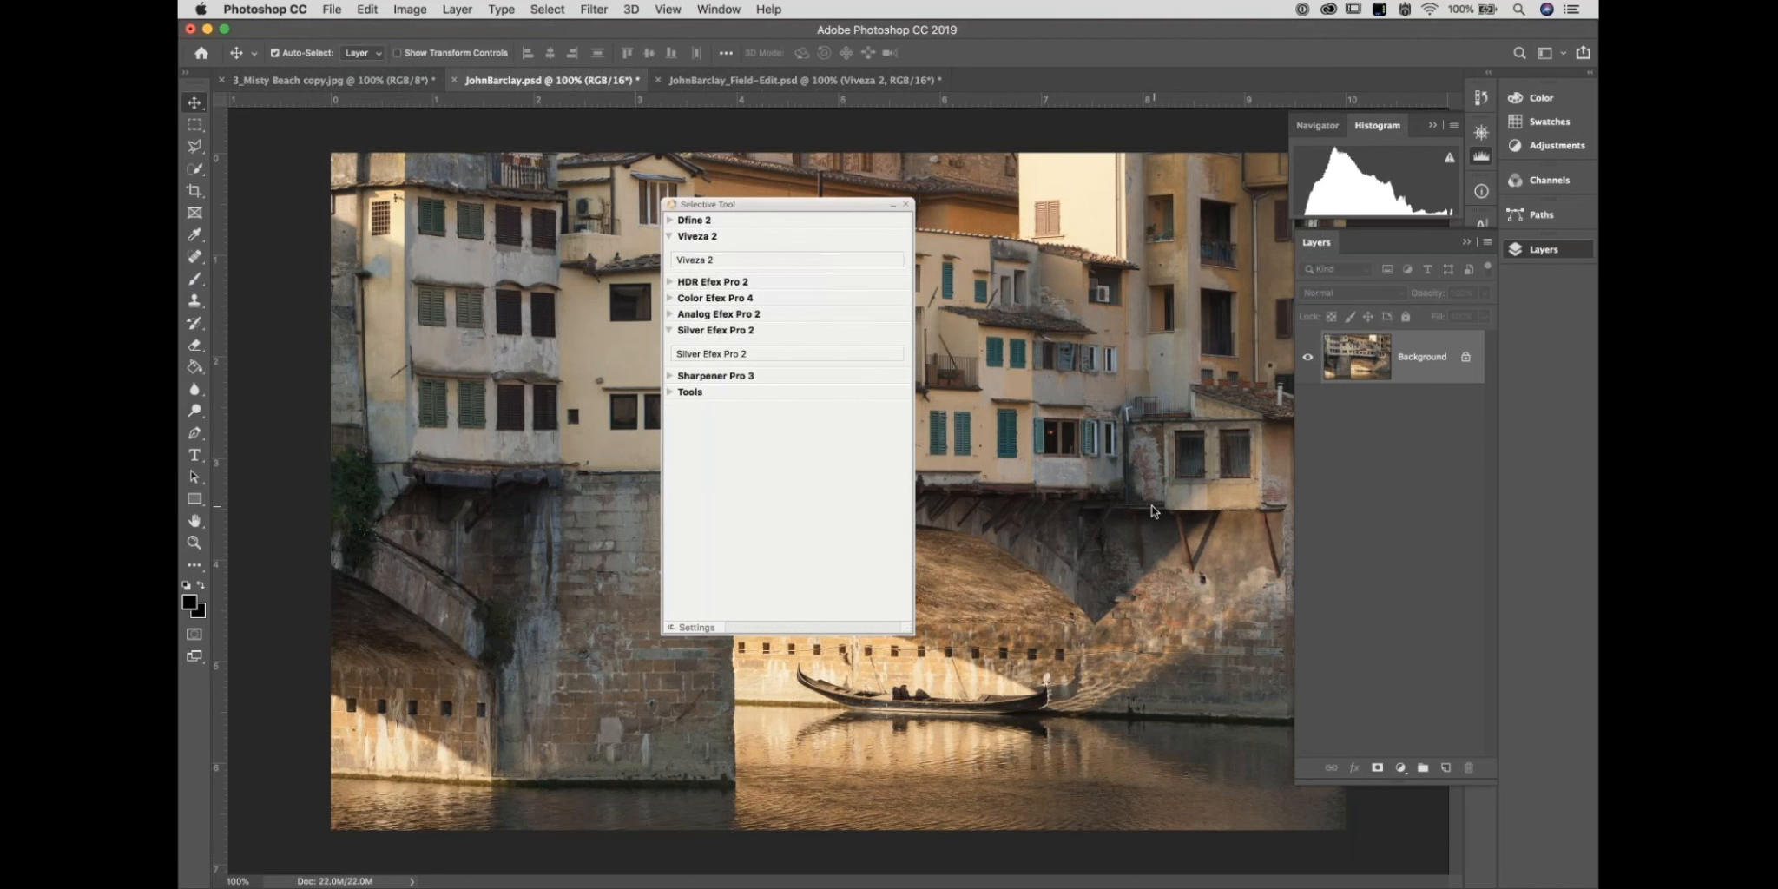
# Minimize the Photoshop window so the desktop and the PhotoLab window behind it are accessible.
pyautogui.press('super+Tab')
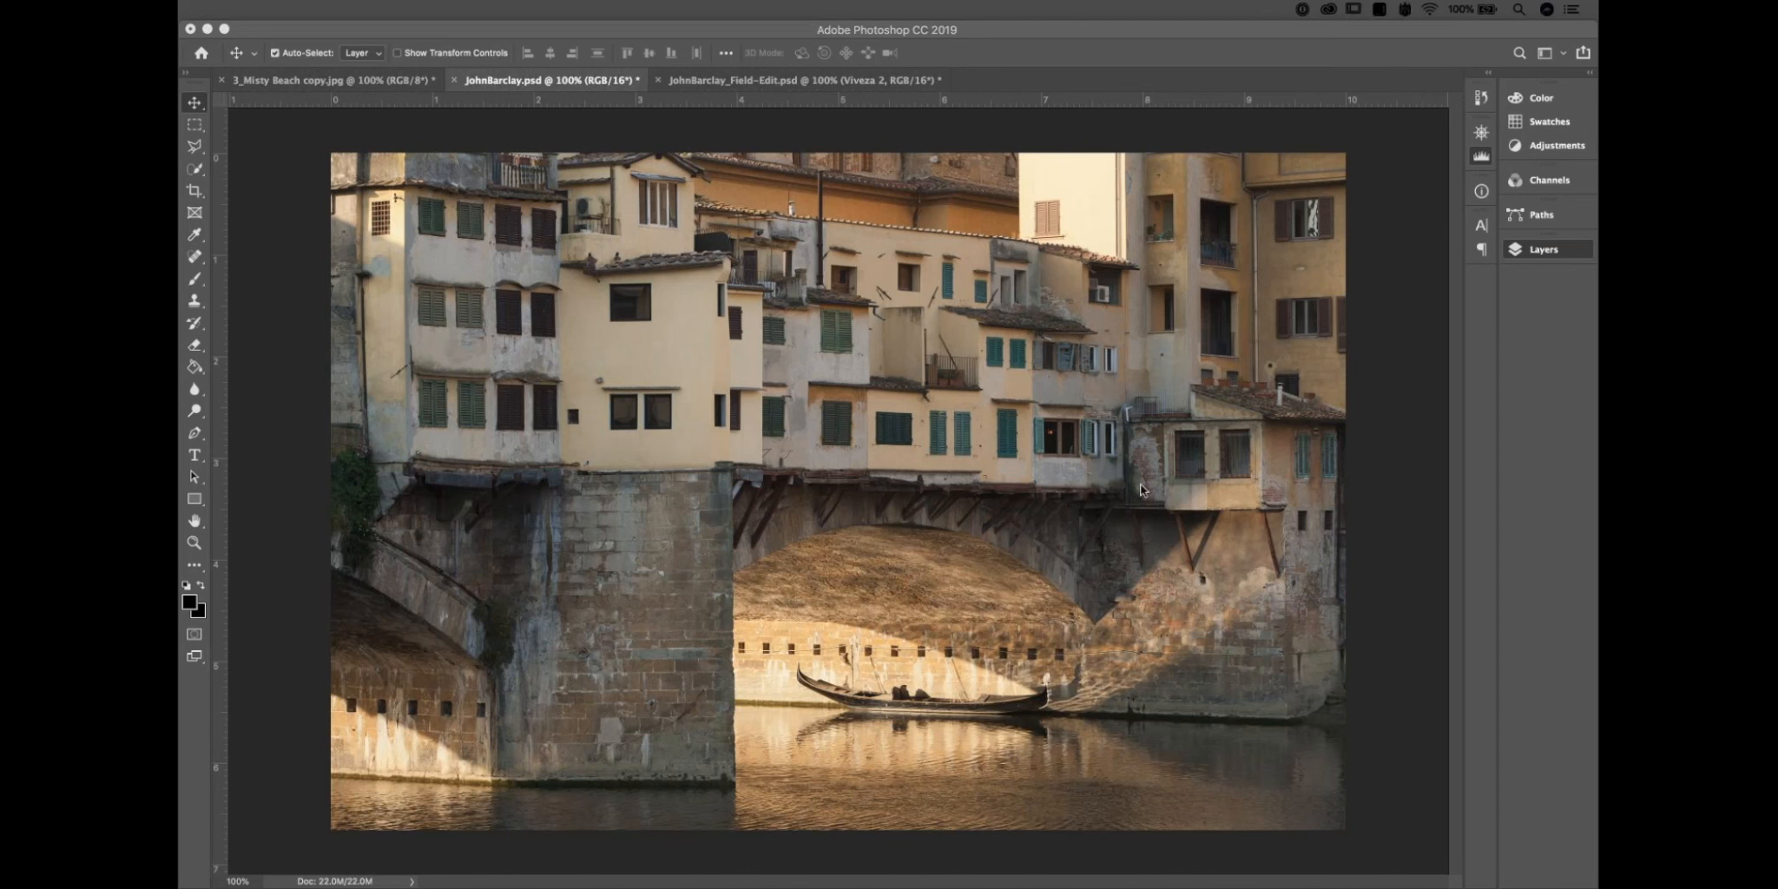
pyautogui.click(426, 45)
pyautogui.click(207, 29)
pyautogui.moveTo(778, 204); pyautogui.dragTo(692, 188)
pyautogui.click(824, 190)
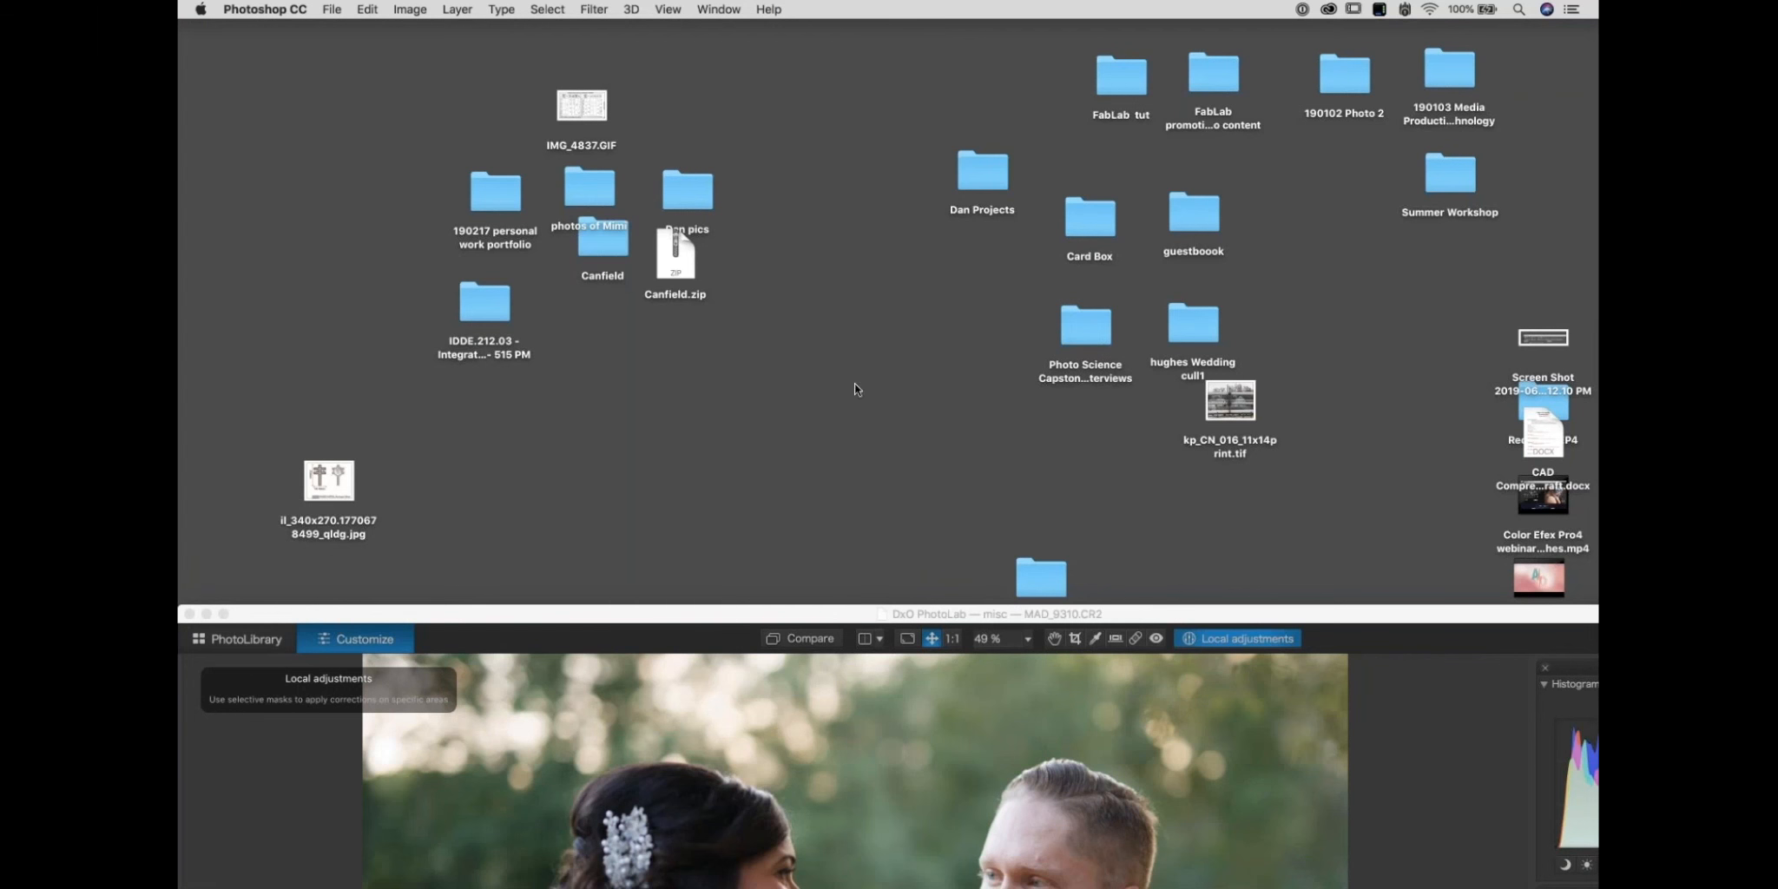
# Switch back to DxO PhotoLab, move its window up to fill the screen, and select the vest's control point.
pyautogui.click(738, 614)
pyautogui.moveTo(894, 670); pyautogui.dragTo(816, 495)
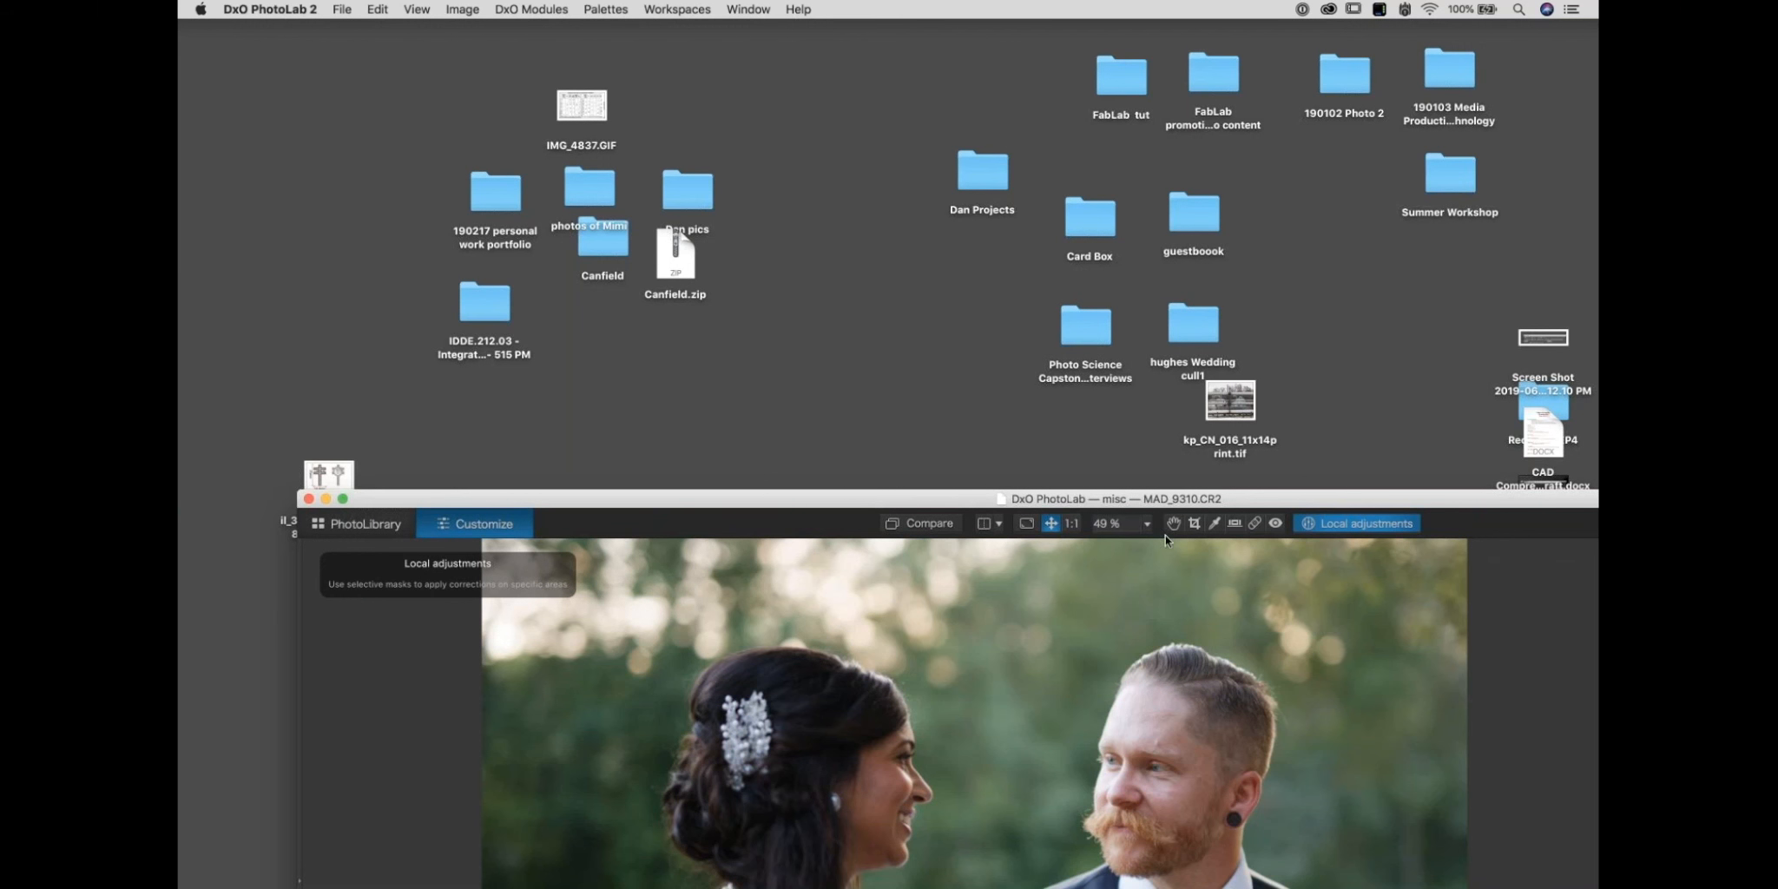
pyautogui.moveTo(932, 502); pyautogui.dragTo(847, 19)
pyautogui.click(1037, 579)
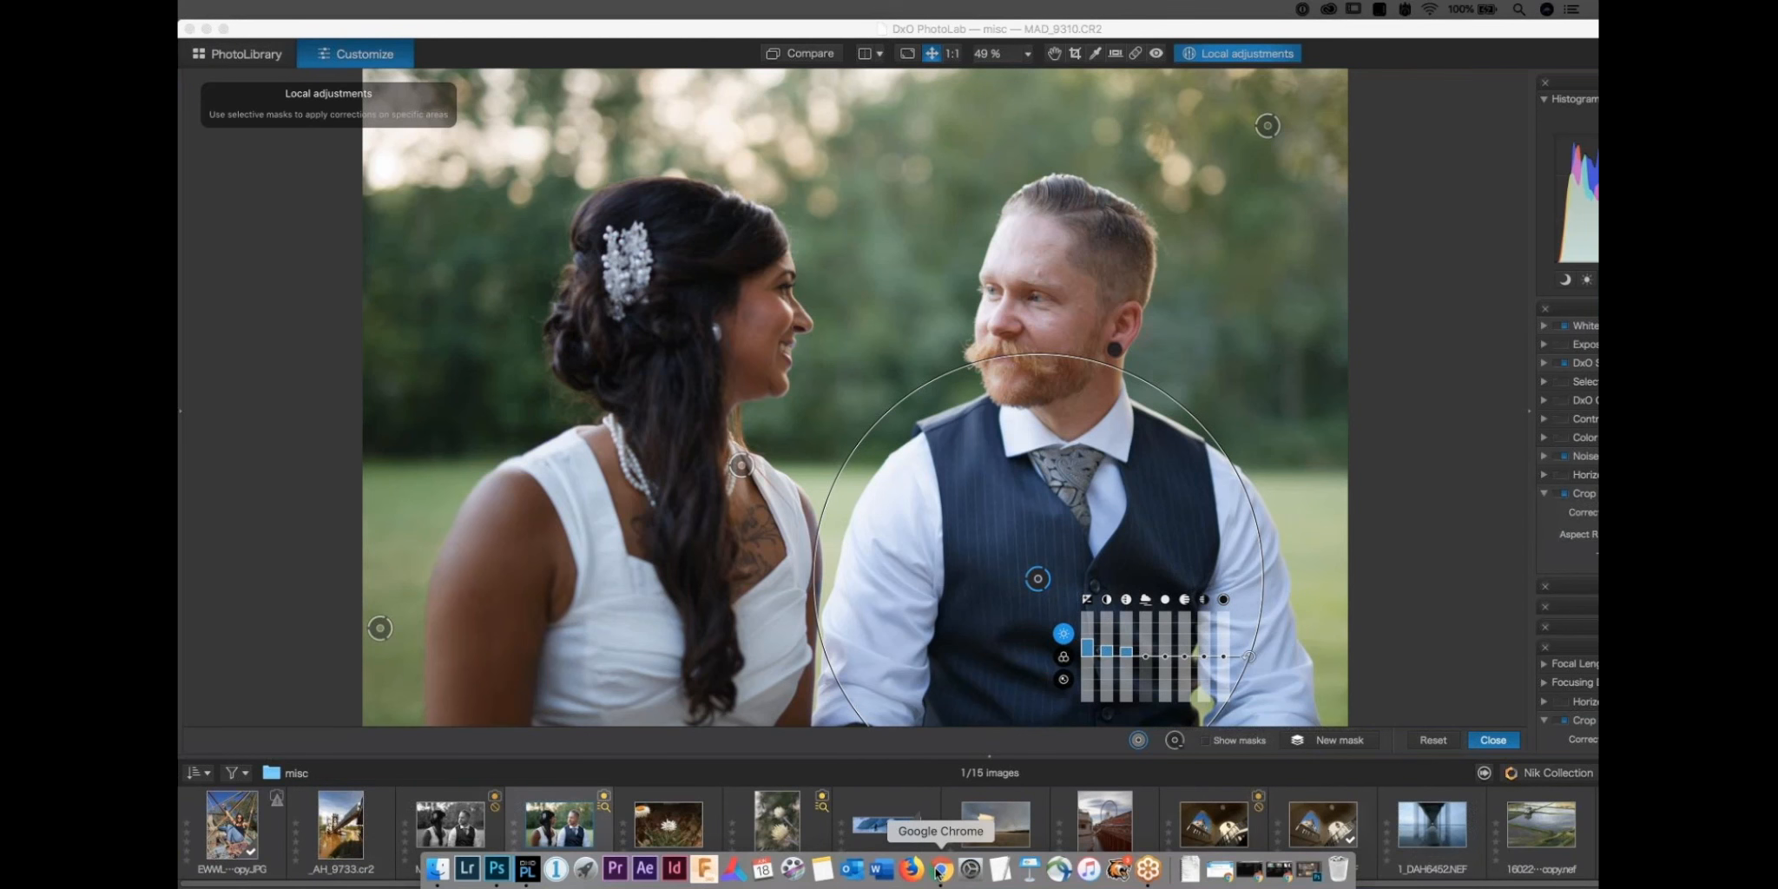
pyautogui.click(942, 868)
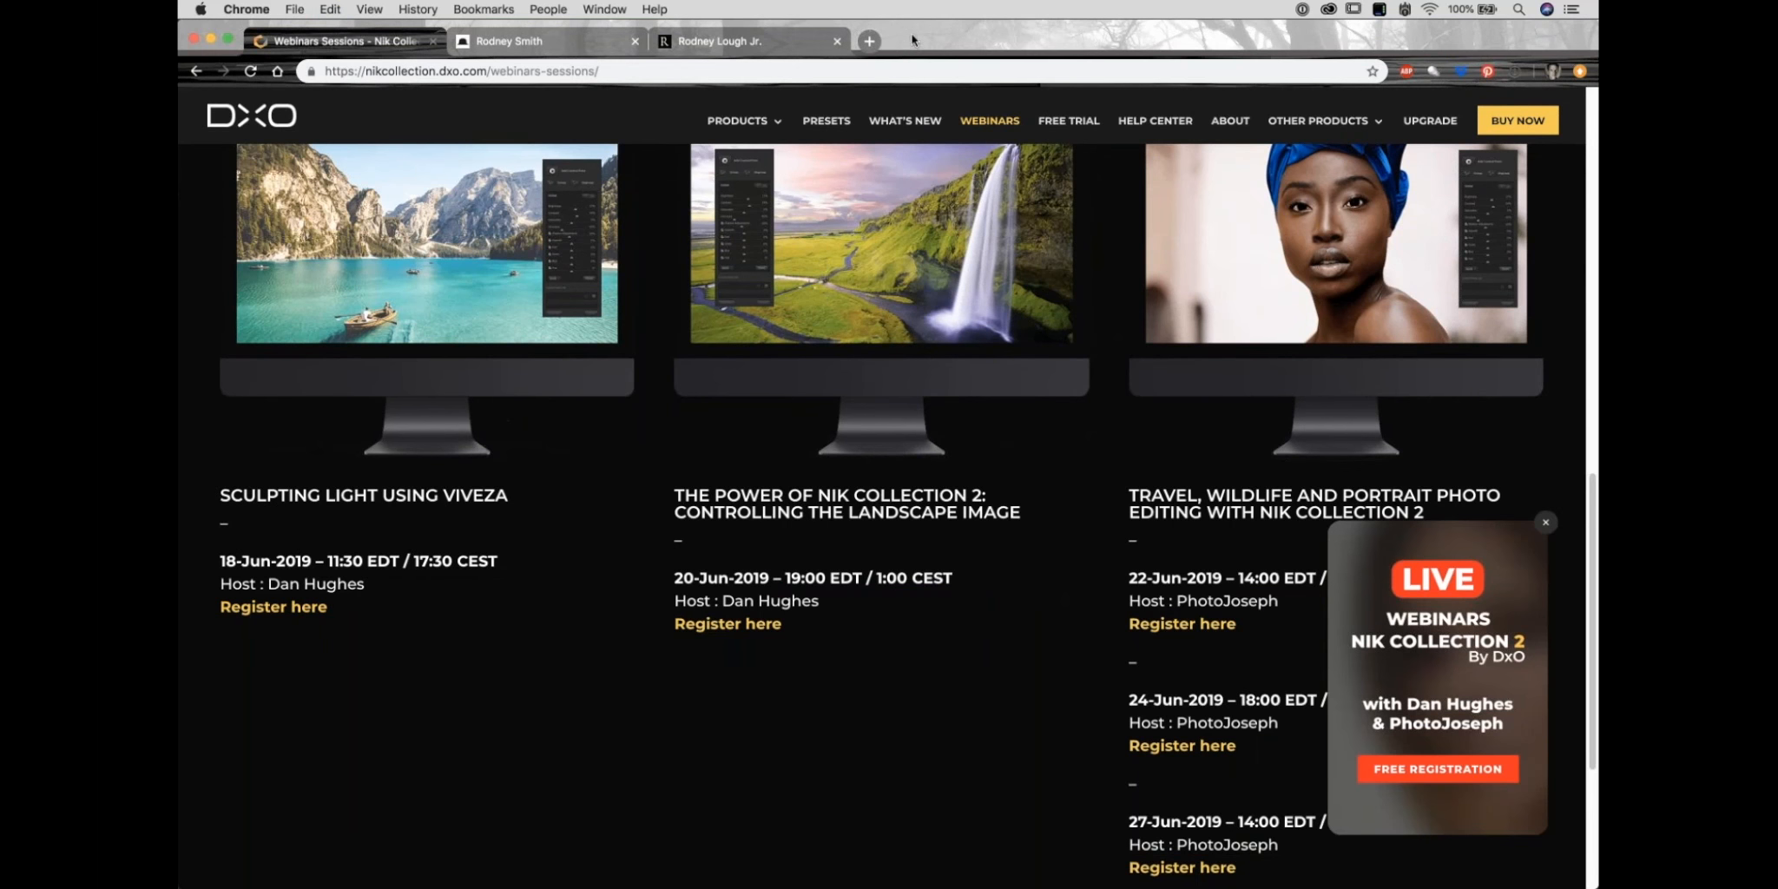
pyautogui.press('super+t')
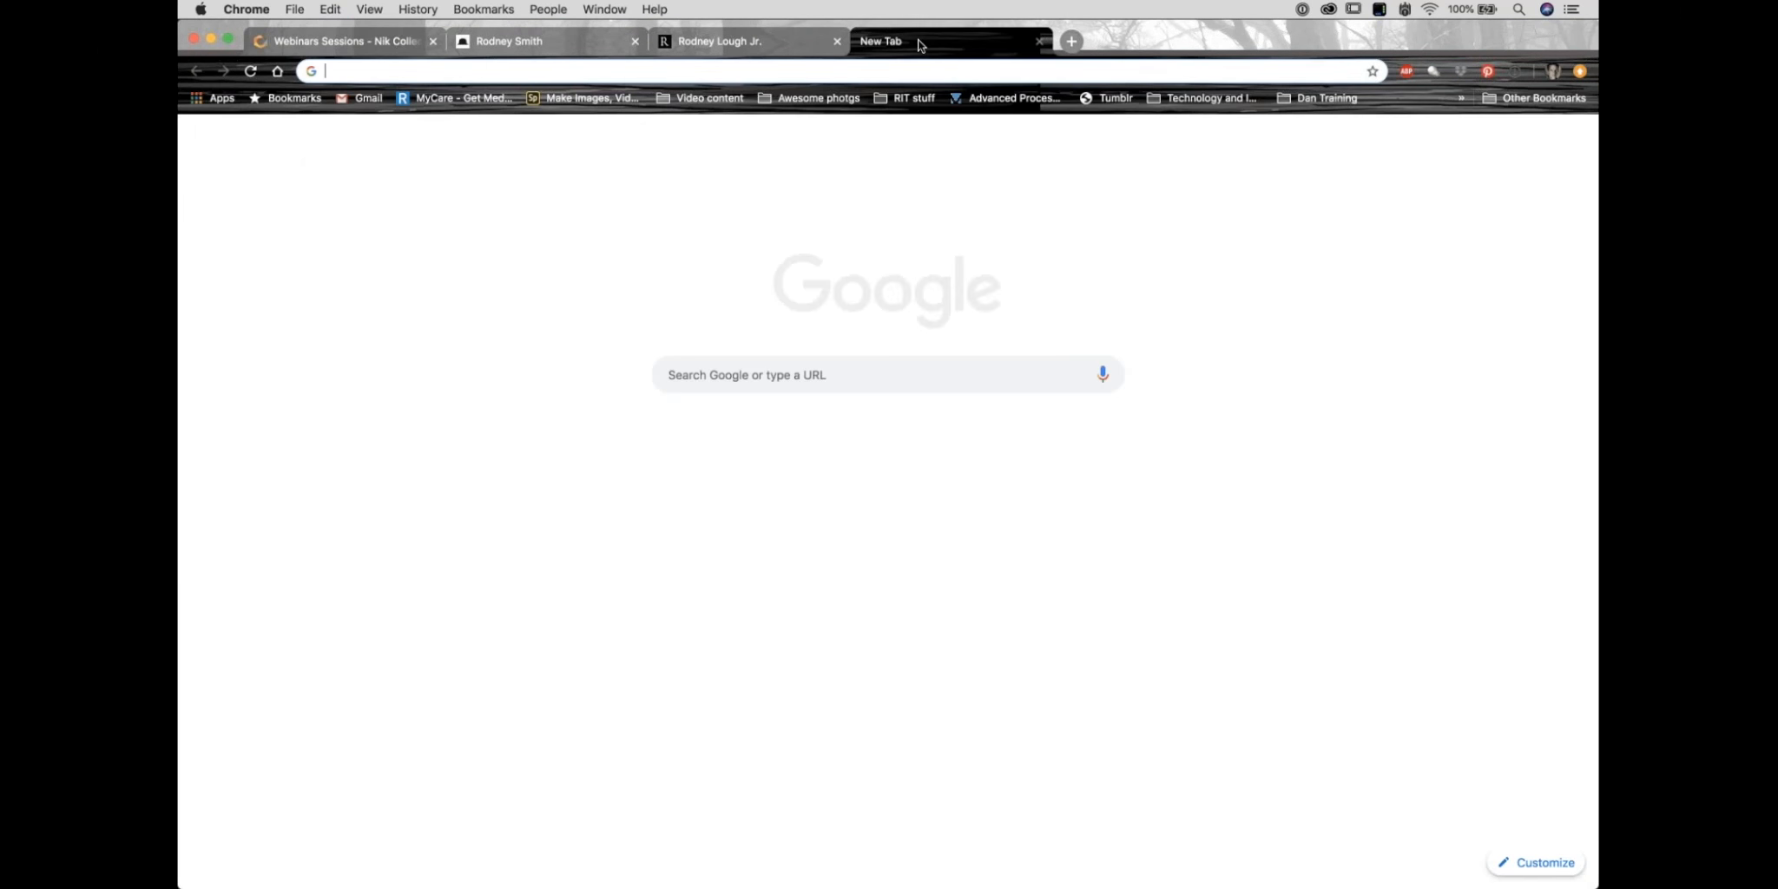
pyautogui.press('super+v')
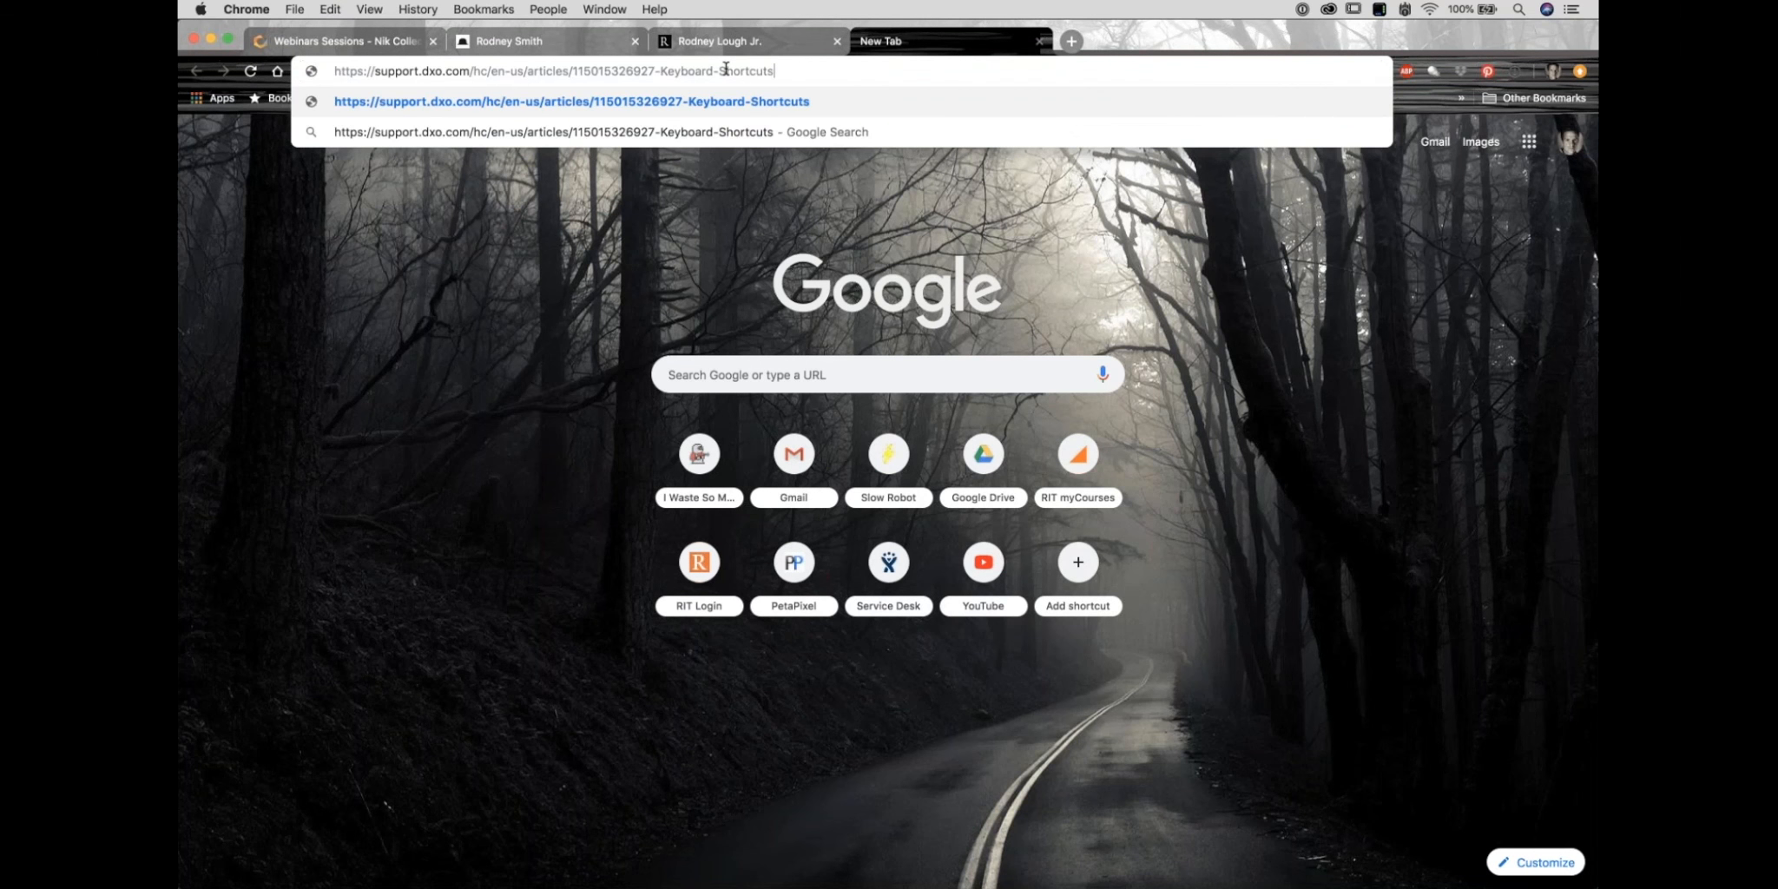
pyautogui.press('Return')
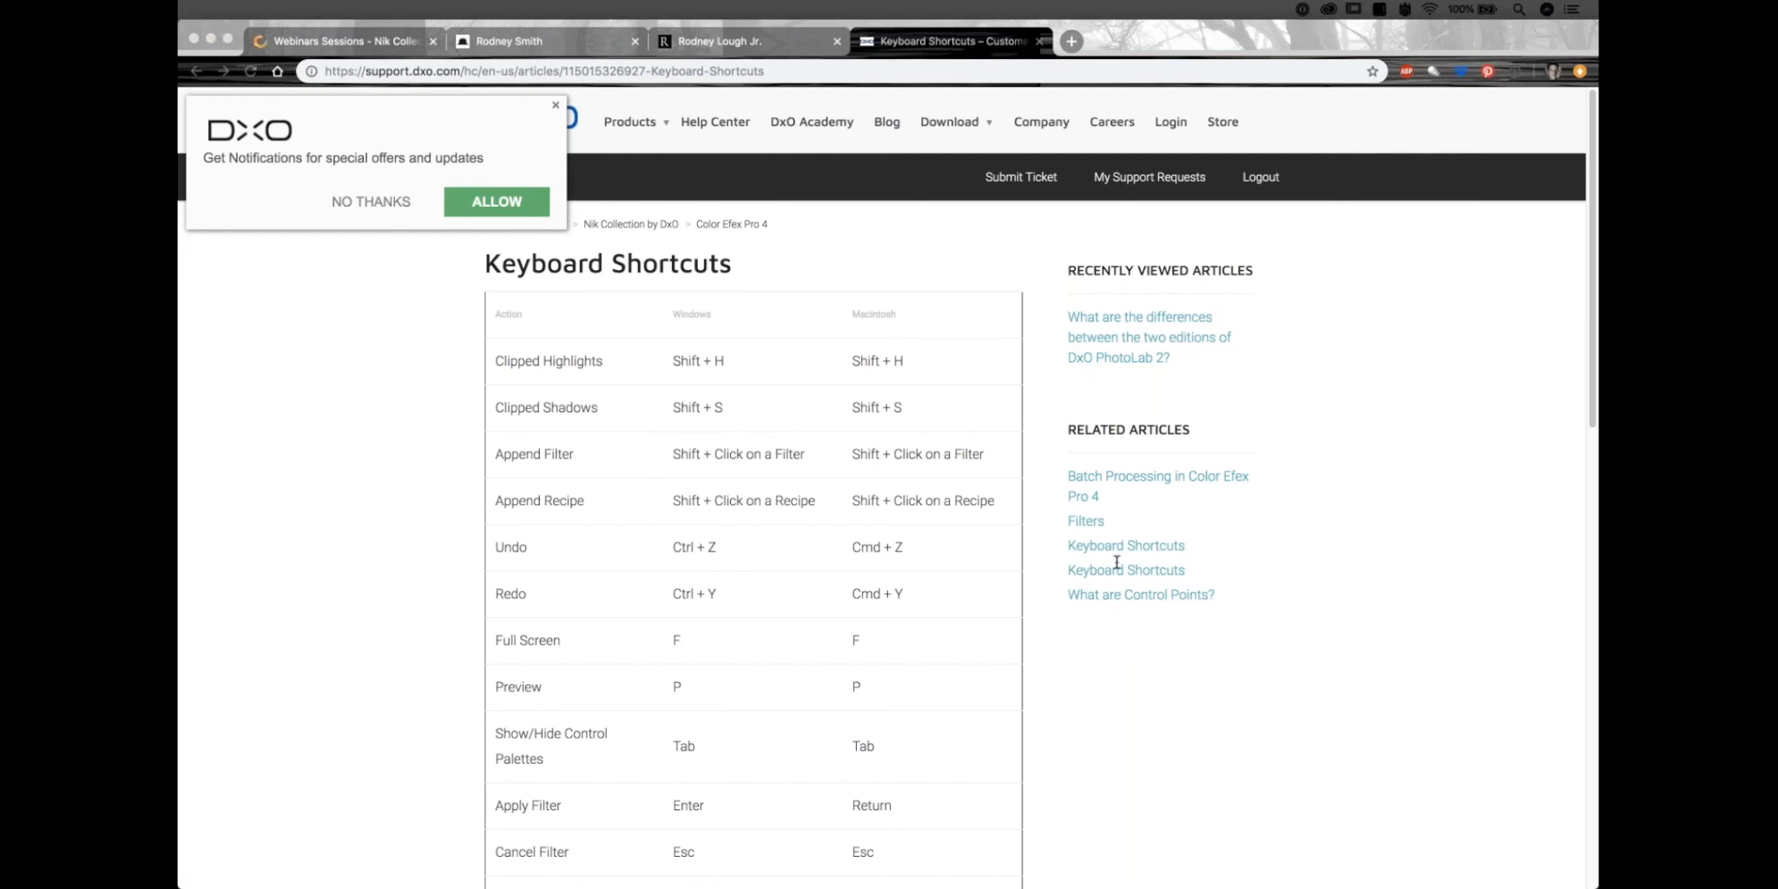
pyautogui.click(554, 104)
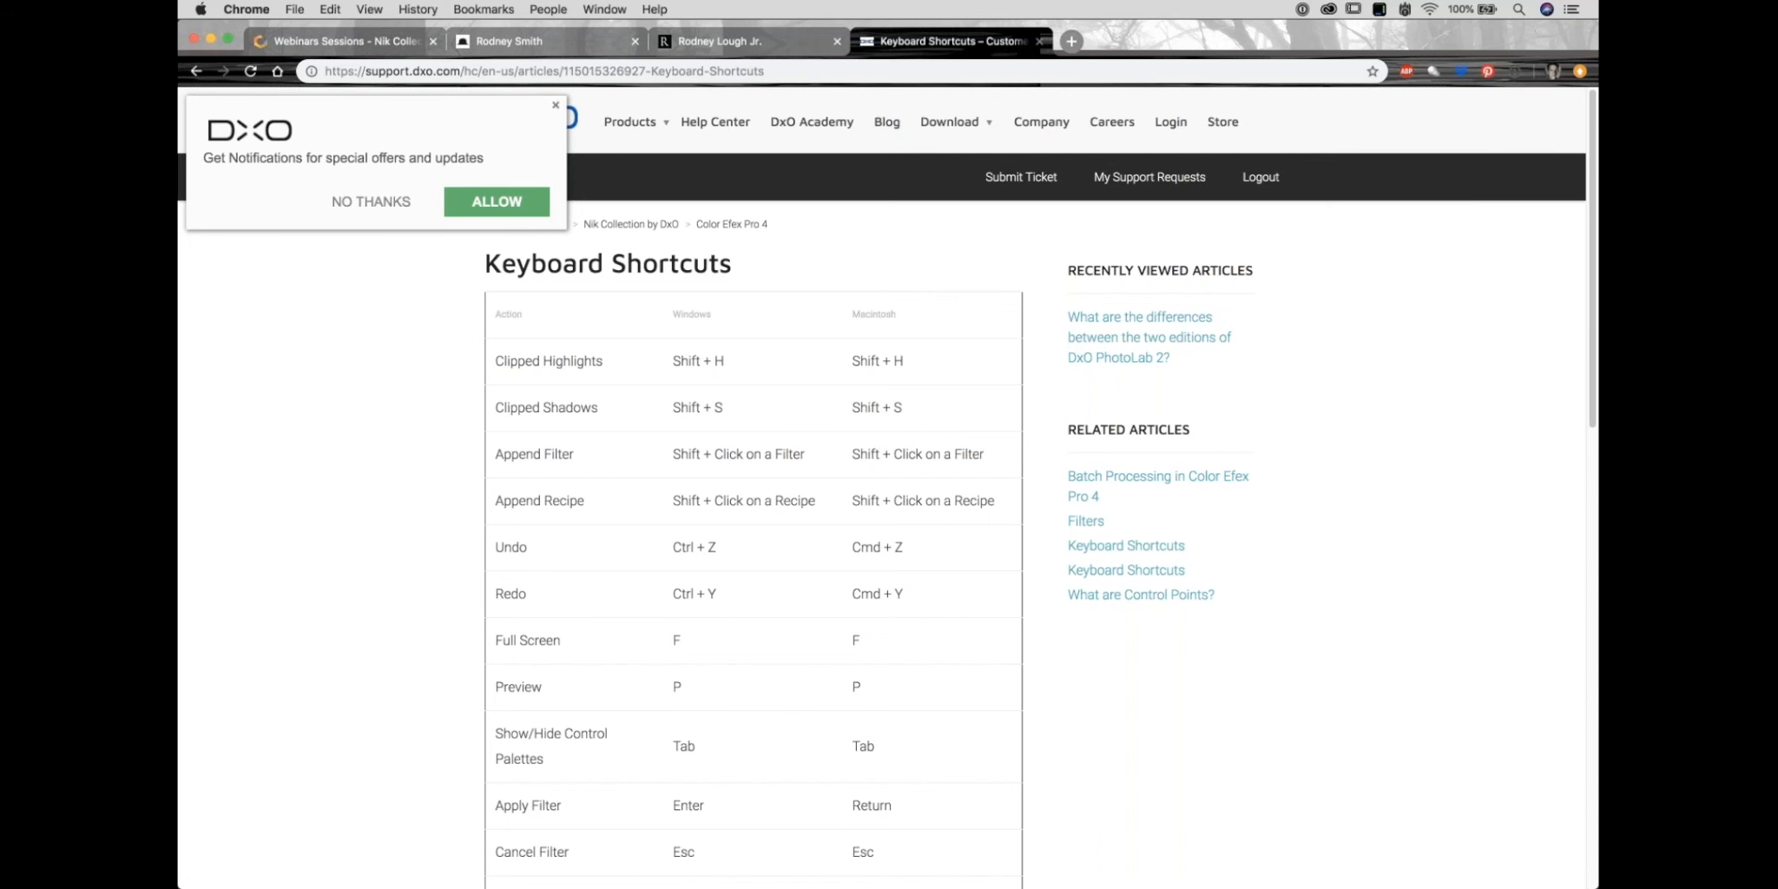
pyautogui.click(555, 105)
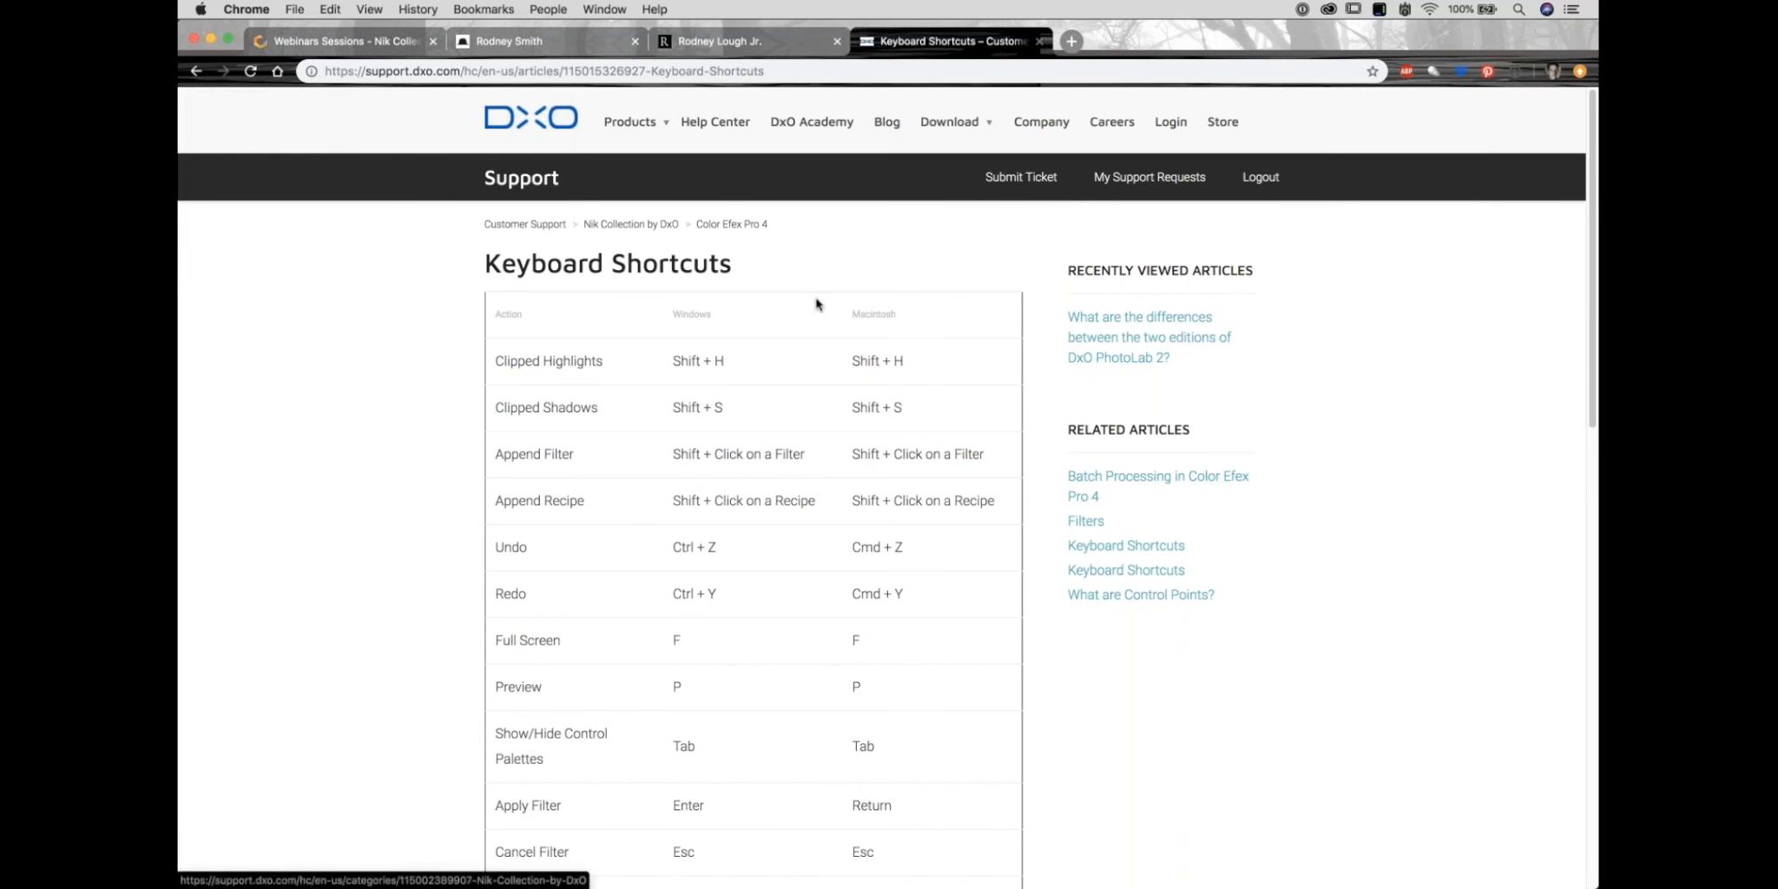
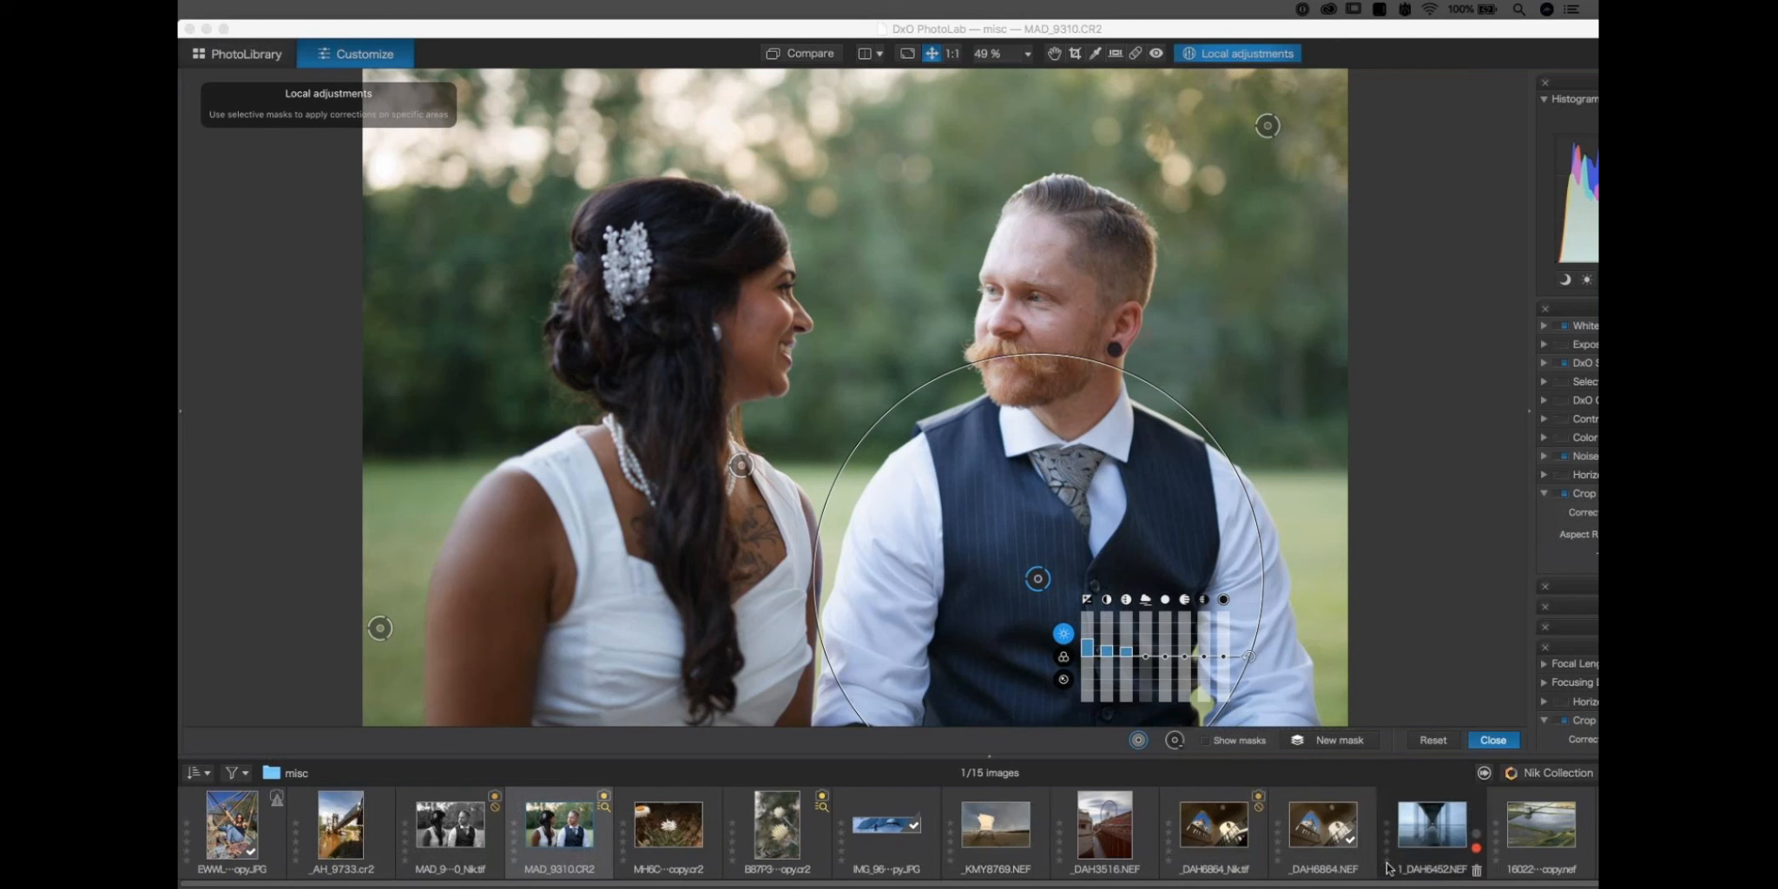
# Open _KMY8769.NEF and add a graduated filter running diagonally from the upper-right sky to the waterline beside the lifeguard tower.
pyautogui.click(1016, 817)
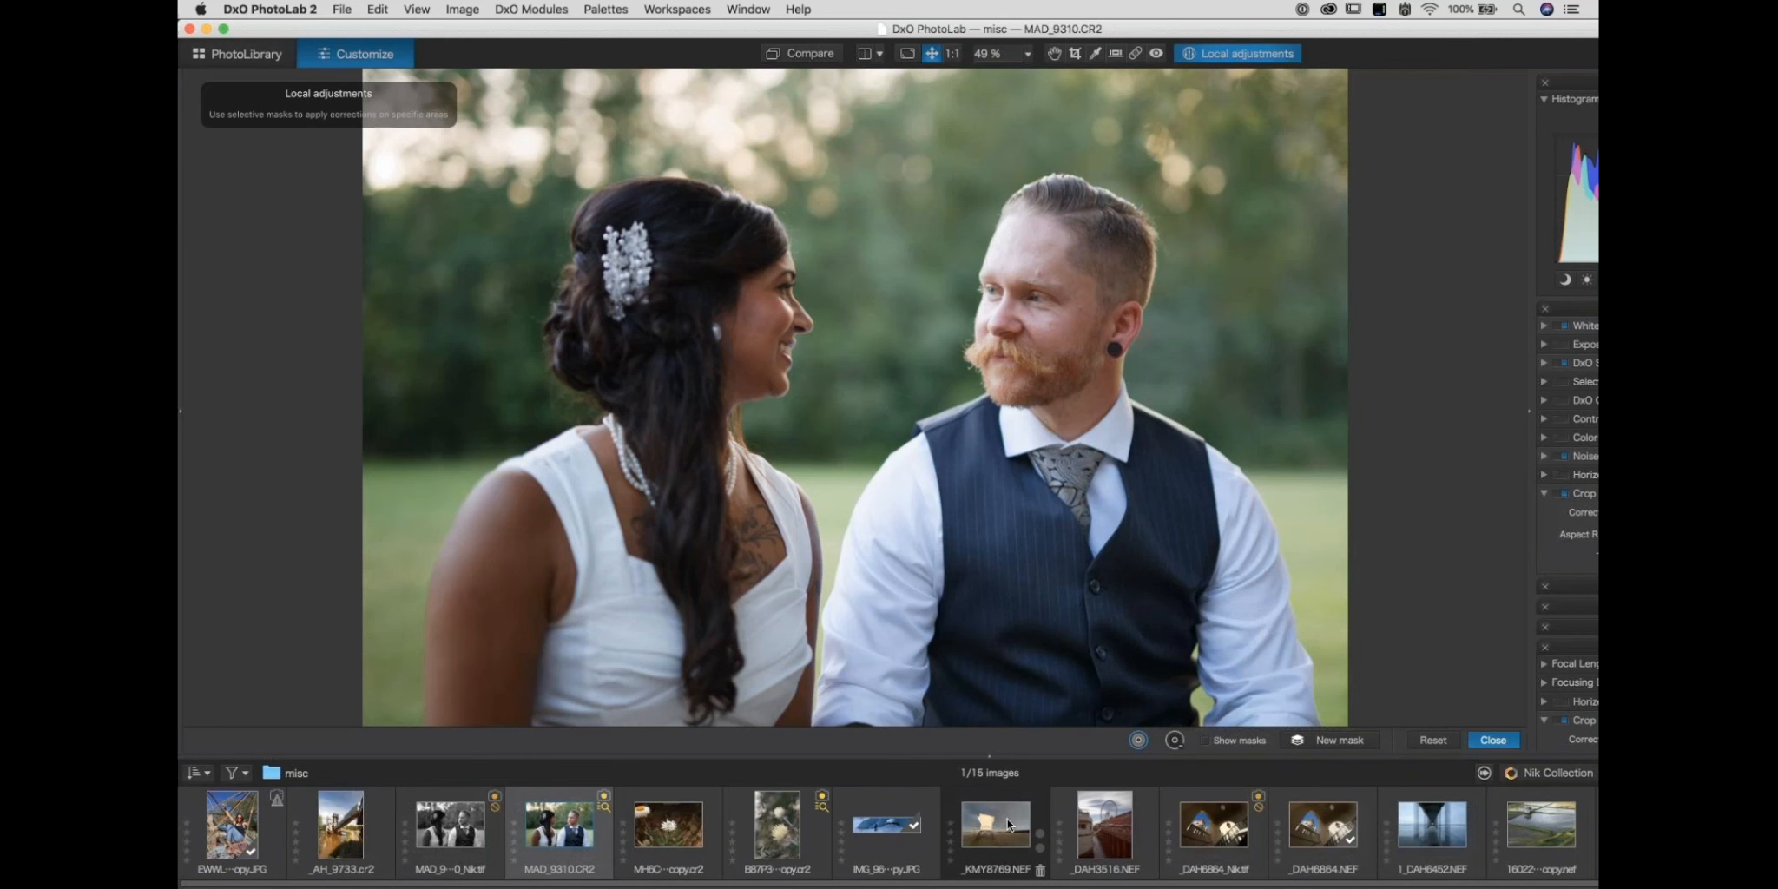
pyautogui.click(1008, 824)
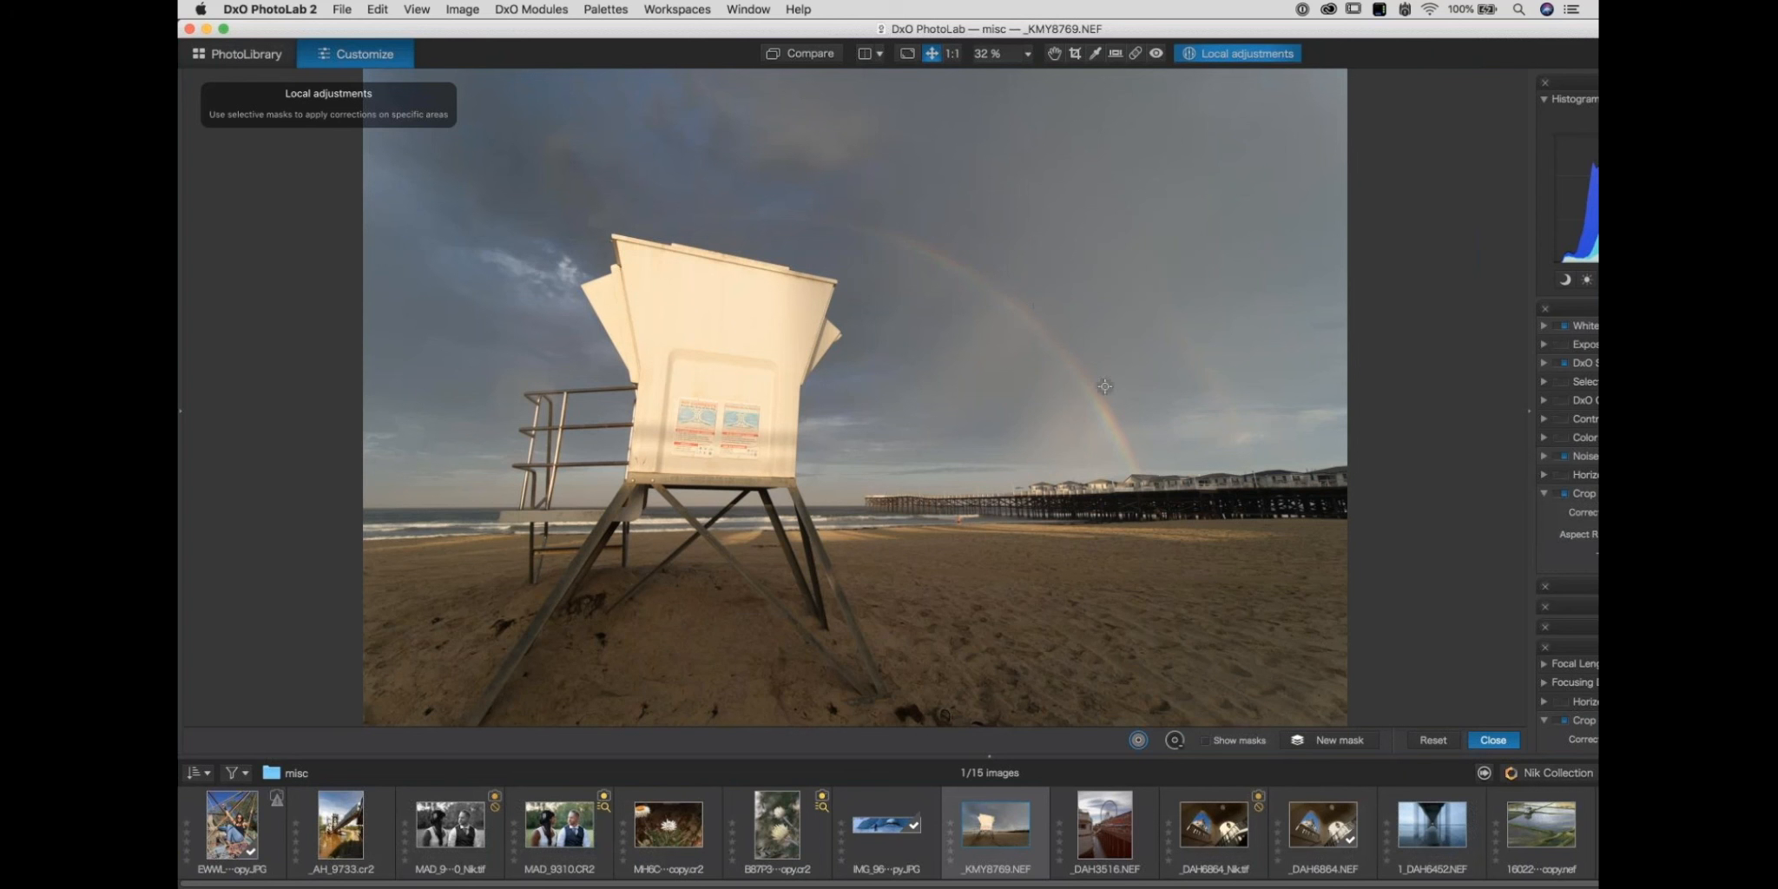
pyautogui.rightClick(1095, 222)
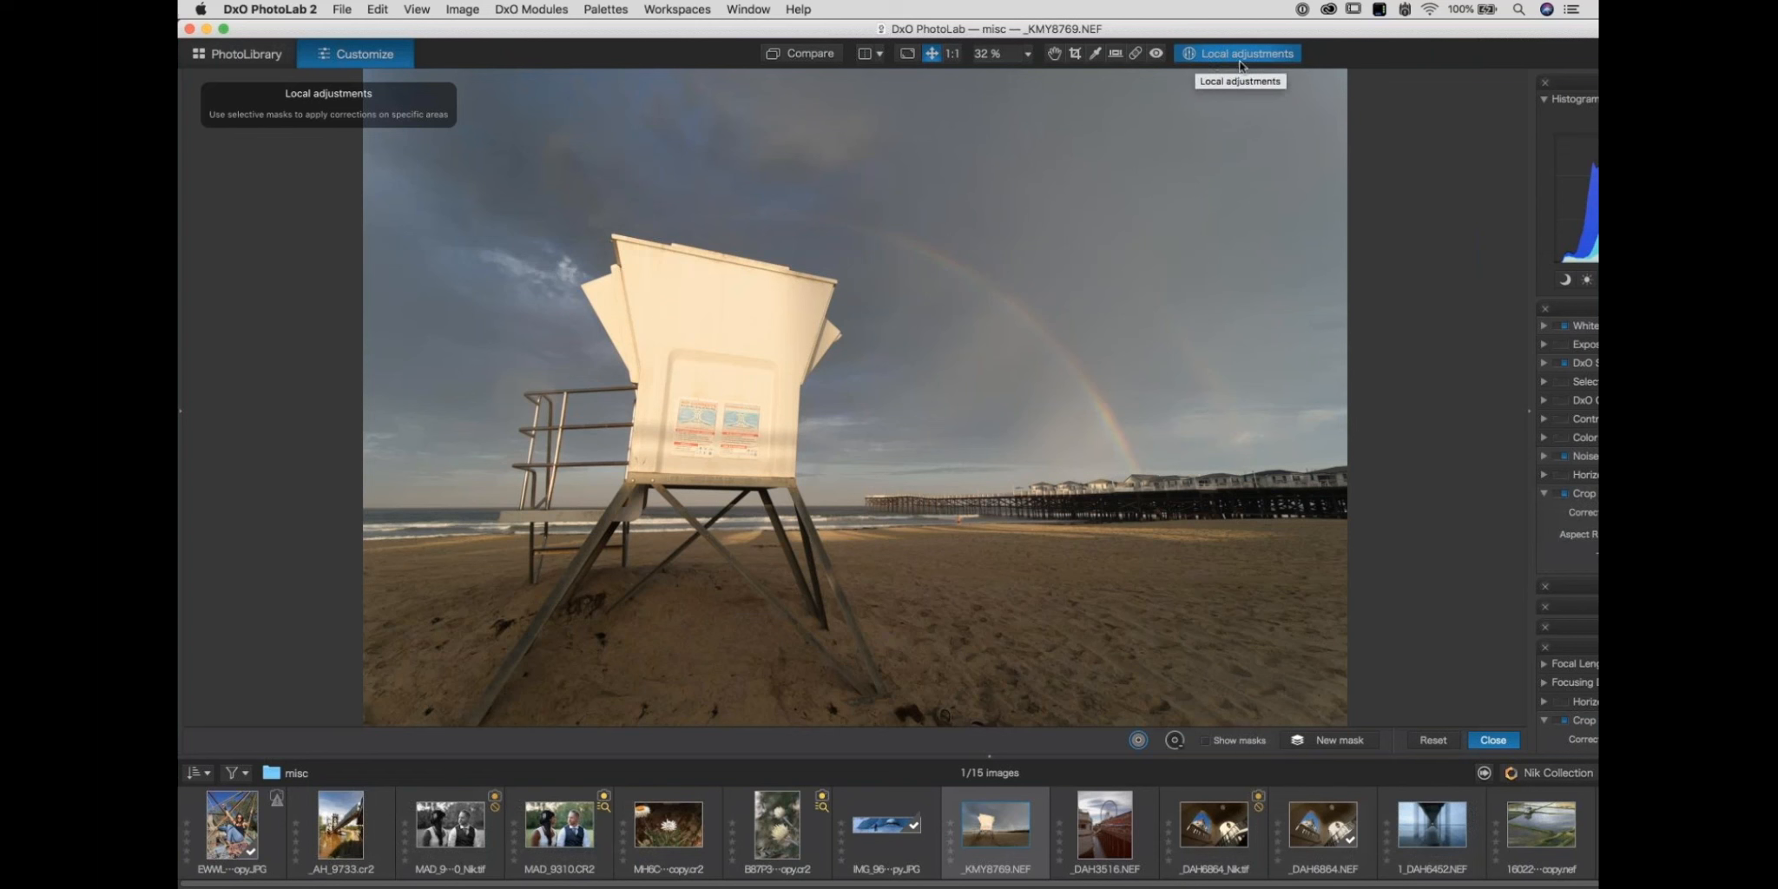
pyautogui.rightClick(1141, 236)
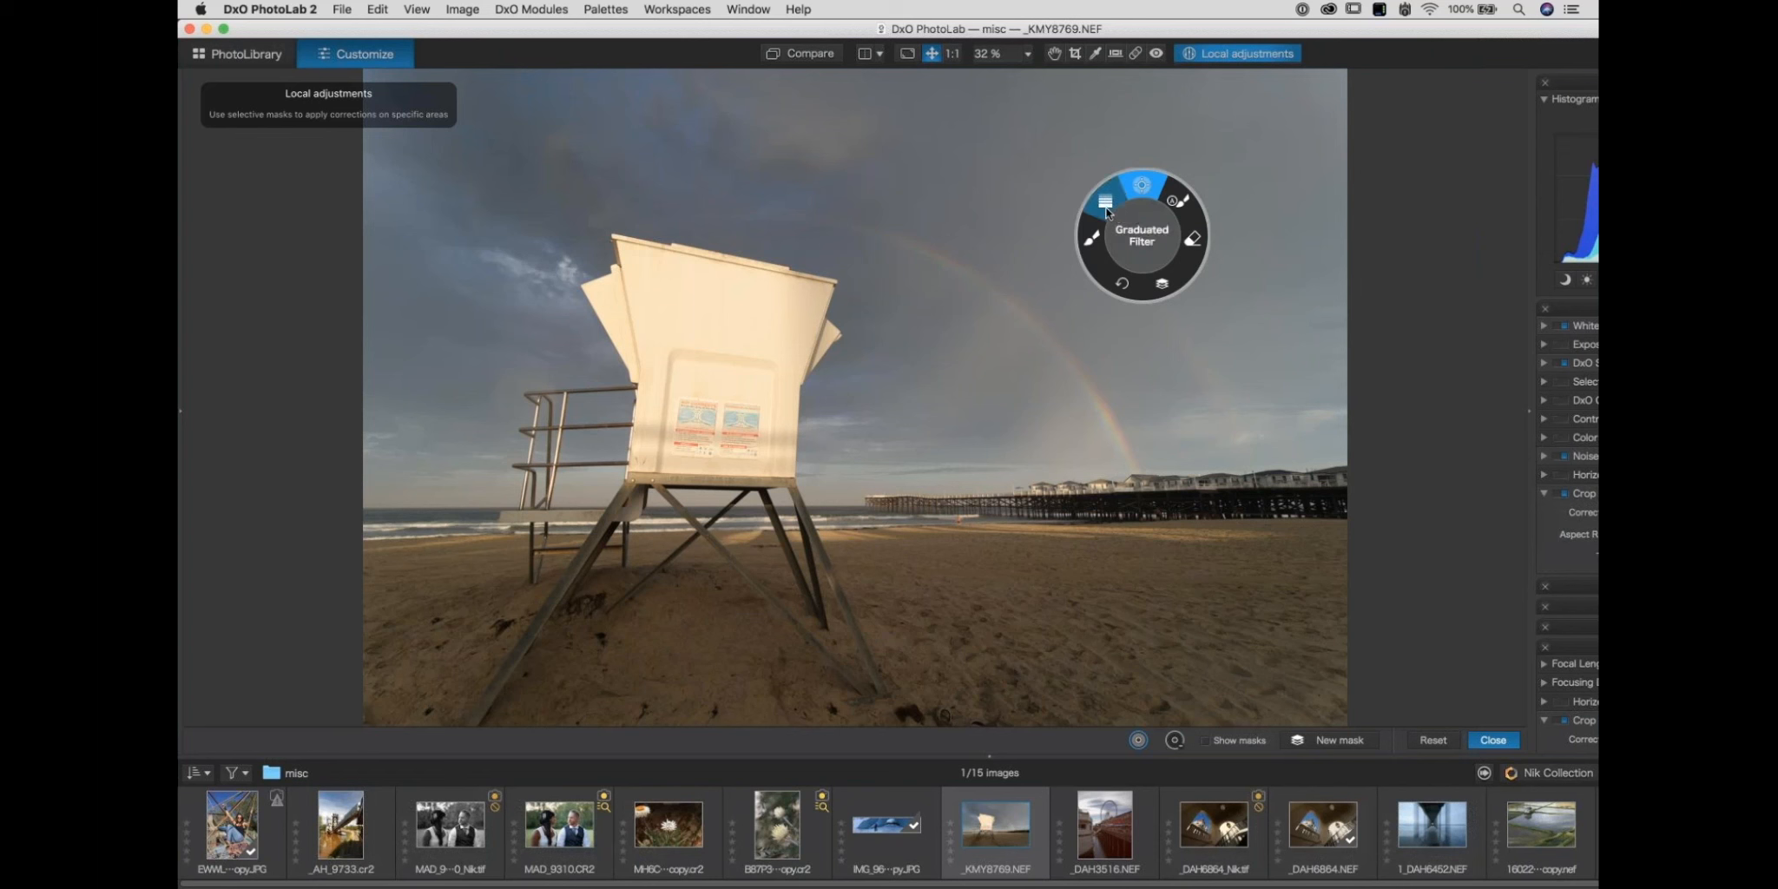
pyautogui.click(1104, 205)
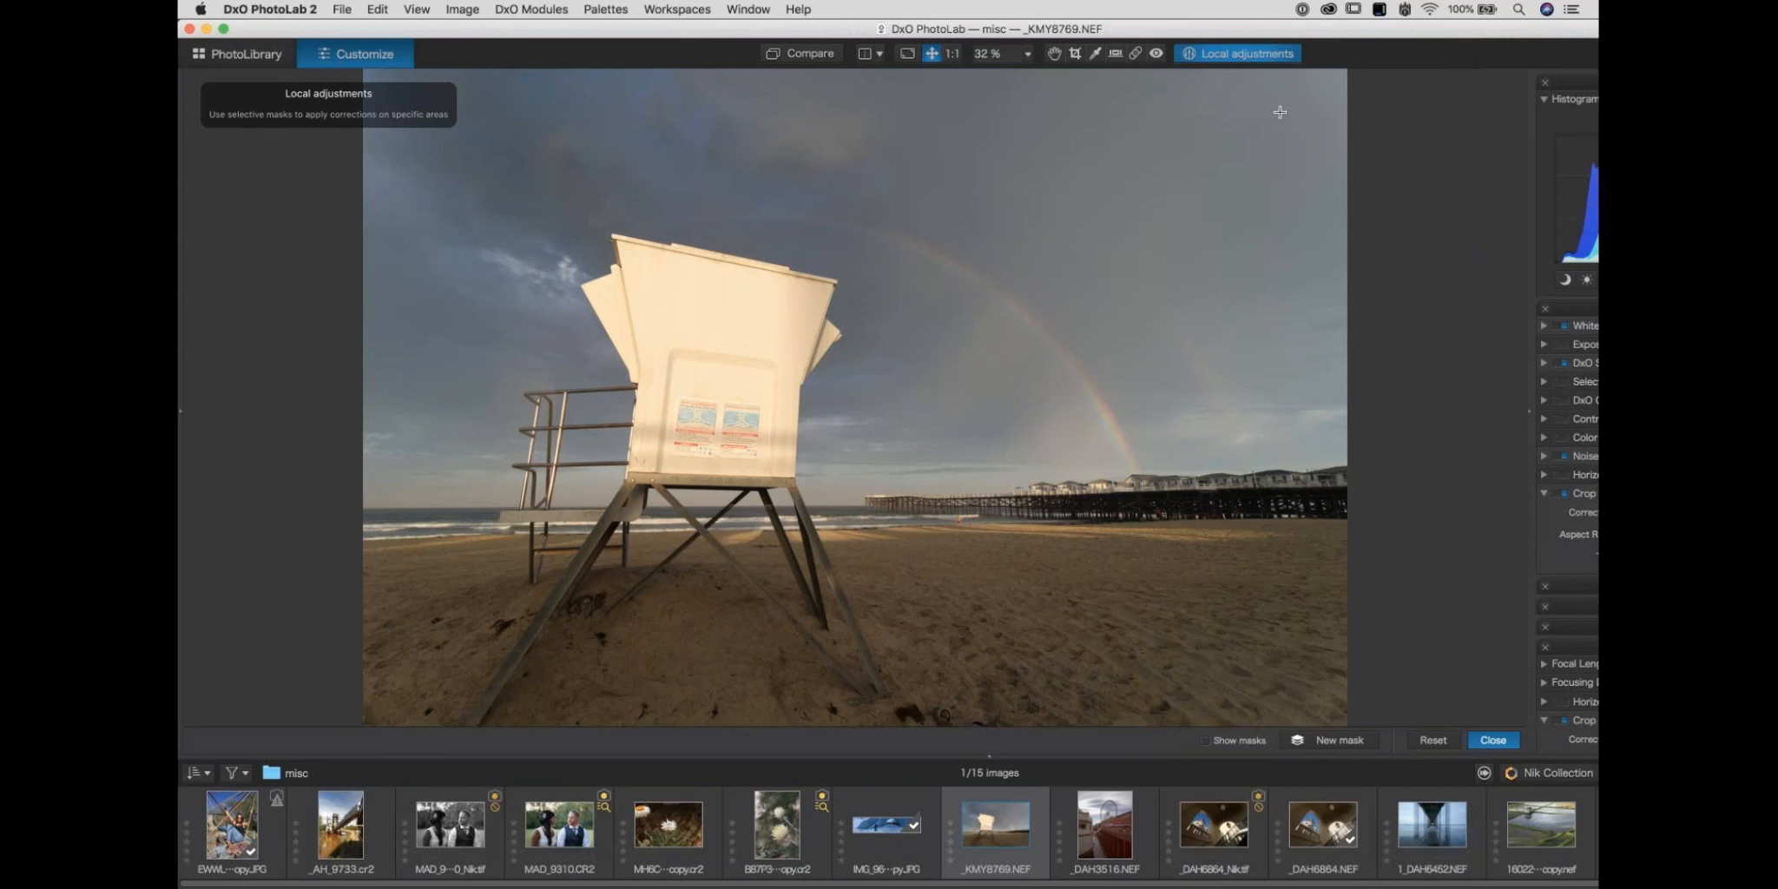
pyautogui.moveTo(1279, 112); pyautogui.dragTo(873, 533)
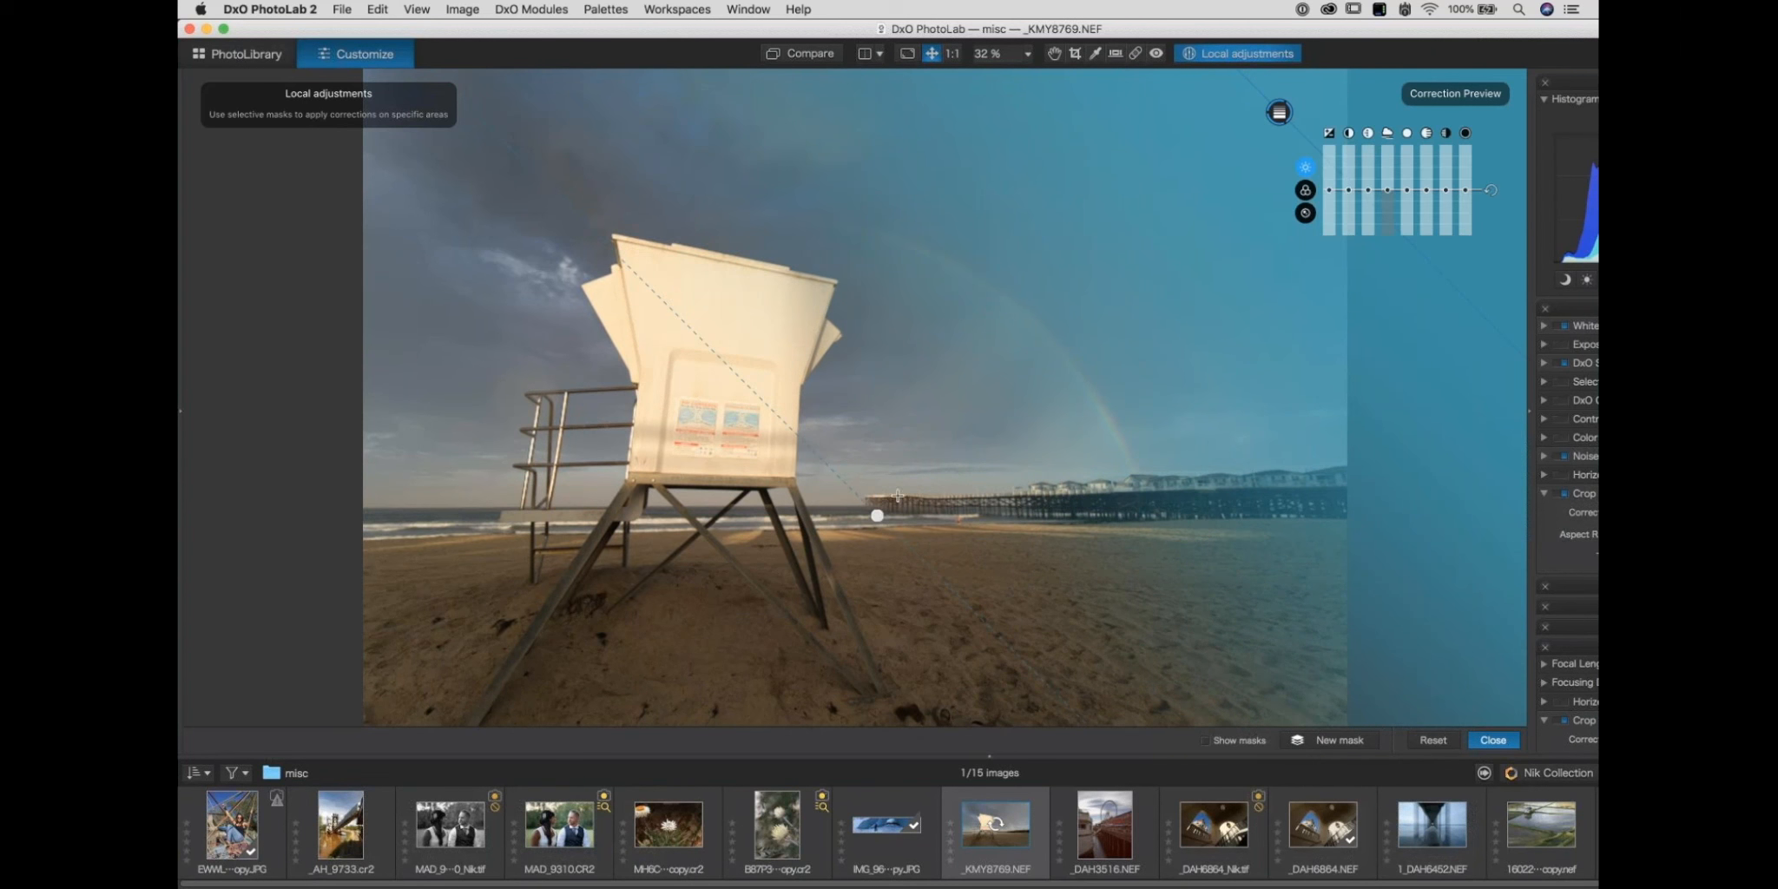
# Raise the graduated filter's Contrast, Microcontrast, ClearView Plus and Sharpness, and move its lower end up above the horizon.
pyautogui.moveTo(1329, 193)
pyautogui.mouseDown()
pyautogui.moveTo(1389, 180)
pyautogui.moveTo(1333, 182)
pyautogui.moveTo(1335, 161)
pyautogui.moveTo(1328, 185)
pyautogui.moveTo(1348, 181)
pyautogui.mouseUp()
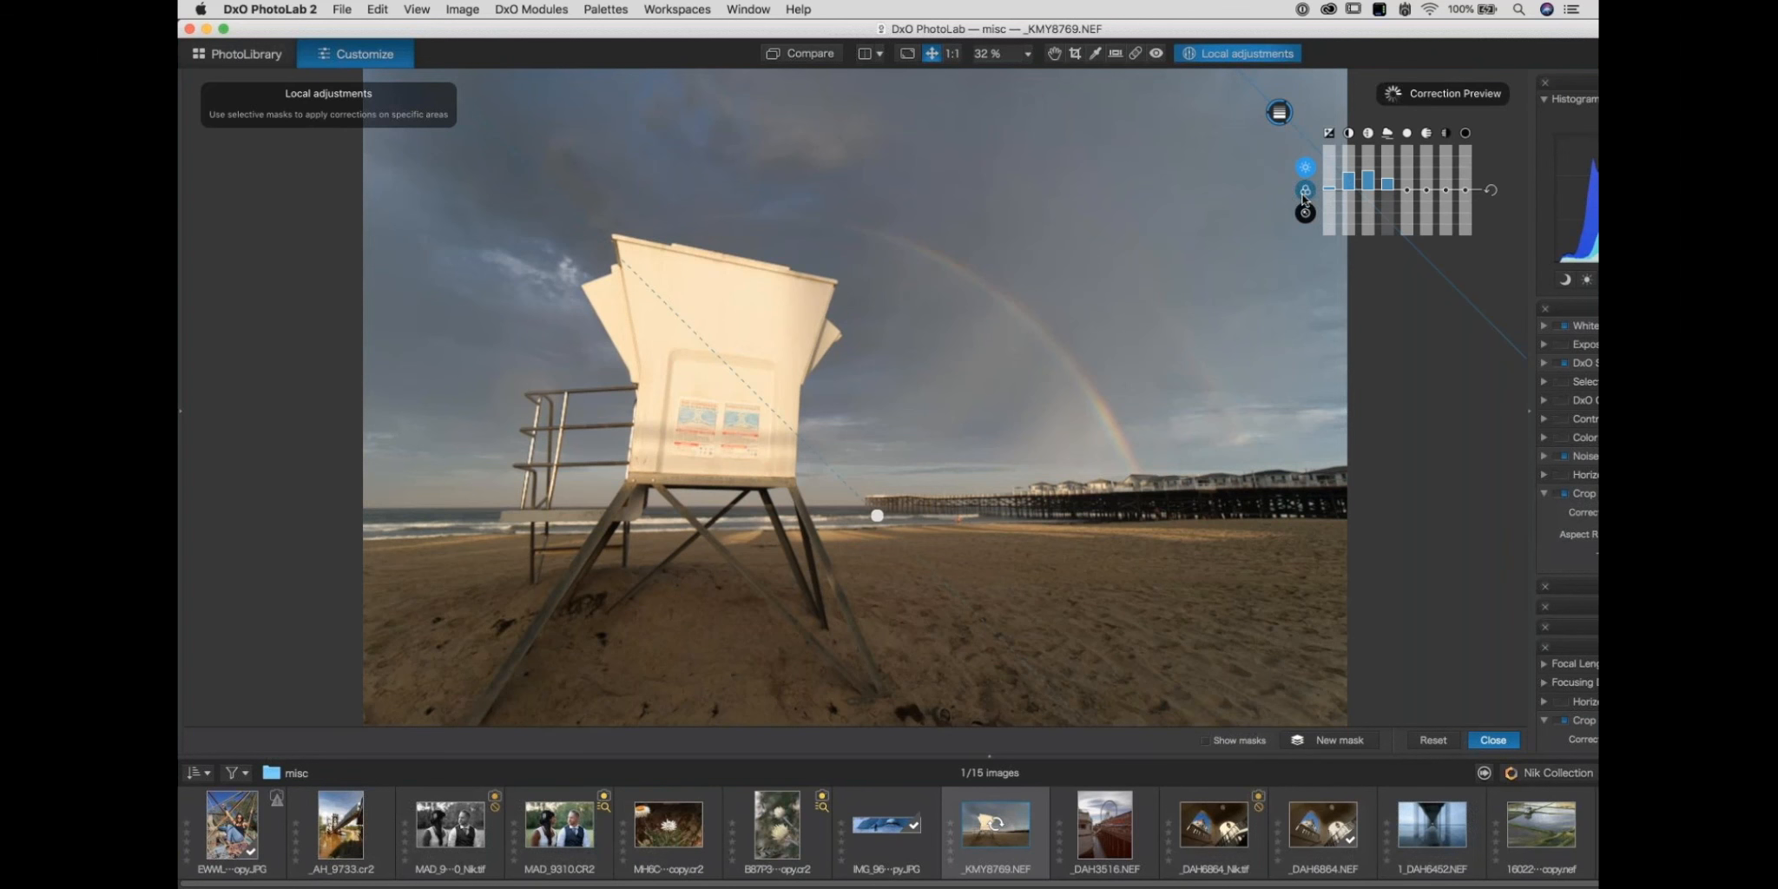
pyautogui.click(1307, 190)
pyautogui.click(1305, 213)
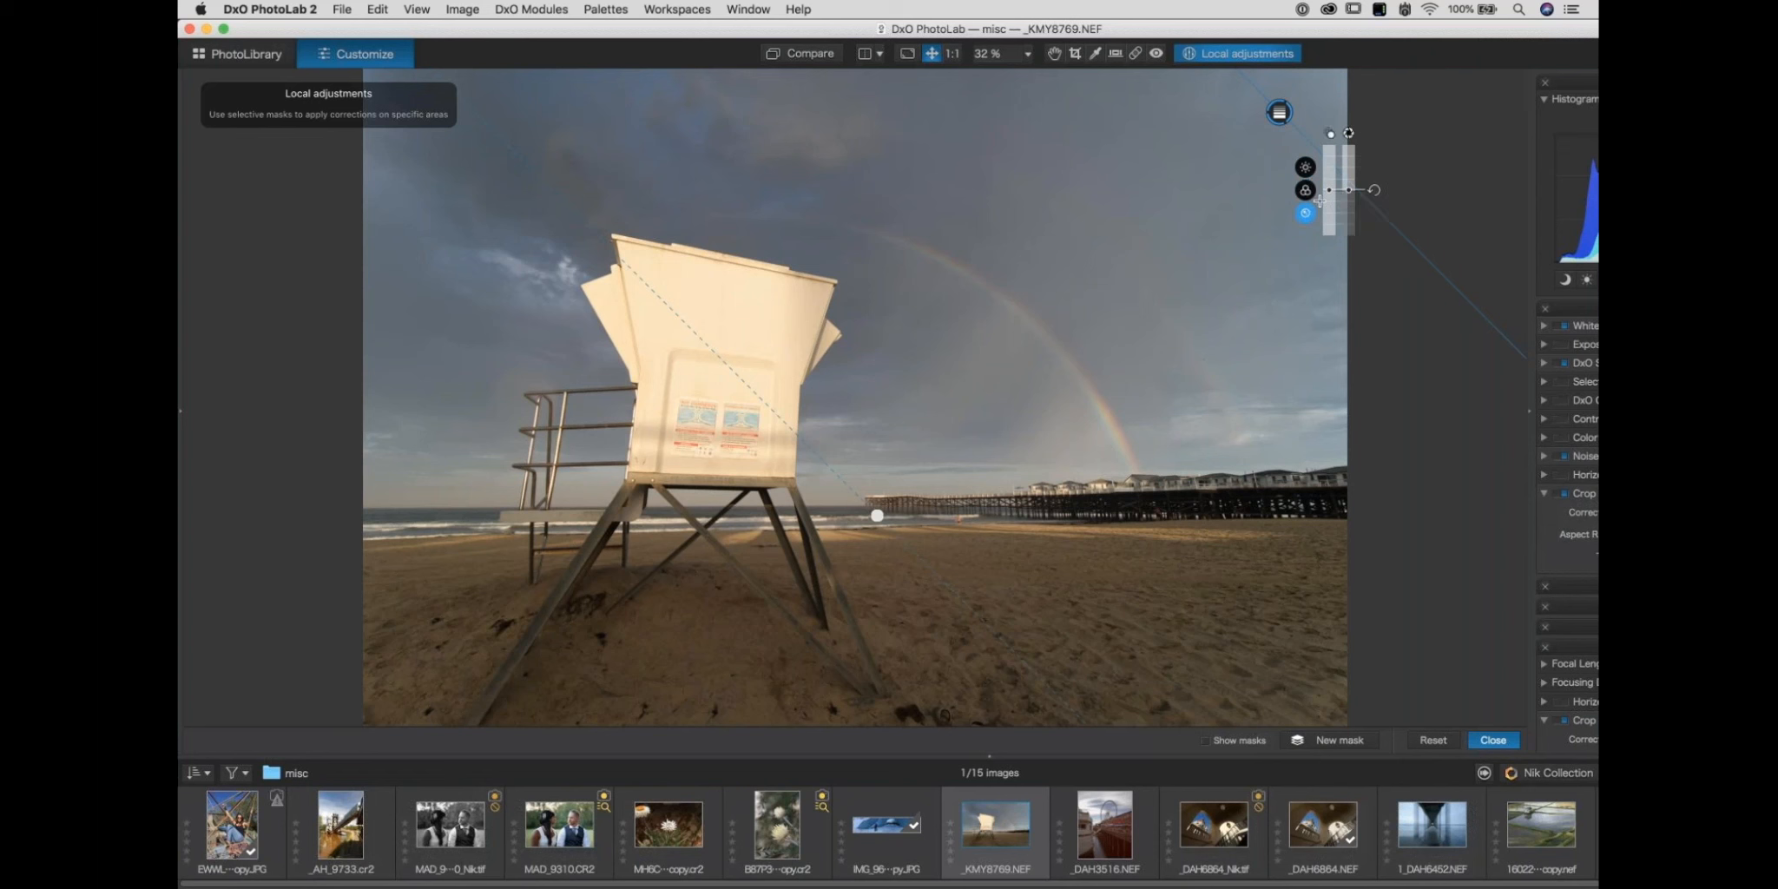
pyautogui.moveTo(1328, 186); pyautogui.dragTo(1329, 182)
pyautogui.moveTo(1292, 118)
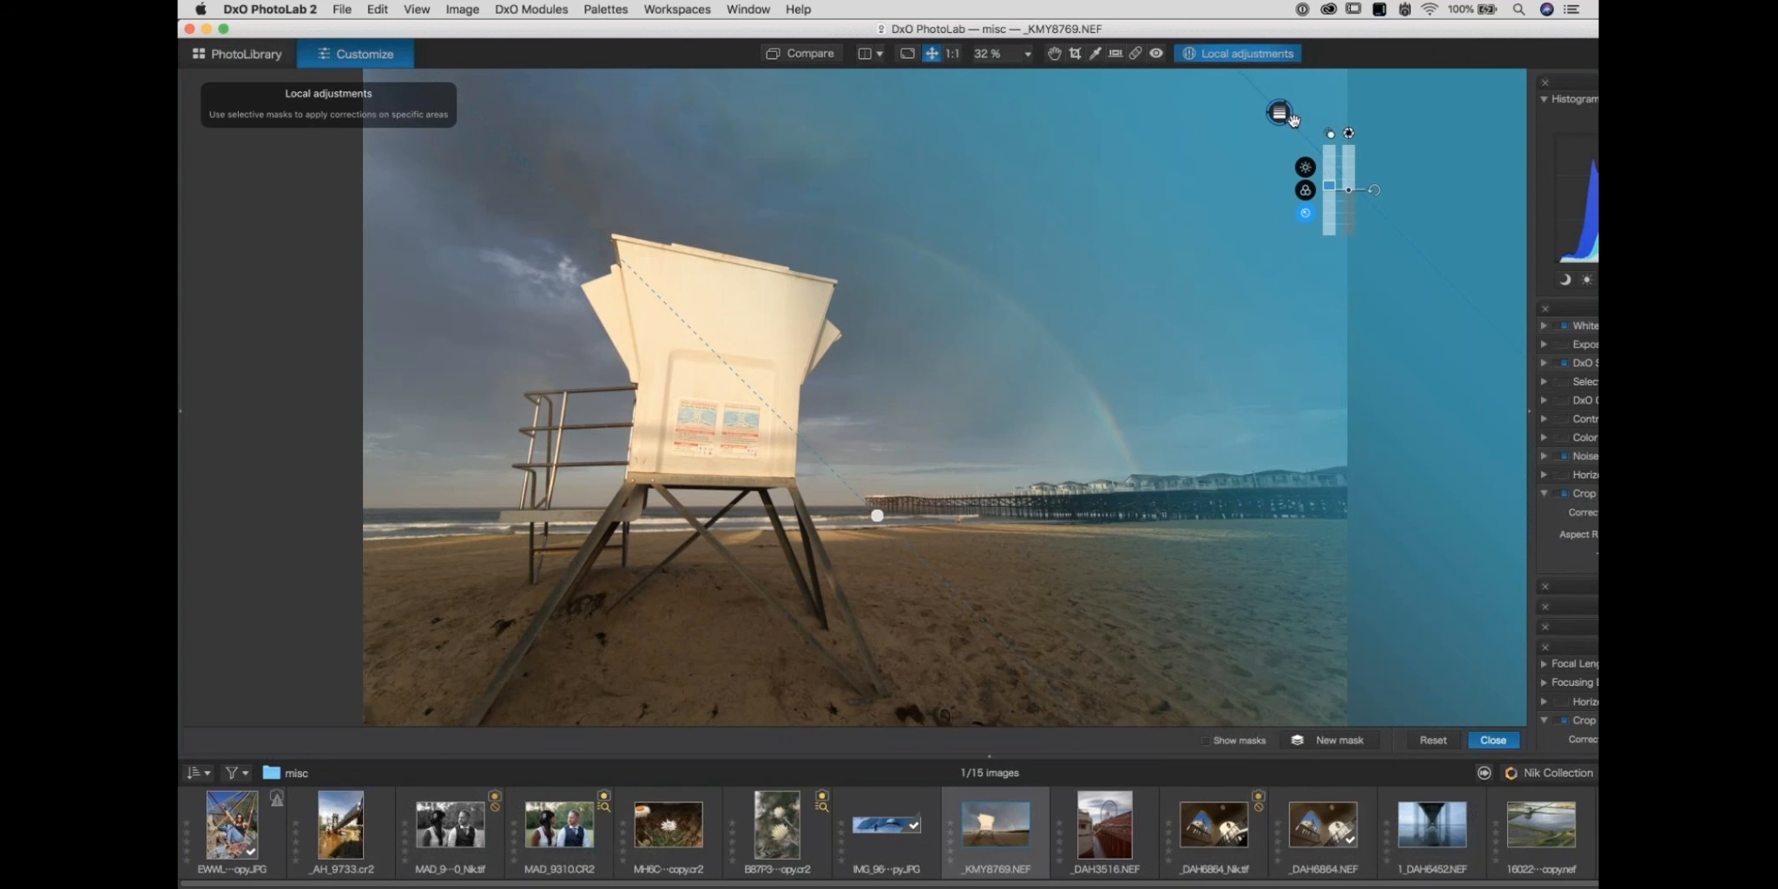
pyautogui.moveTo(876, 519); pyautogui.dragTo(888, 459)
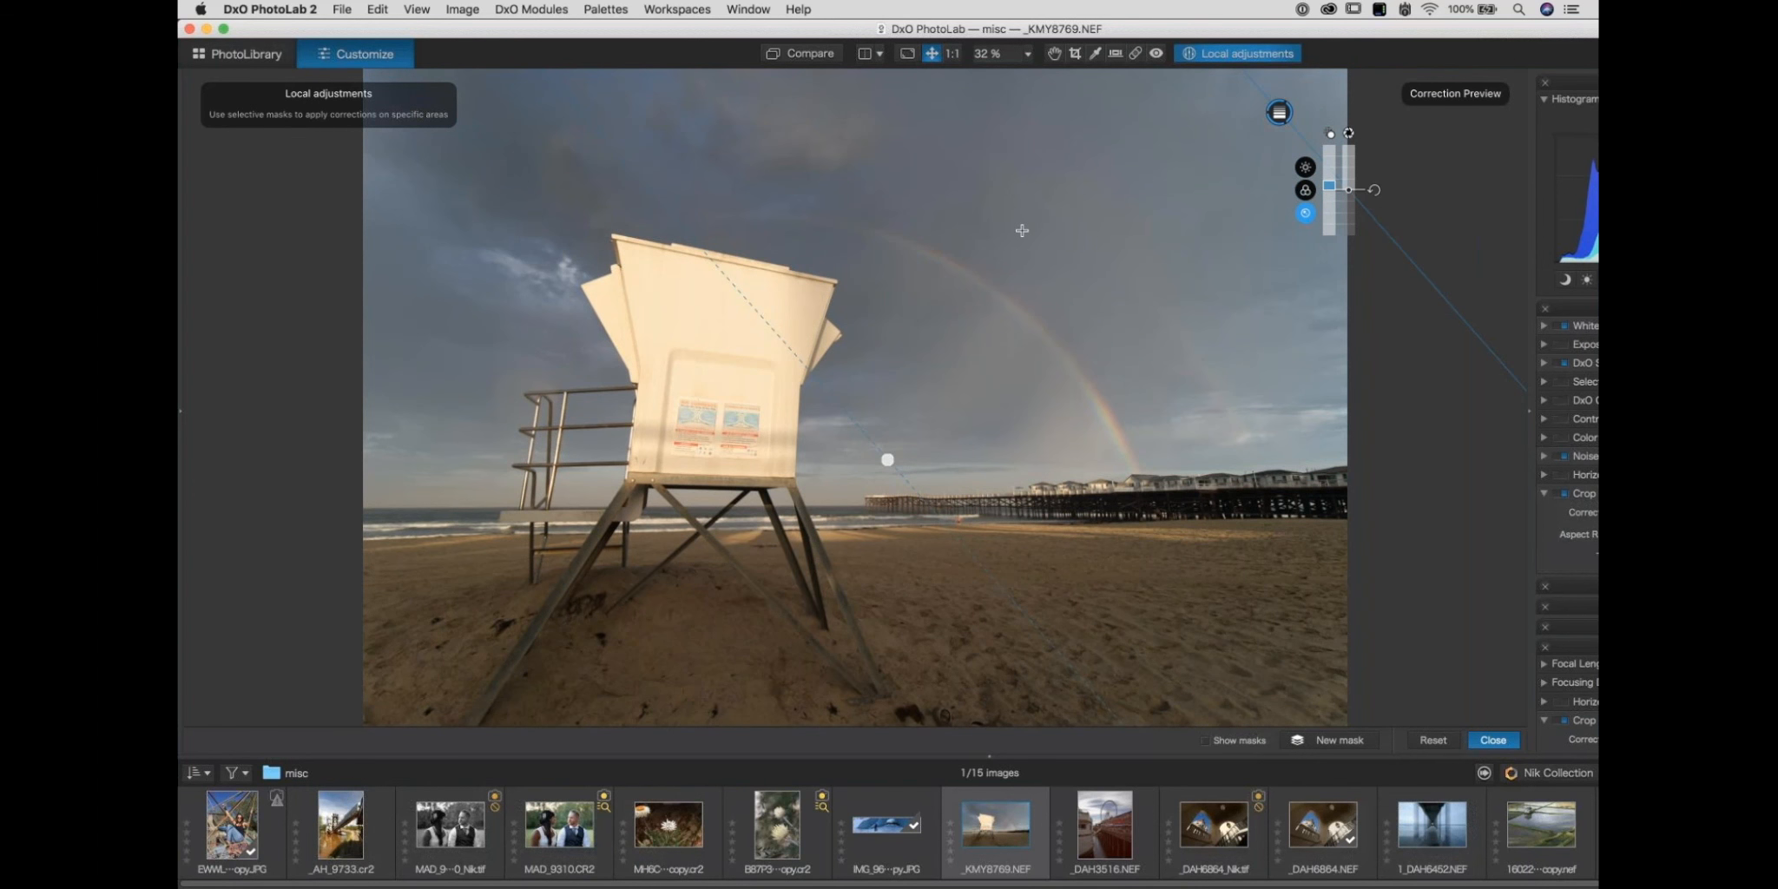
pyautogui.press('super+Tab')
pyautogui.press('super+Tab')
pyautogui.press('super+Tab')
pyautogui.press('super+Tab')
pyautogui.press('super+Tab')
pyautogui.press('super+Tab')
pyautogui.press('super+Tab')
pyautogui.press('super+Tab')
pyautogui.press('super+Tab')
pyautogui.press('super+Tab')
pyautogui.press('super+Tab')
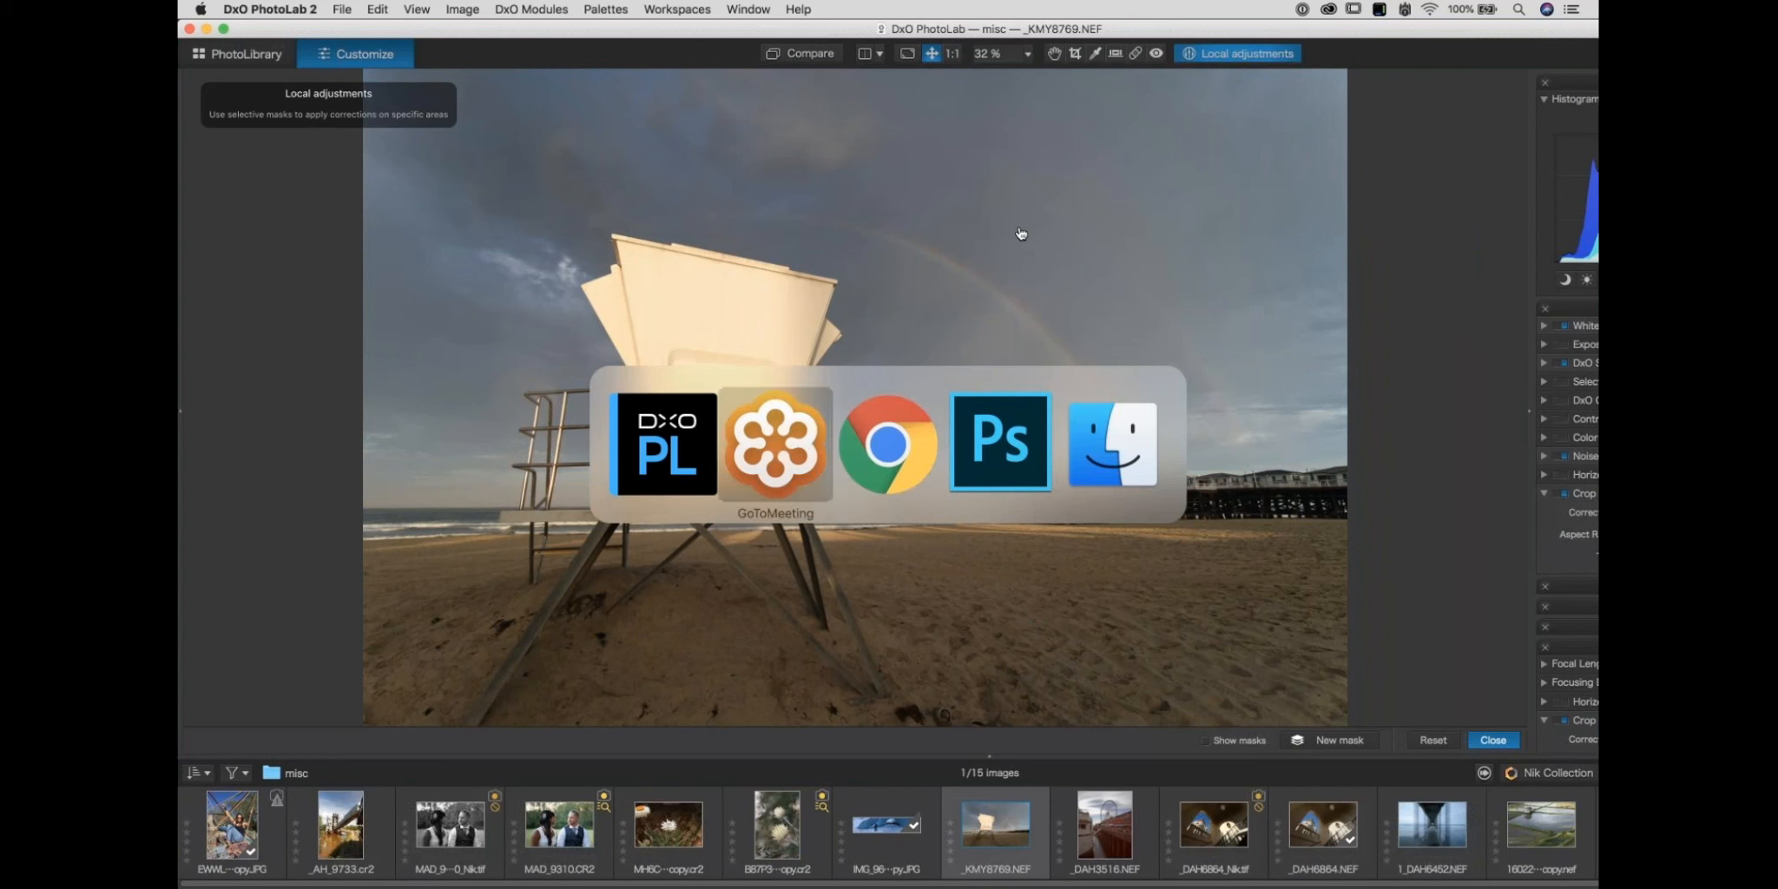
pyautogui.moveTo(1268, 877)
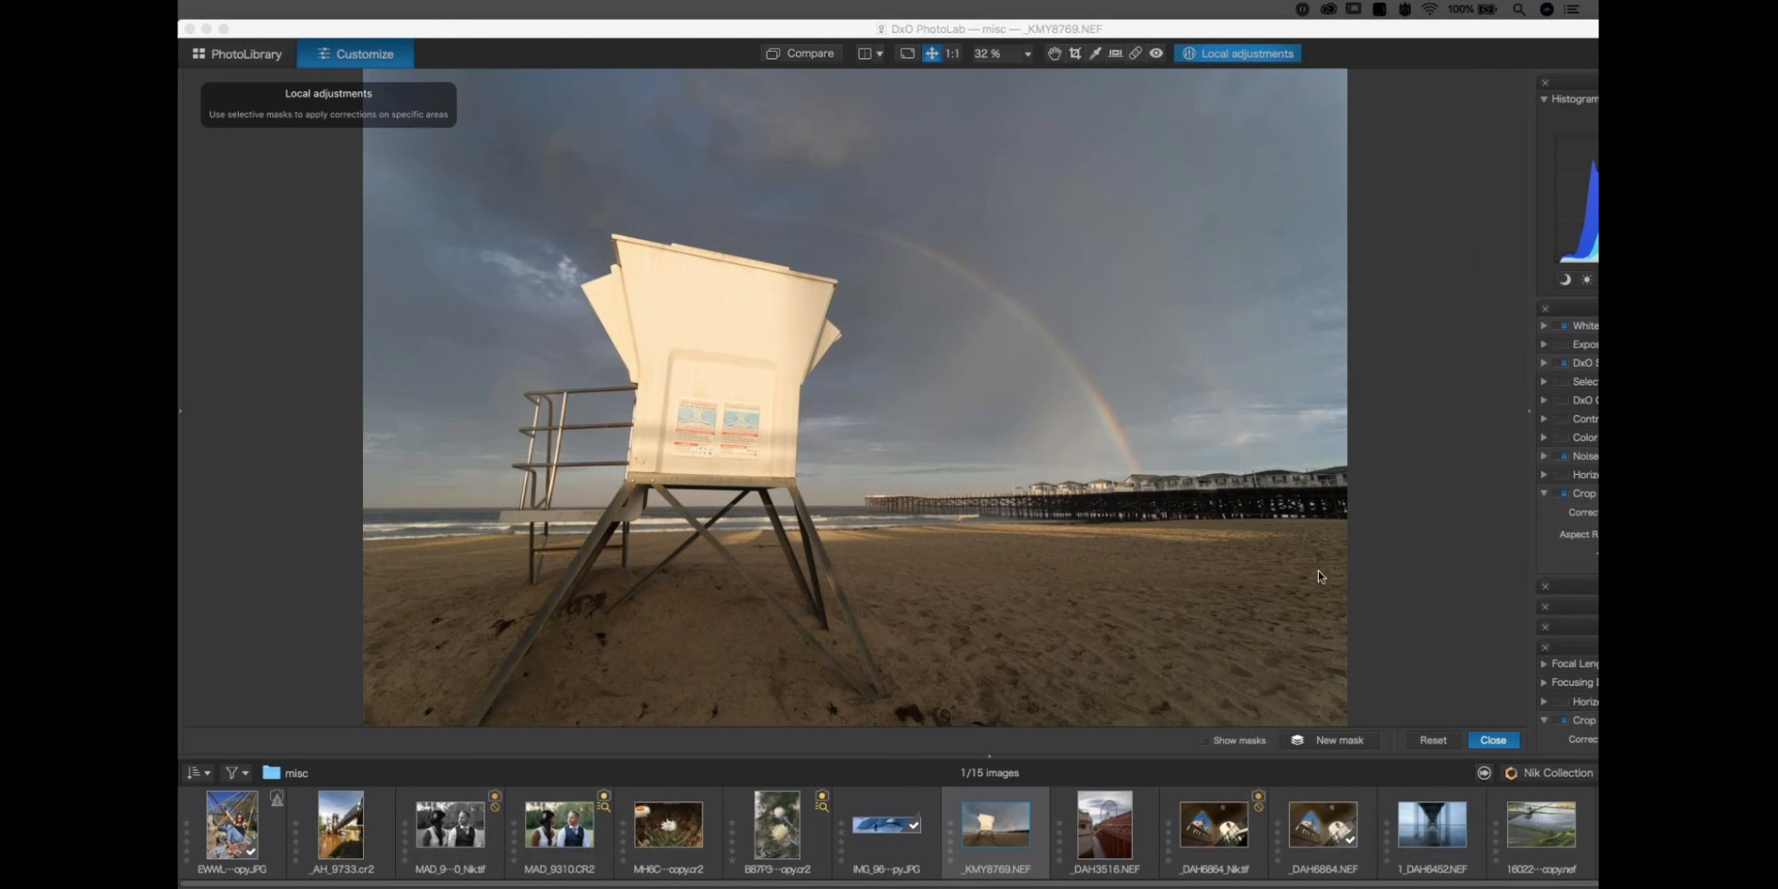
pyautogui.click(1174, 575)
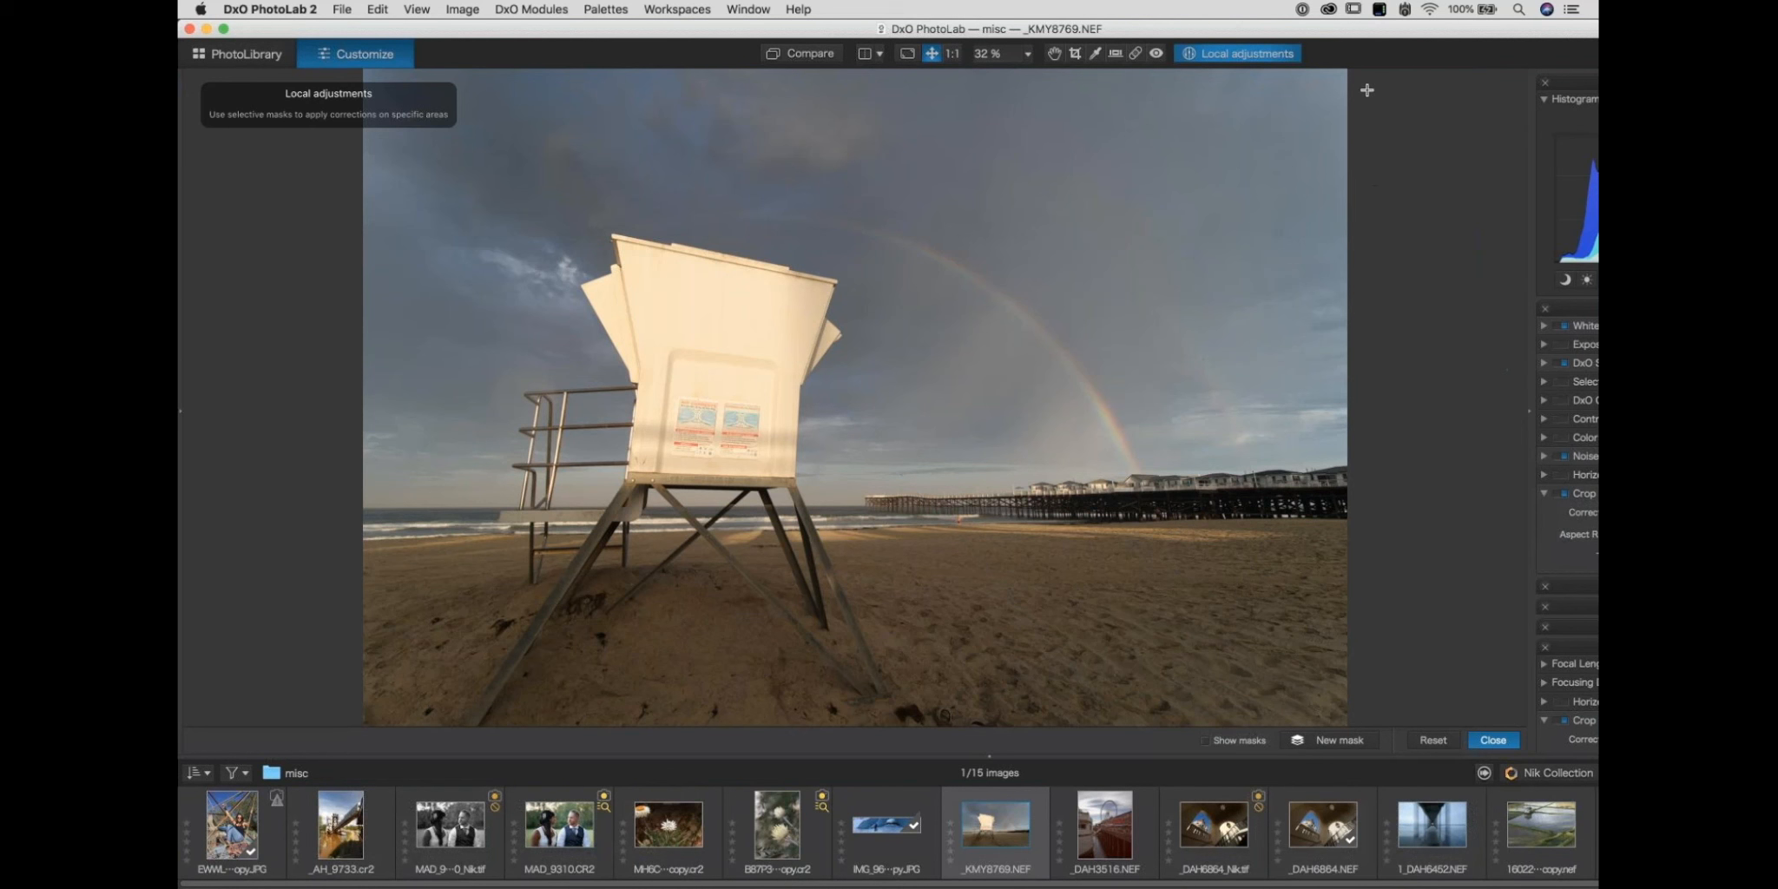
# Return to DxO PhotoLab and start a new local adjustment mask on the lifeguard tower photo.
pyautogui.press('super+Tab')
pyautogui.click(1020, 387)
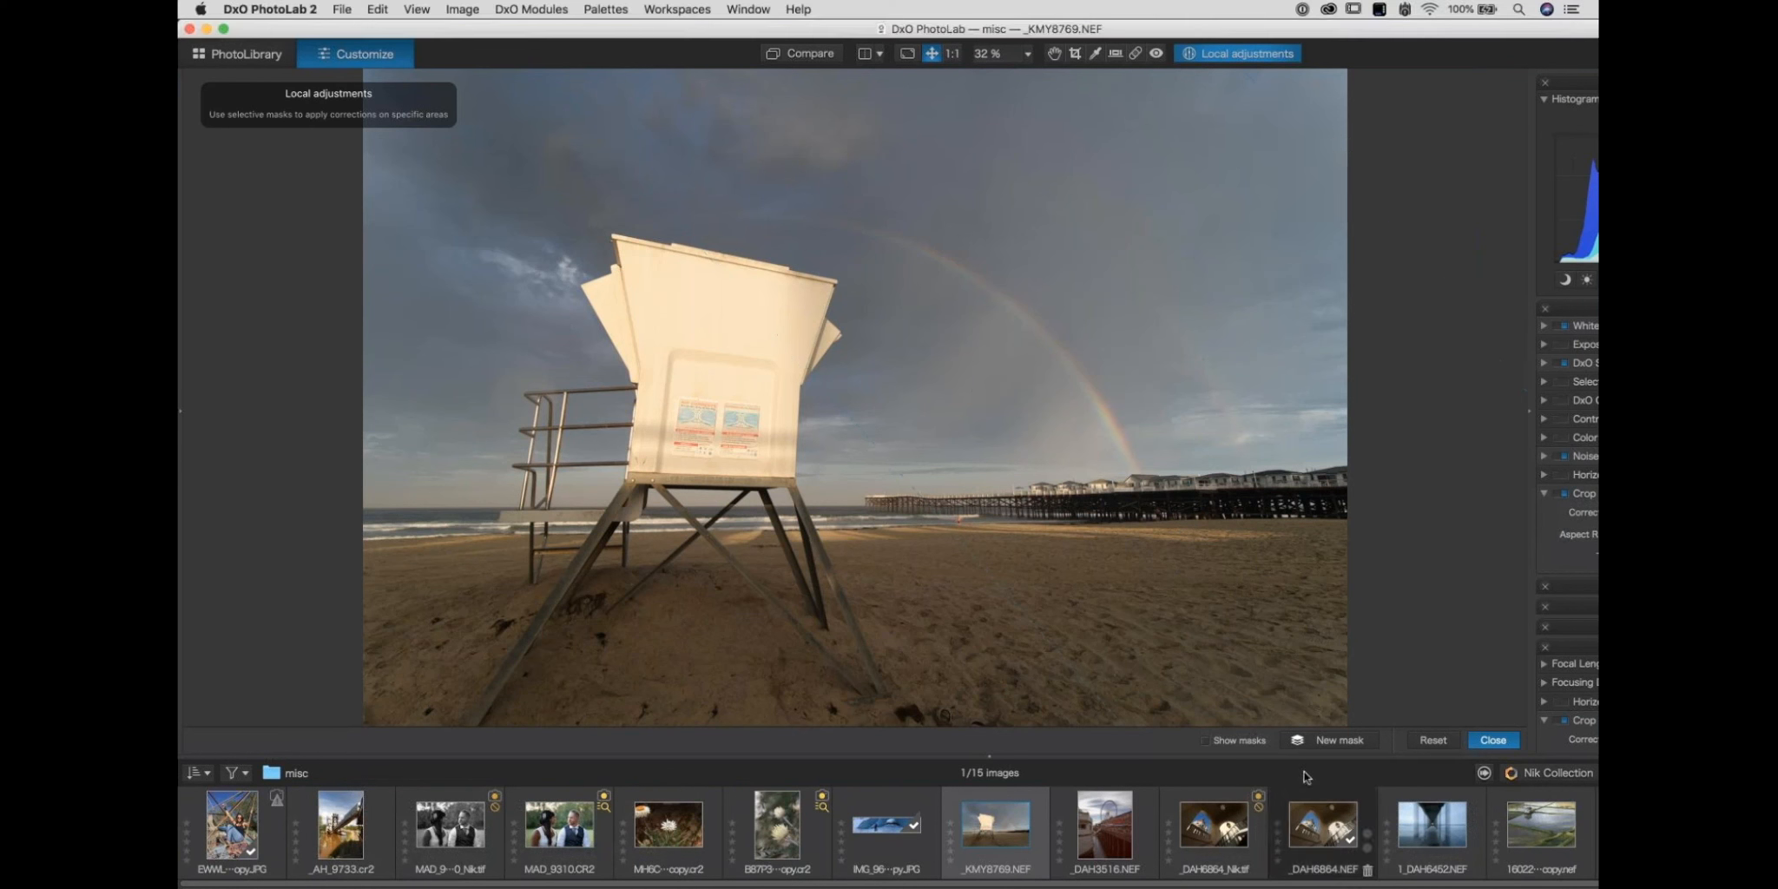
pyautogui.click(1334, 740)
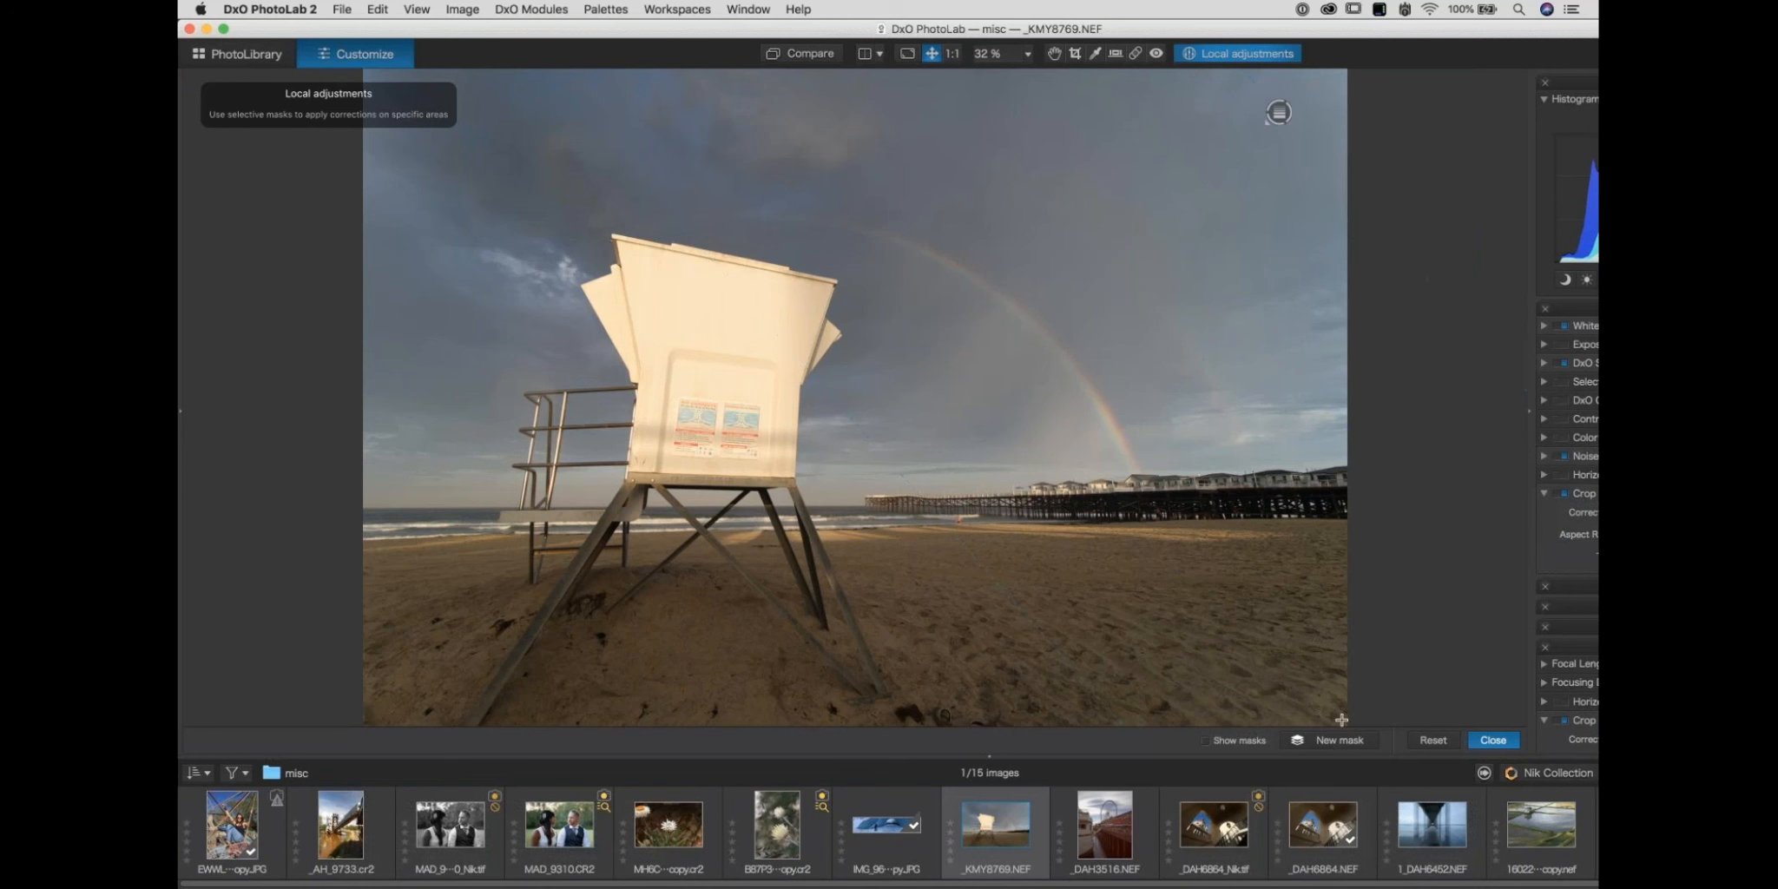
# Try brightening the beach with three linked control points spread across the sand and a raised Exposure.
pyautogui.click(700, 627)
pyautogui.click(690, 629)
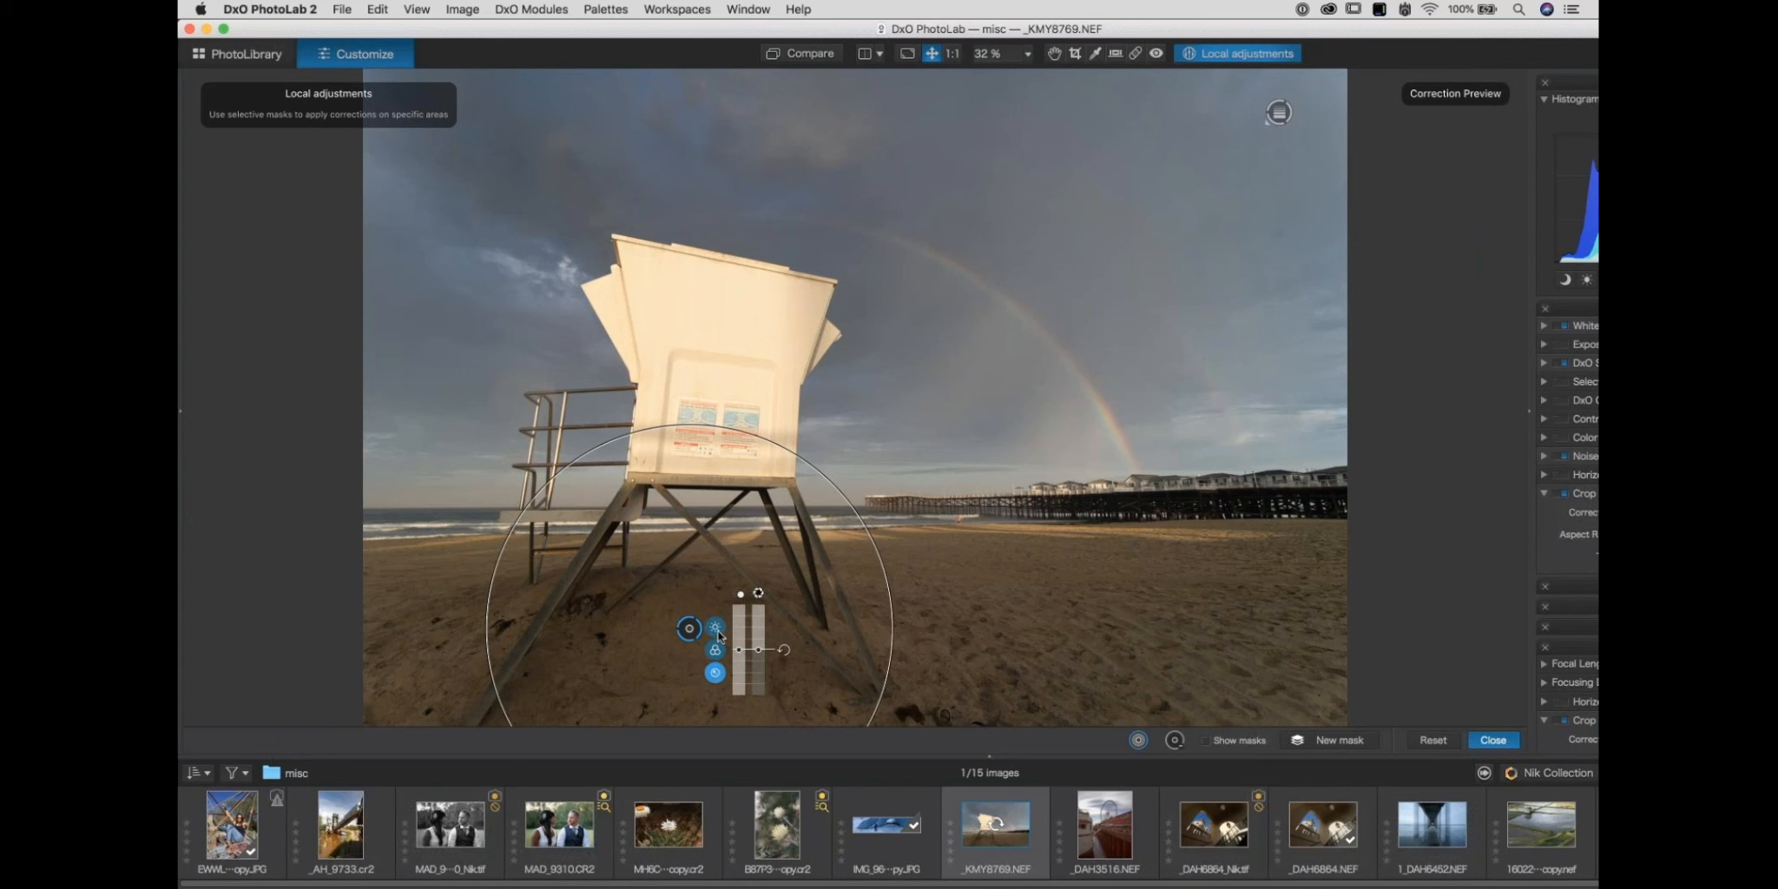
pyautogui.moveTo(717, 635)
pyautogui.moveTo(735, 642); pyautogui.dragTo(735, 639)
pyautogui.click(965, 637)
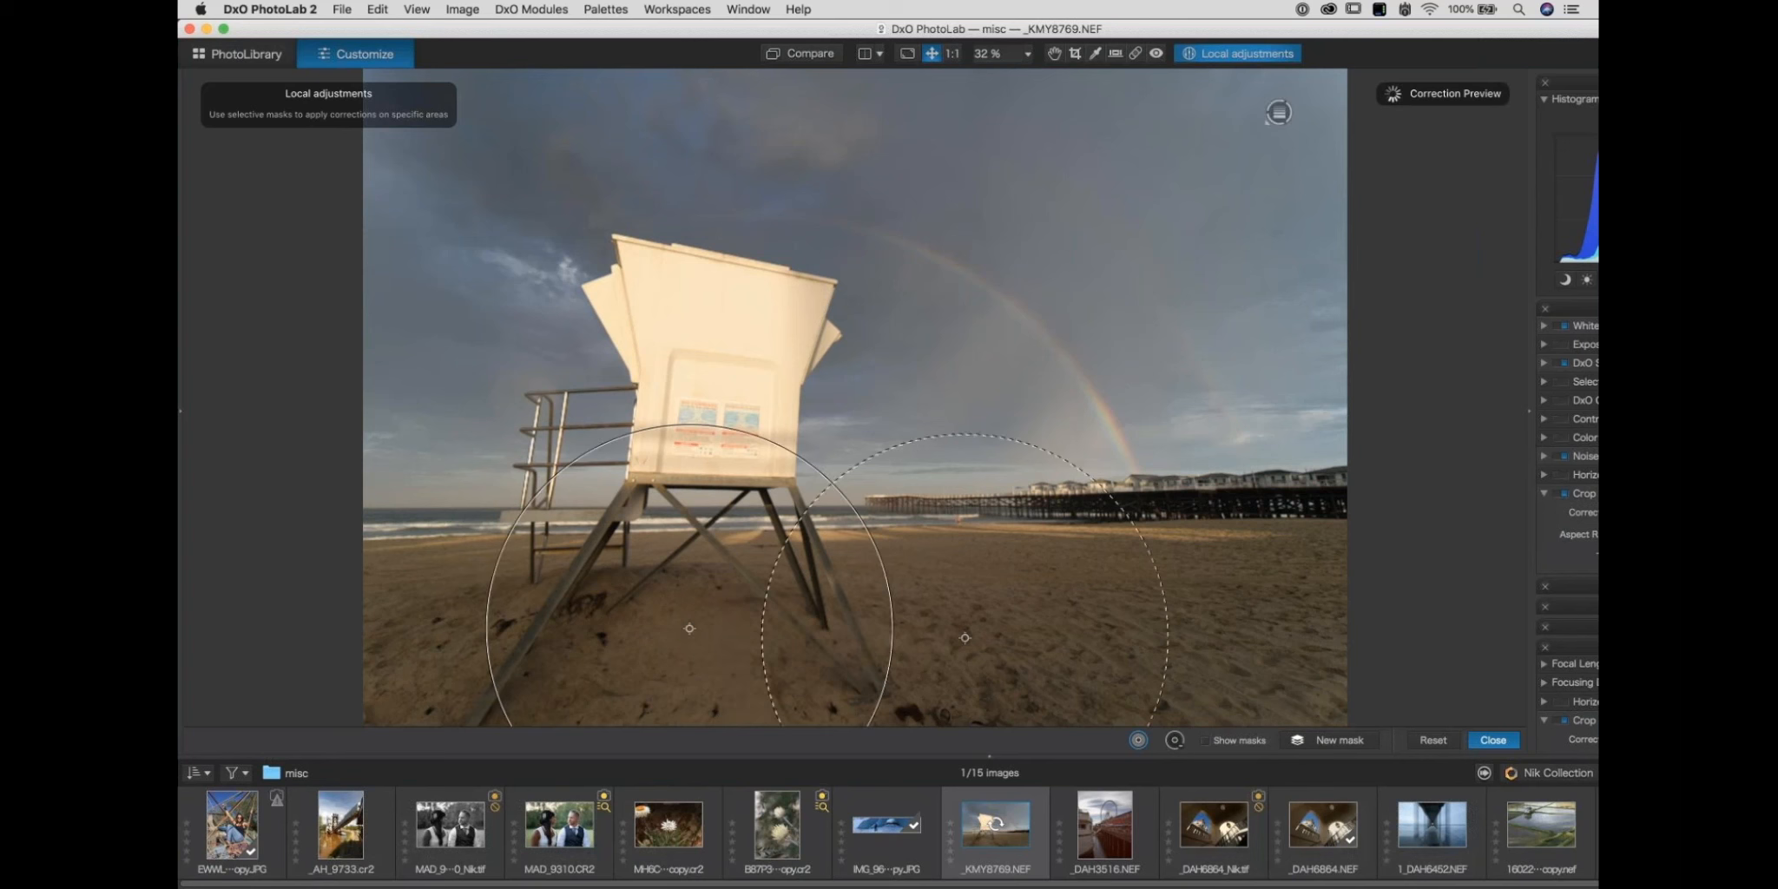
pyautogui.click(1237, 643)
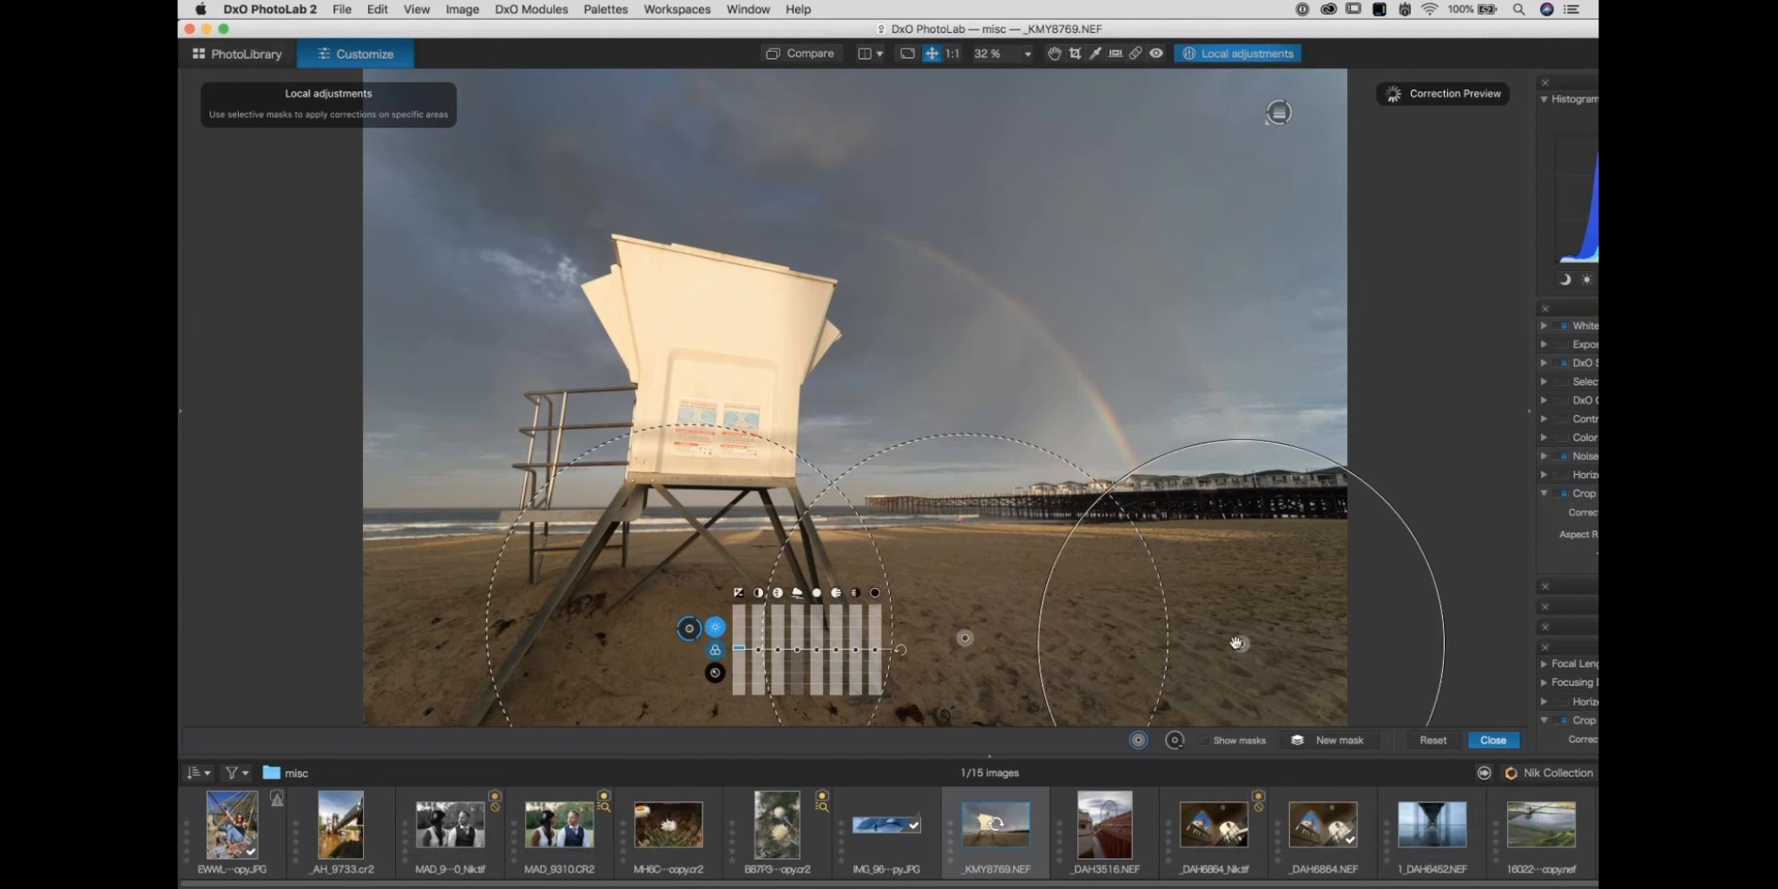
pyautogui.press('super+Tab')
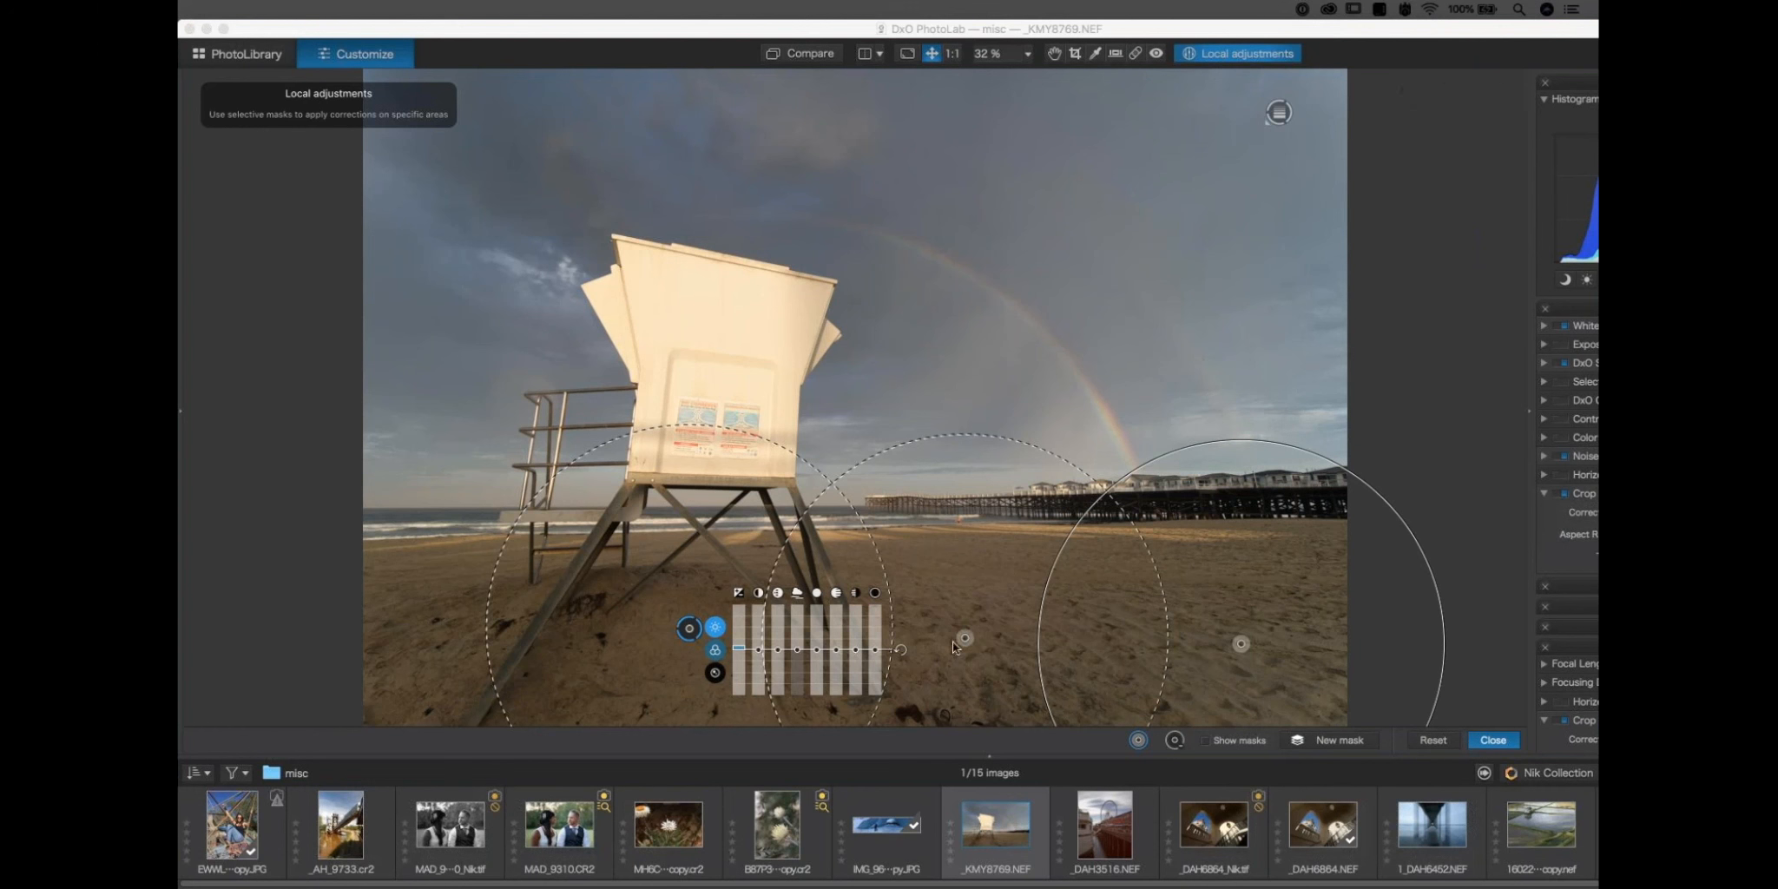
pyautogui.moveTo(738, 648)
pyautogui.mouseDown()
pyautogui.moveTo(741, 673)
pyautogui.moveTo(739, 641)
pyautogui.mouseUp()
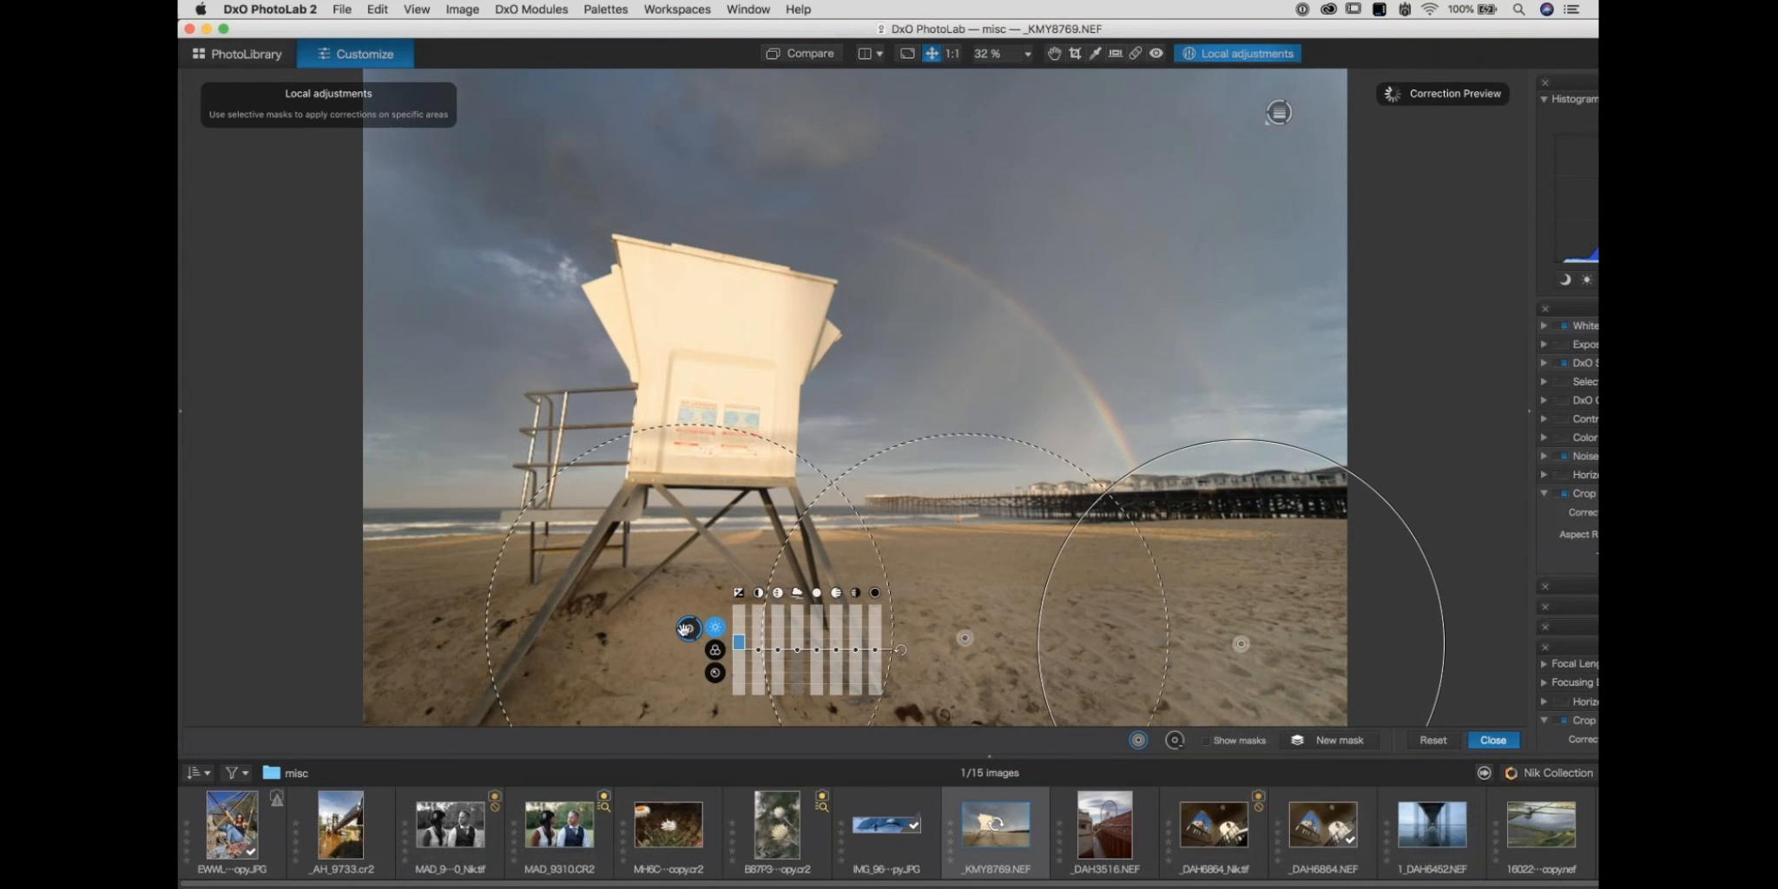
pyautogui.click(964, 638)
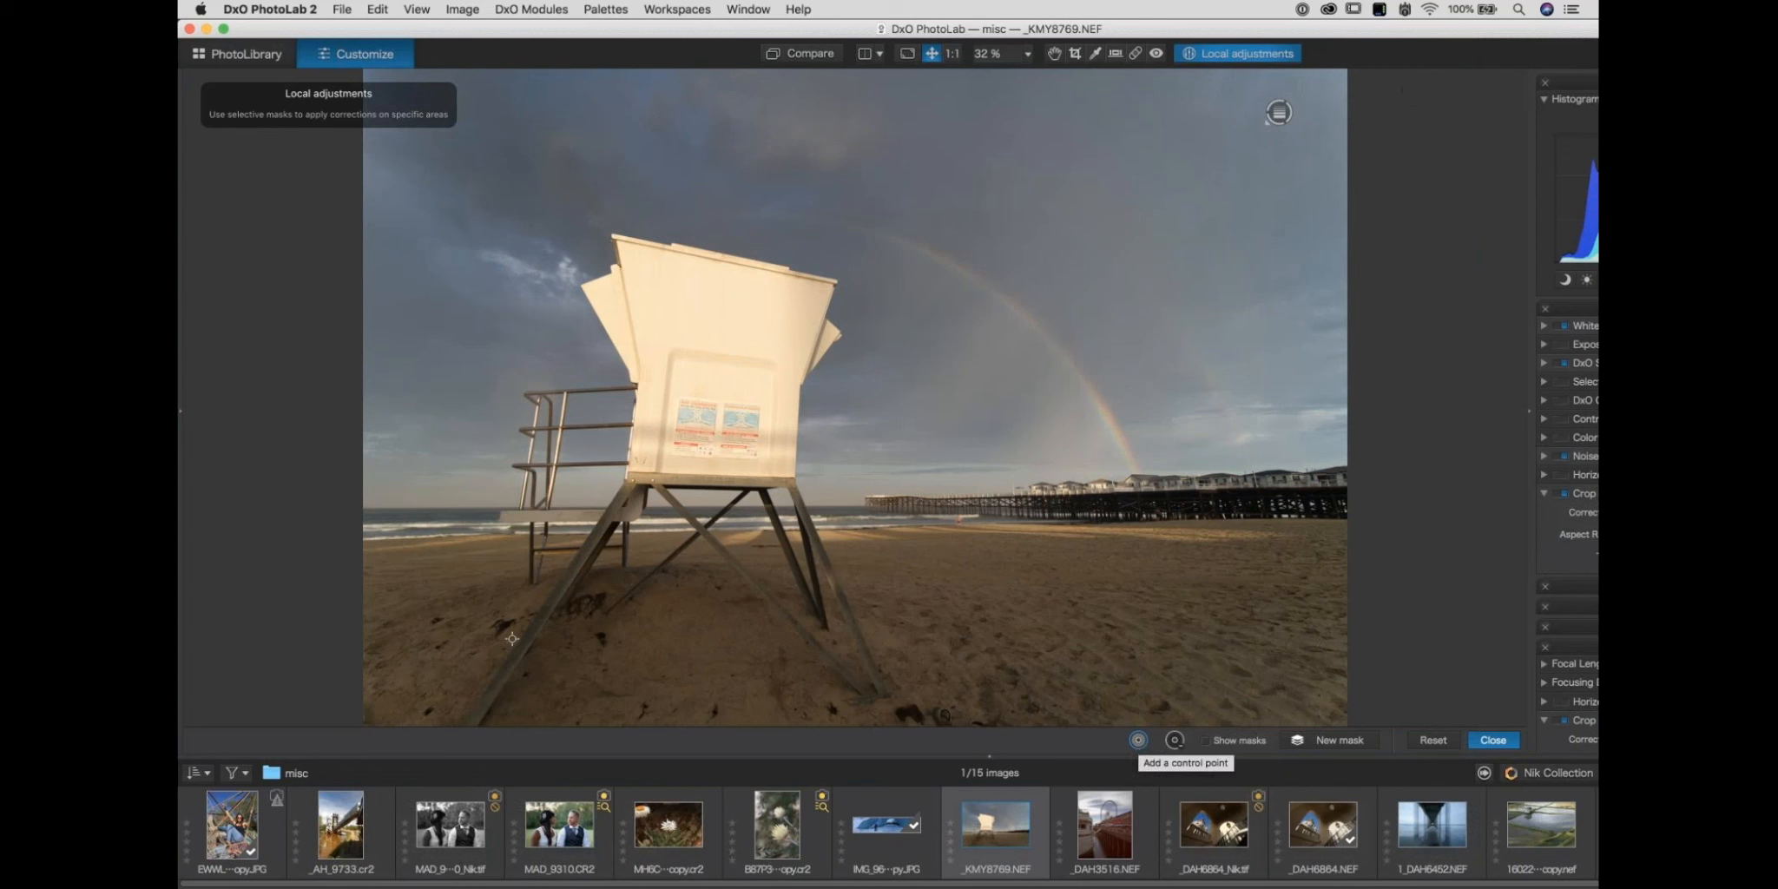
# Place a control point on the sand beneath the tower, raise Exposure, Contrast, Microcontrast and ClearView Plus, and shrink its radius slightly.
pyautogui.click(626, 656)
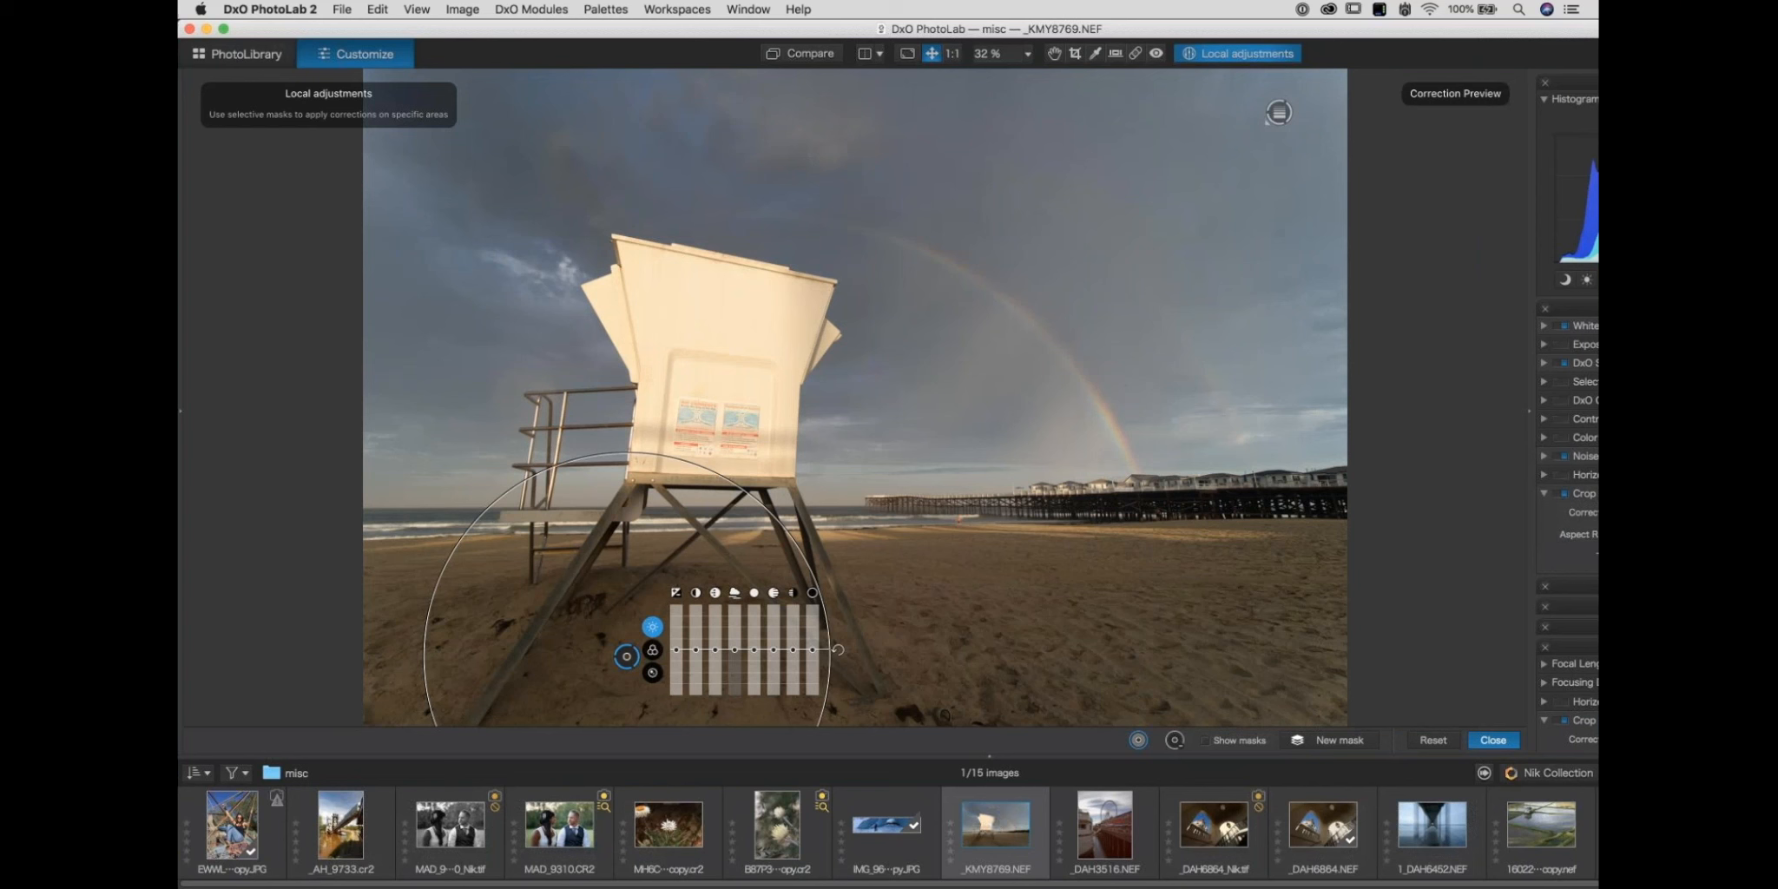
pyautogui.moveTo(678, 651)
pyautogui.mouseDown()
pyautogui.moveTo(736, 638)
pyautogui.moveTo(697, 645)
pyautogui.mouseUp()
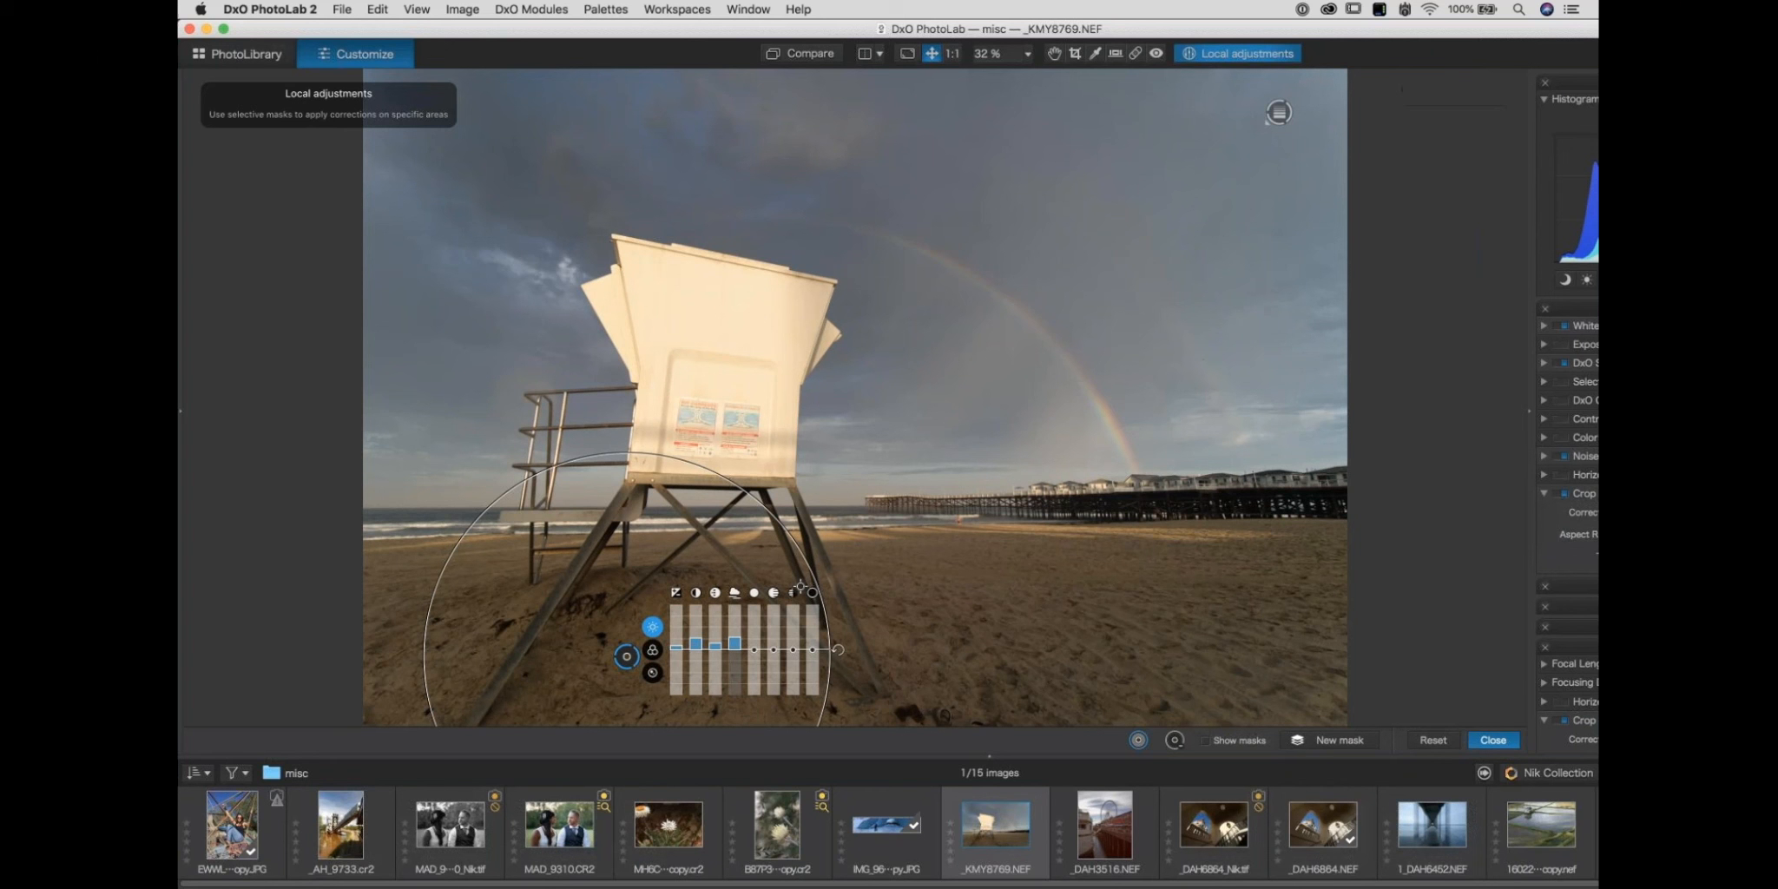
pyautogui.moveTo(809, 587)
pyautogui.mouseDown()
pyautogui.moveTo(1299, 400)
pyautogui.moveTo(789, 595)
pyautogui.mouseUp()
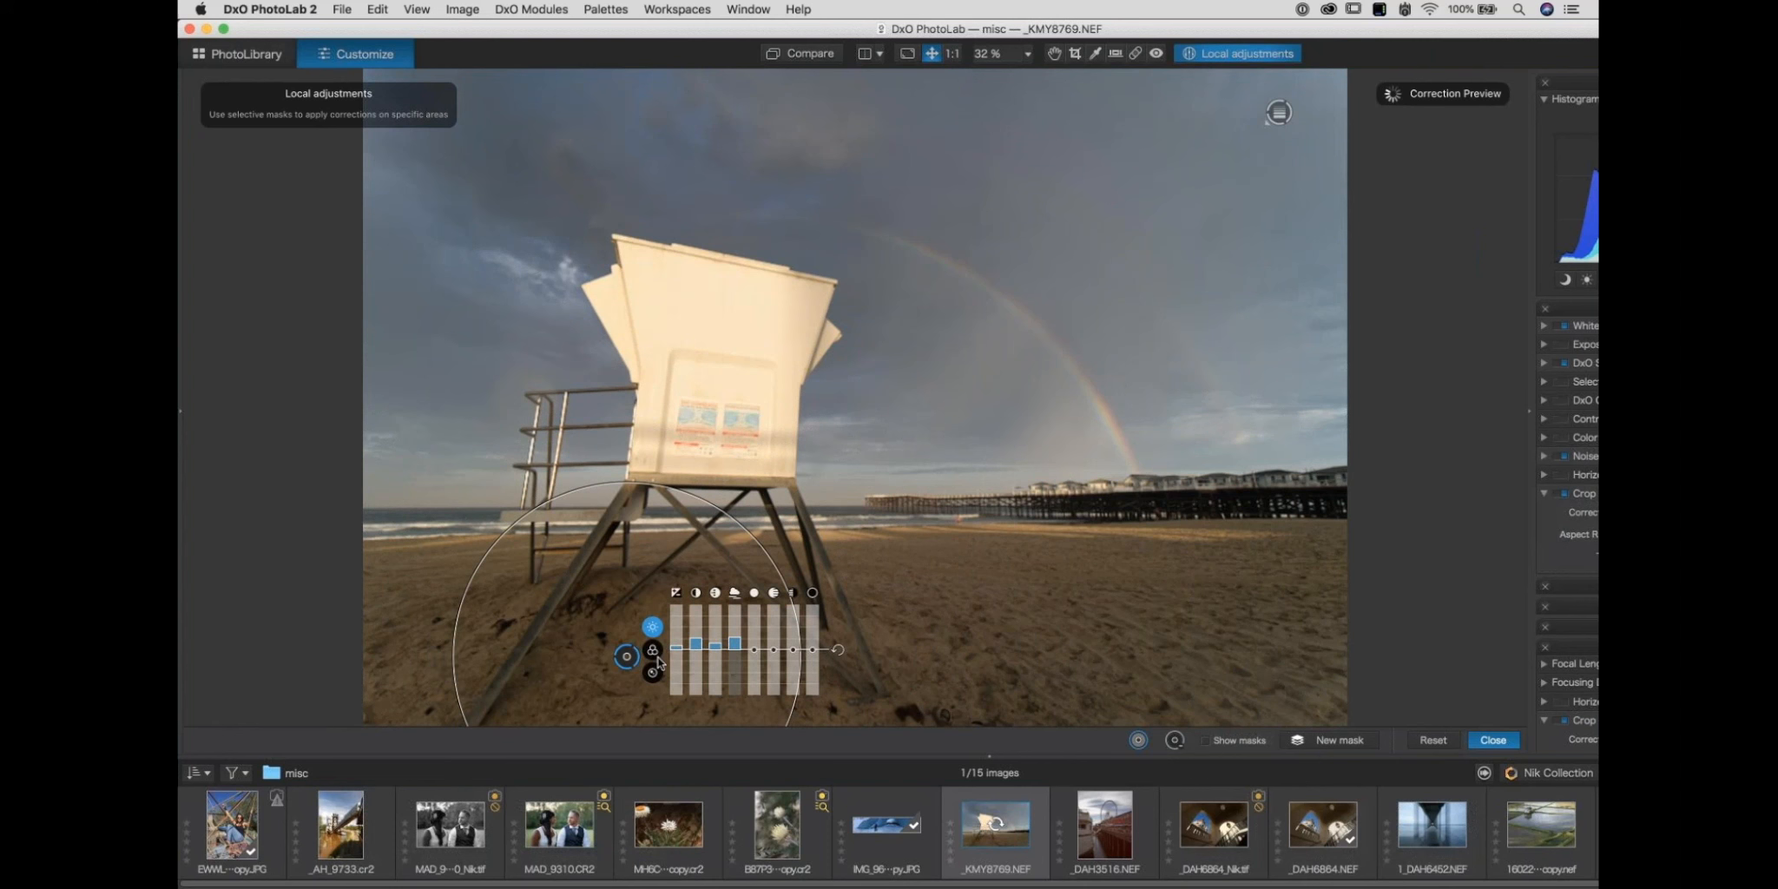
# Add two linked control points along the sand between the tower and the pier, and fine-tune their shared Exposure.
pyautogui.click(874, 649)
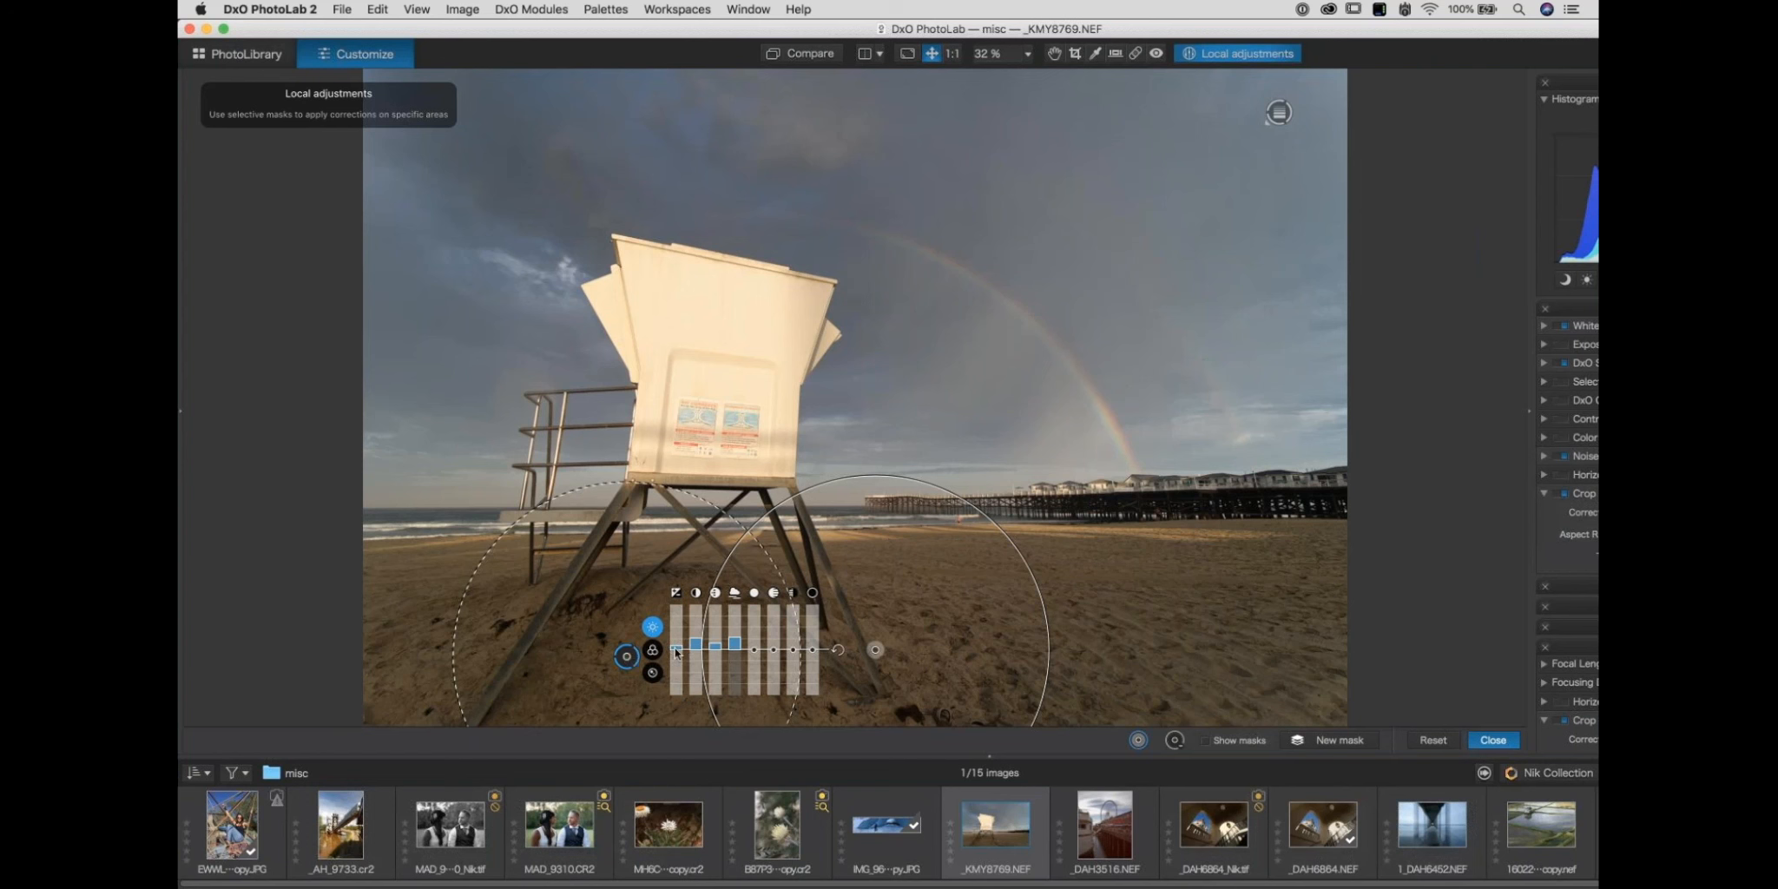
pyautogui.click(1100, 642)
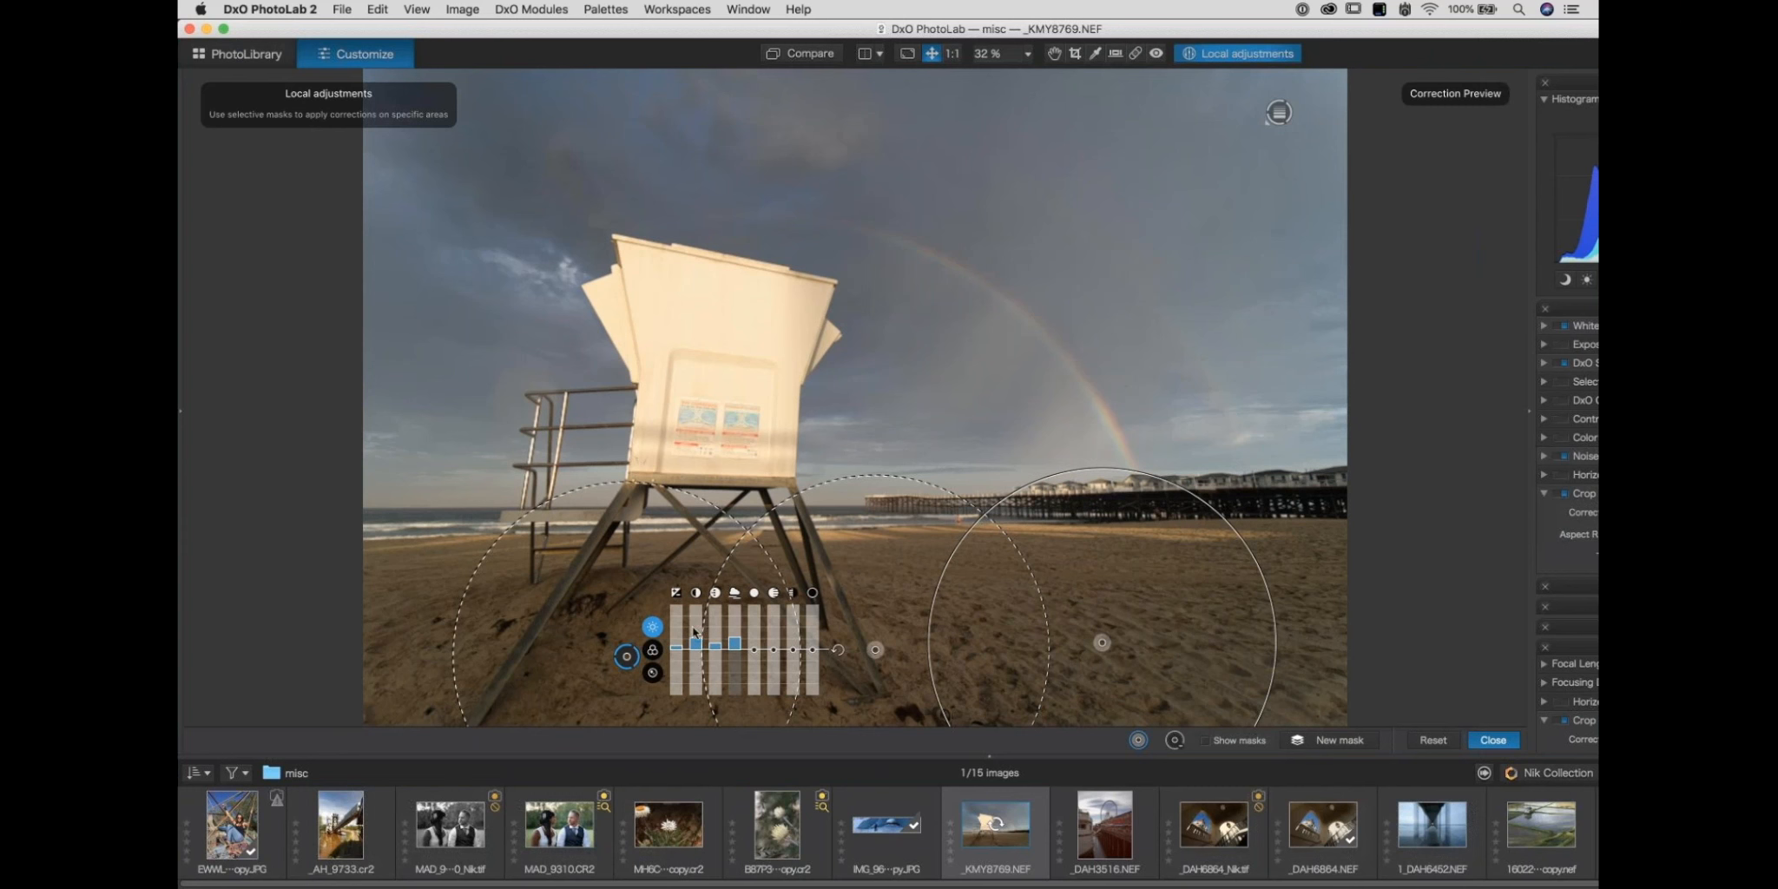
pyautogui.moveTo(676, 644)
pyautogui.mouseDown()
pyautogui.moveTo(675, 626)
pyautogui.moveTo(674, 665)
pyautogui.moveTo(678, 648)
pyautogui.mouseUp()
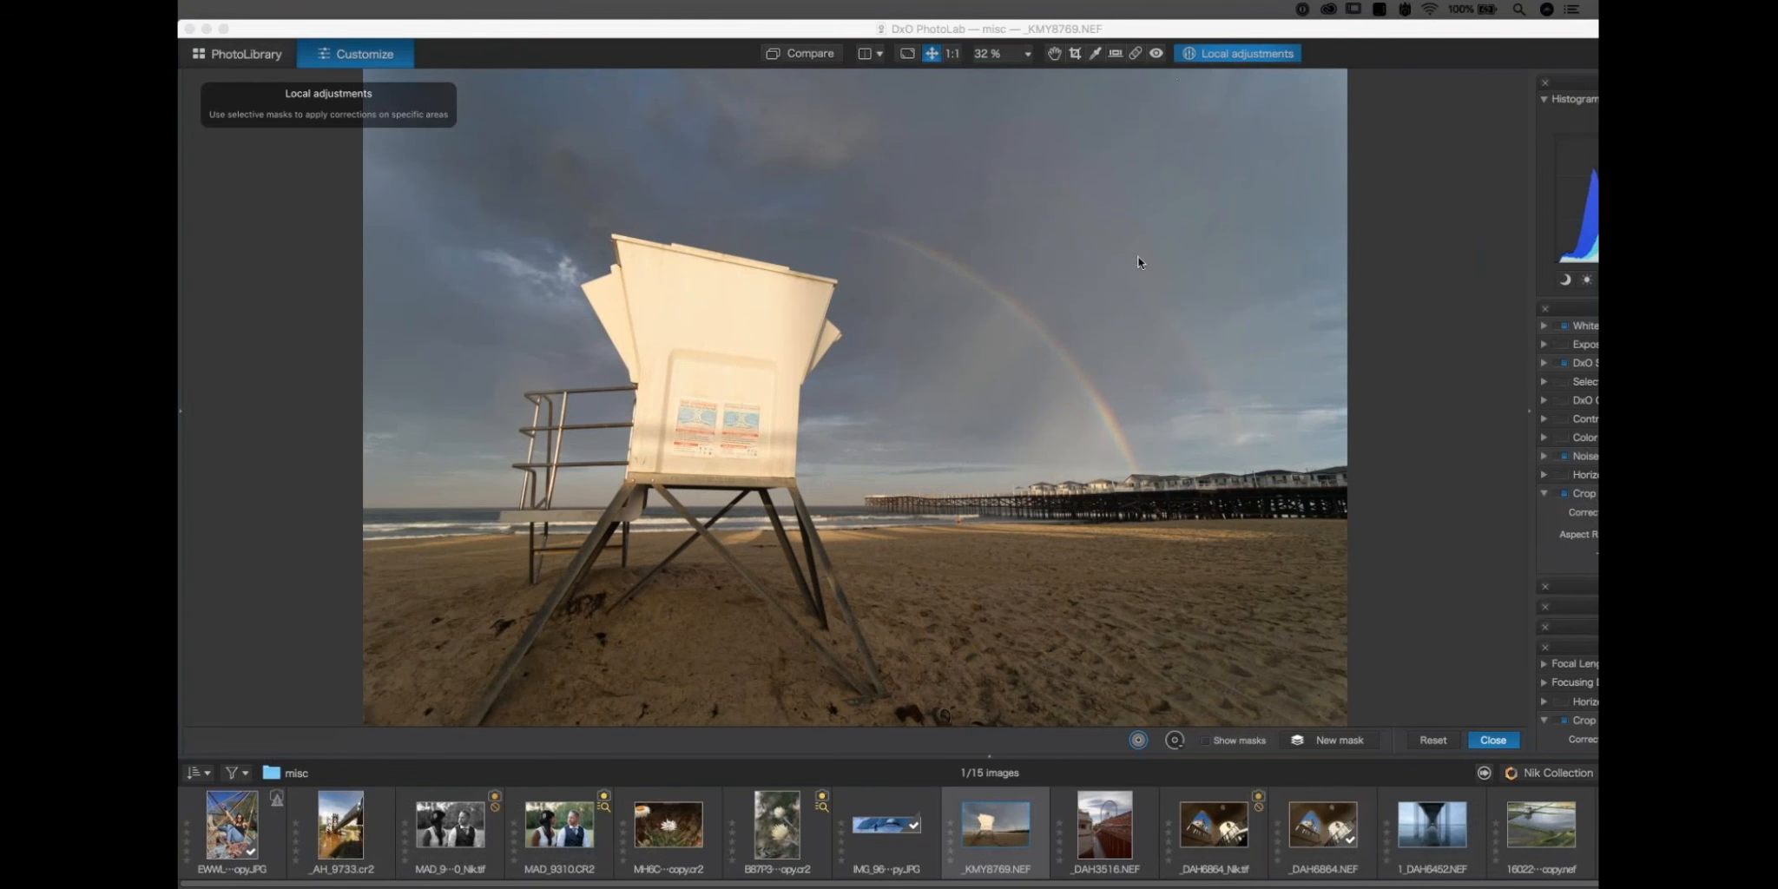
pyautogui.click(959, 606)
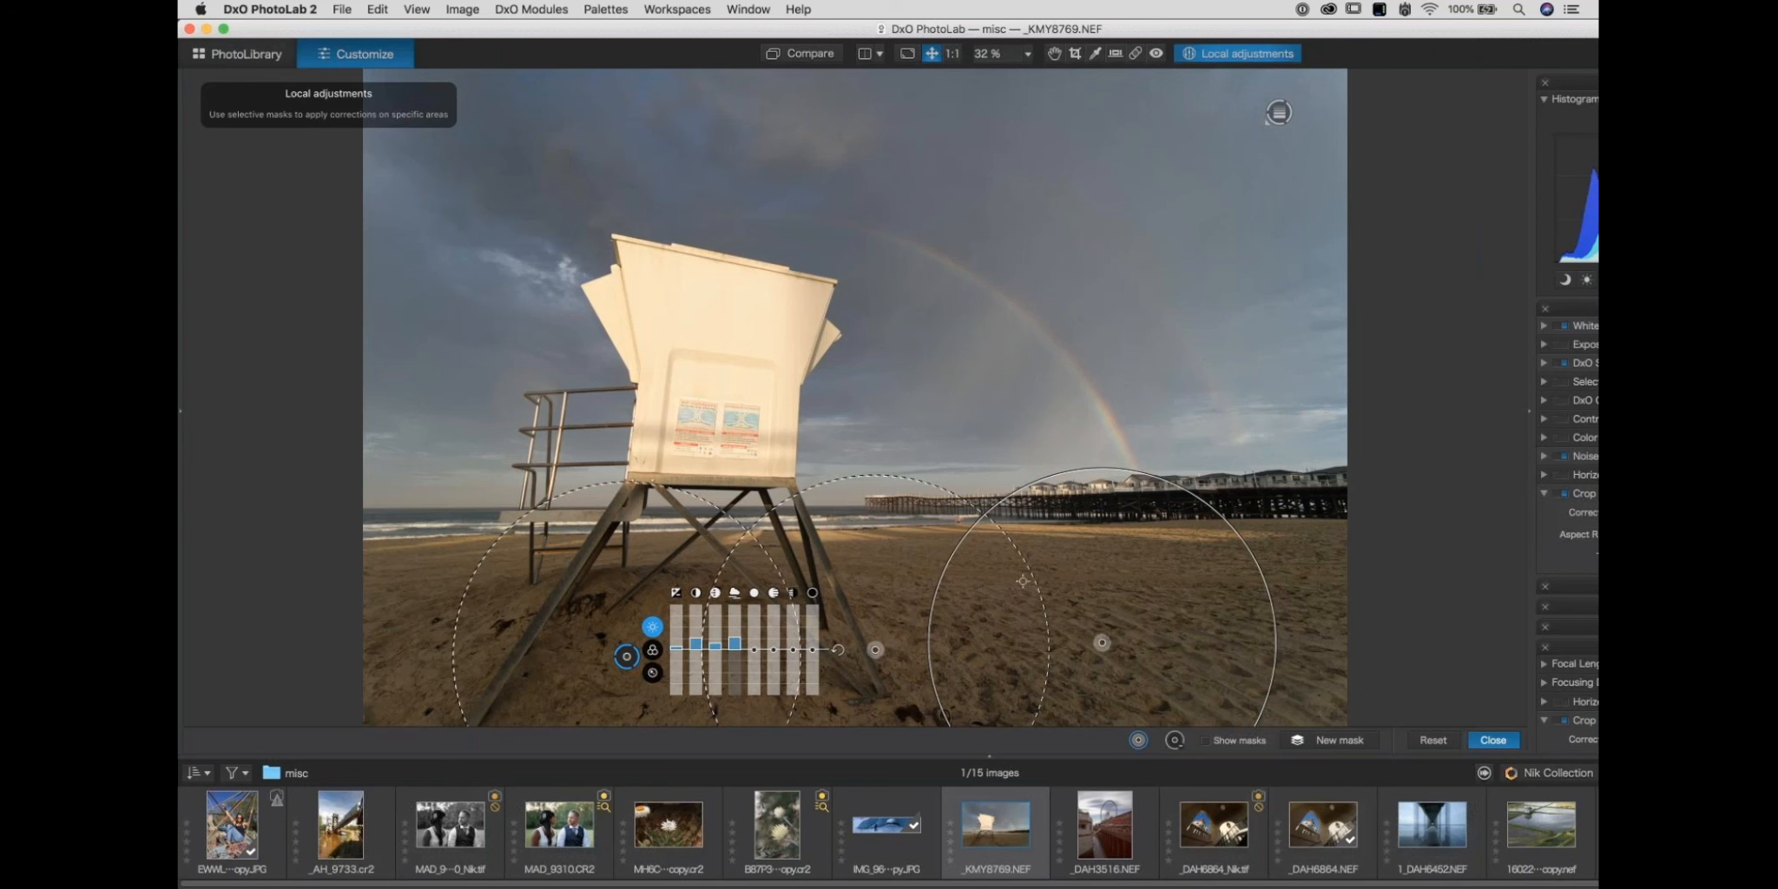
pyautogui.press('super+Tab')
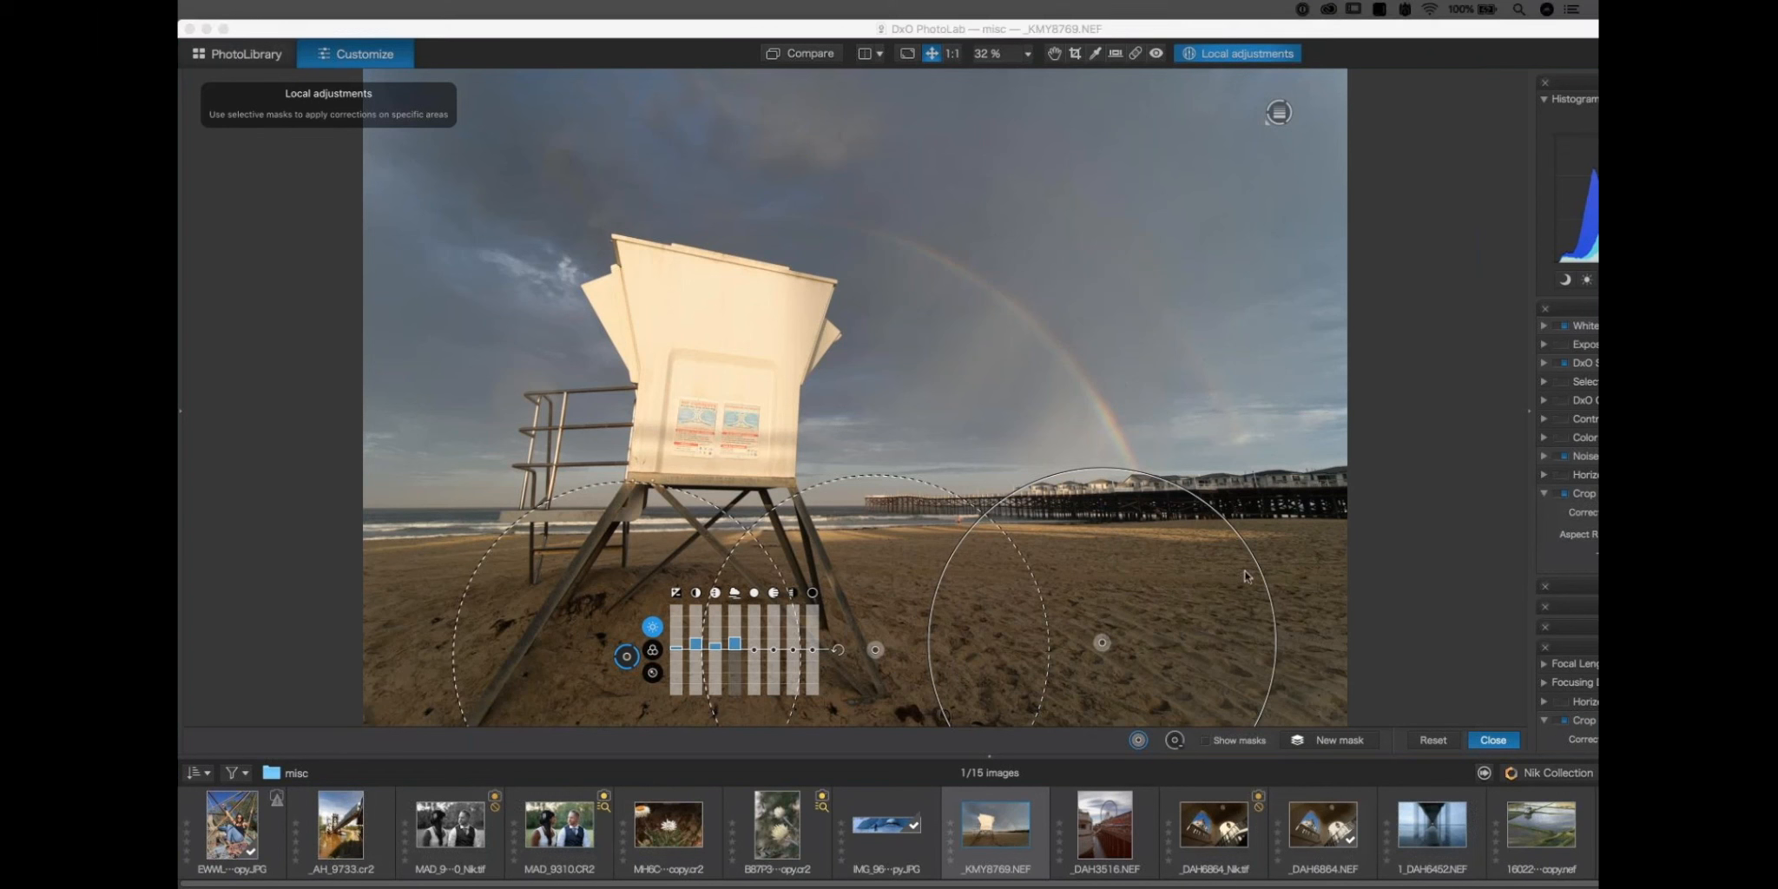